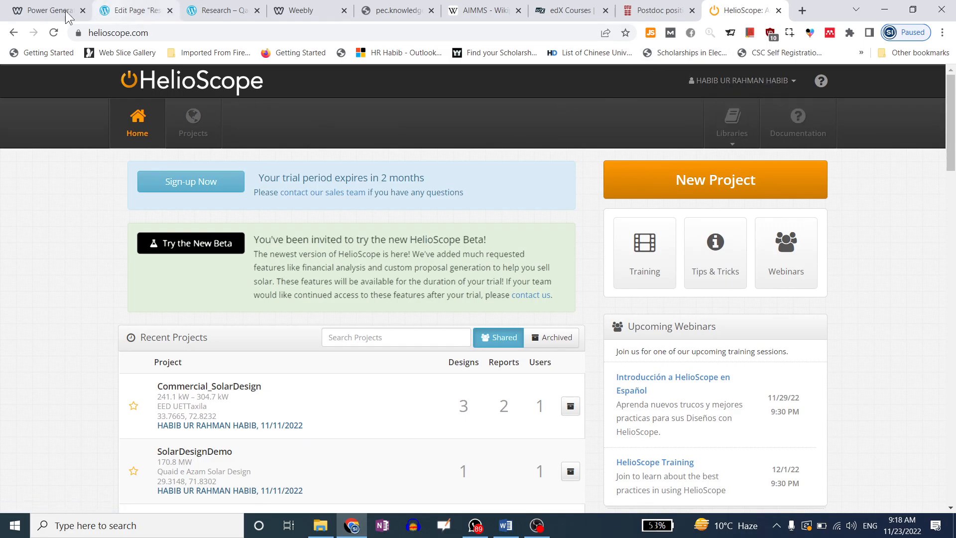
Glance through the lab page with webinar videos, then return to the HelioScope home page
click(50, 10)
scroll(395, 309, down, 6)
scroll(396, 309, down, 8)
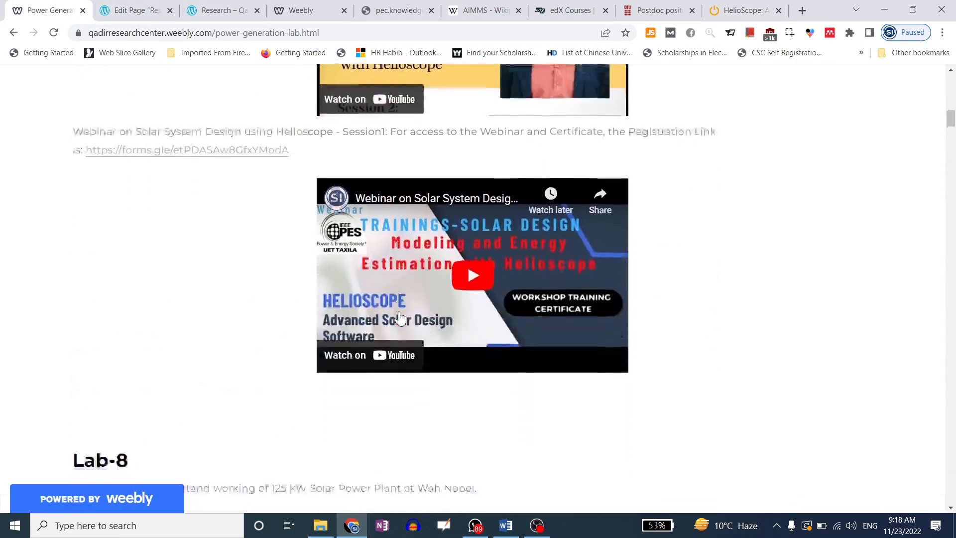
scroll(395, 308, up, 6)
click(745, 11)
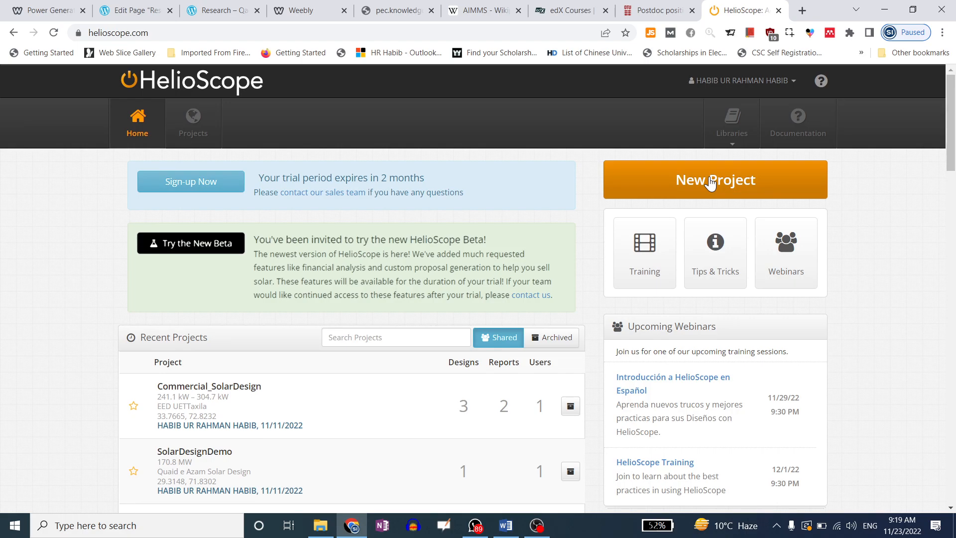
Start a new project, briefly load upwork.com in a new tab and close it
mouse_move(284, 178)
mouse_down()
mouse_move(423, 179)
mouse_move(289, 178)
mouse_up()
click(290, 179)
click(697, 183)
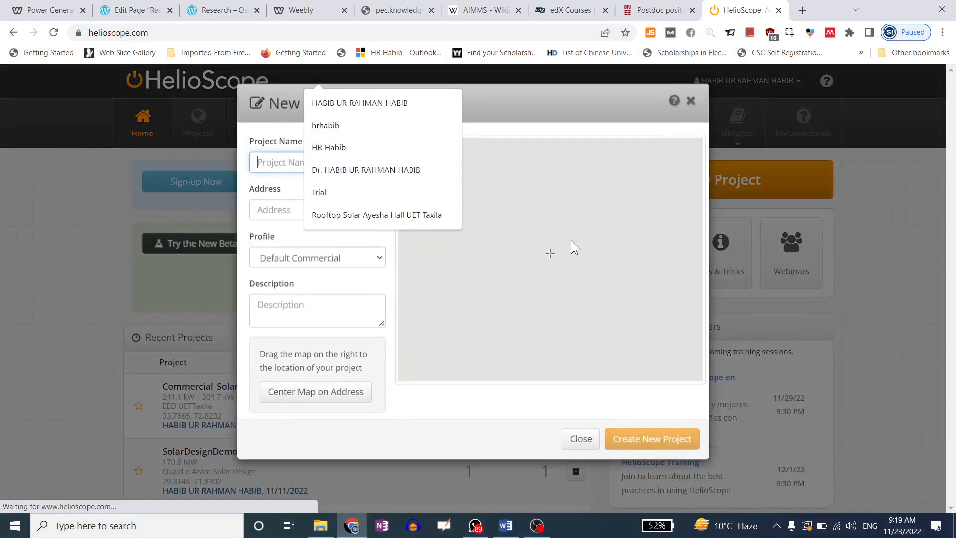
click(801, 10)
text(u)
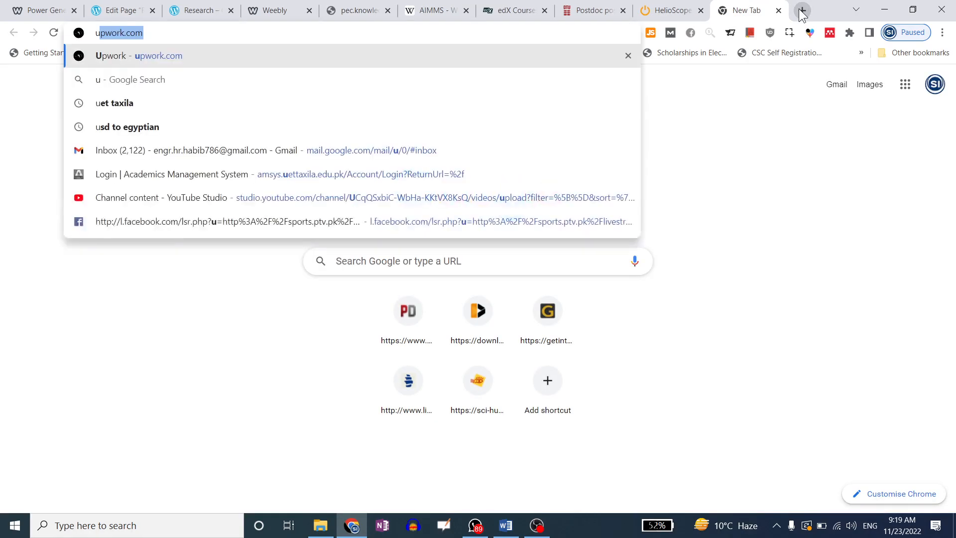
text(pwor)
key(Return)
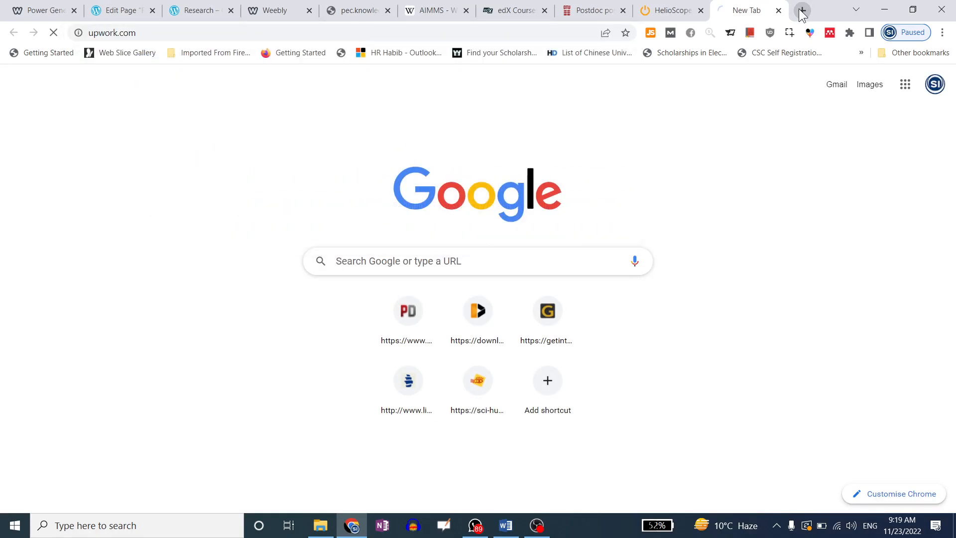
key(ctrl+w)
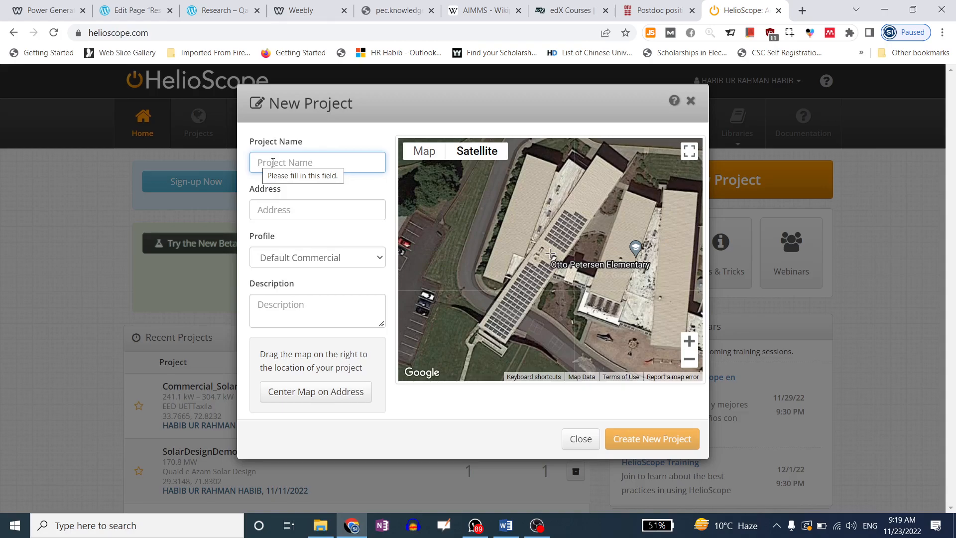
Draft the project as EED RoofTop with address GHQ Rawalpindi, then dismiss the form
text(EED )
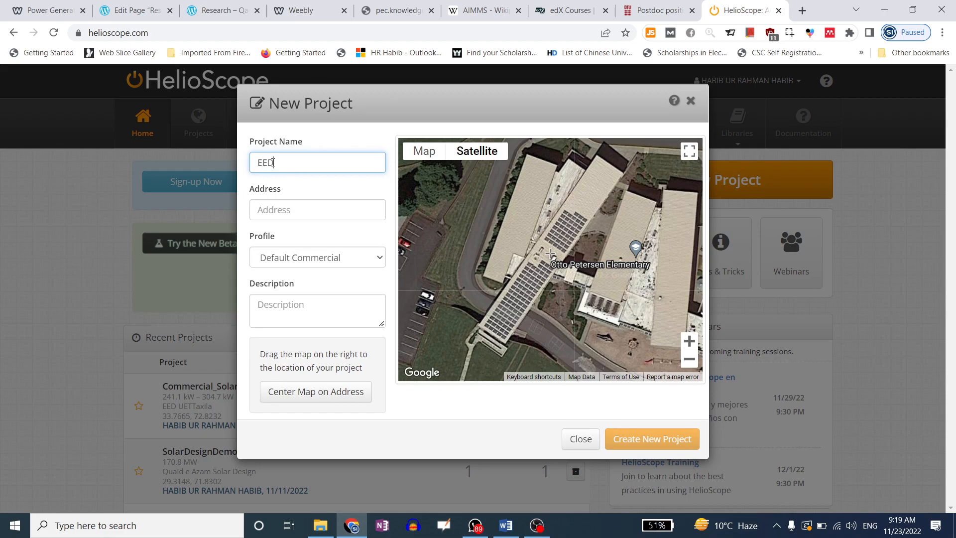
text(RoofTop)
drag(325, 165, 252, 160)
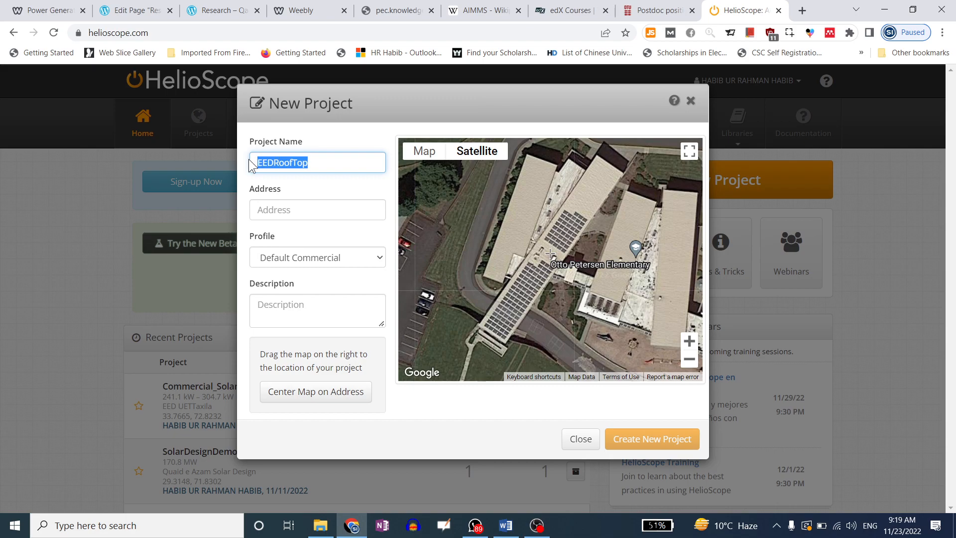
text(GHQ)
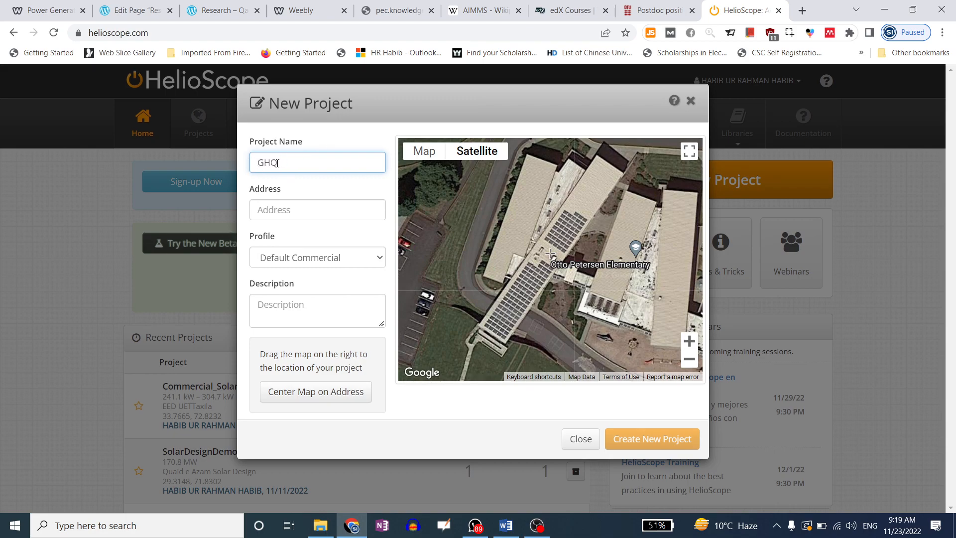
click(297, 210)
text(GHQ RWP)
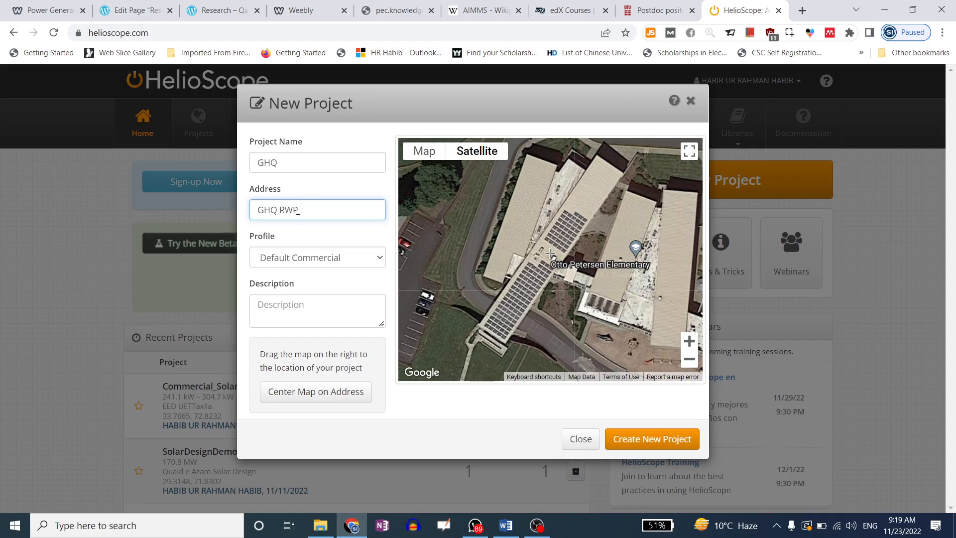
double_click(299, 210)
text(Rawalpin)
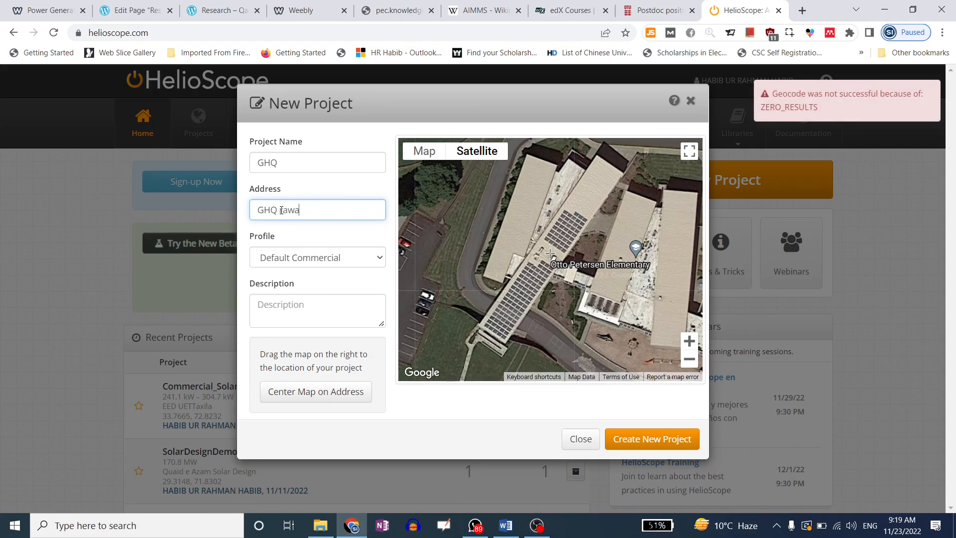
text(di)
drag(338, 213, 245, 210)
click(342, 209)
drag(342, 209, 228, 210)
click(228, 210)
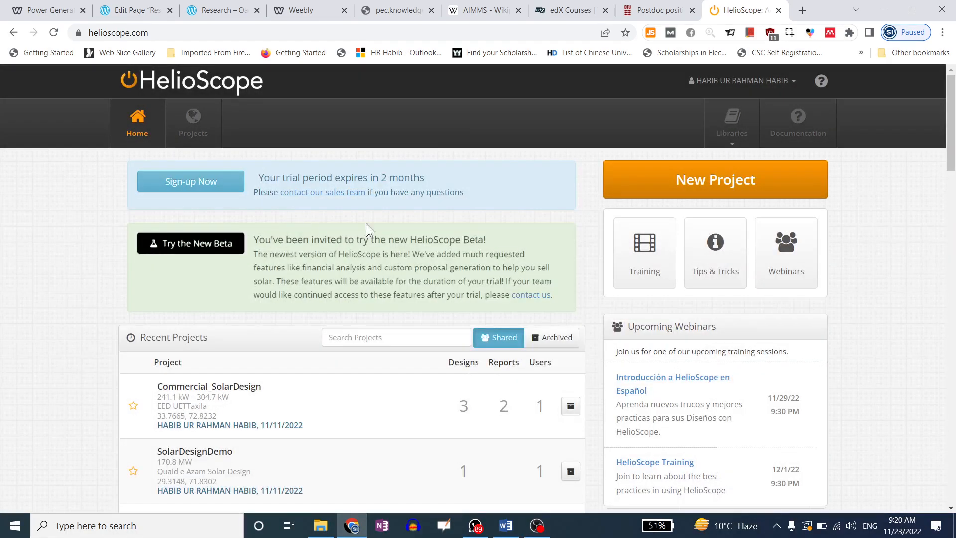
Restart the new project, entering name EED RoofTop and address GHQ
click(731, 193)
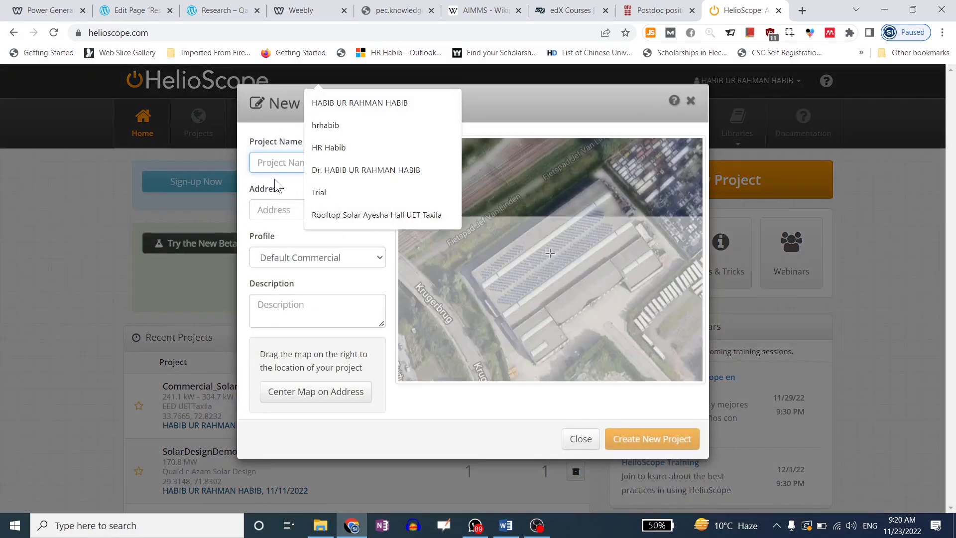
click(276, 163)
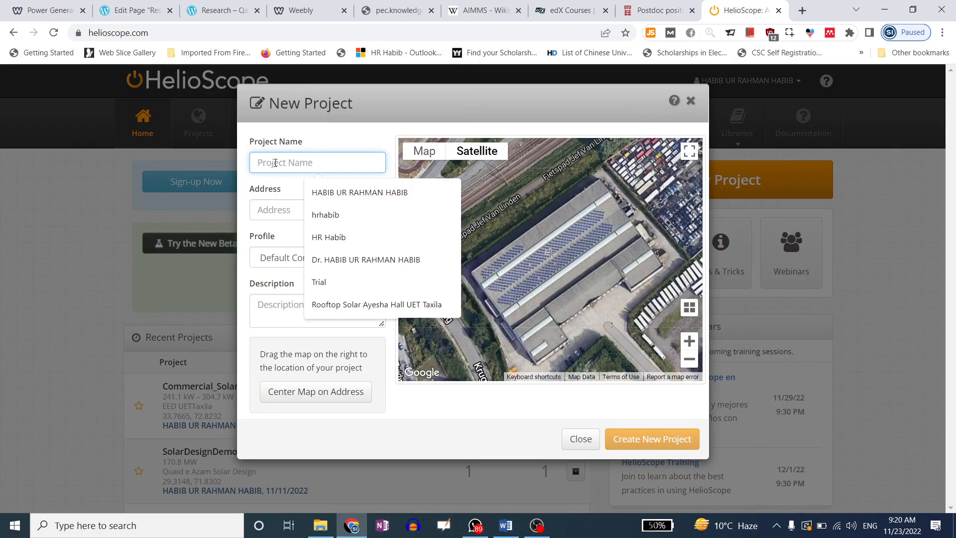
text(EED)
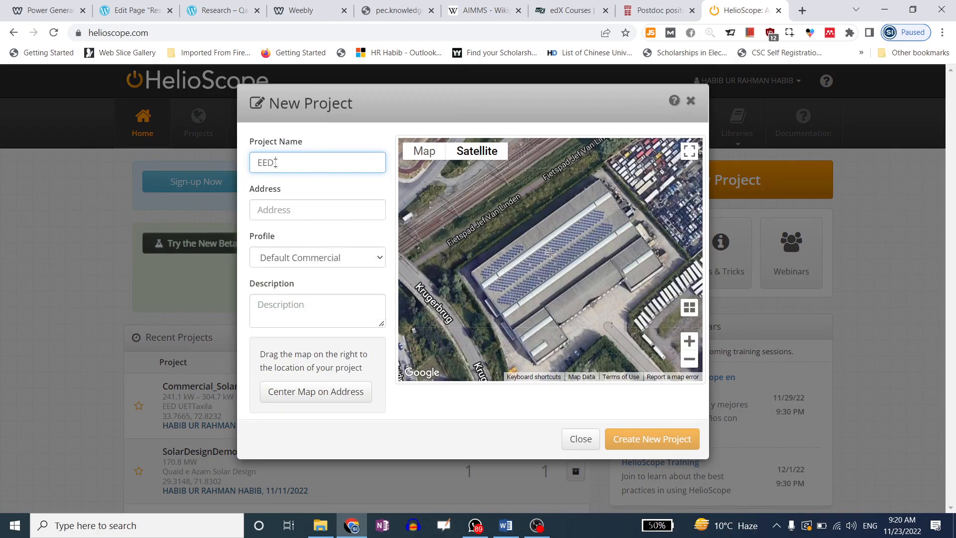
text( RoofTop)
click(296, 209)
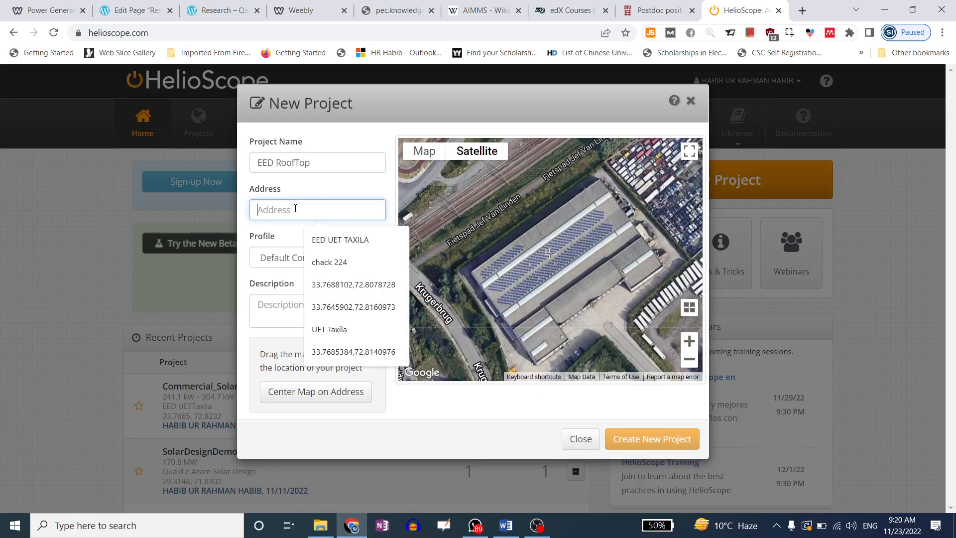
text(GHQ)
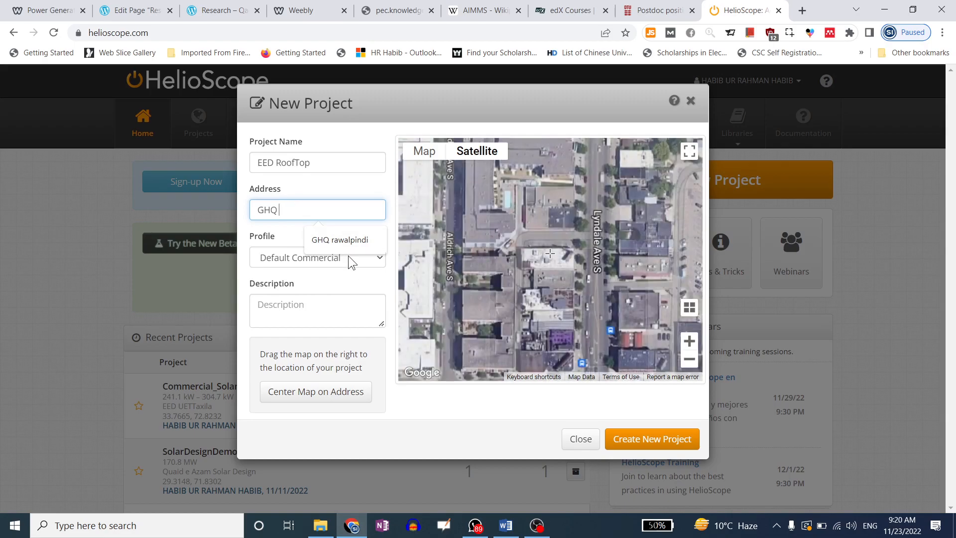
Accept the GHQ rawalpindi address suggestion, then trim the address back to just GHQ
click(343, 241)
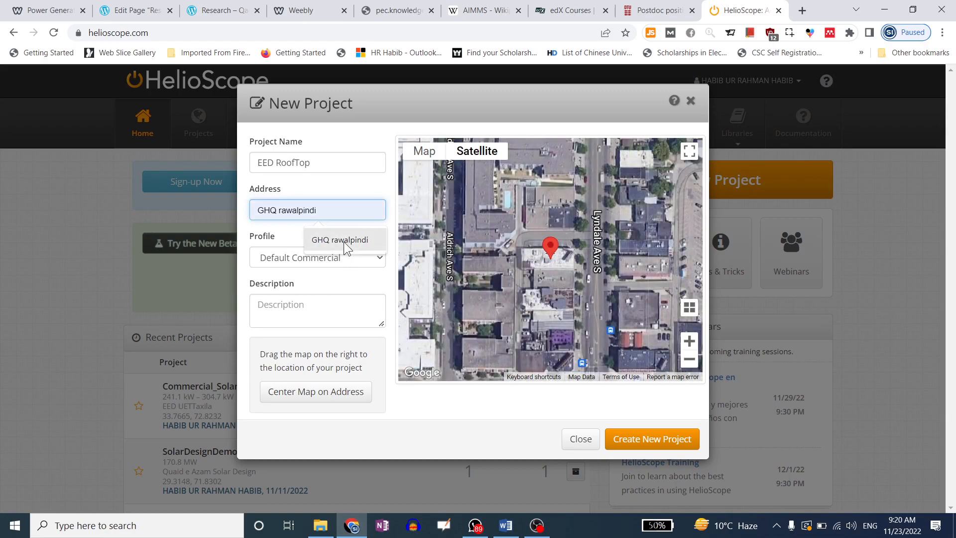
click(344, 241)
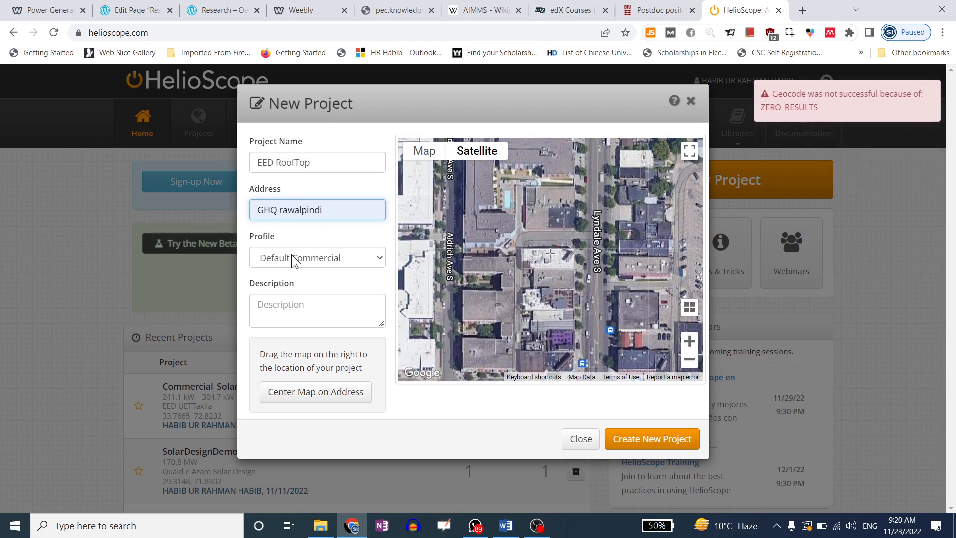
drag(324, 210, 277, 209)
key(BackSpace)
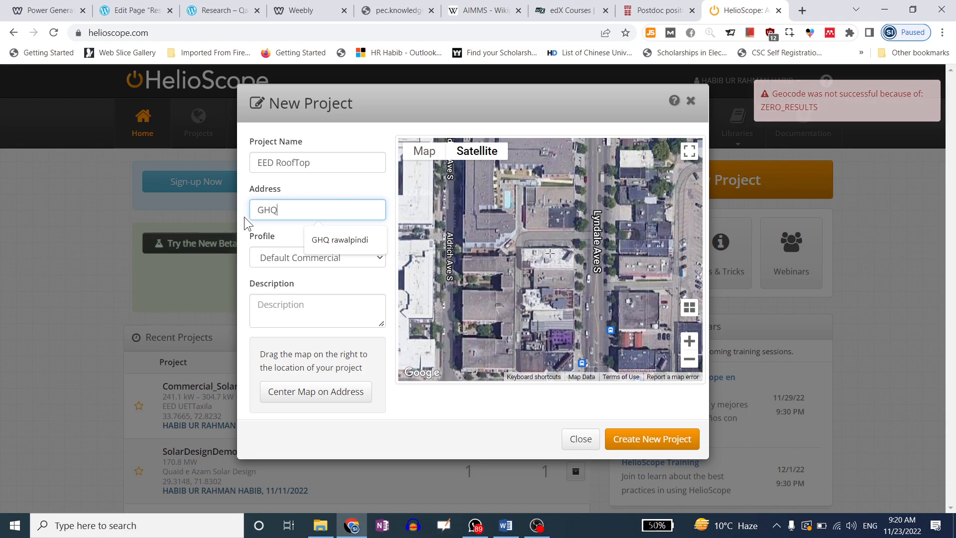
click(244, 217)
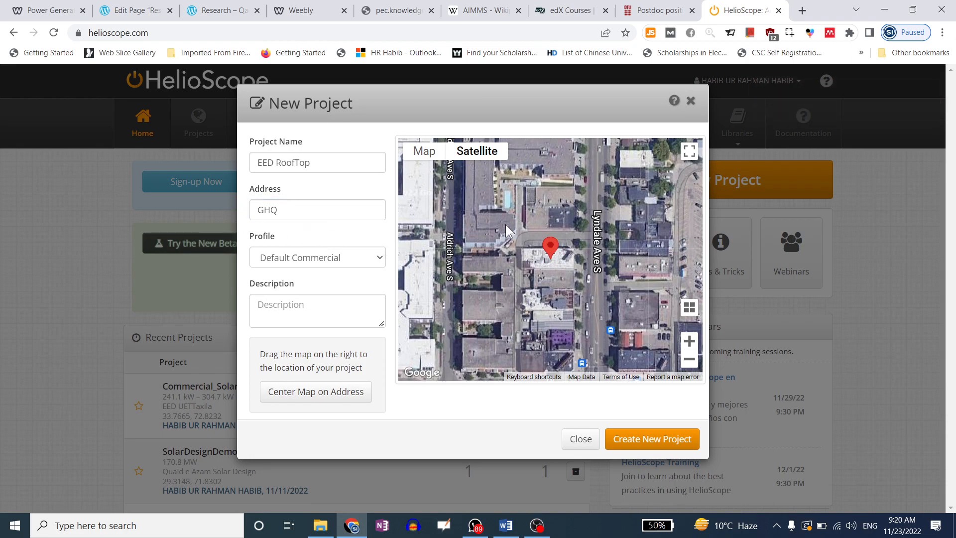
Zoom and pan the satellite map to inspect where GHQ landed, near Aldrich Ave S and W Lake St
scroll(540, 259, down, 2)
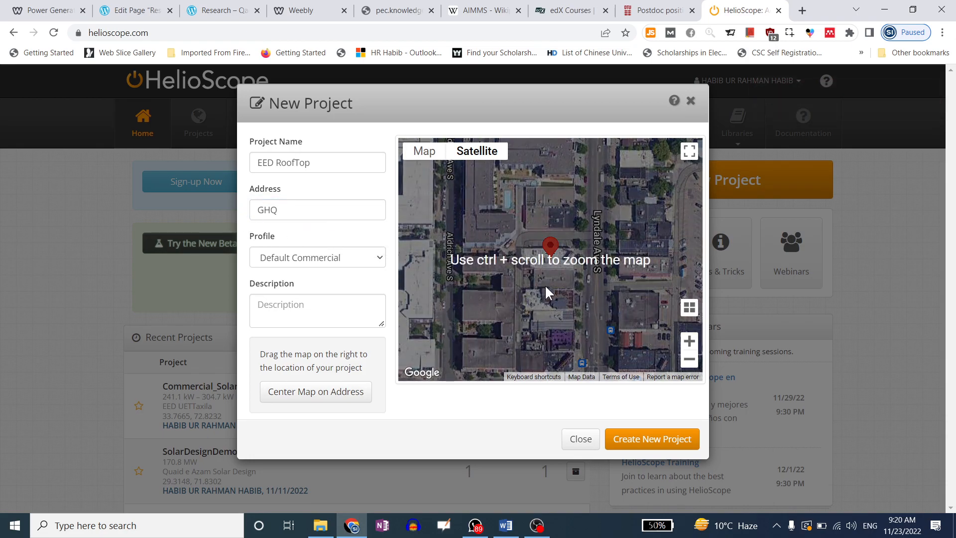
ctrl+scroll(545, 285, up, 5)
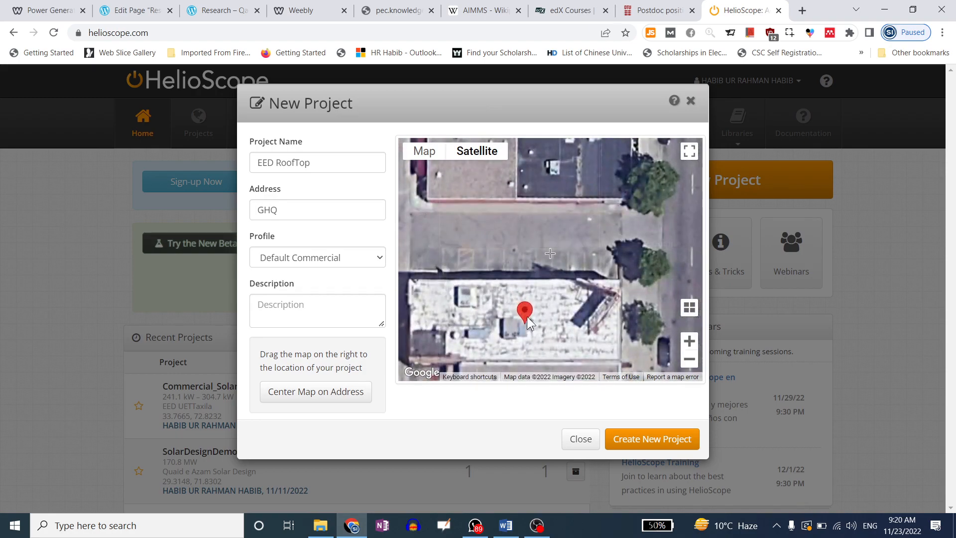
ctrl+scroll(527, 316, up, 3)
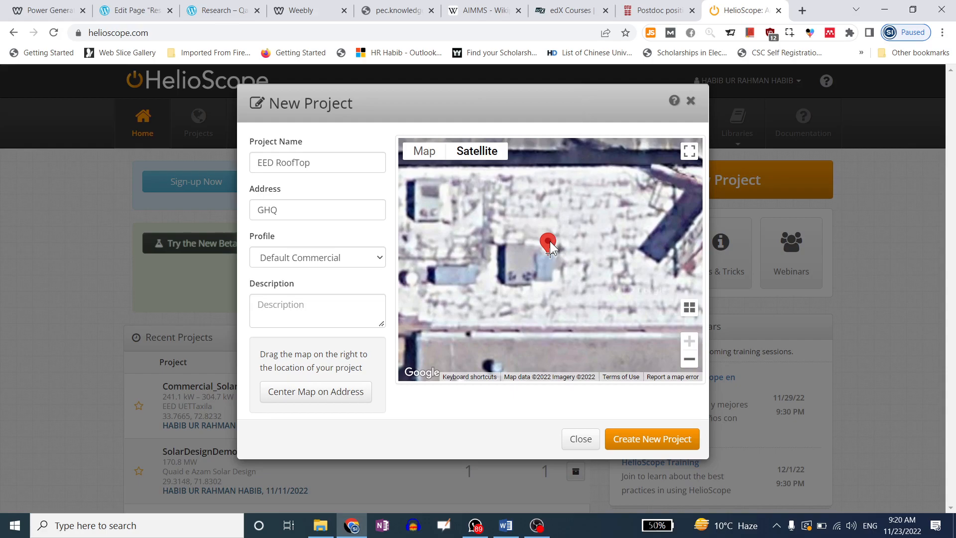
ctrl+scroll(552, 247, down, 1)
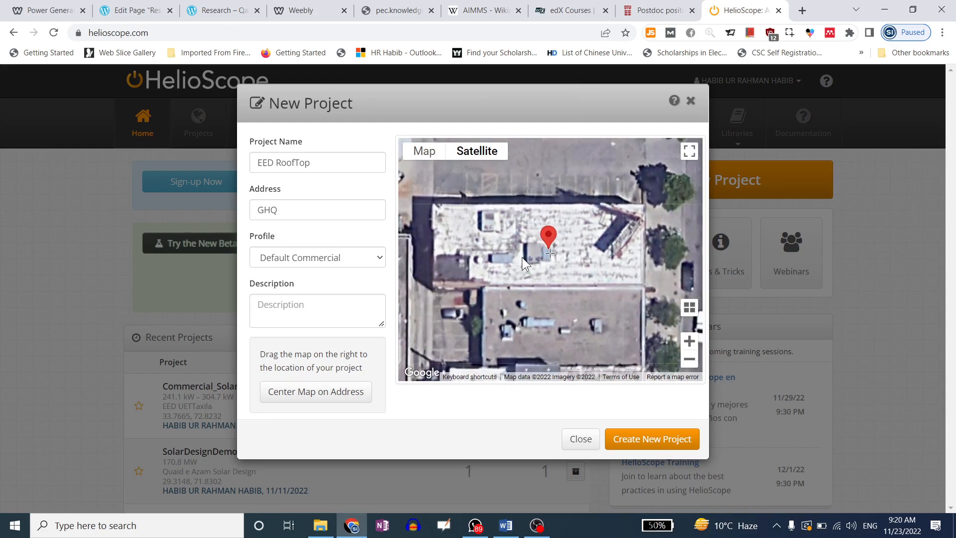
scroll(527, 252, down, 1)
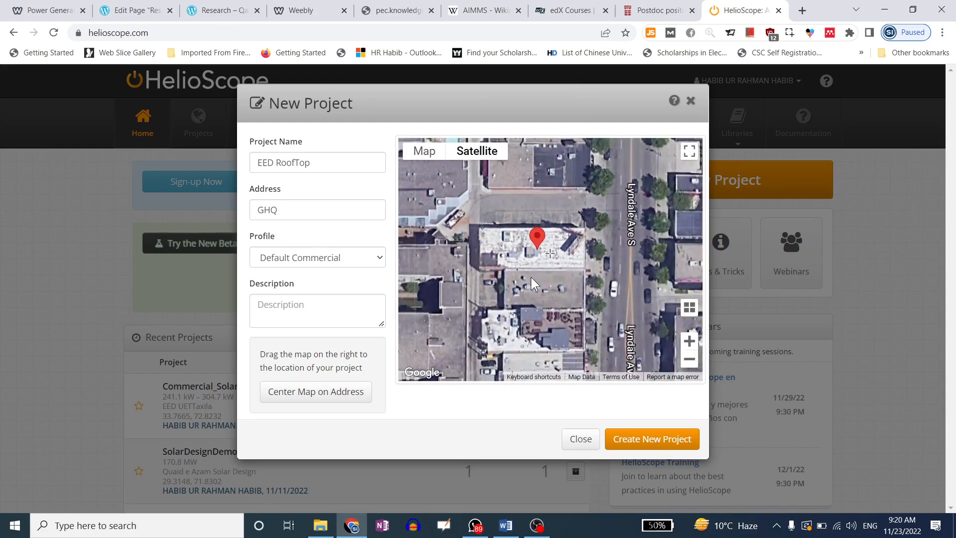
scroll(533, 268, down, 1)
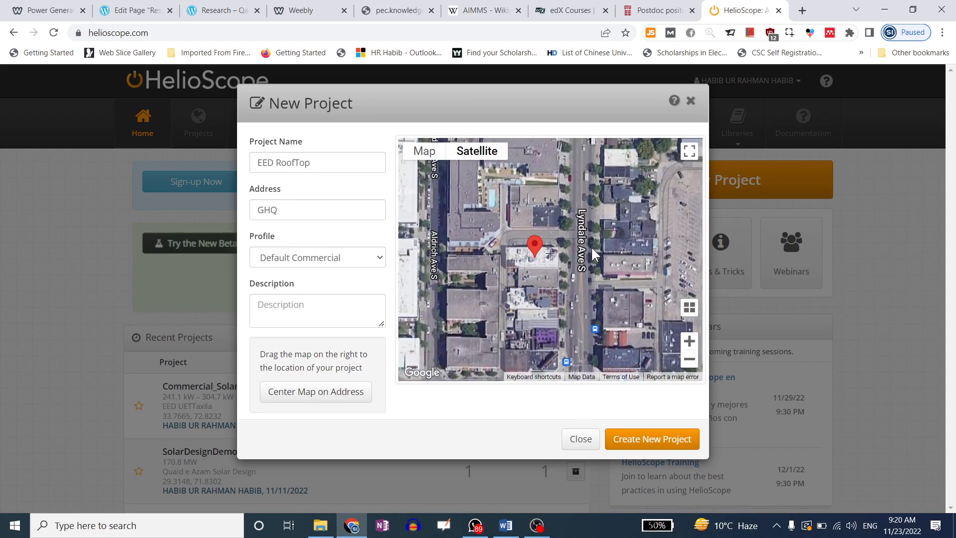
scroll(584, 238, up, 2)
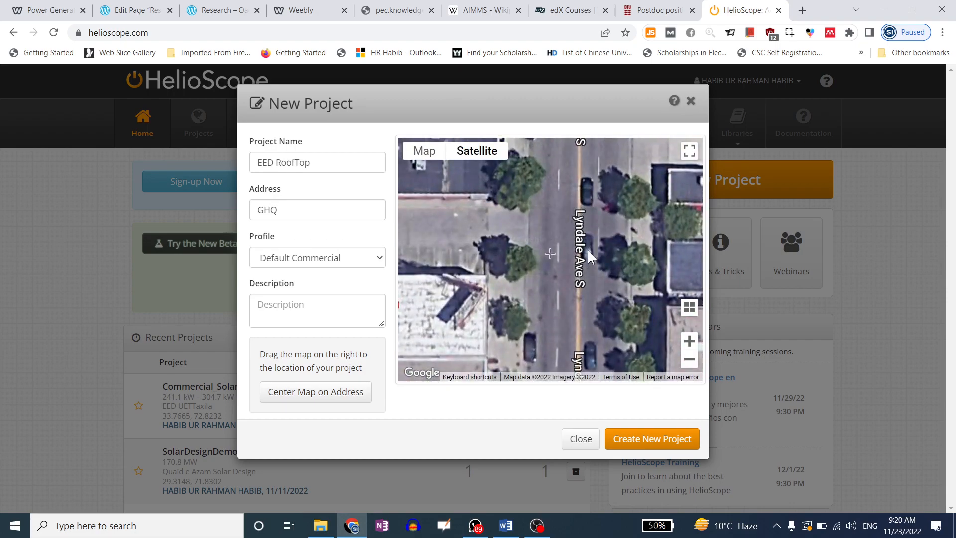
scroll(587, 253, up, 1)
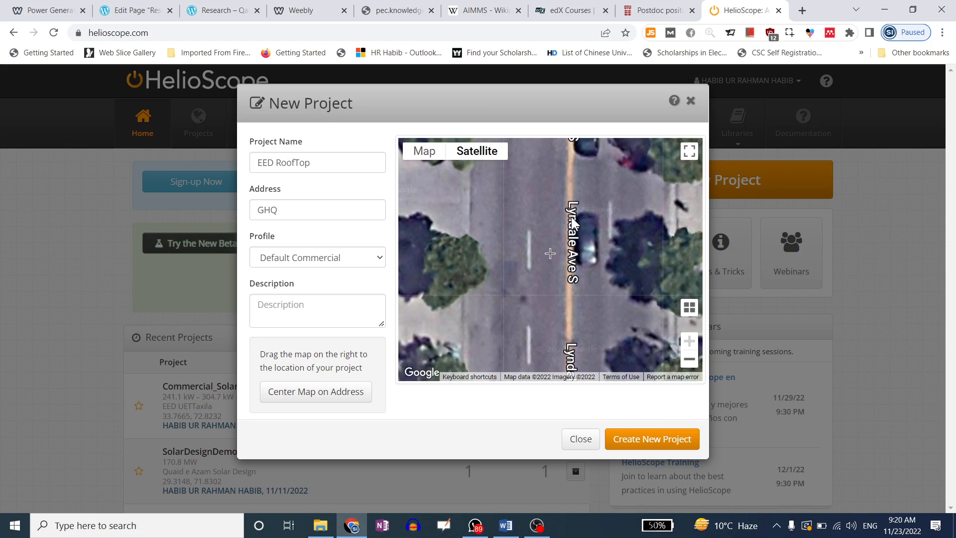
scroll(569, 193, down, 3)
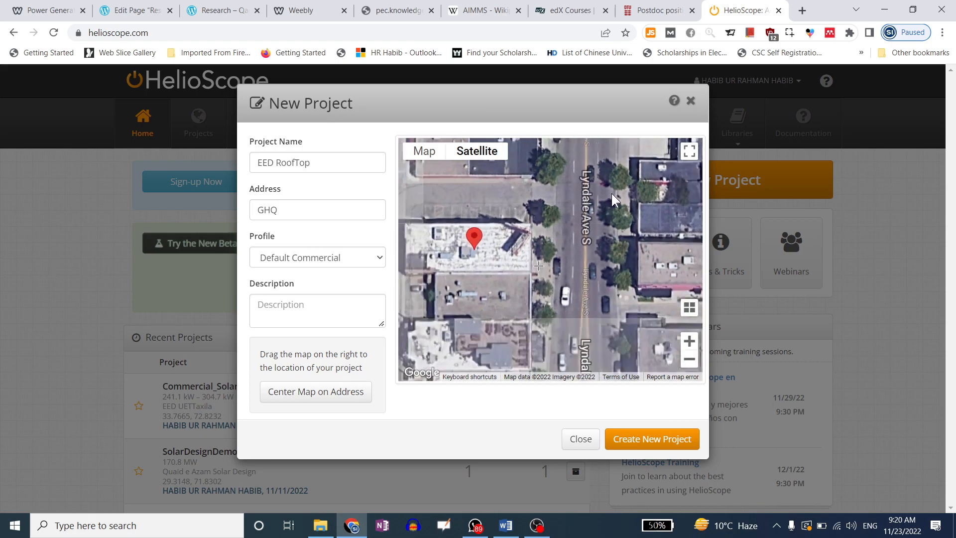
drag(505, 240, 590, 250)
scroll(534, 256, down, 1)
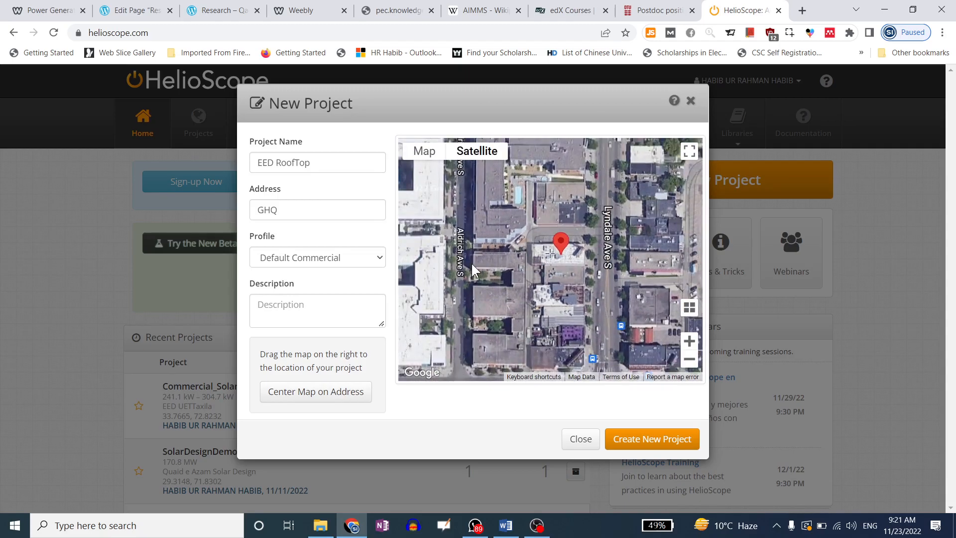
scroll(462, 250, up, 2)
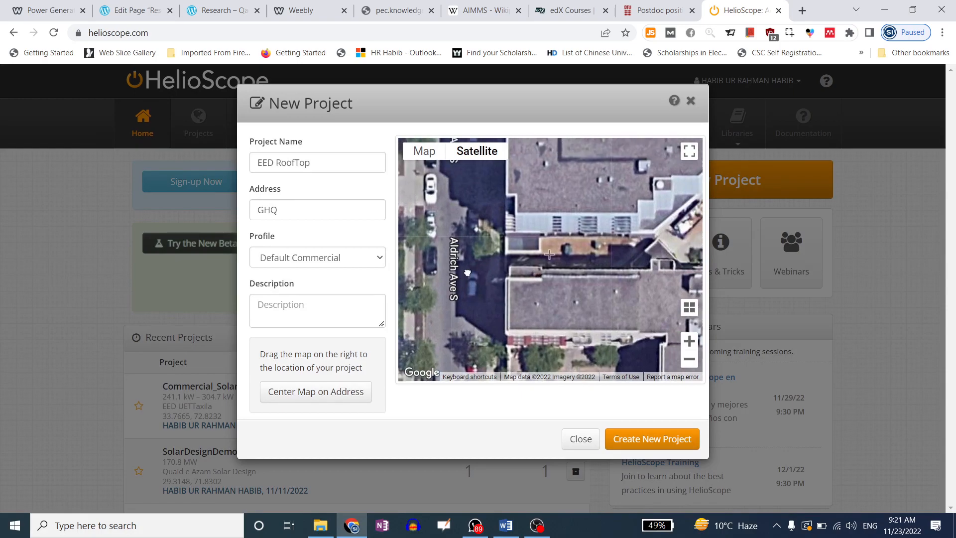
scroll(465, 249, down, 1)
scroll(466, 252, down, 1)
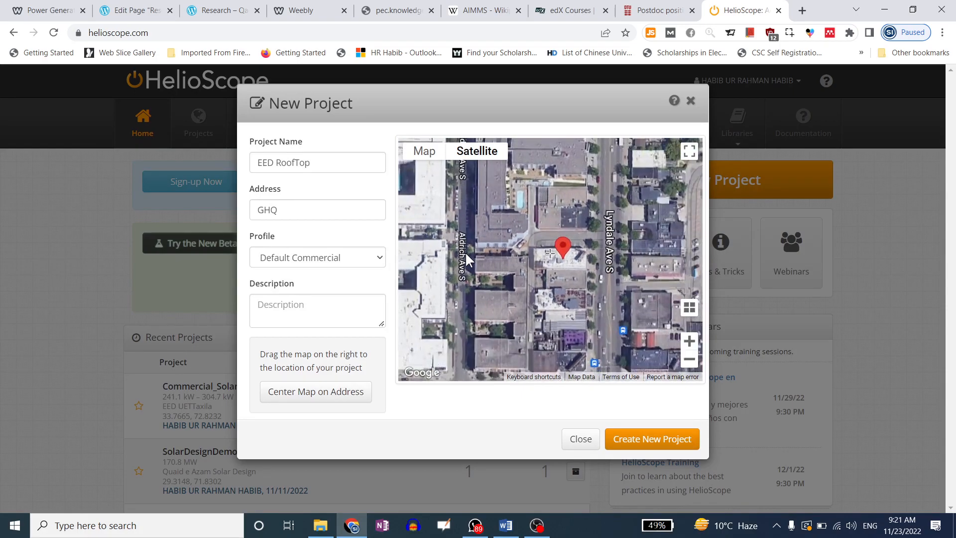
scroll(466, 252, down, 1)
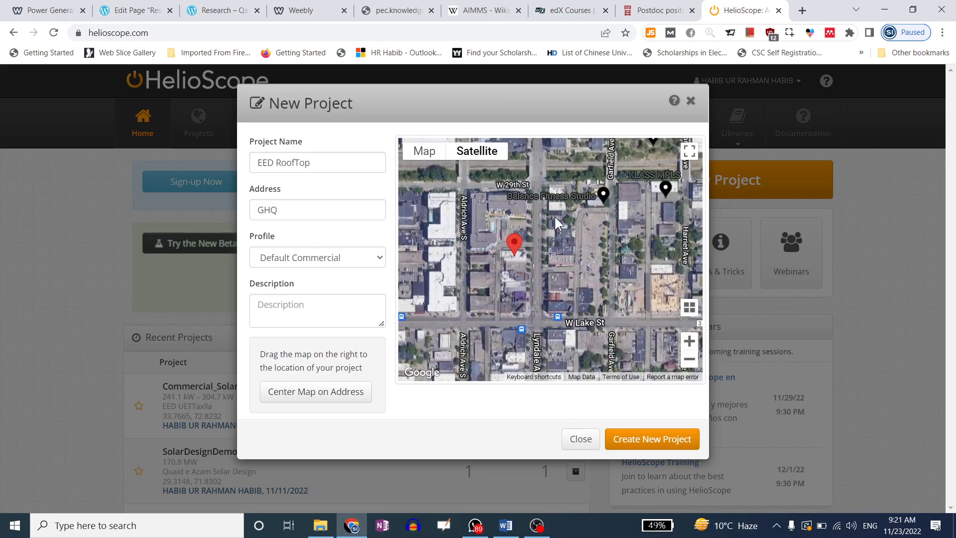
drag(611, 199, 566, 234)
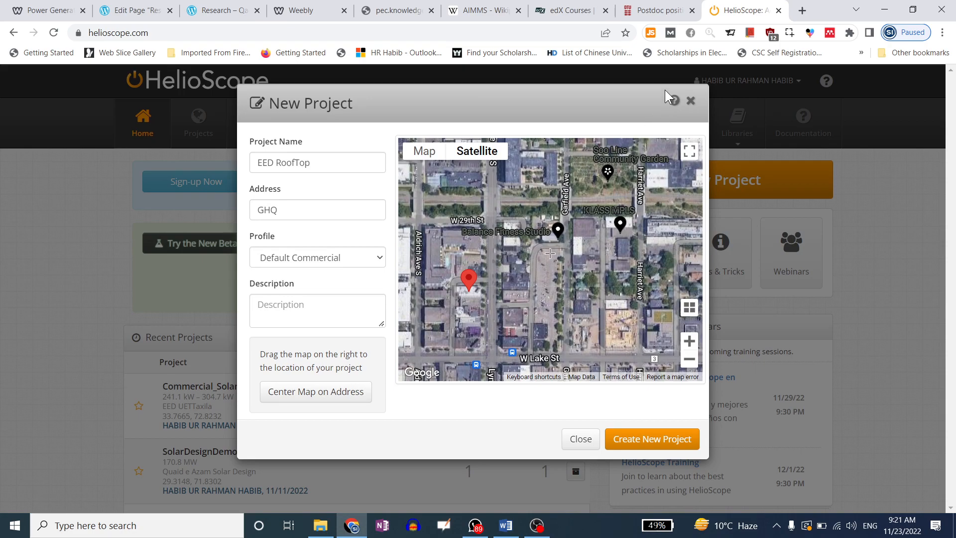
In a new Google tab, search GHQ Rawalpindi longitude and latitude, fixing the query typo
click(802, 10)
text(goo)
key(Return)
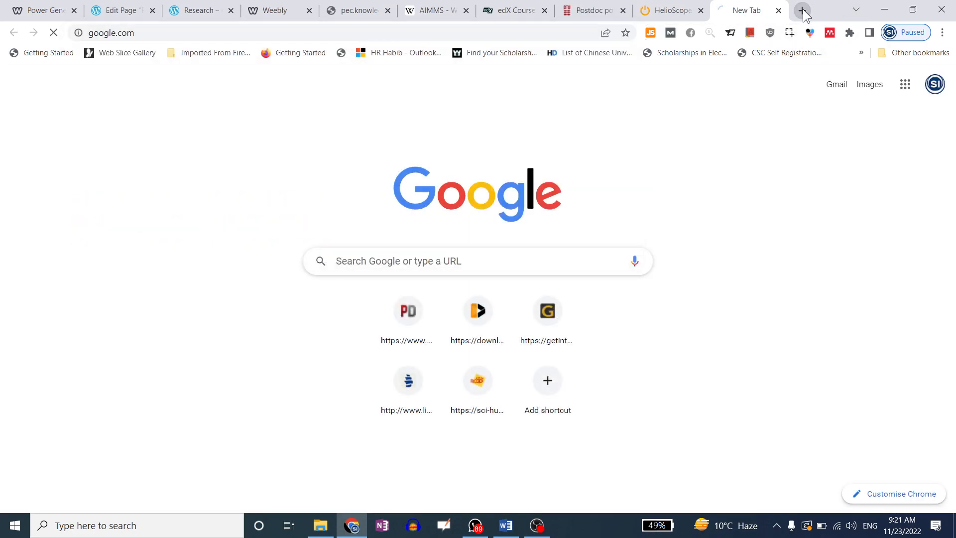
text(GHW Rawalpindi)
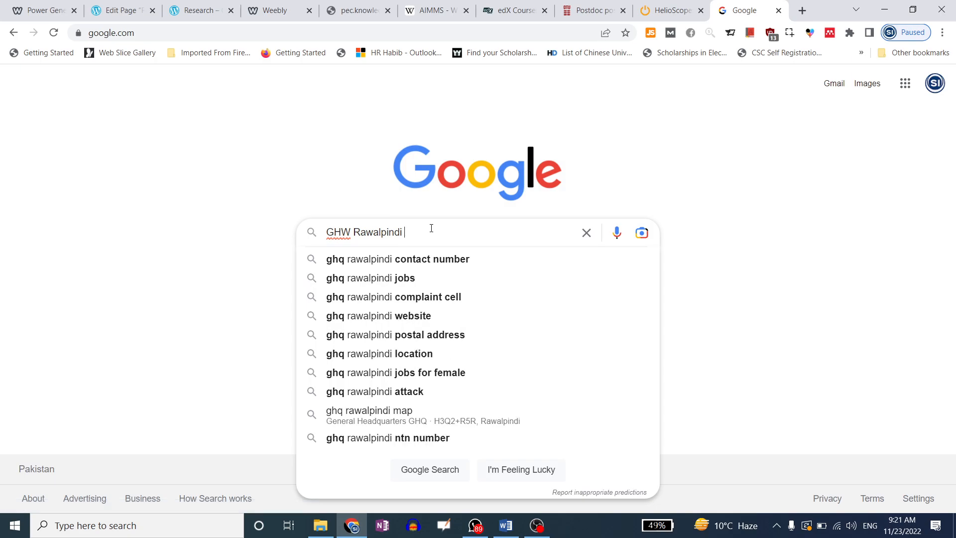
text( long)
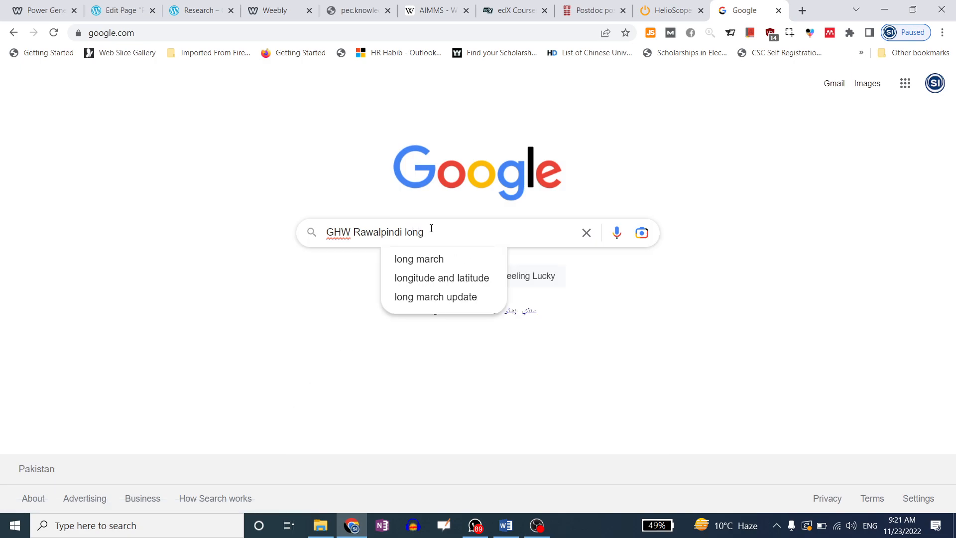
click(443, 278)
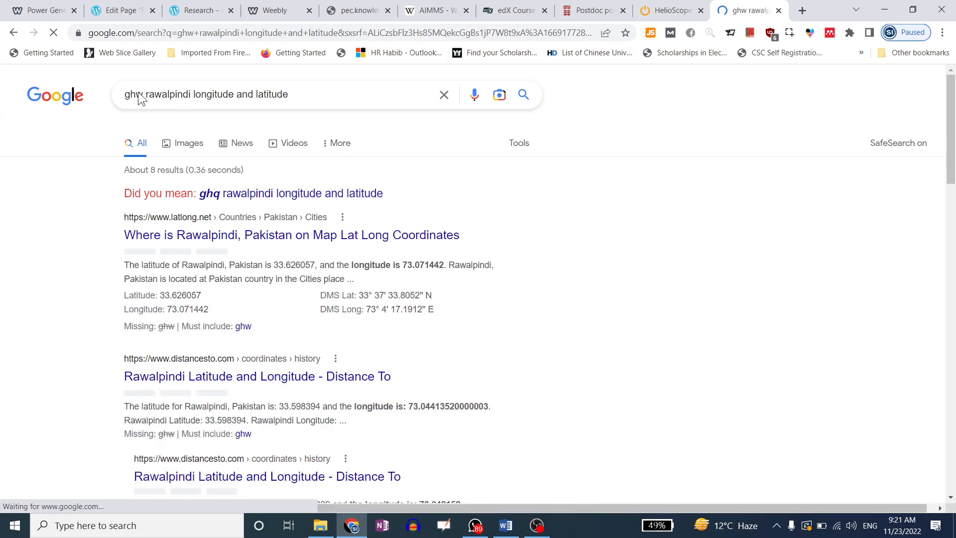
drag(135, 95, 143, 95)
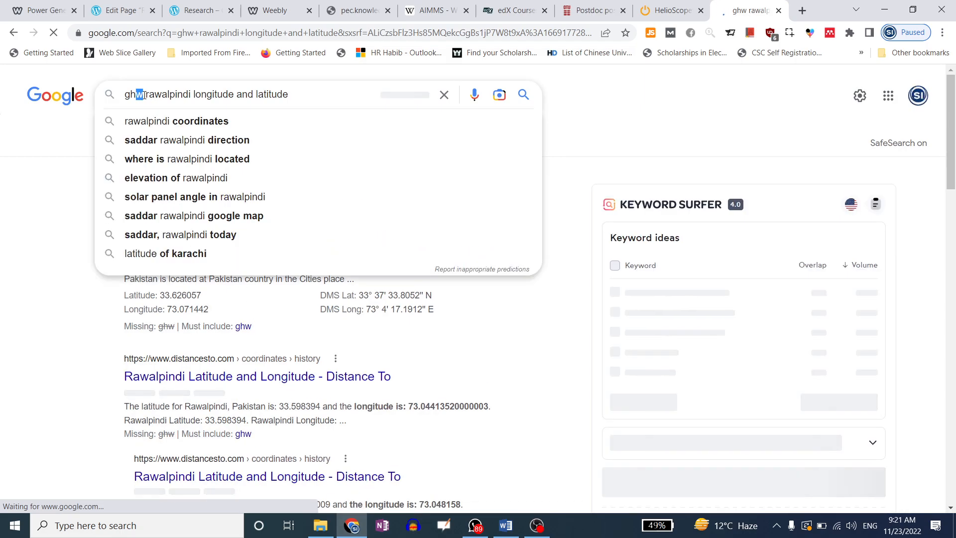
text(q)
key(Return)
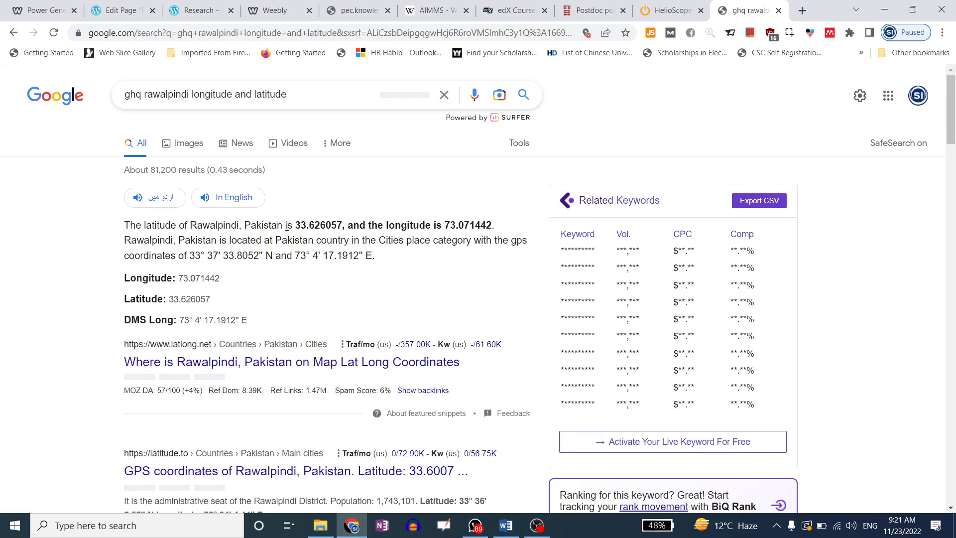
Refine the search to 'general headquarter rawalpindi longitude and latitude'
scroll(300, 242, down, 1)
scroll(301, 241, up, 1)
drag(142, 95, 121, 97)
text(general )
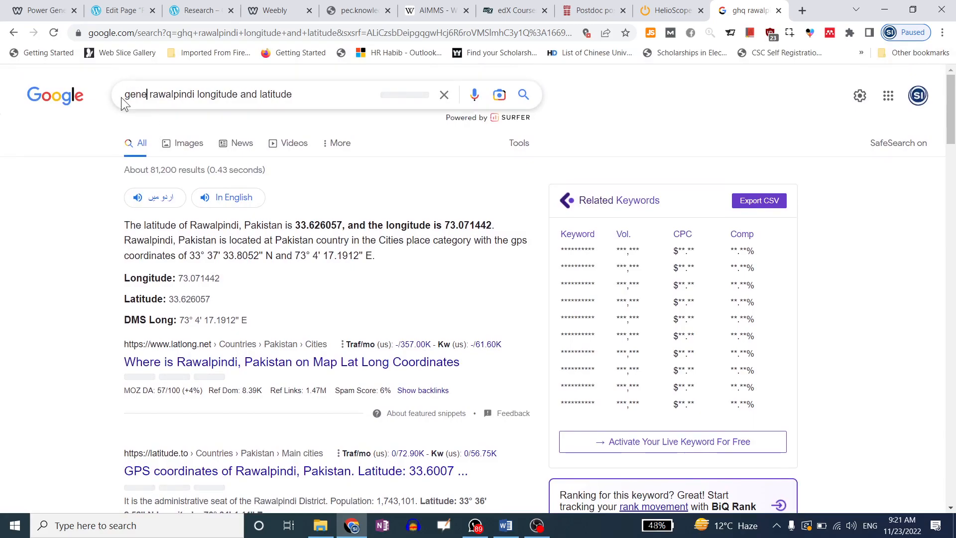
text(head qu)
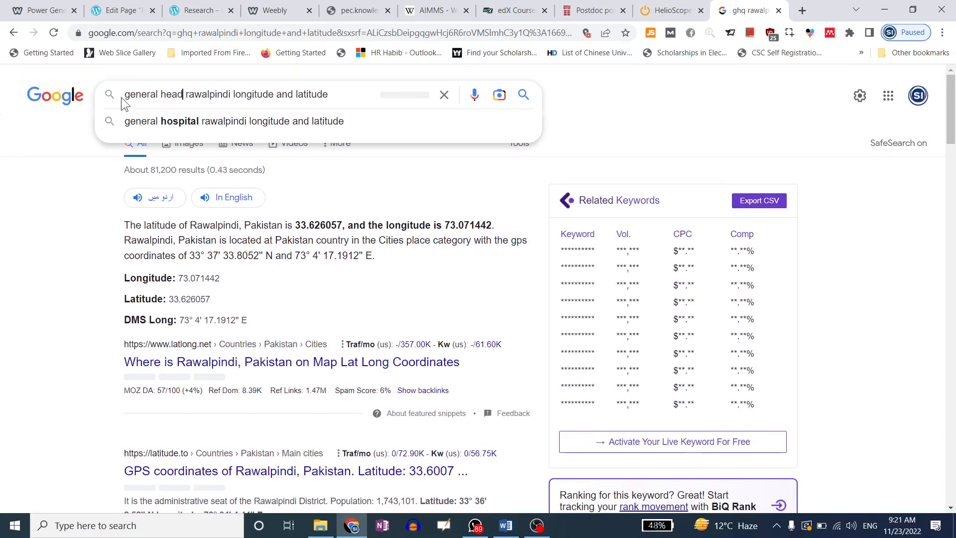
text(arter)
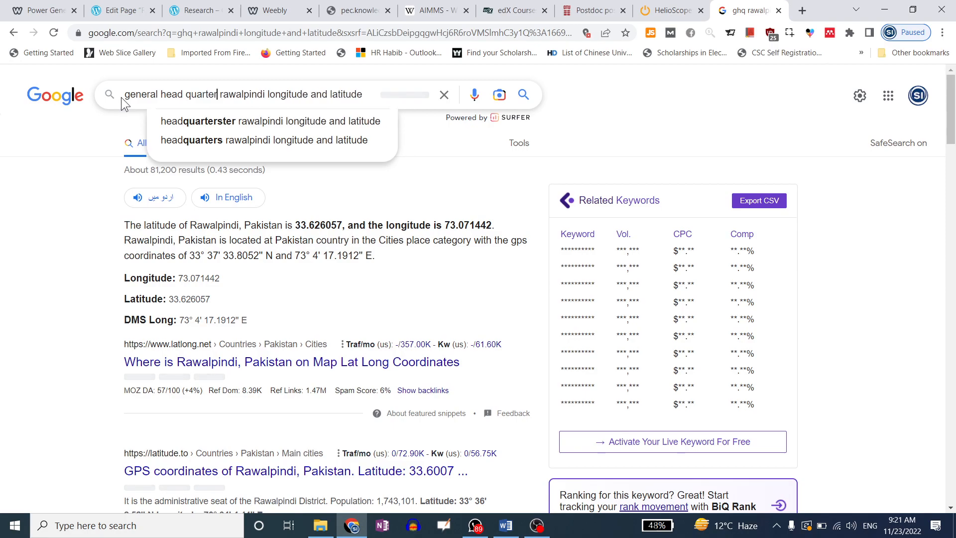
key(Return)
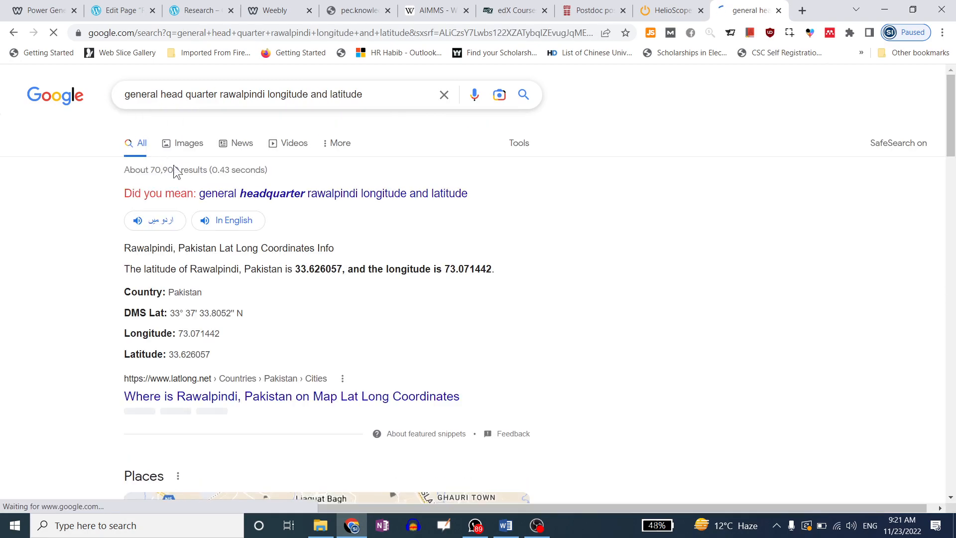
click(264, 199)
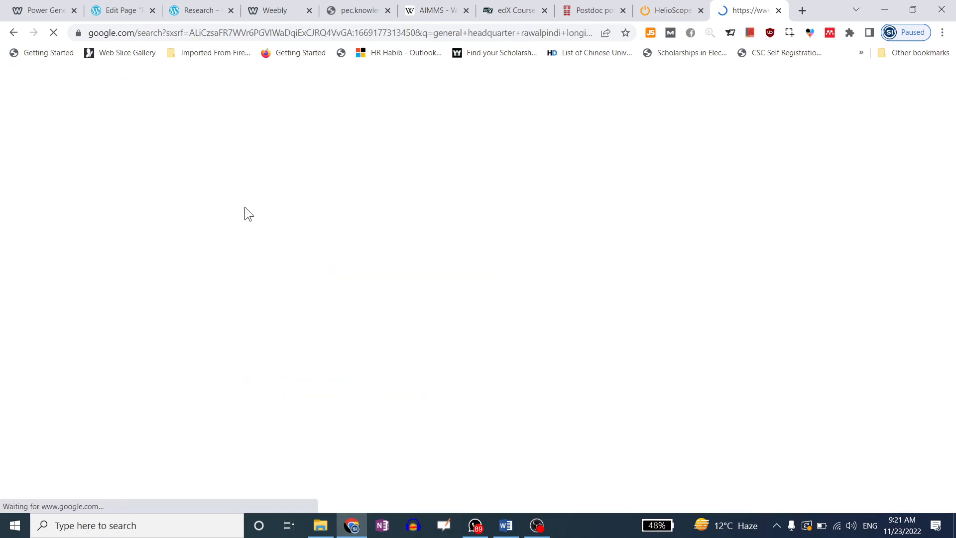
Scroll the results and copy the Mapcarta latitude 33.58643
scroll(50, 264, down, 2)
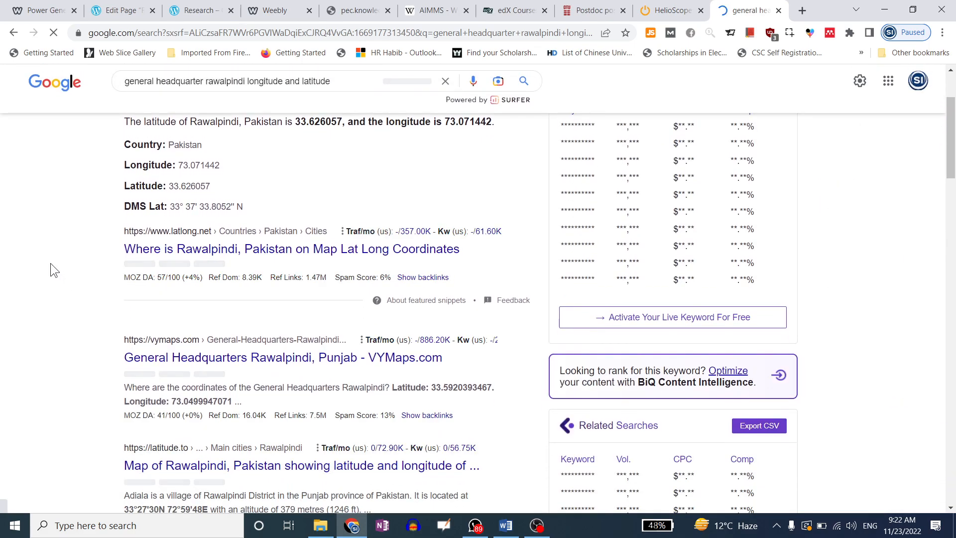
scroll(51, 264, down, 1)
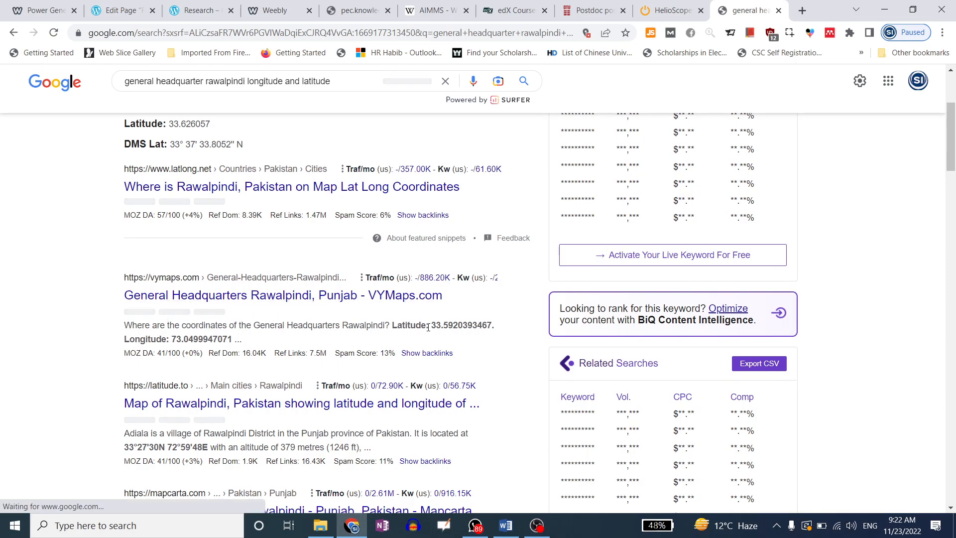
drag(431, 325, 167, 340)
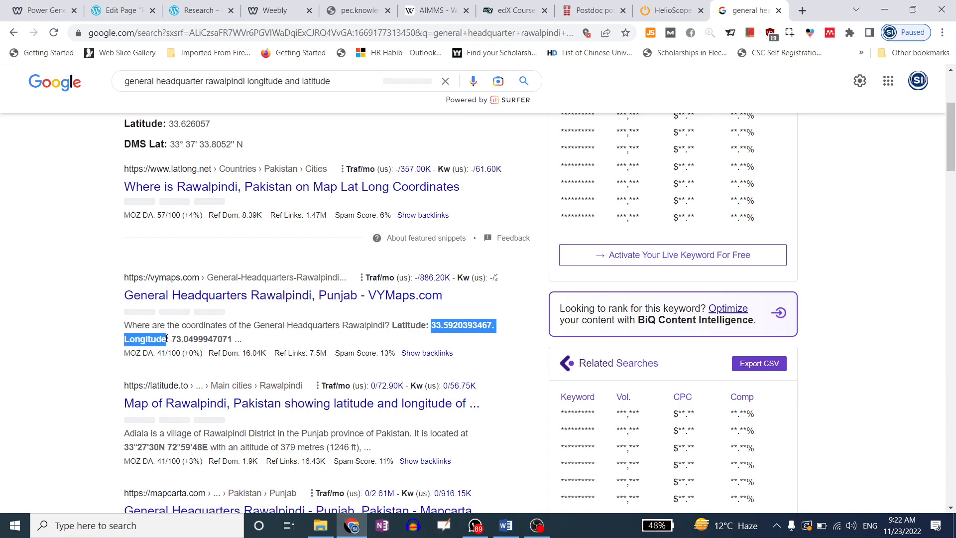
click(455, 323)
drag(431, 326, 493, 325)
scroll(127, 357, down, 1)
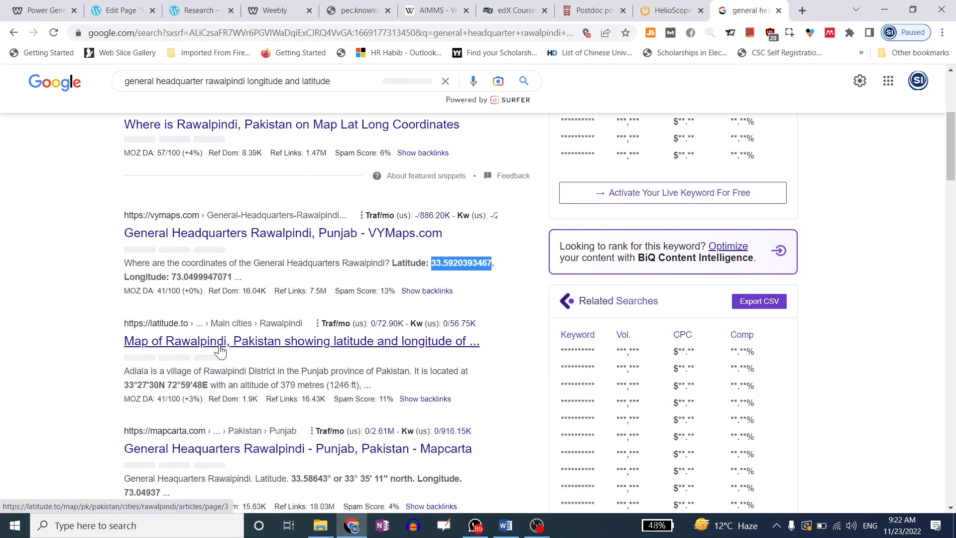
scroll(352, 348, down, 2)
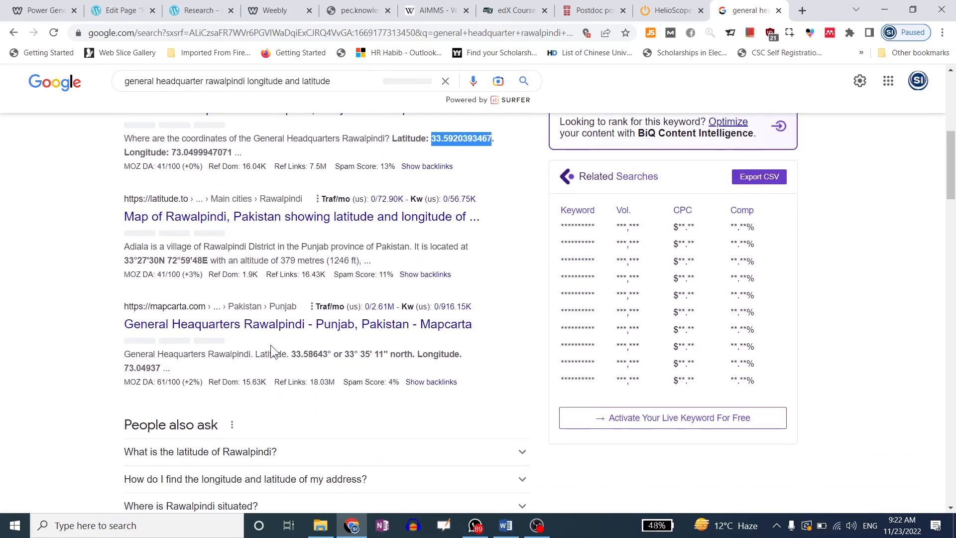
drag(291, 355, 329, 353)
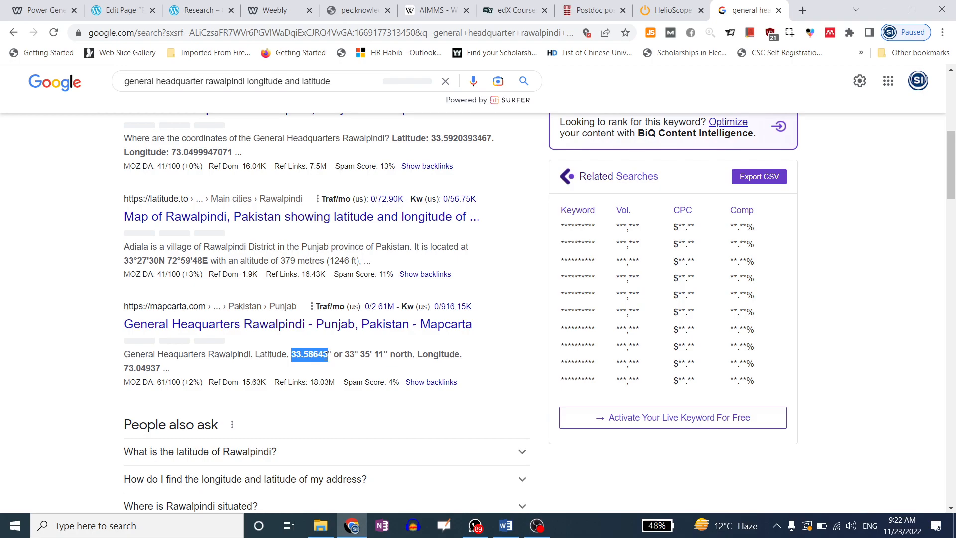
drag(292, 355, 327, 349)
key(ctrl+c)
Replace the address with coordinates 33.58643,73.04937 copied from the Google results
click(668, 10)
drag(290, 211, 237, 211)
key(ctrl+v)
text(,)
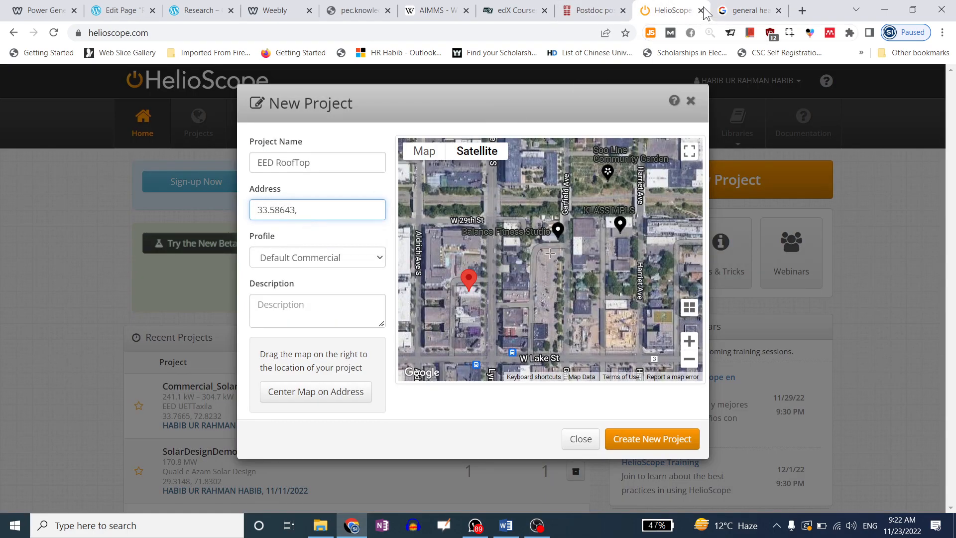
click(747, 11)
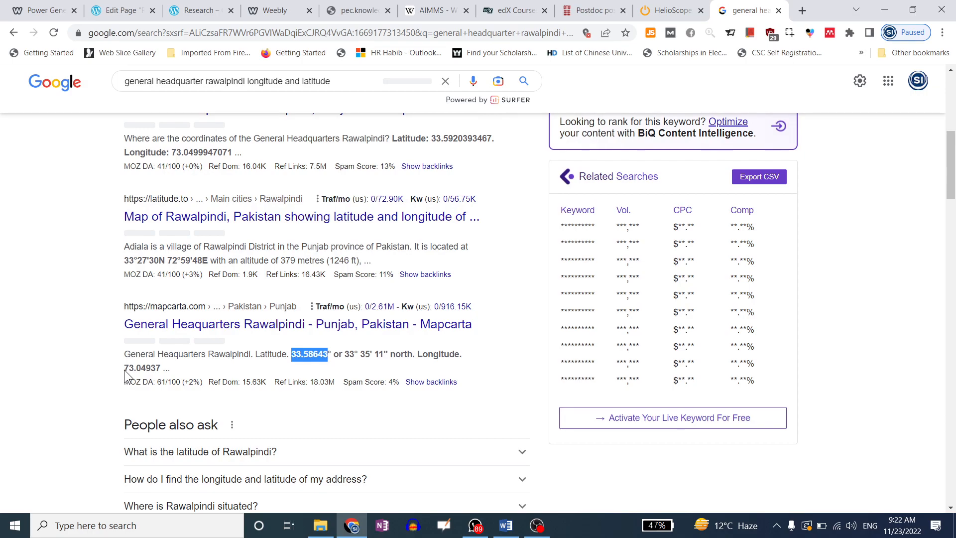
drag(124, 368, 161, 368)
key(ctrl+c)
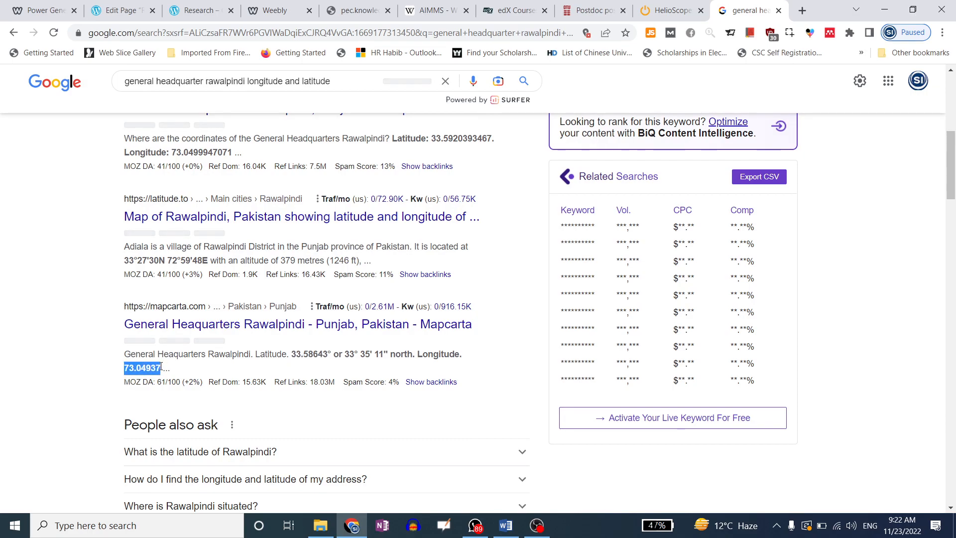
click(670, 10)
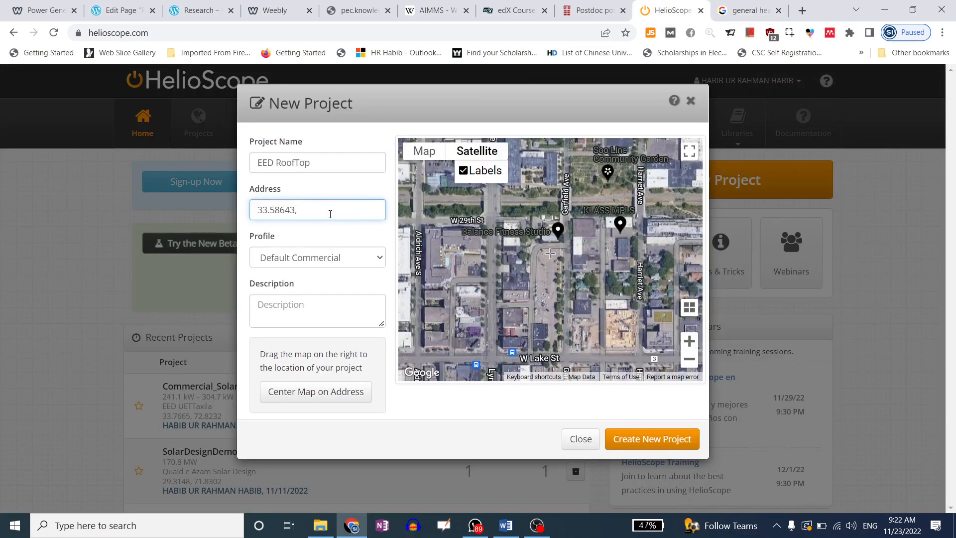
key(ctrl+v)
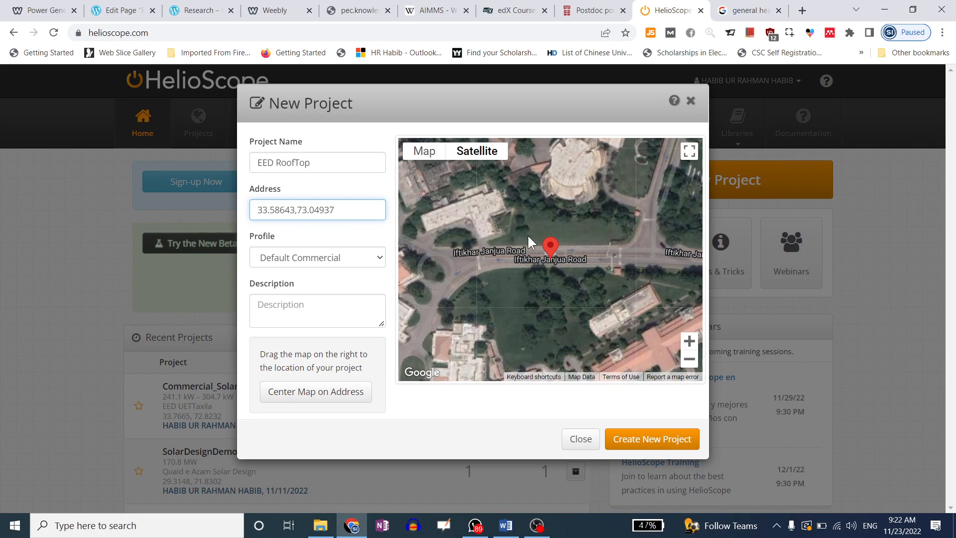
Pan the satellite map around the site to centre the triangle-roofed building
mouse_move(533, 288)
mouse_down()
mouse_move(518, 258)
mouse_move(519, 203)
mouse_up()
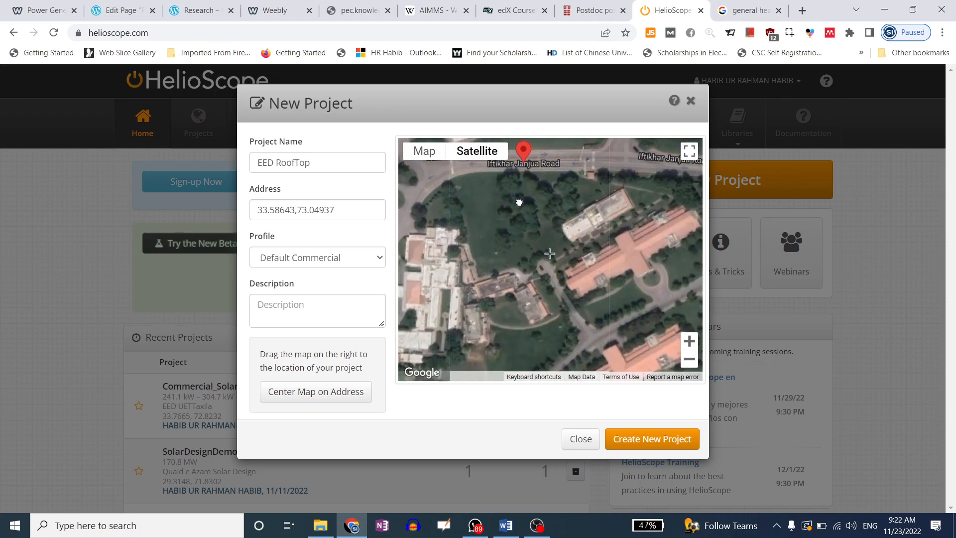
mouse_move(596, 231)
mouse_down()
mouse_move(546, 232)
mouse_move(592, 227)
mouse_move(629, 242)
mouse_move(572, 277)
mouse_move(579, 338)
mouse_move(554, 352)
mouse_move(506, 335)
mouse_up()
drag(549, 255, 499, 242)
scroll(577, 189, down, 3)
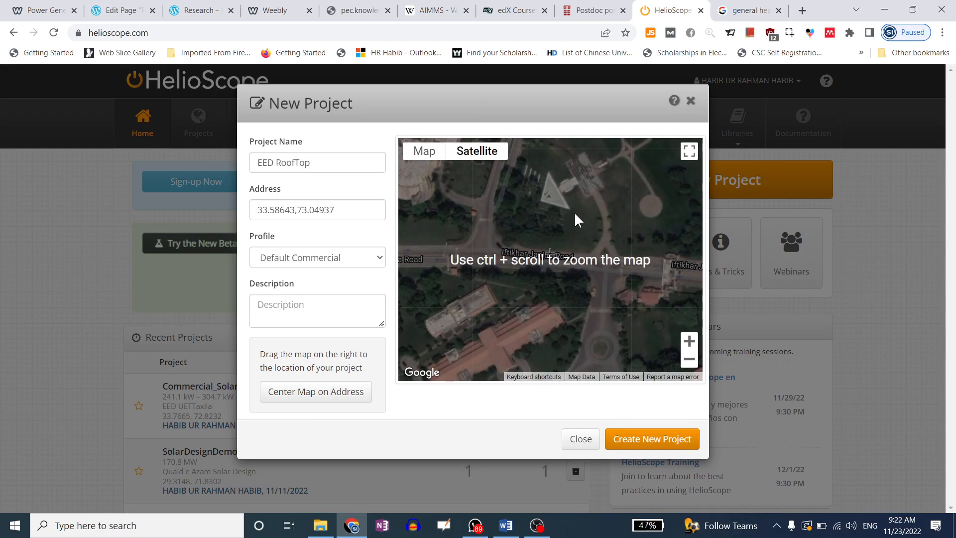
scroll(539, 213, up, 3)
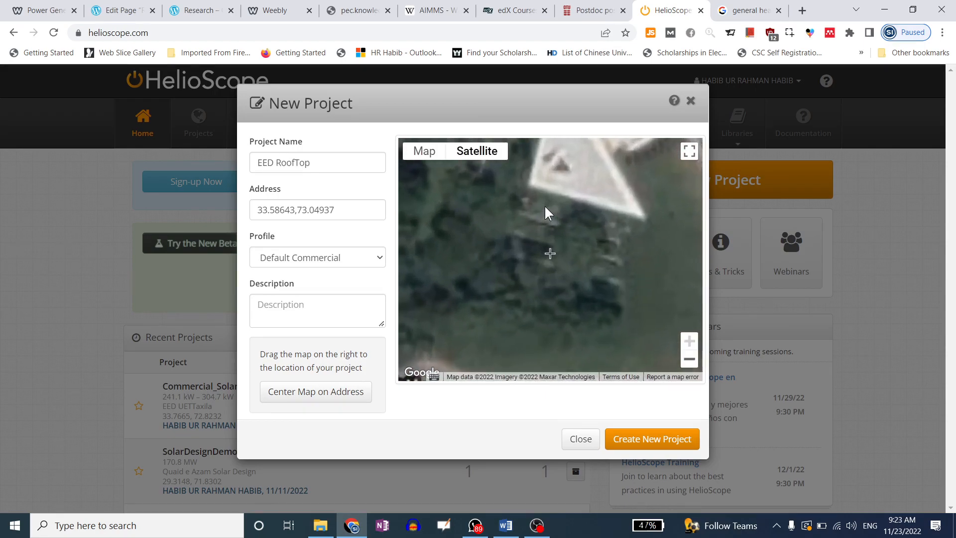
drag(605, 178, 570, 282)
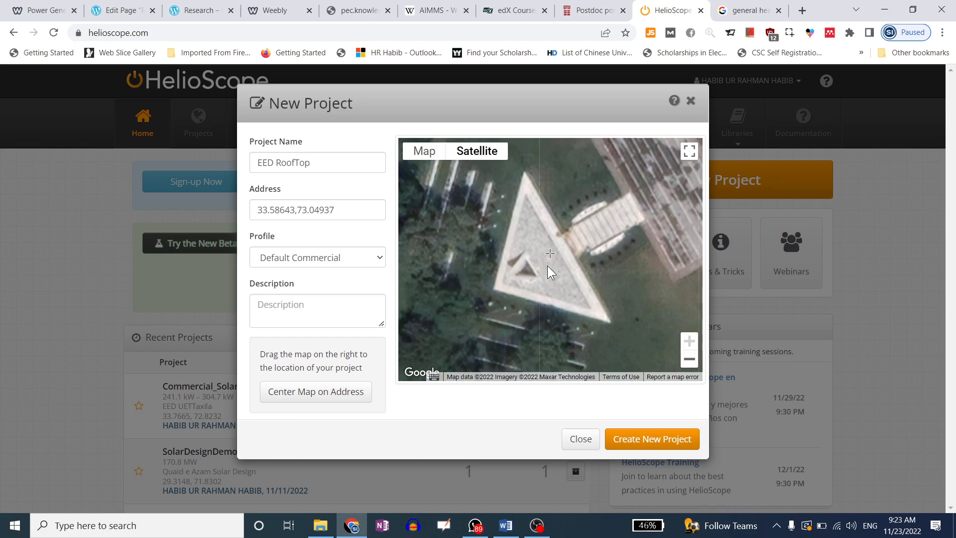
mouse_move(608, 219)
mouse_down()
mouse_move(580, 274)
mouse_move(573, 259)
mouse_move(511, 241)
mouse_move(552, 249)
mouse_move(563, 219)
mouse_move(593, 208)
mouse_up()
Pan past the red-roofed building toward Iftikhar Janjua Road and the Army Museum area
drag(563, 264, 602, 199)
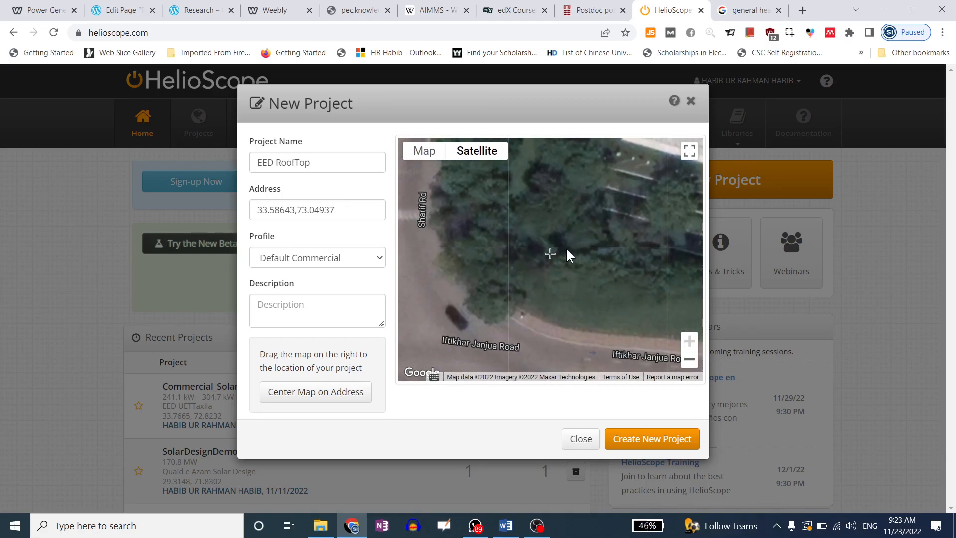
drag(565, 251, 591, 186)
scroll(590, 182, down, 2)
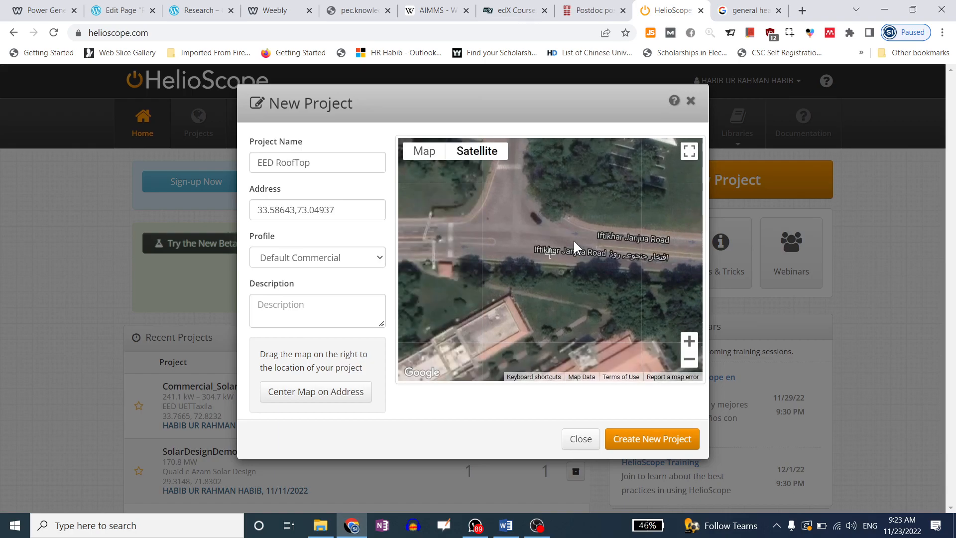
drag(582, 240, 617, 172)
scroll(522, 264, up, 1)
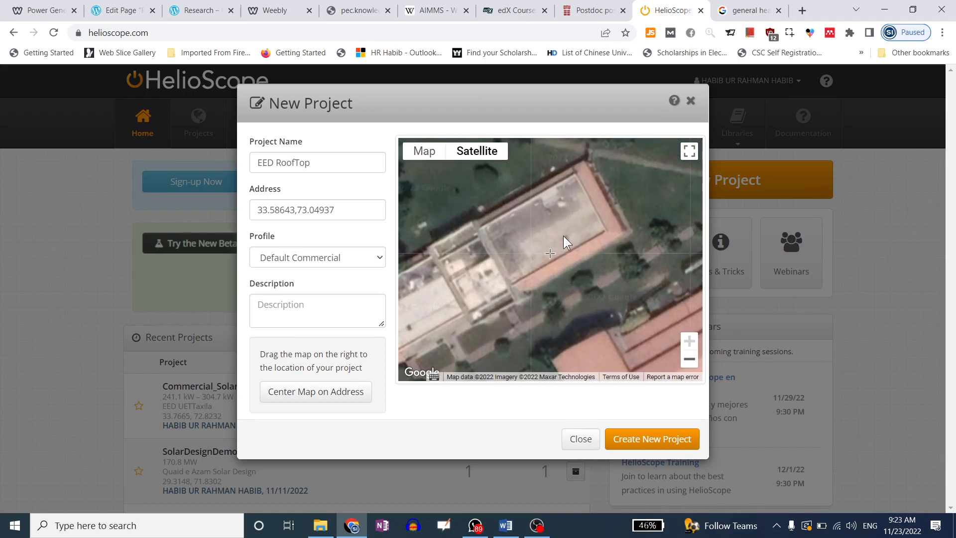
drag(533, 274, 608, 185)
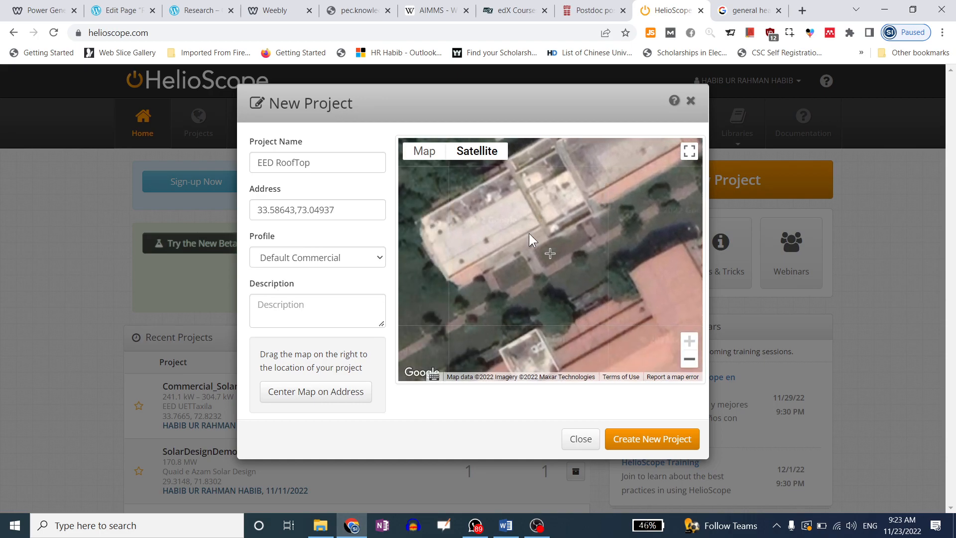
drag(529, 233, 481, 148)
drag(549, 241, 495, 175)
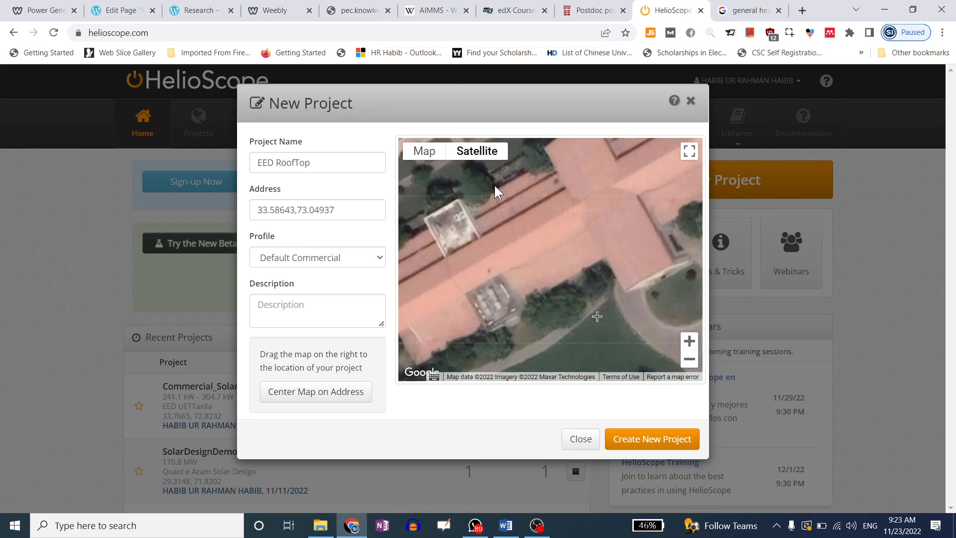
scroll(494, 186, down, 3)
drag(577, 281, 468, 266)
drag(596, 235, 569, 344)
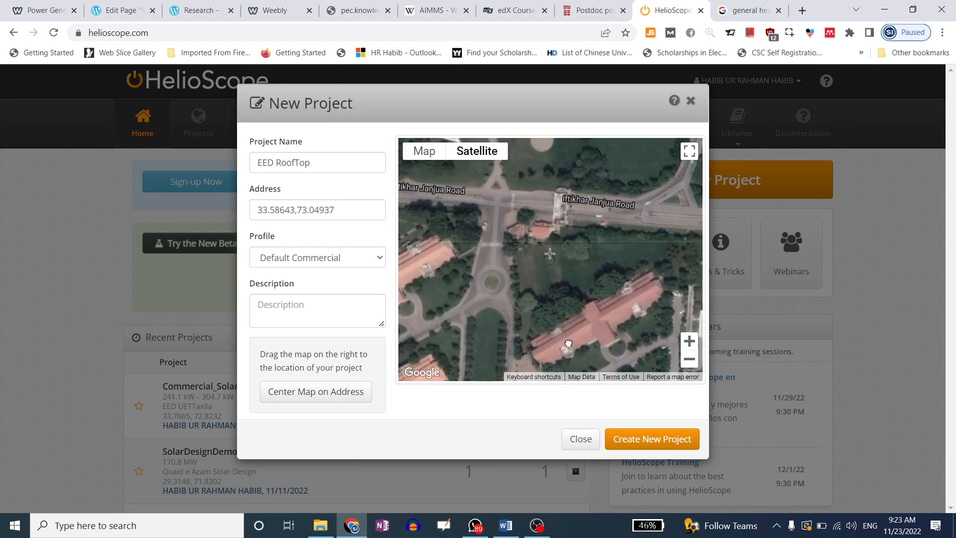
drag(506, 230, 424, 298)
drag(696, 226, 561, 235)
Zoom in and nudge the map until the tennis courts beside the Tennis Court marker fill the view
scroll(593, 221, up, 3)
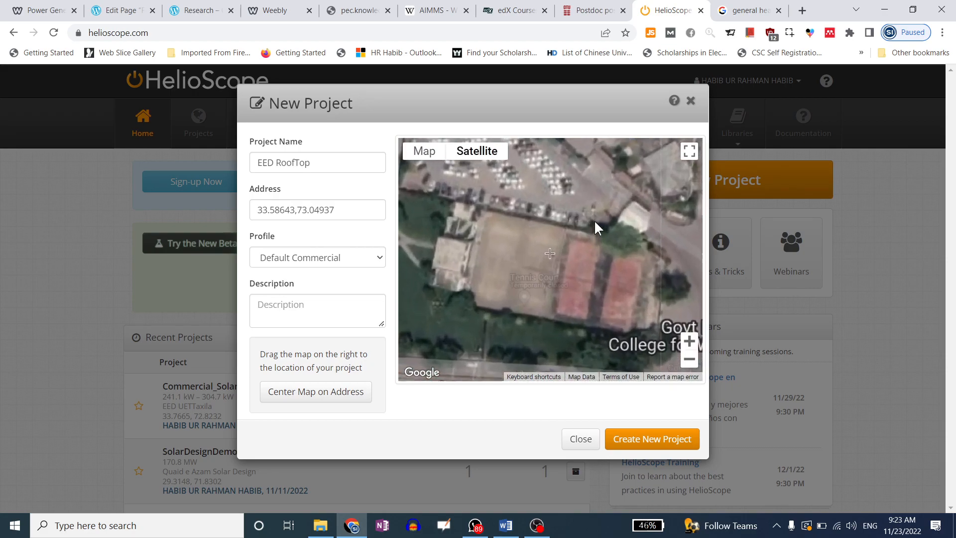
drag(563, 270, 612, 209)
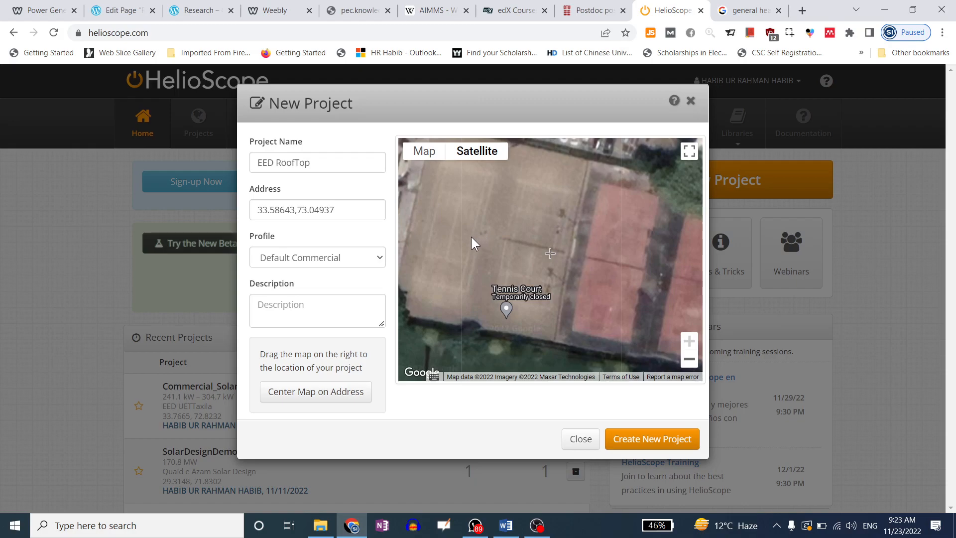
scroll(465, 244, down, 1)
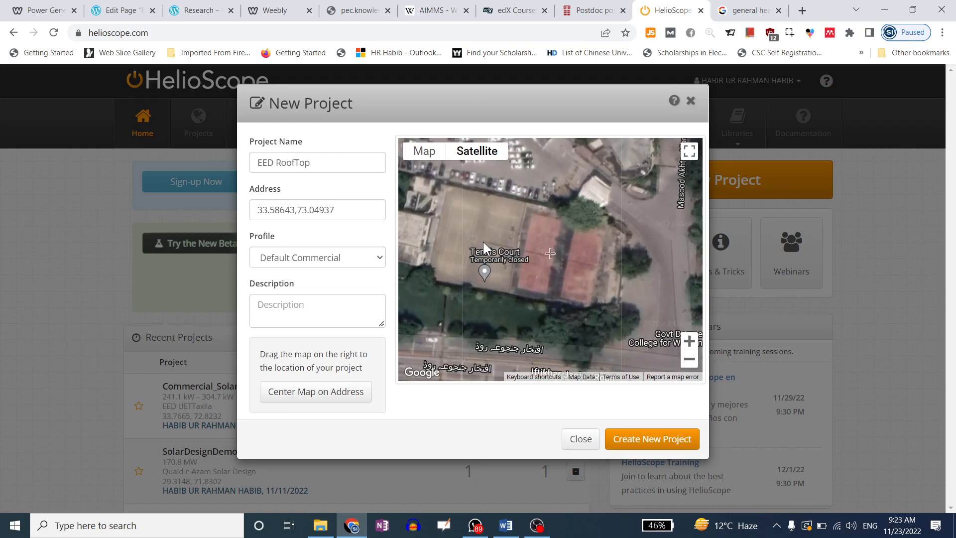
scroll(510, 231, up, 1)
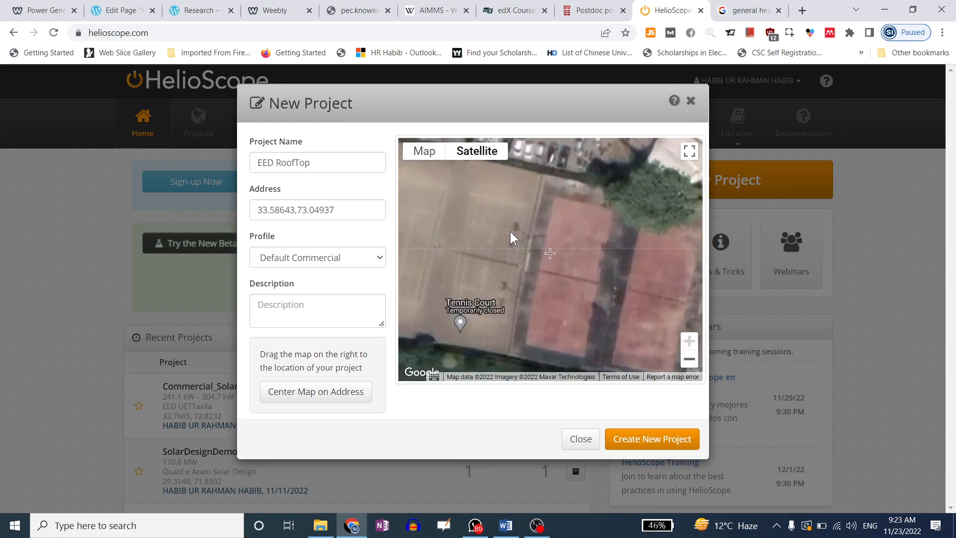
scroll(510, 231, down, 1)
scroll(474, 227, up, 1)
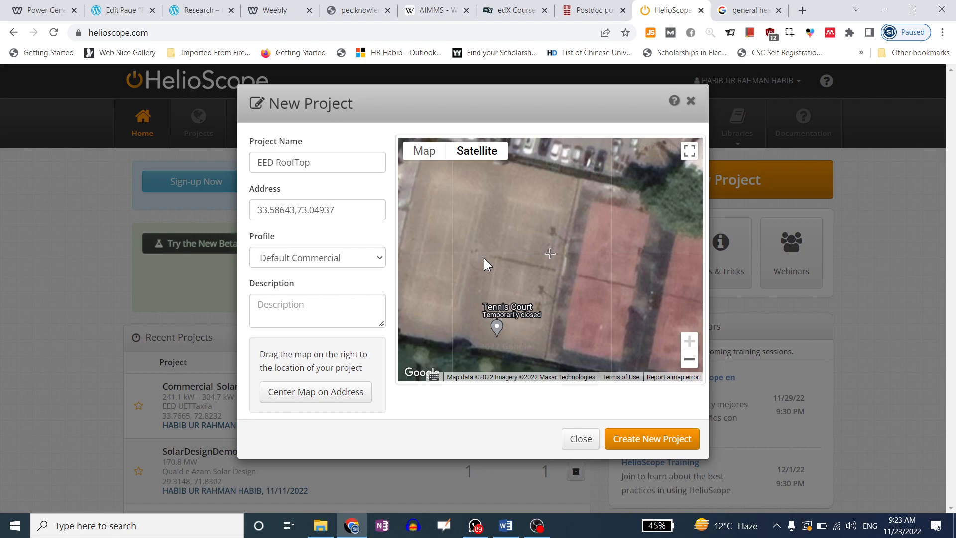
mouse_move(554, 243)
mouse_down()
mouse_move(559, 230)
mouse_move(560, 247)
mouse_up()
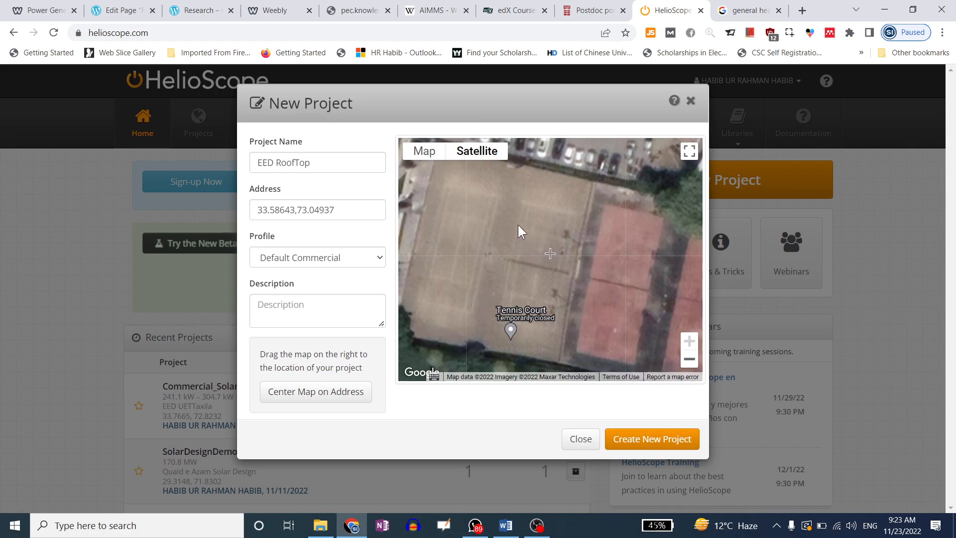
scroll(524, 218, down, 2)
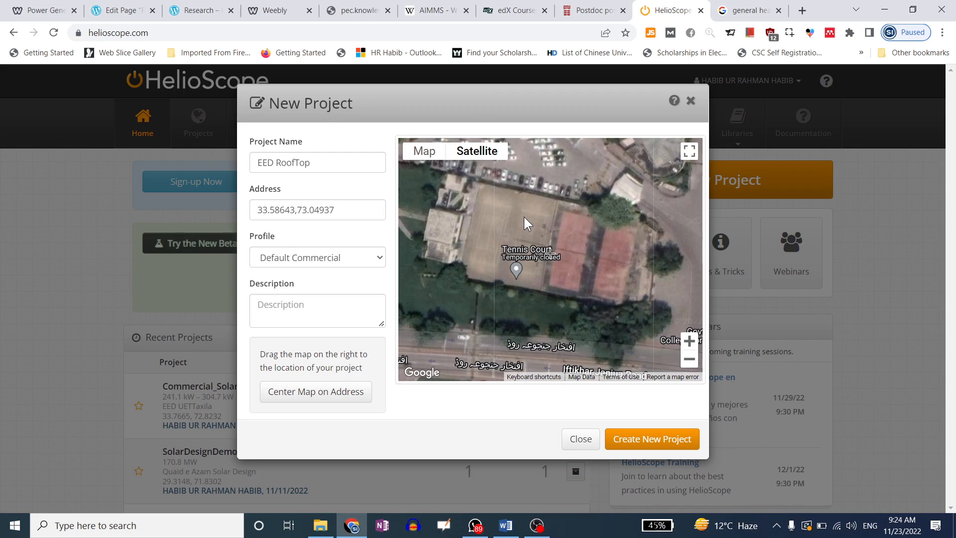
scroll(605, 261, up, 1)
scroll(604, 257, down, 1)
drag(568, 241, 565, 237)
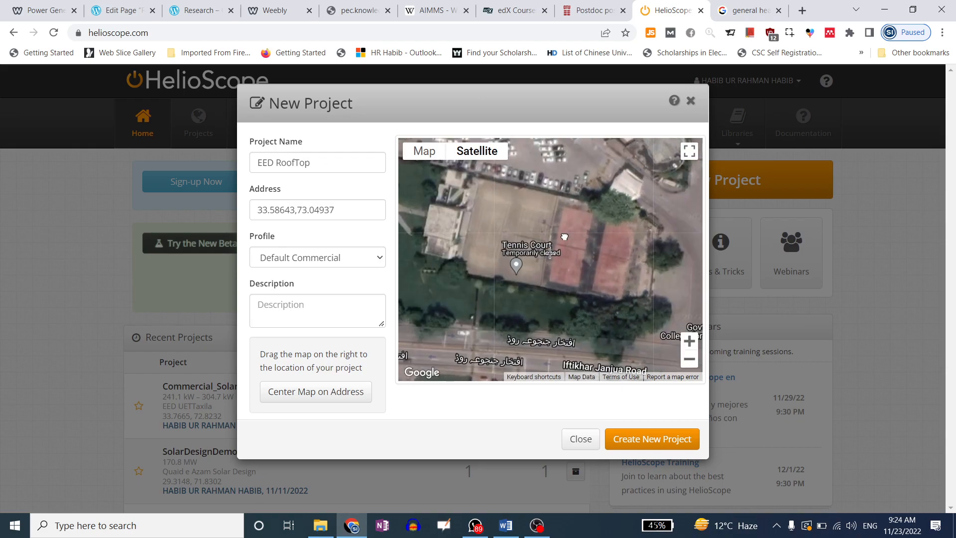
scroll(569, 216, up, 1)
scroll(570, 215, down, 1)
scroll(570, 216, up, 1)
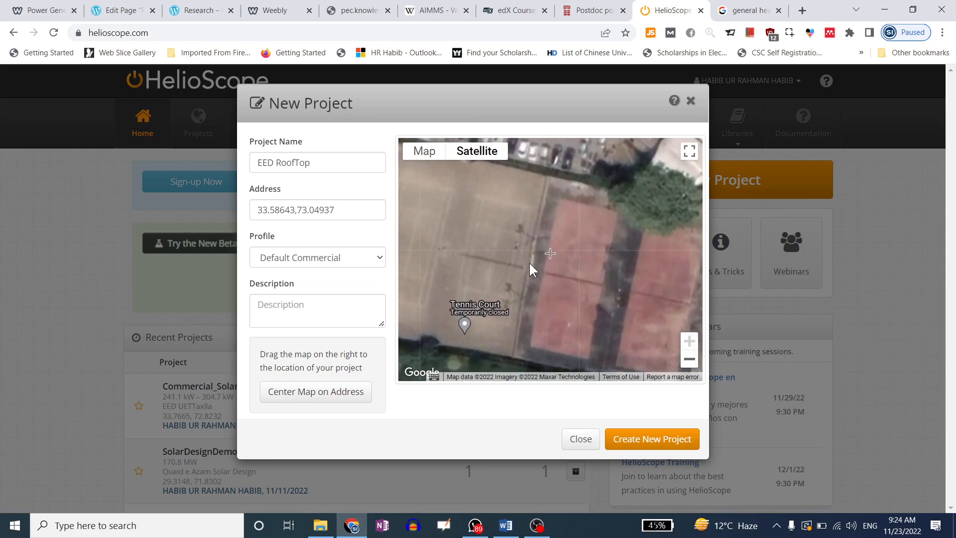
drag(623, 309, 566, 273)
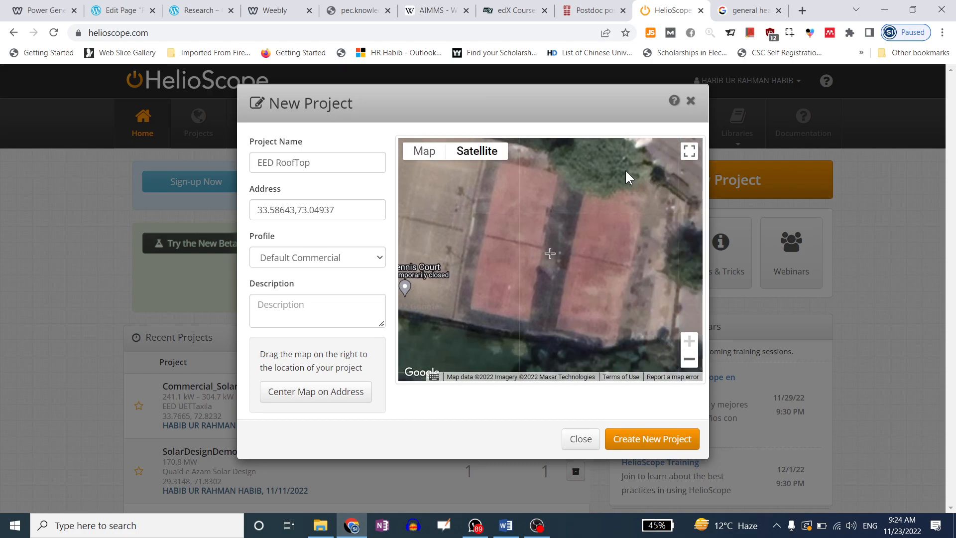
drag(534, 246, 629, 274)
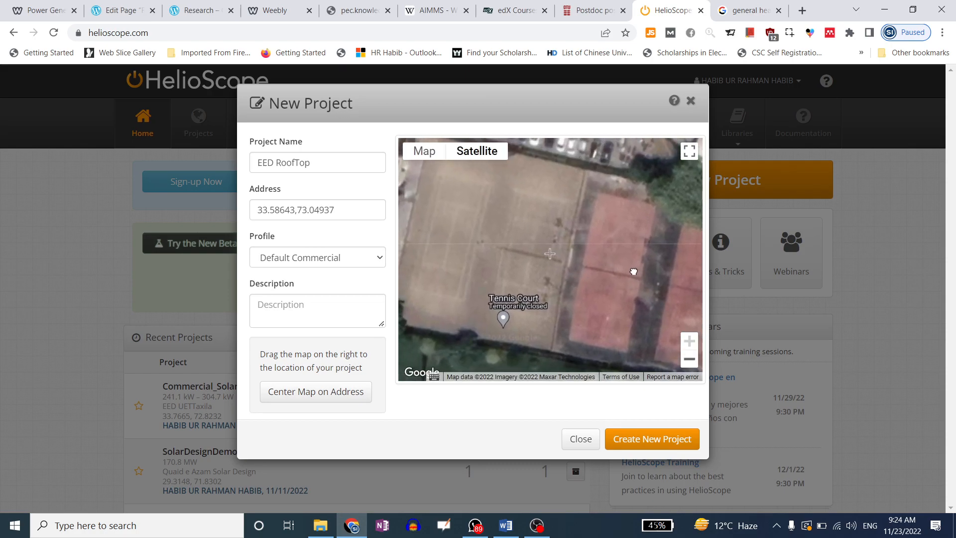
drag(545, 261, 623, 277)
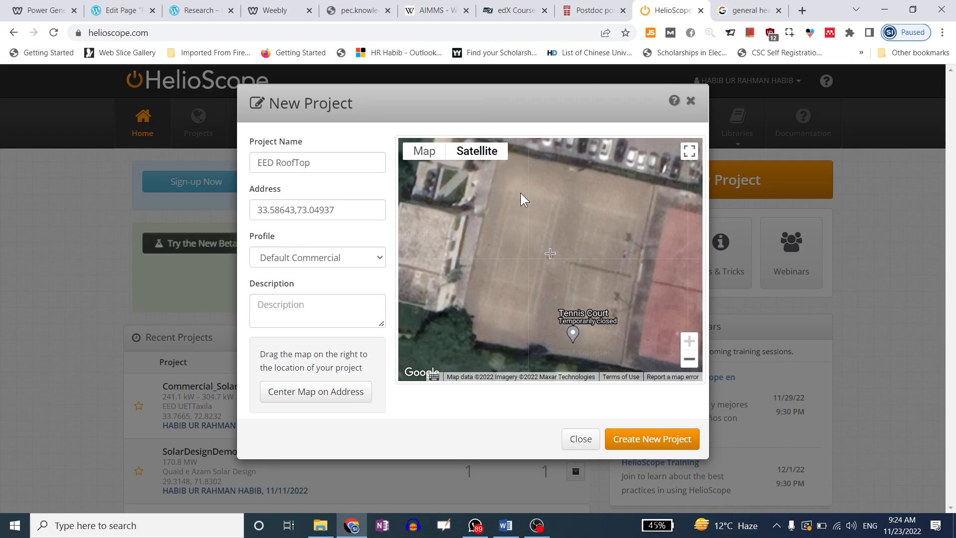
drag(589, 283, 557, 282)
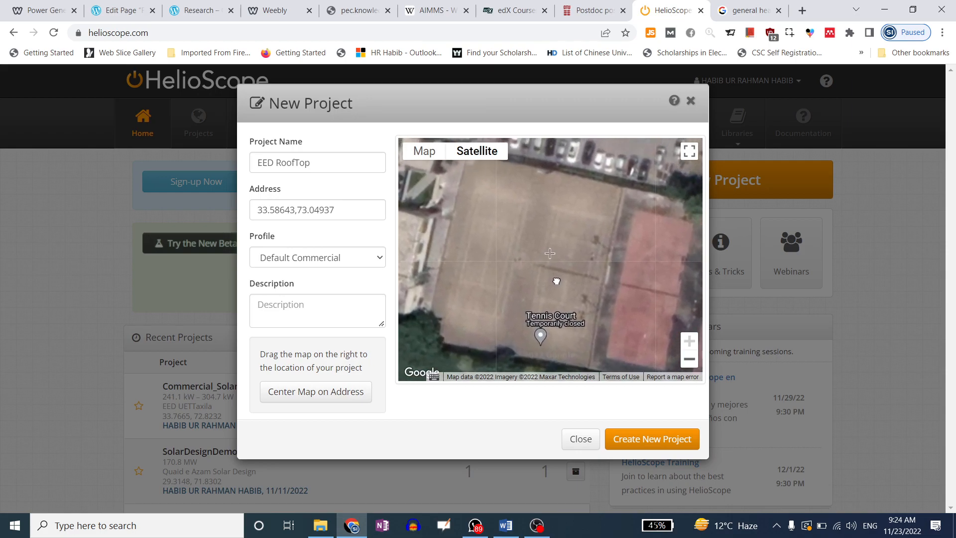
Leave the design profile at Default Commercial and read the map help text
click(326, 255)
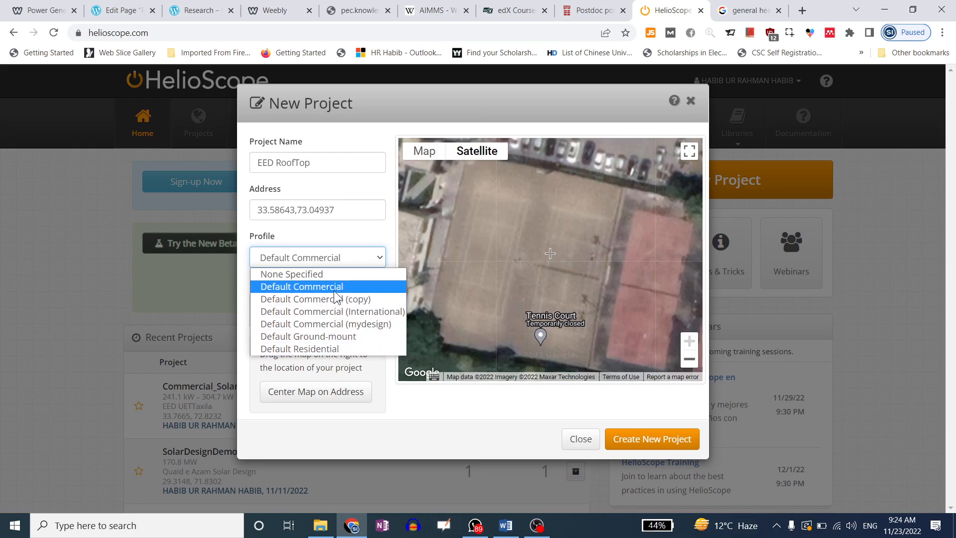
click(247, 367)
click(304, 309)
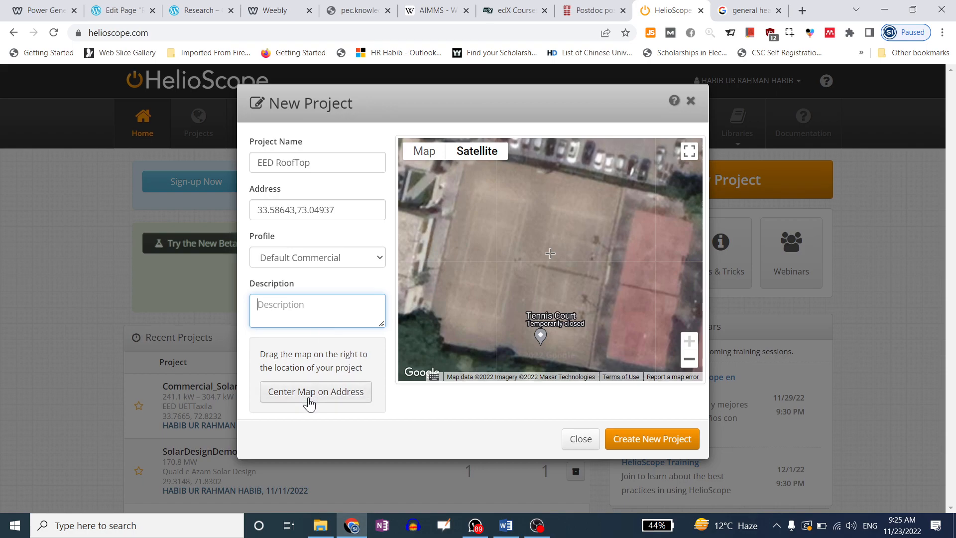
drag(302, 354, 349, 354)
drag(276, 367, 341, 368)
drag(281, 354, 353, 354)
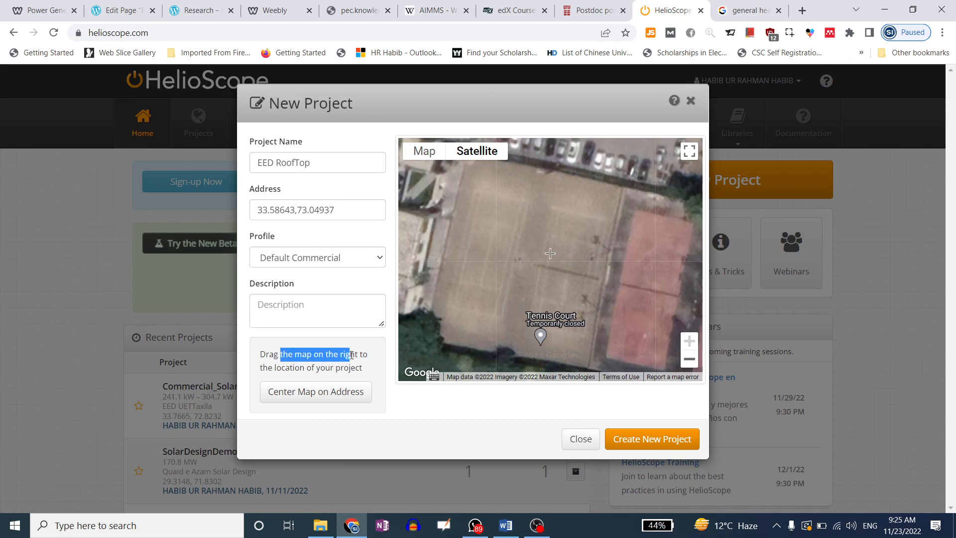
Centre the map on the address coordinates and pan toward the Army Museum and college
click(314, 402)
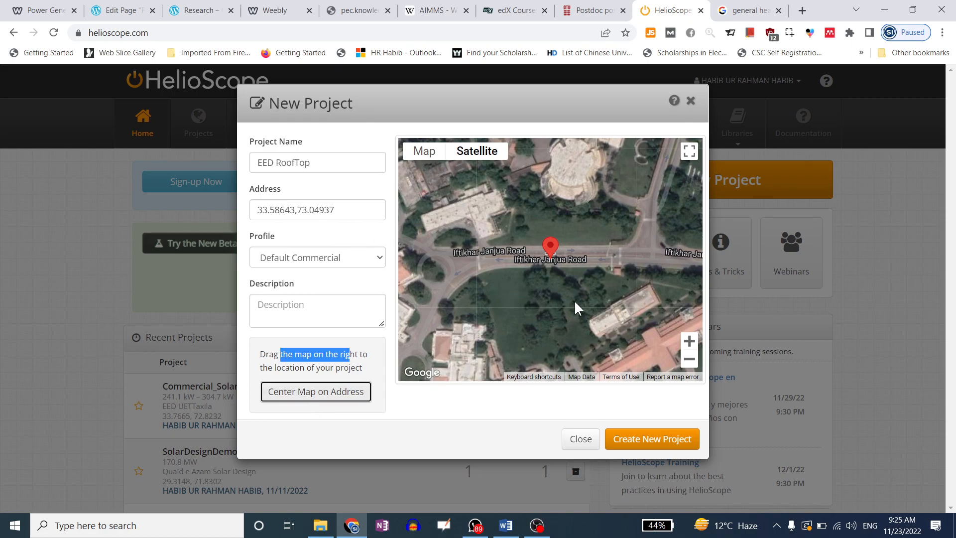
drag(573, 300, 500, 246)
drag(446, 286, 619, 231)
scroll(573, 239, up, 2)
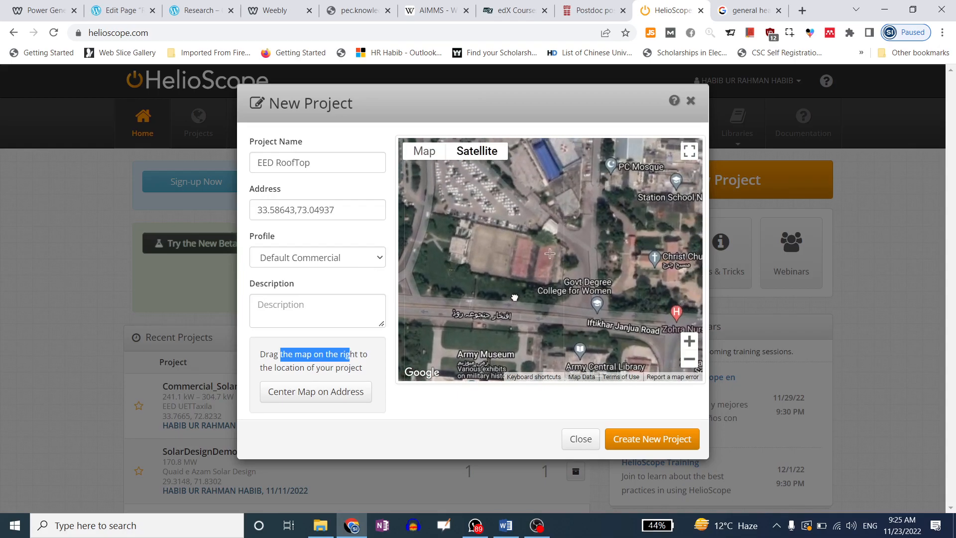
scroll(481, 253, up, 2)
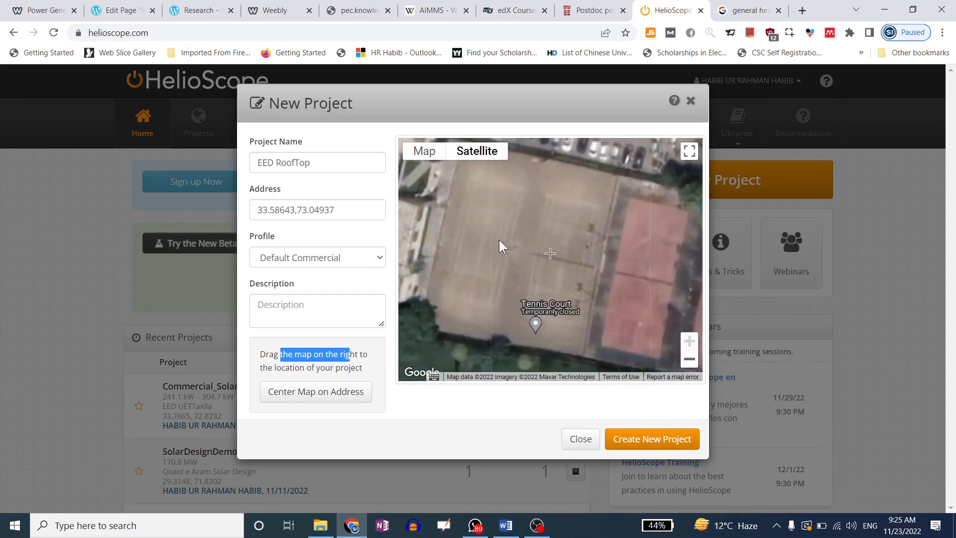
Recentre on the address, zoom onto the tennis courts, and create the EED RoofTop project
click(320, 401)
drag(573, 266, 463, 241)
drag(569, 239, 501, 257)
drag(657, 240, 513, 239)
drag(609, 221, 519, 272)
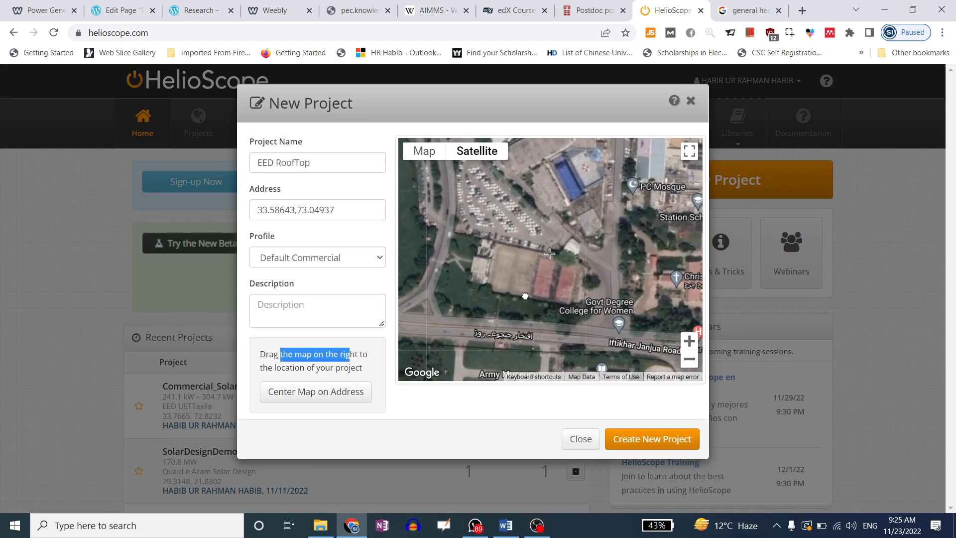
scroll(519, 270, up, 5)
drag(549, 231, 551, 238)
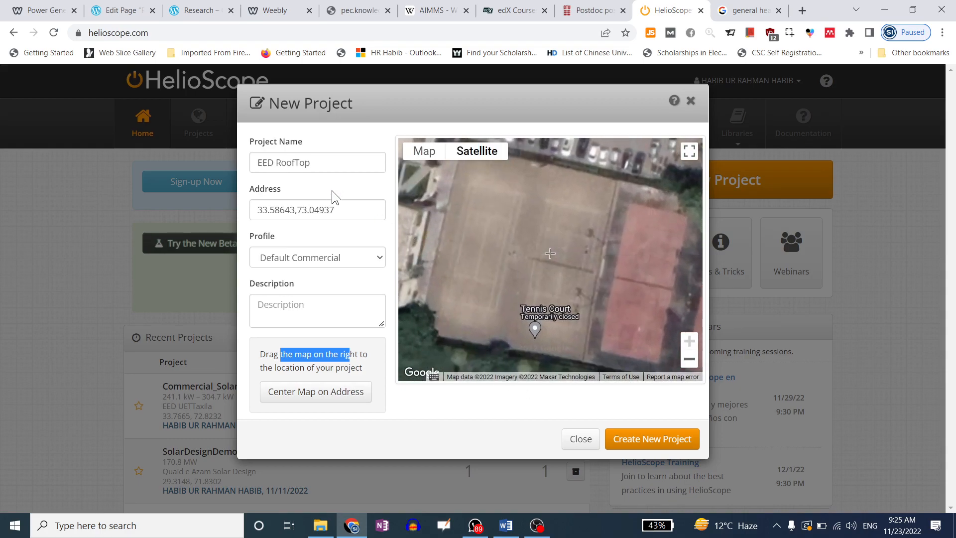
click(668, 439)
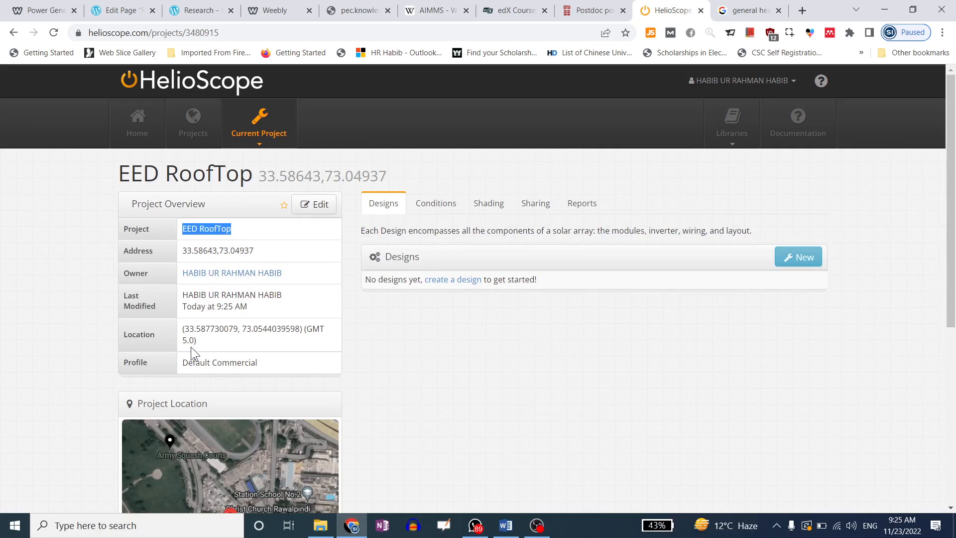
drag(199, 297, 249, 308)
drag(202, 329, 264, 333)
drag(205, 362, 242, 363)
click(389, 350)
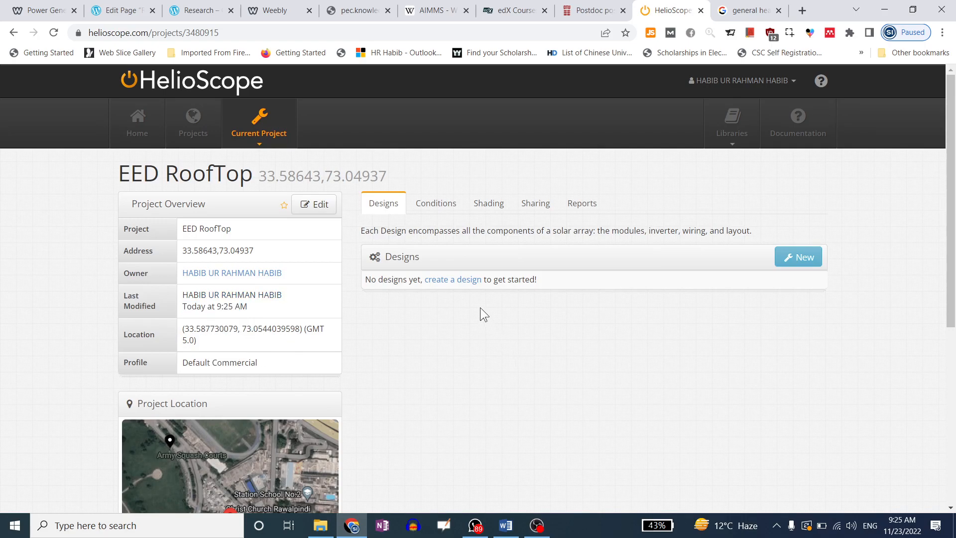
Set the project description to 'GHQ Rawalpindi', leave AC interconnect unchanged, and save
click(315, 208)
click(437, 251)
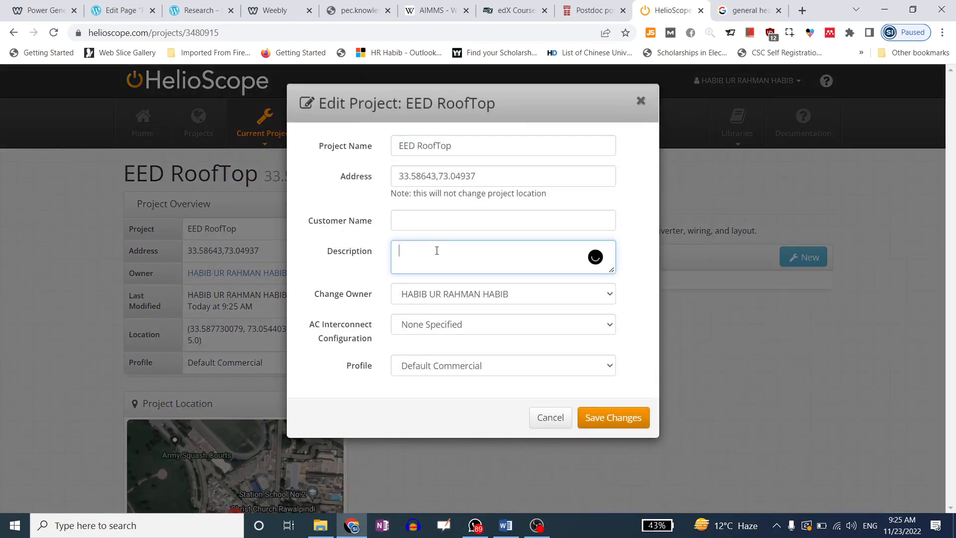
text(GHQ Rawalpindi)
click(450, 335)
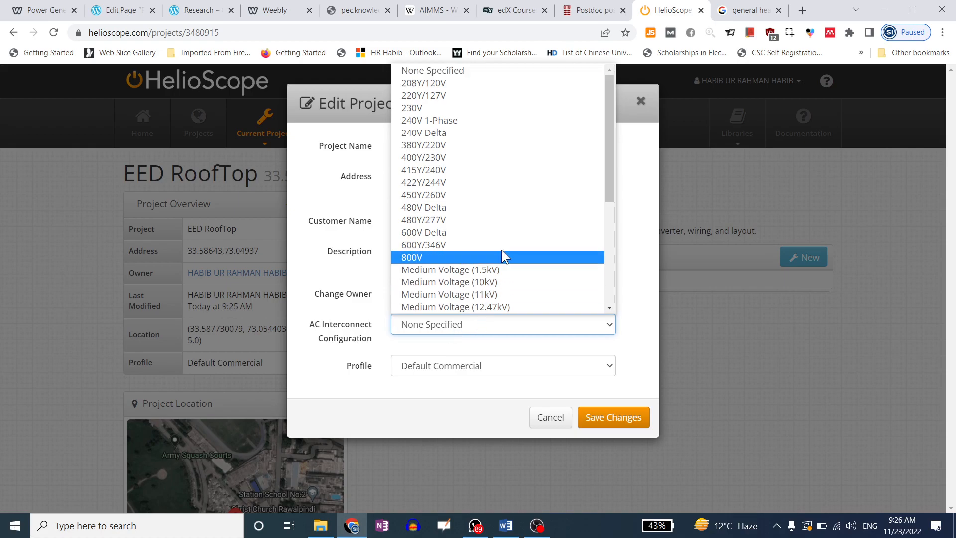
click(462, 385)
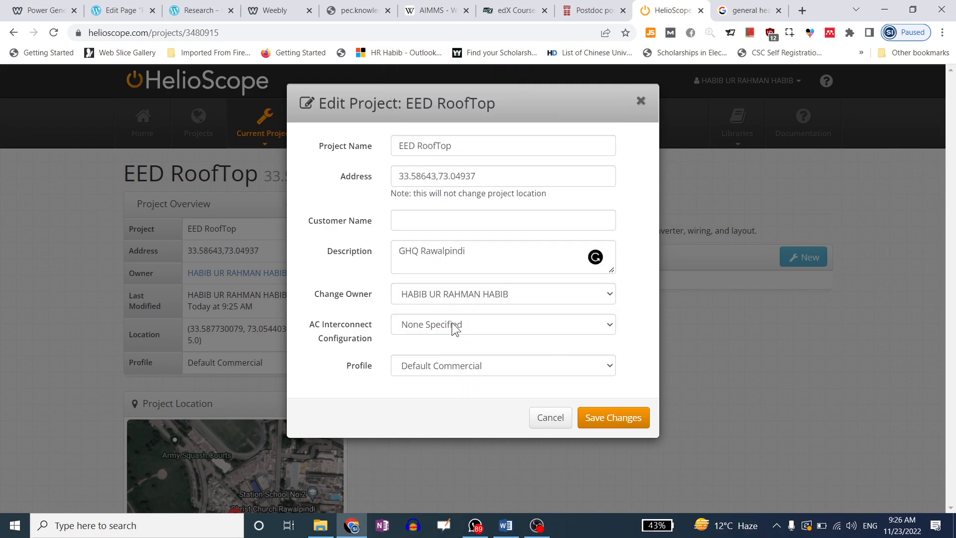
click(619, 416)
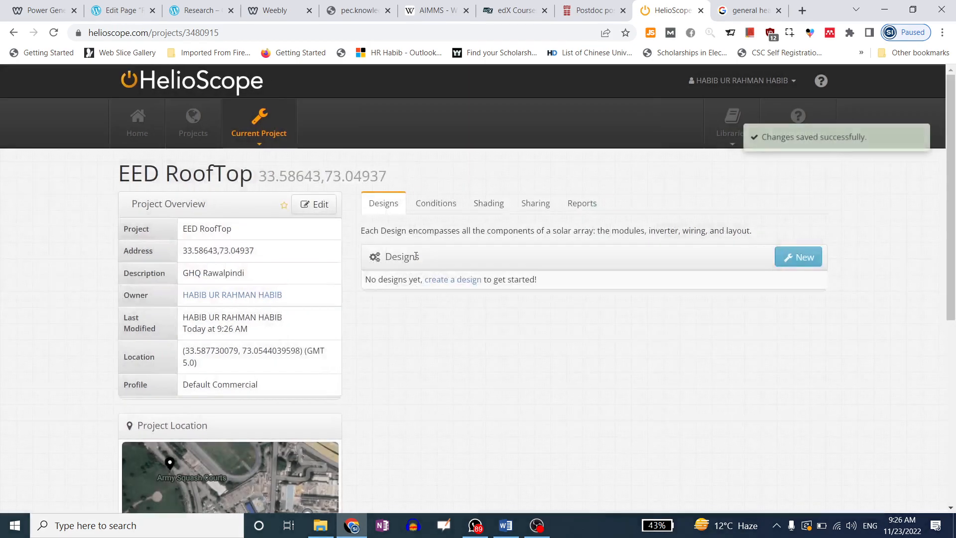
Enter ABC as the customer name and save the project details
click(312, 204)
click(411, 215)
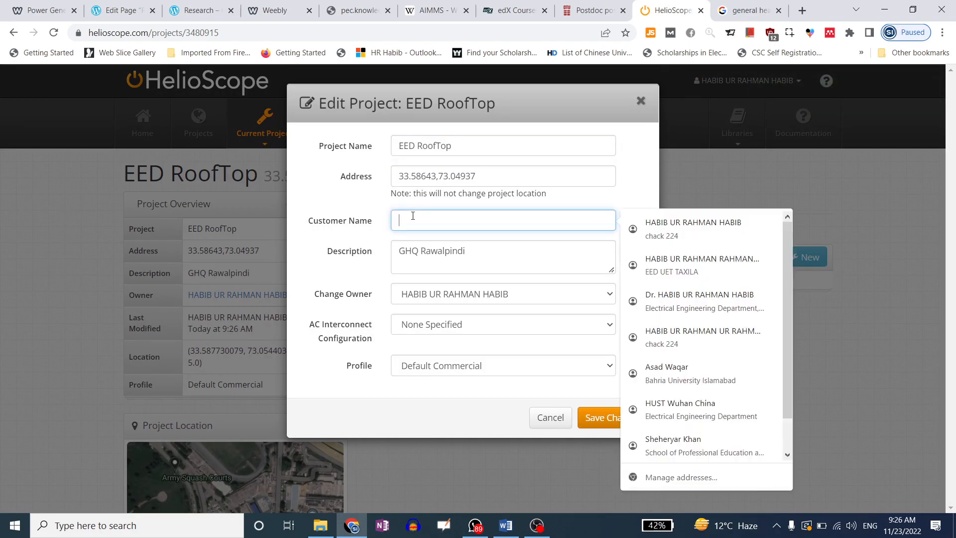
text(ABC)
key(ctrl+a)
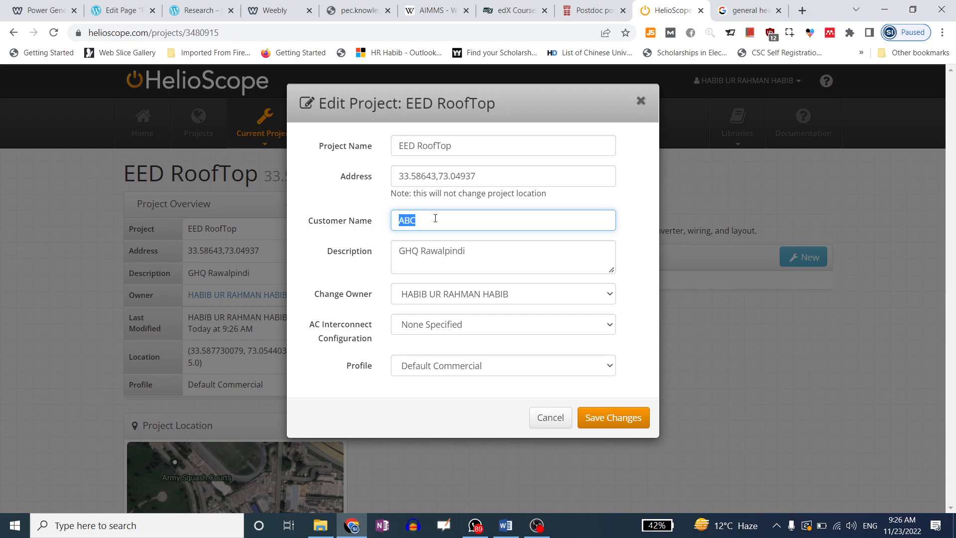
click(612, 417)
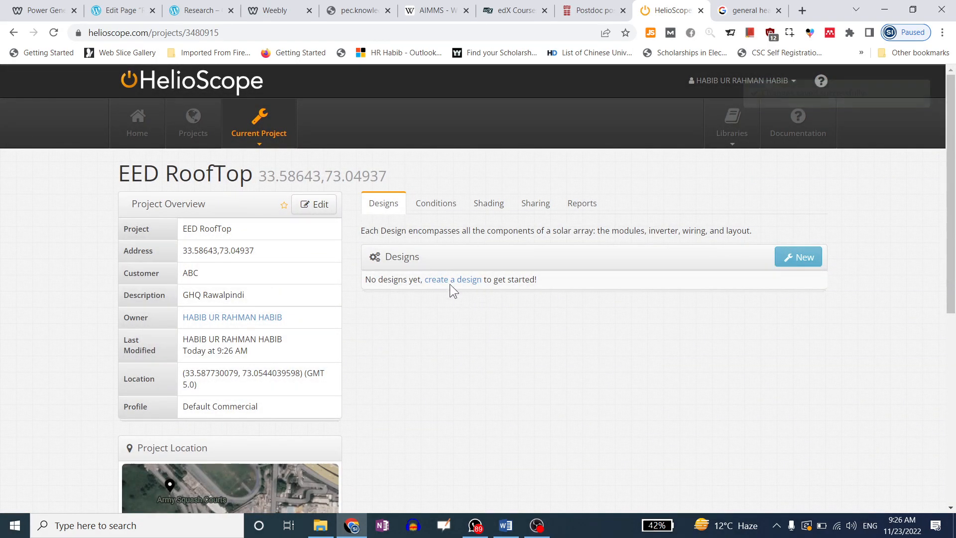
Browse the project's Conditions, Shading, Sharing, Reports and Designs pages
click(429, 210)
click(490, 205)
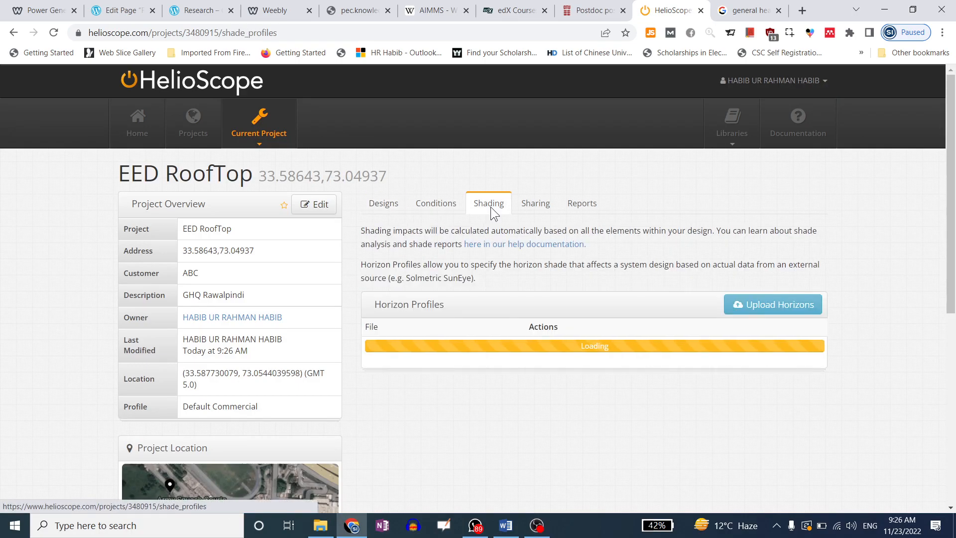
click(538, 209)
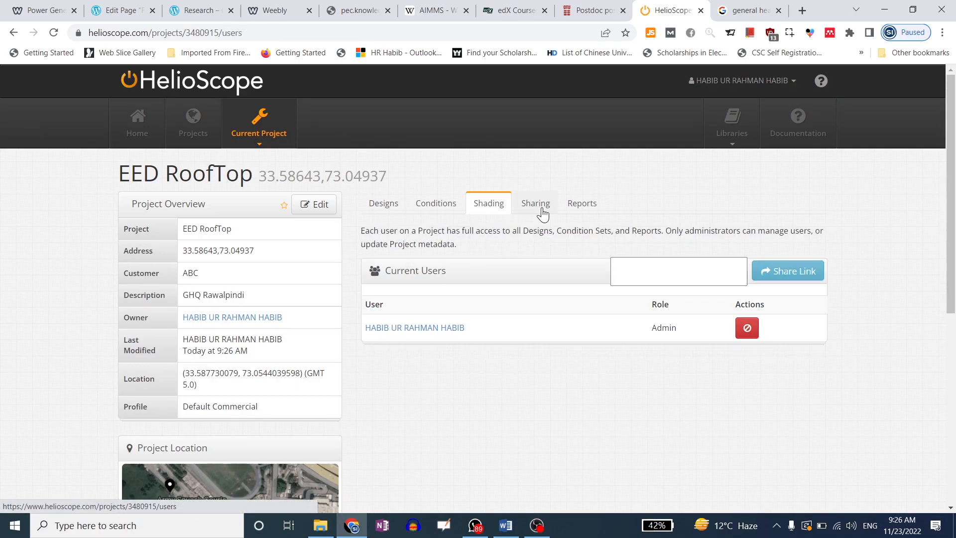
click(583, 212)
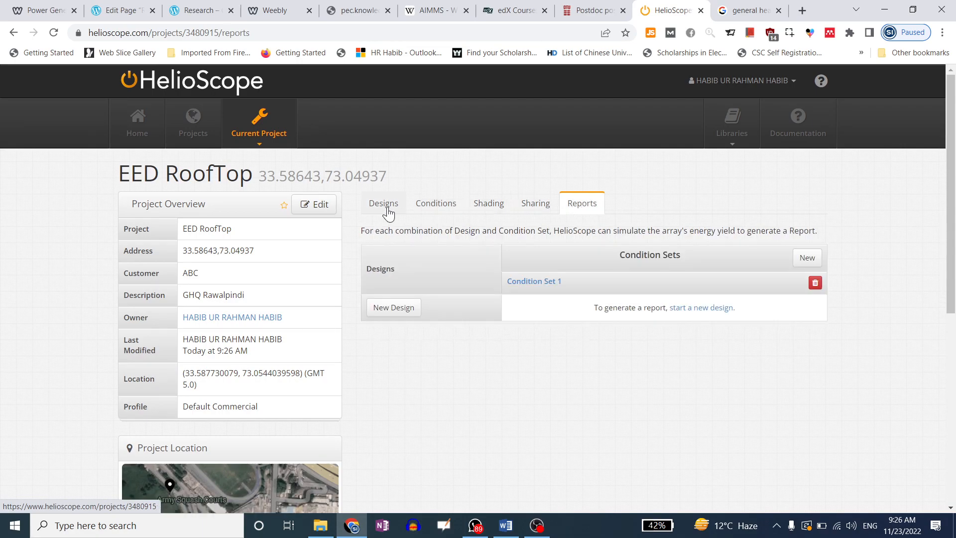
click(384, 208)
click(584, 207)
Revisit Conditions, Shading, Designs and Reports, then generate a share link from Sharing
click(428, 214)
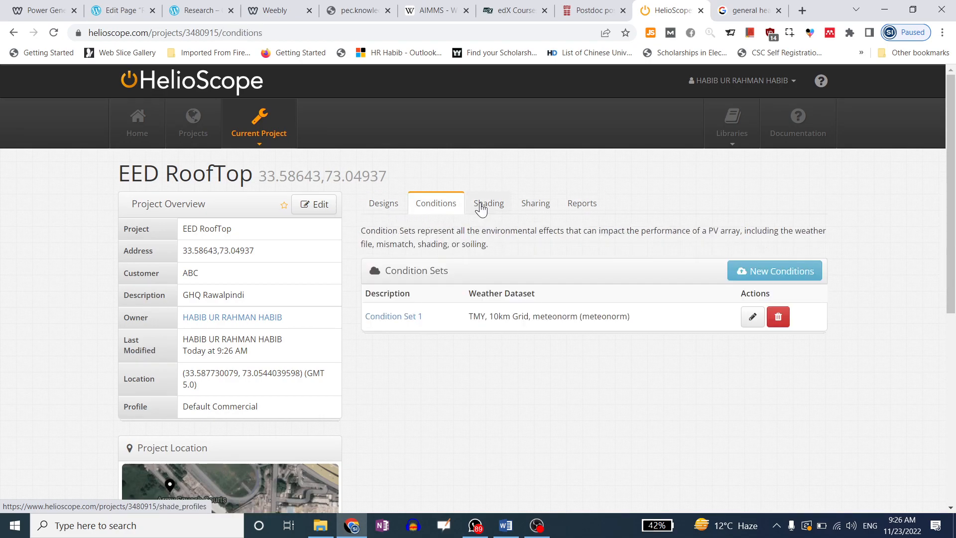
click(487, 210)
click(377, 209)
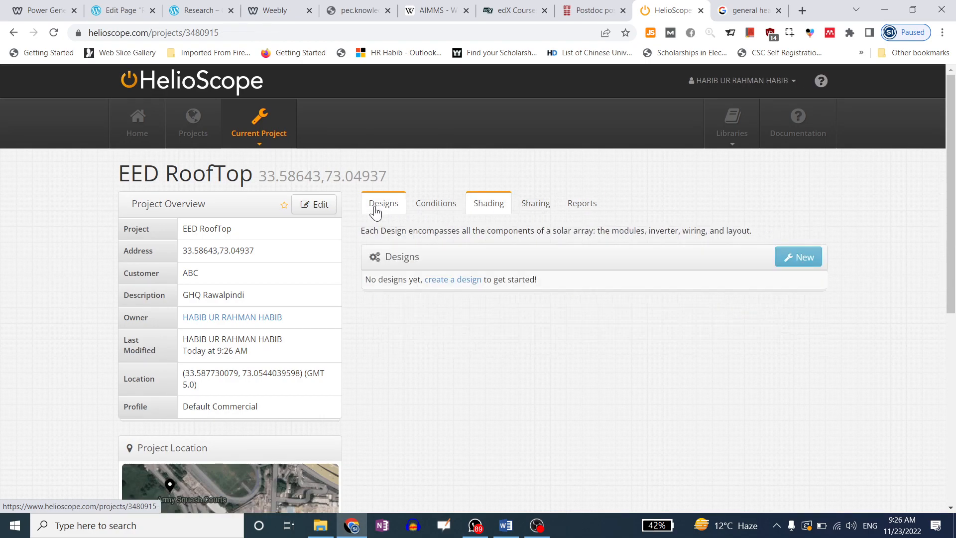
click(589, 207)
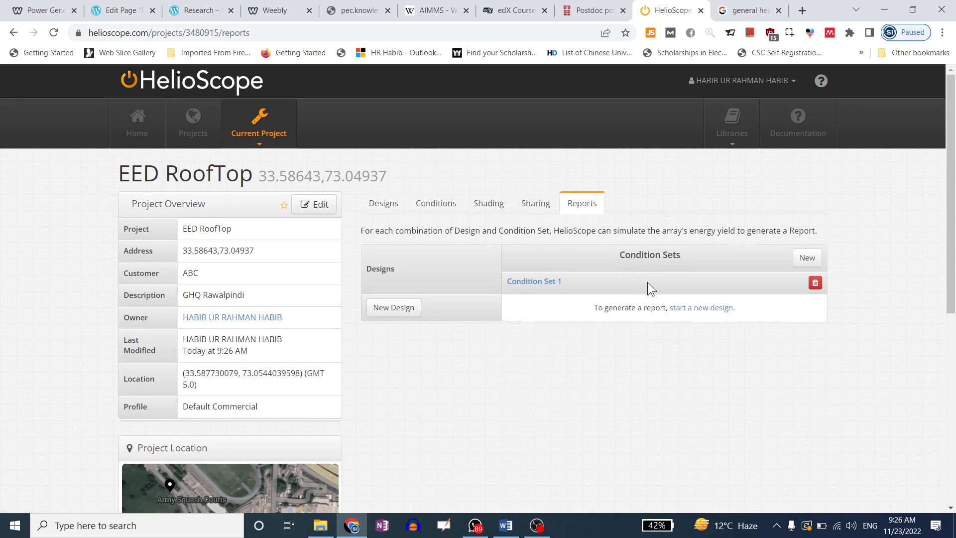
click(530, 209)
click(789, 272)
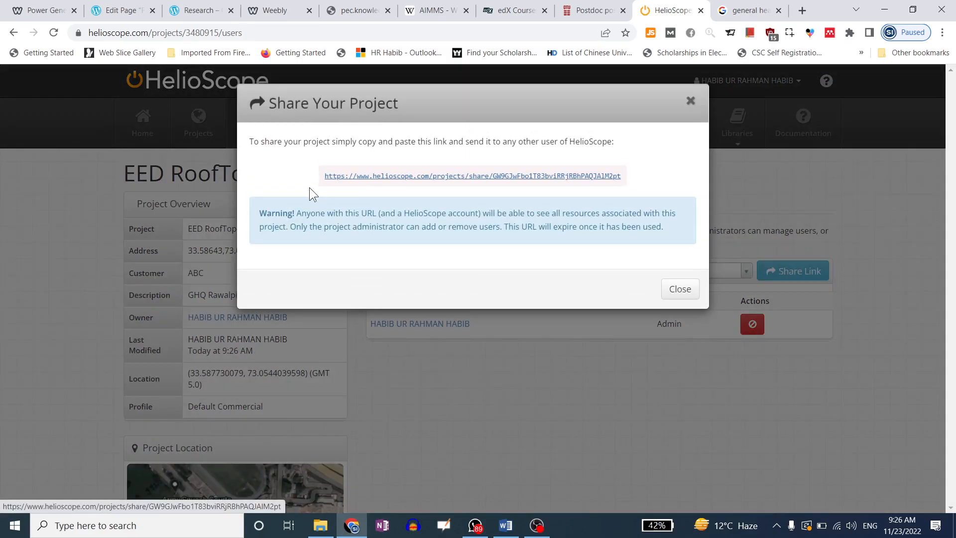
Copy the share URL and load it in a new browser tab
drag(322, 179, 632, 185)
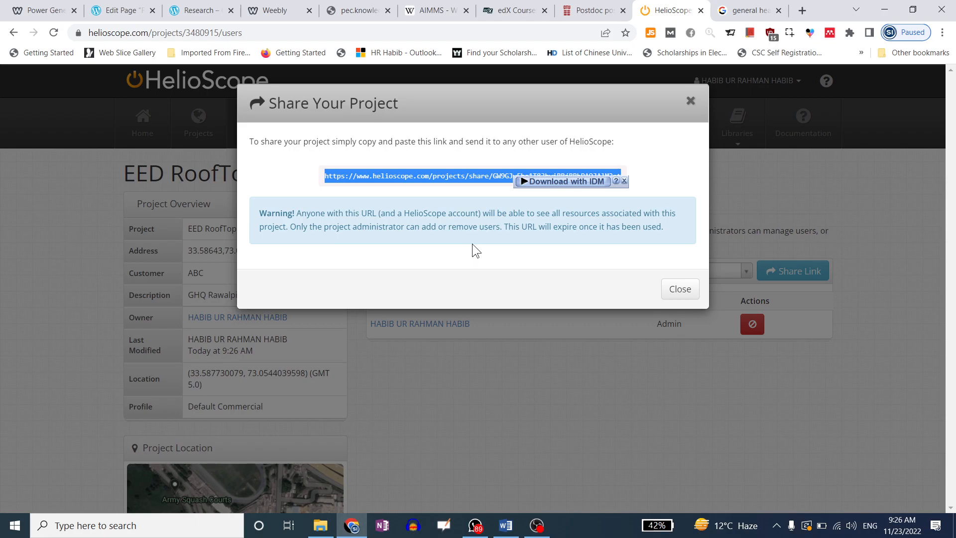
drag(579, 213, 660, 215)
drag(296, 227, 576, 232)
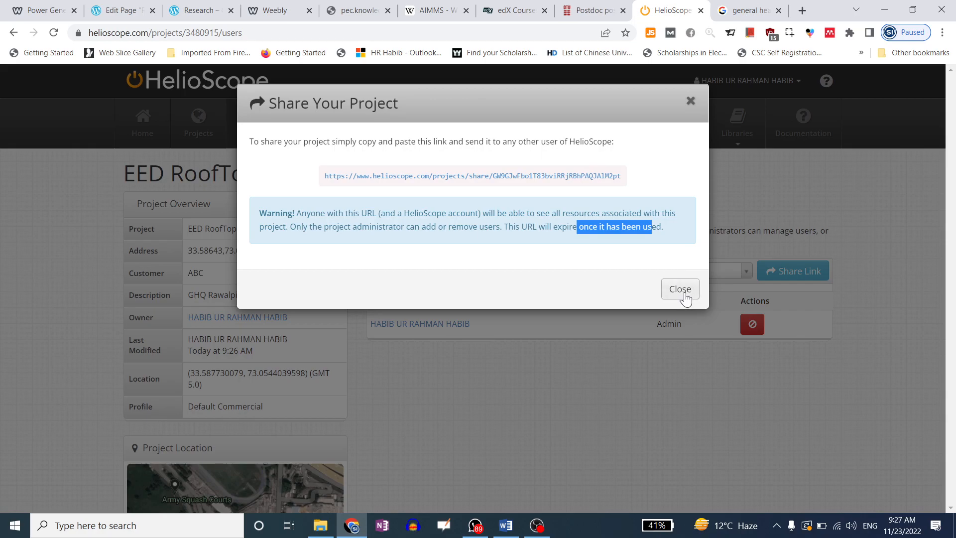
drag(323, 175, 626, 181)
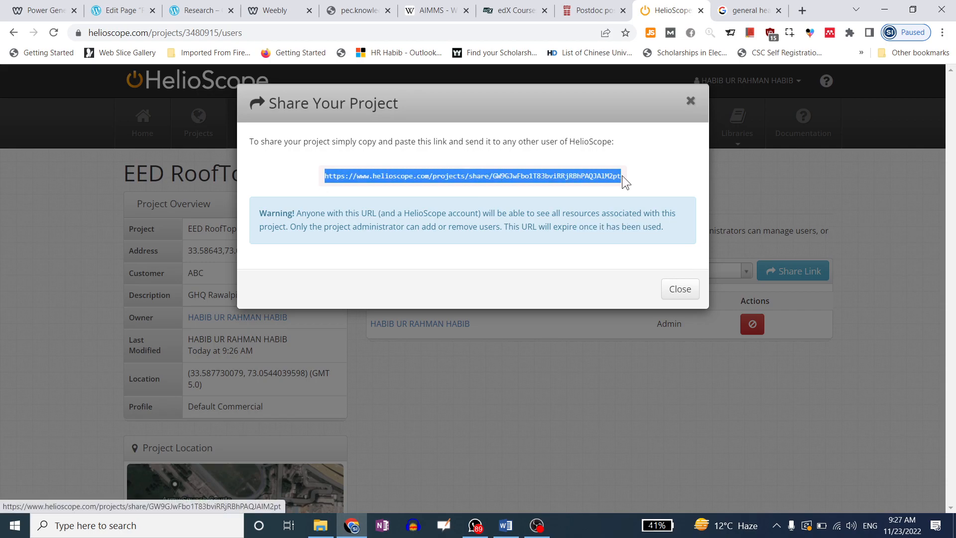
click(801, 11)
key(ctrl+v)
key(Return)
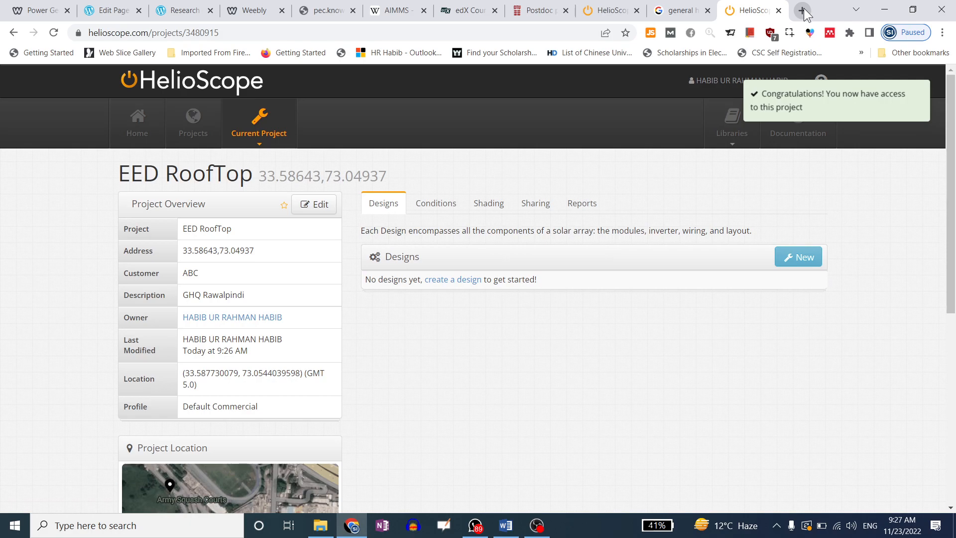
Close the second tab and share dialog, try removing the Admin owner, then show Designs
click(778, 10)
click(691, 102)
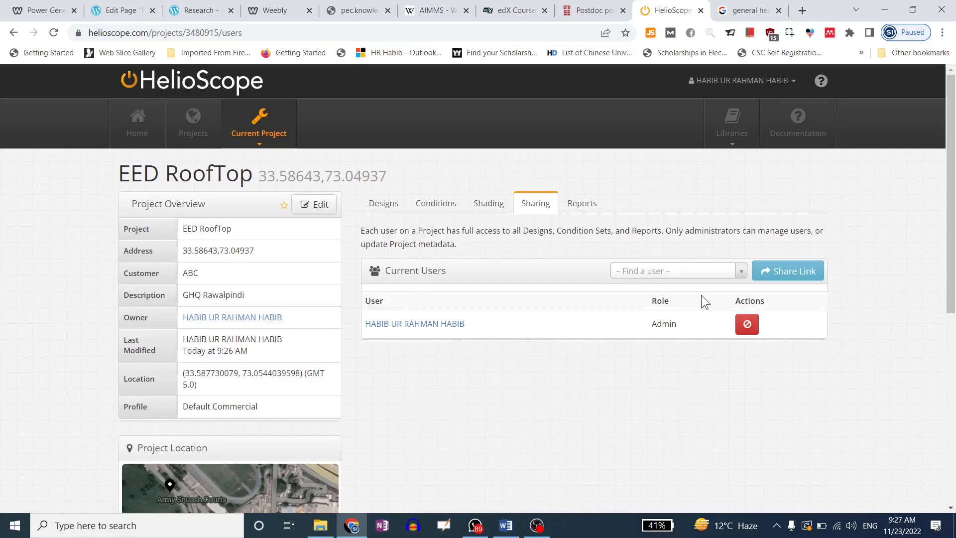
click(748, 329)
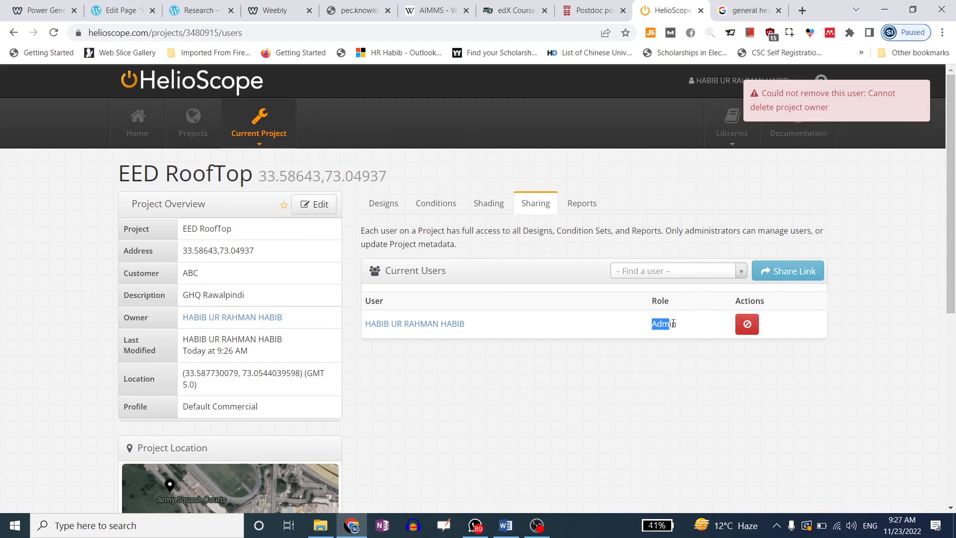
drag(651, 324, 669, 324)
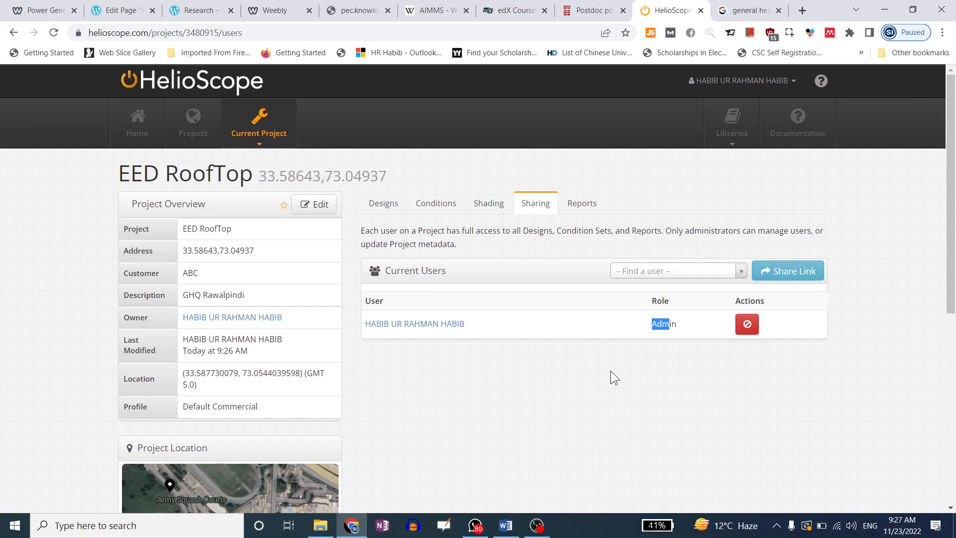
drag(650, 324, 696, 322)
click(694, 327)
click(646, 325)
click(382, 204)
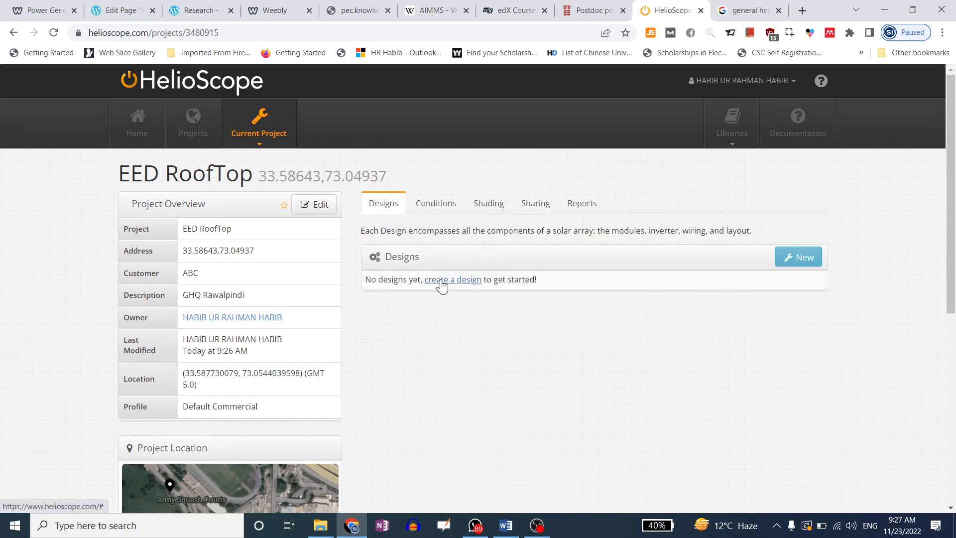
Start a new design, check the clone list, and change the description to 'Design 2'
click(786, 264)
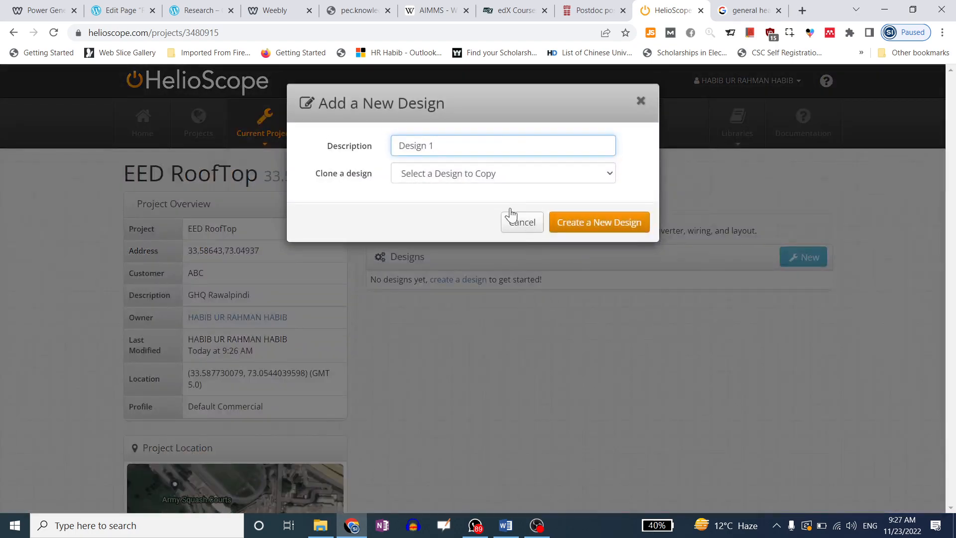
drag(446, 143, 398, 145)
click(467, 172)
click(468, 172)
click(379, 145)
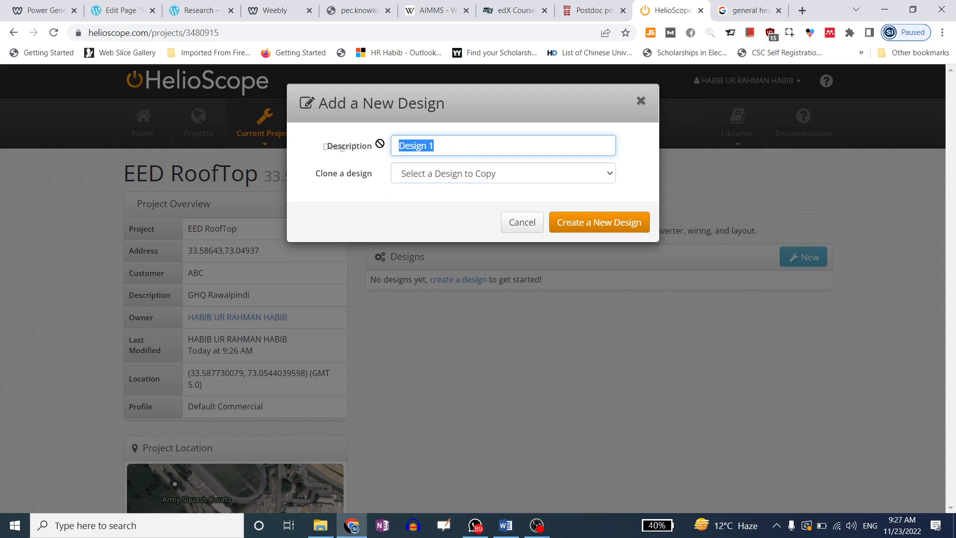
click(458, 182)
click(465, 178)
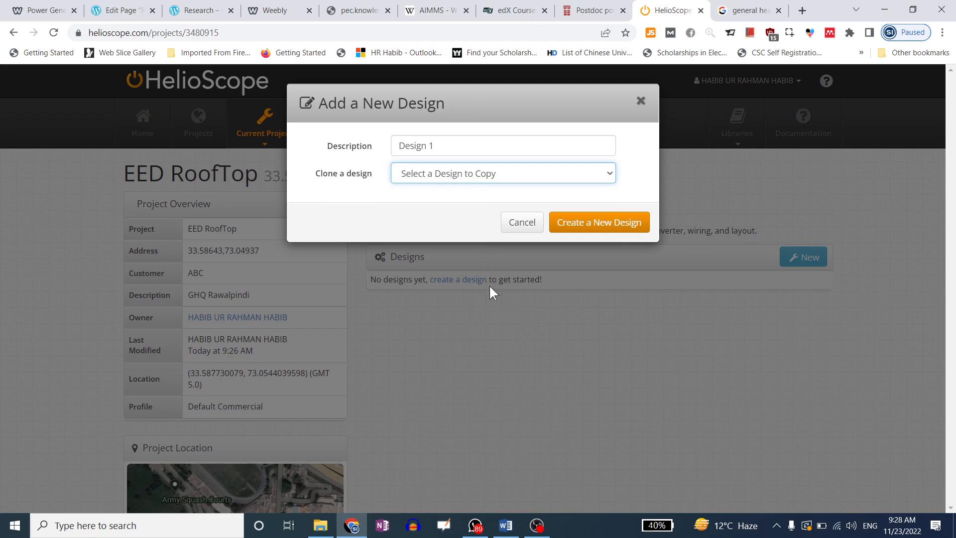
drag(439, 150, 390, 146)
click(436, 148)
click(414, 145)
click(421, 144)
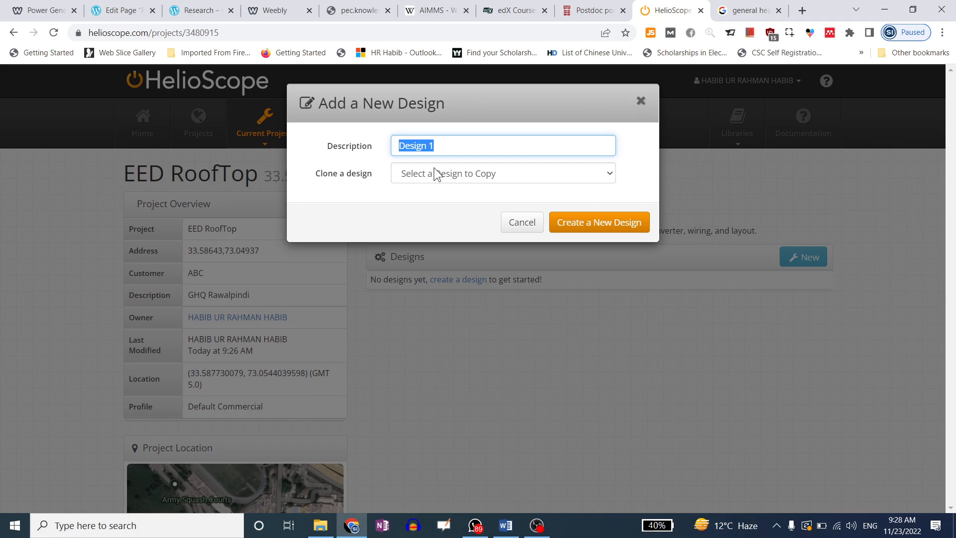
drag(446, 149, 377, 147)
click(438, 146)
key(BackSpace)
text(2)
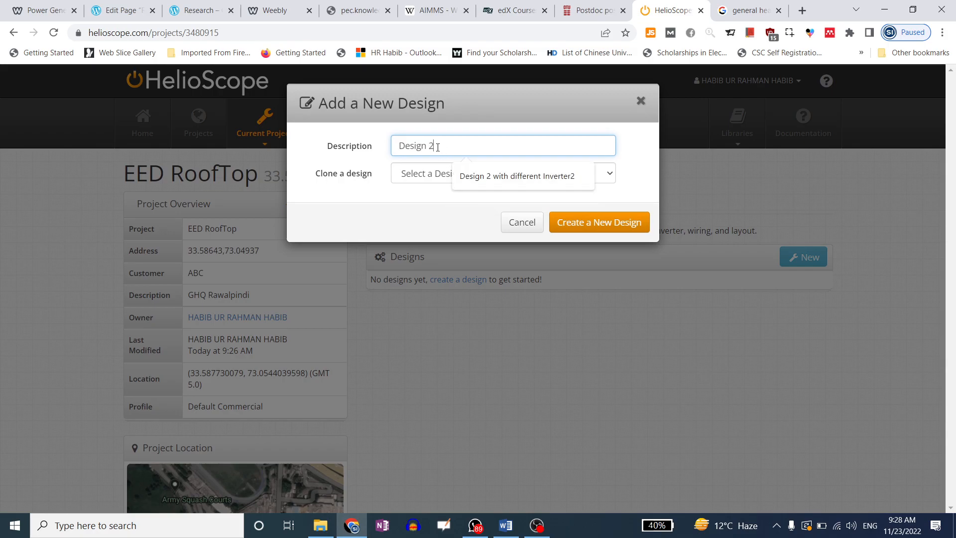
Change the new design's description back to 'Design 1'
click(438, 176)
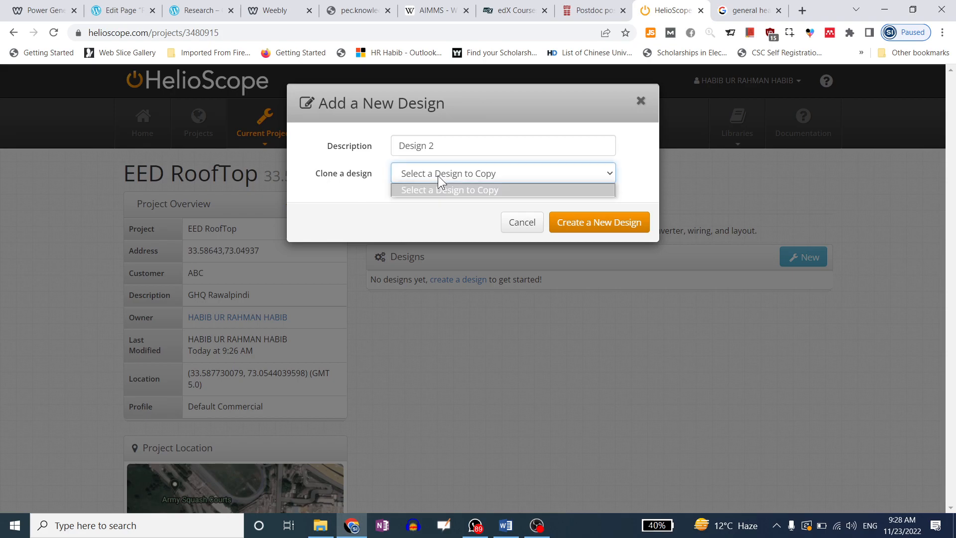
click(443, 176)
click(444, 150)
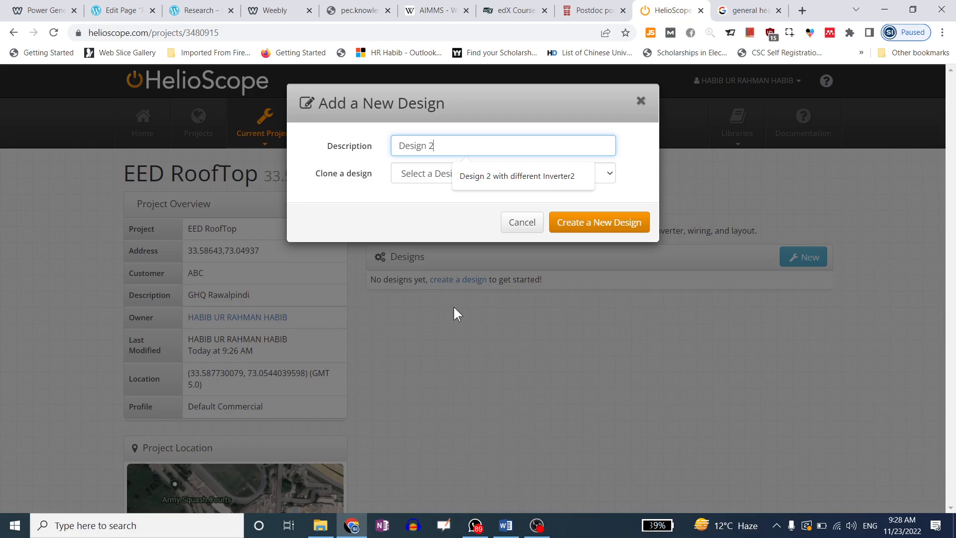
click(425, 203)
click(437, 147)
click(429, 196)
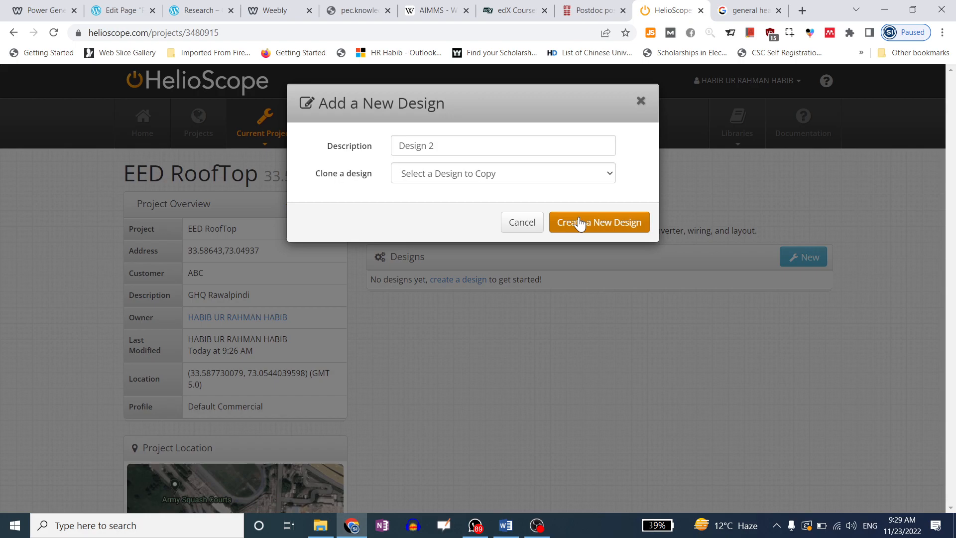
click(483, 173)
click(483, 173)
click(460, 146)
key(BackSpace)
text(1)
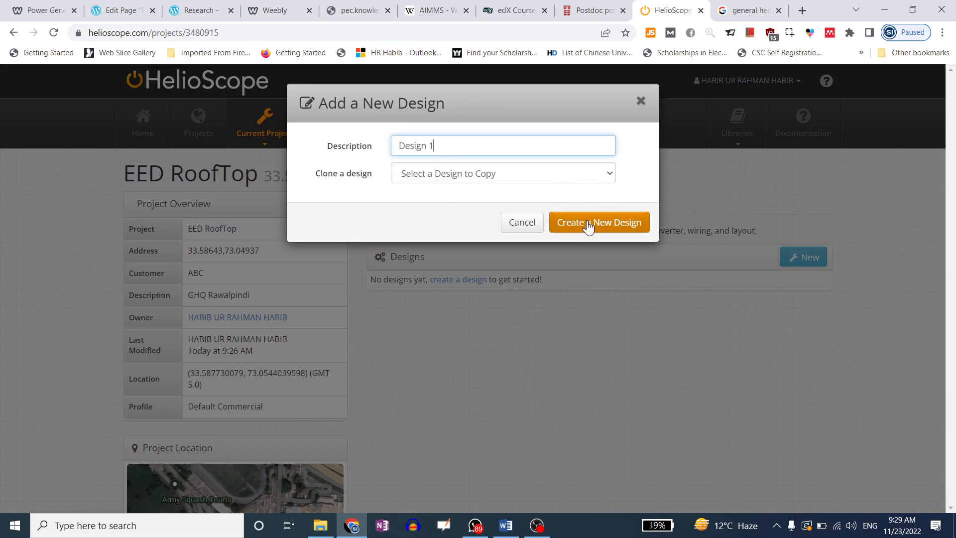
Create the design and open Design 1 in the designer
click(588, 223)
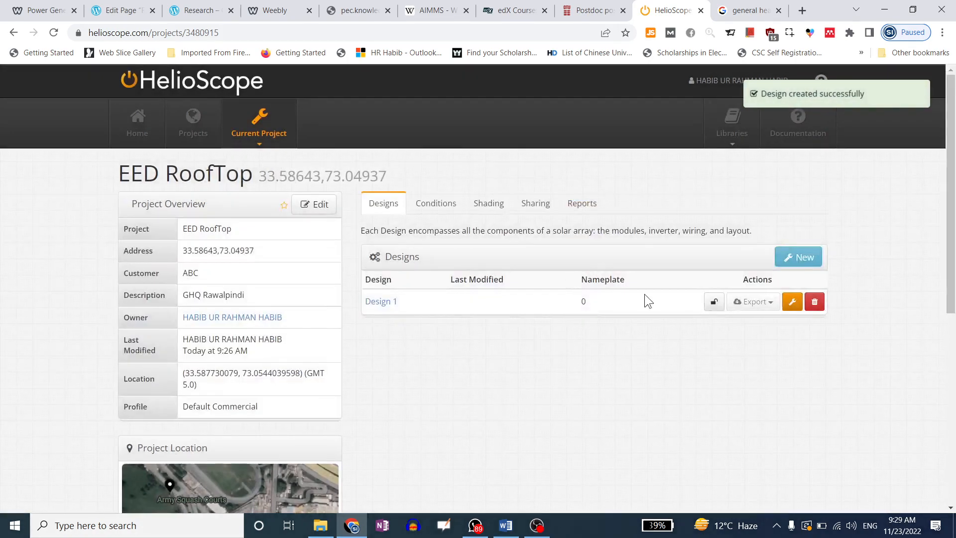
click(384, 303)
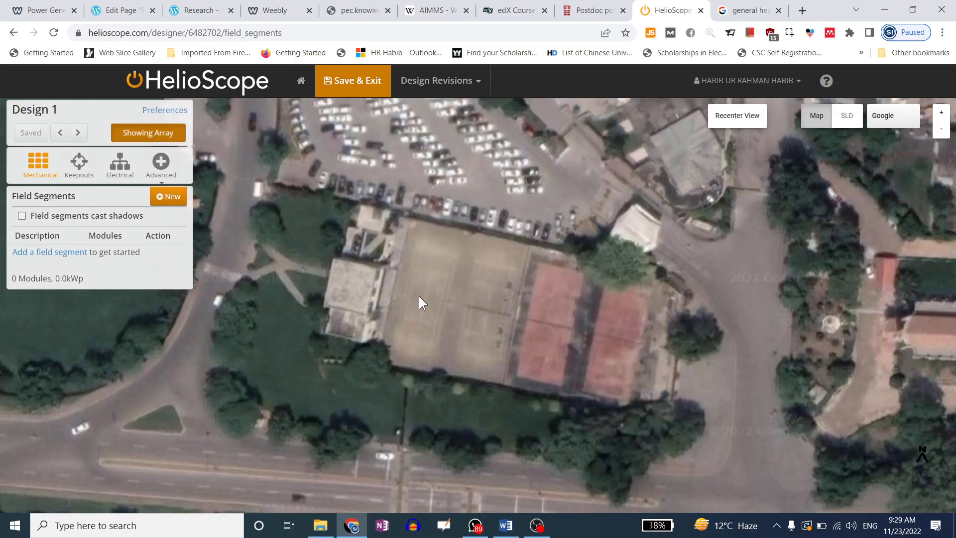
scroll(498, 315, up, 1)
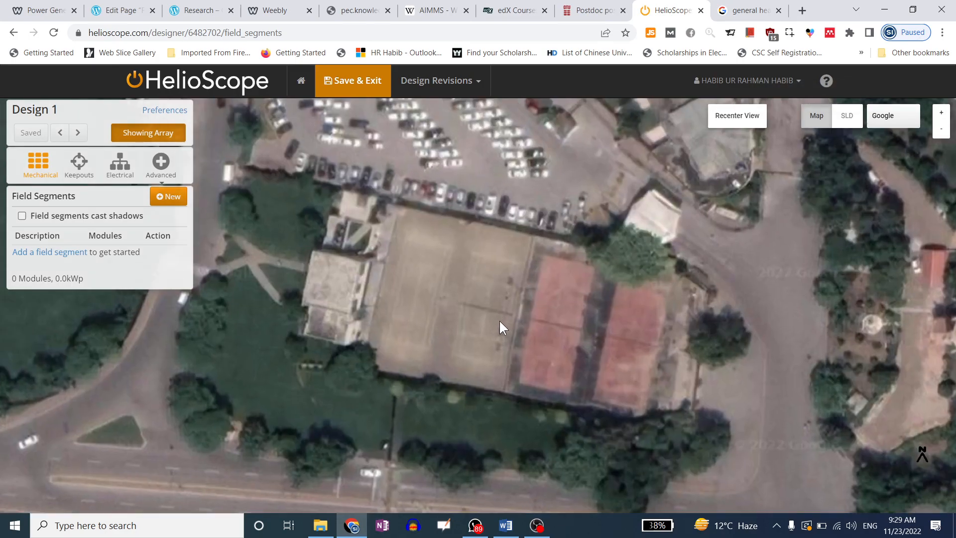
Zoom out briefly, then zoom the satellite view in closer on the tennis courts
scroll(499, 322, down, 2)
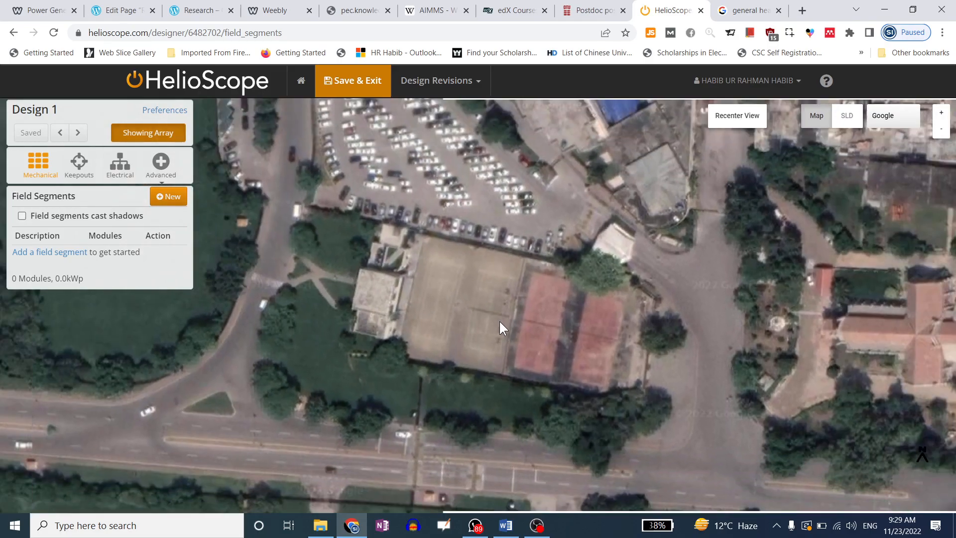
scroll(505, 331, up, 2)
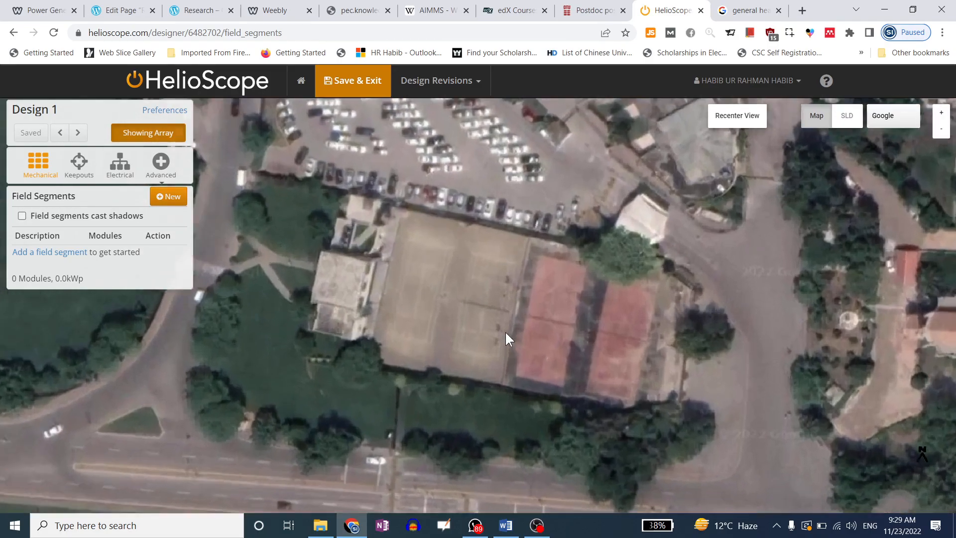
scroll(493, 316, up, 1)
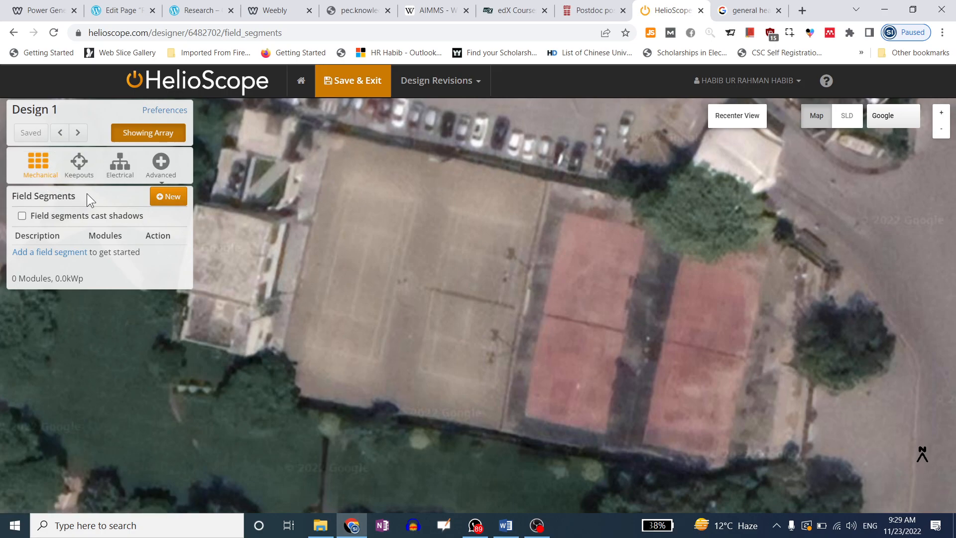
Review the design preferences, including the AC interconnect voltage choices
click(163, 115)
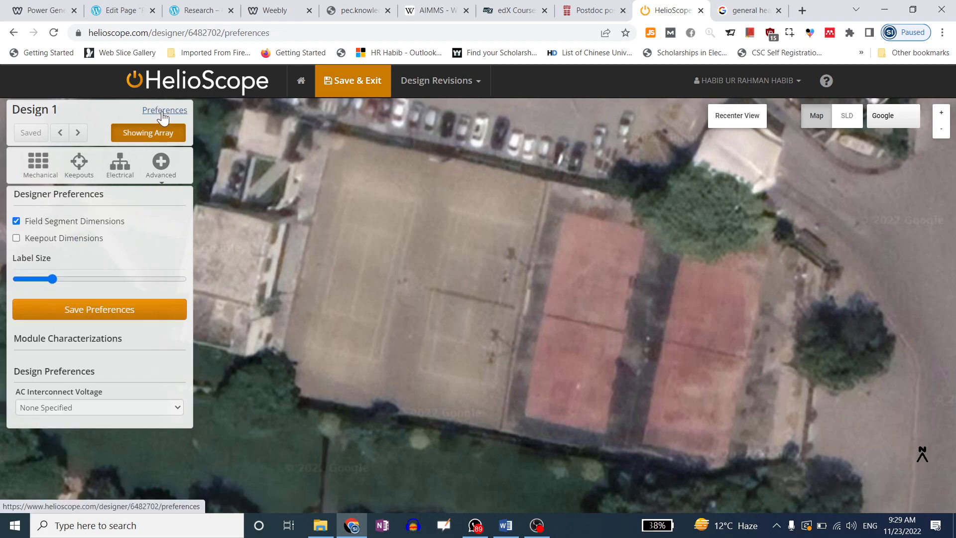
click(50, 162)
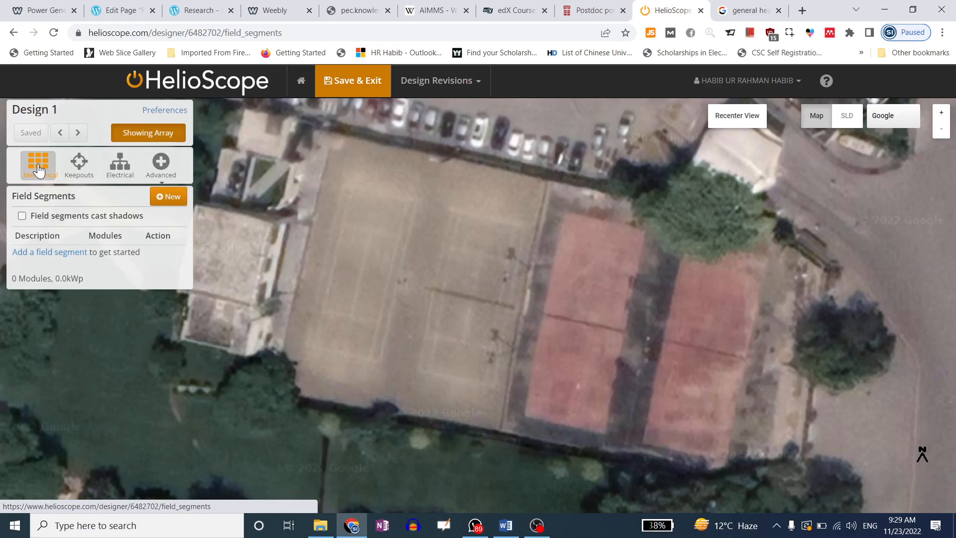
click(162, 112)
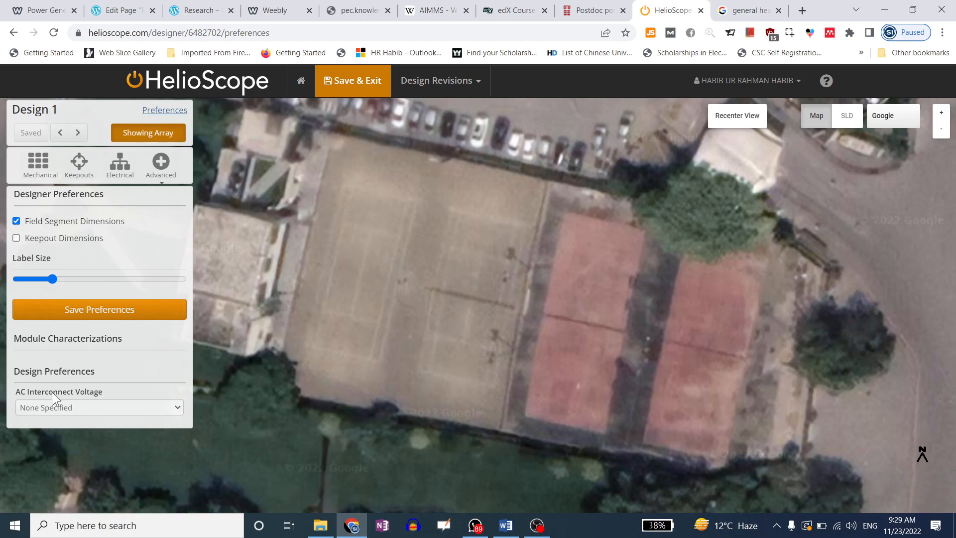
click(66, 407)
click(66, 408)
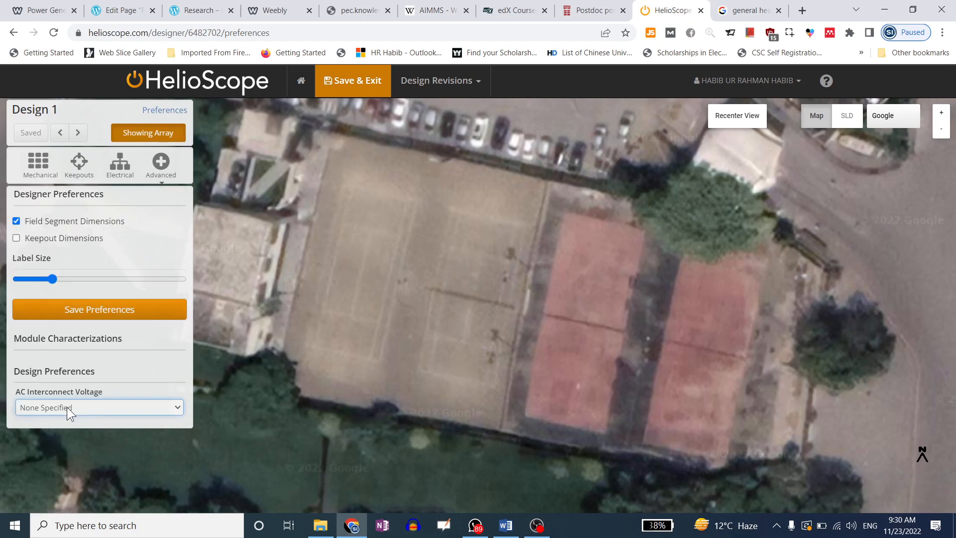
Check the design's Keepouts, then show the Electrical wiring zone DC settings
click(36, 164)
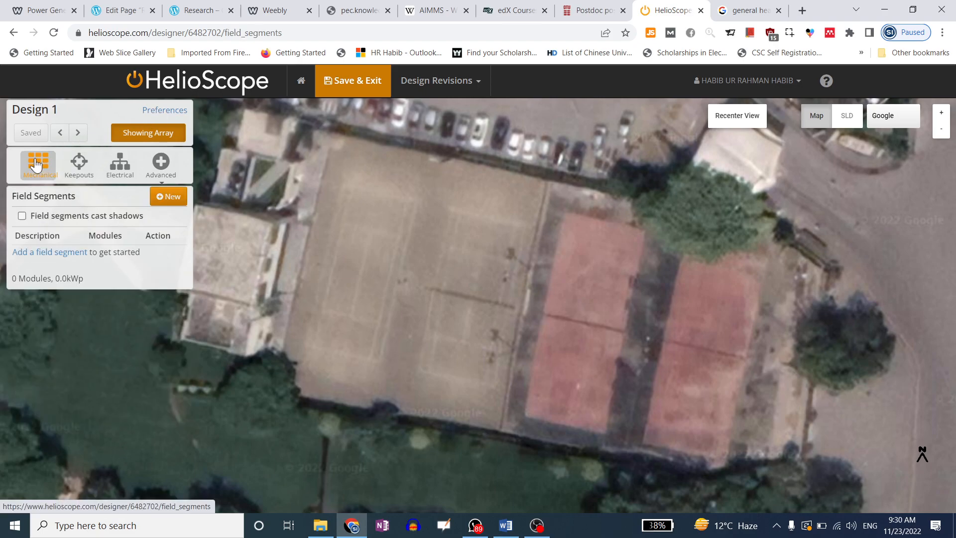
click(89, 165)
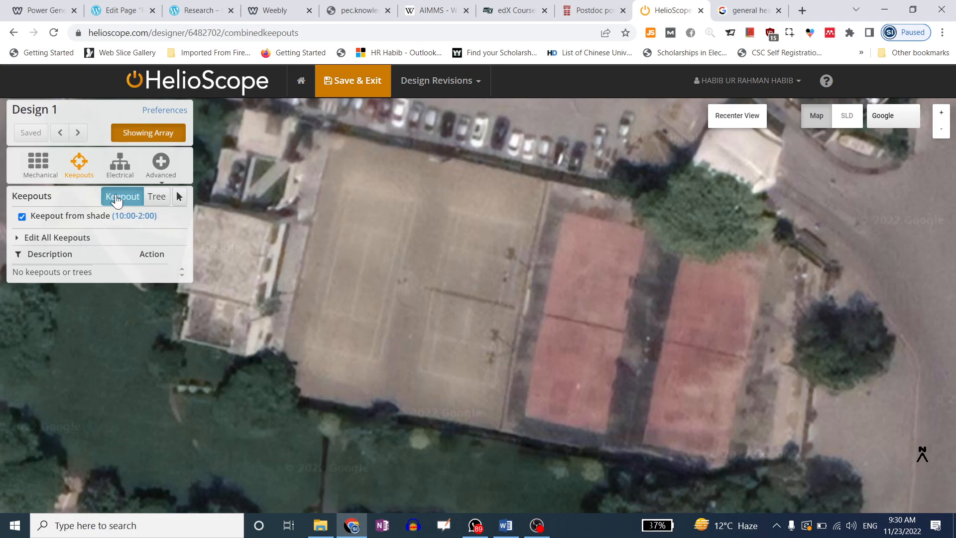
click(120, 164)
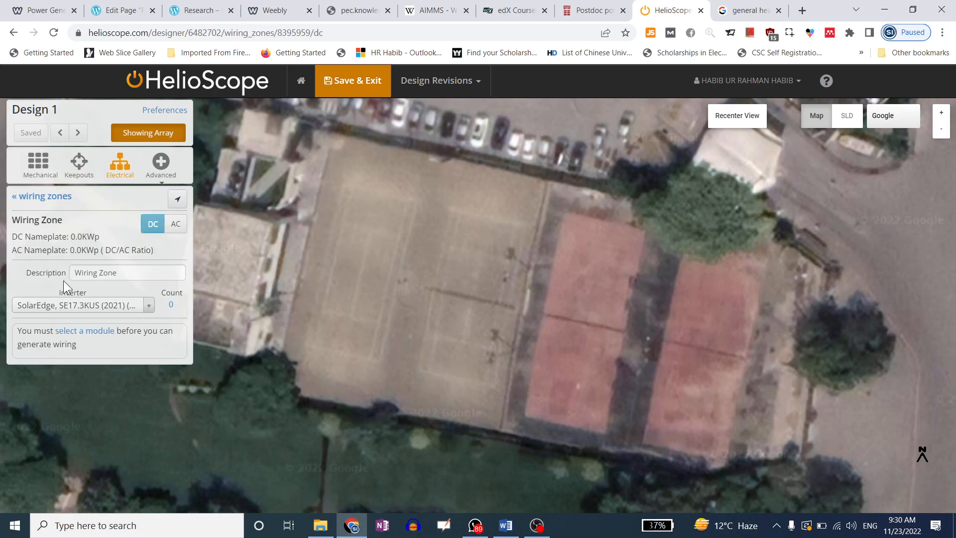
Search the wiring zone's inverter list for Inverex 10k and 13k models
click(94, 309)
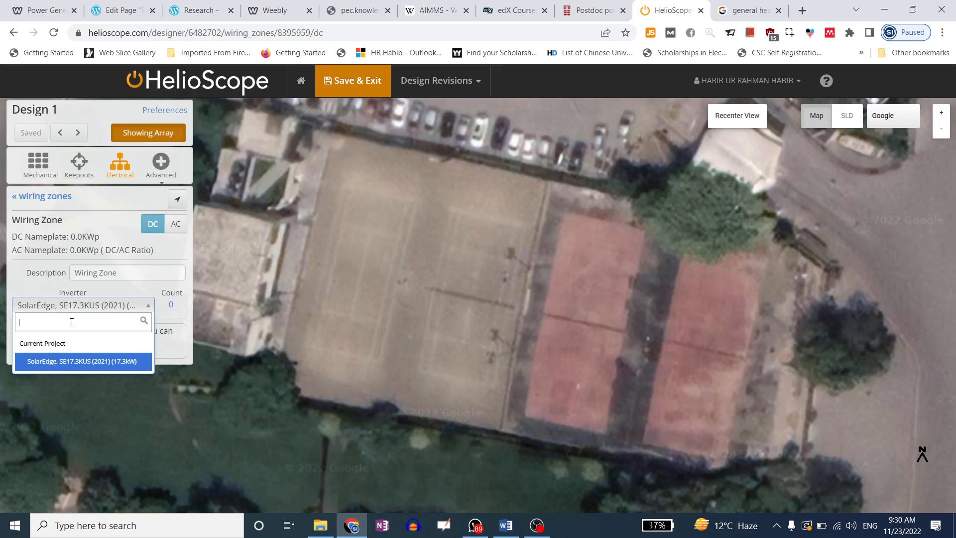
text(in)
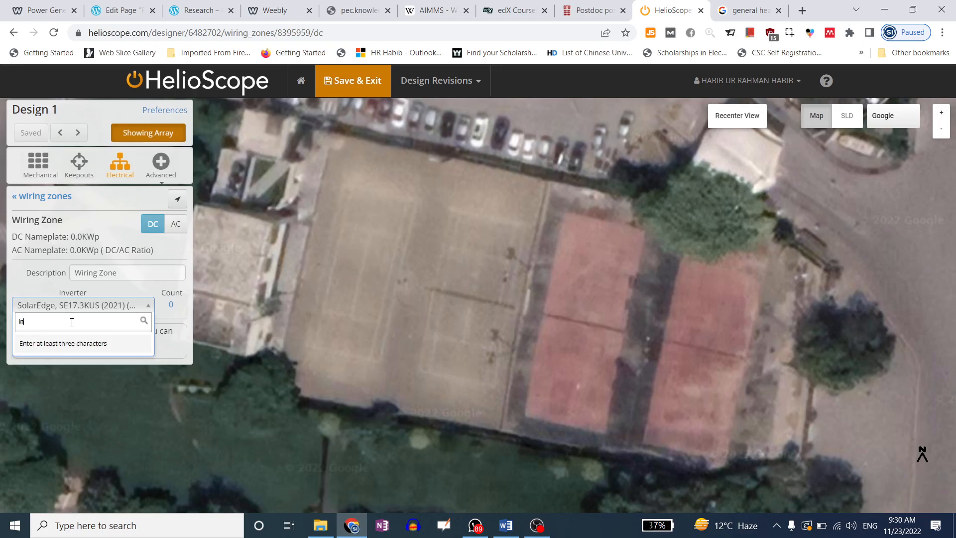
text(vere)
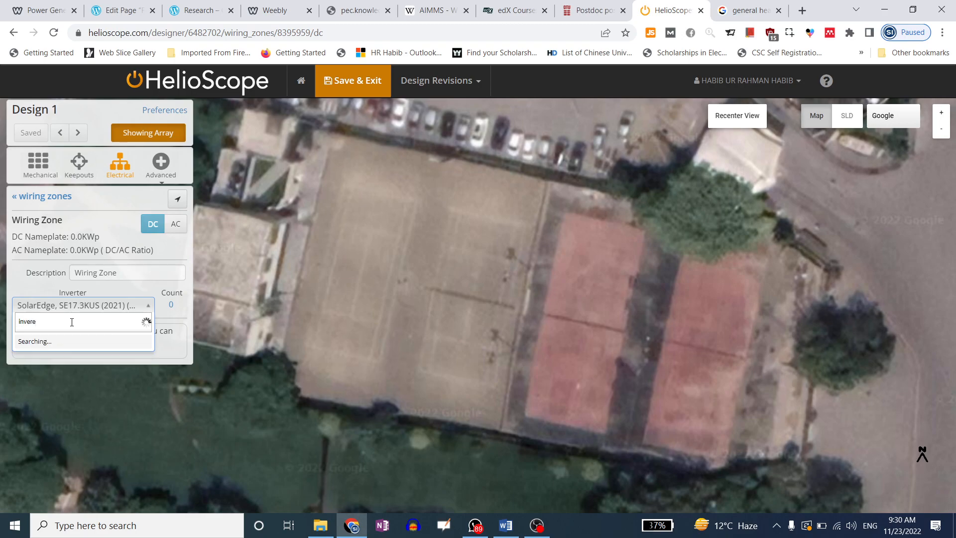
text(x)
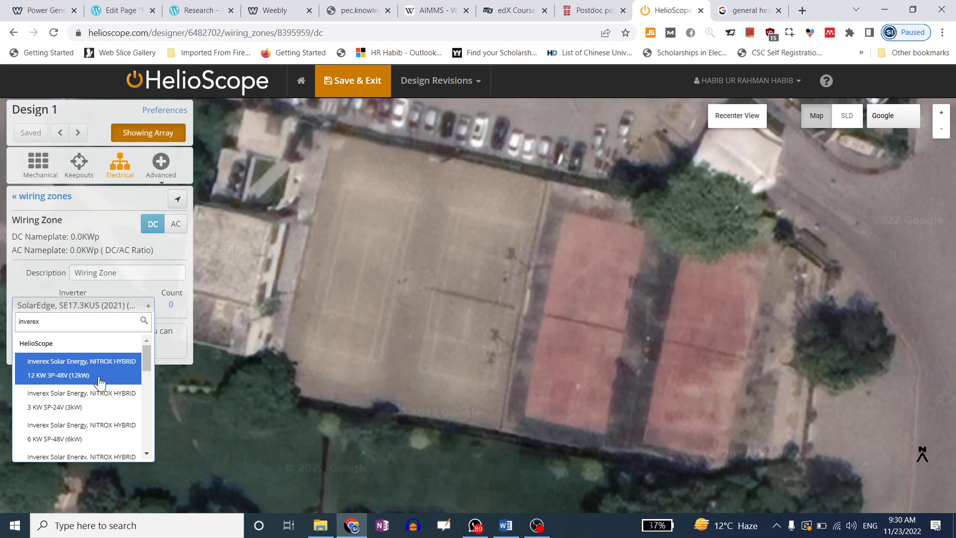
text( 10k)
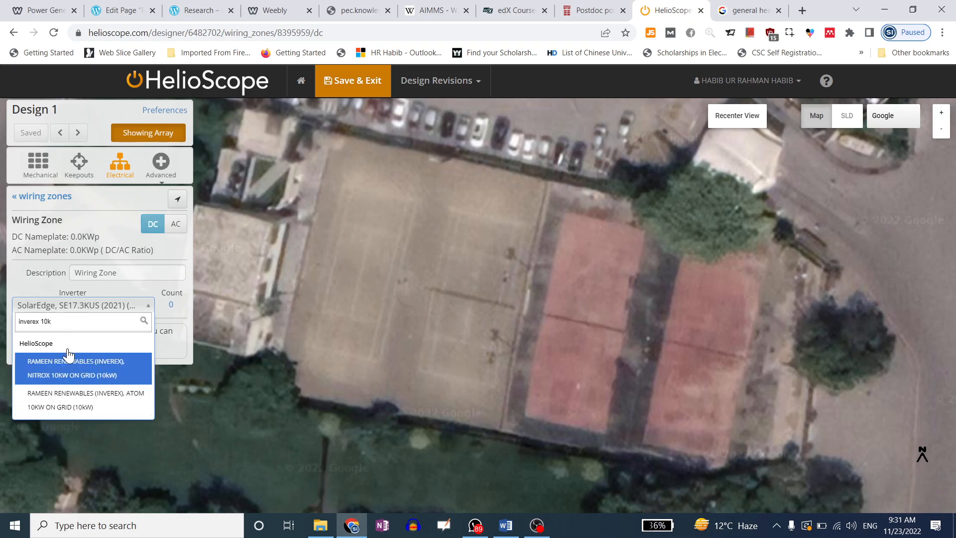
key(BackSpace)
key(BackSpace)
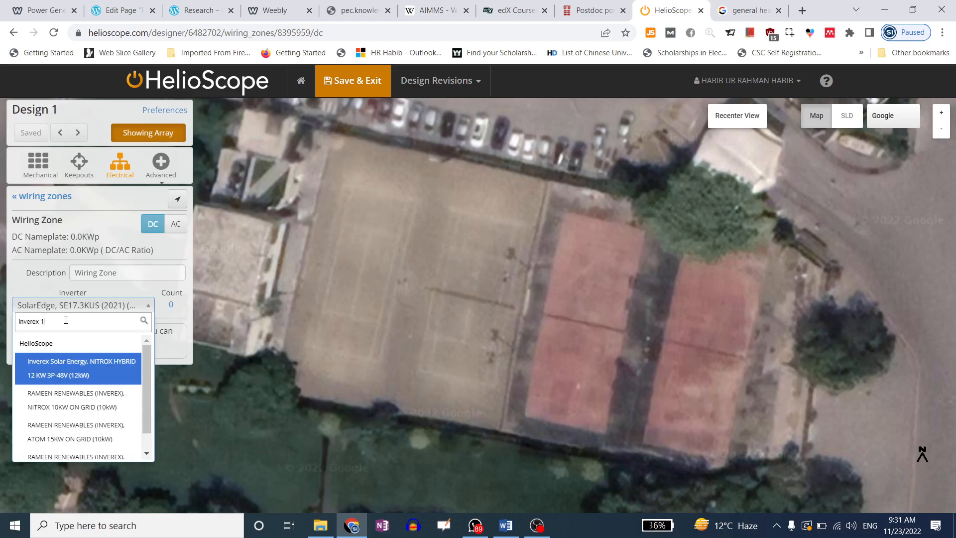
key(BackSpace)
text(3k)
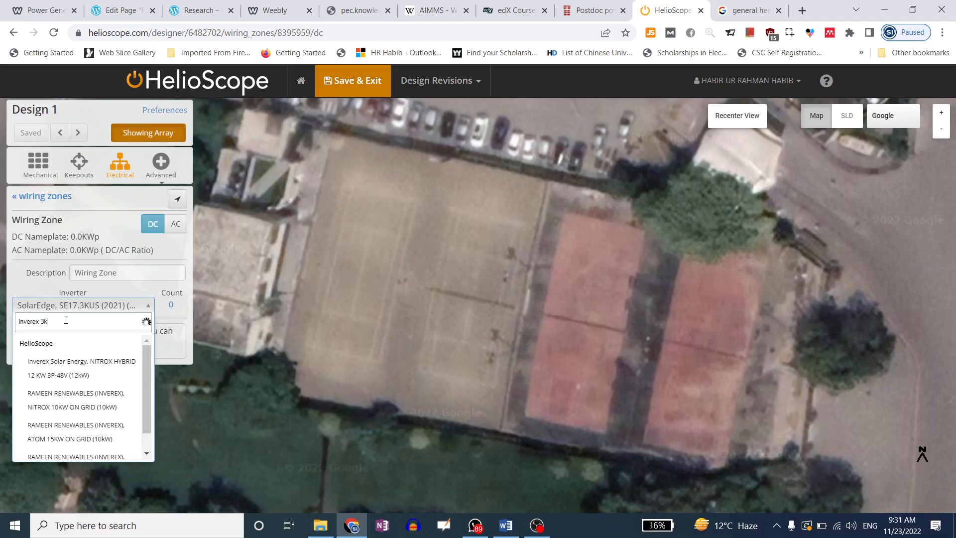
key(BackSpace)
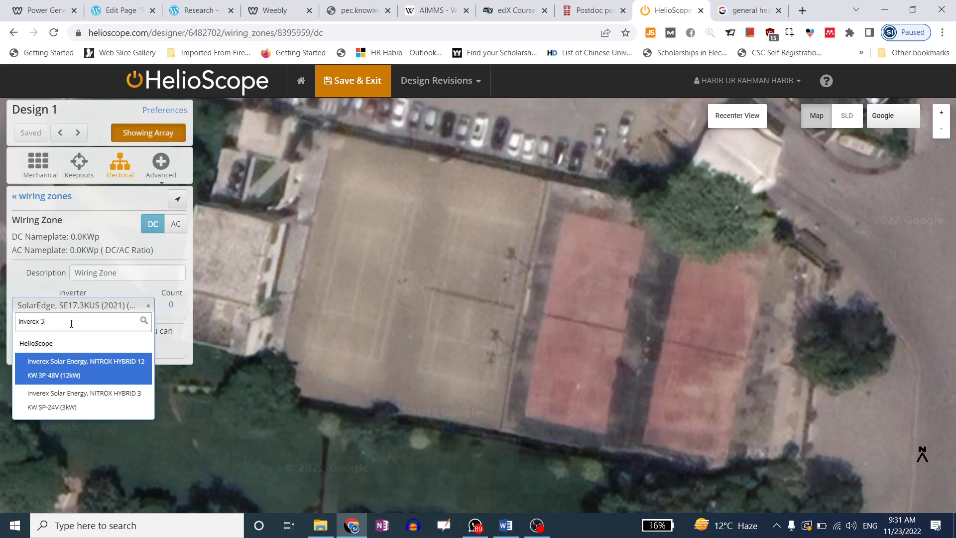
key(BackSpace)
Try Inverex 12k searches, then search 'inverex 10 k' and select the search text
text(12k)
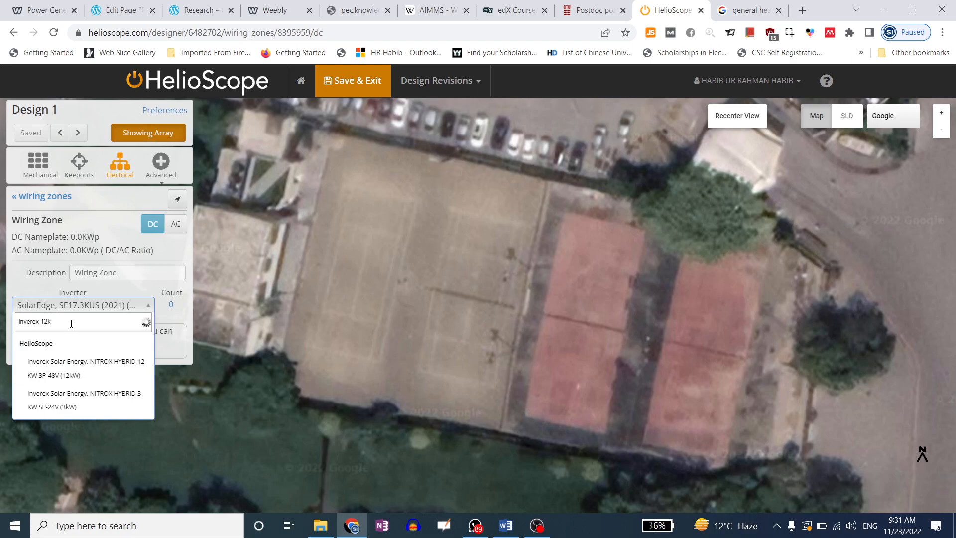
key(BackSpace)
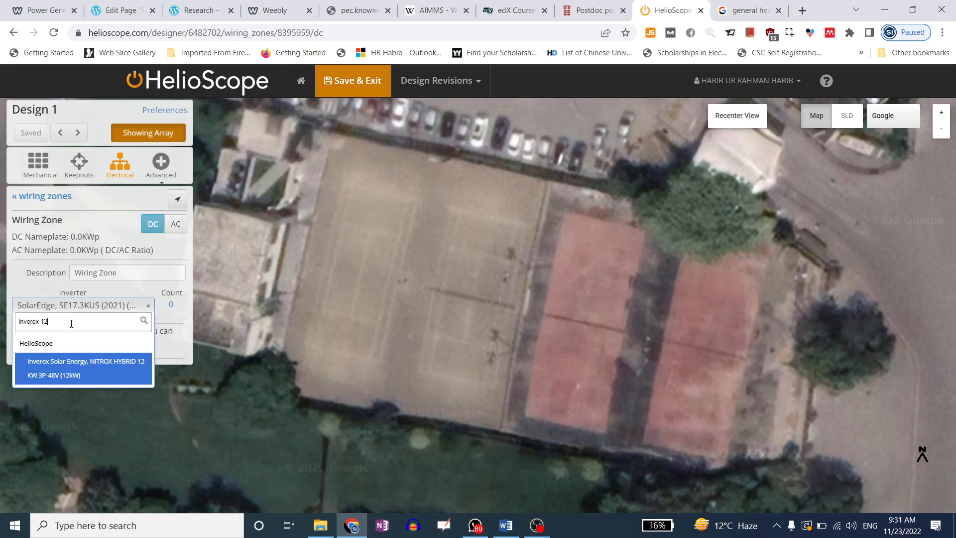
text(K)
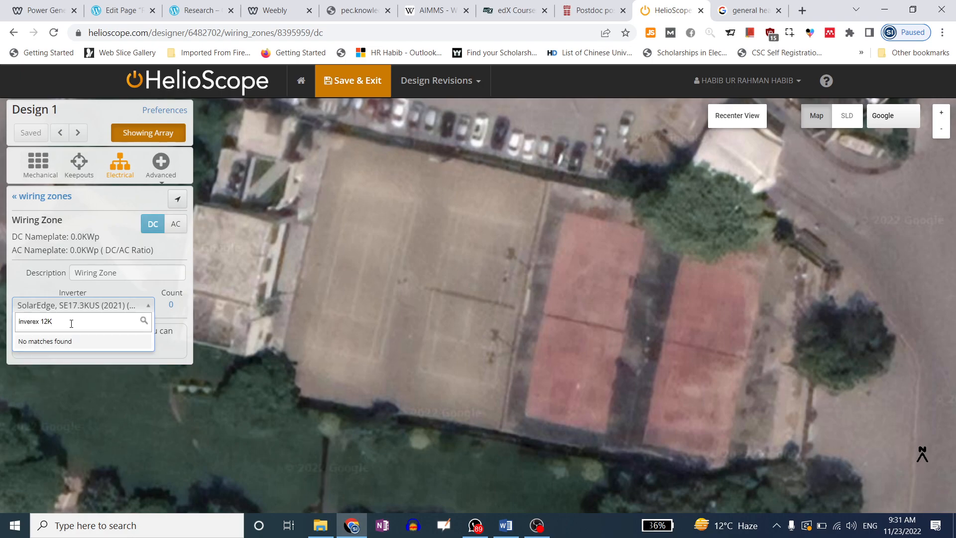
key(BackSpace)
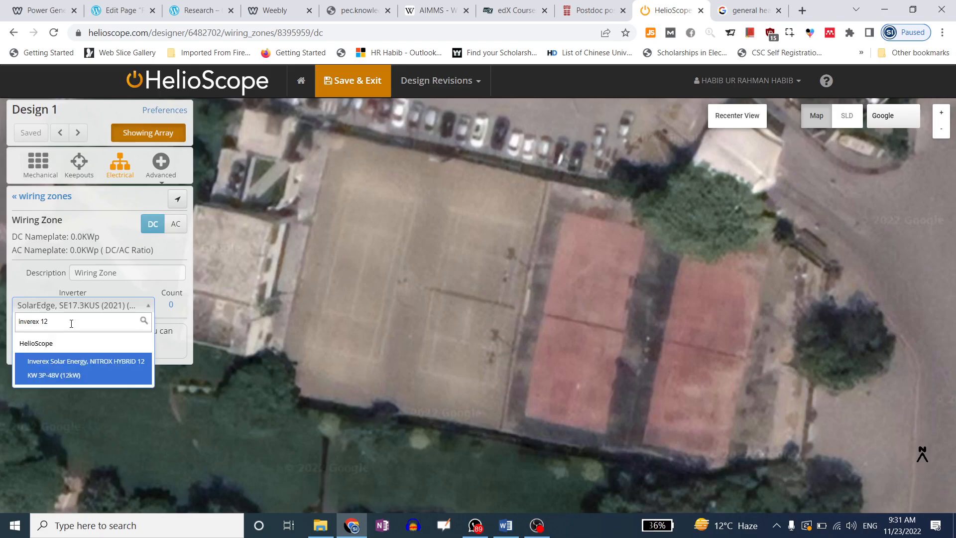
text(k)
key(BackSpace)
key(BackSpace)
key(BackSpace)
key(BackSpace)
key(BackSpace)
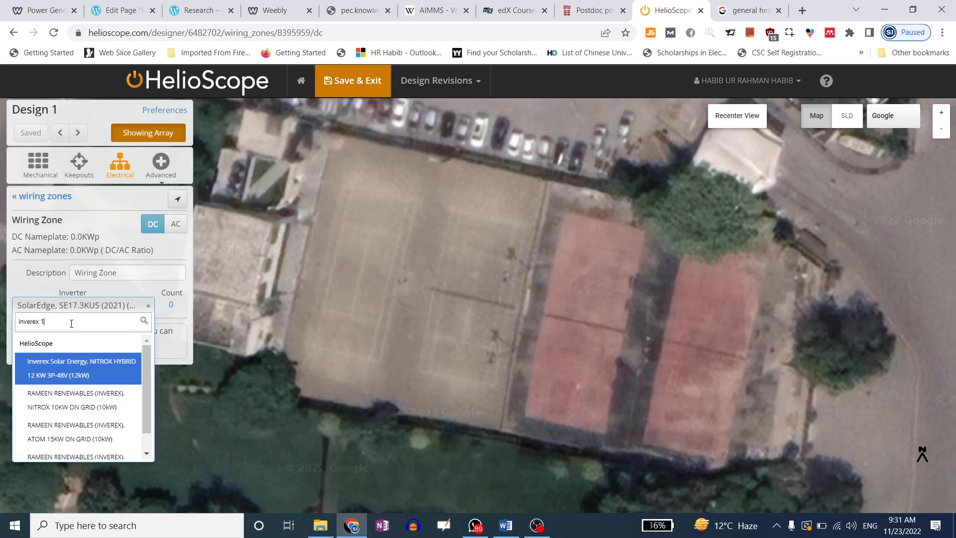
text(10 k)
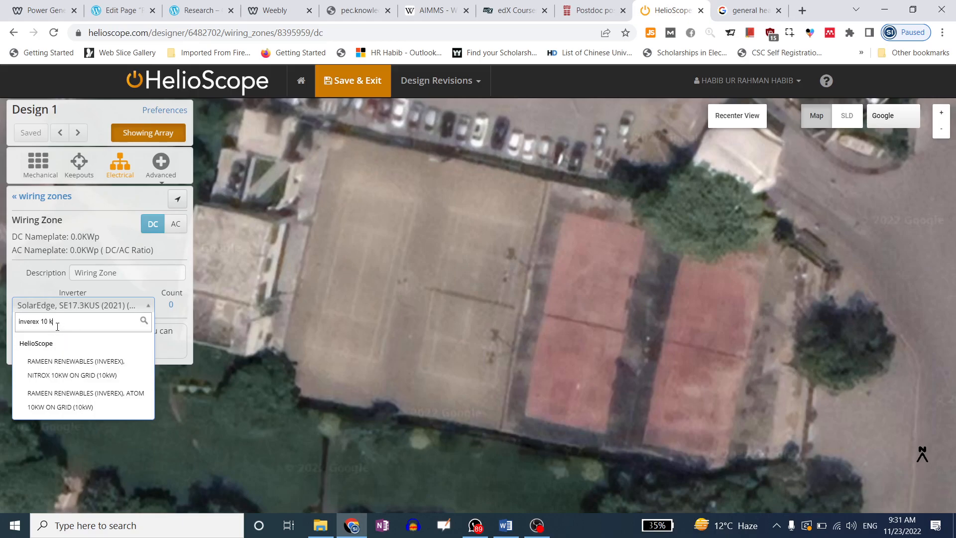
drag(53, 321, 13, 333)
Search the inverter list for 'Huaw 20 k', 'Fronex' and 'Homage', then clear the search
text(Hu)
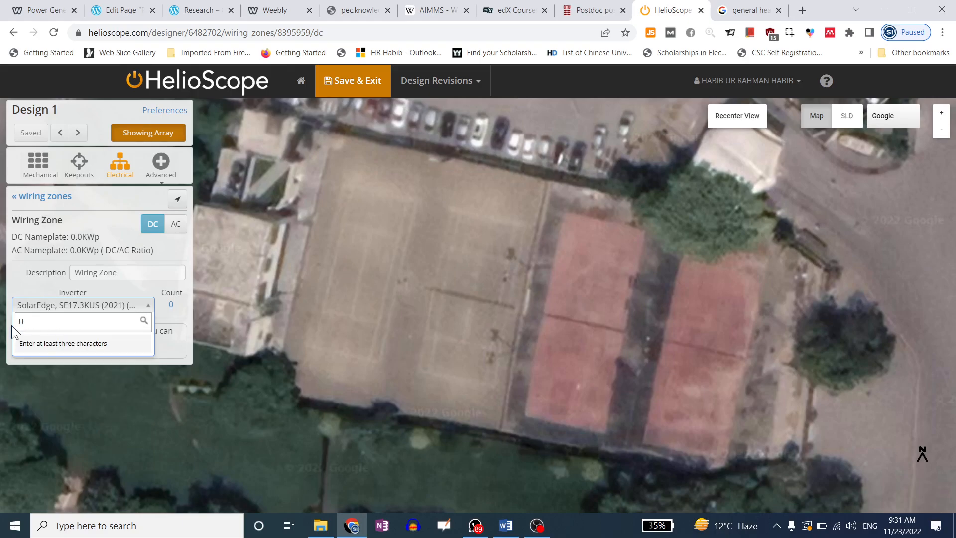
text(aw)
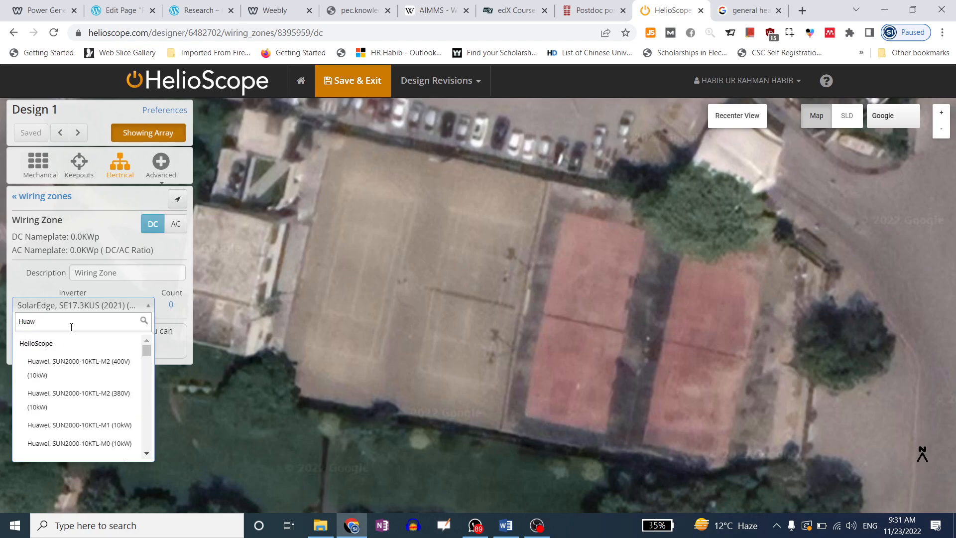
text( 20 k)
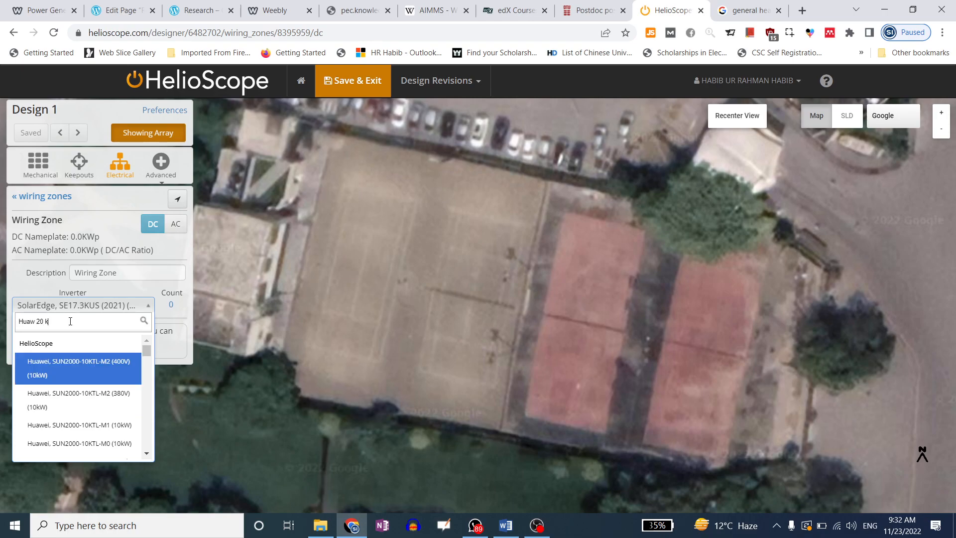
mouse_move(148, 351)
mouse_down()
mouse_move(145, 419)
mouse_move(145, 346)
mouse_up()
drag(54, 324, 30, 325)
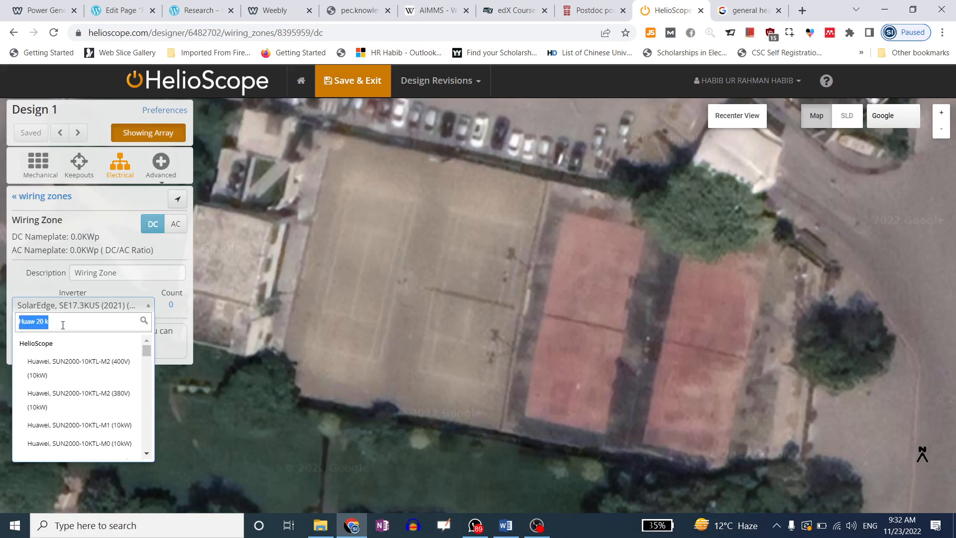
text(Fro)
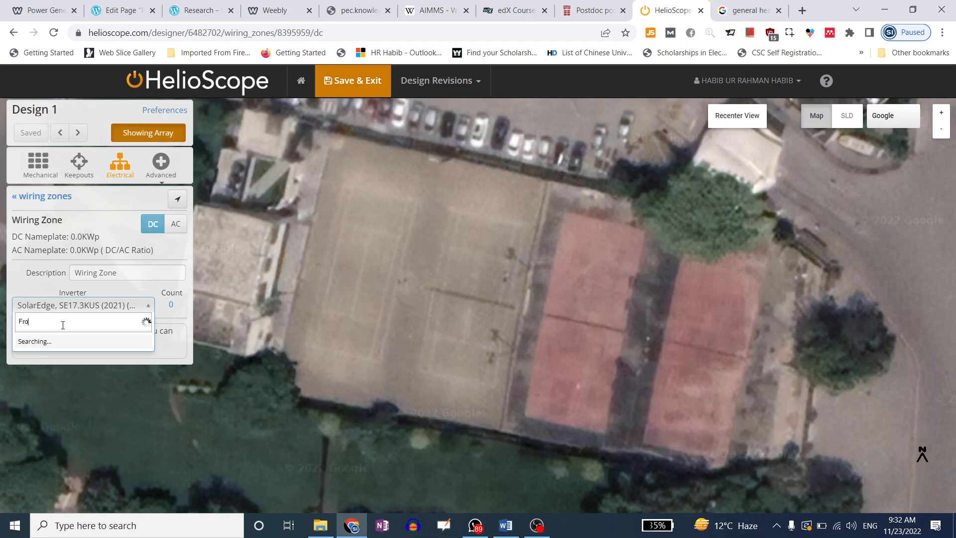
text(nex)
key(BackSpace)
key(BackSpace)
key(BackSpace)
key(BackSpace)
key(BackSpace)
key(BackSpace)
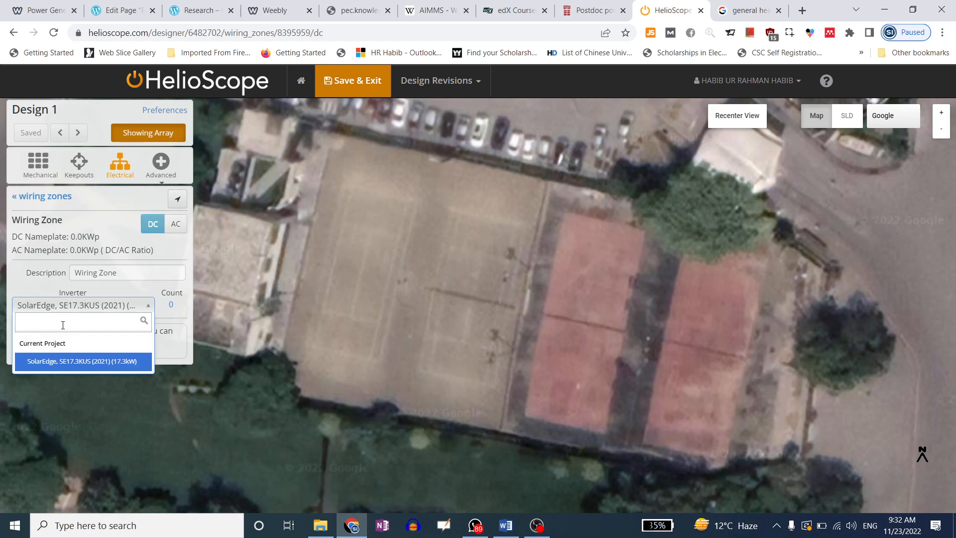
text(Homage)
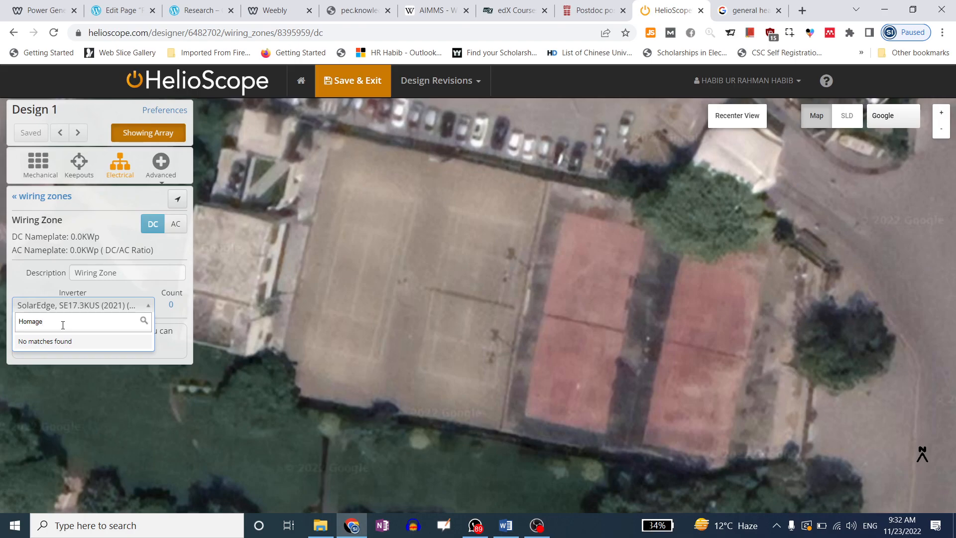
key(BackSpace)
key(BackSpace)
key(BackSpace)
key(BackSpace)
key(BackSpace)
key(BackSpace)
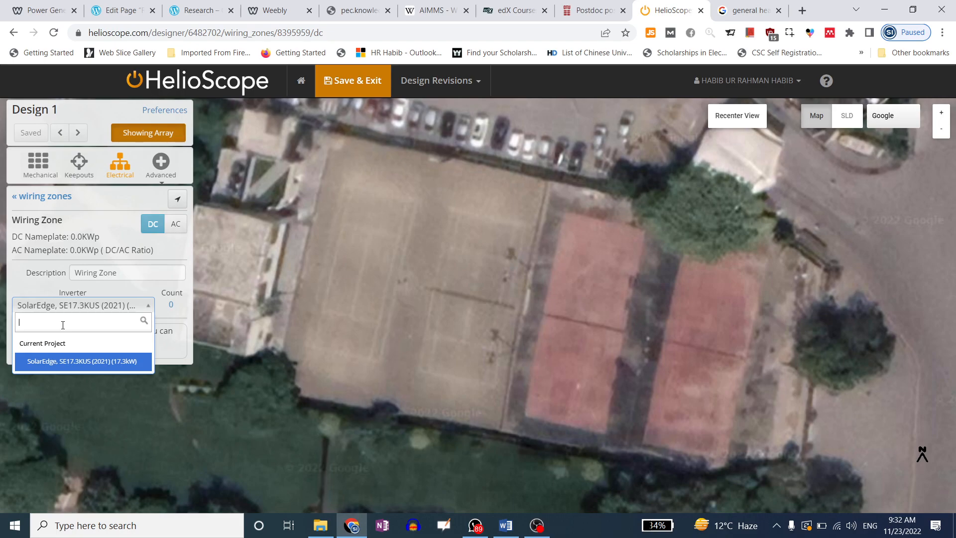
text(Q)
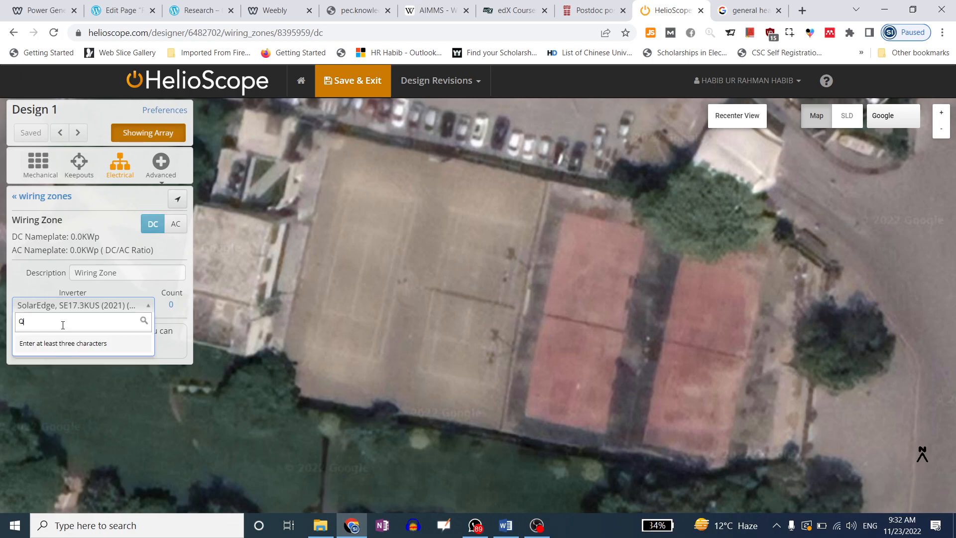
key(BackSpace)
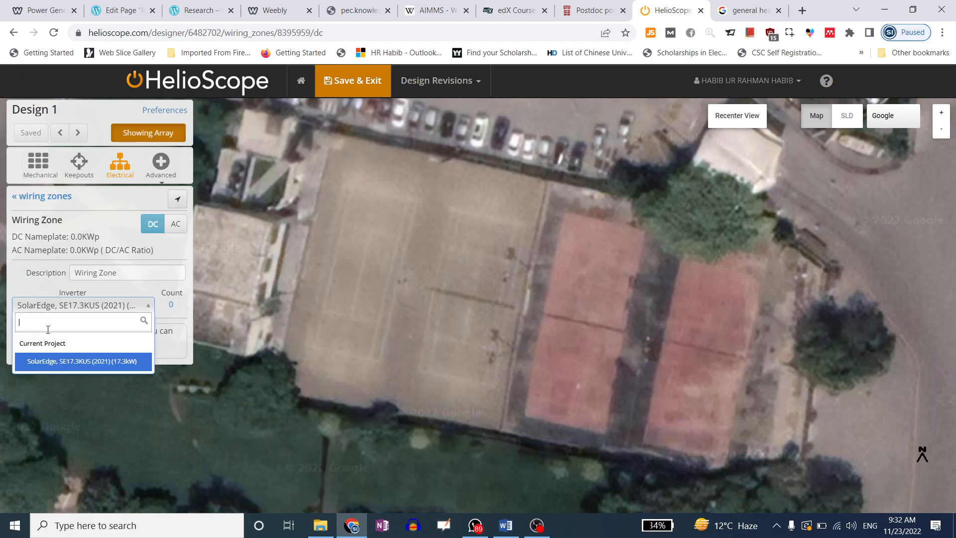
View Advanced Overlays and Module Shading Optimization, then return to the field segments list
click(25, 284)
click(162, 163)
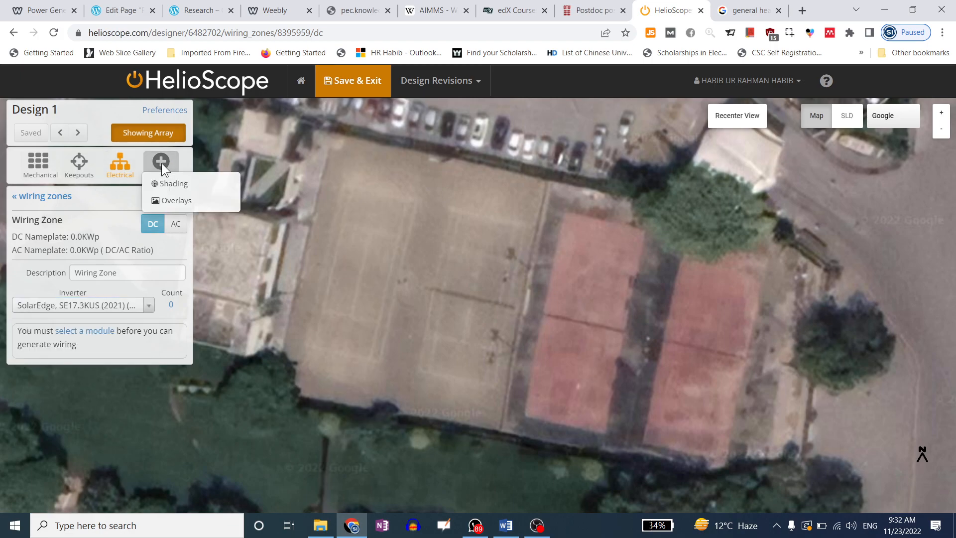
click(192, 204)
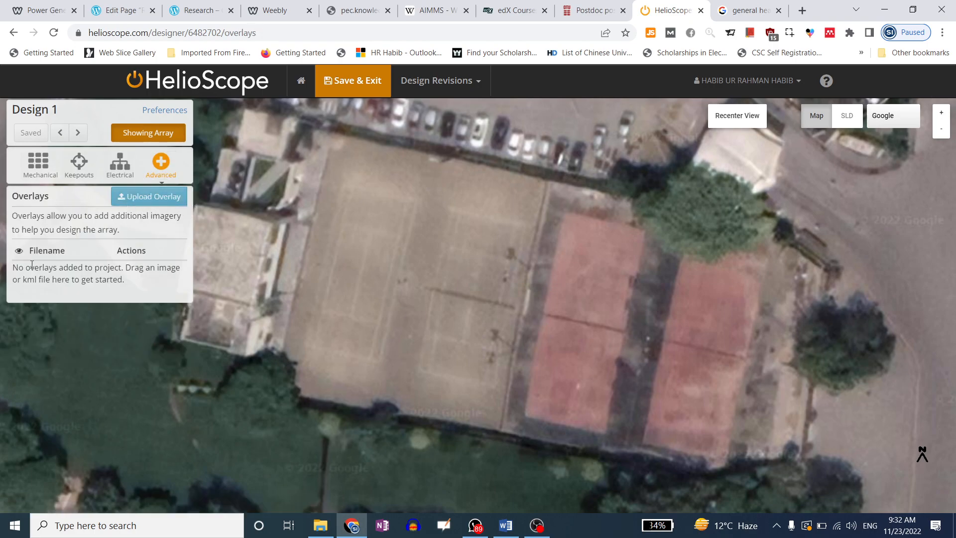
click(152, 168)
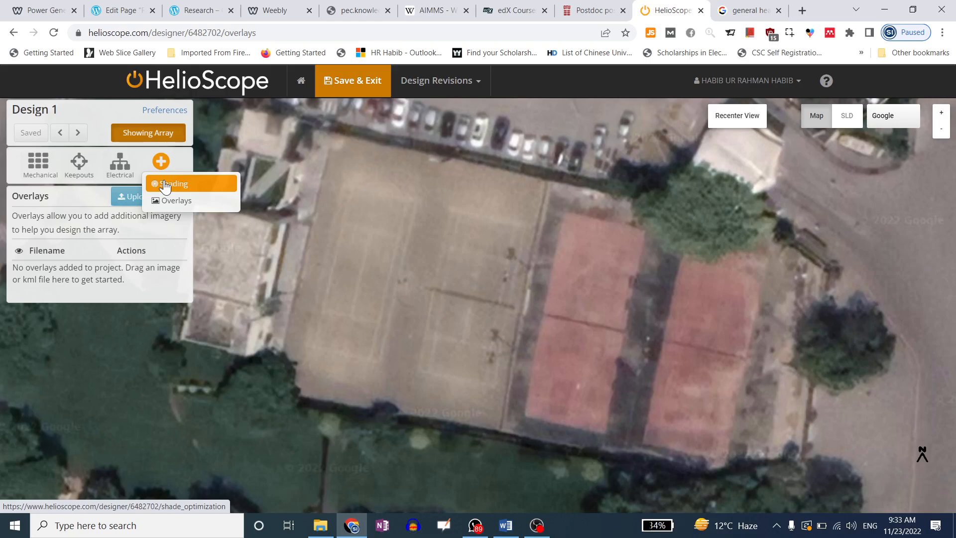
click(166, 186)
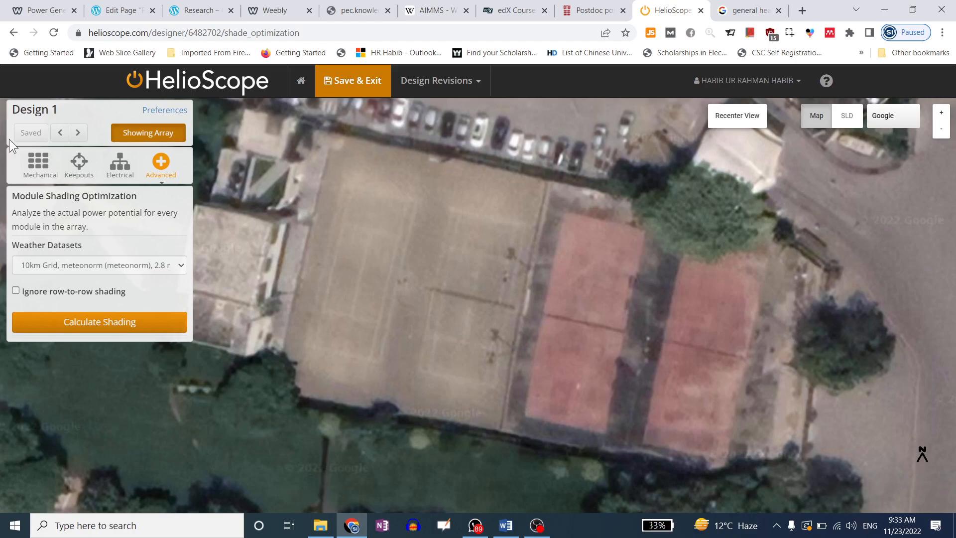
click(38, 162)
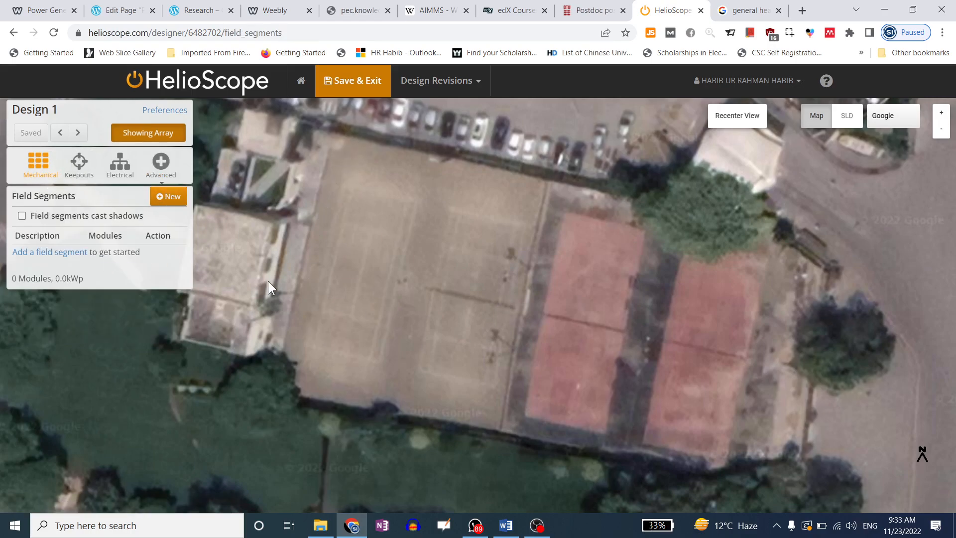
Trace the left court's four corners as Field Segment 1, filling 13,038 ft² with 284 modules
click(166, 199)
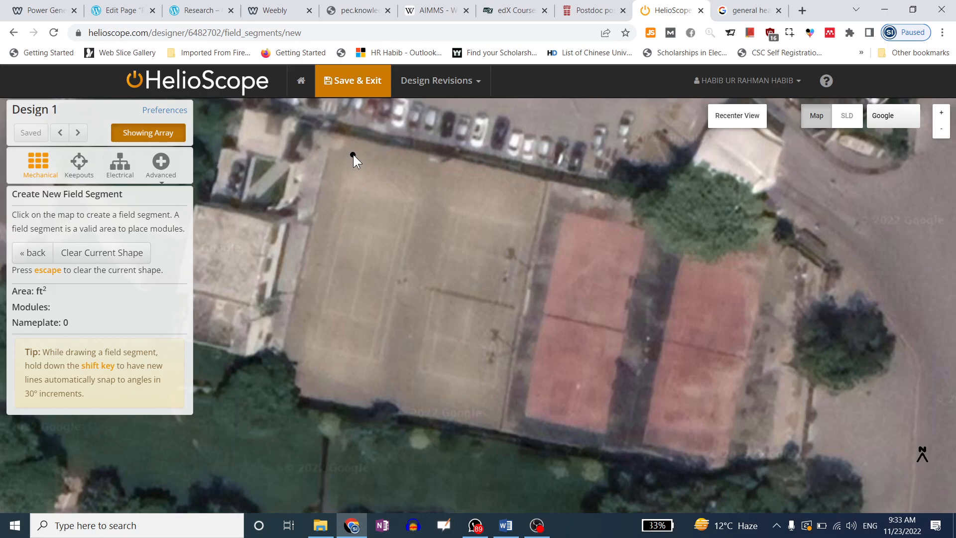
click(333, 135)
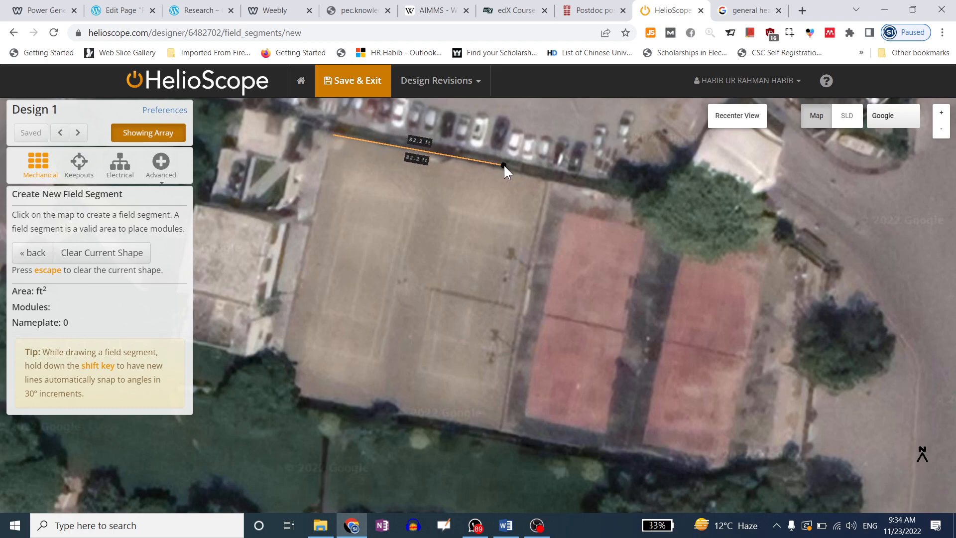
click(548, 180)
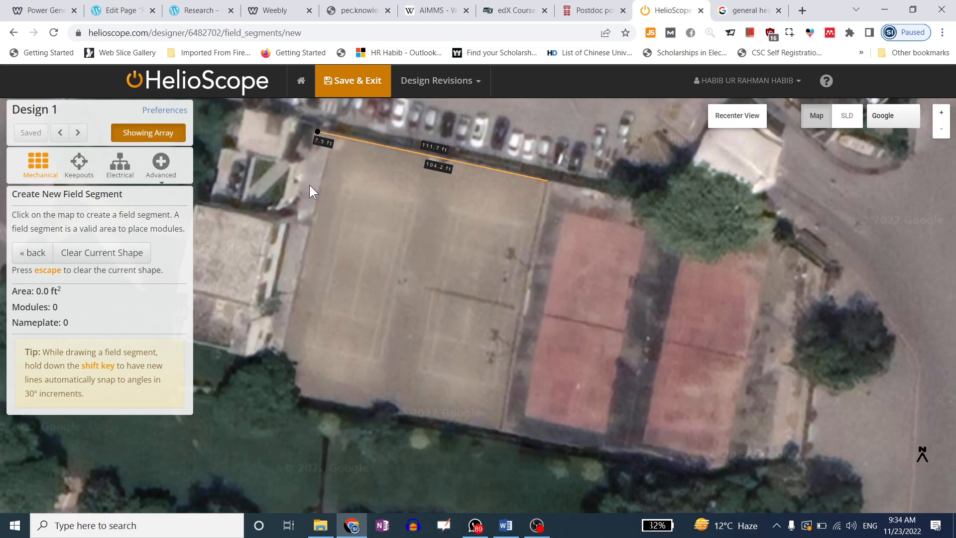
click(504, 429)
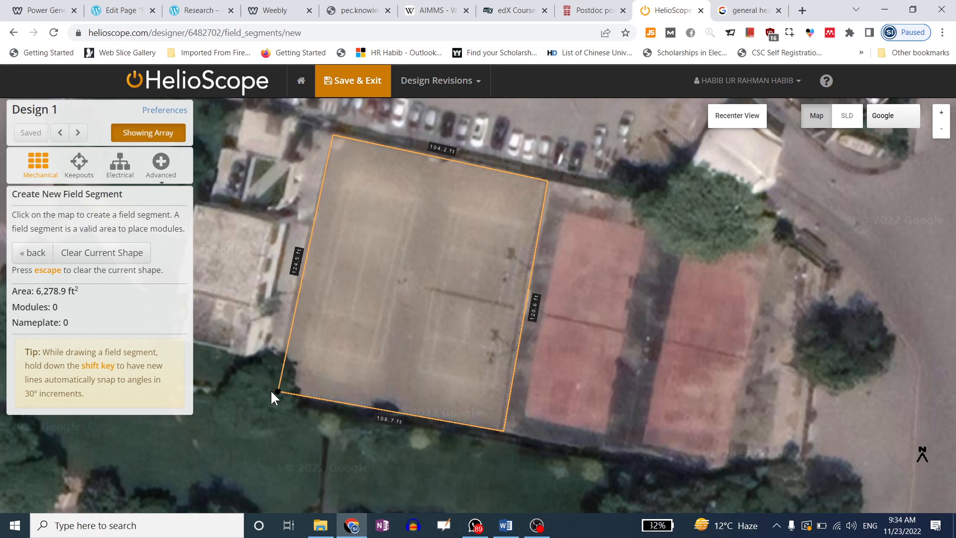
click(277, 390)
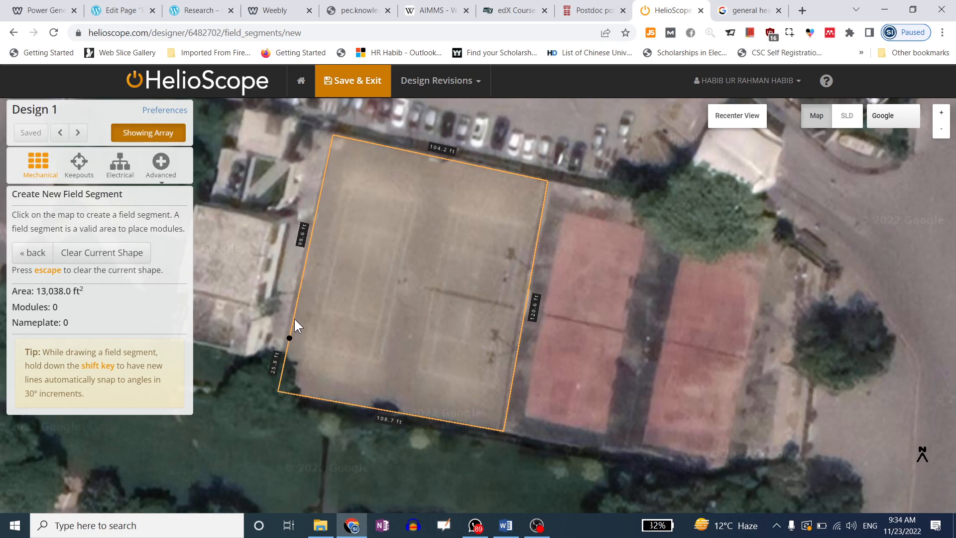
click(335, 136)
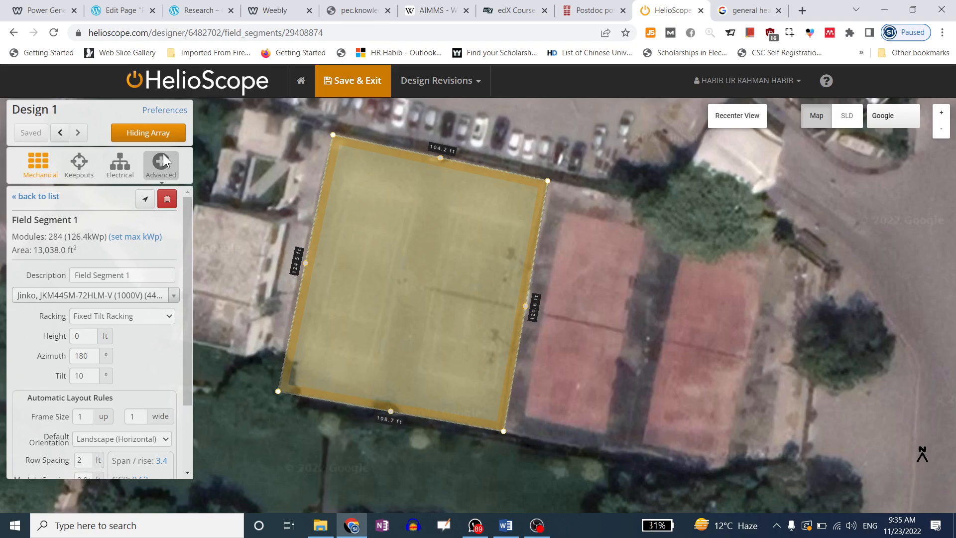
Show the module rows in Field Segment 1 and go back to the segment list
click(150, 135)
click(151, 140)
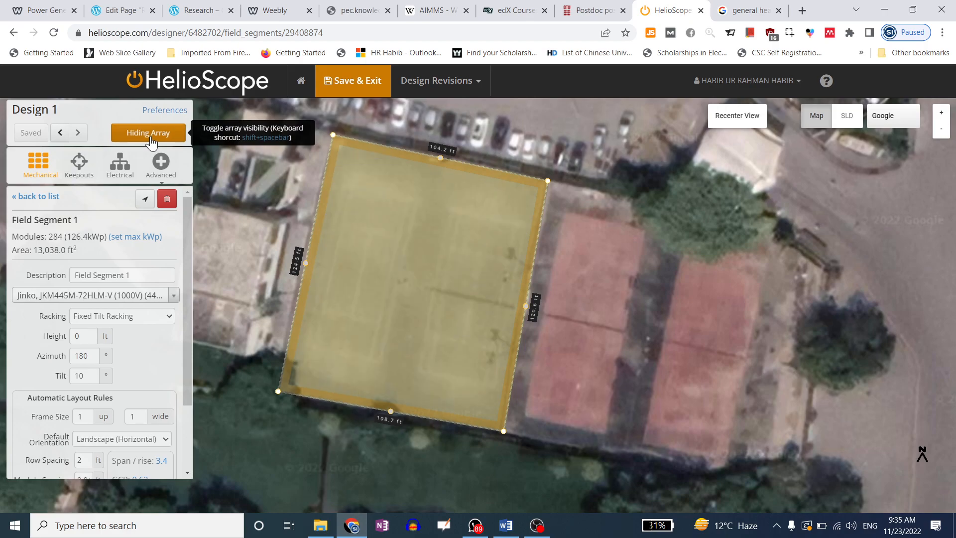
click(152, 140)
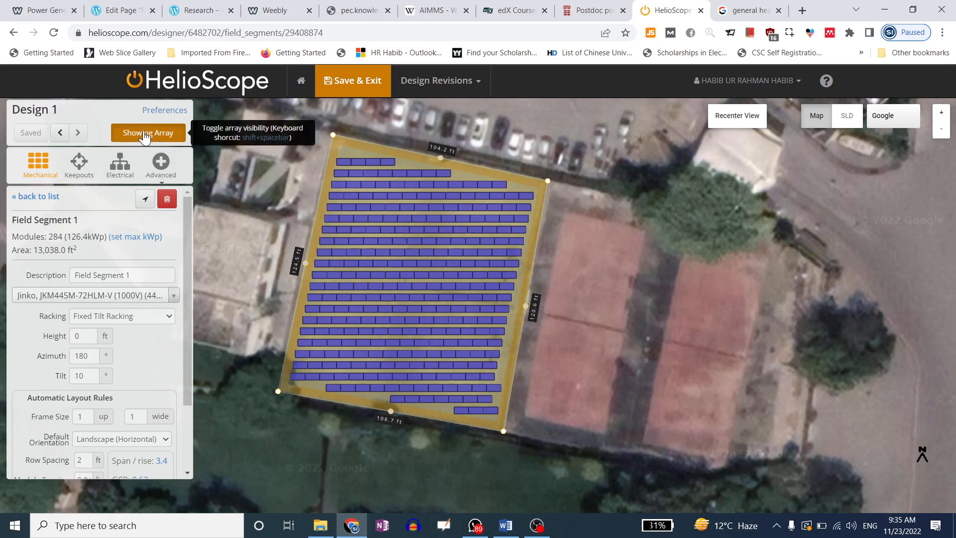
click(42, 162)
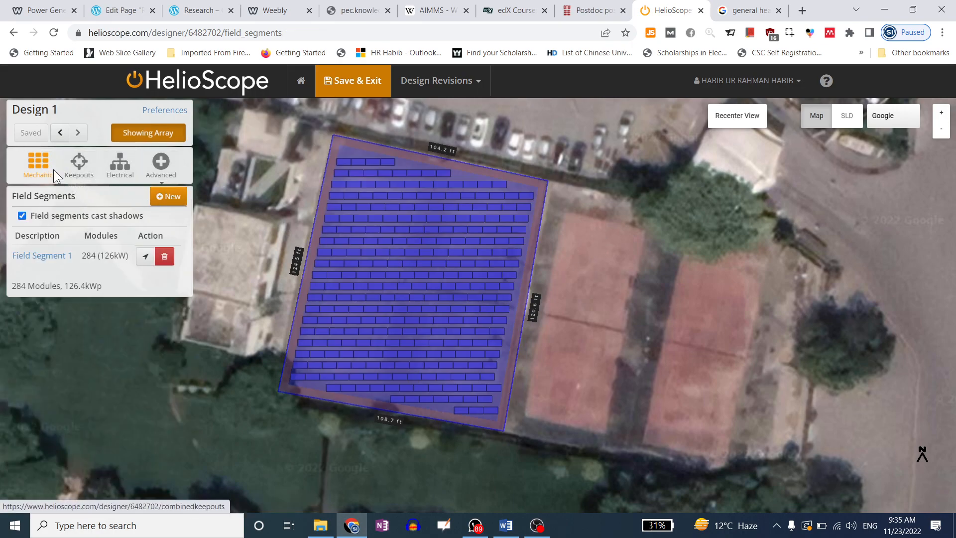
Outline the narrow middle court as Field Segment 2: 3,791.3 ft² with 64 modules
click(168, 197)
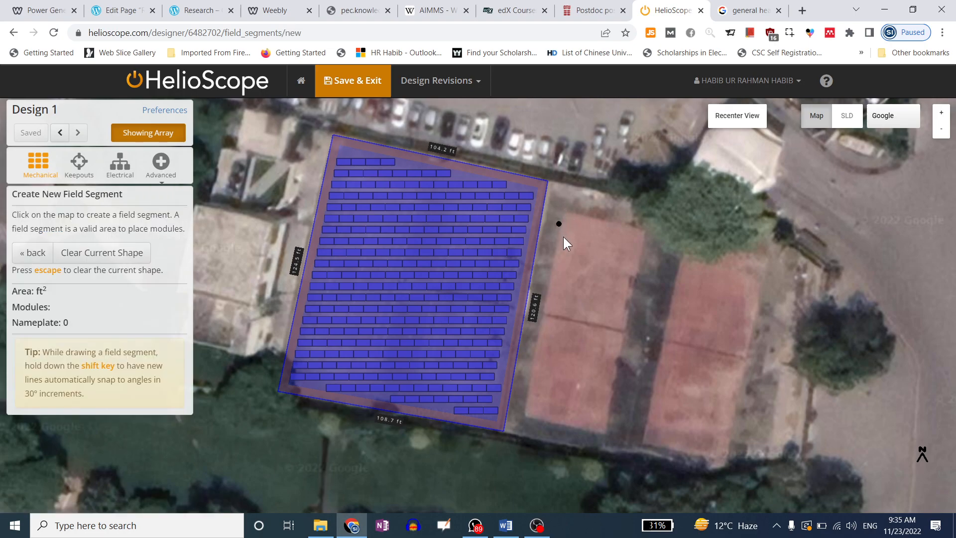
click(566, 214)
click(645, 231)
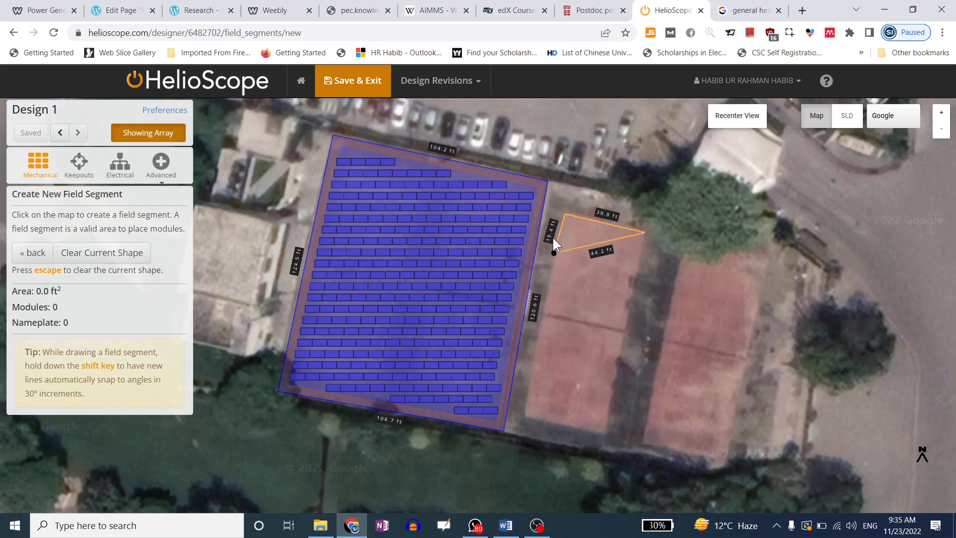
click(605, 433)
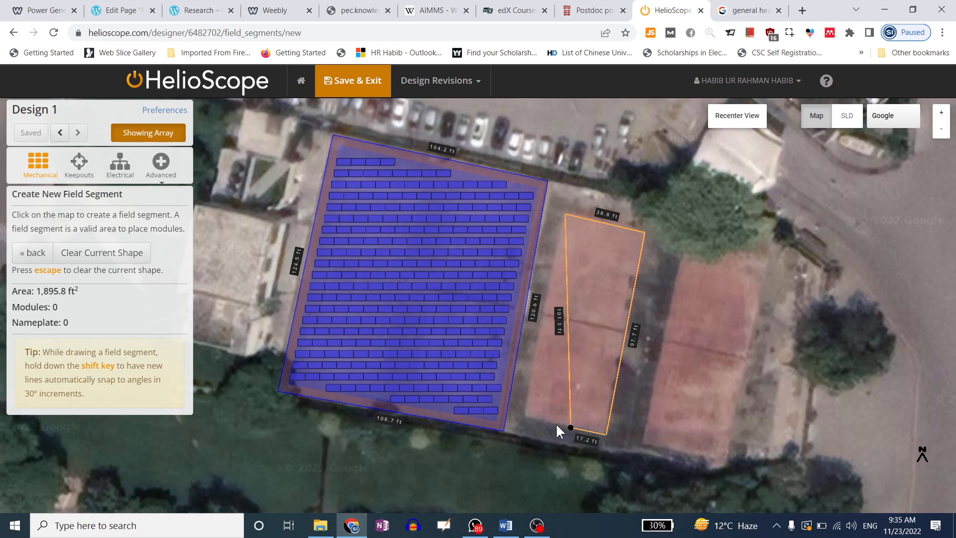
click(528, 415)
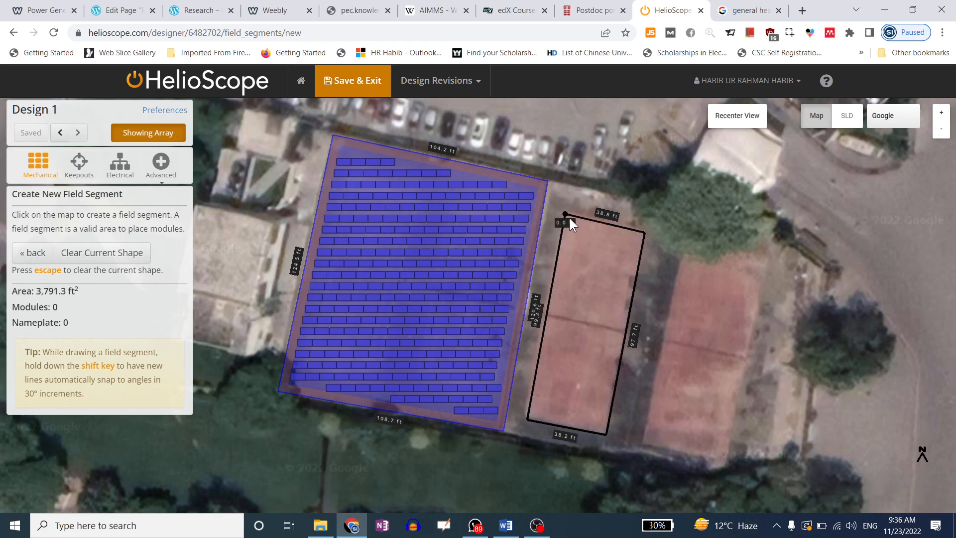
click(569, 216)
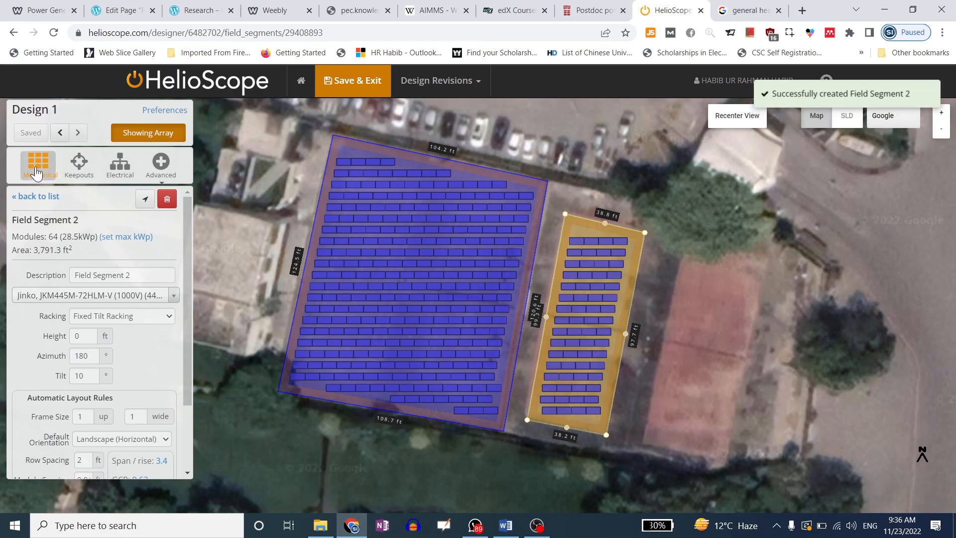
click(39, 197)
Outline the right-hand court as Field Segment 3, holding 63 modules on 3,895.2 ft²
click(171, 199)
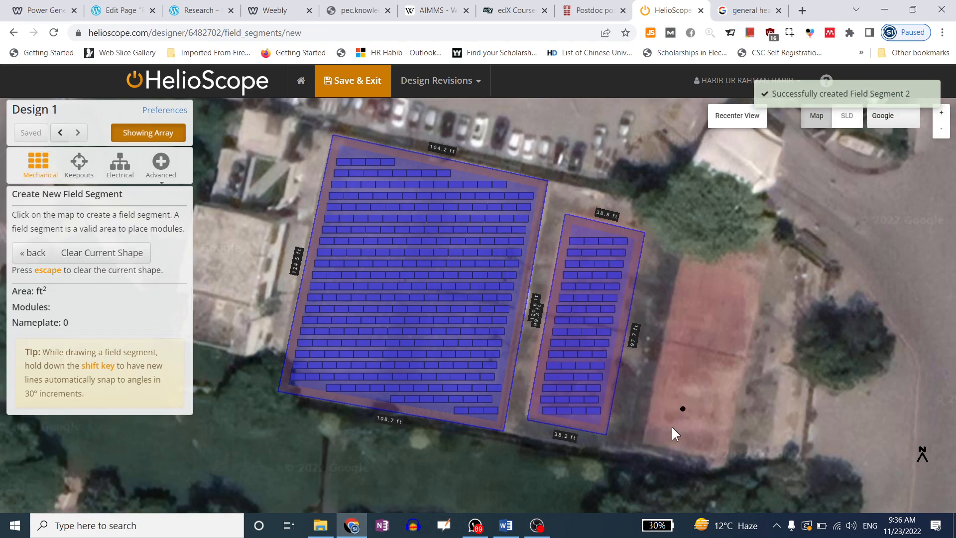
click(643, 442)
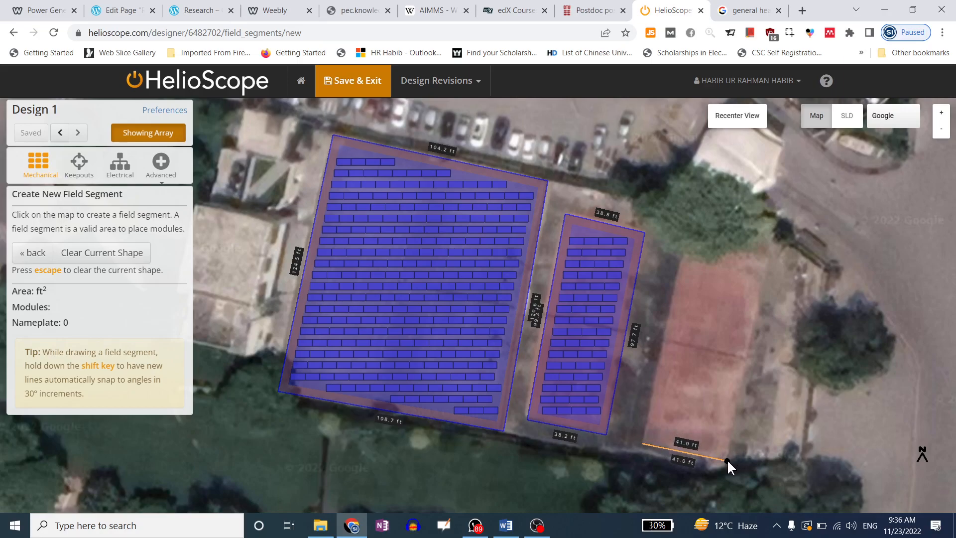
click(726, 461)
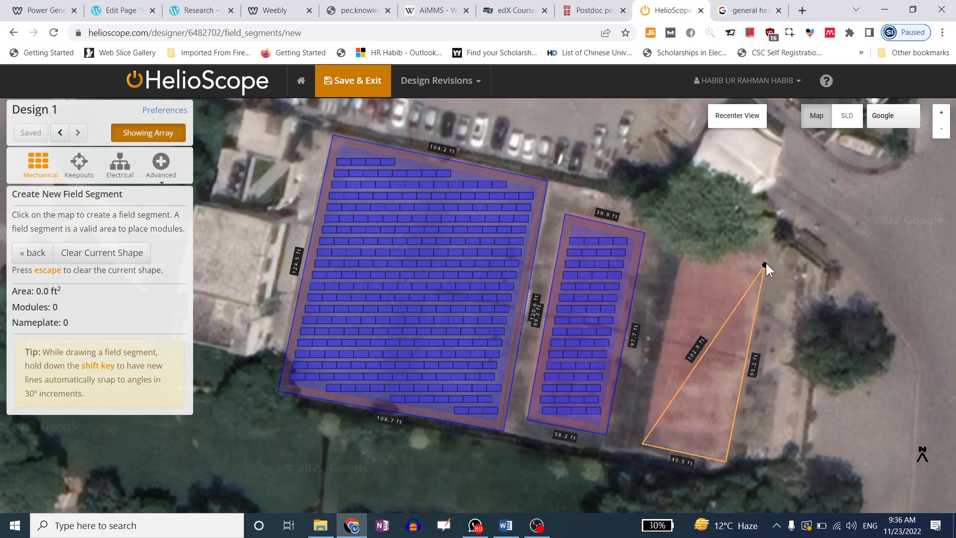
click(767, 258)
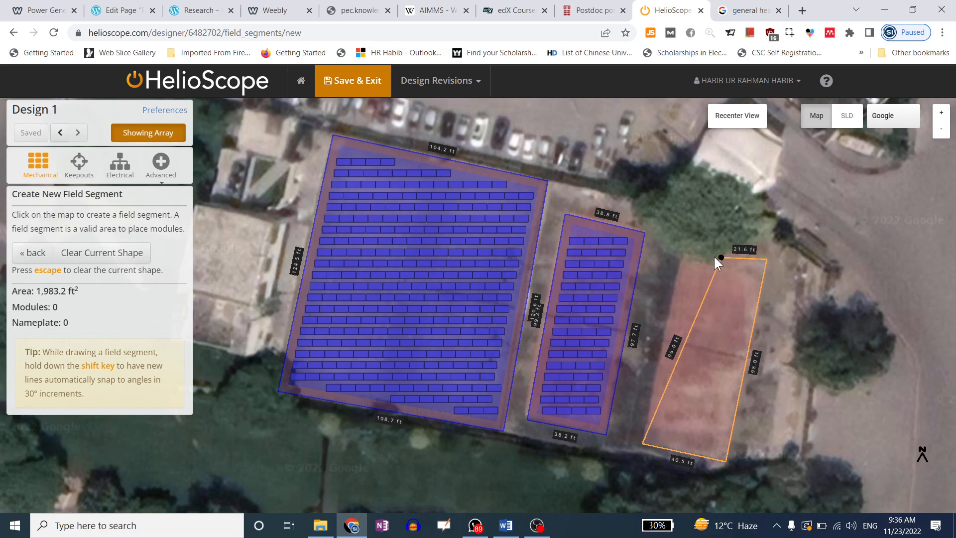
click(686, 243)
click(643, 442)
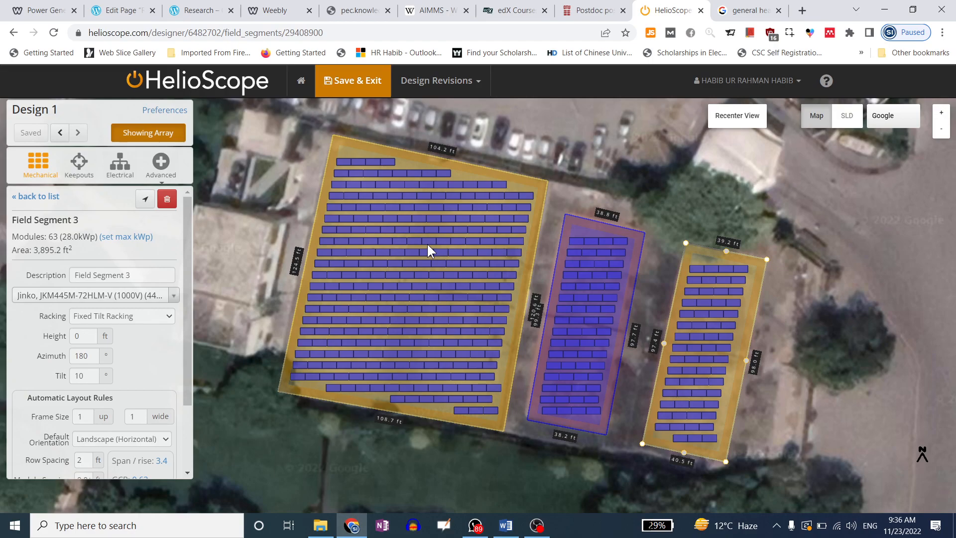
click(427, 243)
Rename Field Segment 1's description to 'Main Block'
drag(76, 221, 9, 228)
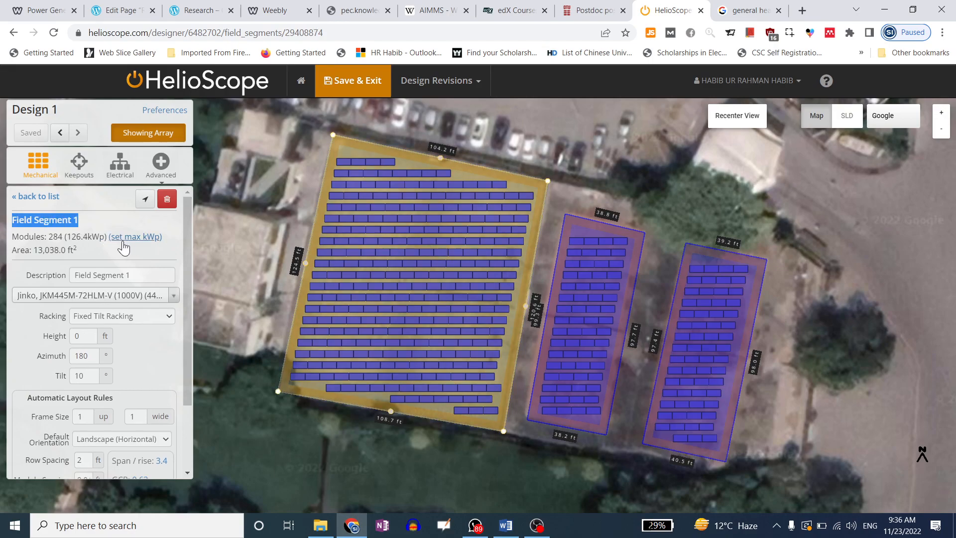
click(607, 258)
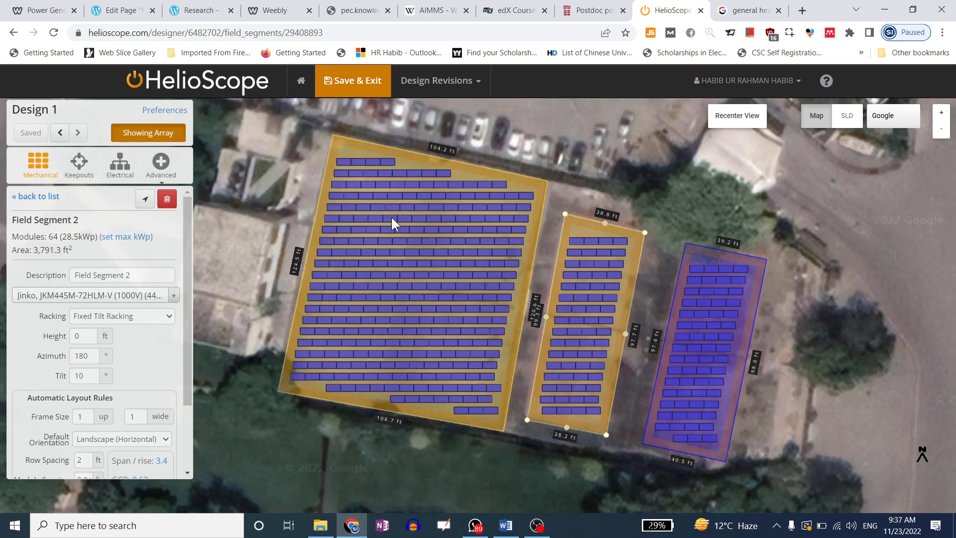
click(412, 265)
drag(150, 272, 71, 279)
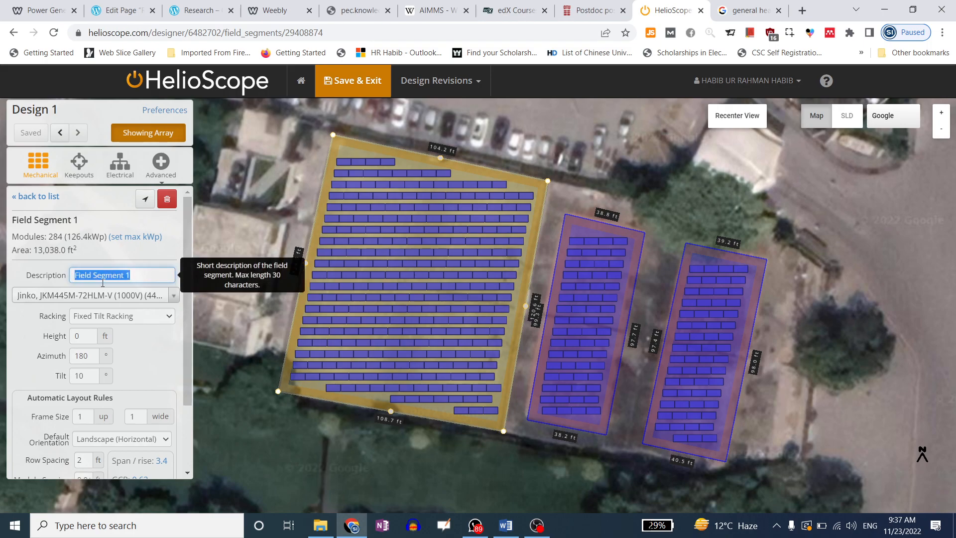
text(Main Block)
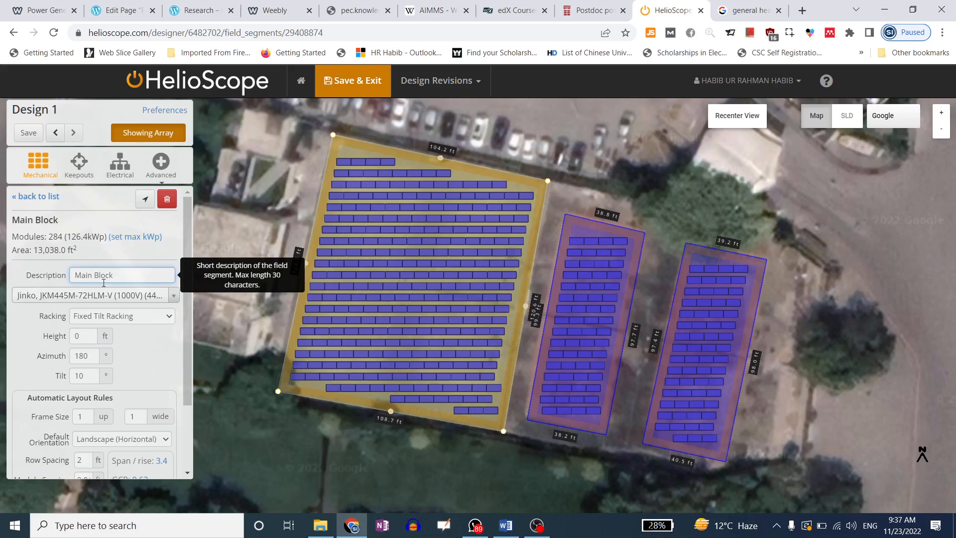
Rename the middle field segment to 'Extension Block1'
click(576, 298)
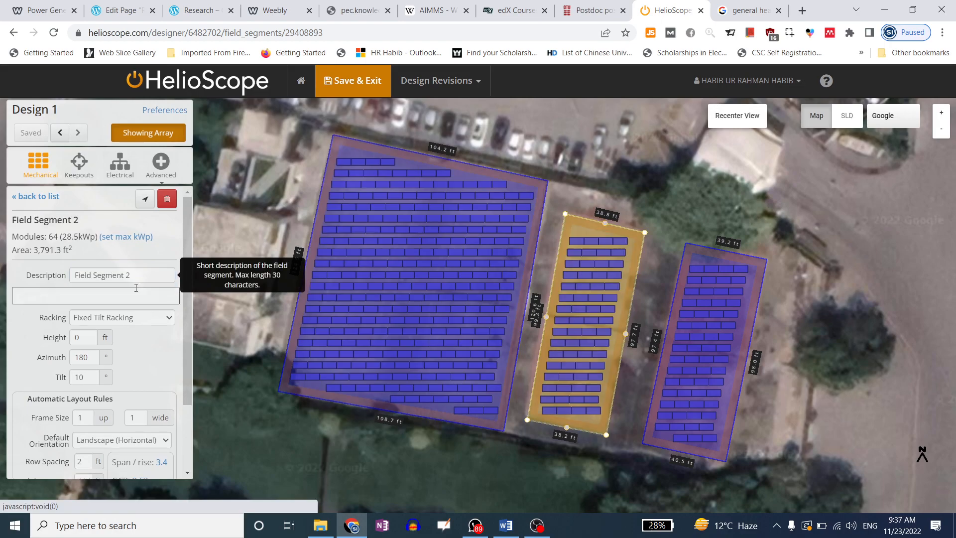
drag(129, 275, 56, 276)
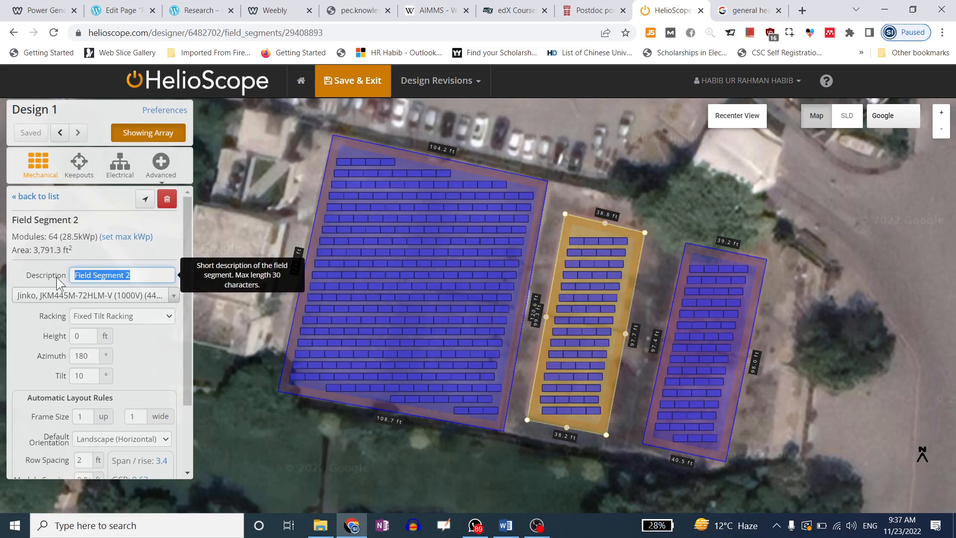
text(Ex)
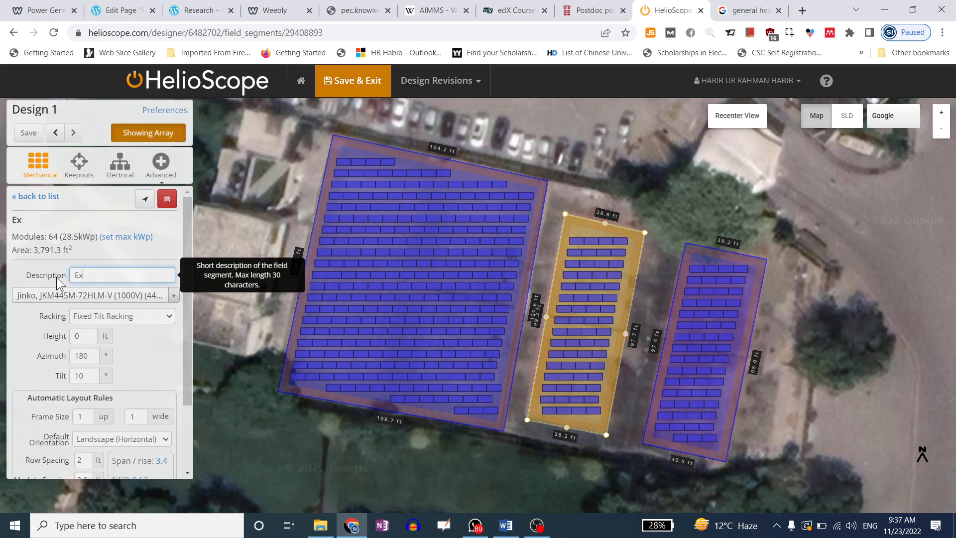
text(tension Block1)
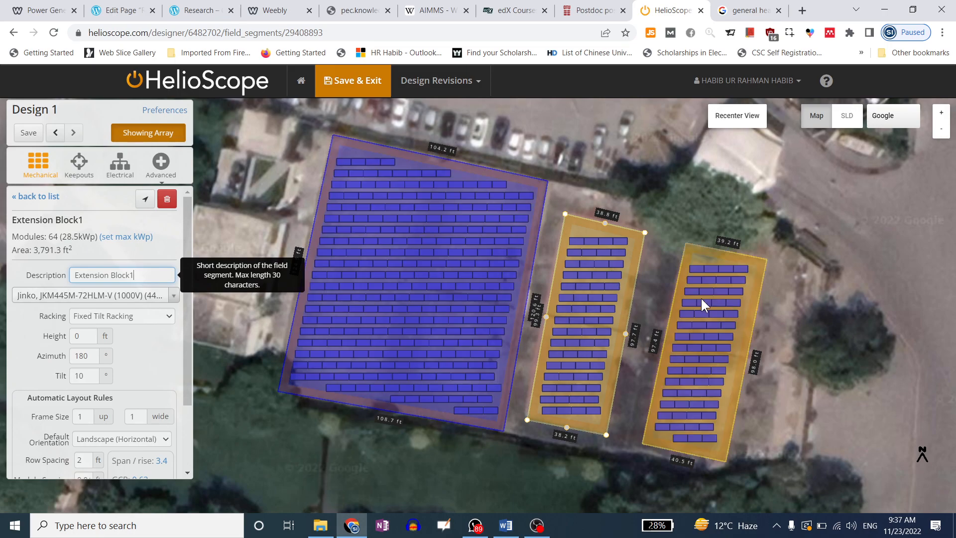
key(ctrl+a)
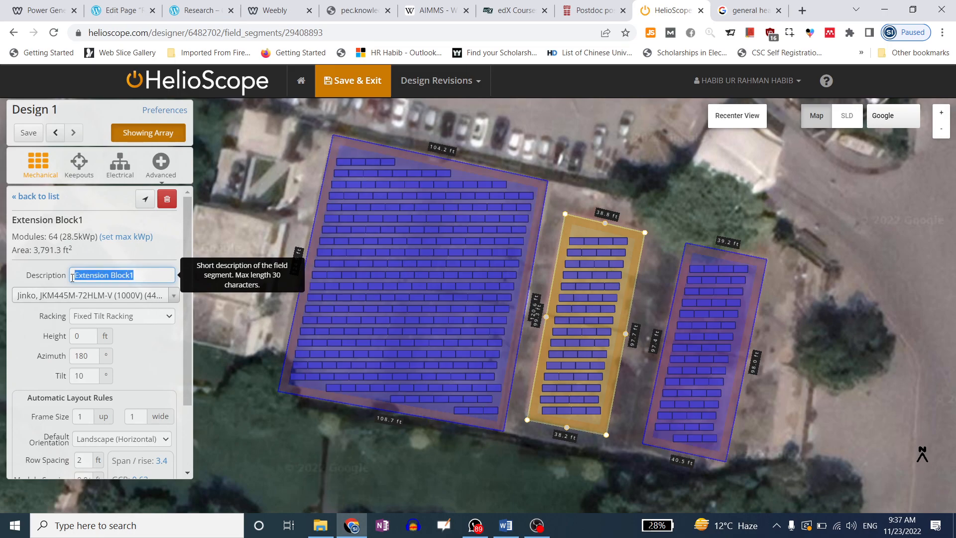
Rename the right-hand segment to 'Extension Block2' and reselect the Main Block
click(713, 315)
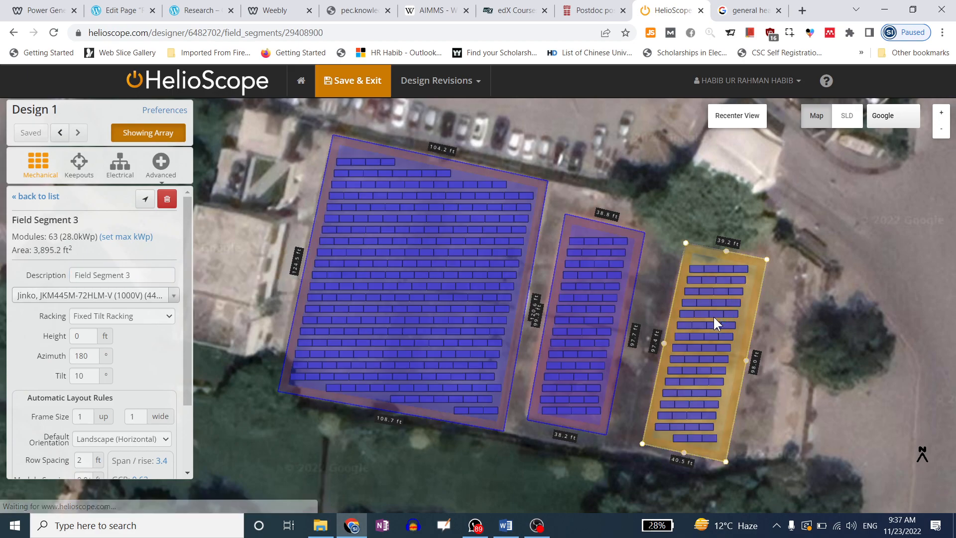
click(138, 274)
drag(138, 274, 75, 275)
text(Extension Block1)
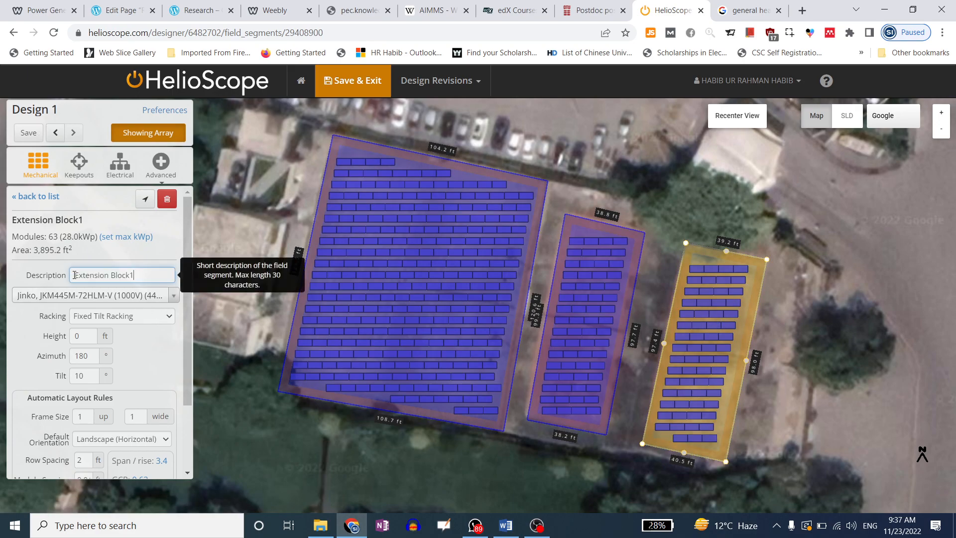
key(BackSpace)
text(2)
click(389, 260)
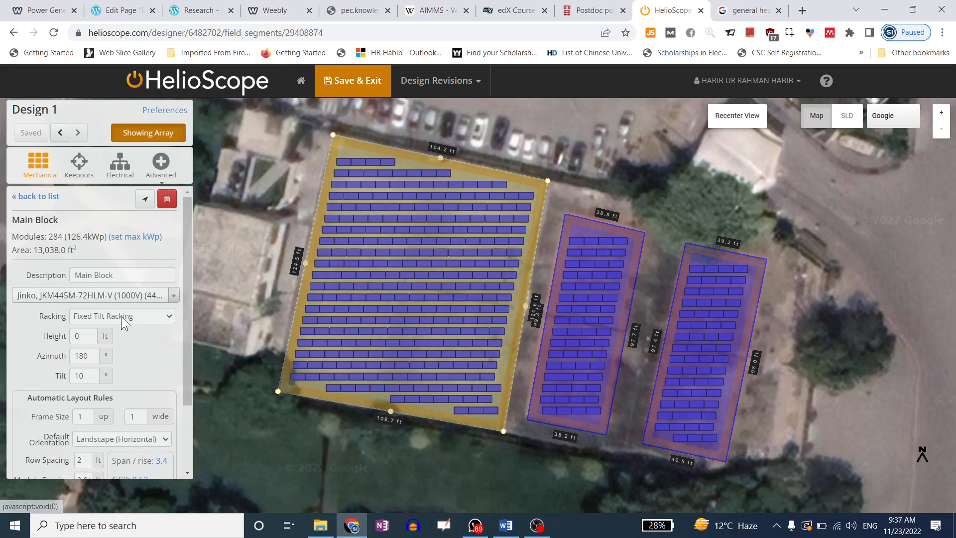
Search Main Block's module list for 'longi' and browse the results
click(124, 298)
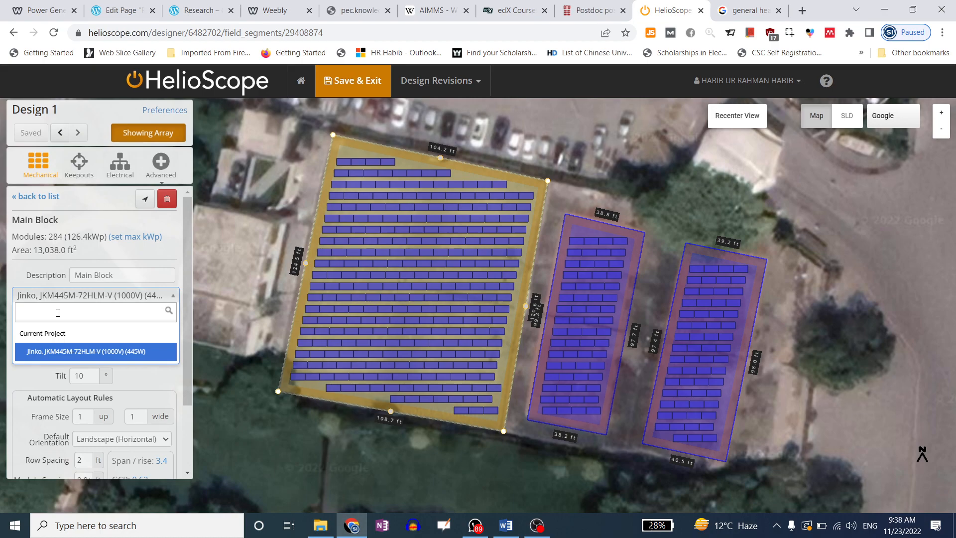
text(longi)
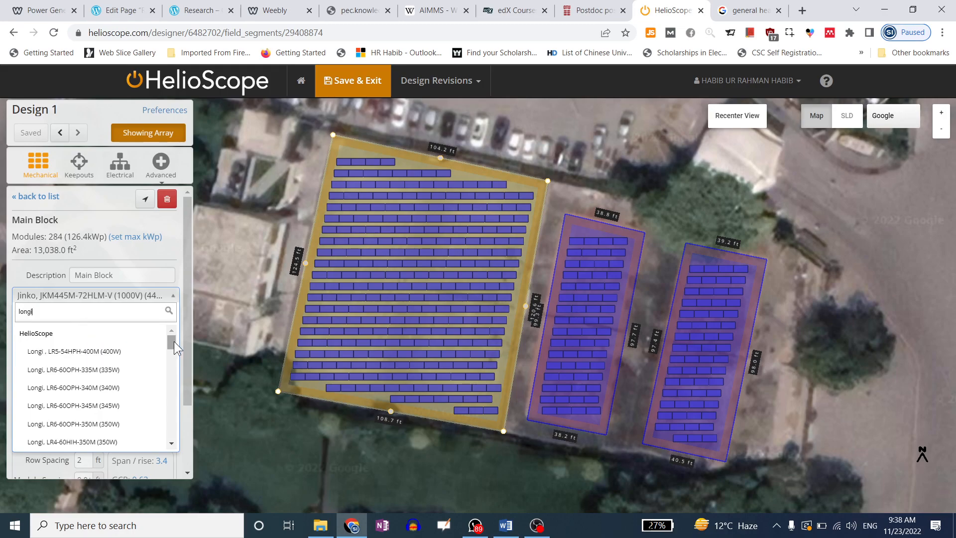
drag(174, 342, 174, 432)
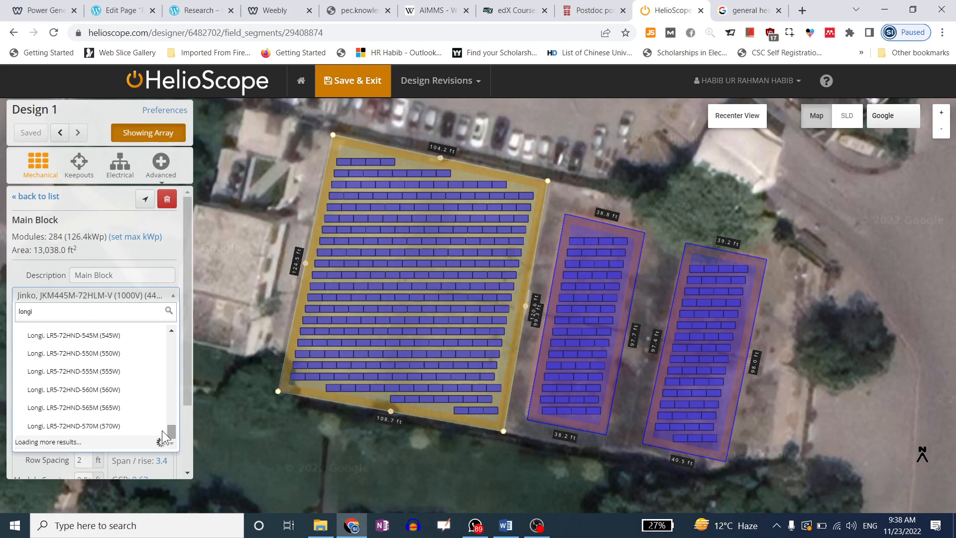
scroll(110, 423, down, 1)
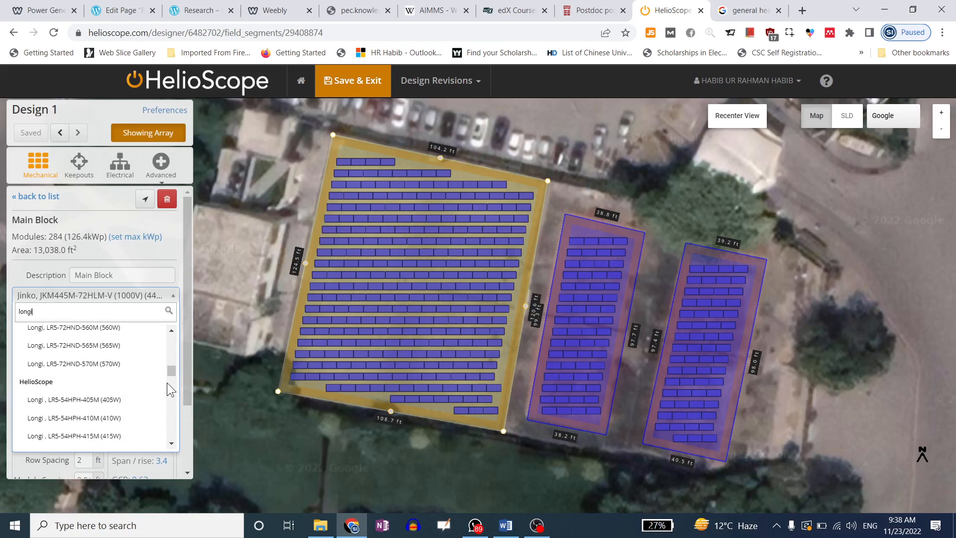
scroll(135, 394, down, 1)
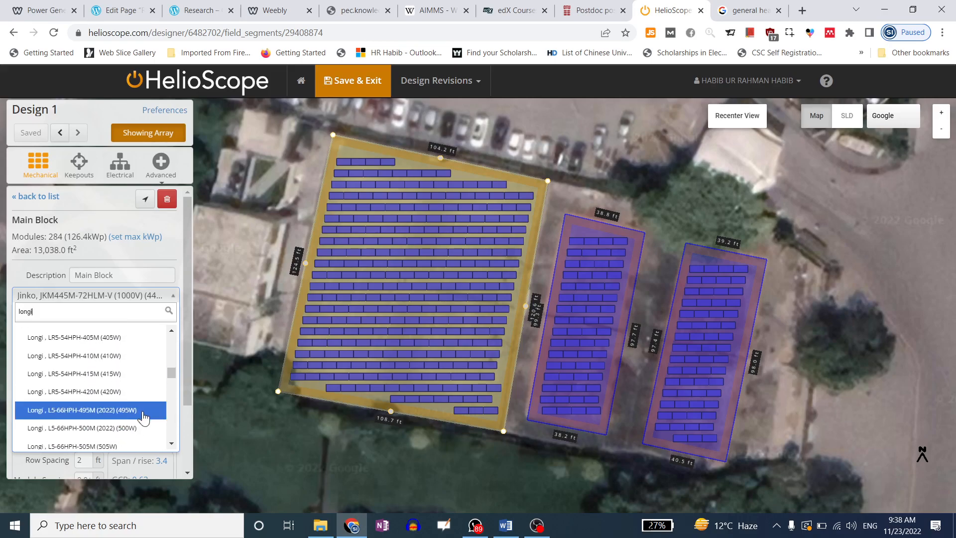
scroll(141, 413, down, 2)
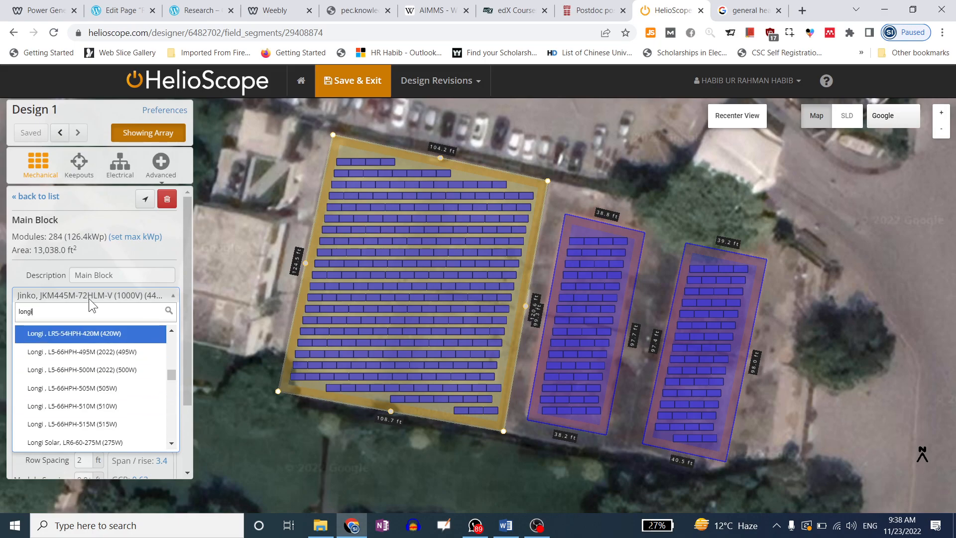
Narrow the search to 555W and pick Longi LR5-72HND-555M, refilling to 247 modules
text(5)
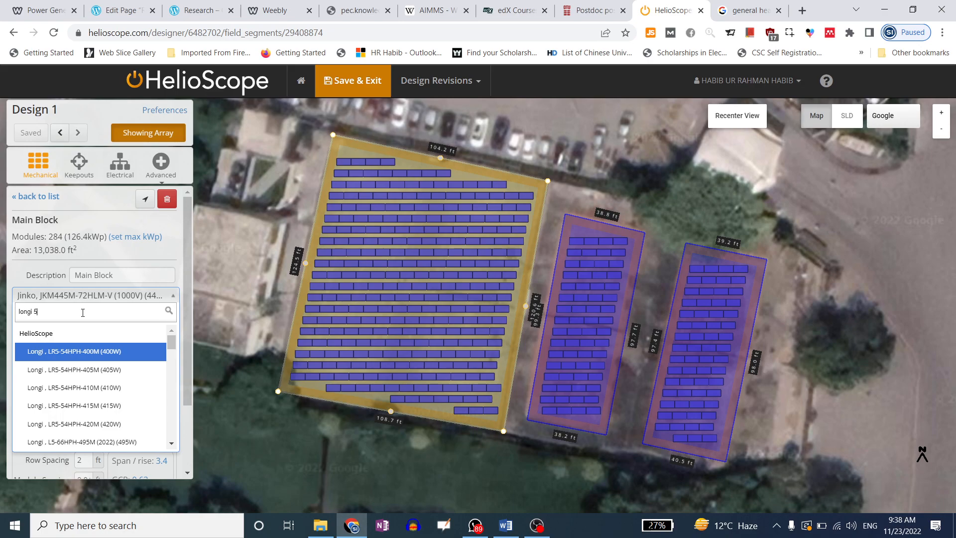
text(50)
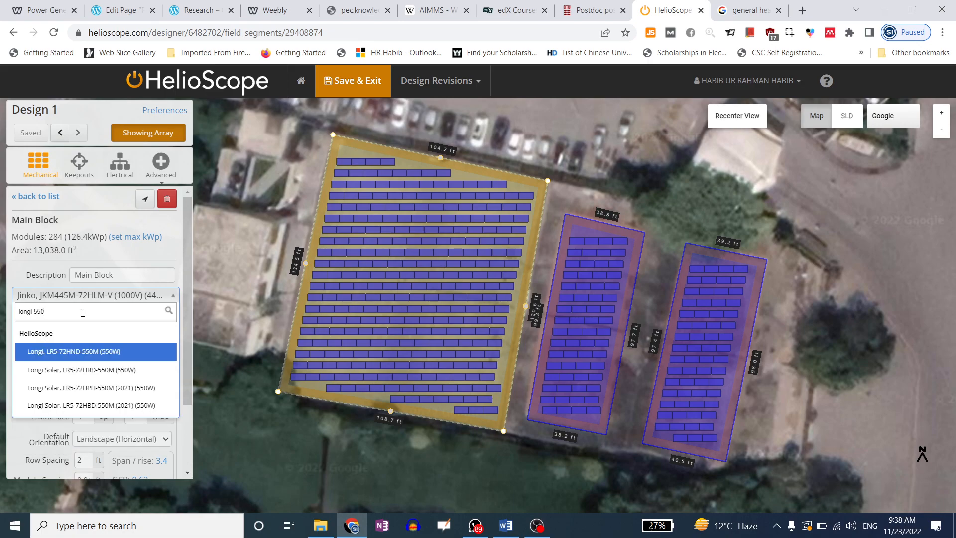
key(BackSpace)
key(BackSpace)
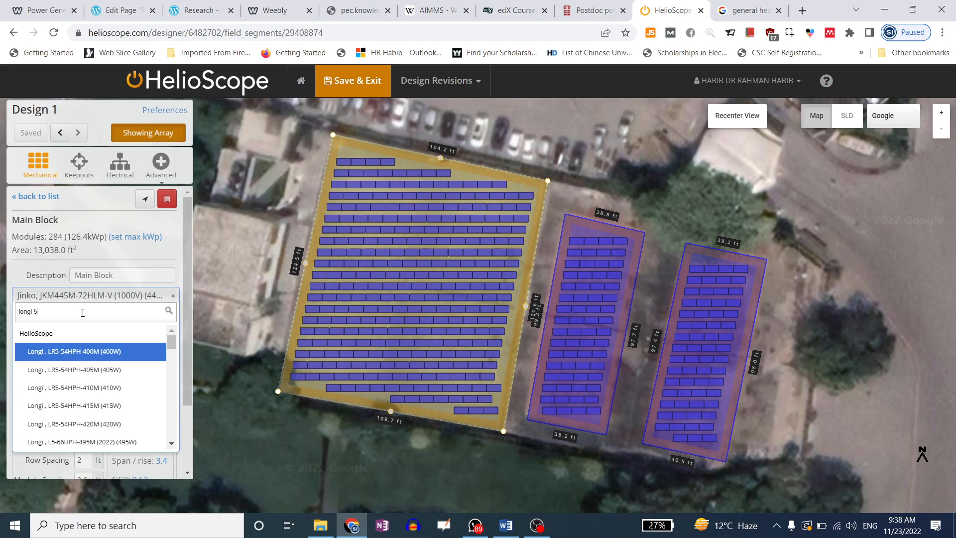
key(BackSpace)
text(600)
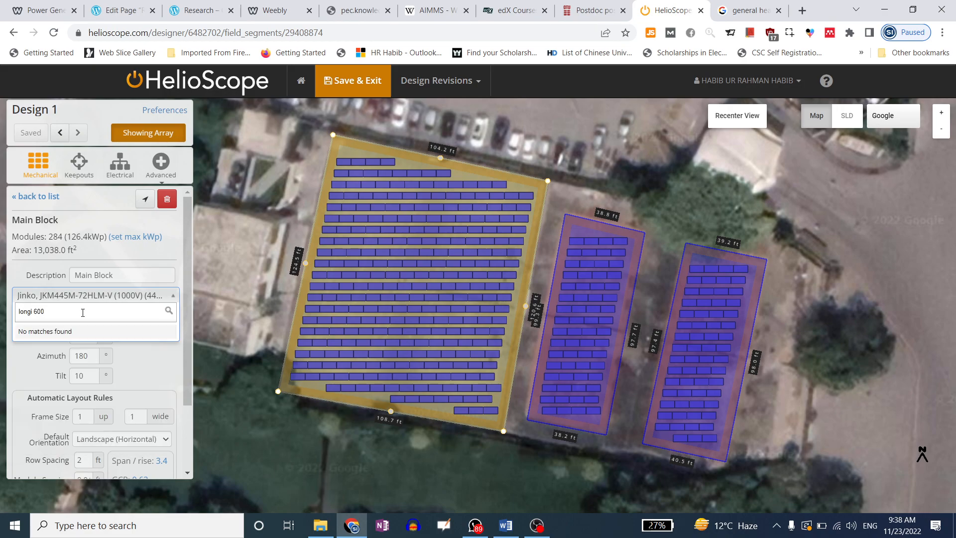
key(BackSpace)
key(BackSpace)
key(BackSpace)
text(5)
text(75)
key(BackSpace)
key(BackSpace)
text(80)
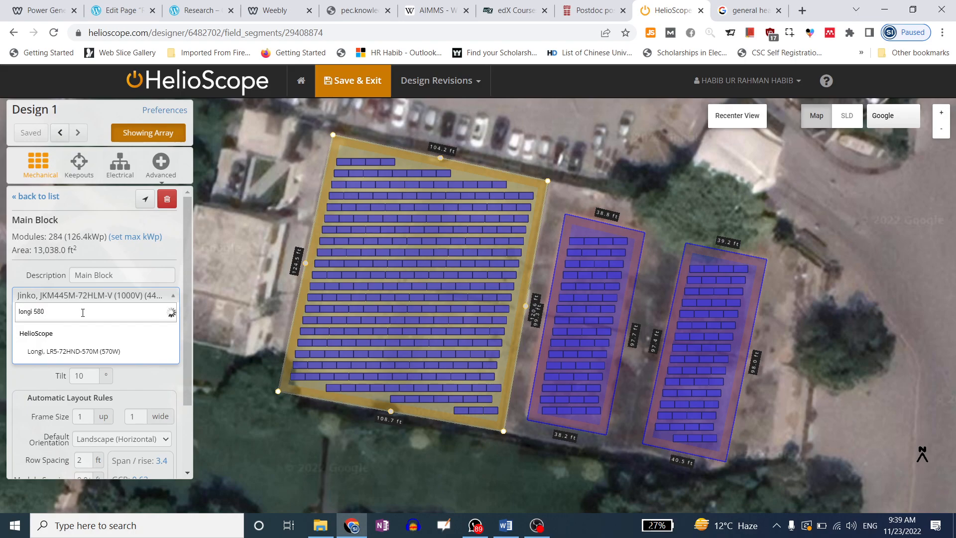
key(BackSpace)
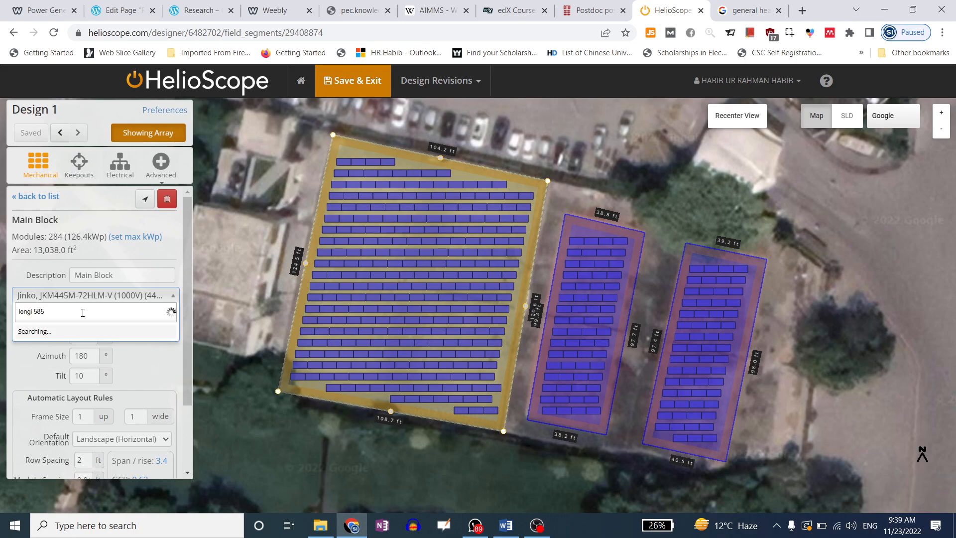
key(BackSpace)
text(9)
key(BackSpace)
key(BackSpace)
text(90)
key(BackSpace)
key(BackSpace)
text(8)
key(BackSpace)
text(55)
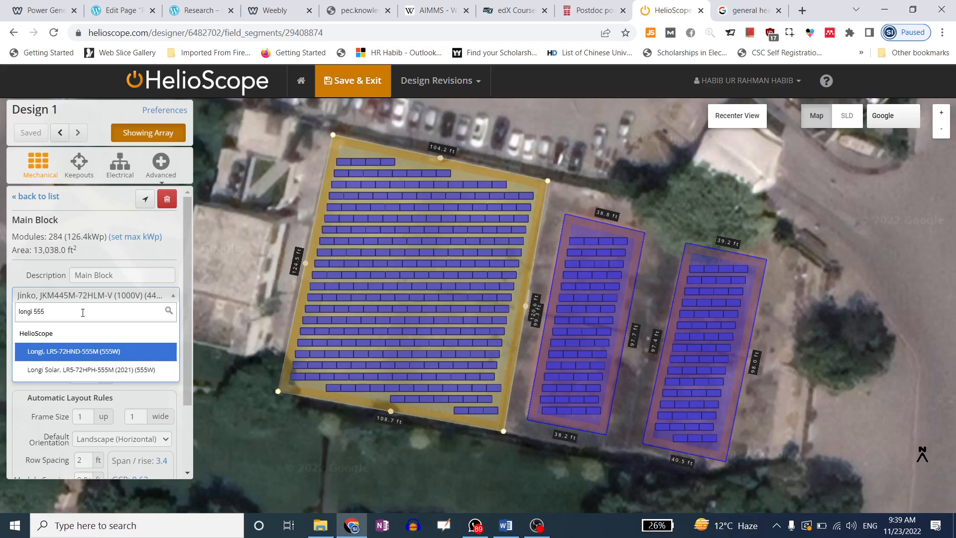
click(100, 357)
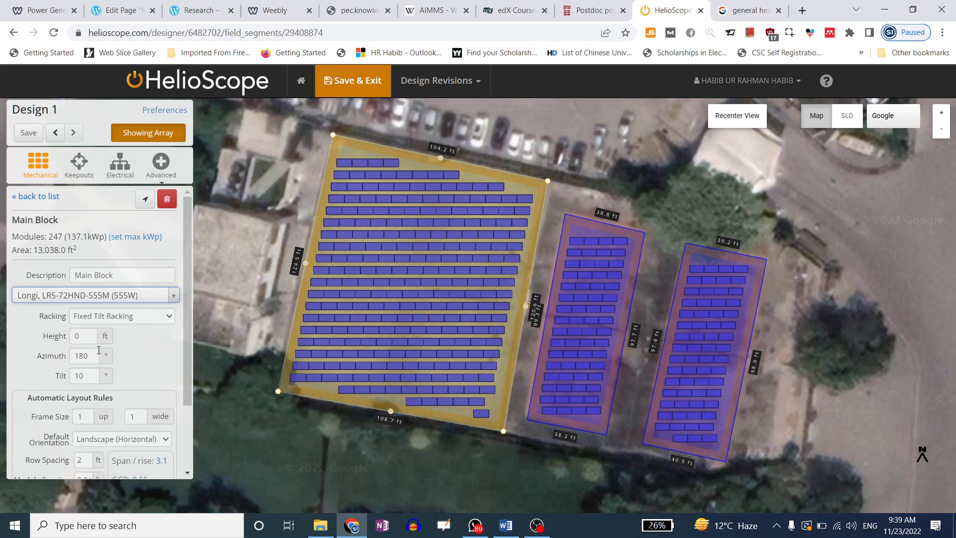
click(119, 321)
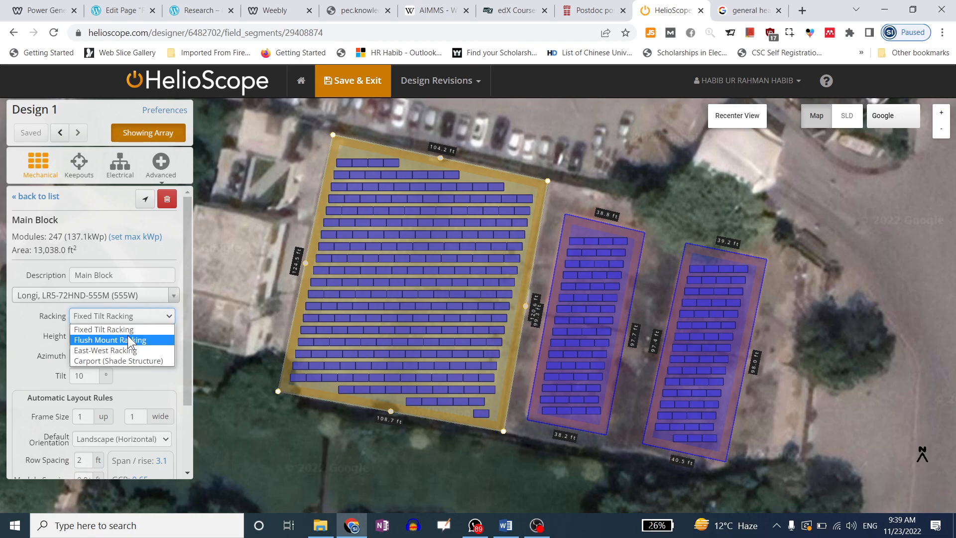
key(Escape)
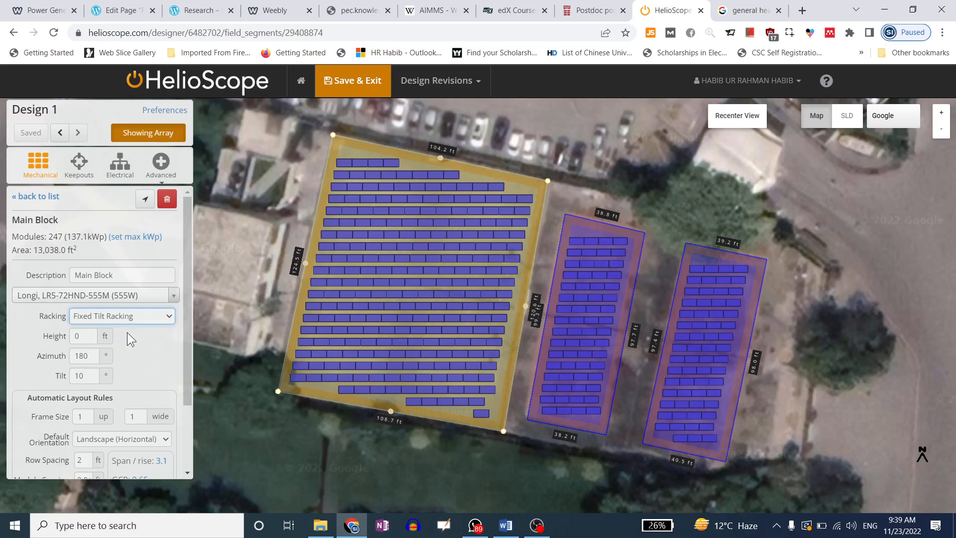
click(133, 317)
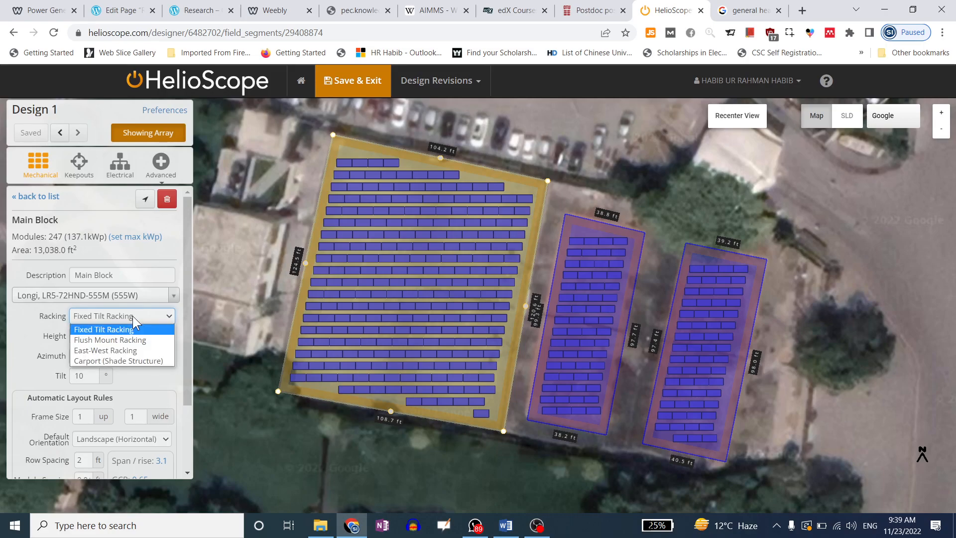
click(132, 316)
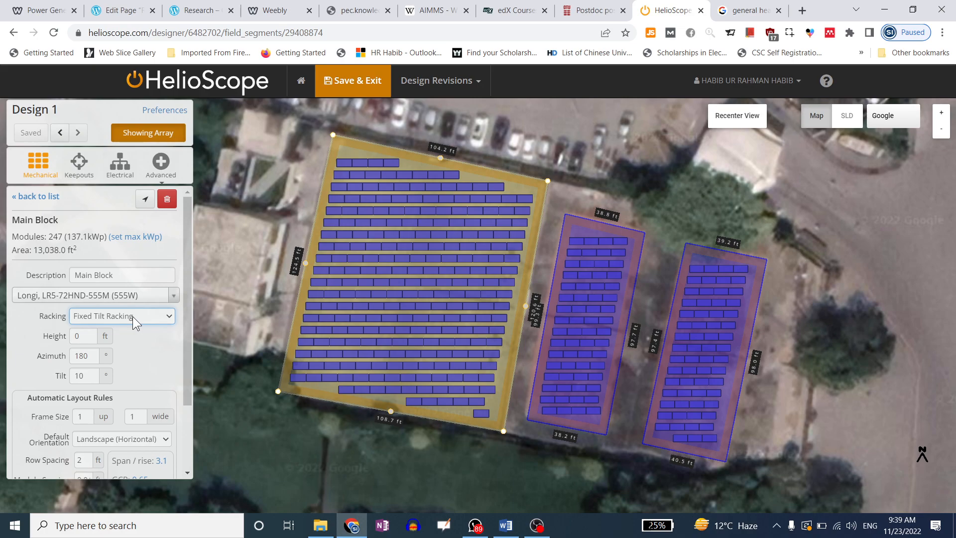
click(133, 320)
click(133, 317)
click(133, 316)
click(133, 316)
double_click(81, 341)
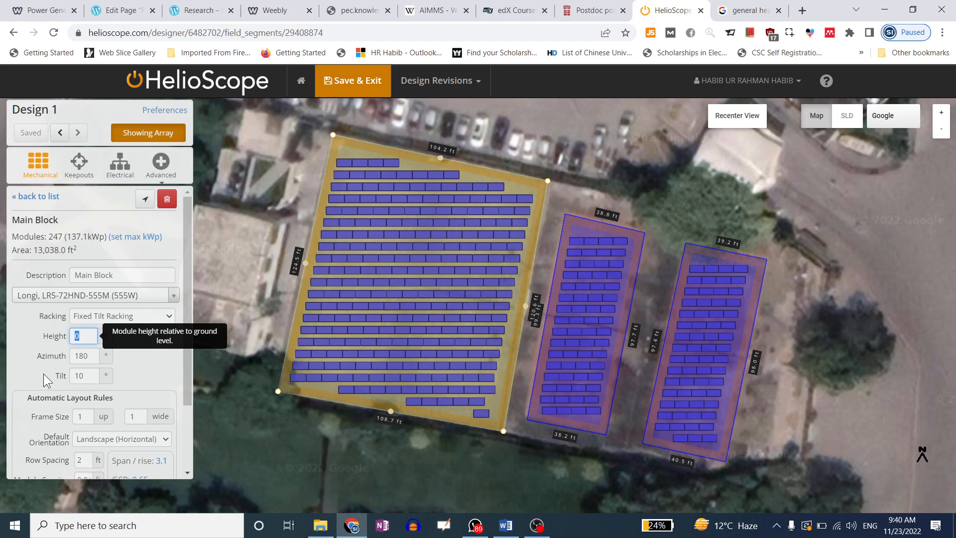
scroll(23, 367, down, 1)
click(128, 439)
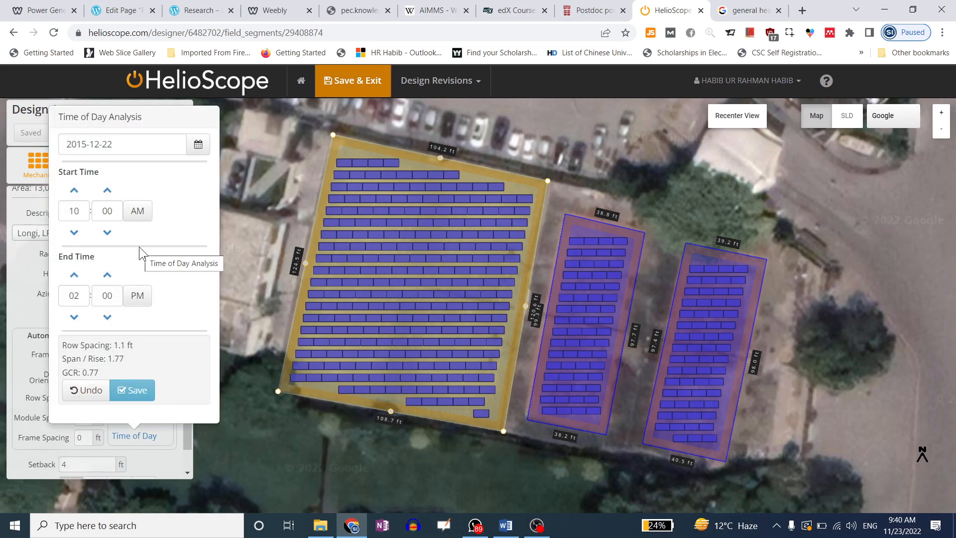
Set the time-of-day analysis date to 2022-11-23
click(198, 144)
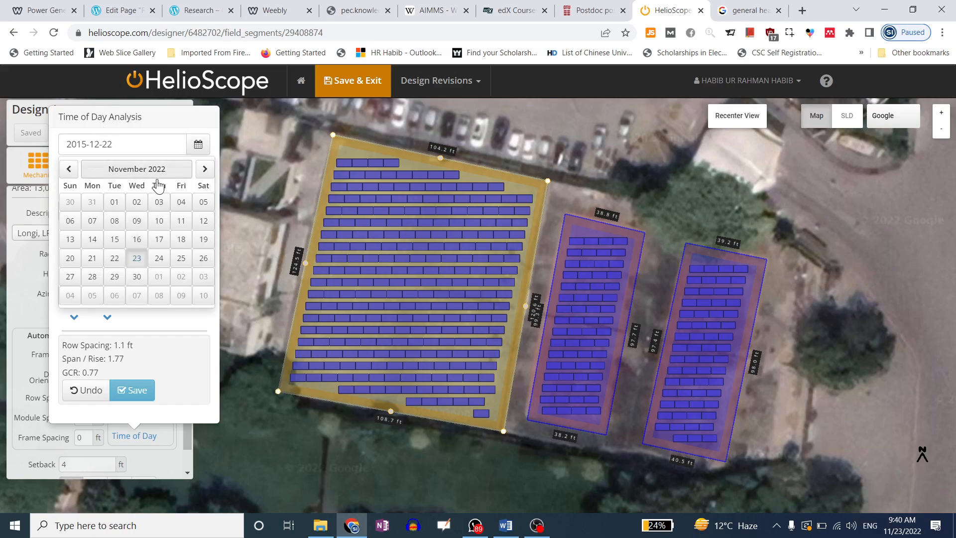
click(137, 259)
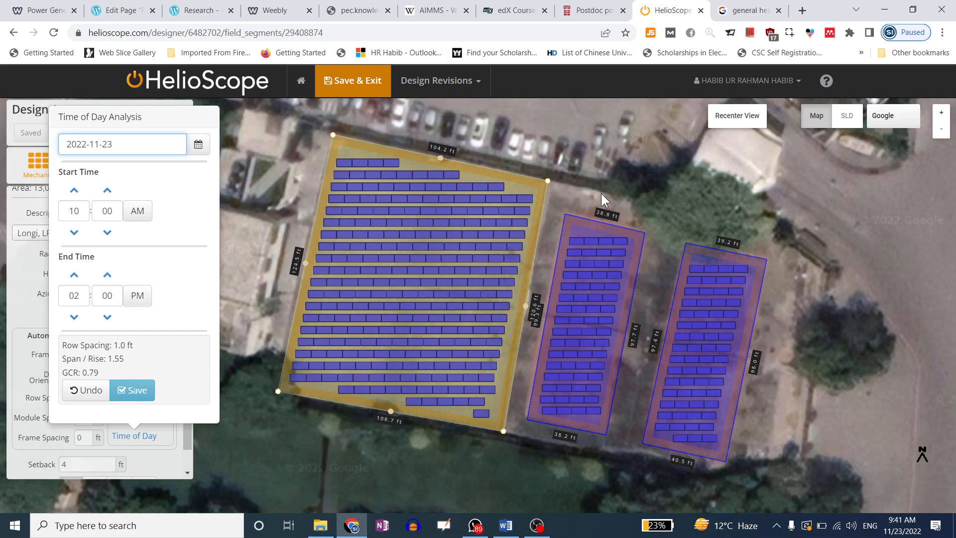
click(480, 531)
right_click(480, 531)
click(464, 496)
Keep the 10 AM–2 PM window and apply the 1.0 ft row spacing, fitting 299 modules
click(136, 299)
click(138, 299)
click(73, 318)
click(73, 276)
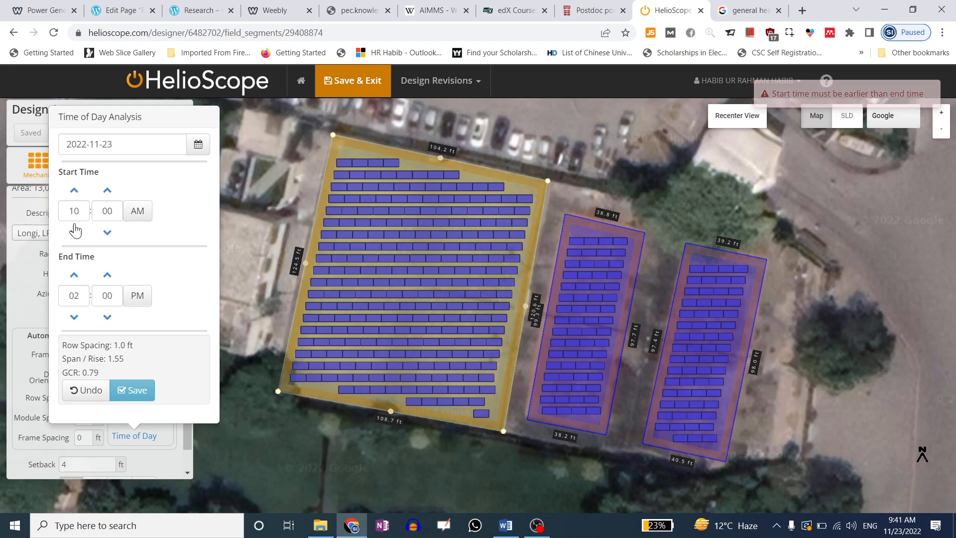
click(134, 396)
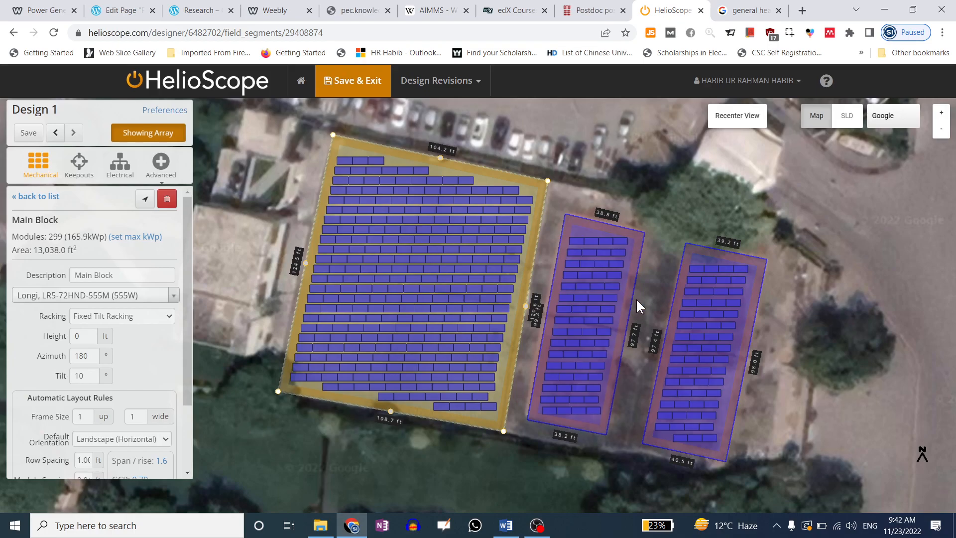
Set the Main Block height to 5 ft, after trying 30 and 10
scroll(95, 301, down, 1)
scroll(95, 300, down, 1)
double_click(82, 273)
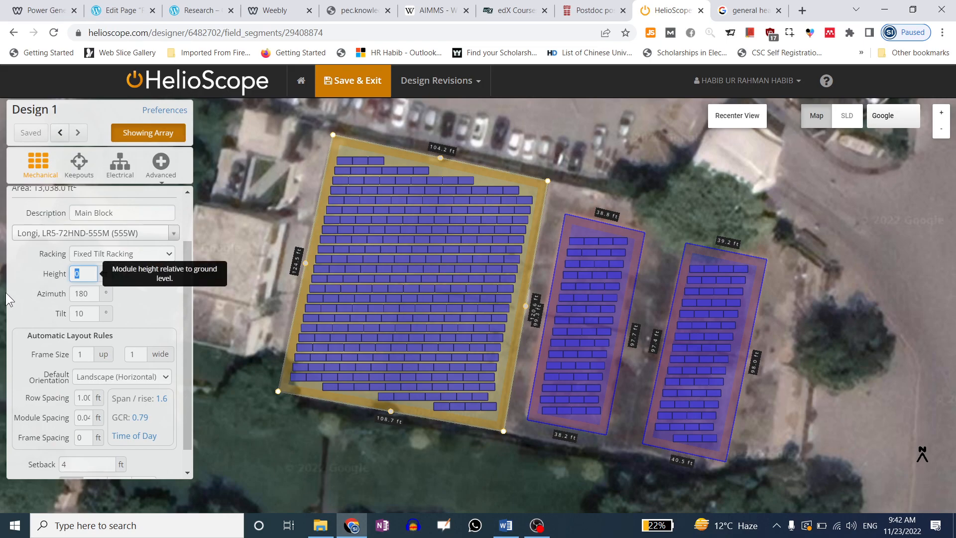
click(49, 305)
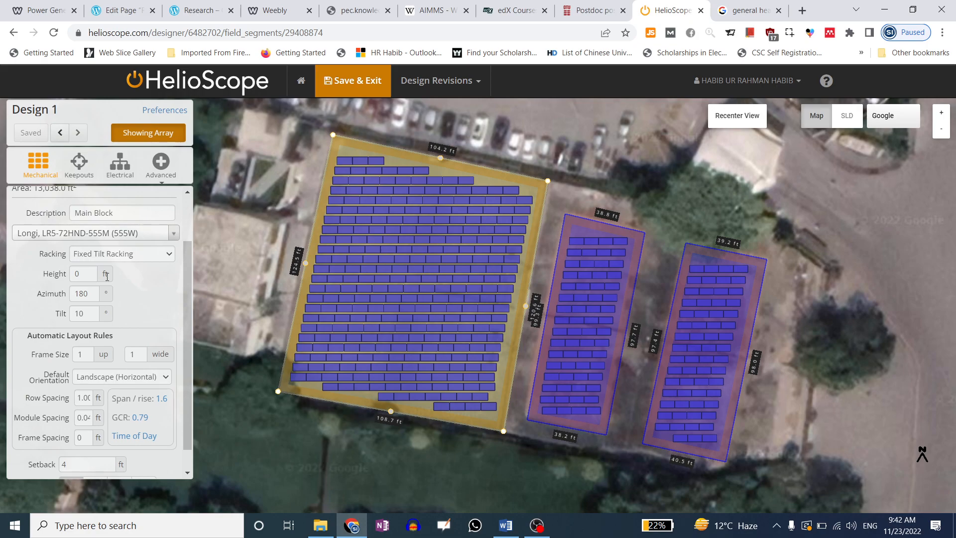
double_click(82, 274)
text(30)
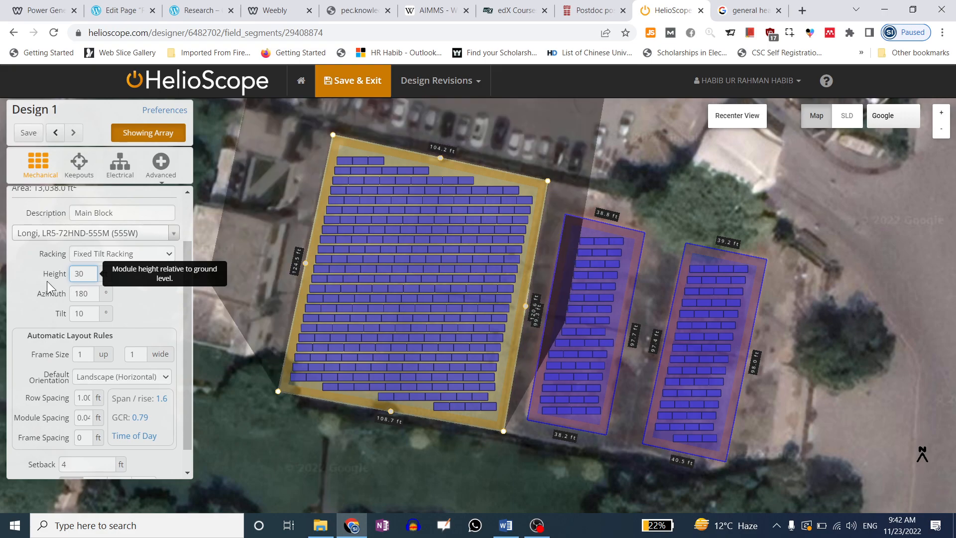
double_click(83, 273)
text(10)
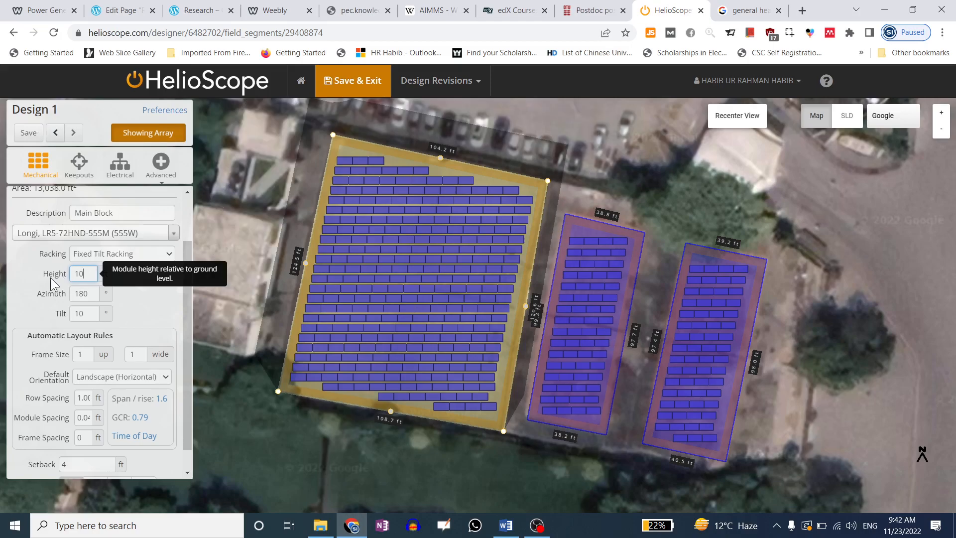
drag(85, 274, 44, 278)
text(5)
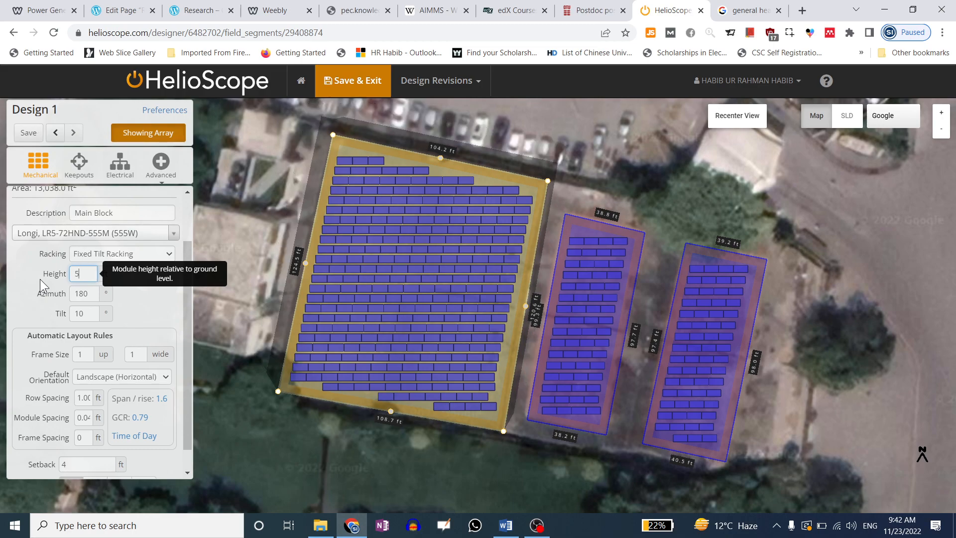
Review the 180° azimuth, 299 module count and 165.9 kWp capacity
click(90, 295)
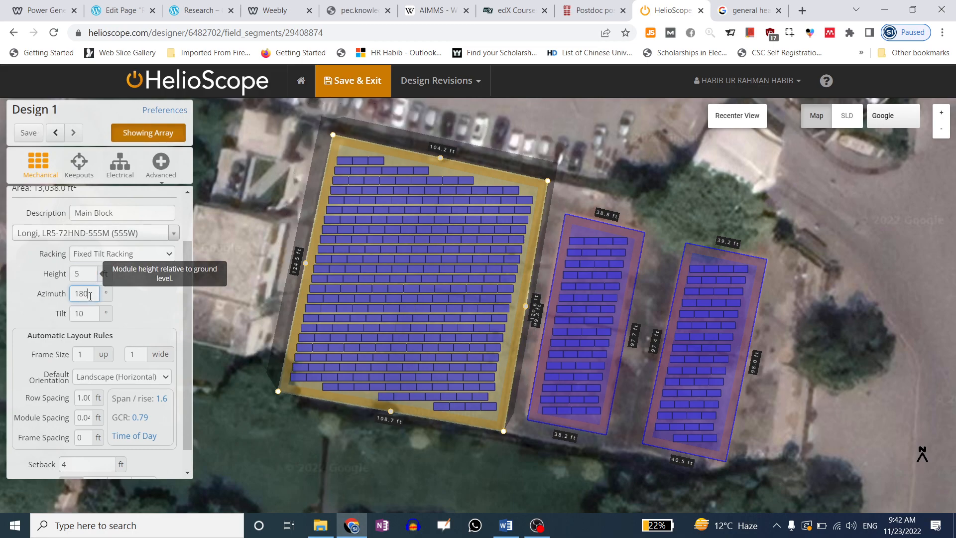
drag(90, 296, 7, 301)
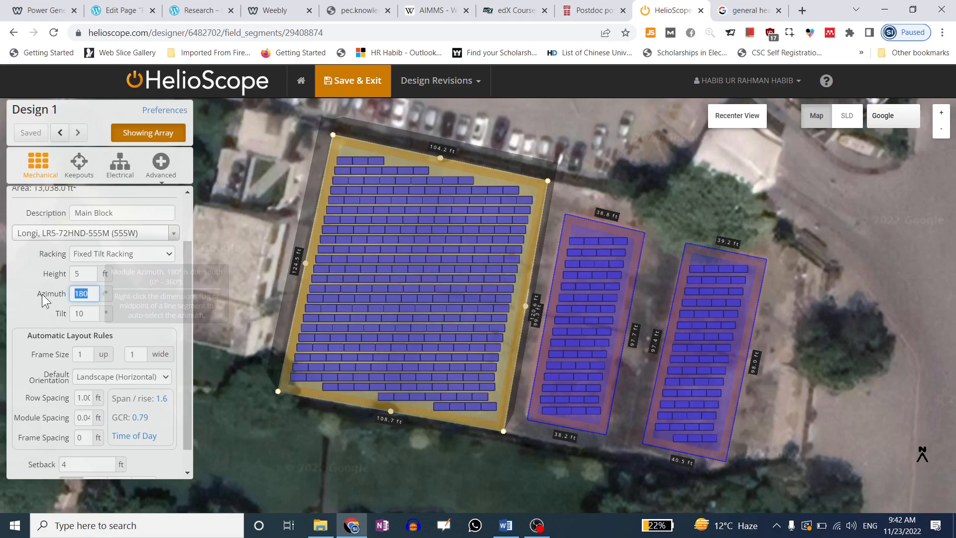
scroll(50, 305, up, 2)
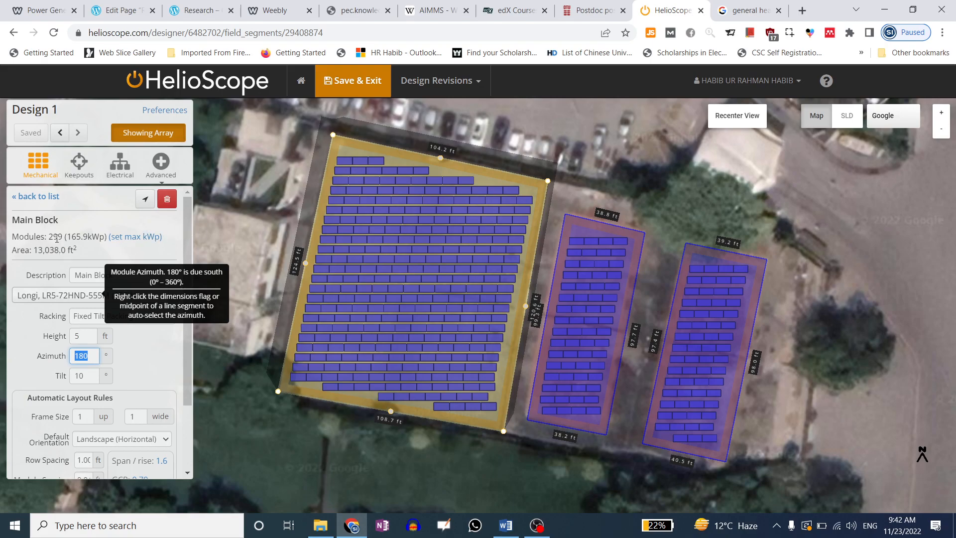
drag(49, 237, 63, 236)
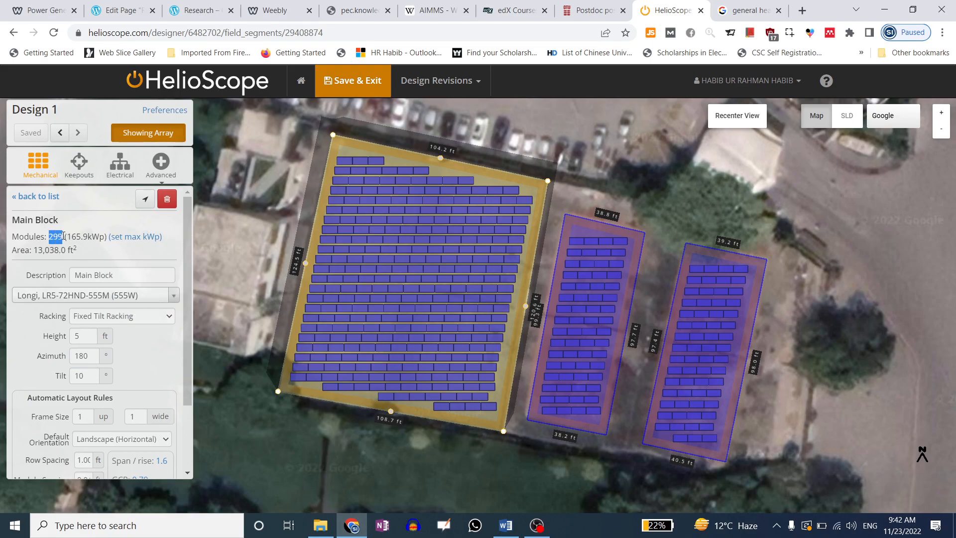
drag(66, 236, 103, 236)
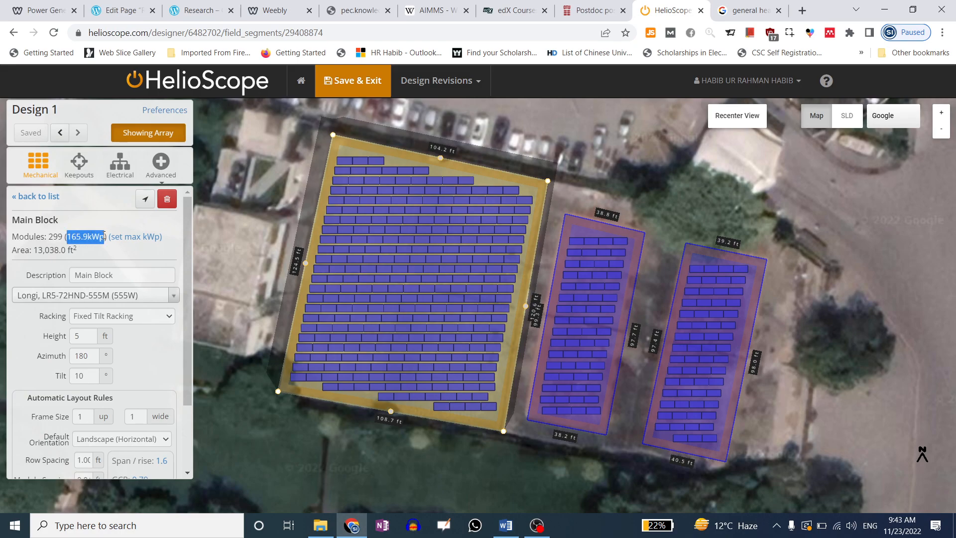
click(131, 238)
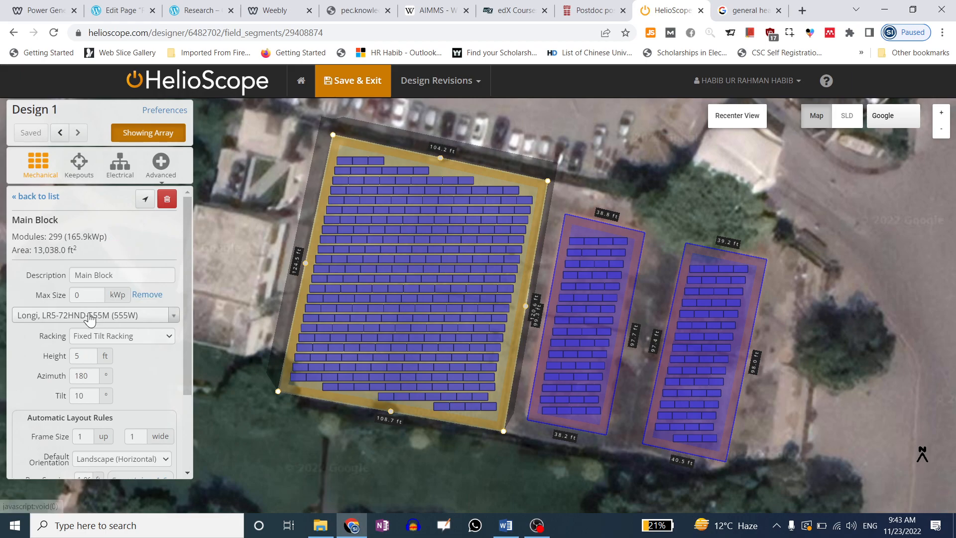
drag(90, 296, 66, 296)
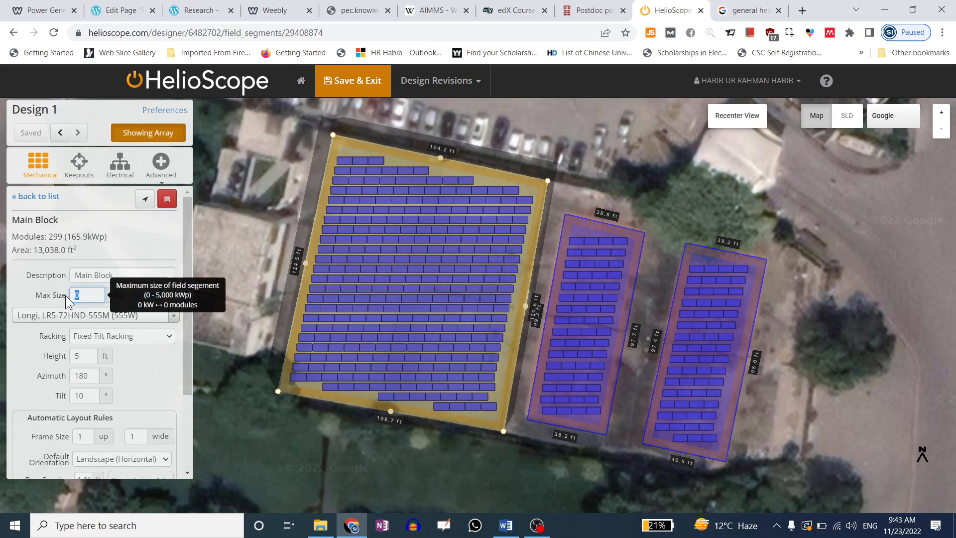
text(50)
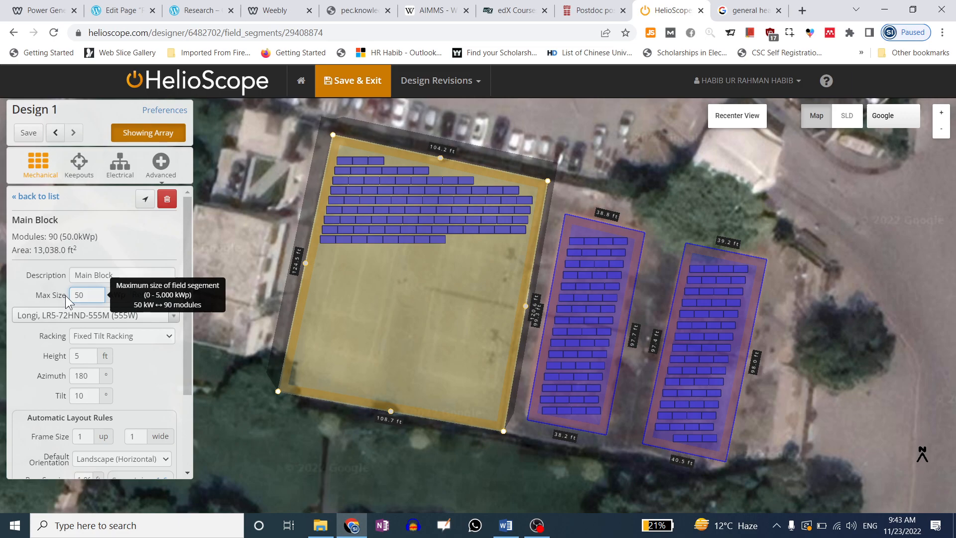
click(26, 283)
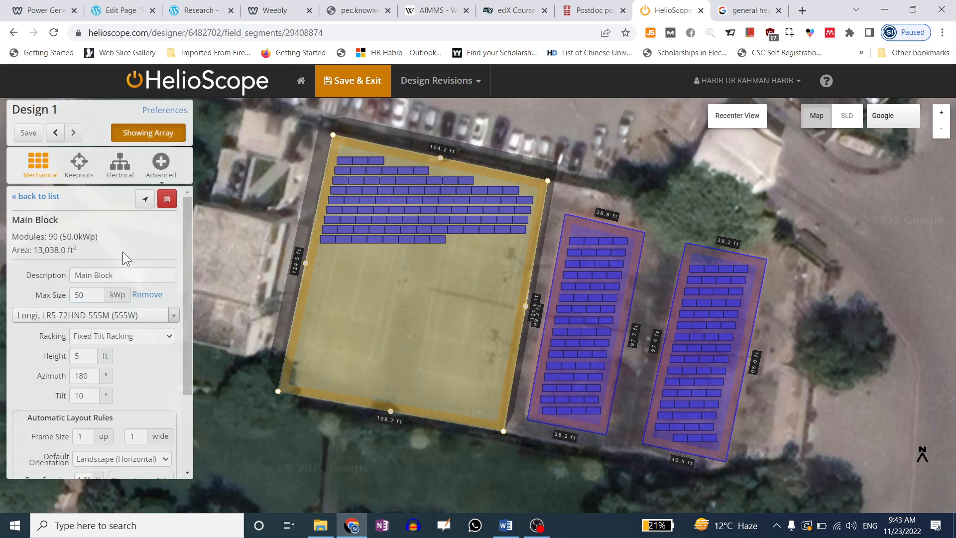
double_click(79, 296)
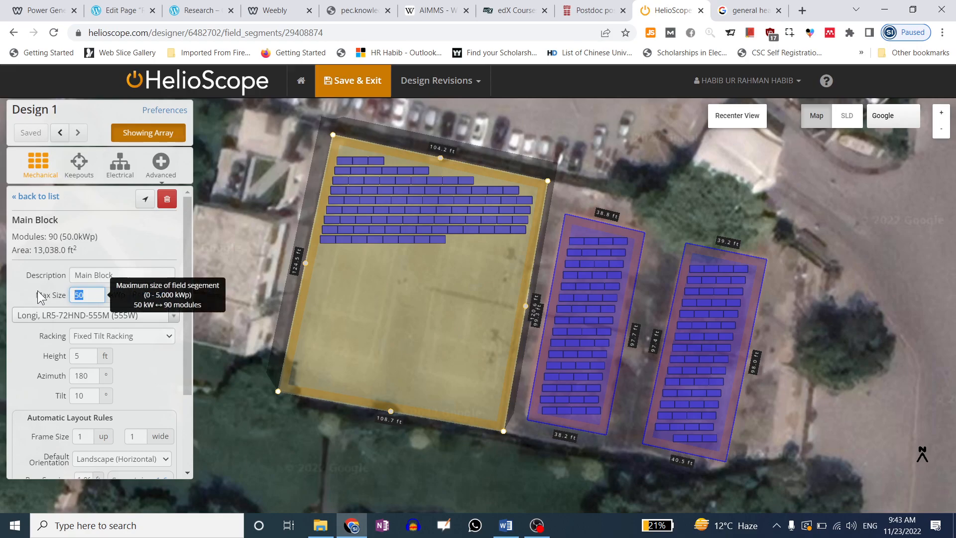
click(145, 297)
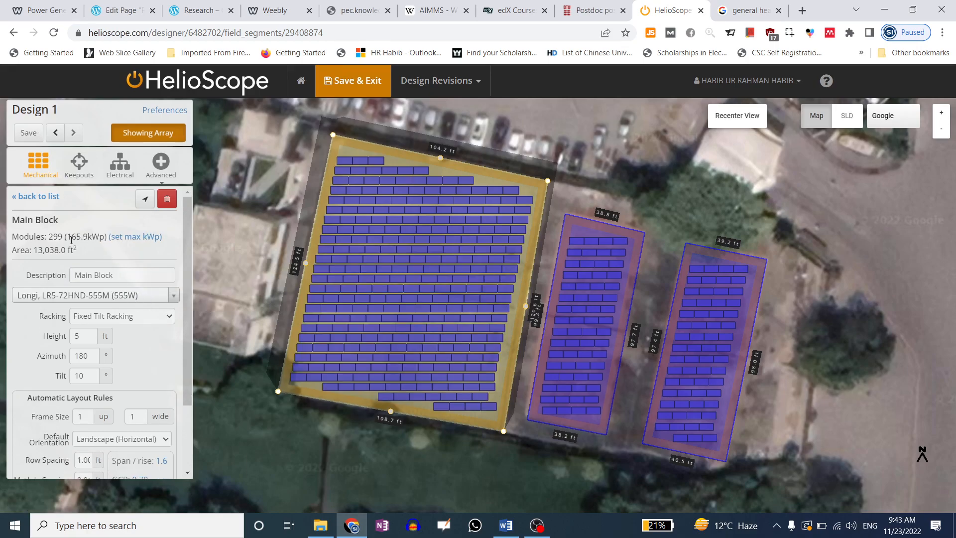
Change the Main Block azimuth from 180 to 185
double_click(87, 357)
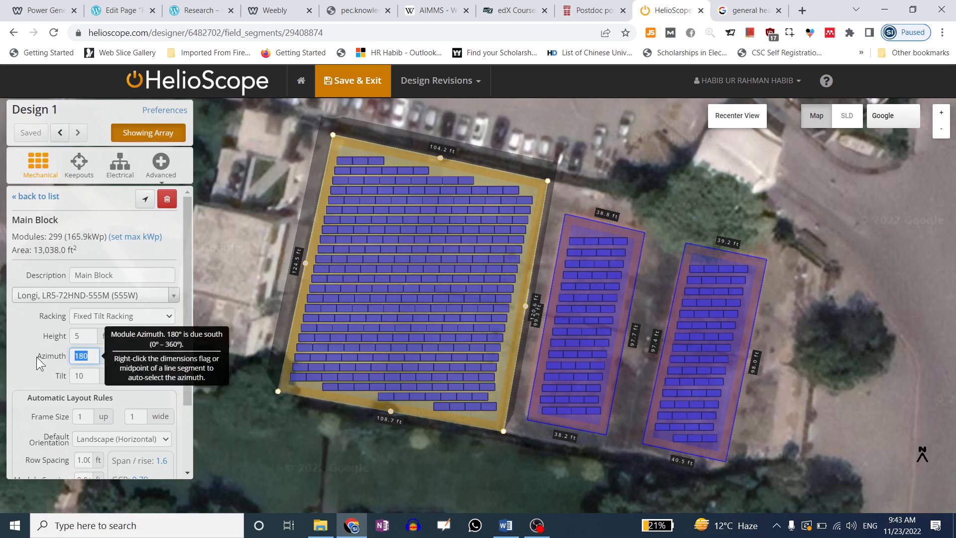
click(37, 357)
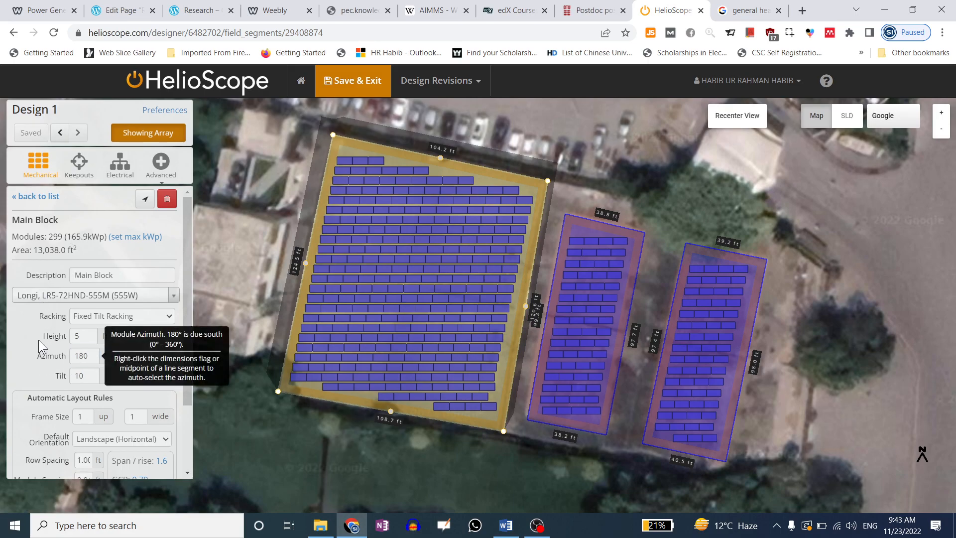
double_click(53, 238)
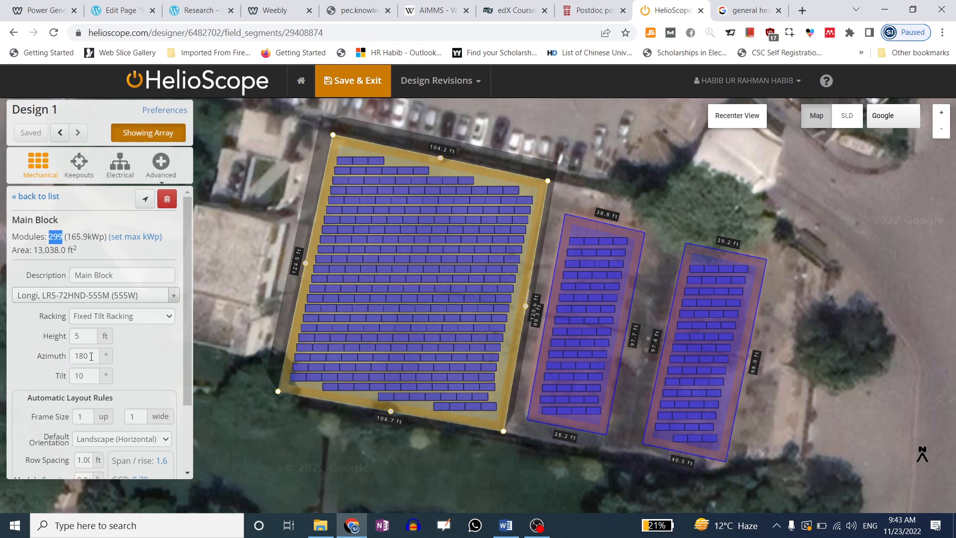
double_click(94, 356)
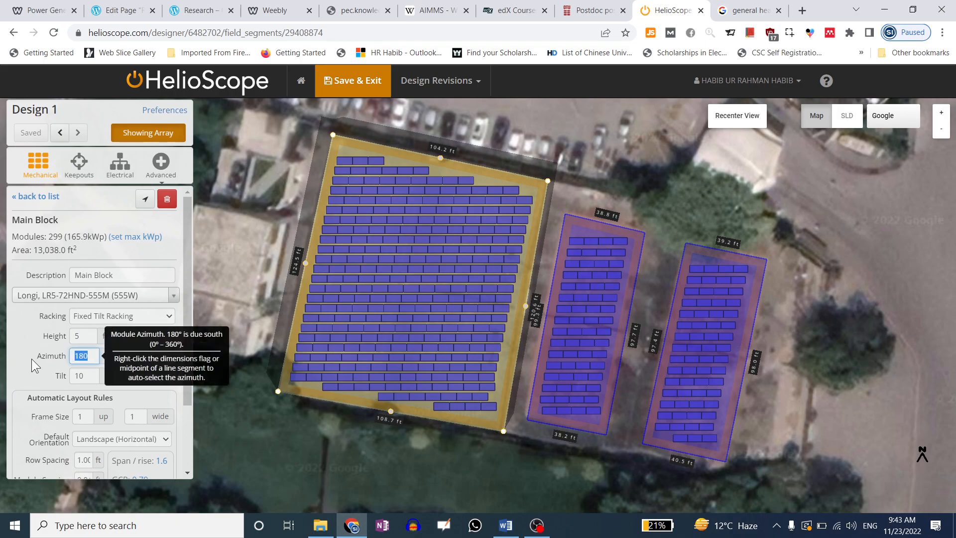
text(185)
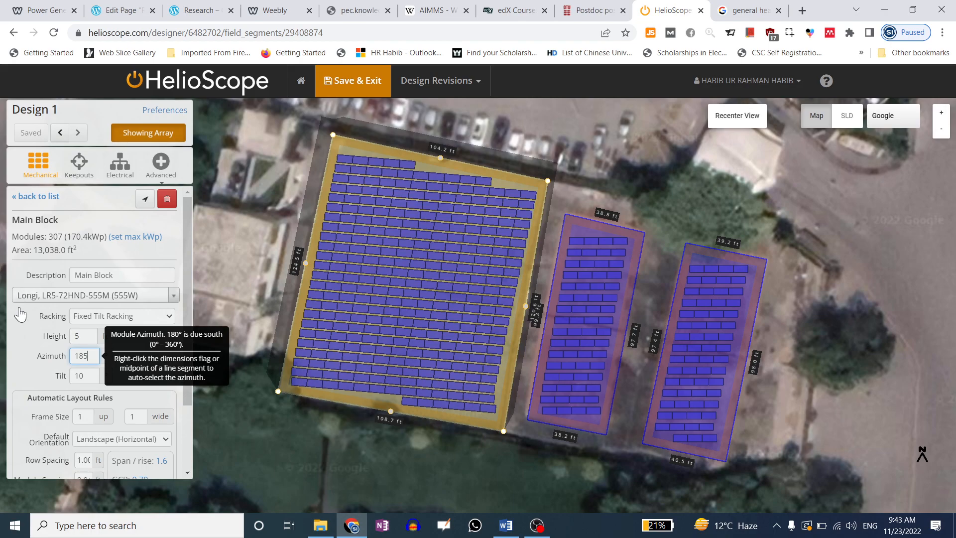
Raise the Main Block tilt from 10 to 30 degrees, refilling to 339 modules
click(19, 335)
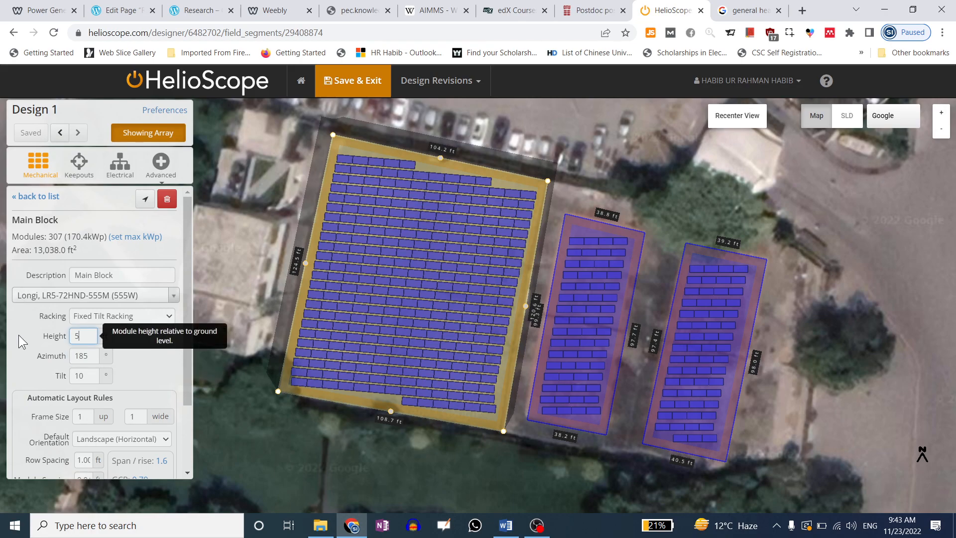
drag(86, 374, 14, 375)
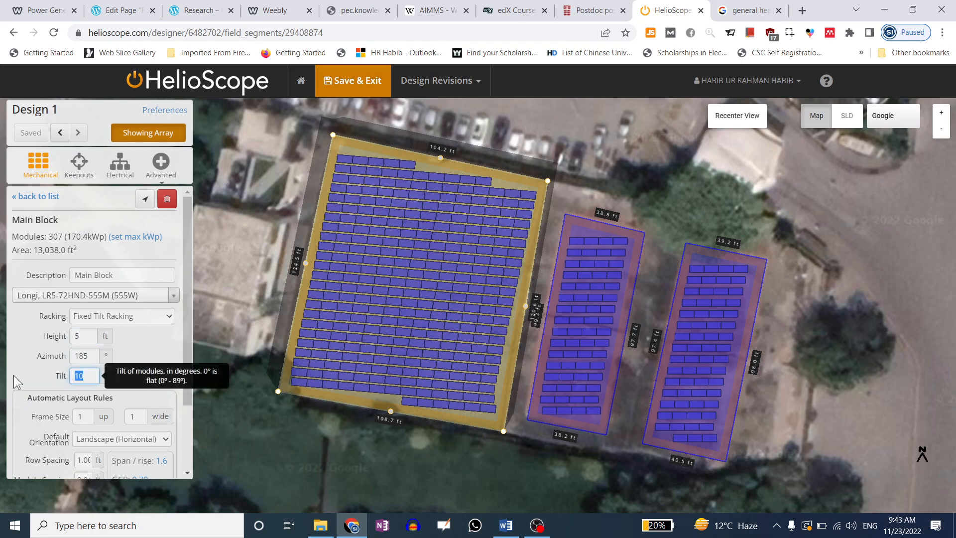
text(30)
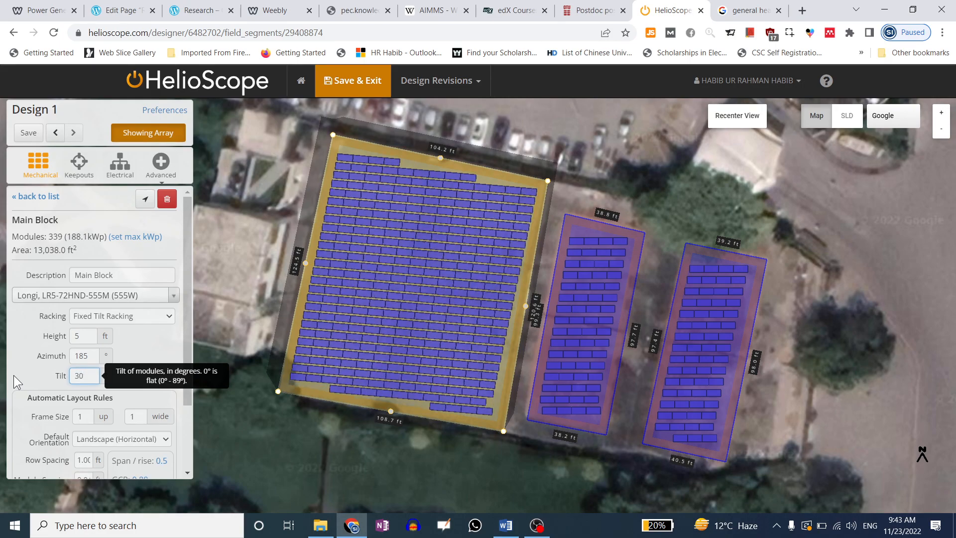
click(12, 371)
drag(357, 331, 403, 218)
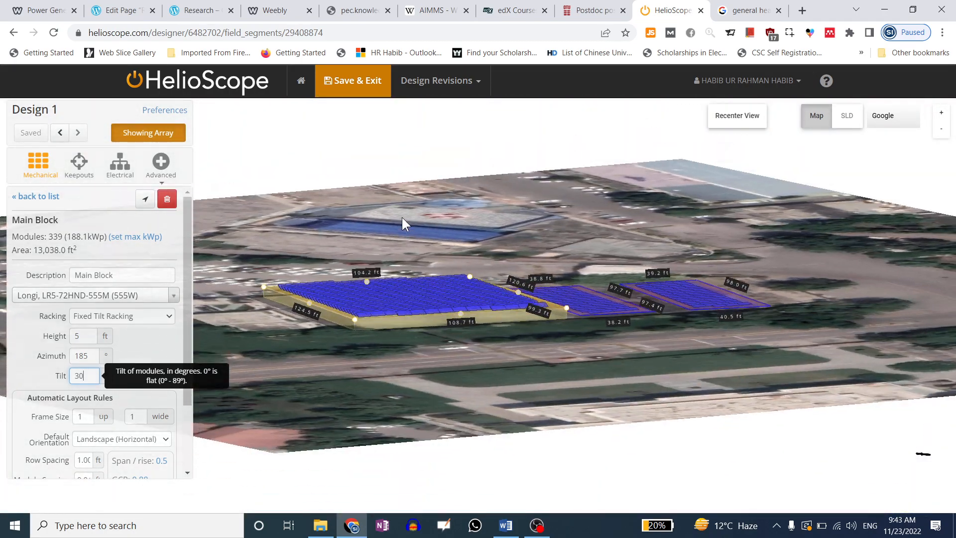
Zoom in and rotate the 3D view to face the Main Block's tilted module rows
scroll(358, 325, up, 5)
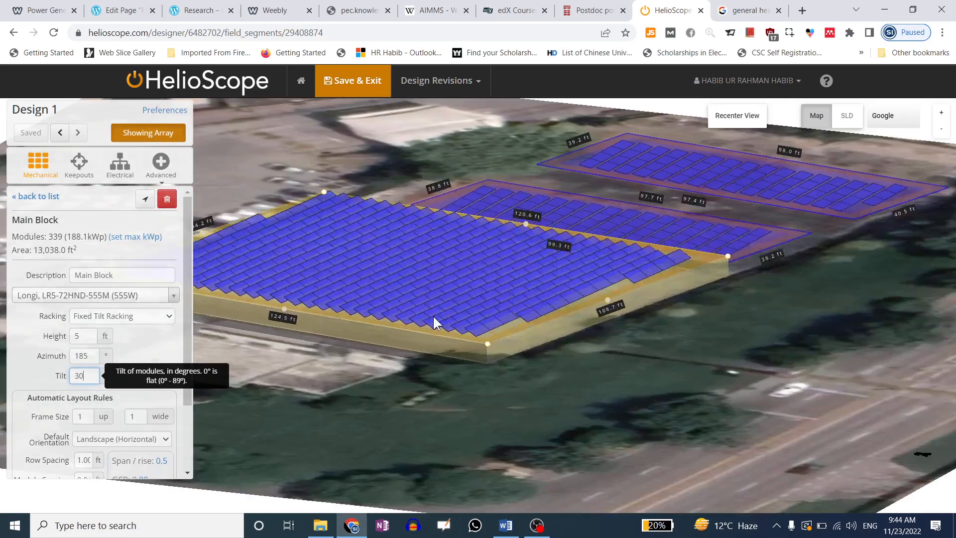
drag(433, 316, 466, 315)
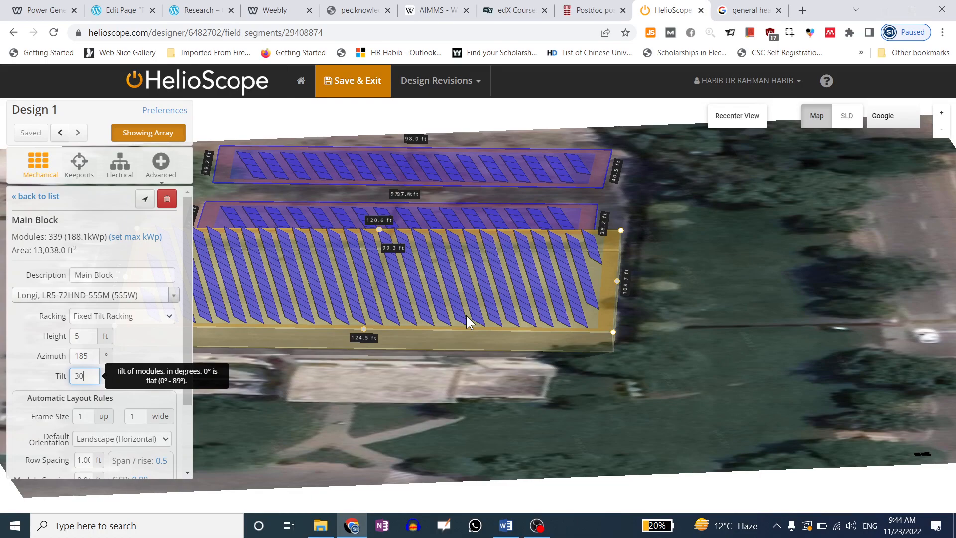
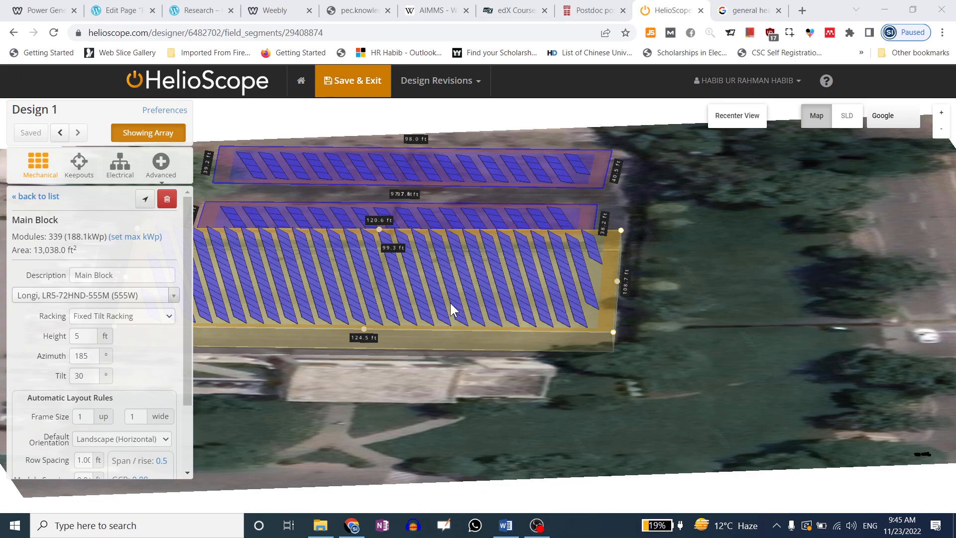
Try Main Block module heights of 50, 20 and 5 ft, finishing at 2 ft
double_click(93, 363)
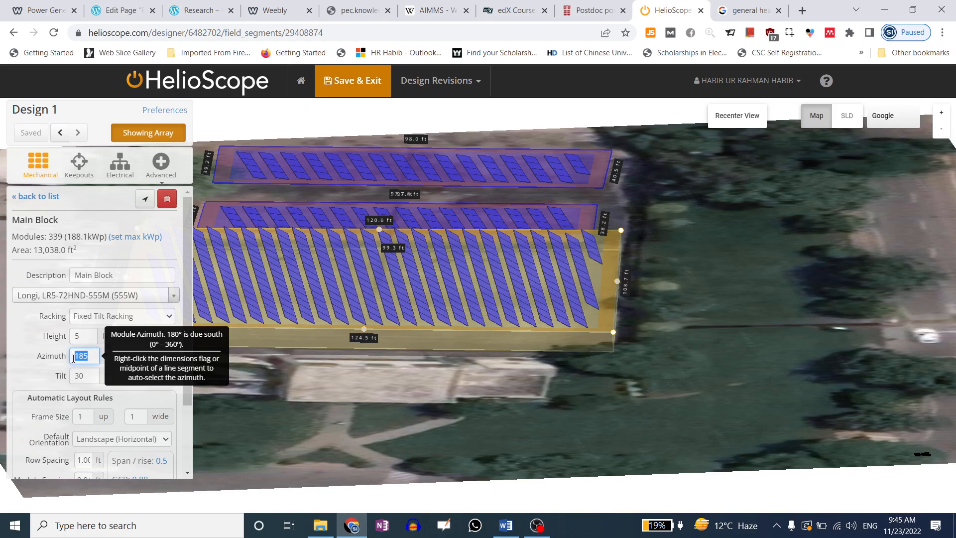
drag(280, 327, 282, 316)
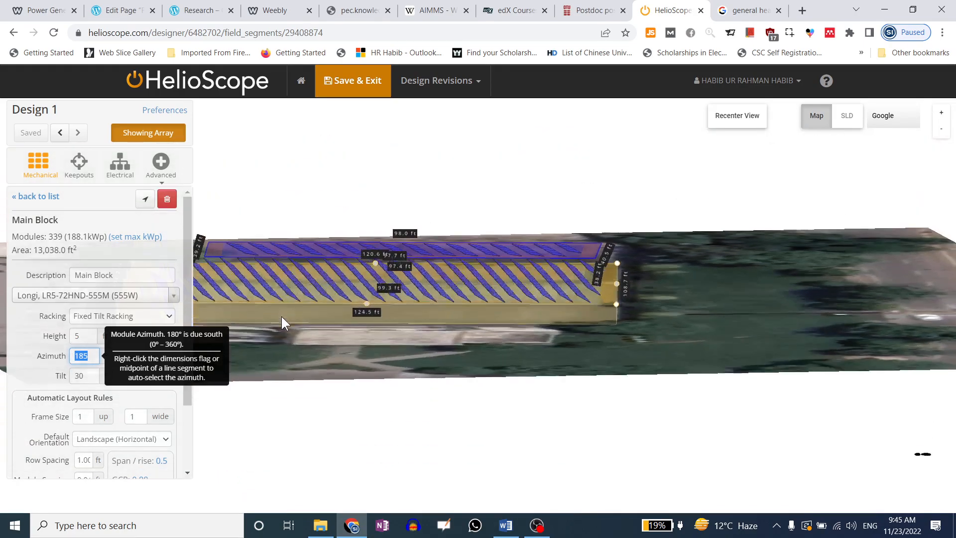
click(77, 335)
text(50)
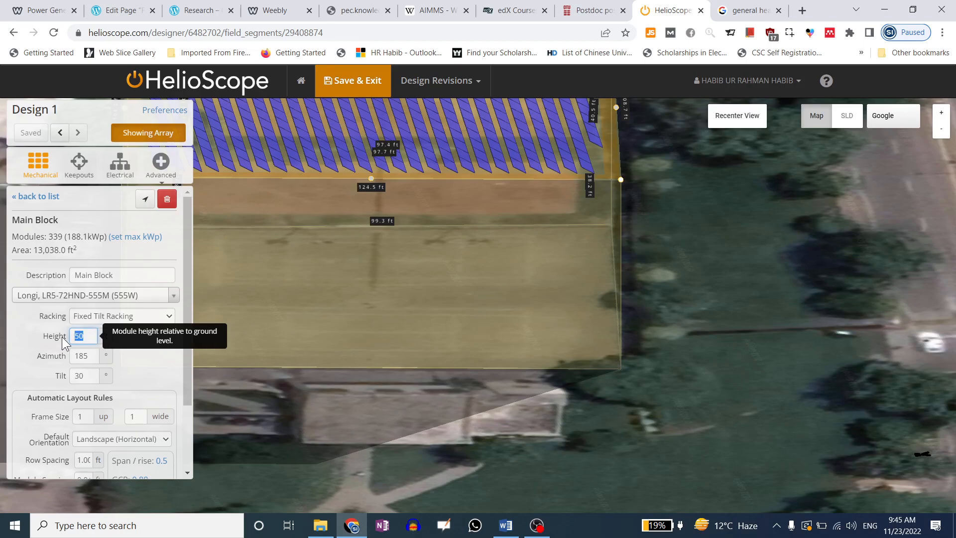
text(20)
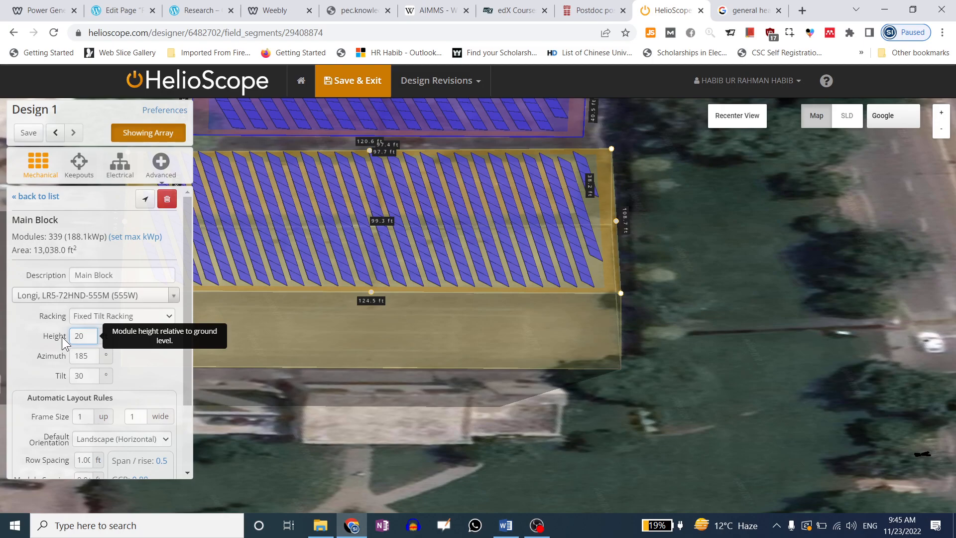
drag(90, 336, 41, 341)
text(5)
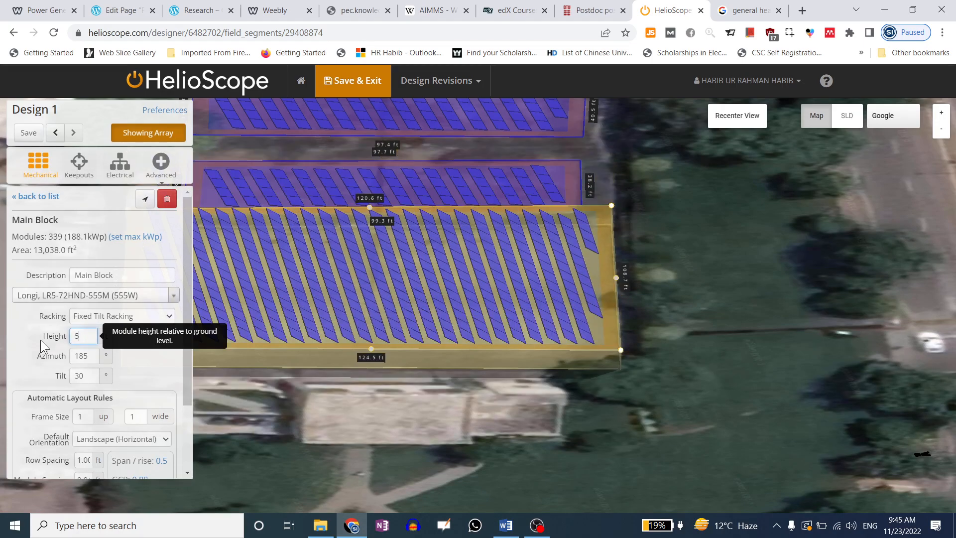
drag(81, 337, 52, 337)
text(2)
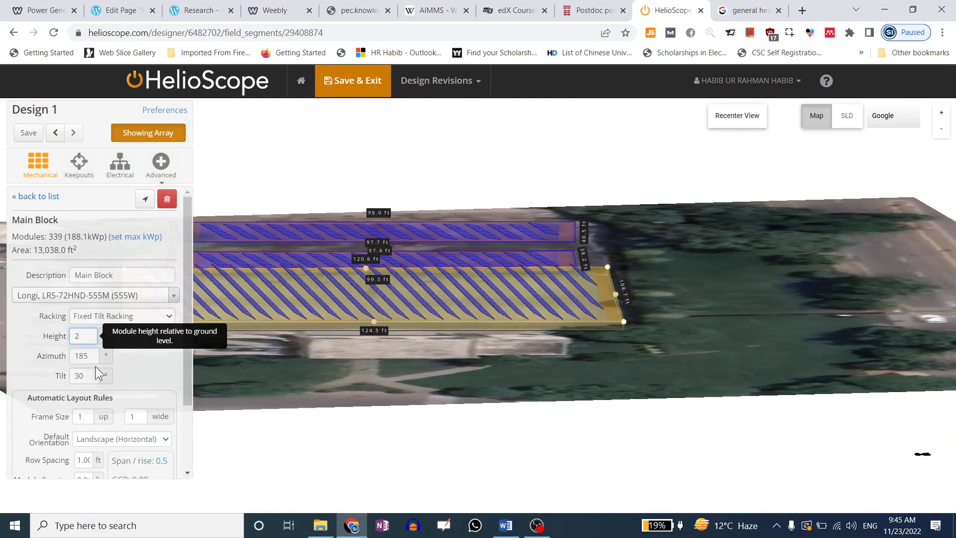
Try Main Block azimuths of 190°, 180° and 185°, then settle on 175° (330 modules)
key(Tab)
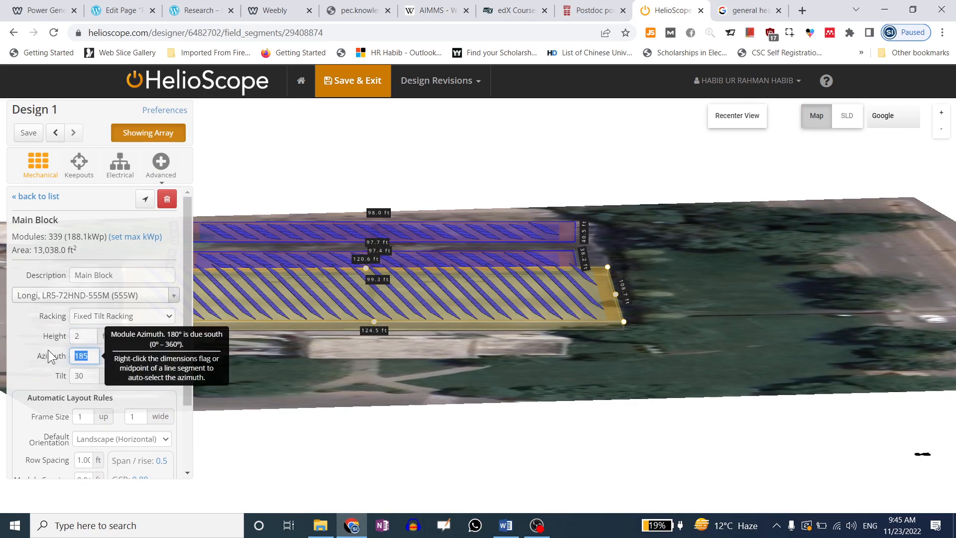
text(190)
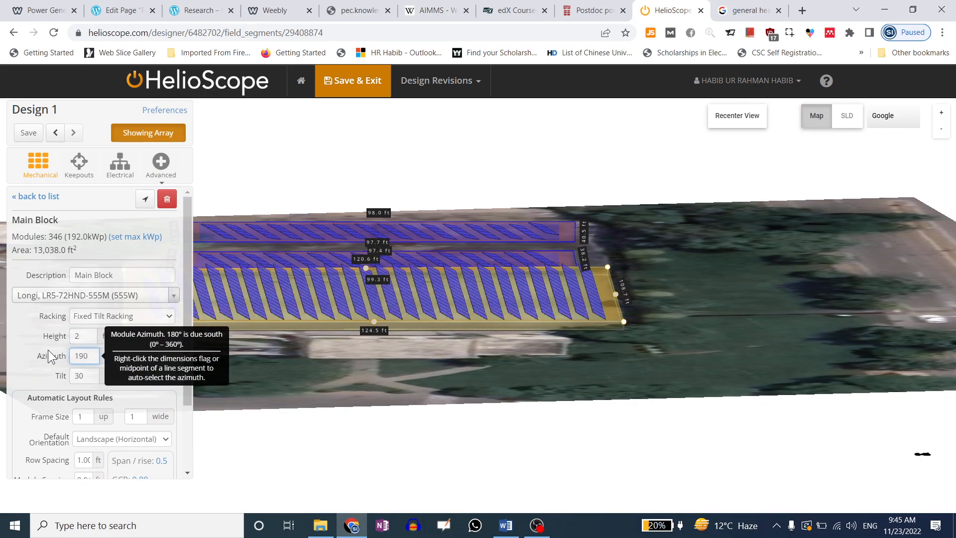
drag(89, 355, 84, 355)
text(180)
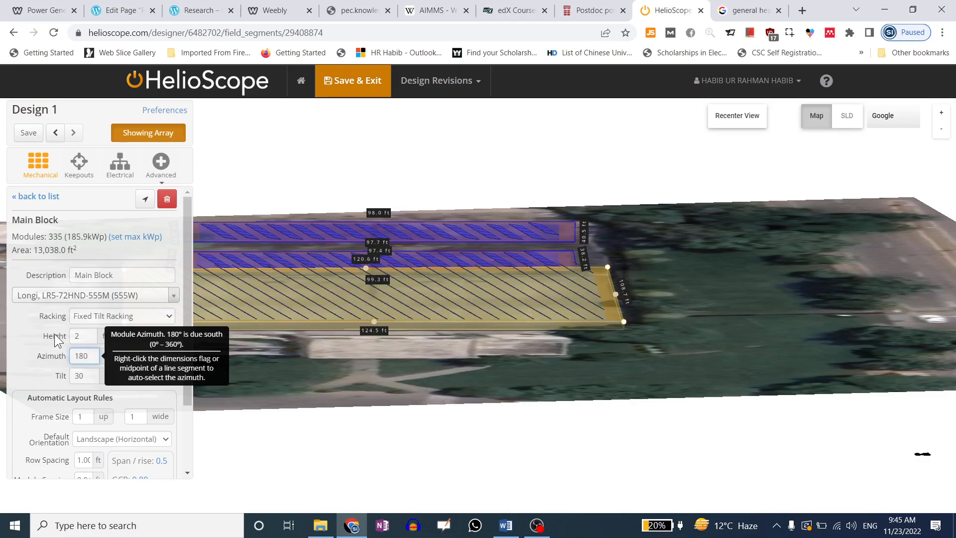
drag(482, 365, 466, 368)
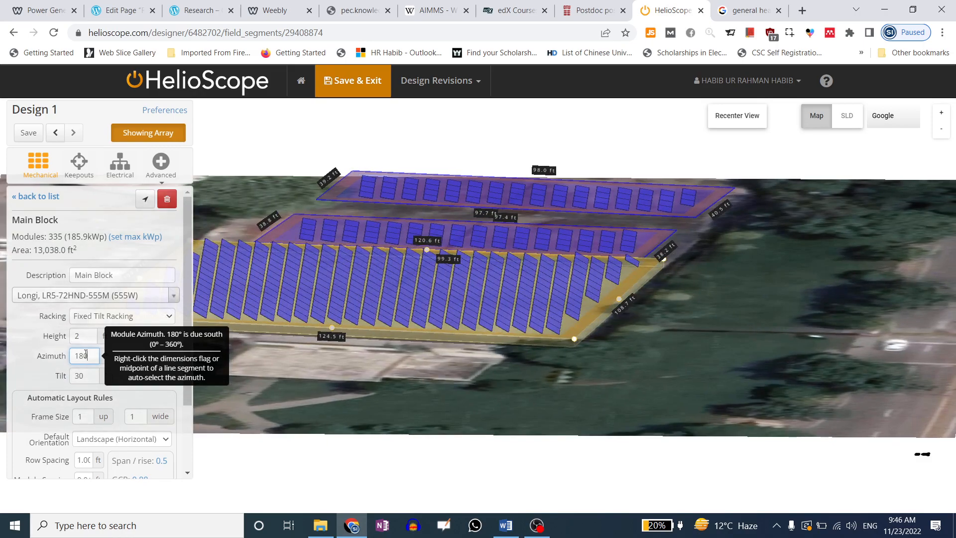
text(5)
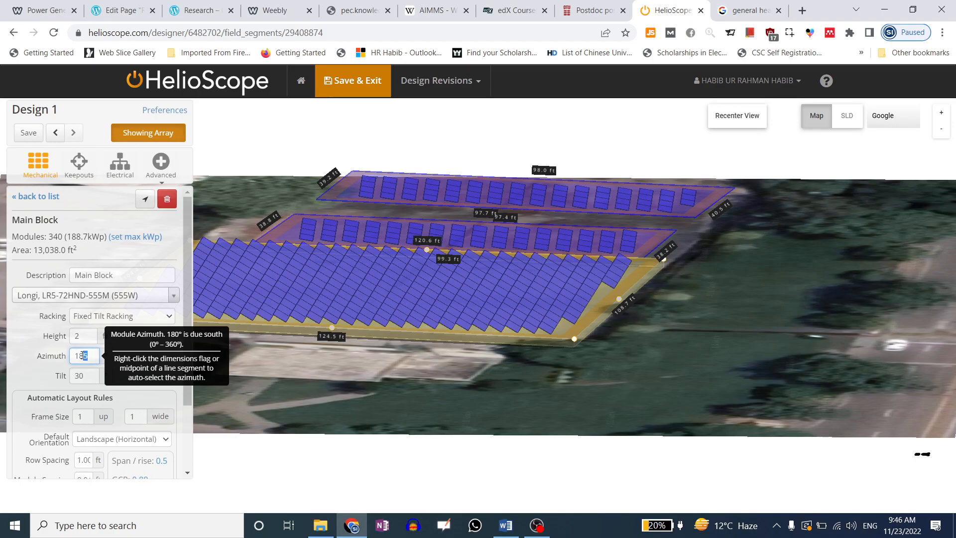
double_click(81, 355)
click(80, 356)
drag(80, 356, 84, 356)
text(7)
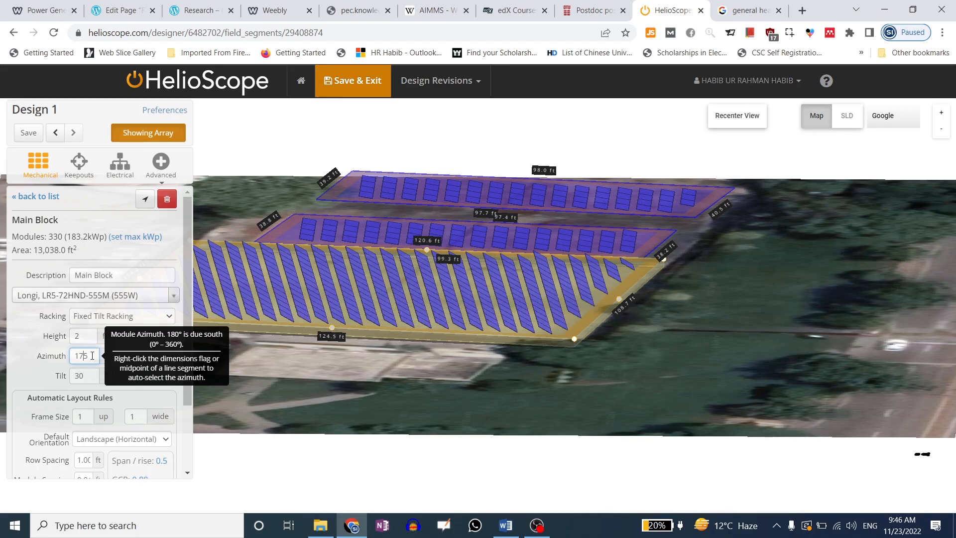
key(Tab)
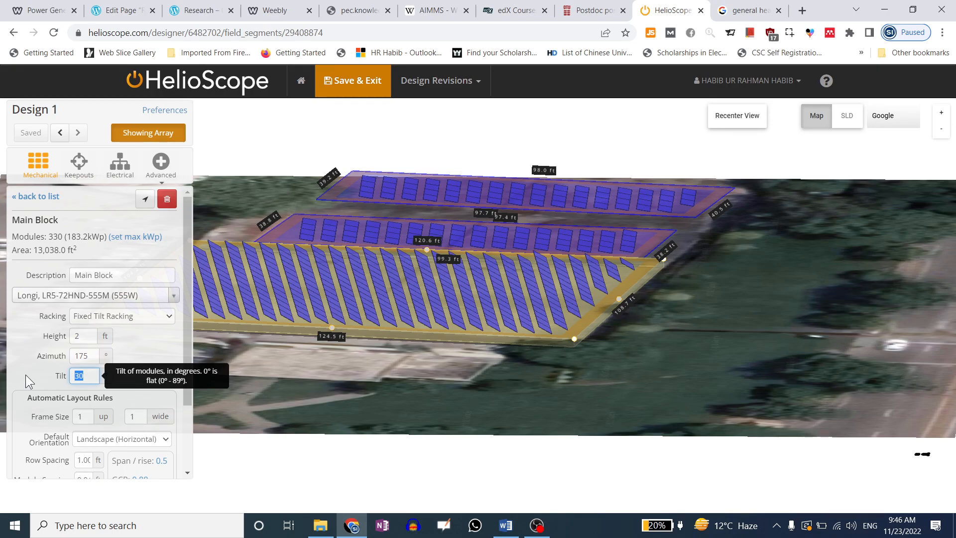
text(60)
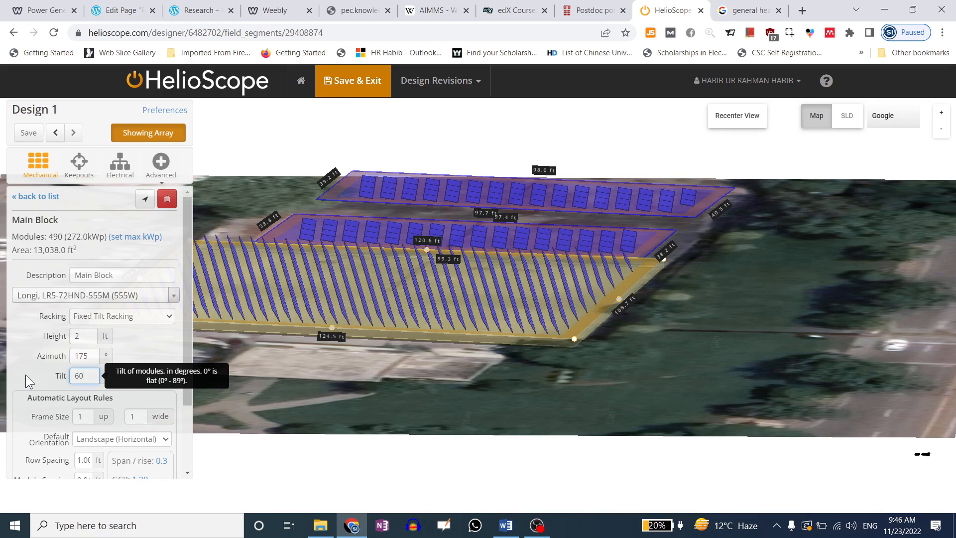
drag(86, 376, 64, 382)
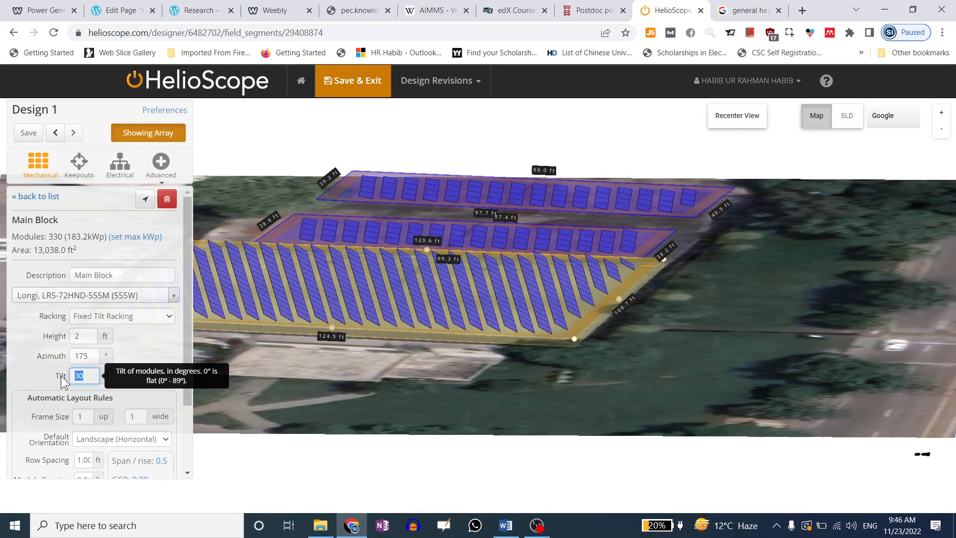
text(10)
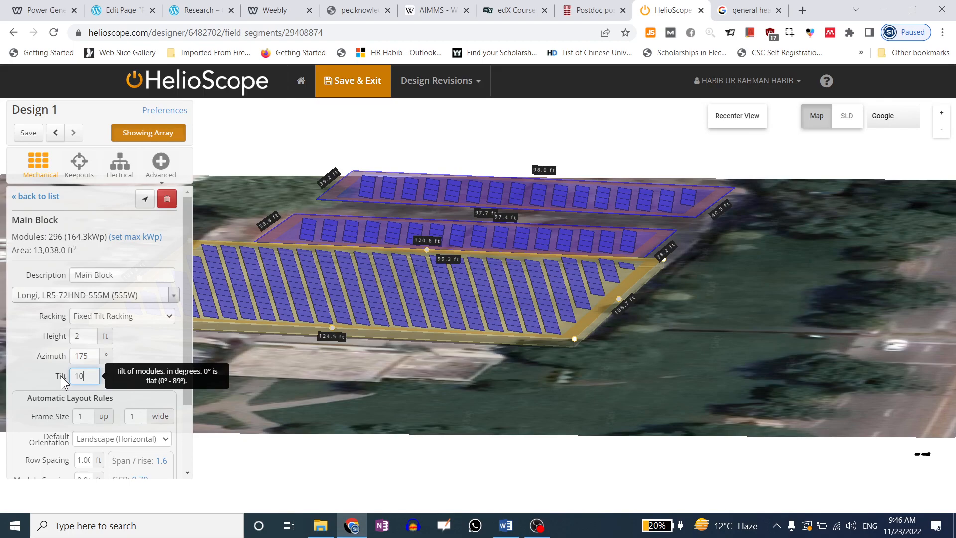
drag(85, 376, 64, 378)
text(30)
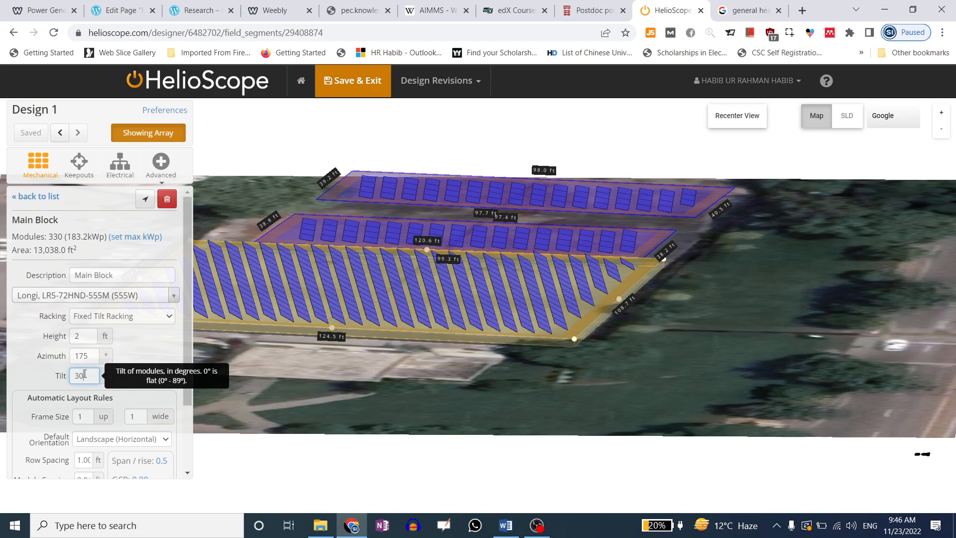
drag(90, 355, 73, 355)
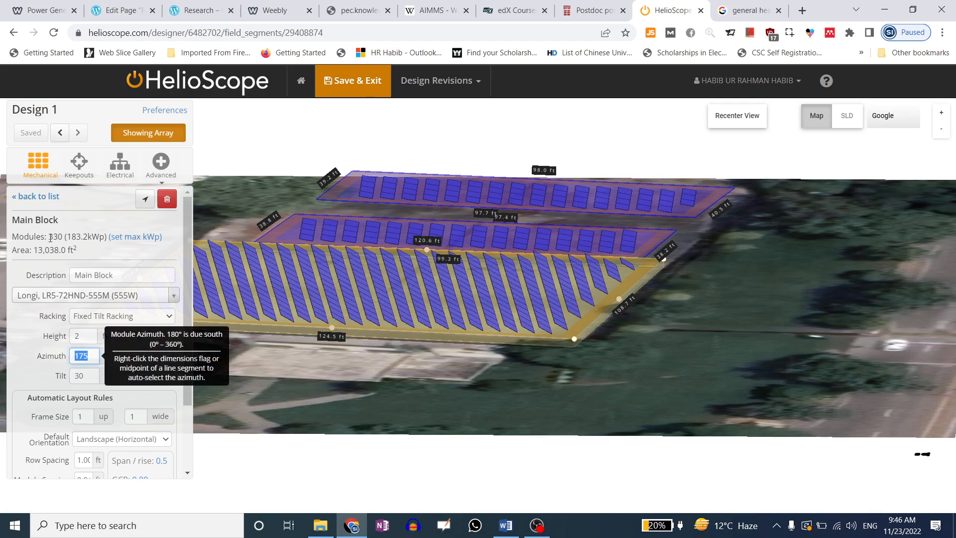
Try Main Block azimuths of 185°, 195° and 192°
click(90, 359)
drag(90, 357, 84, 356)
click(79, 356)
text(8)
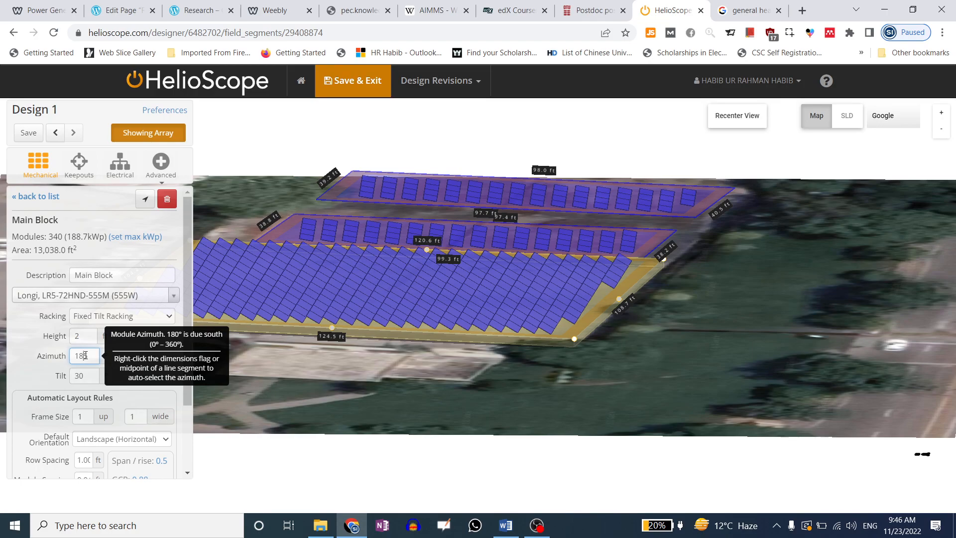
drag(80, 355, 84, 356)
text(9)
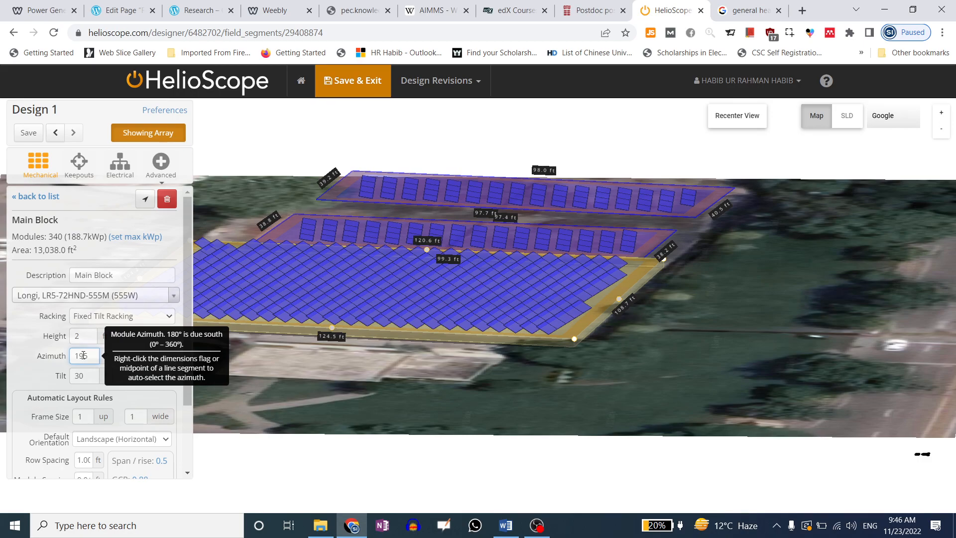
drag(88, 355, 83, 356)
text(0)
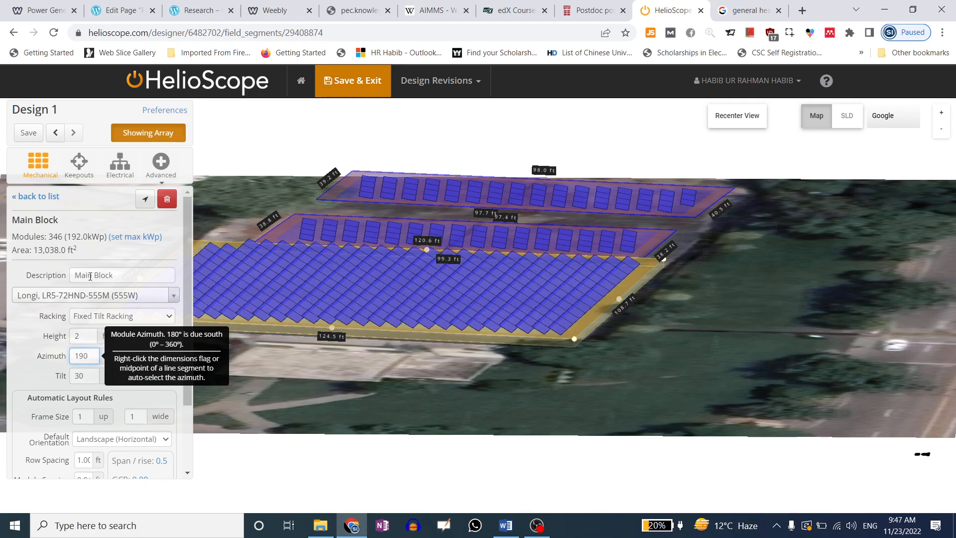
drag(91, 357, 84, 356)
text(2)
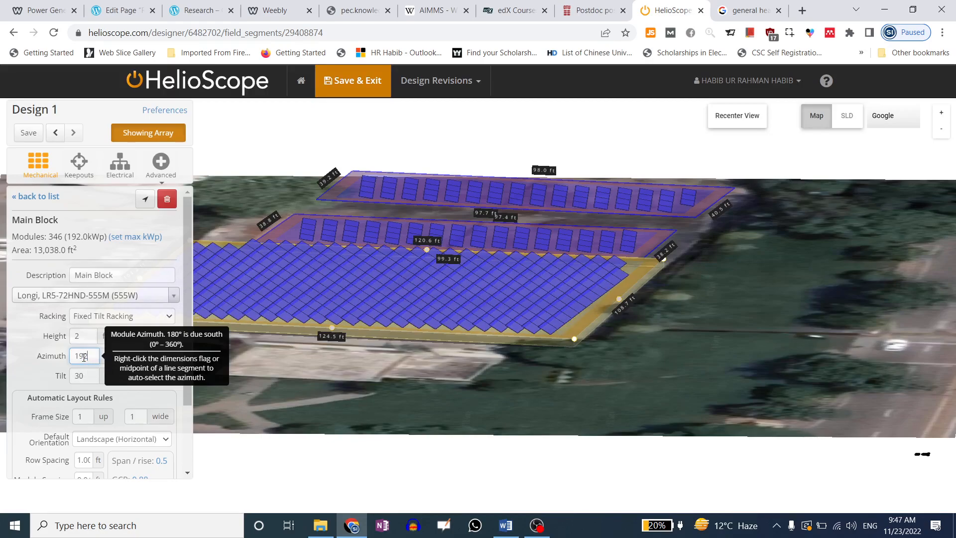
Compare azimuths of 188° and 189°, then set the azimuth to 190° (346 modules)
drag(89, 356, 84, 356)
key(BackSpace)
key(BackSpace)
text(8)
drag(89, 356, 86, 356)
text(9)
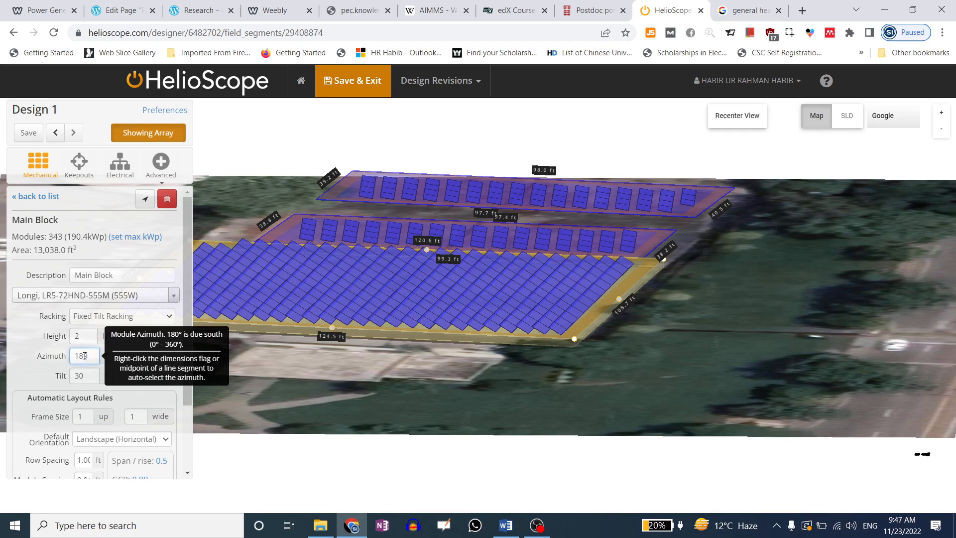
drag(87, 356, 80, 356)
text(80)
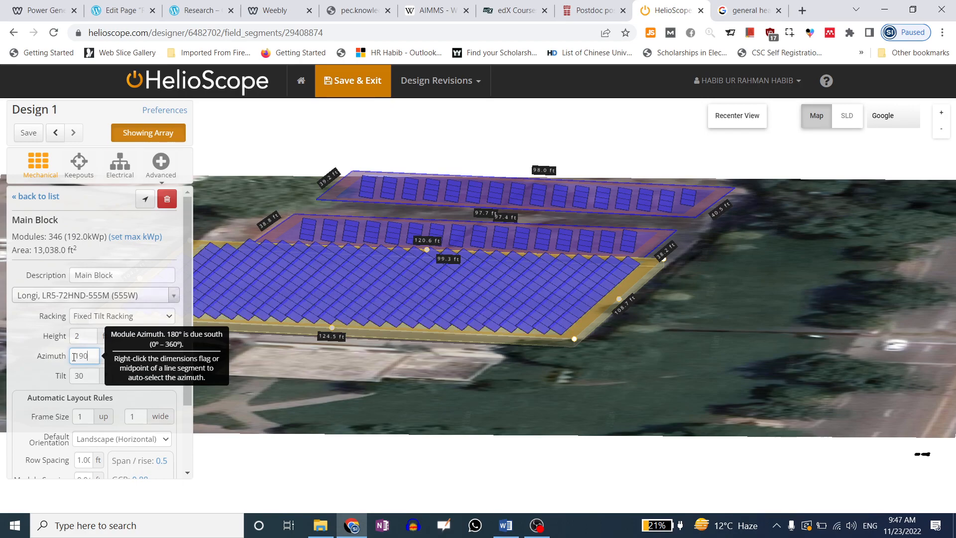
drag(83, 376, 61, 380)
click(40, 380)
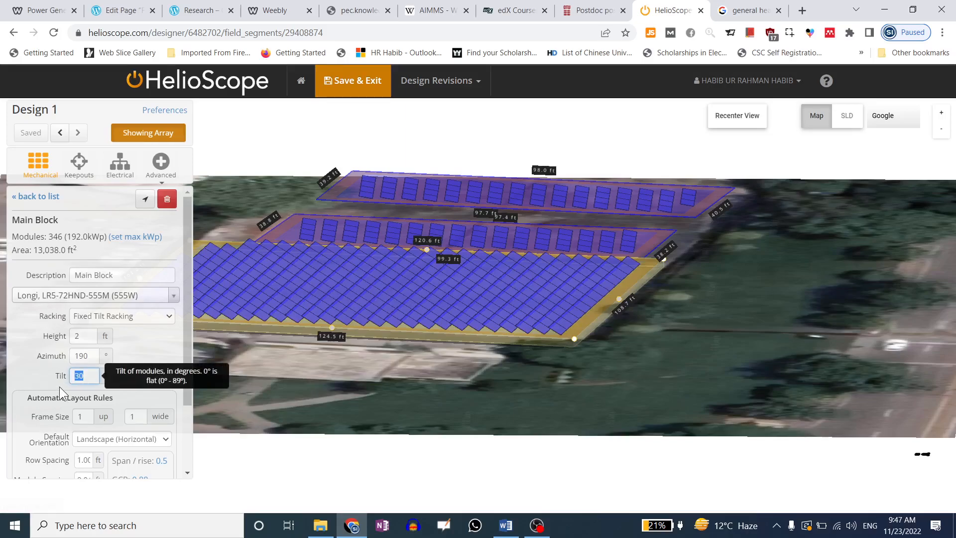
Try Main Block tilts of 10°, 30°, 35° and 40°
text(10)
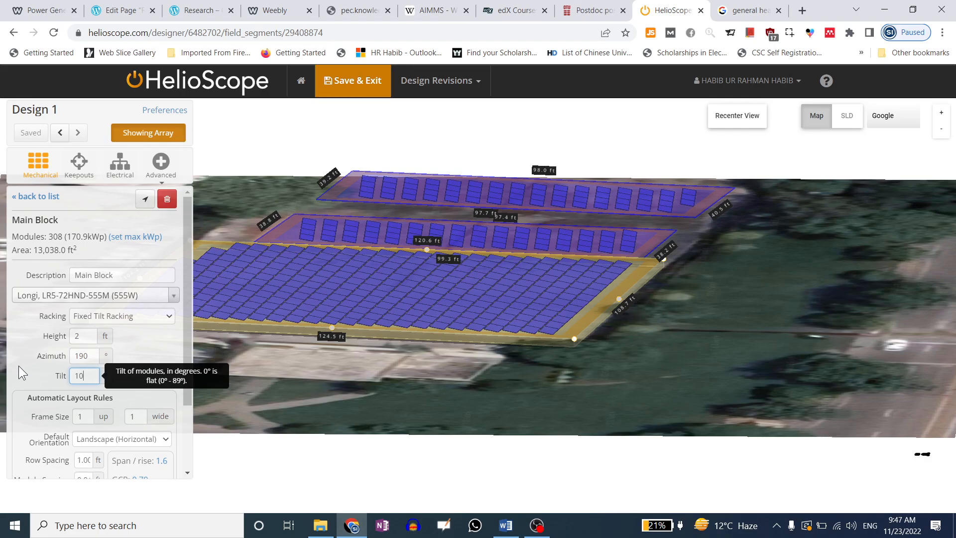
key(BackSpace)
key(BackSpace)
text(30)
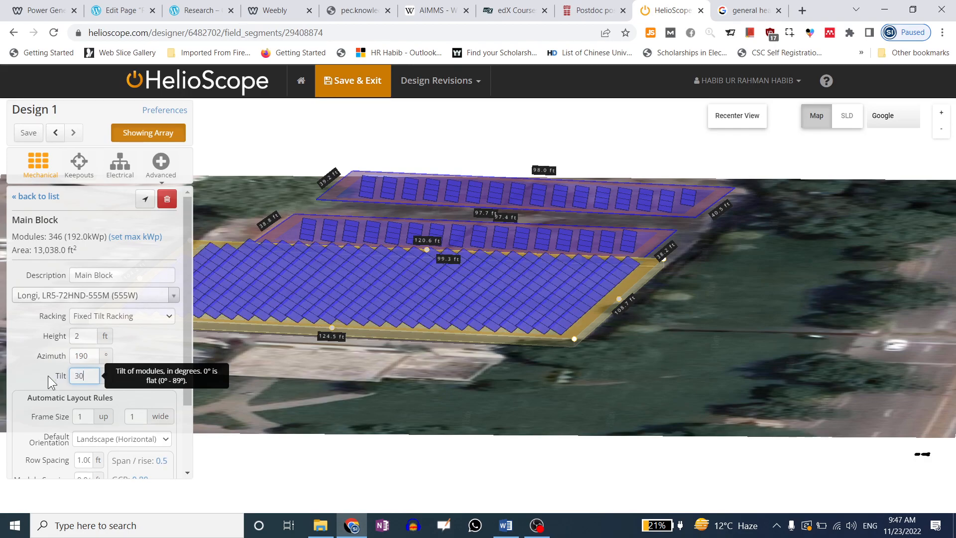
double_click(68, 375)
text(35)
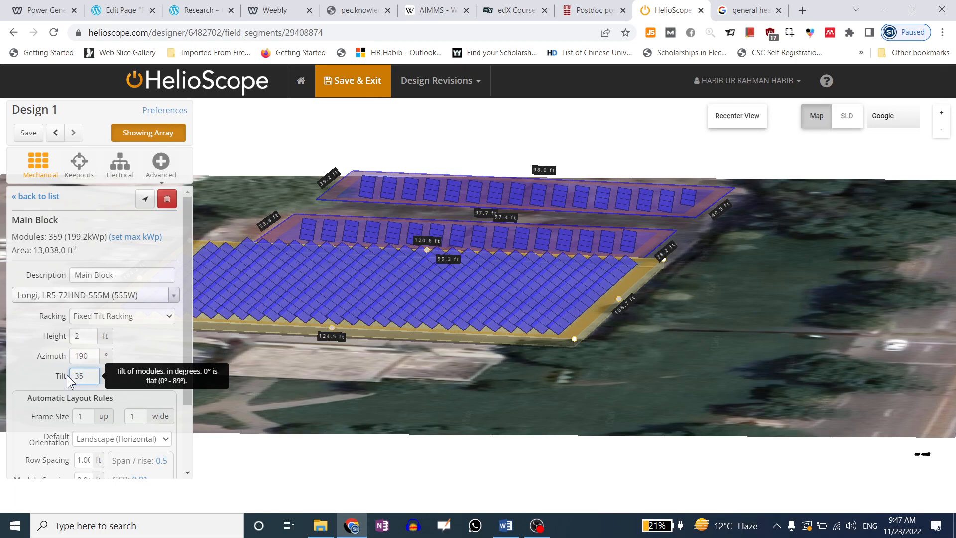
double_click(69, 376)
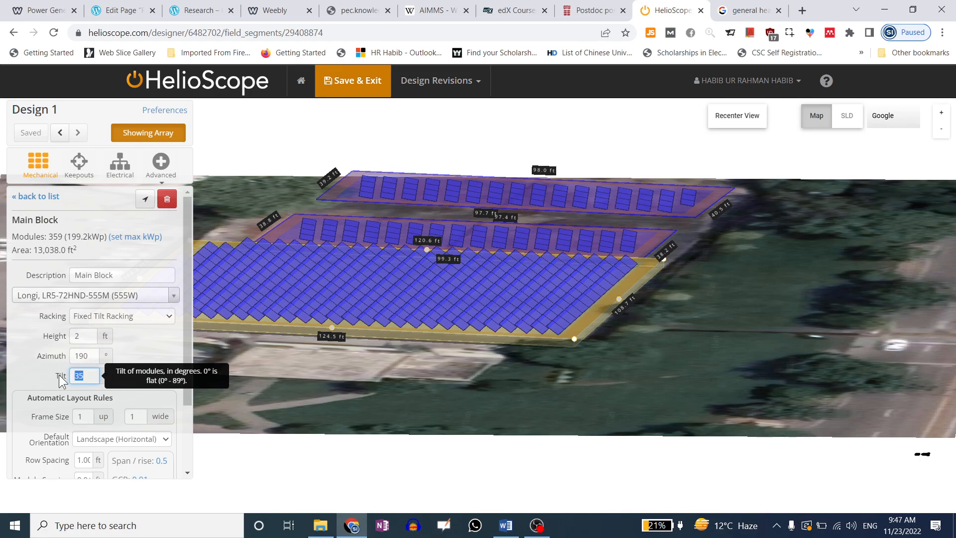
text(40)
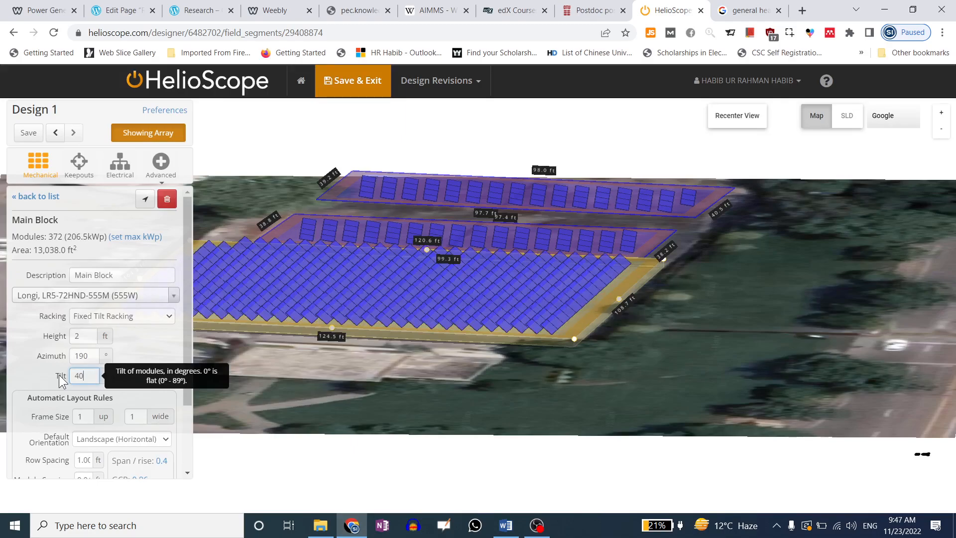
Compare 45°, 50° and 60° tilts, then settle on a 30° tilt with 346 modules
double_click(60, 380)
text(45)
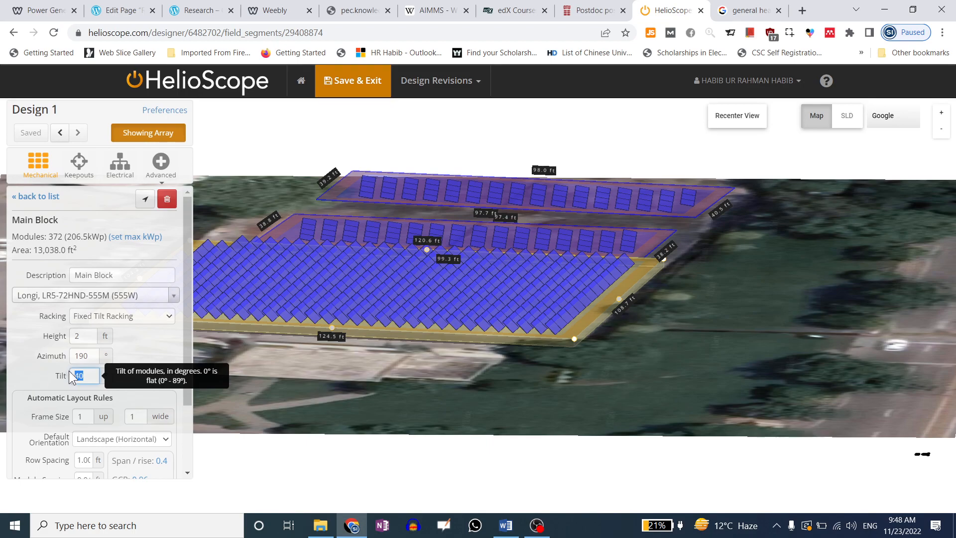
text(45)
text(50)
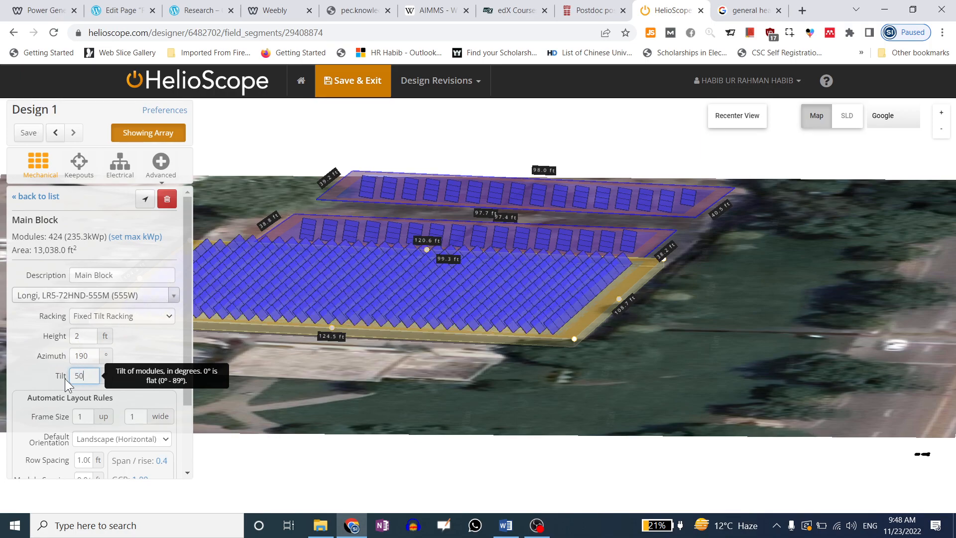
key(ctrl+a)
text(60)
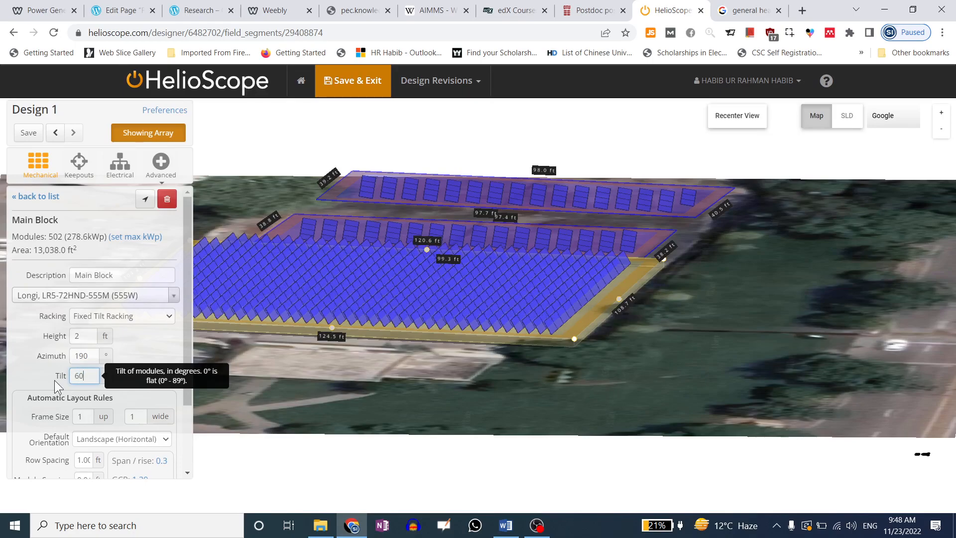
key(shift+Left)
key(shift+Left)
text(30)
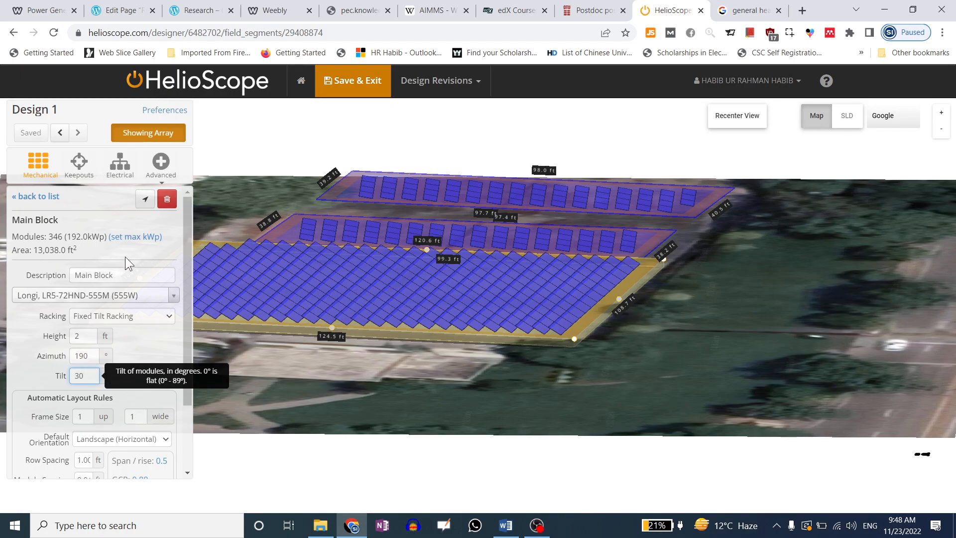
click(25, 361)
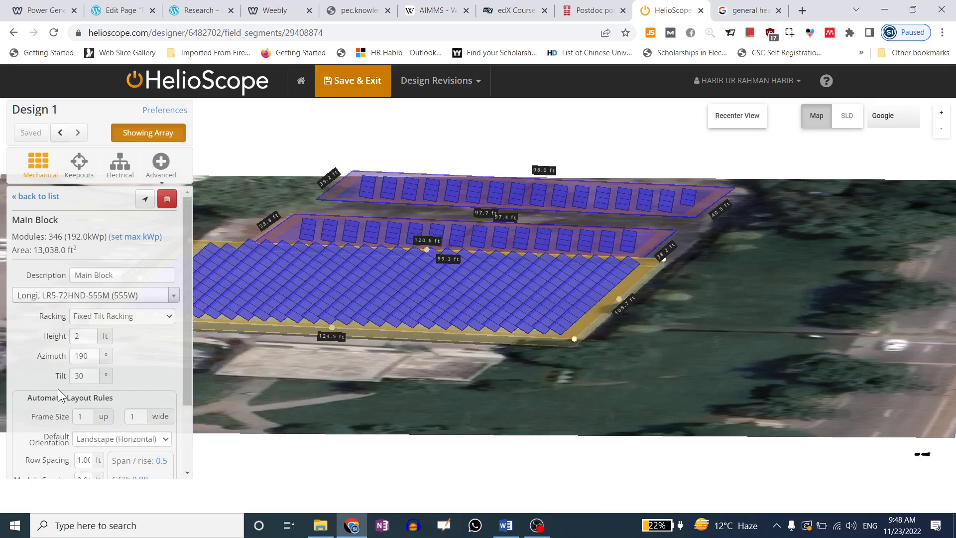
scroll(91, 345, down, 1)
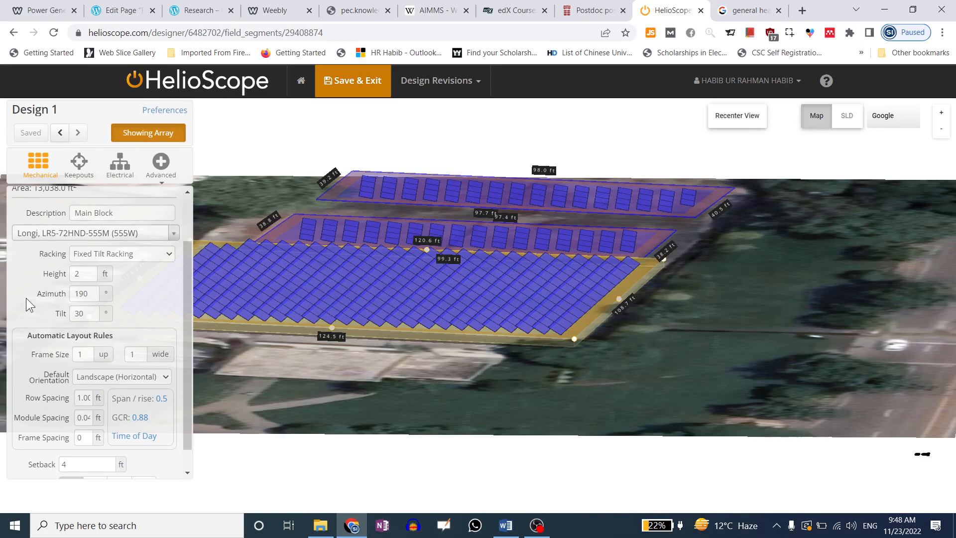
scroll(28, 315, up, 1)
scroll(28, 315, up, 1)
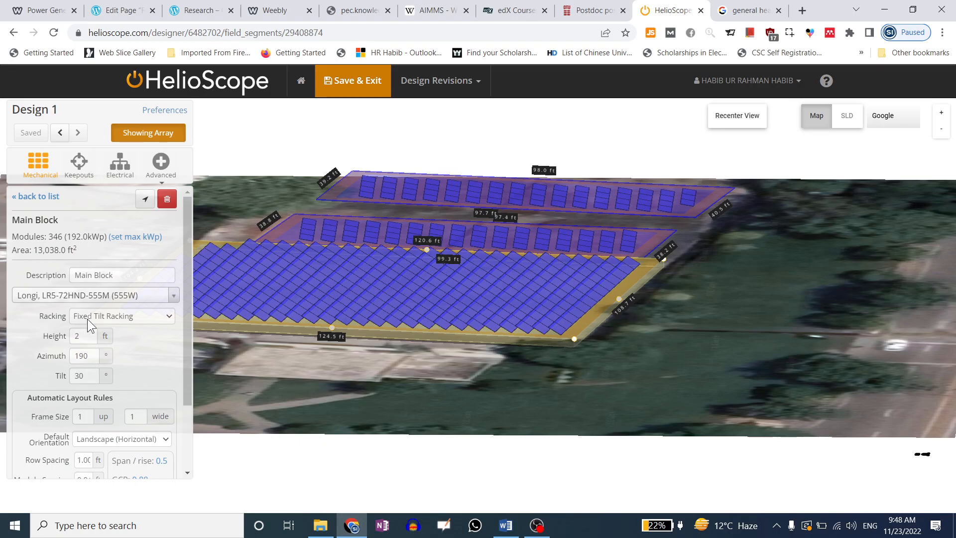
scroll(88, 319, down, 2)
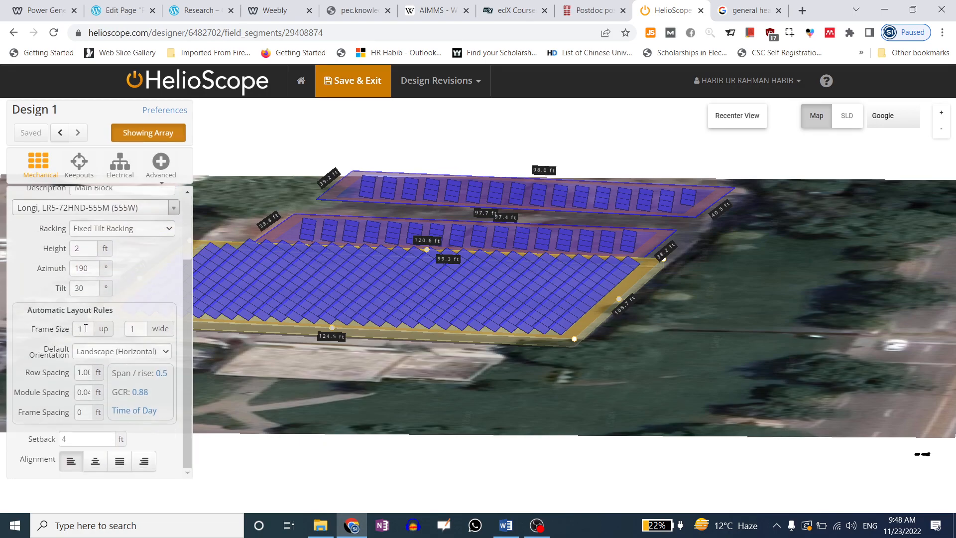
drag(458, 307, 638, 215)
Recenter to a top-down view and try racking frames 4 modules up, then 8 up
click(737, 117)
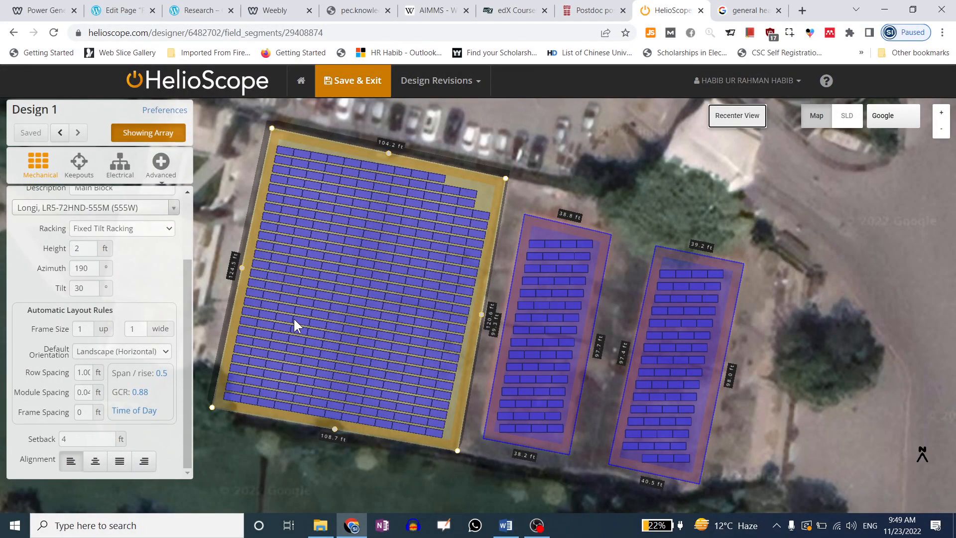
click(92, 336)
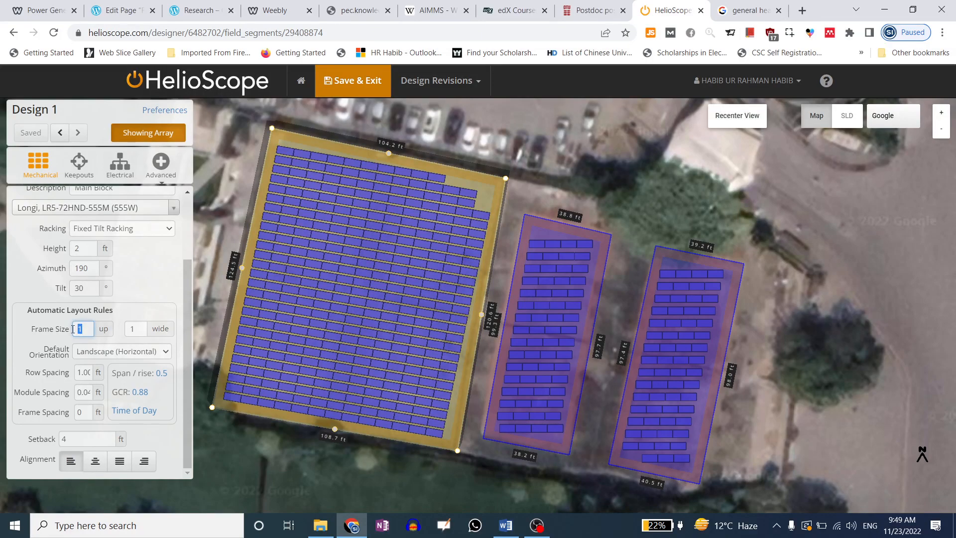
double_click(86, 336)
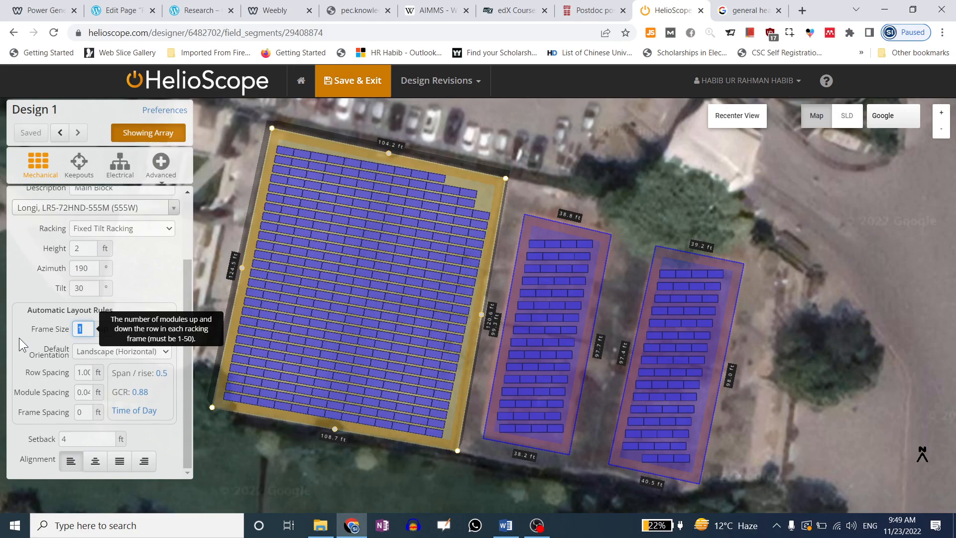
text(4)
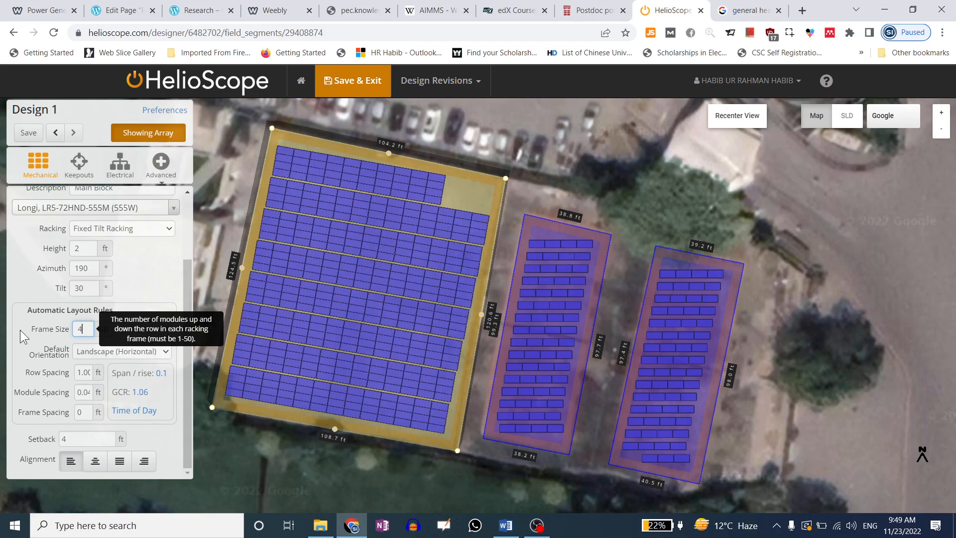
click(158, 280)
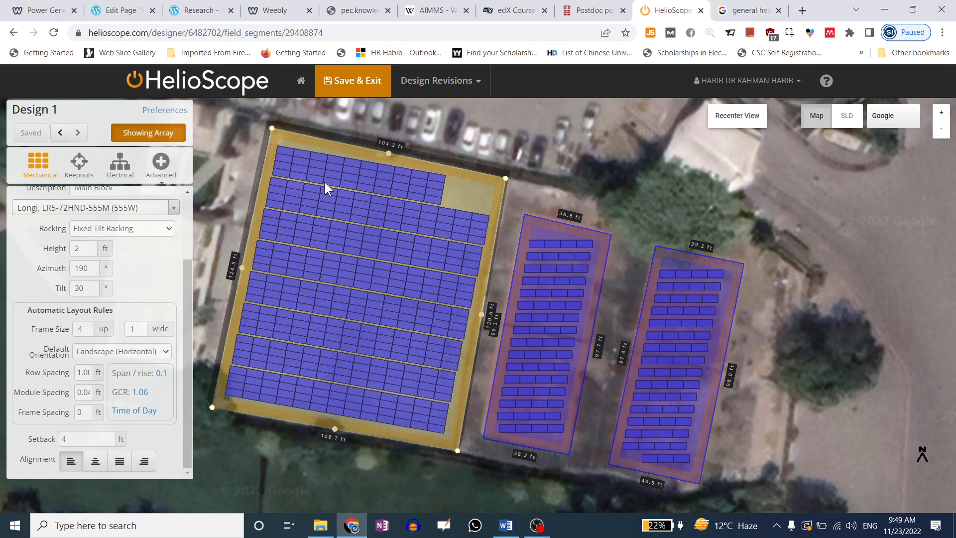
double_click(88, 335)
text(60)
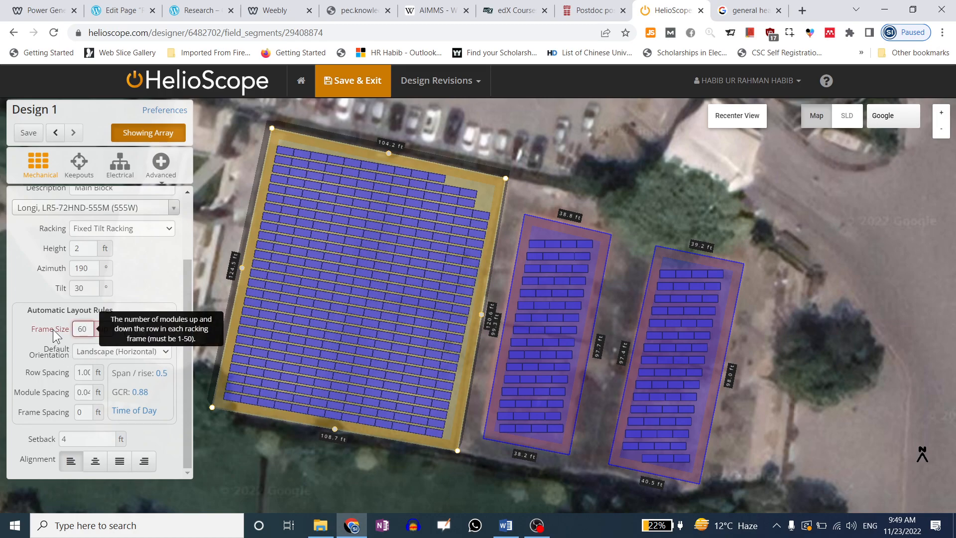
double_click(79, 329)
text(8)
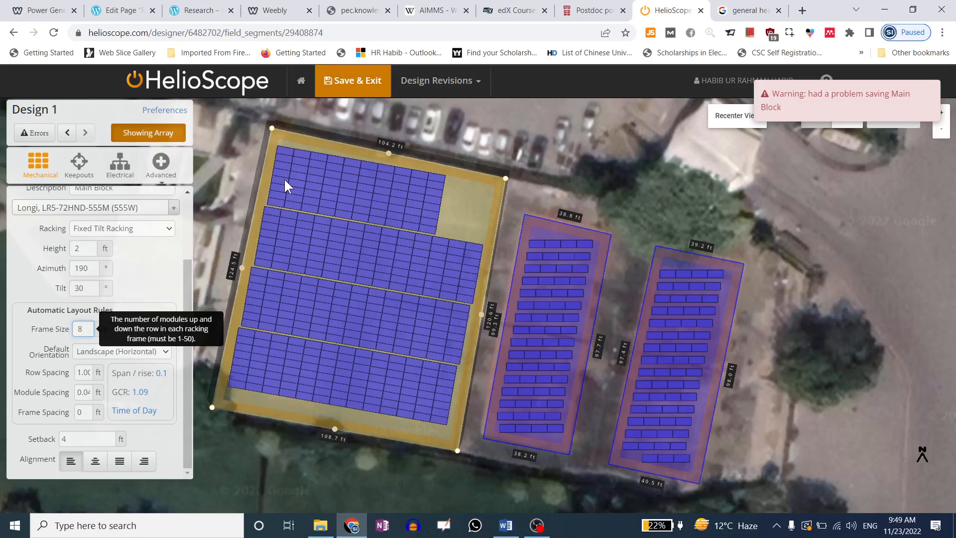
click(84, 288)
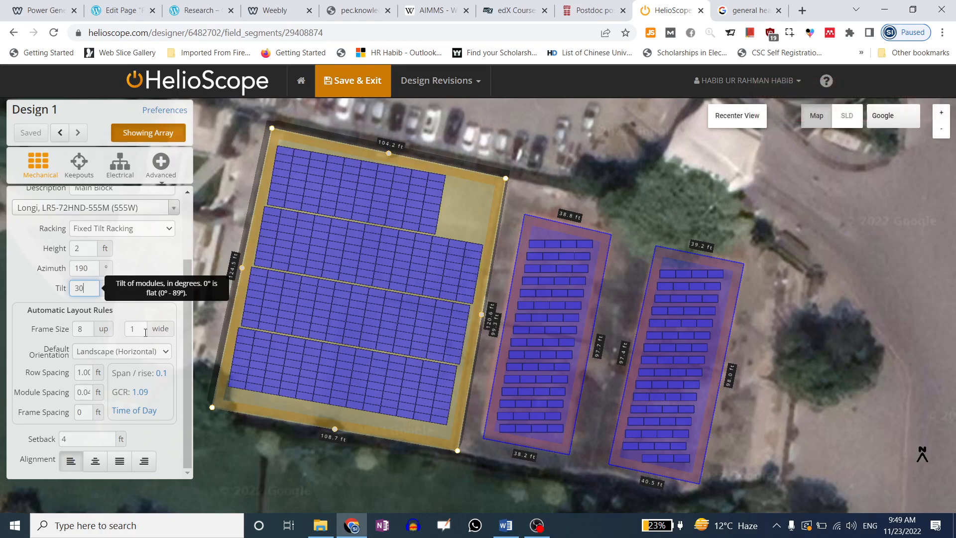
Make frames 2 modules wide, compare 4 and 3 up, and finish at 8 up
drag(144, 330, 117, 333)
text(2)
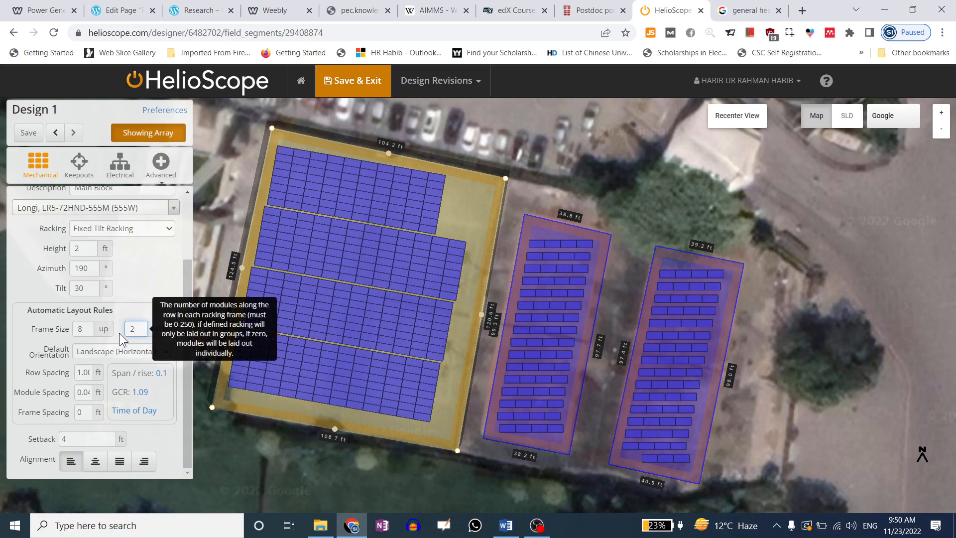
drag(83, 328, 69, 322)
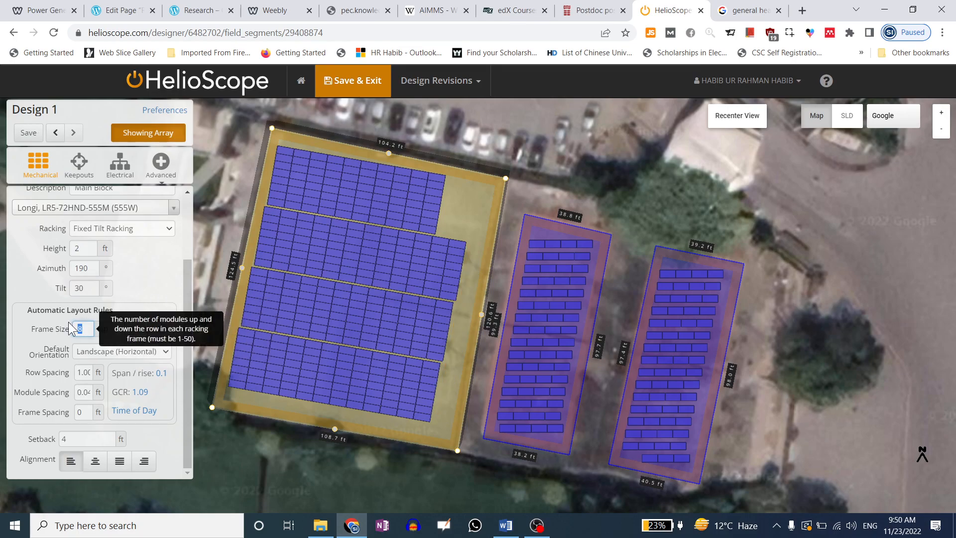
text(4)
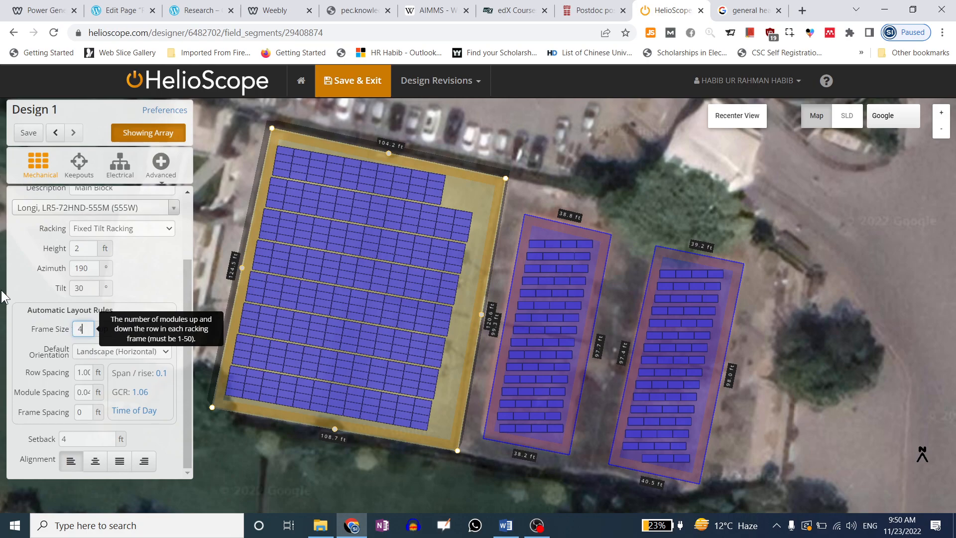
key(shift+Tab)
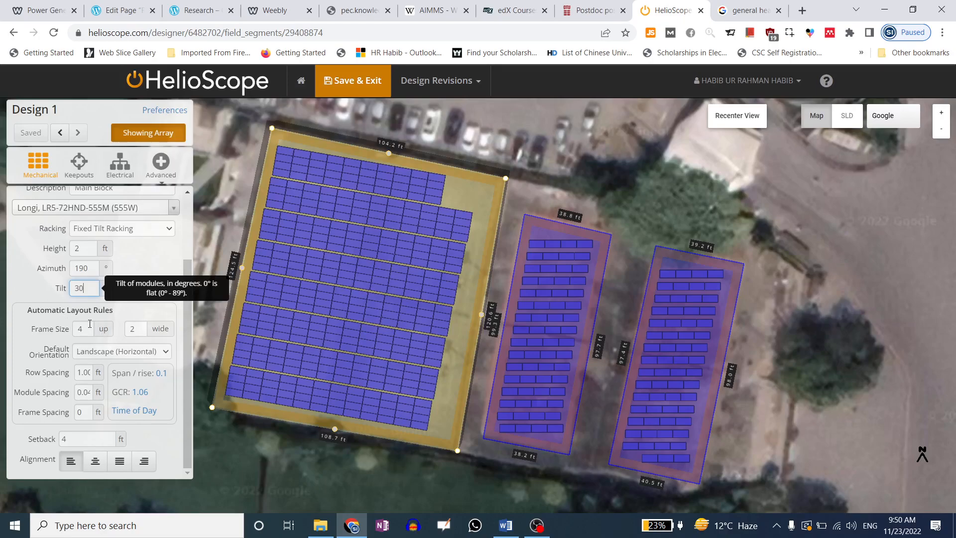
key(Tab)
text(3)
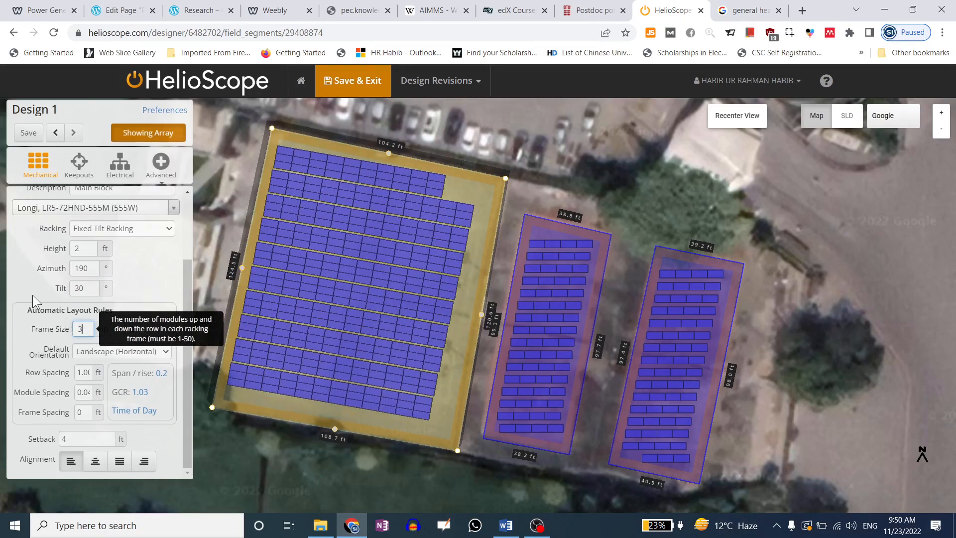
key(shift+Tab)
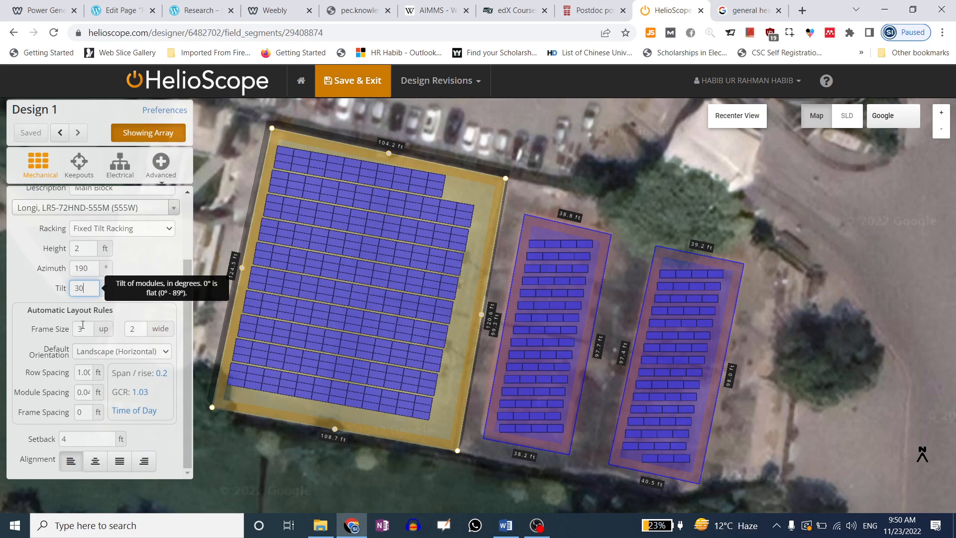
key(Tab)
text(8)
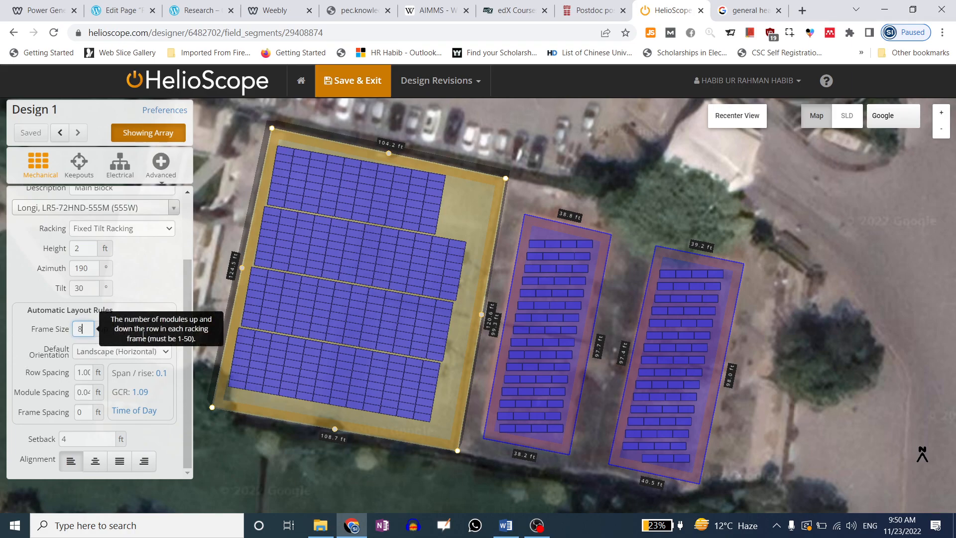
Try frame widths of 3 and 4 modules, settling on 2 wide
click(106, 336)
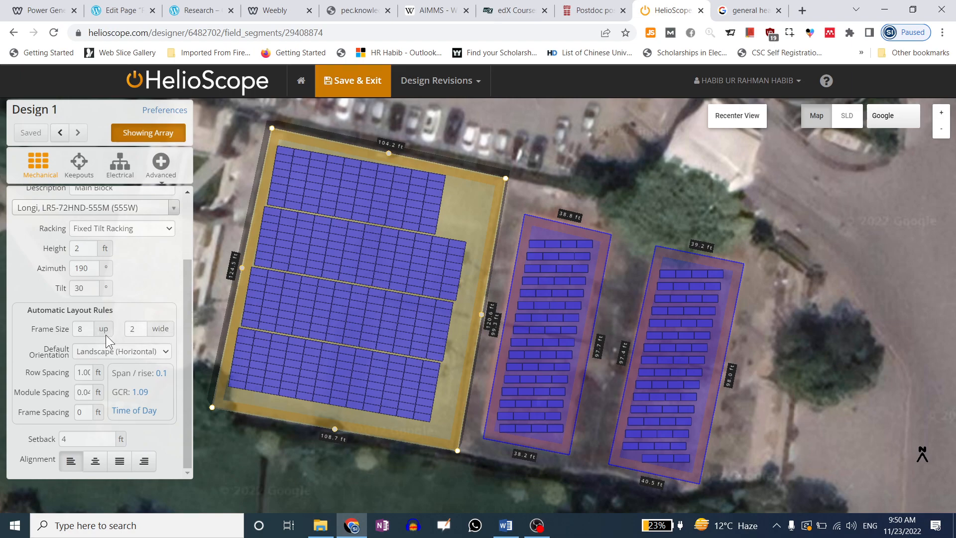
double_click(142, 332)
text(3)
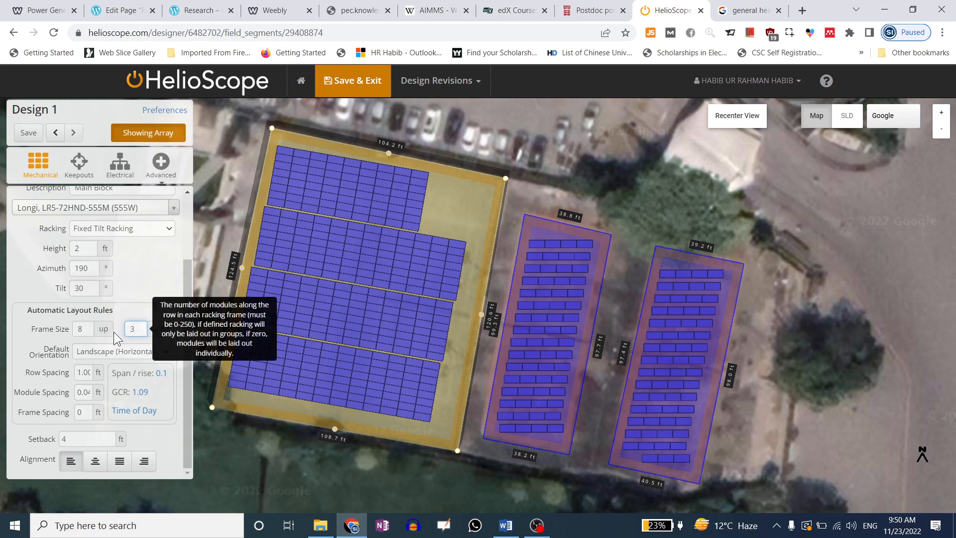
key(ctrl+a)
text(4)
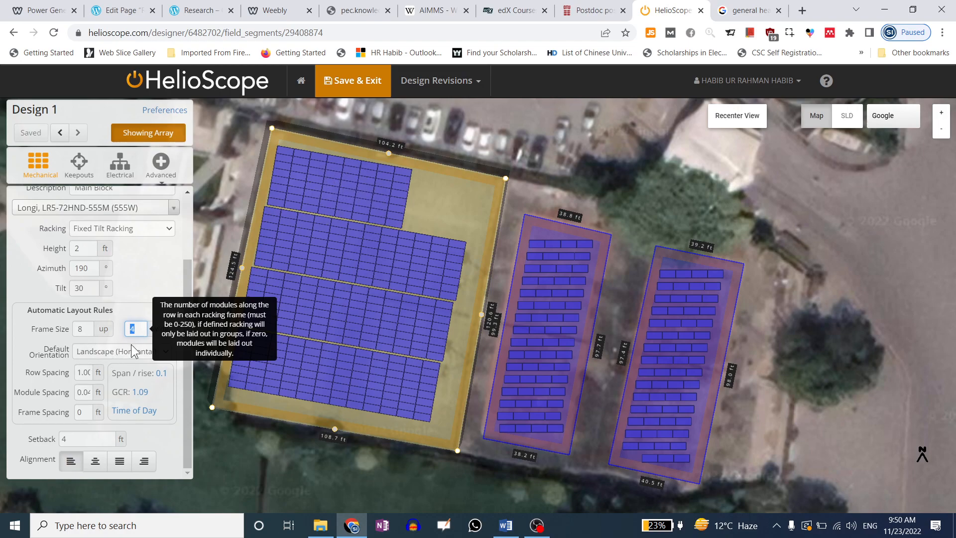
double_click(123, 329)
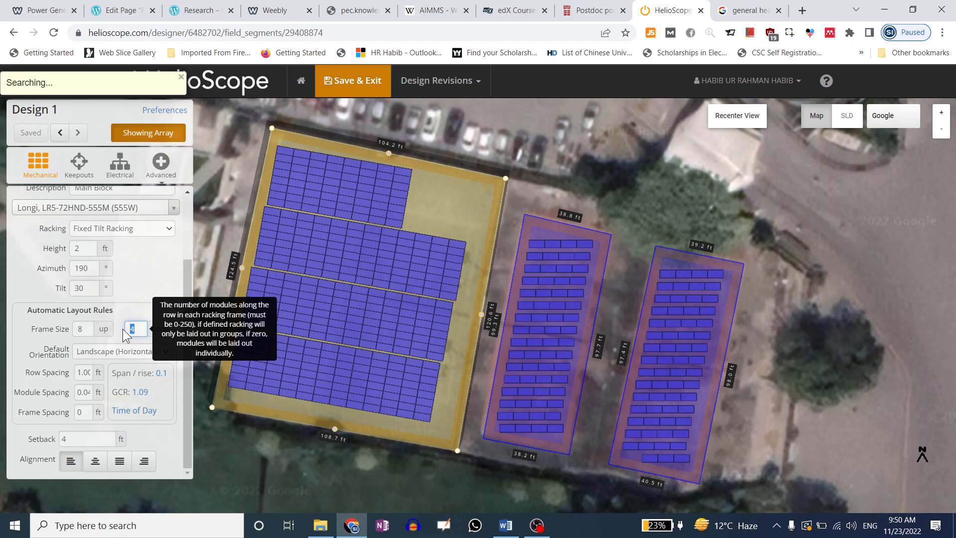
text(2)
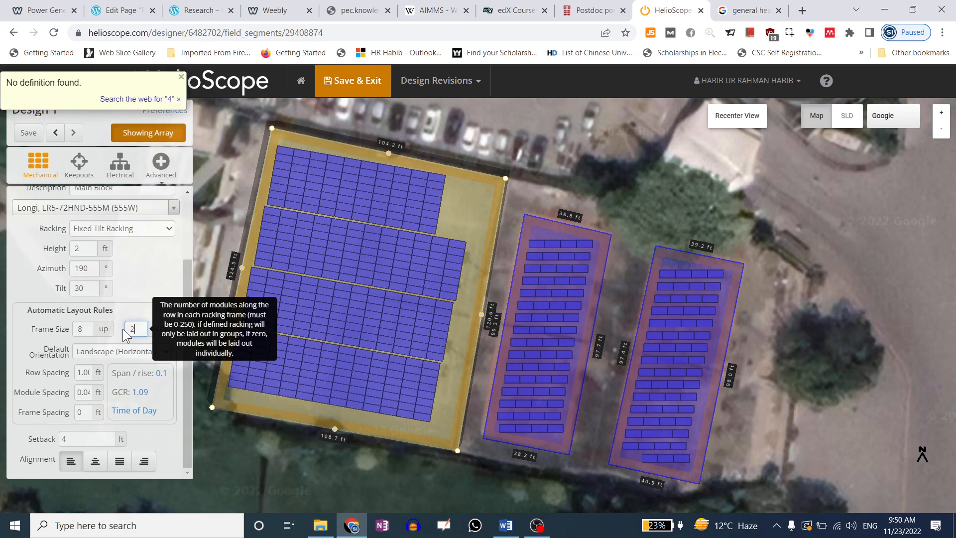
Try 4 modules up per frame, then set frames to 2 up
double_click(120, 330)
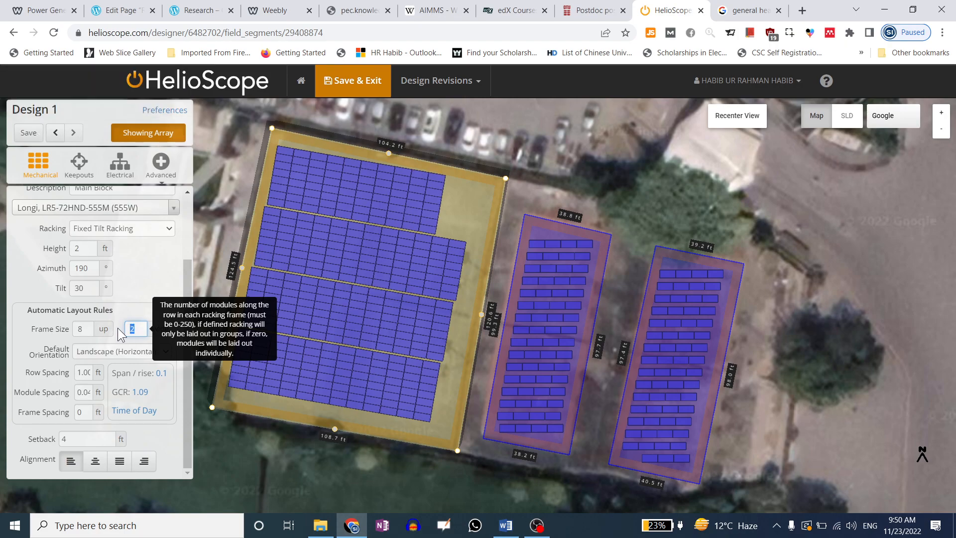
double_click(78, 329)
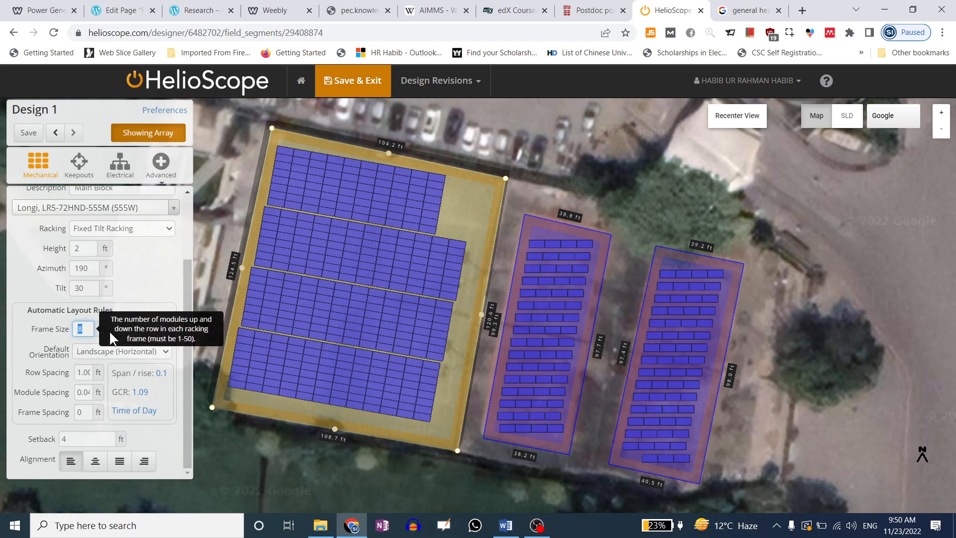
text(4)
click(96, 330)
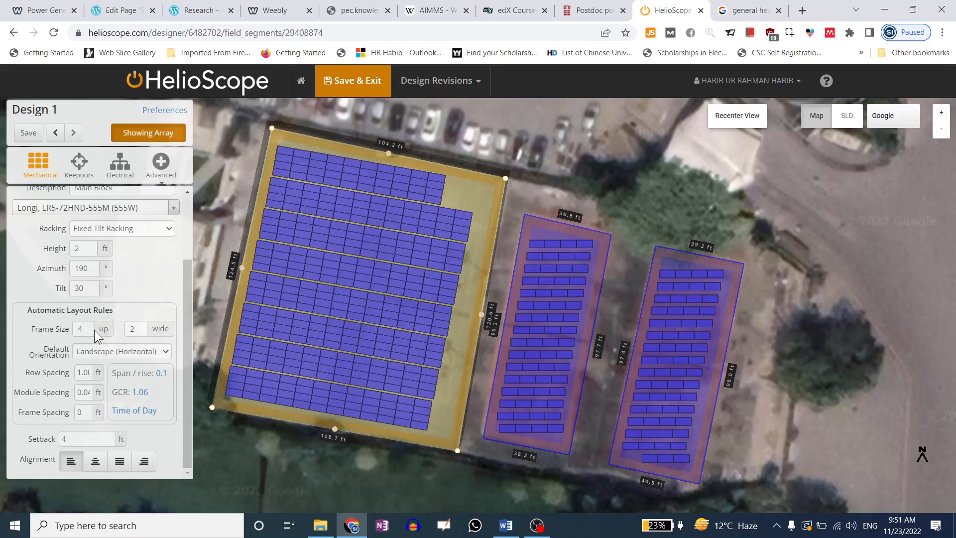
text(2)
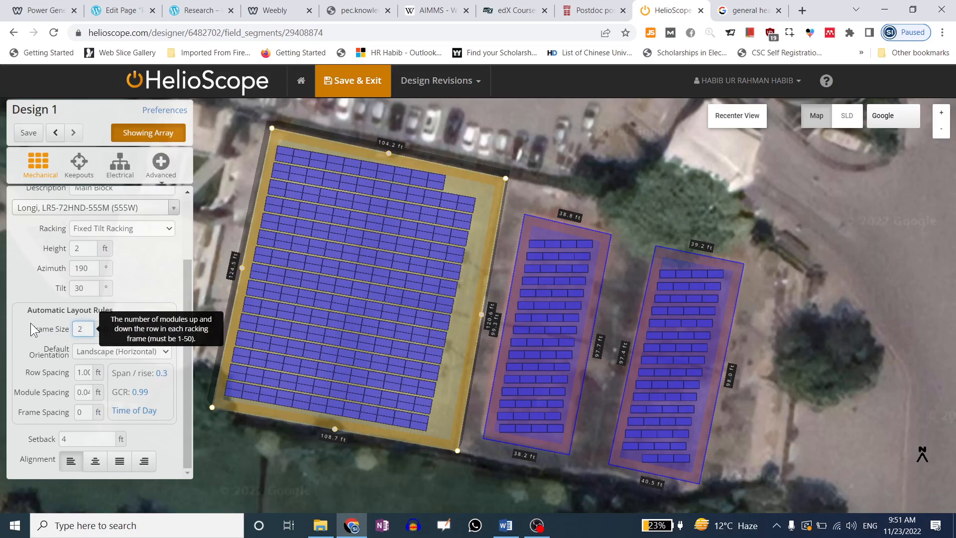
click(145, 274)
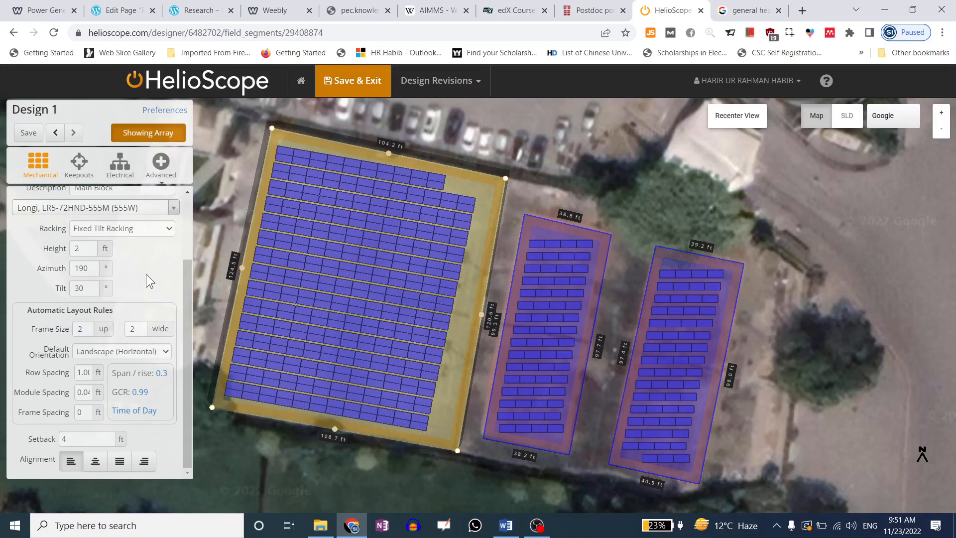
Set Main Block frame spacing to 1 ft and frames to 4 modules up
double_click(83, 417)
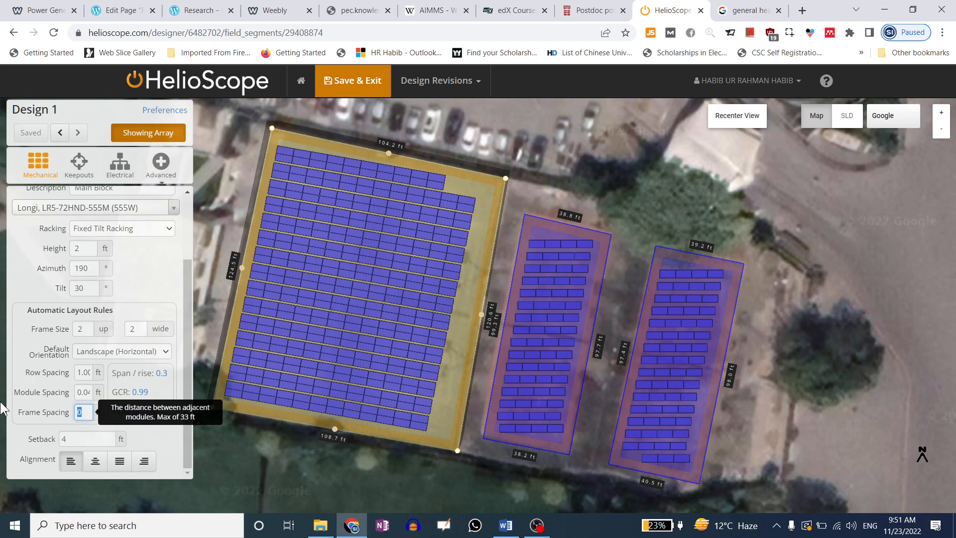
text(1)
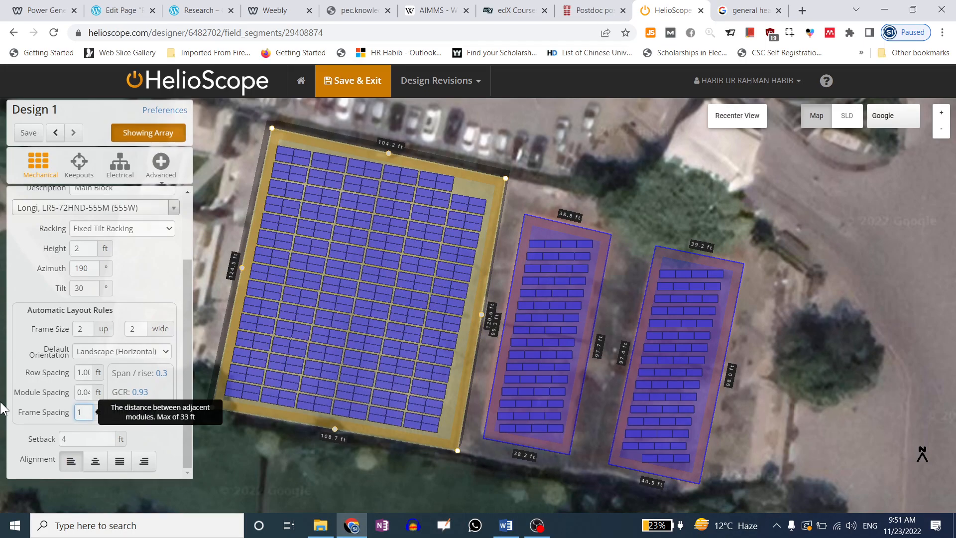
click(13, 365)
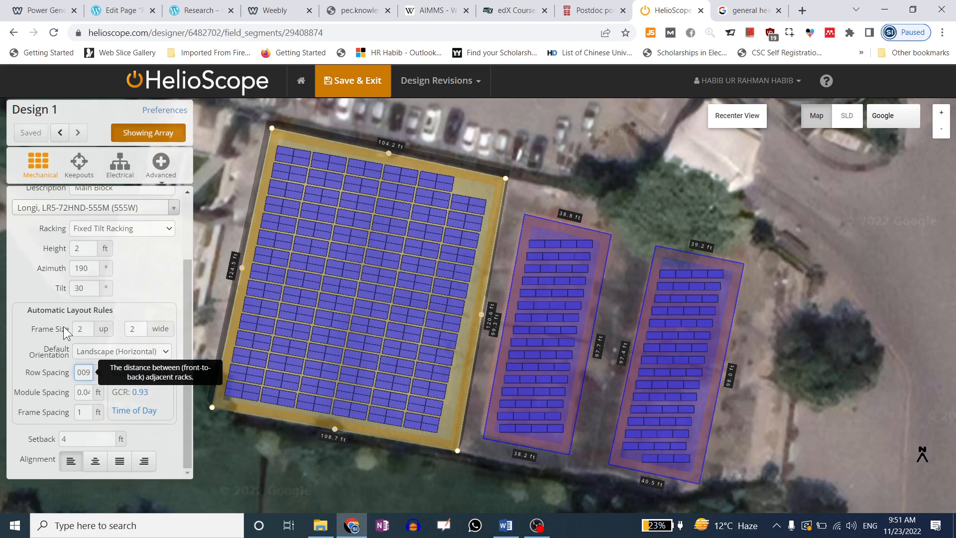
click(85, 329)
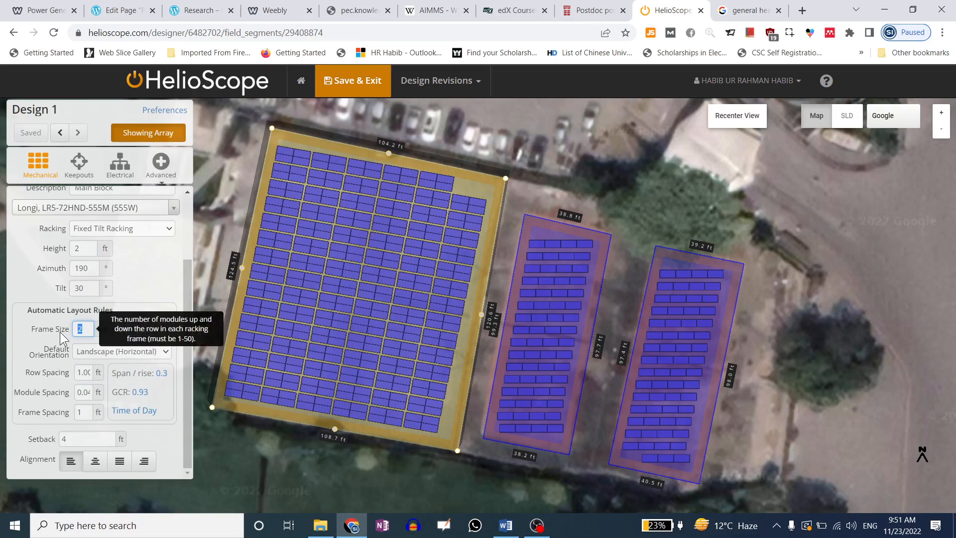
key(BackSpace)
text(4)
click(10, 307)
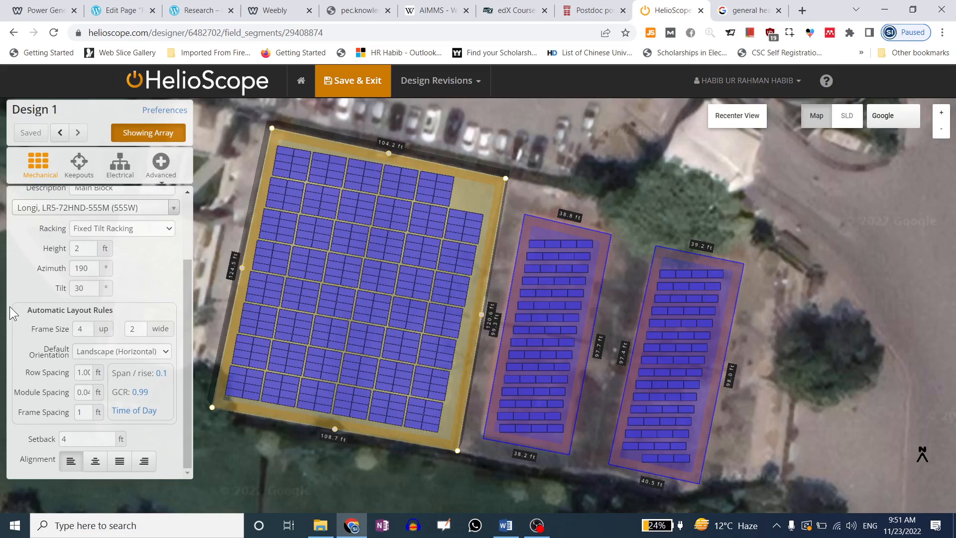
Try frames 6 and 8 modules up
click(82, 329)
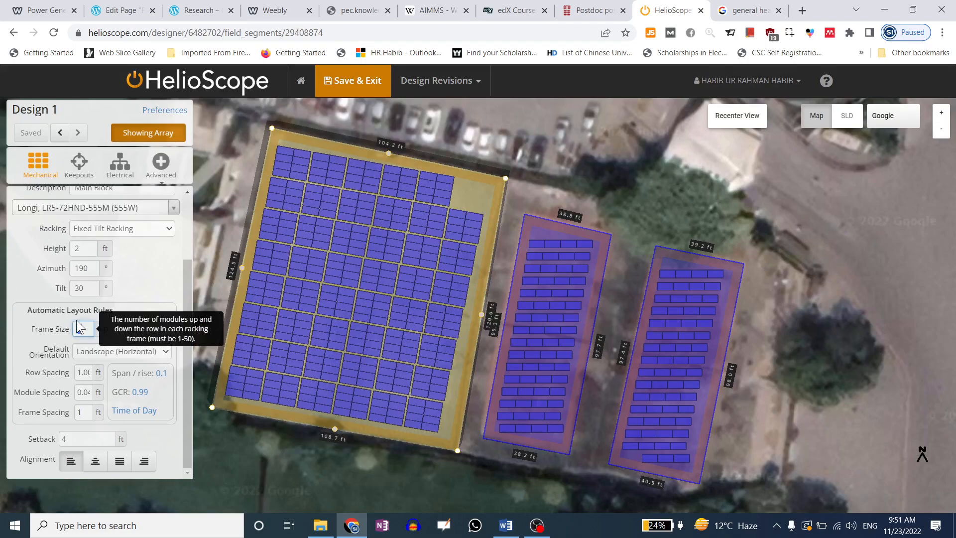
text(6)
click(16, 312)
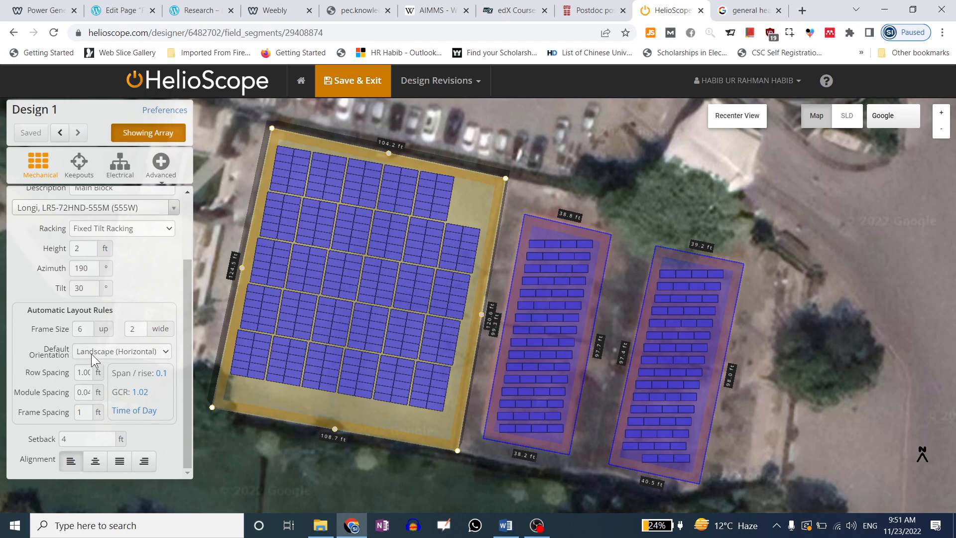
click(83, 330)
text(8)
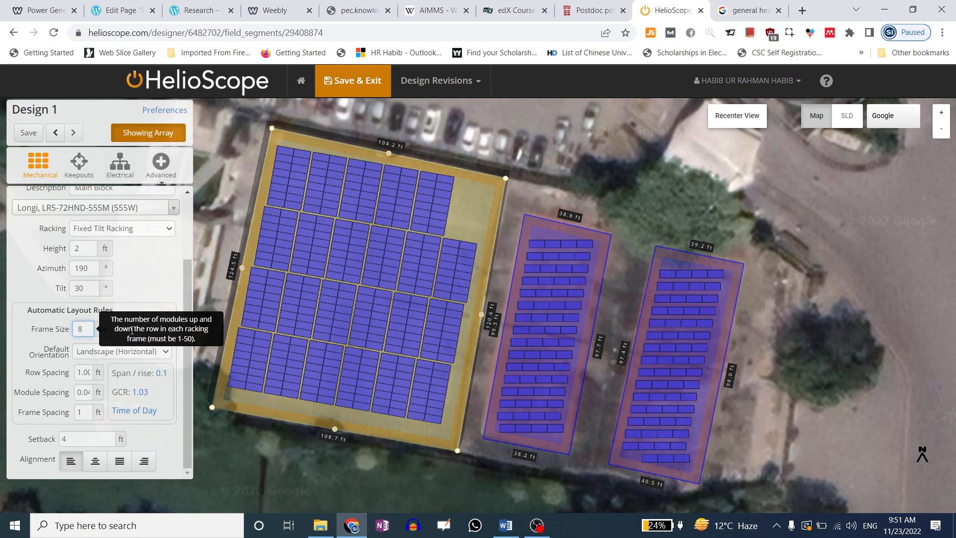
click(25, 345)
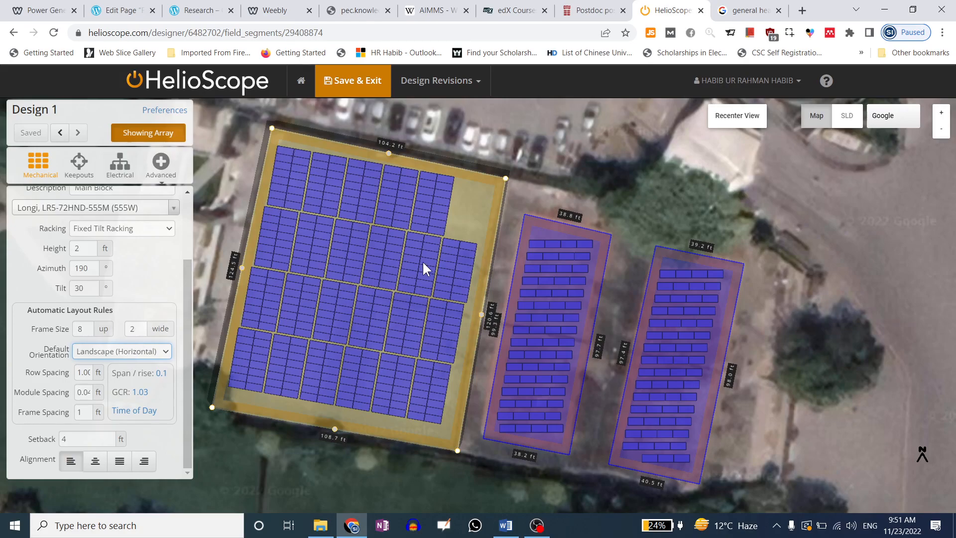
Try 3 modules wide, then settle on 4 up by 2 wide (376 modules)
drag(142, 328, 119, 327)
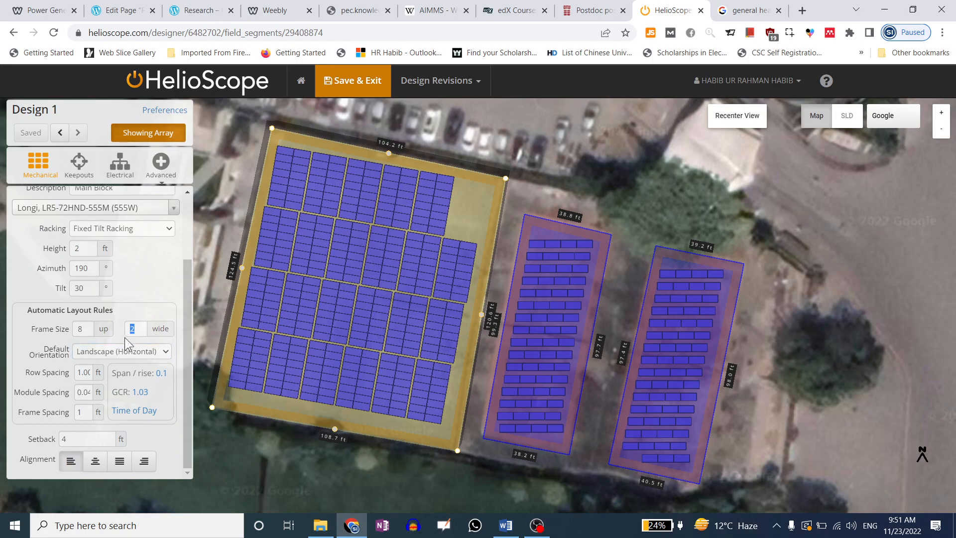
text(1)
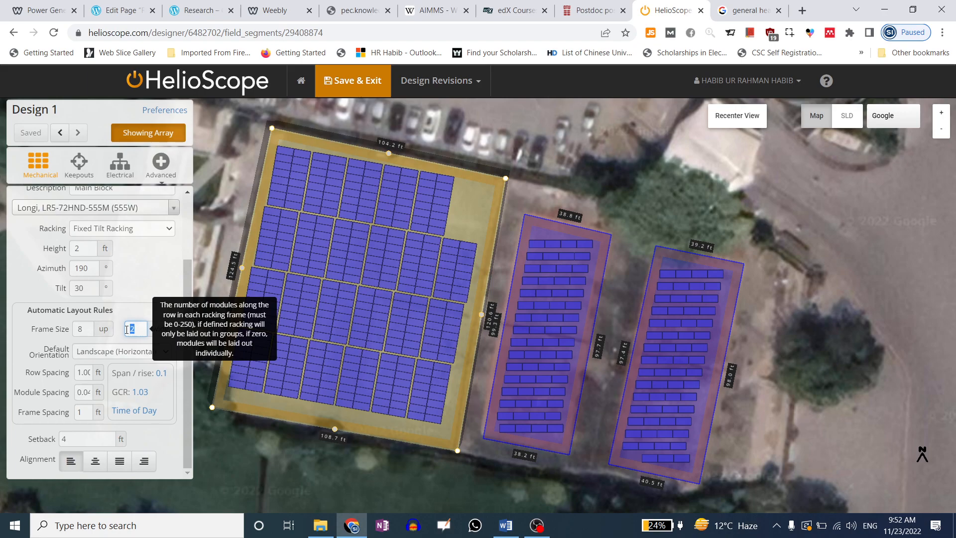
text(3)
click(29, 283)
click(88, 289)
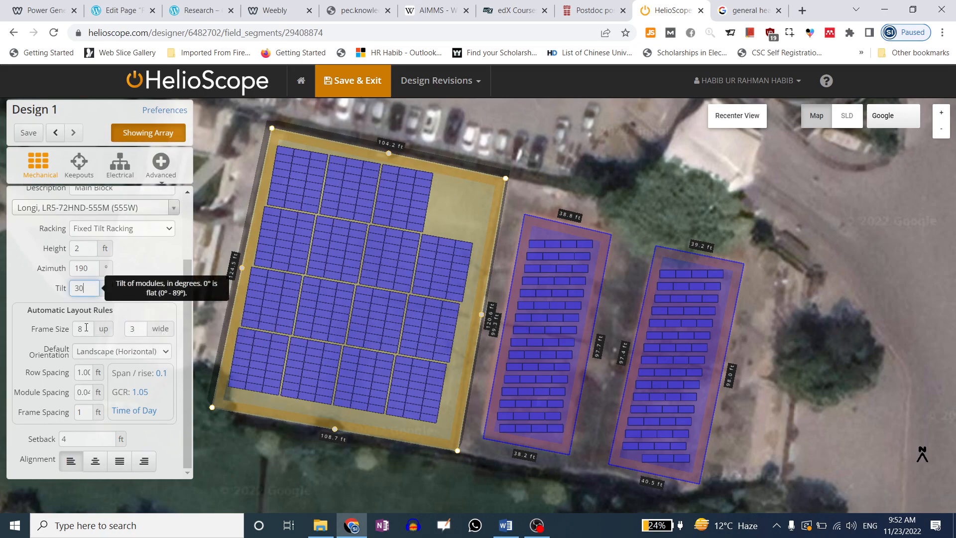
scroll(68, 232, up, 2)
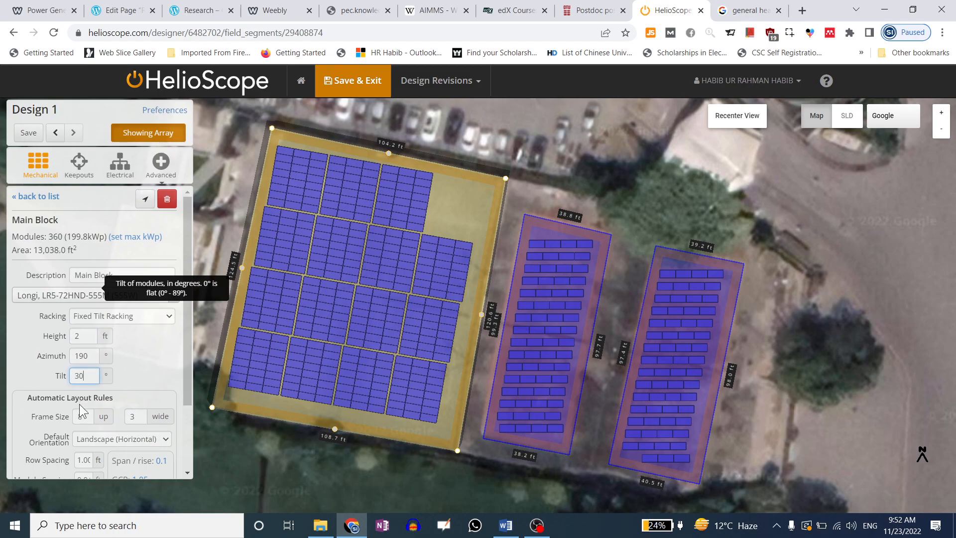
click(126, 416)
text(2)
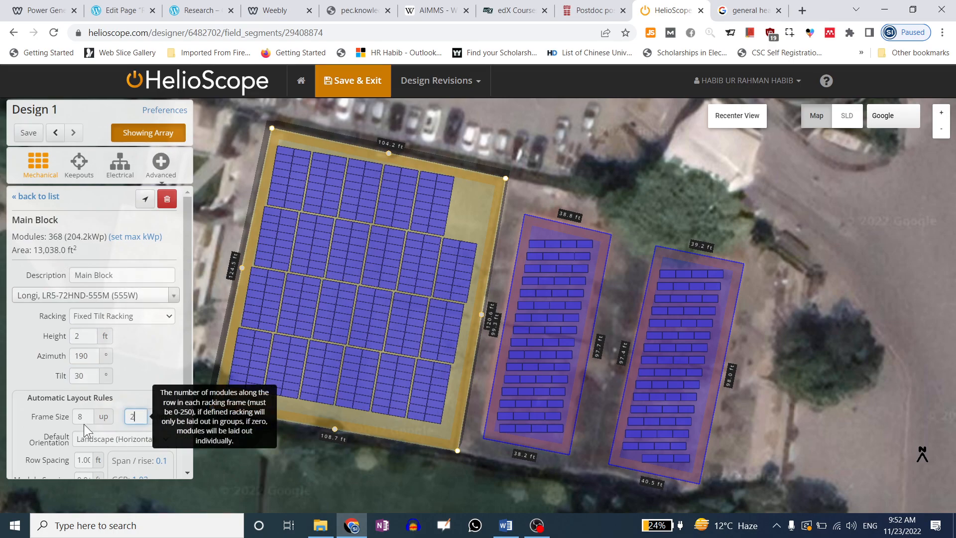
click(83, 417)
text(4)
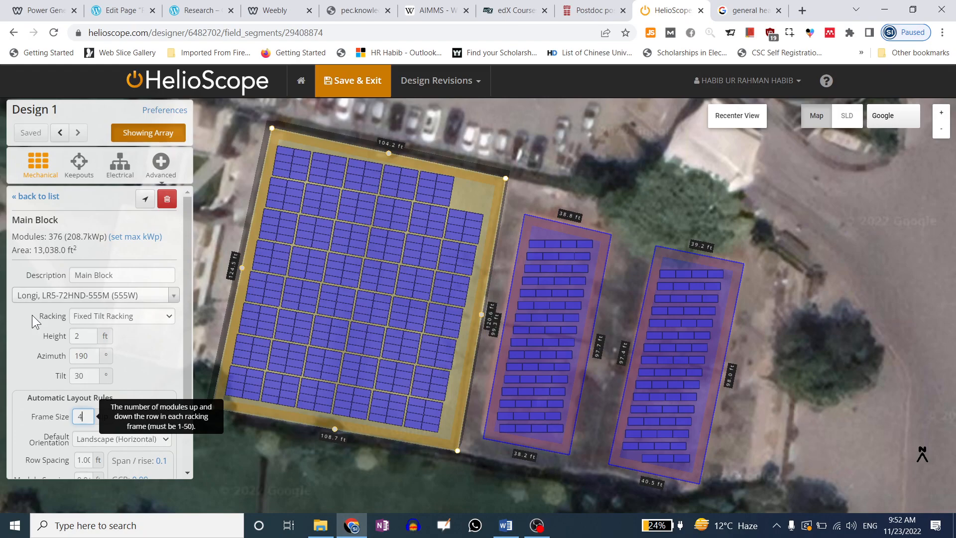
Switch Main Block module orientation to portrait, then back to landscape
scroll(65, 346, down, 1)
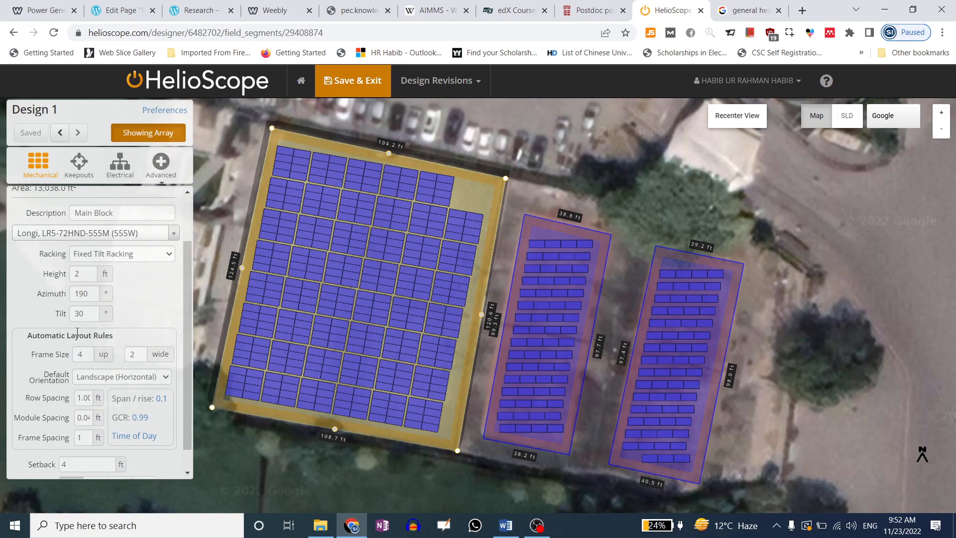
click(110, 380)
click(109, 396)
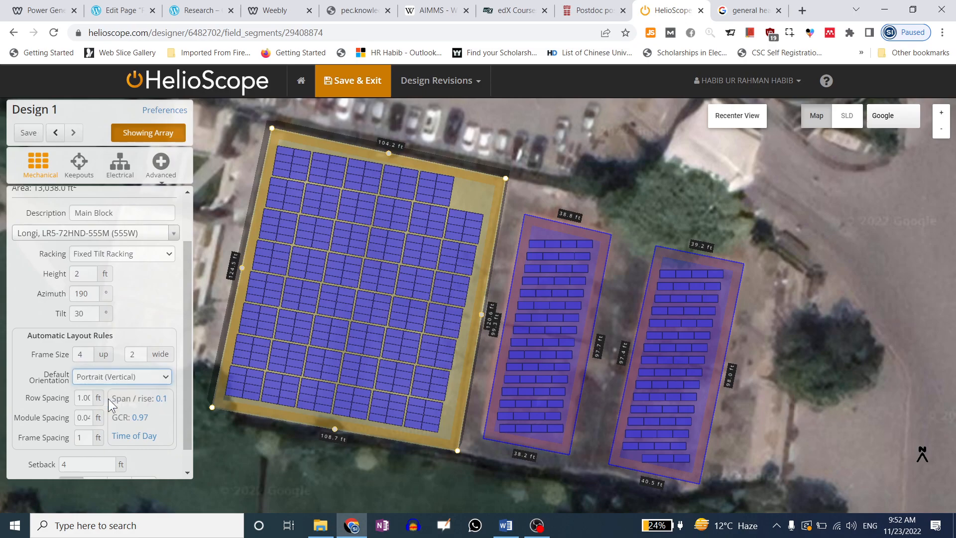
click(110, 378)
click(115, 387)
scroll(26, 336, down, 1)
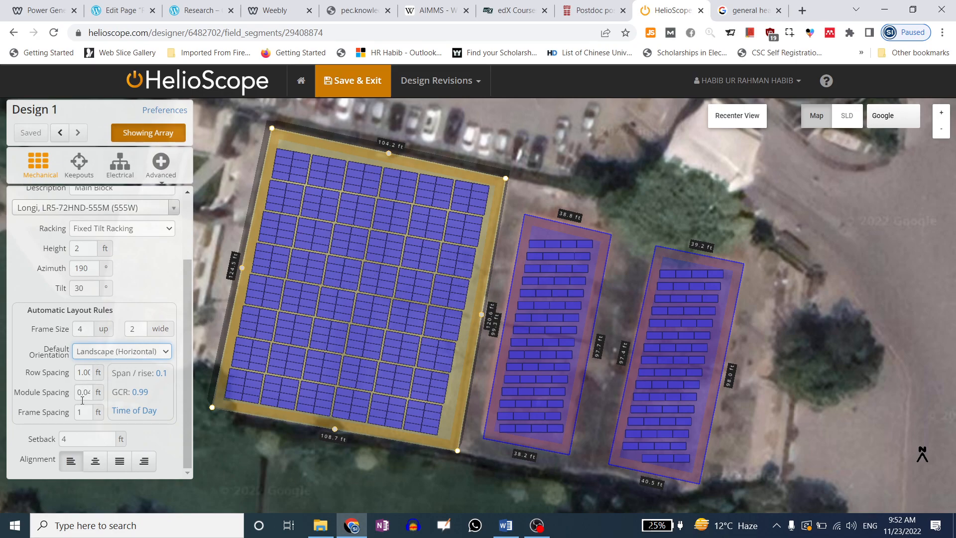
Leave row spacing at 1.00 ft and set the span-to-rise ratio to 0.5
double_click(76, 374)
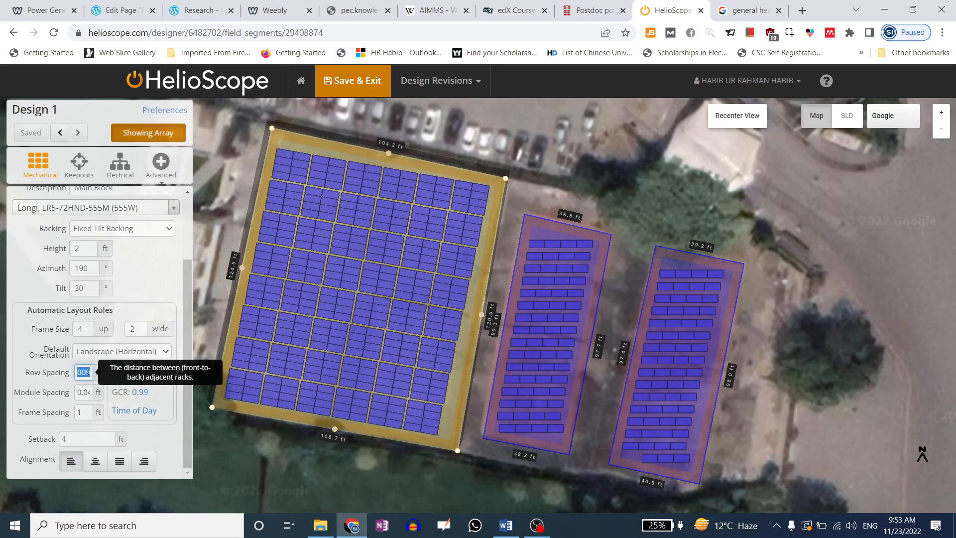
click(166, 396)
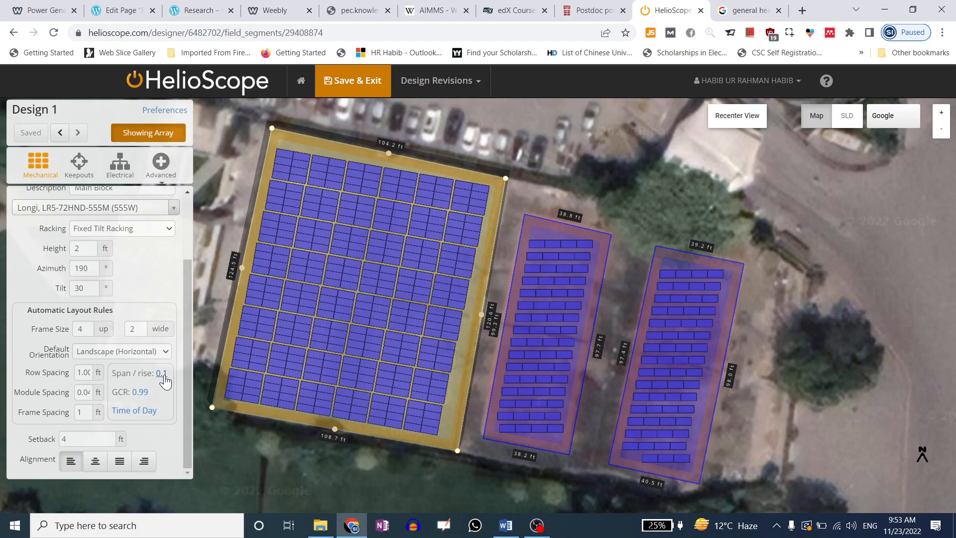
click(161, 374)
double_click(120, 337)
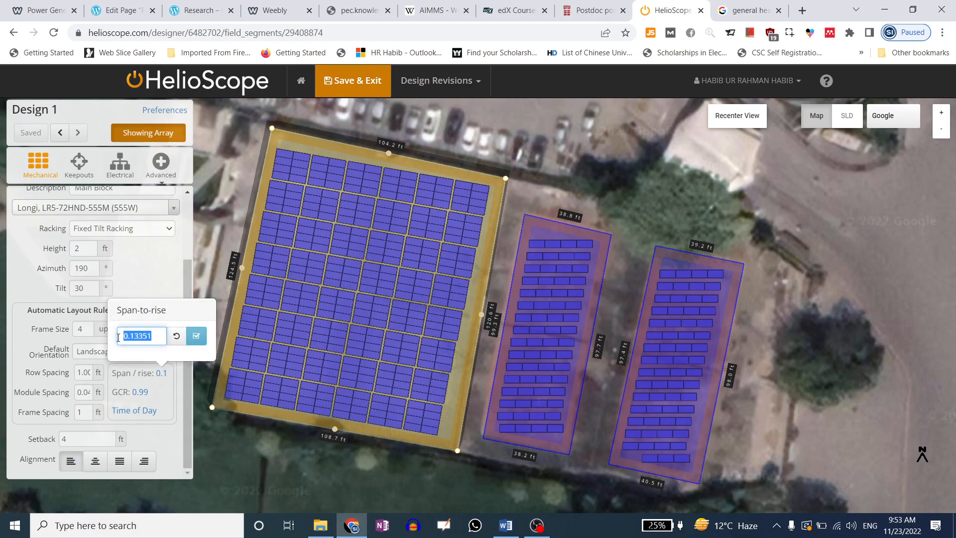
text(0.5)
click(175, 337)
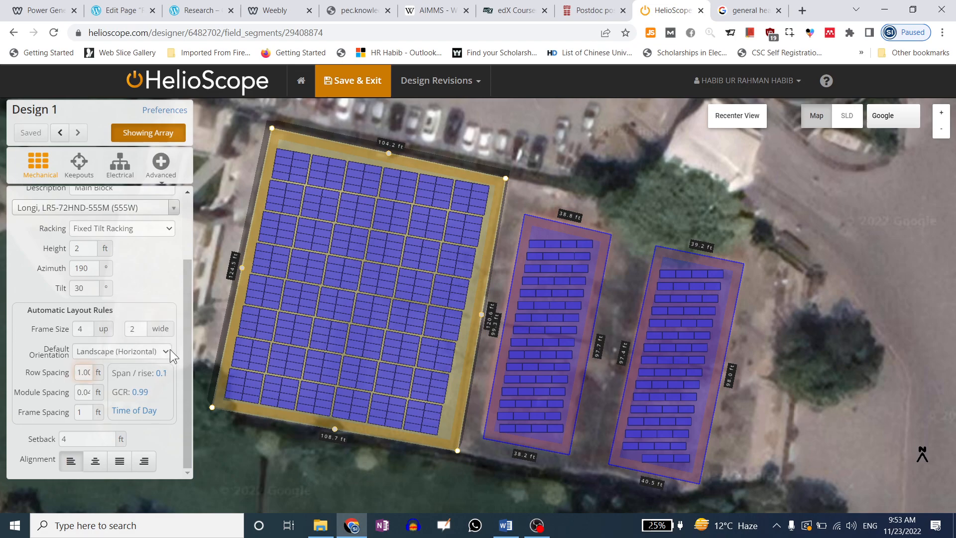
click(160, 373)
double_click(130, 336)
text(0.5)
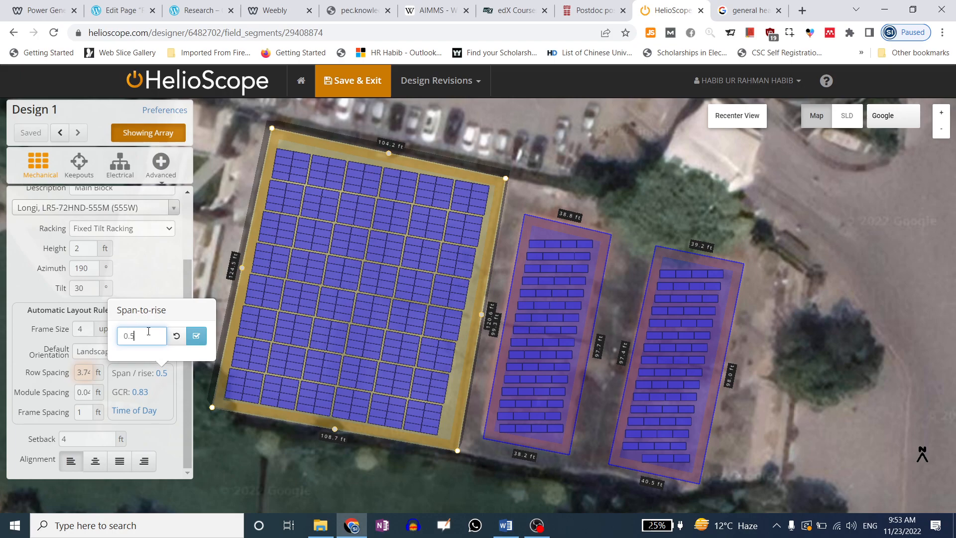
click(196, 335)
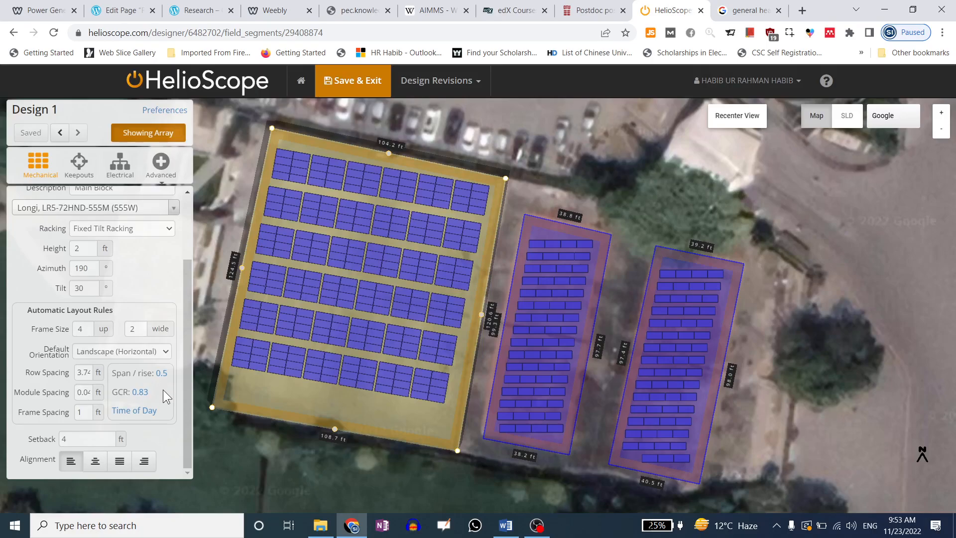
Keep the ground coverage ratio at 0.83014 and confirm it
click(140, 393)
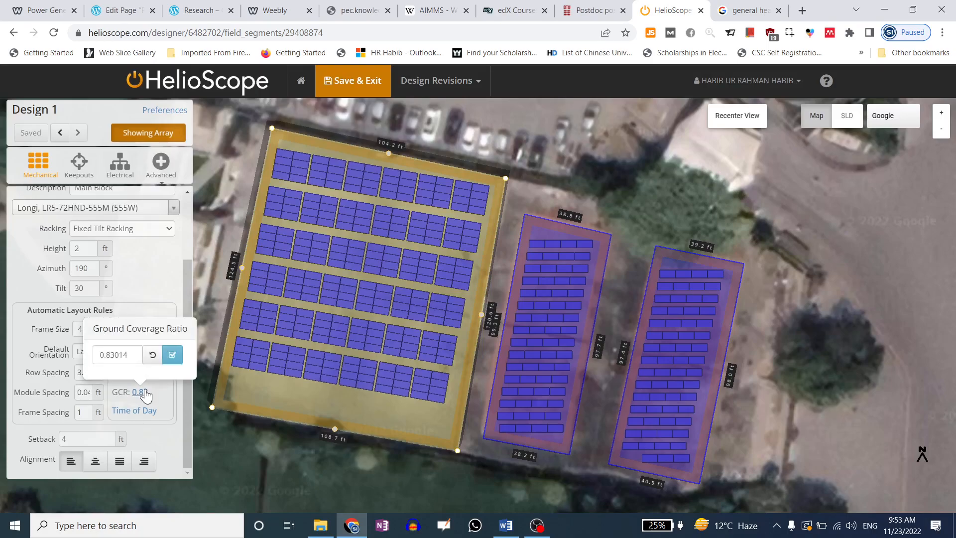
drag(136, 354, 84, 352)
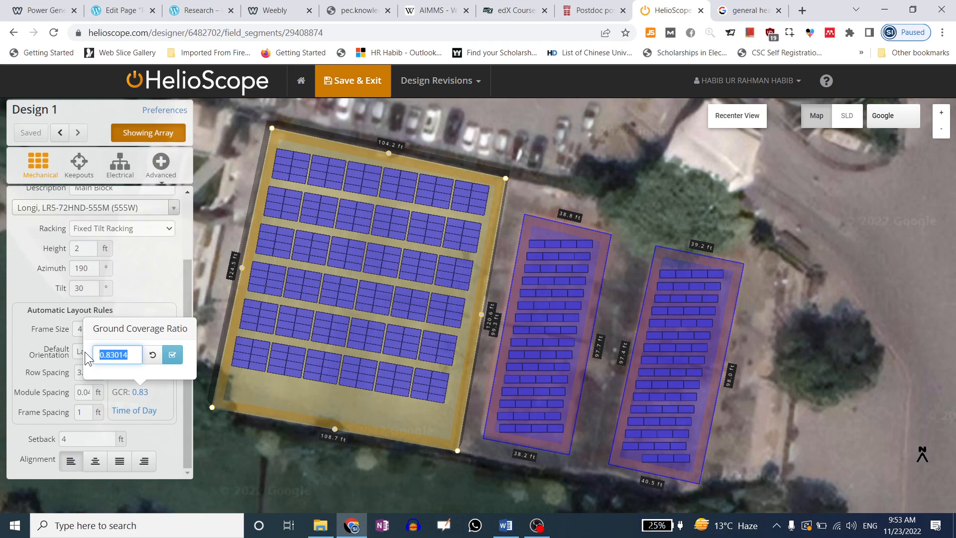
click(165, 394)
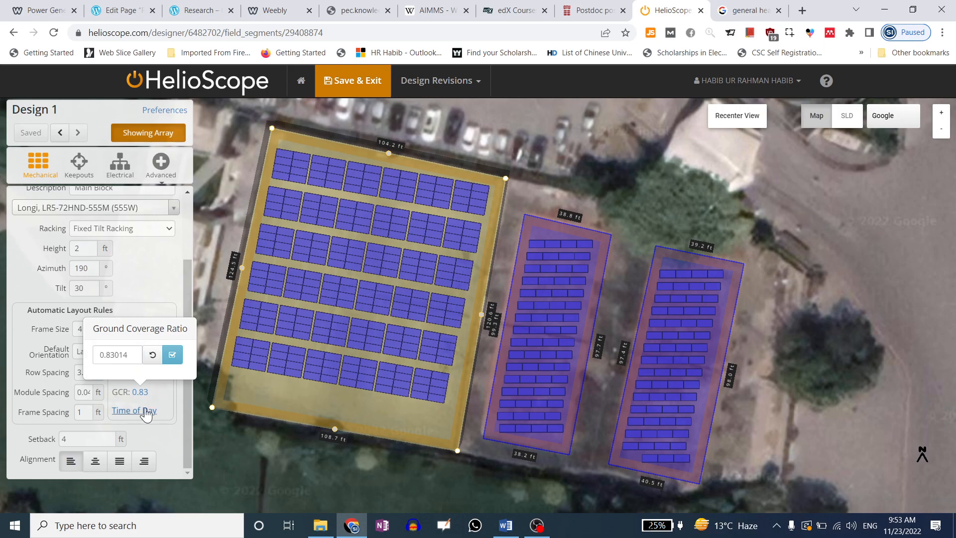
click(173, 356)
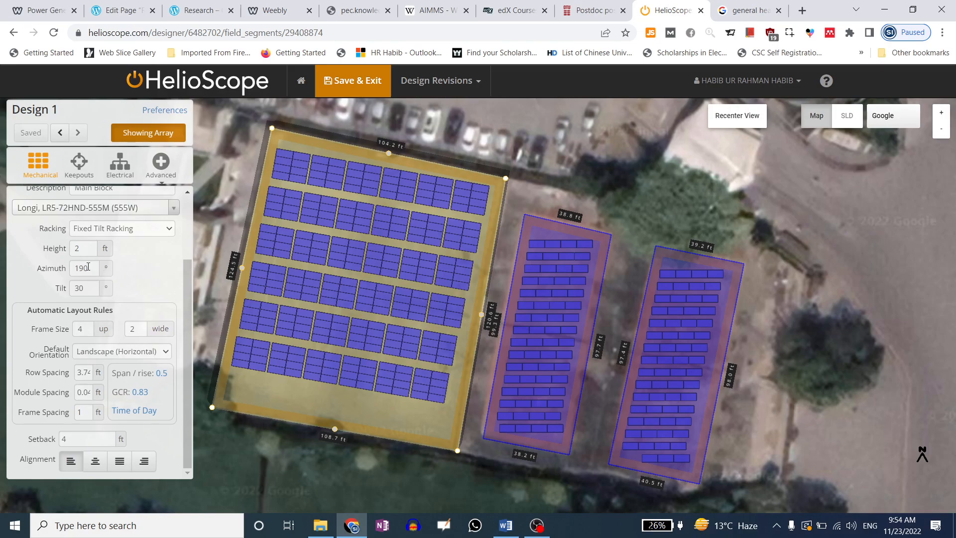
drag(88, 375, 80, 376)
click(80, 376)
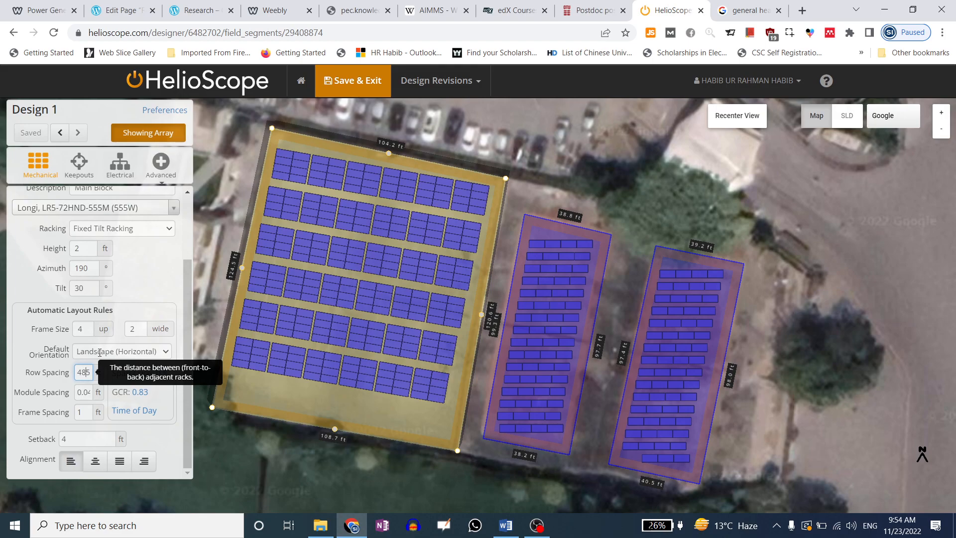
click(91, 414)
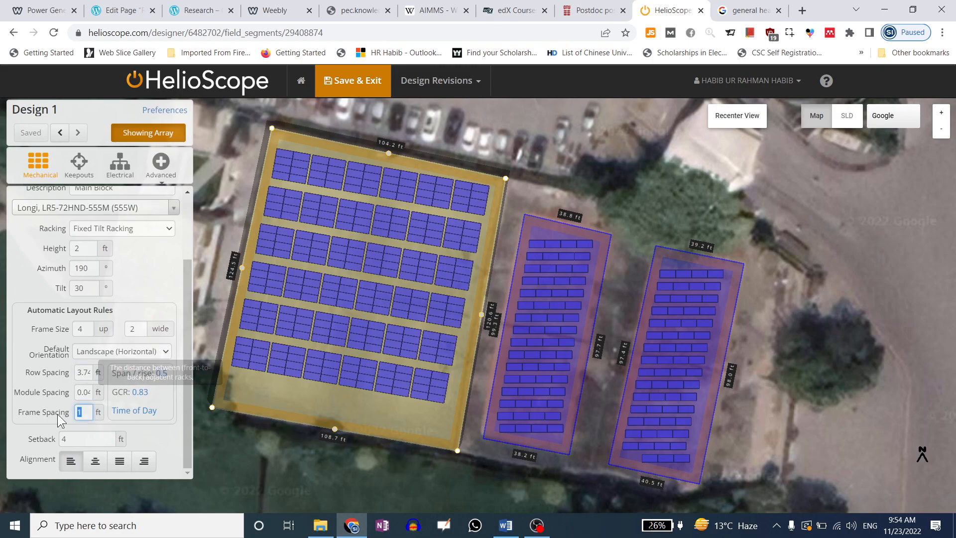
text(0.5)
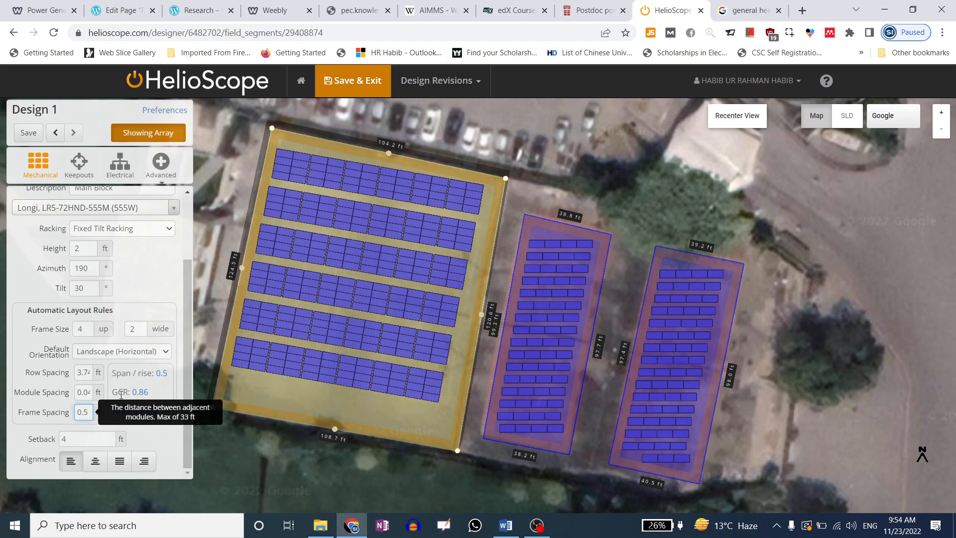
drag(87, 412, 48, 413)
text(0.3)
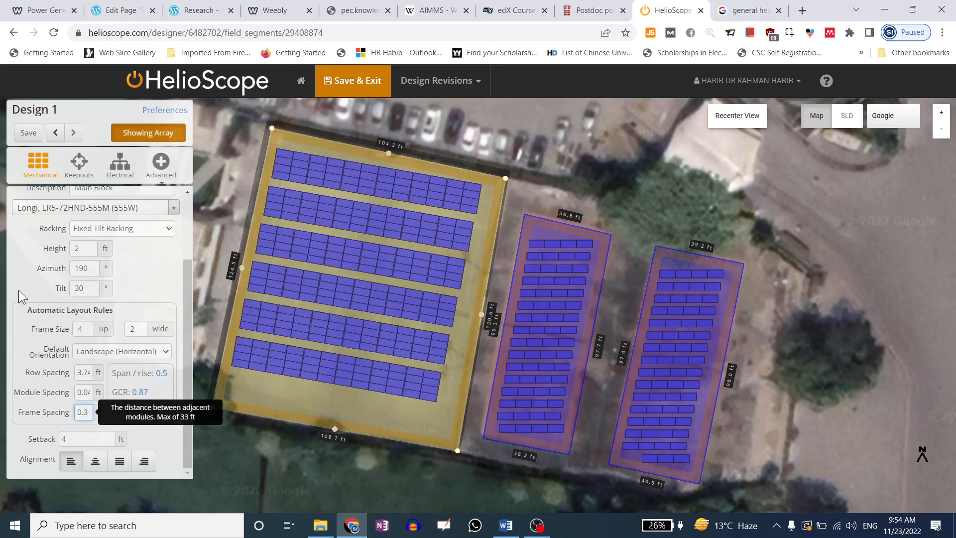
click(19, 290)
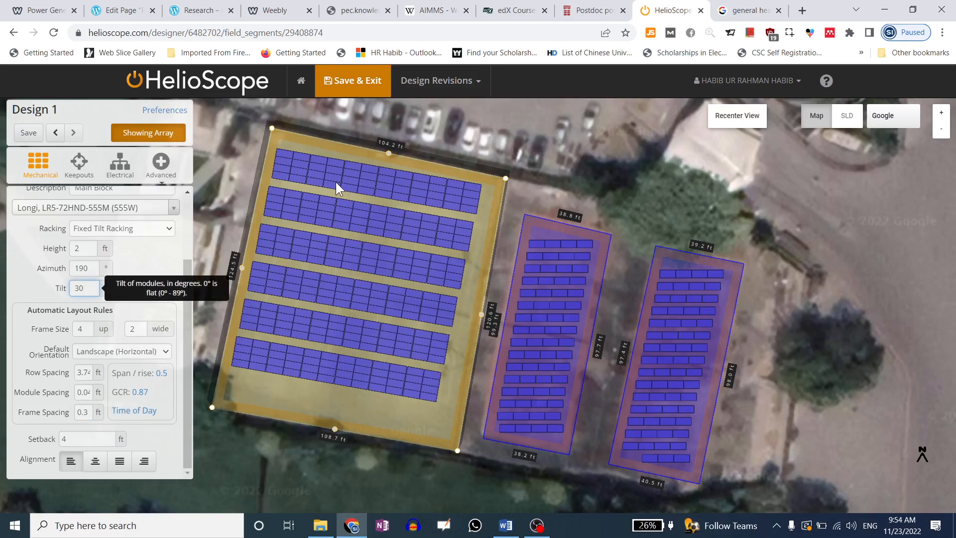
click(50, 411)
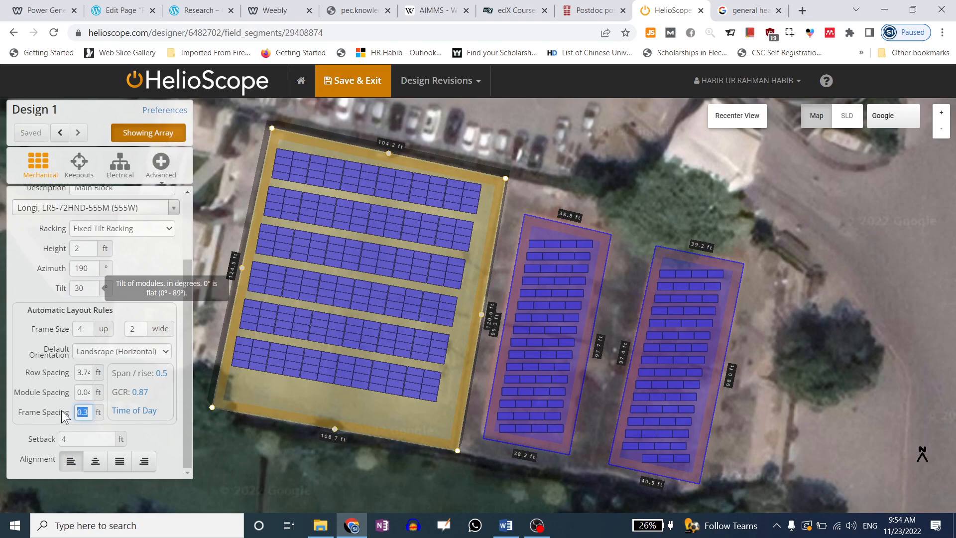
text(1)
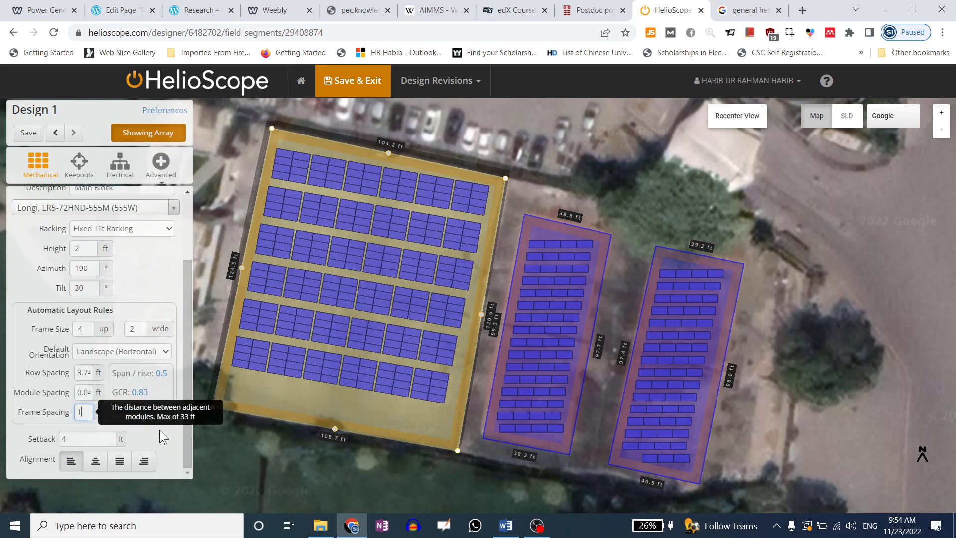
click(17, 348)
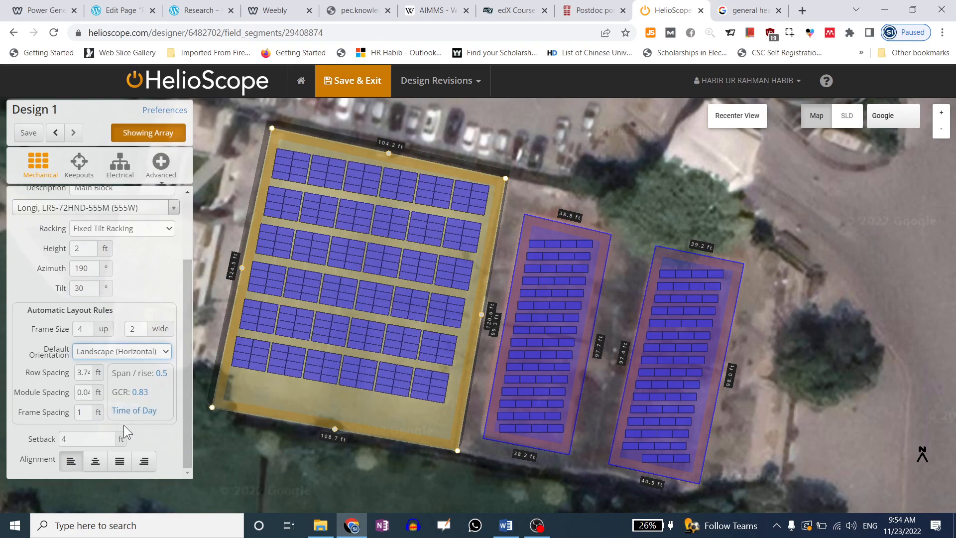
click(81, 442)
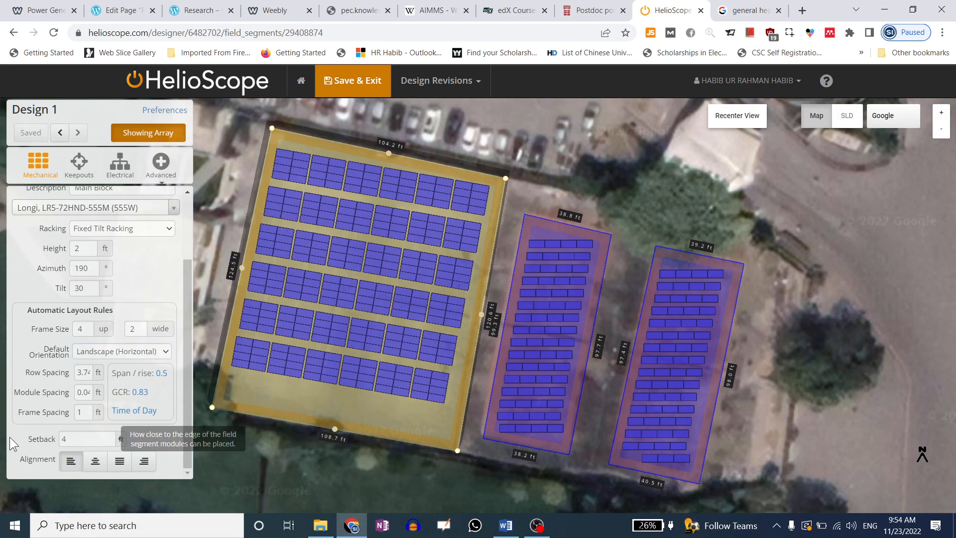
Set the Main Block setback to 1 ft and justify the module alignment
text(1)
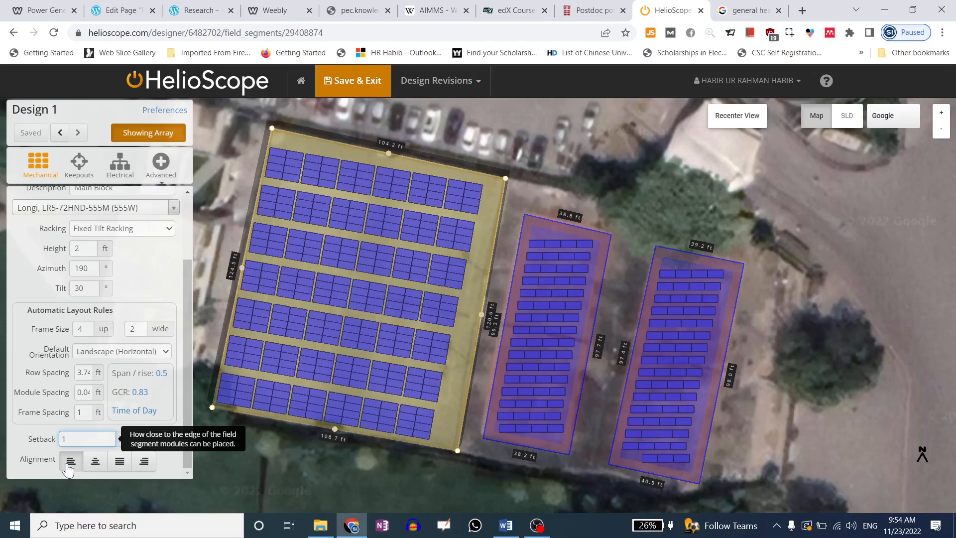
click(102, 464)
click(120, 462)
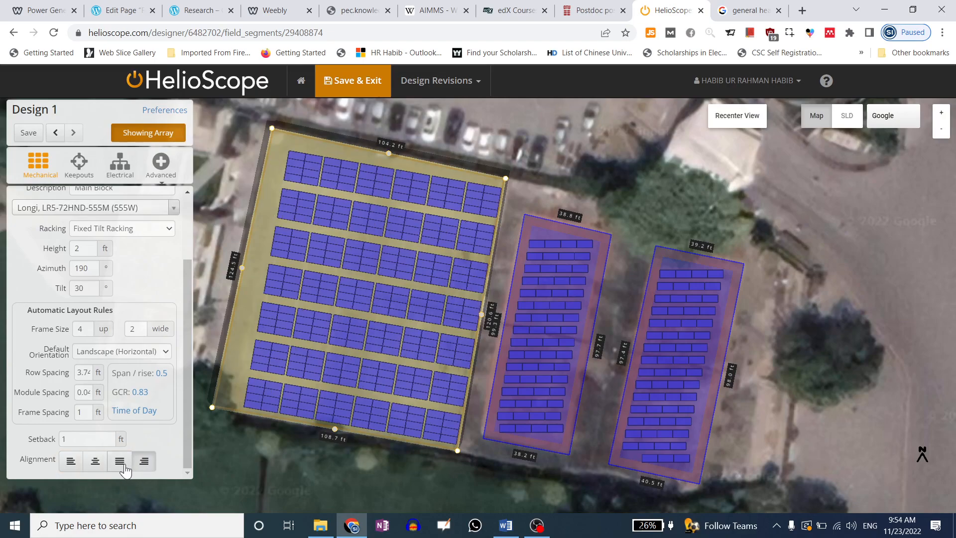
Realign the Main Block module rows to several clicked points, then enter a 2 ft setback
right_click(363, 285)
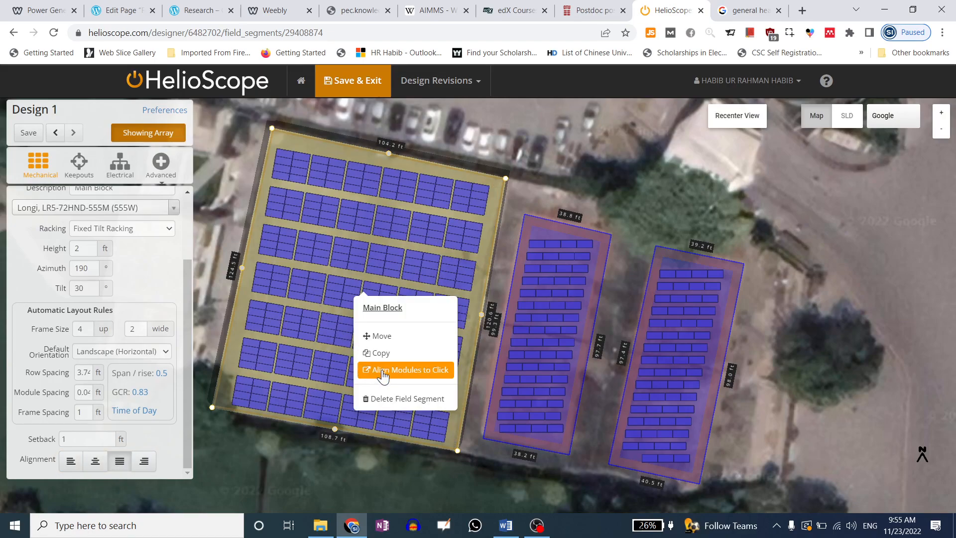
click(382, 377)
right_click(346, 290)
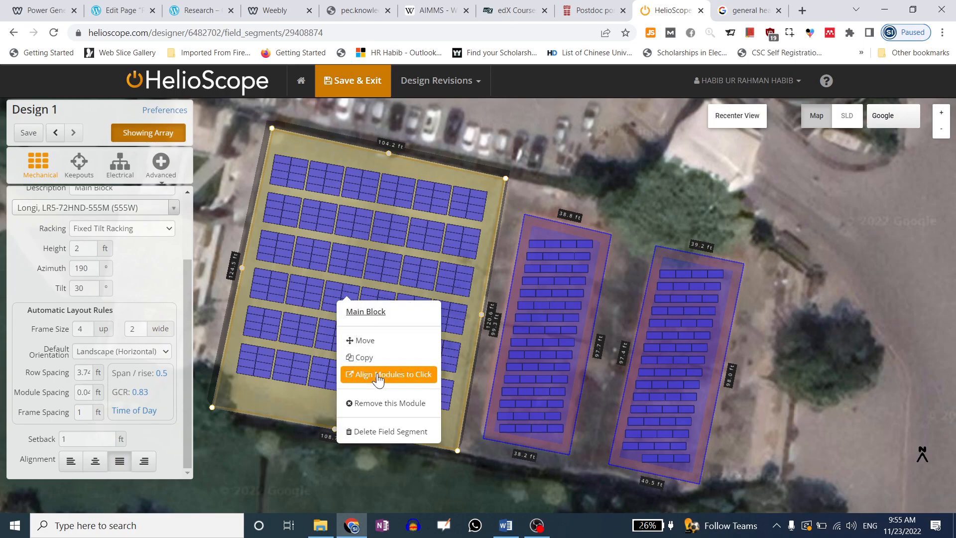
click(379, 376)
right_click(338, 299)
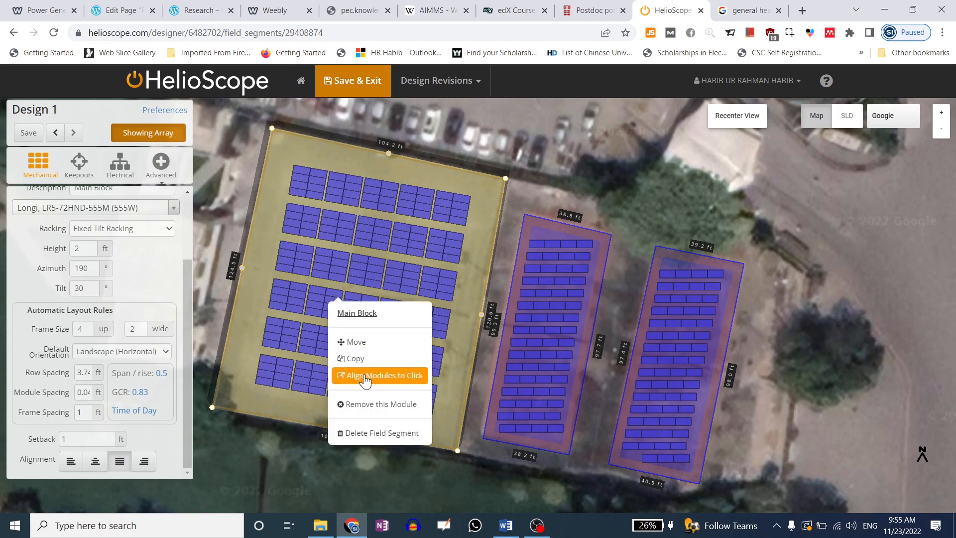
click(368, 374)
right_click(313, 287)
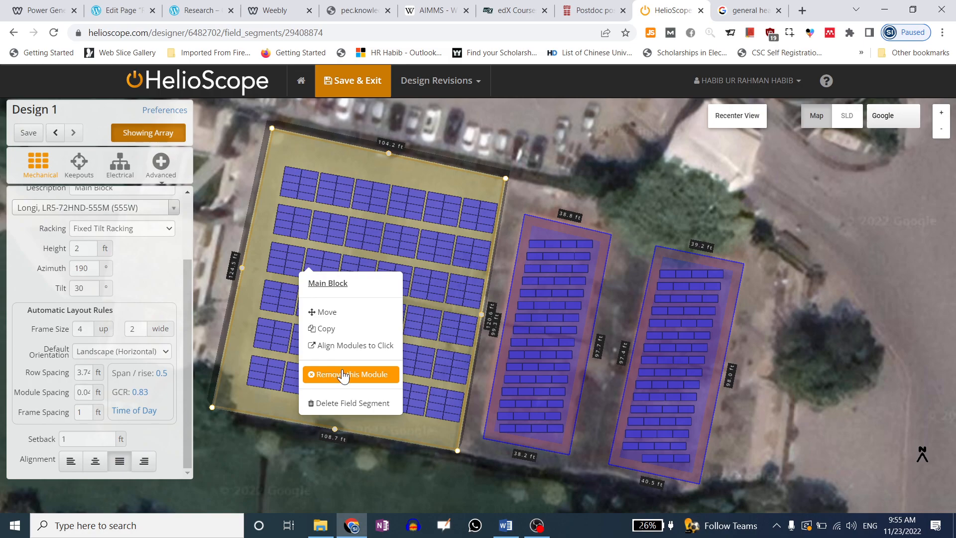
click(354, 345)
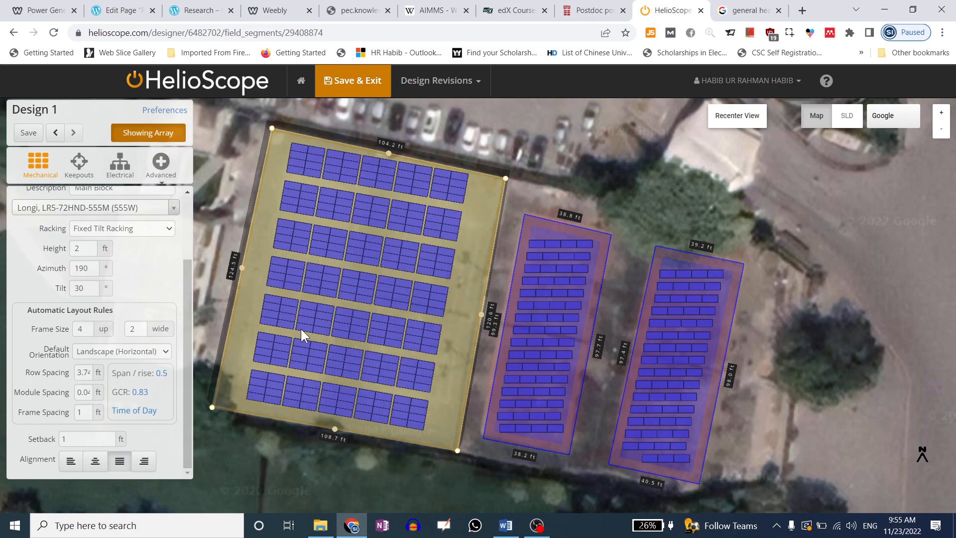
text(2)
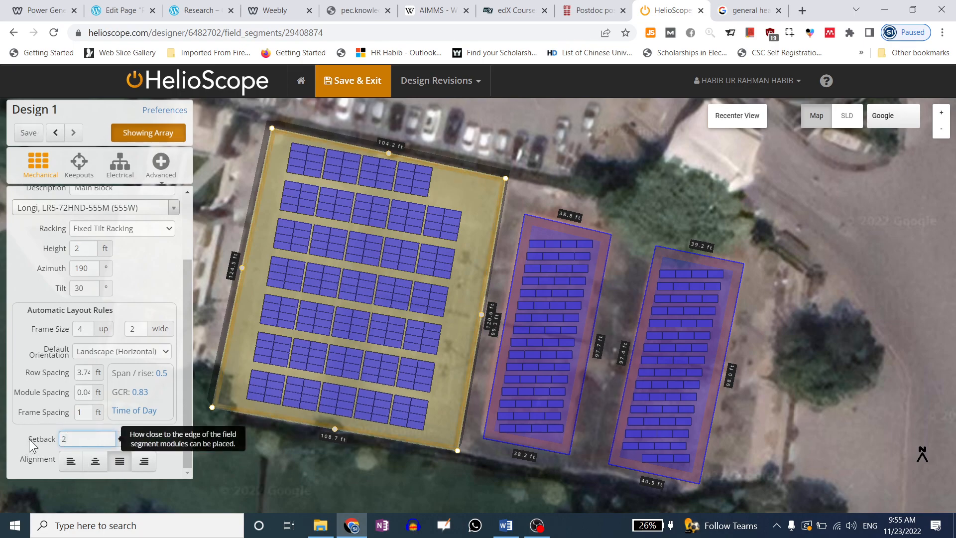
Commit the 2 ft setback, switch to Keepouts and hide the module array
click(124, 469)
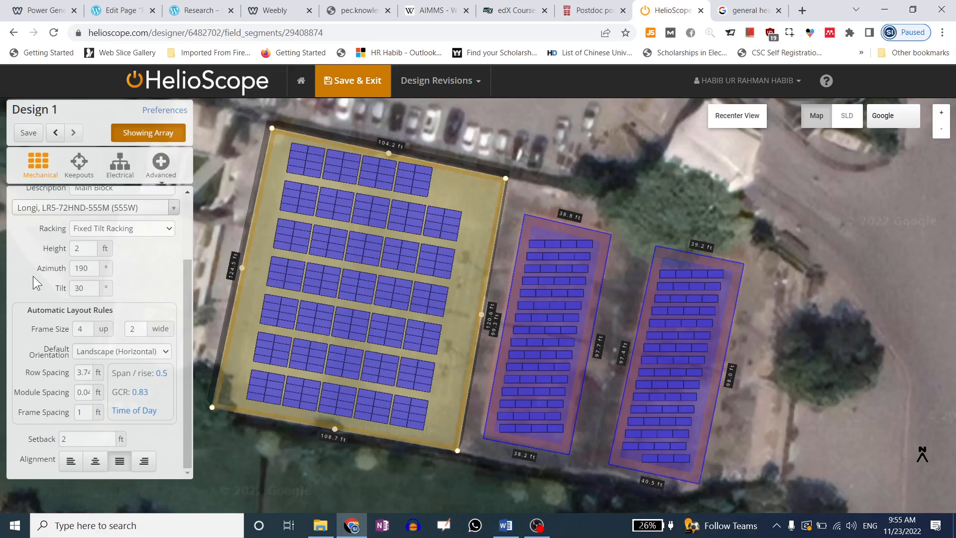
scroll(107, 398, up, 2)
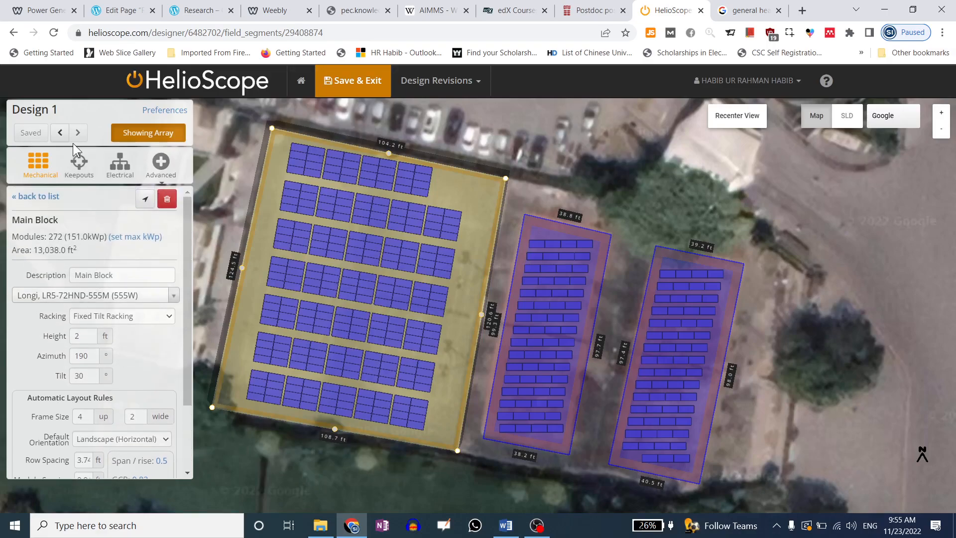
click(78, 172)
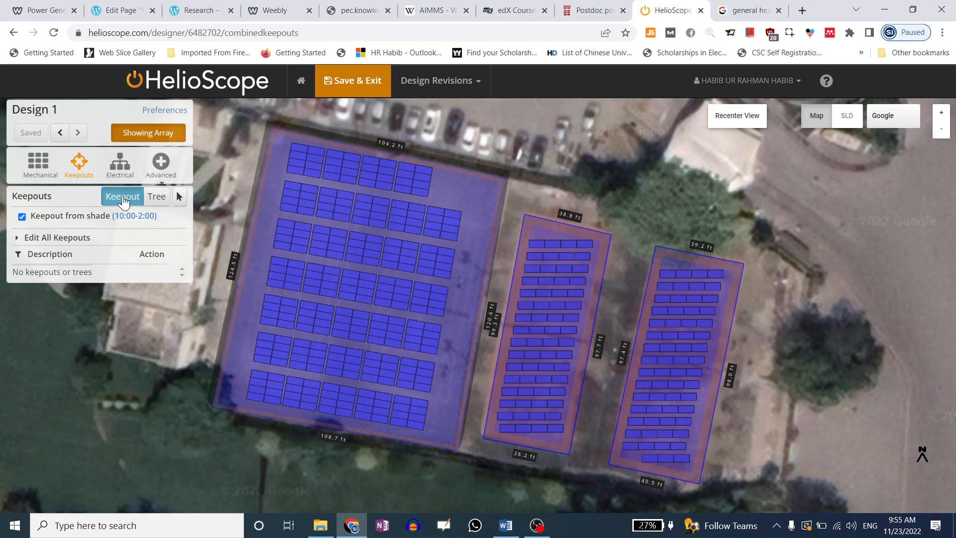
click(180, 198)
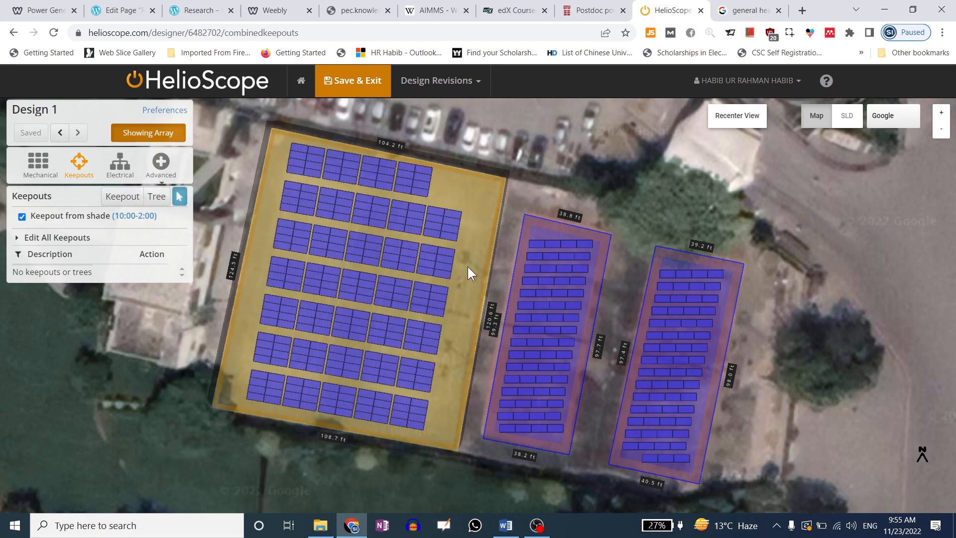
click(142, 131)
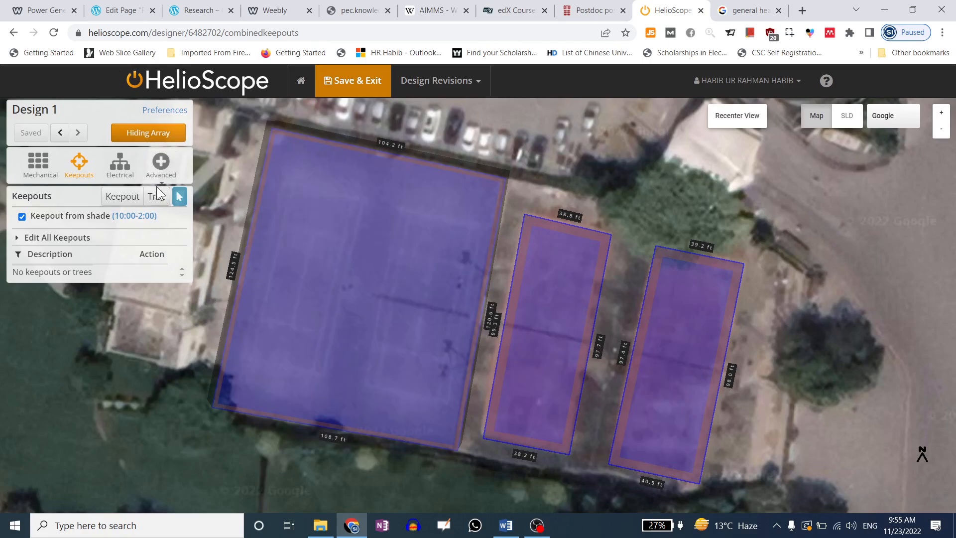
click(127, 197)
Pick the keepout drawing tool and zoom the map in on the dark tower in the large court
click(181, 199)
click(125, 197)
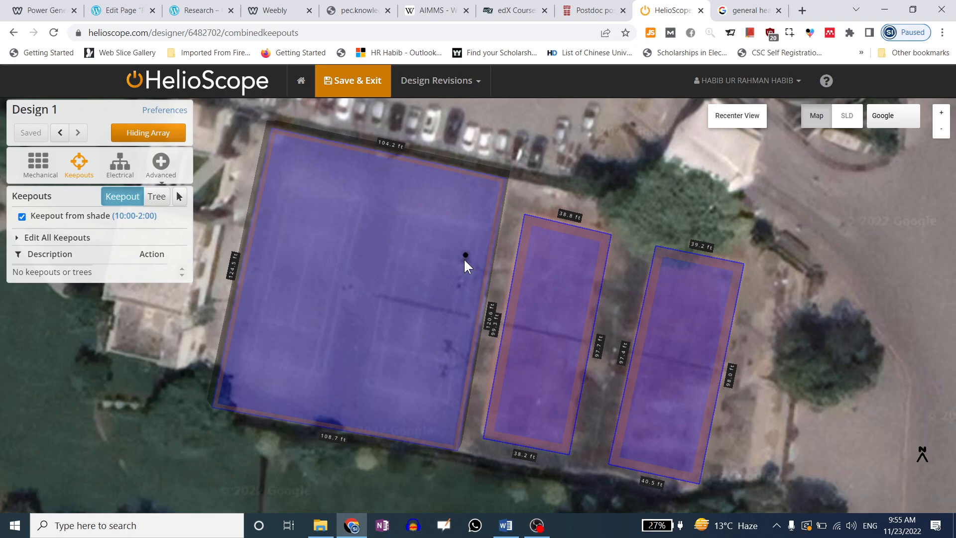
scroll(470, 252, up, 1)
scroll(464, 260, up, 1)
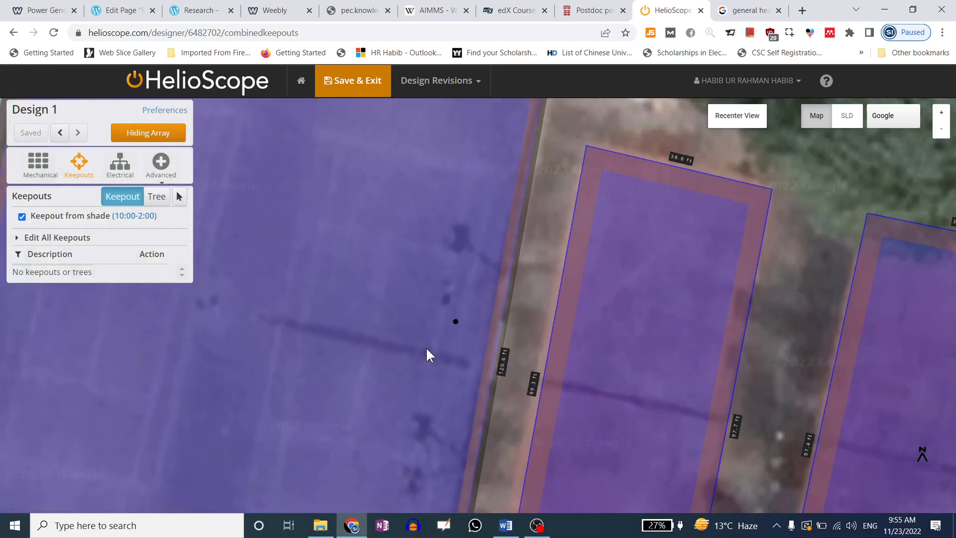
scroll(354, 336, down, 1)
scroll(384, 224, down, 1)
scroll(394, 204, down, 1)
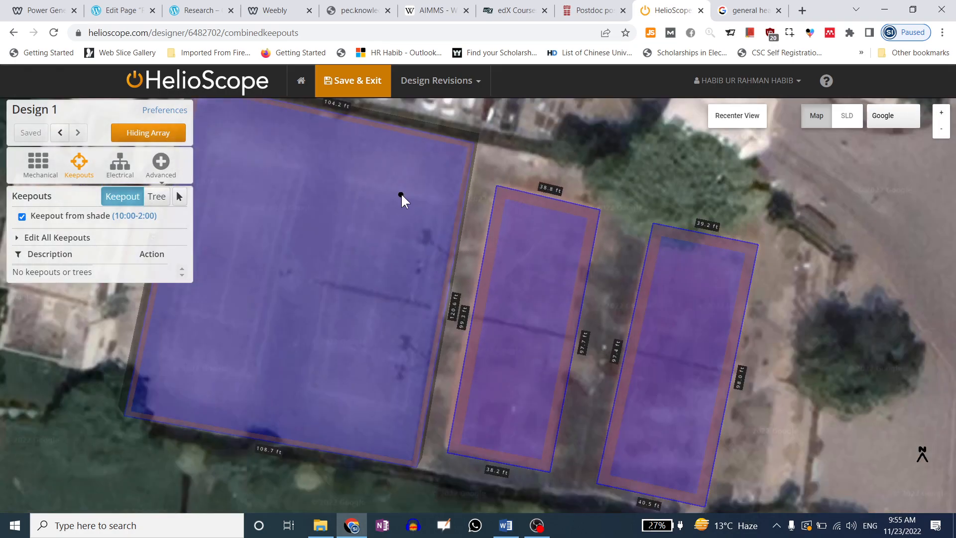
scroll(703, 315, up, 1)
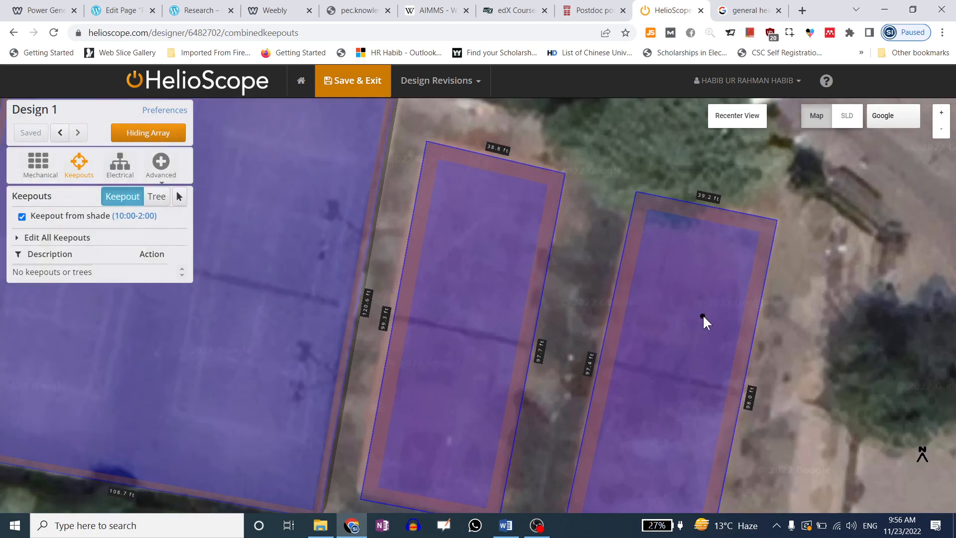
scroll(598, 299, up, 1)
scroll(472, 349, up, 1)
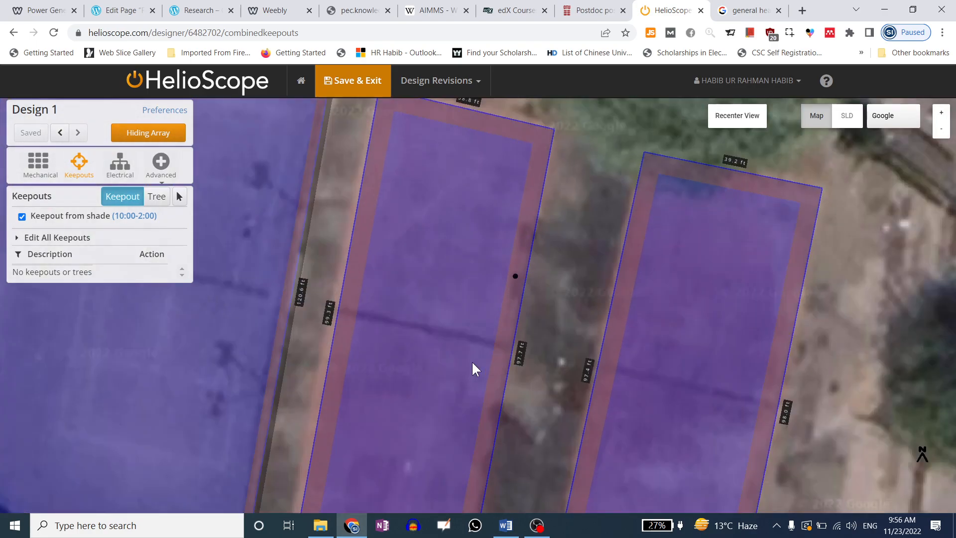
scroll(718, 262, down, 3)
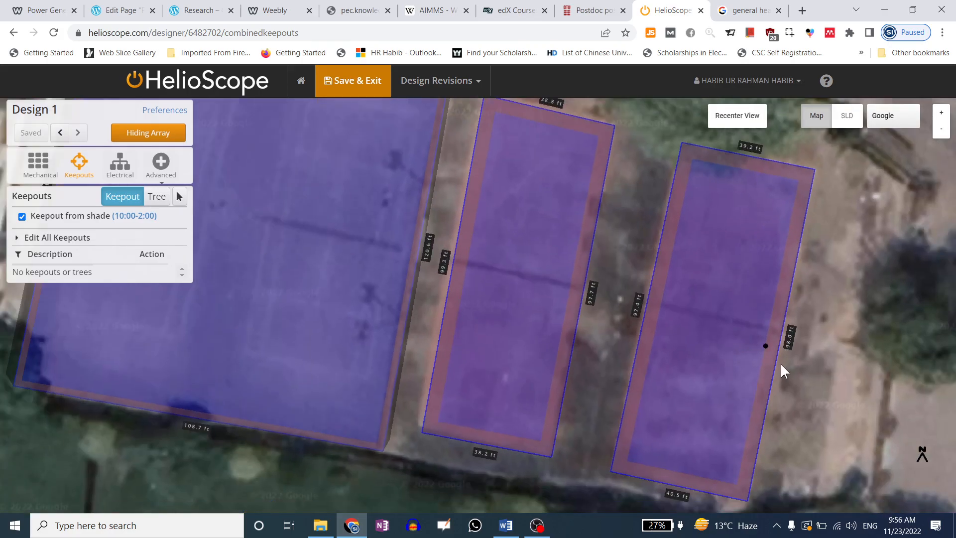
scroll(523, 349, down, 2)
scroll(406, 214, up, 2)
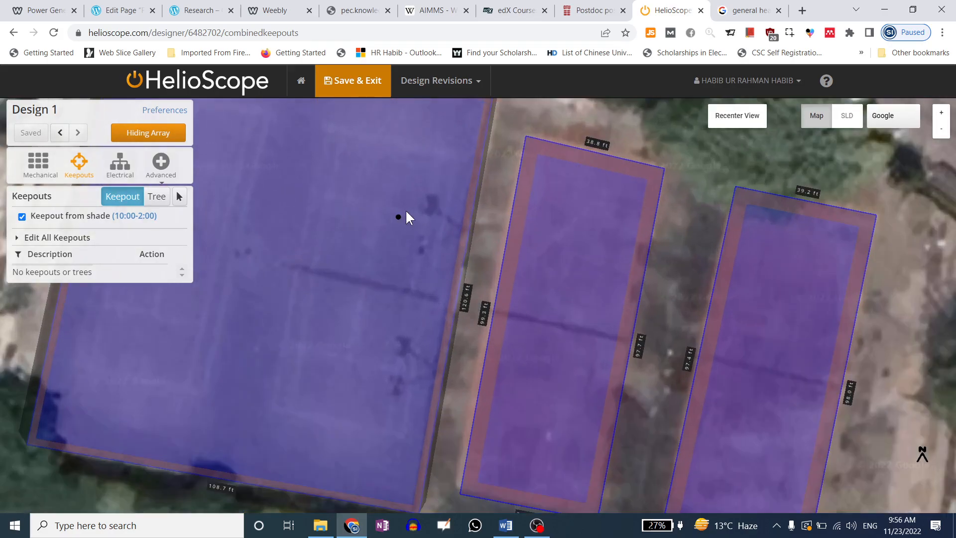
scroll(407, 213, up, 2)
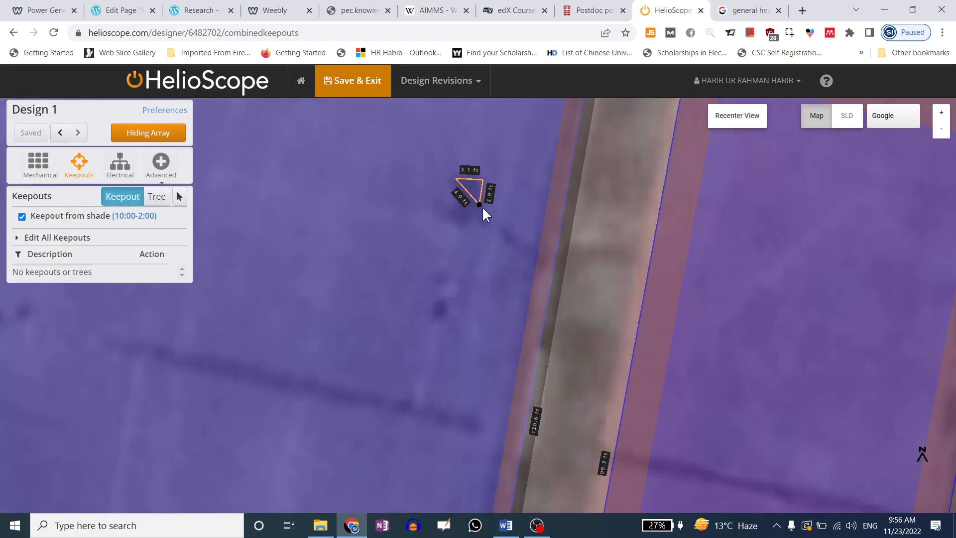
Trace the corners around the tower and close the outline to create Keepout 1
click(486, 209)
click(493, 215)
click(490, 224)
click(481, 227)
click(473, 214)
click(466, 221)
click(466, 223)
click(462, 226)
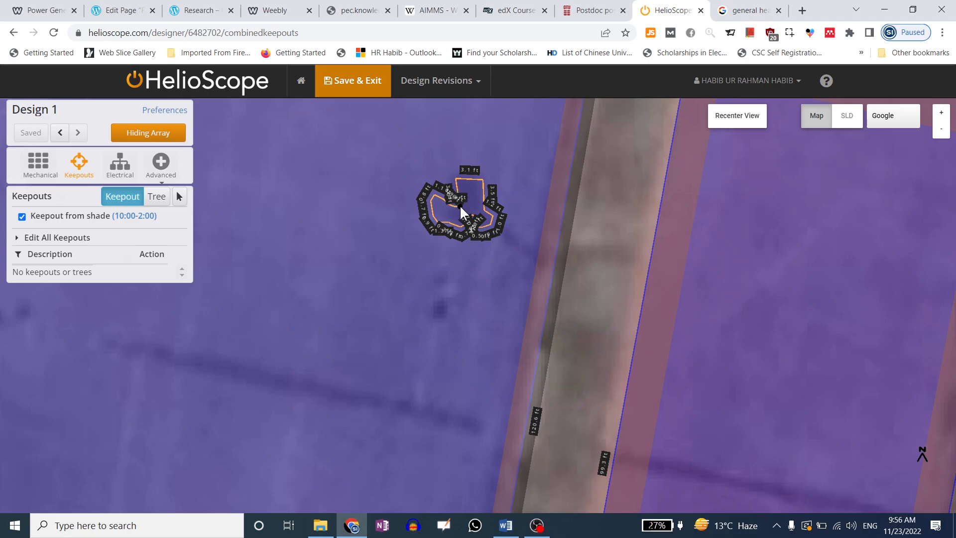
click(454, 179)
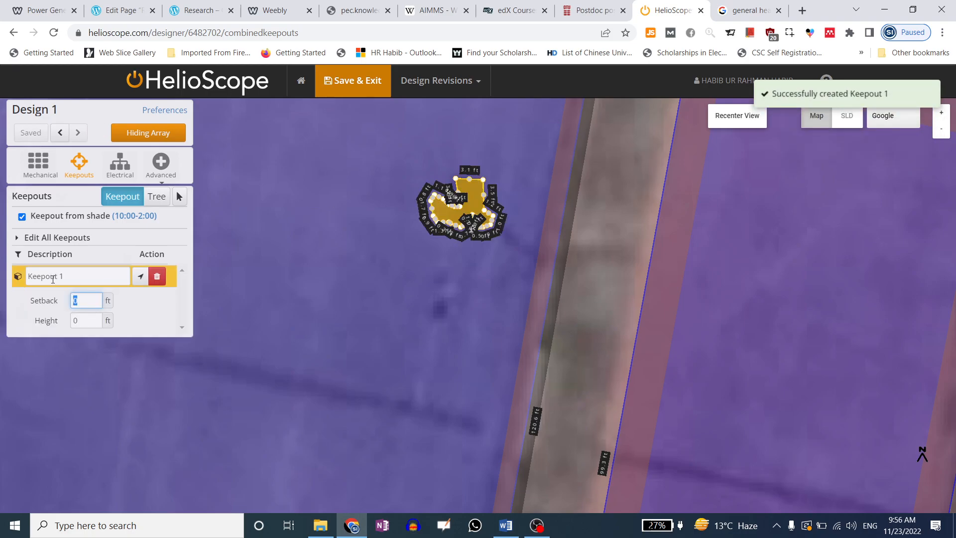
click(53, 279)
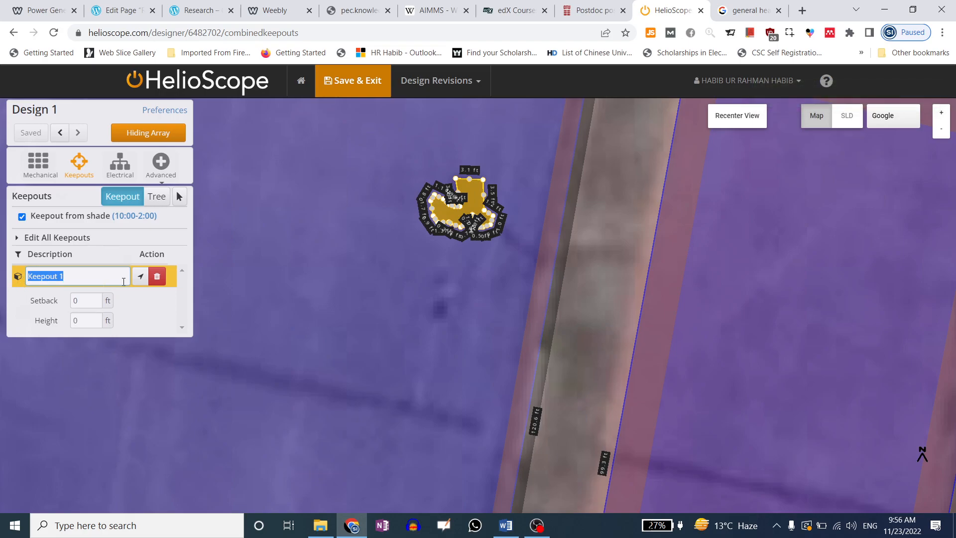
Name the keepout Tower1 and give it a 2 ft setback
text(Tower1)
click(81, 302)
drag(81, 302, 57, 303)
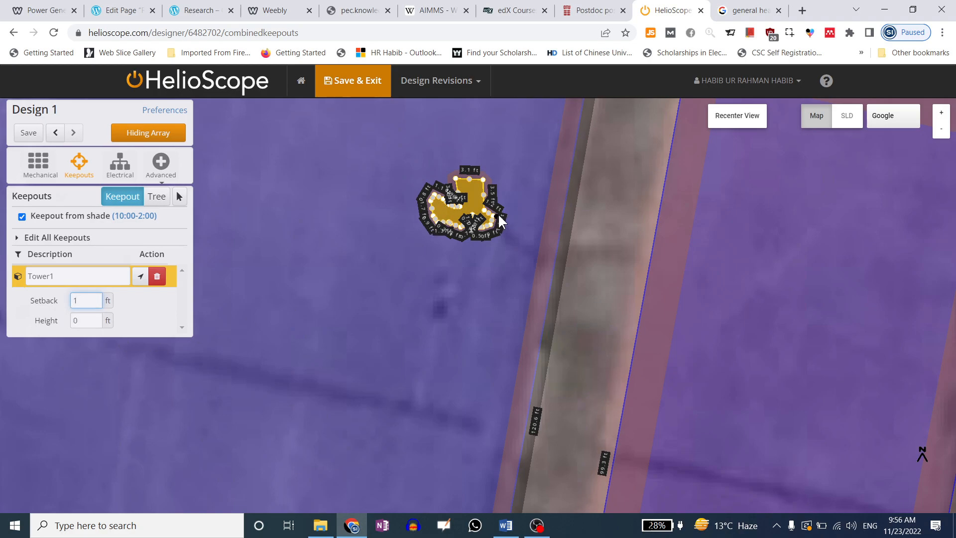
drag(95, 300, 71, 307)
text(4)
key(BackSpace)
text(2)
key(Tab)
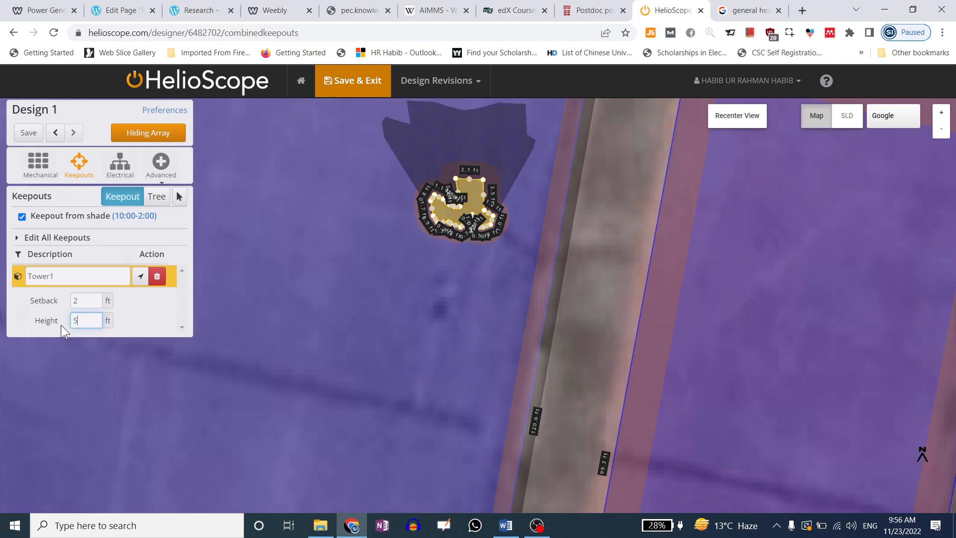
Show the panel array again and set the Tower1 keepout height to 2 ft
click(164, 139)
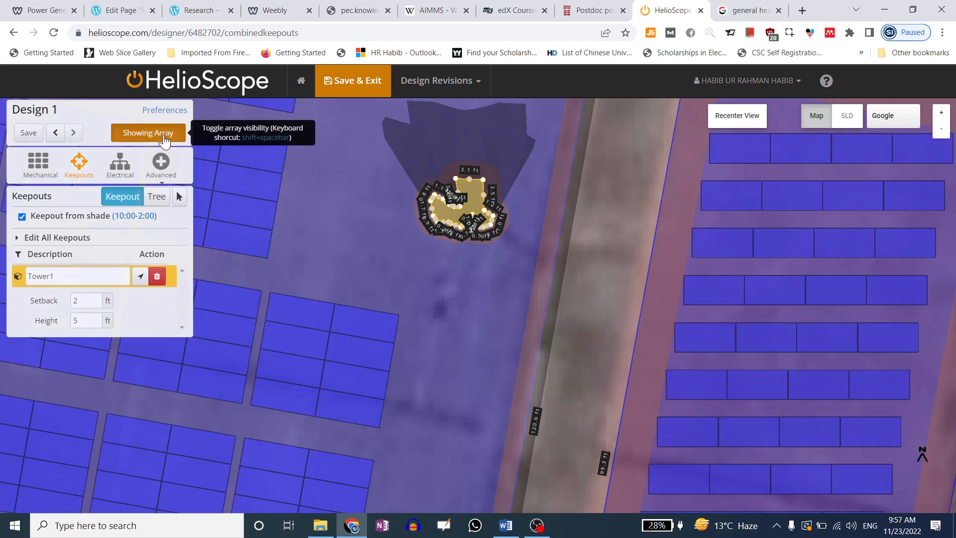
scroll(604, 237, down, 3)
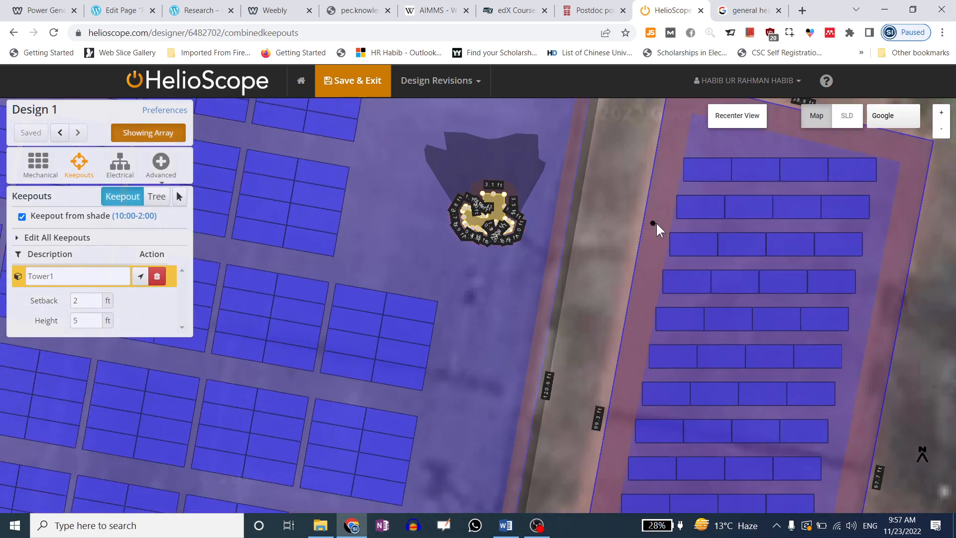
scroll(666, 222, down, 2)
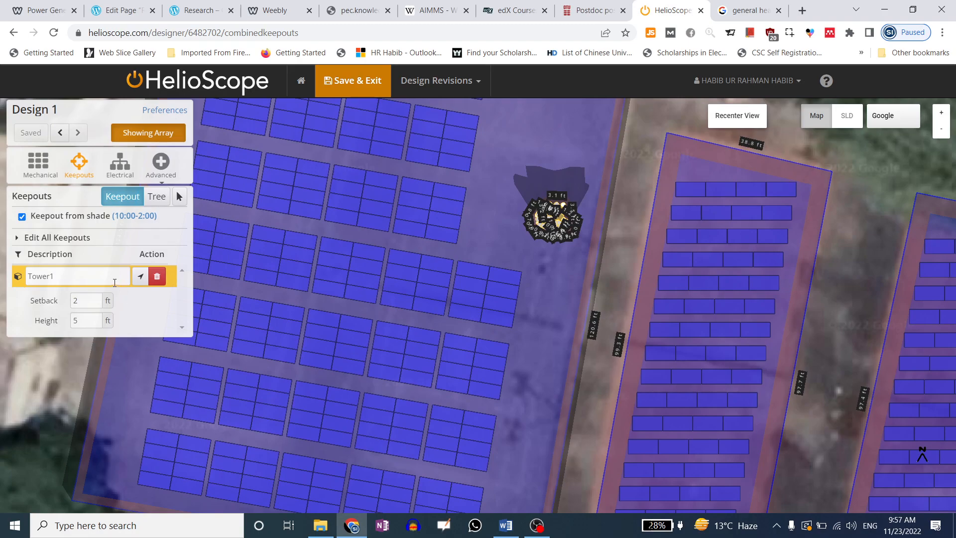
drag(95, 320, 63, 321)
text(1)
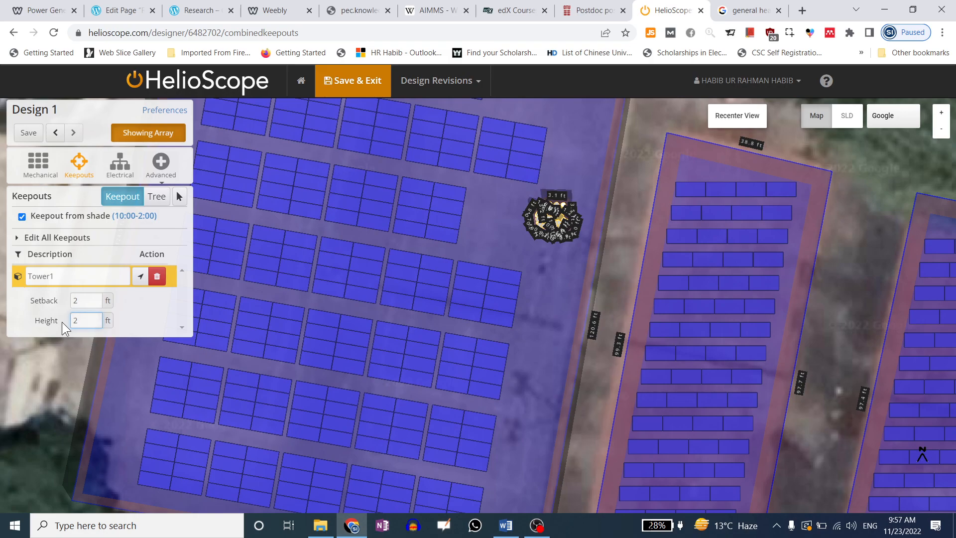
drag(96, 321, 58, 323)
drag(77, 316, 62, 317)
text(4)
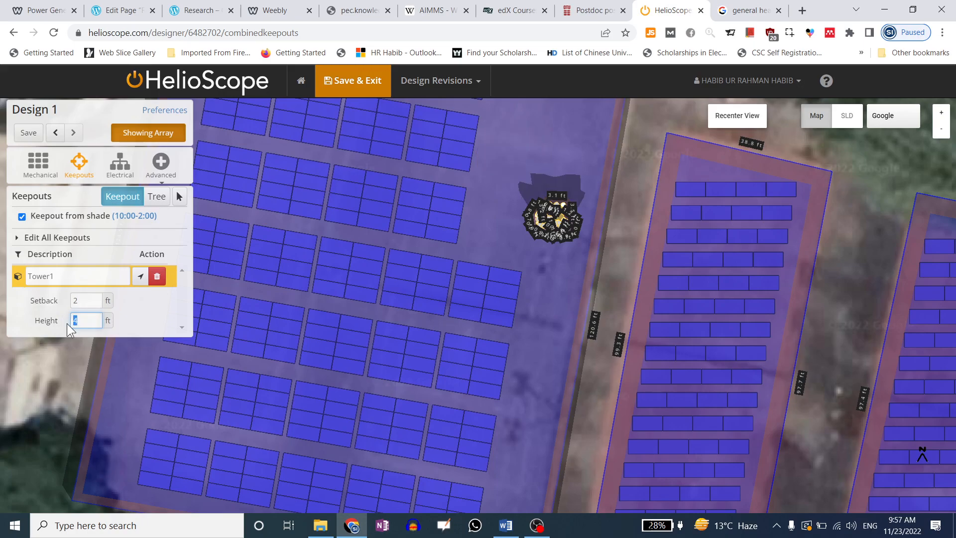
text(3)
drag(93, 320, 63, 323)
text(2)
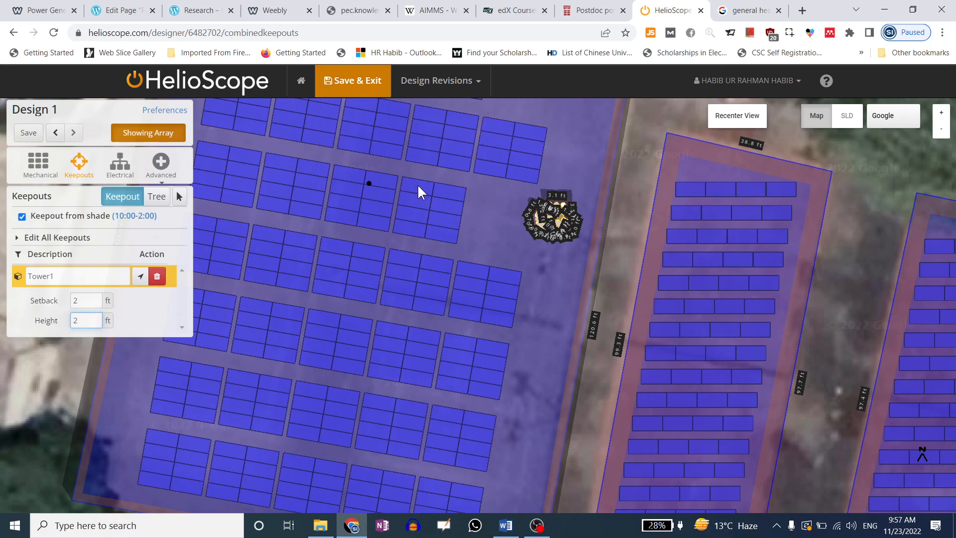
Deselect the keepout, then pick Tower1 on the map with the select tool
click(557, 283)
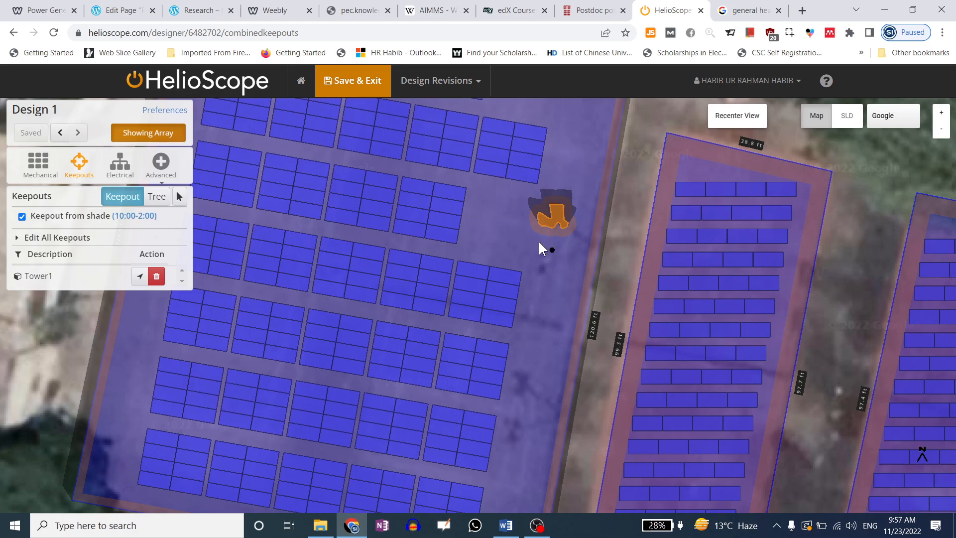
click(179, 196)
click(558, 217)
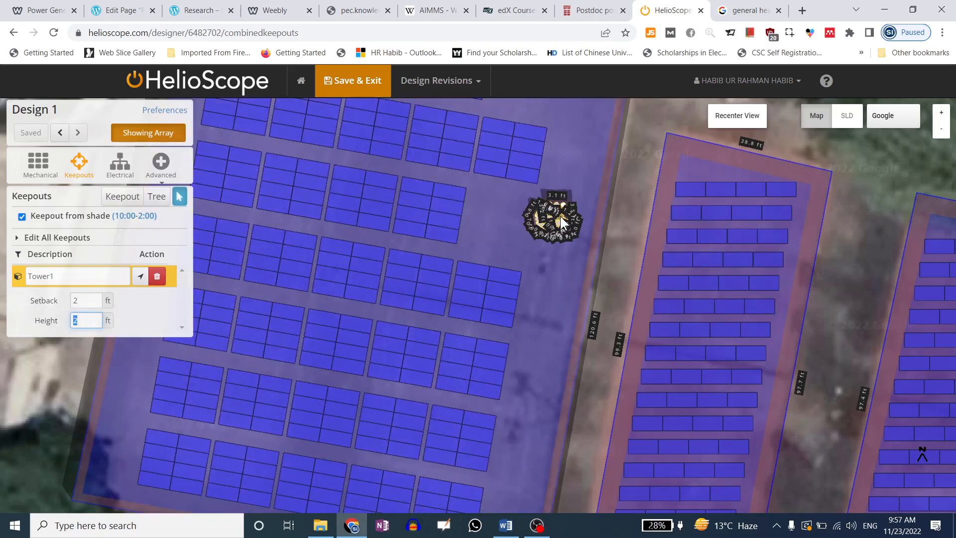
Drag a copy of the tower keepout lower down the court's right edge as Tower1 (copy)
drag(561, 236, 547, 265)
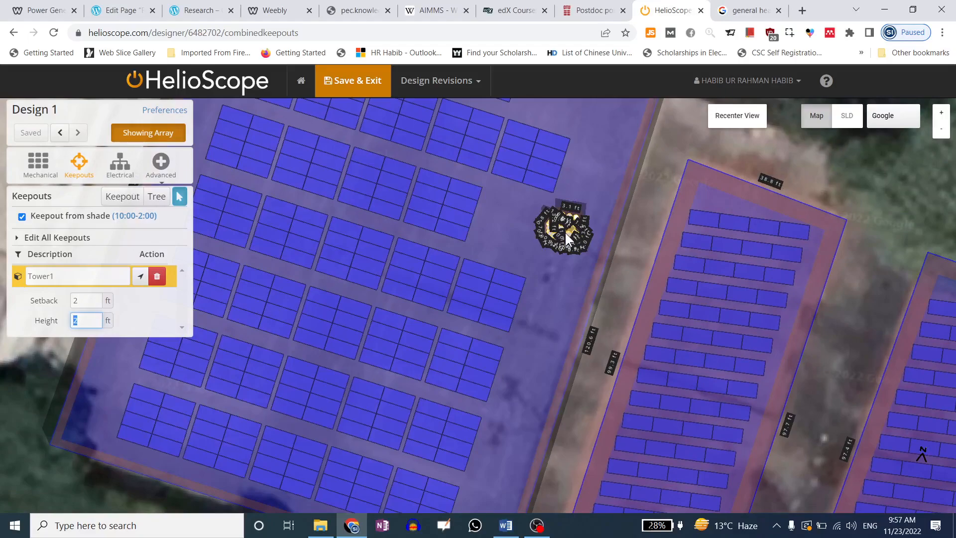
click(565, 232)
drag(570, 224, 525, 402)
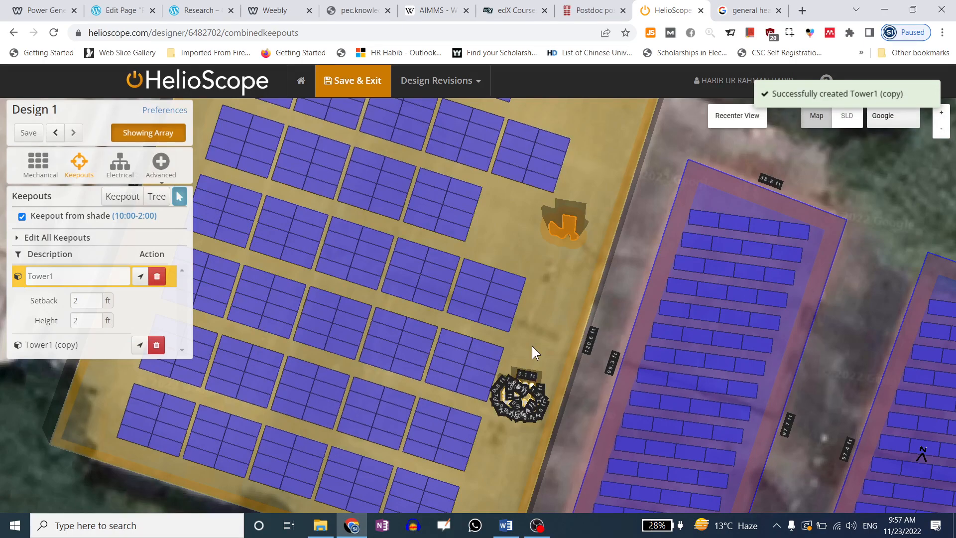
click(516, 399)
click(516, 398)
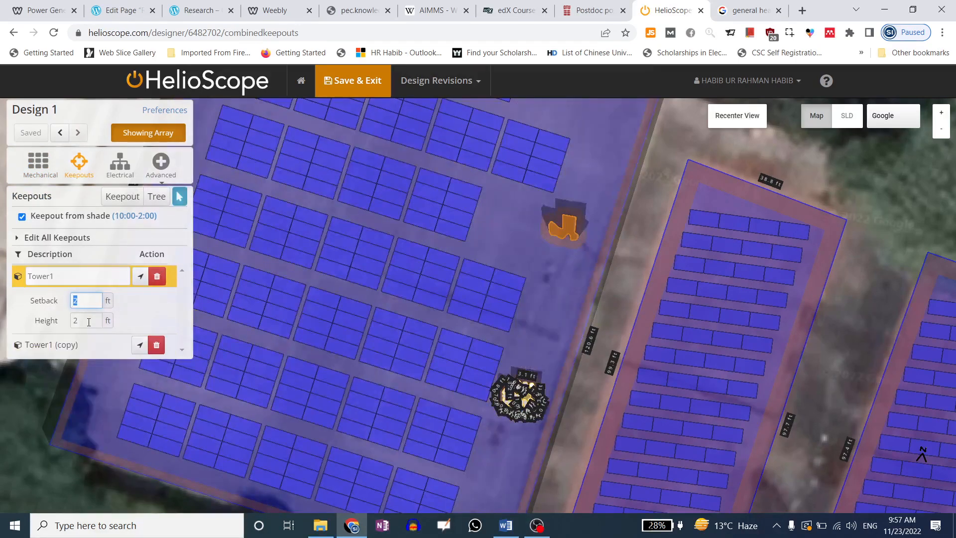
Set Tower1's height to 1 ft and tilt the map into a 3-D view
click(50, 319)
key(Delete)
text(1)
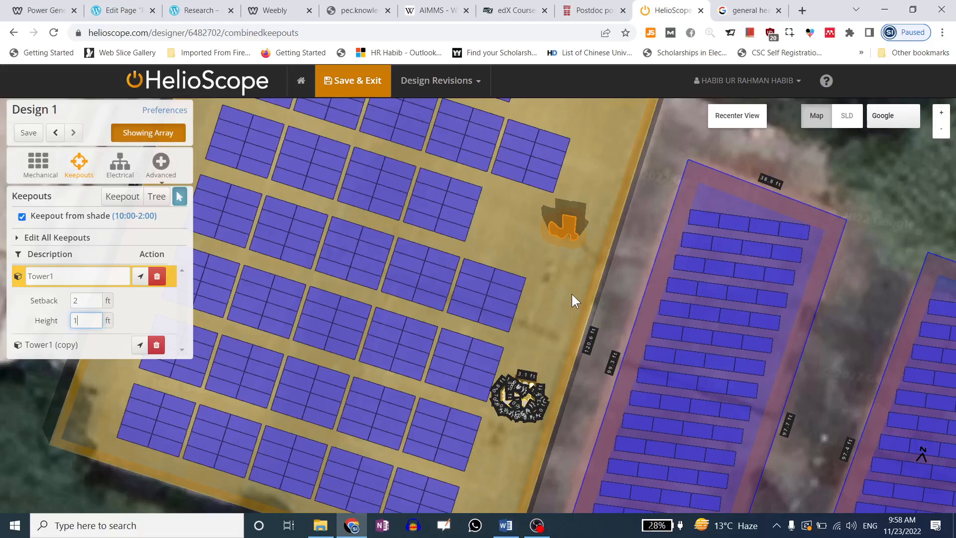
click(573, 296)
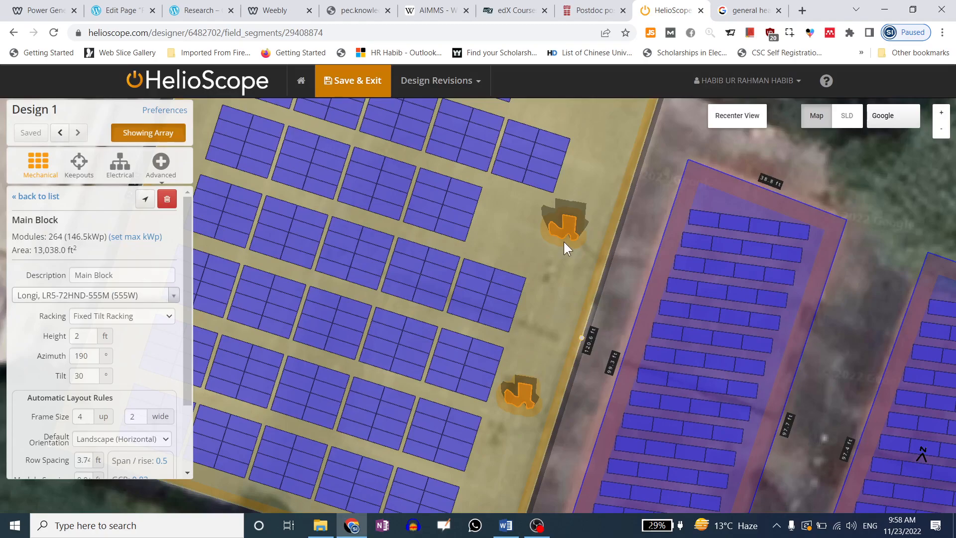
scroll(550, 210, down, 3)
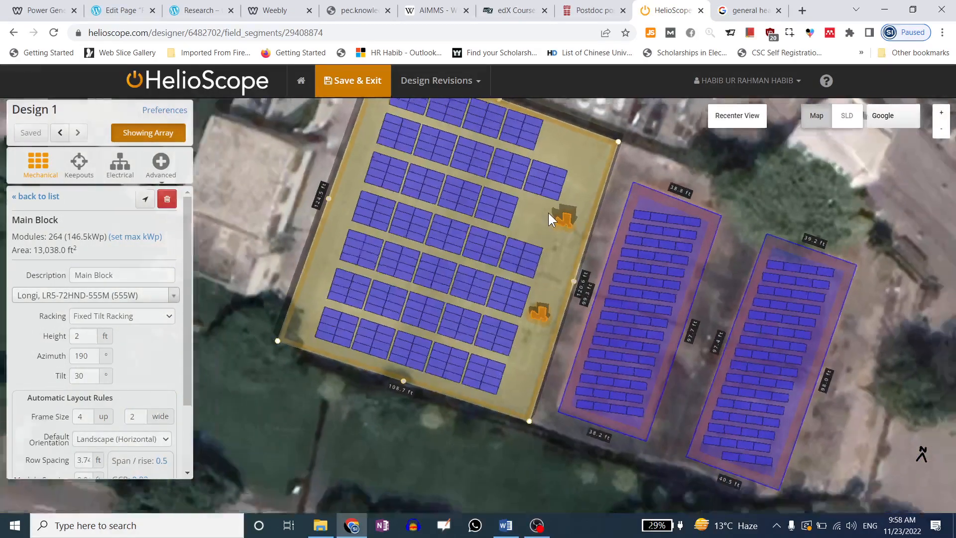
scroll(265, 331, up, 1)
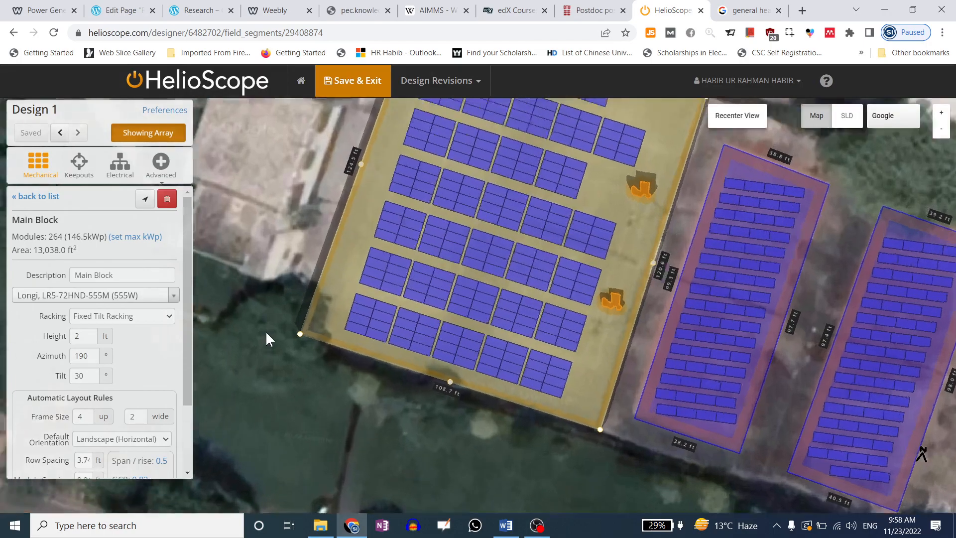
mouse_move(336, 340)
mouse_down()
mouse_move(354, 302)
mouse_move(353, 238)
mouse_move(345, 345)
mouse_move(344, 335)
mouse_up()
click(73, 169)
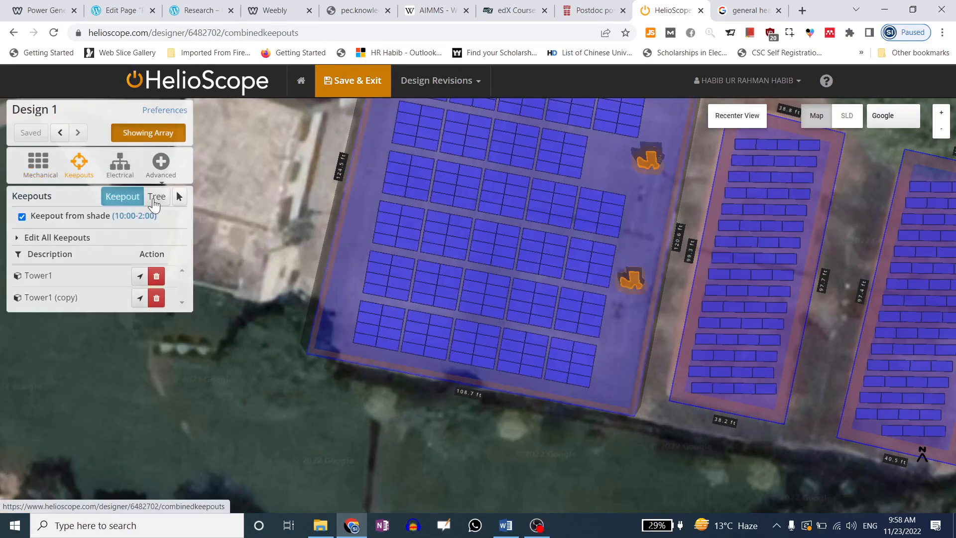
Place a spherical tree beside the court's lower-left corner with a 10 ft radius
click(159, 199)
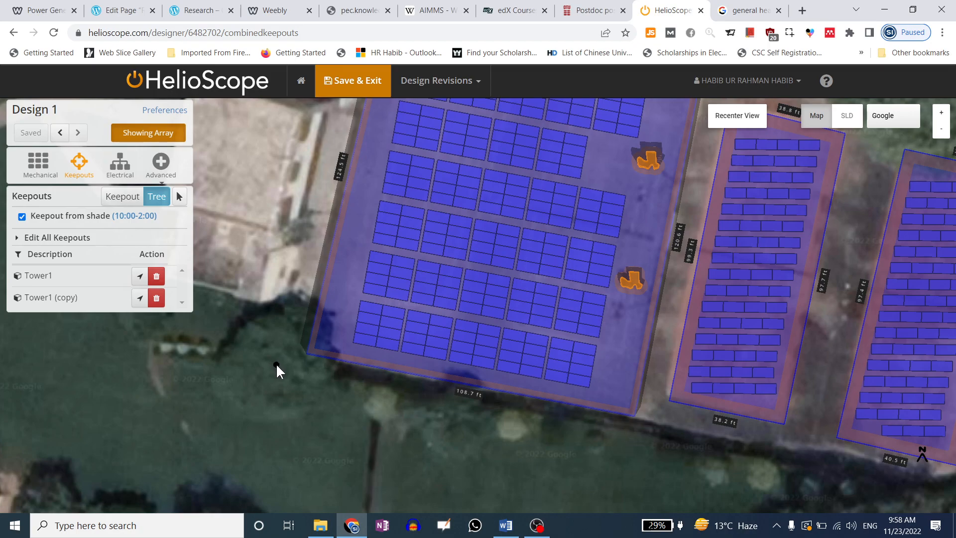
drag(276, 363, 294, 411)
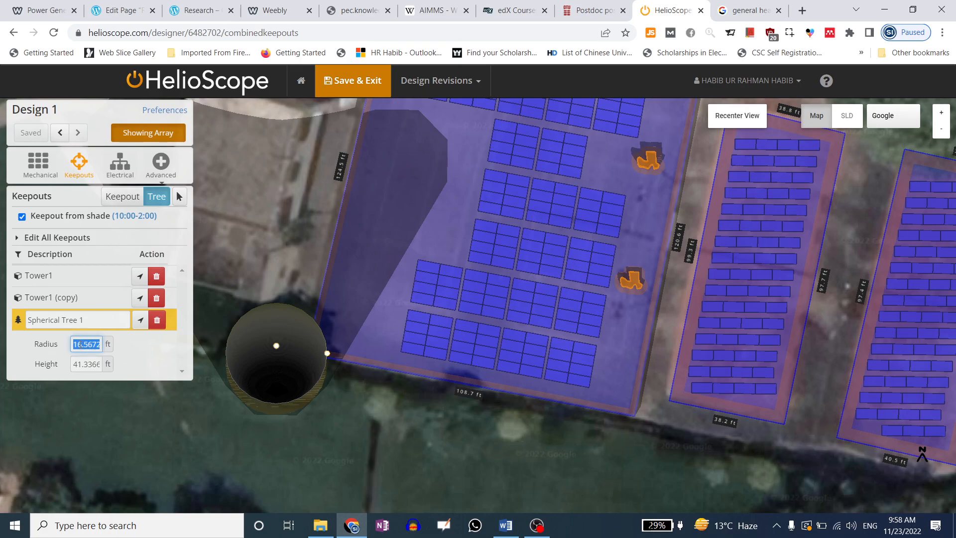
drag(74, 344, 106, 344)
text(10)
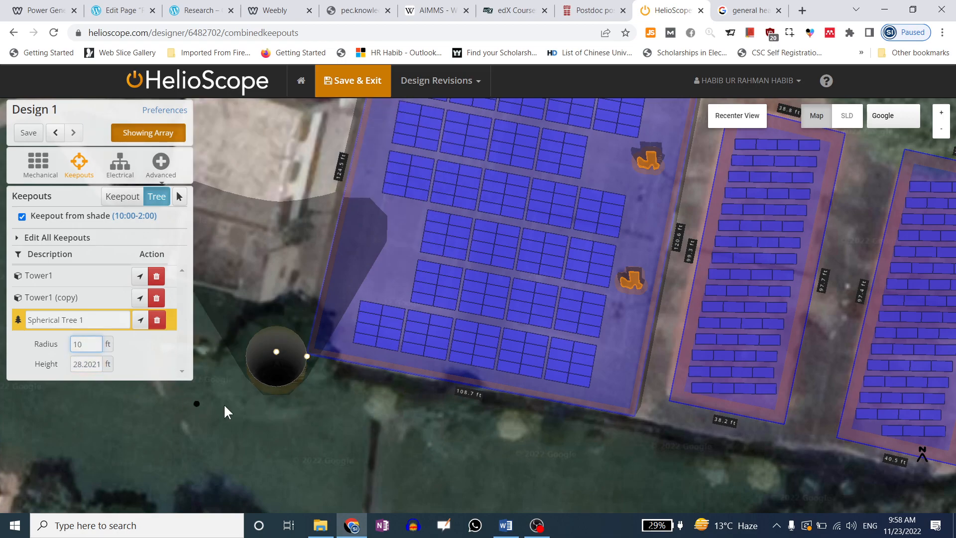
drag(224, 404, 234, 315)
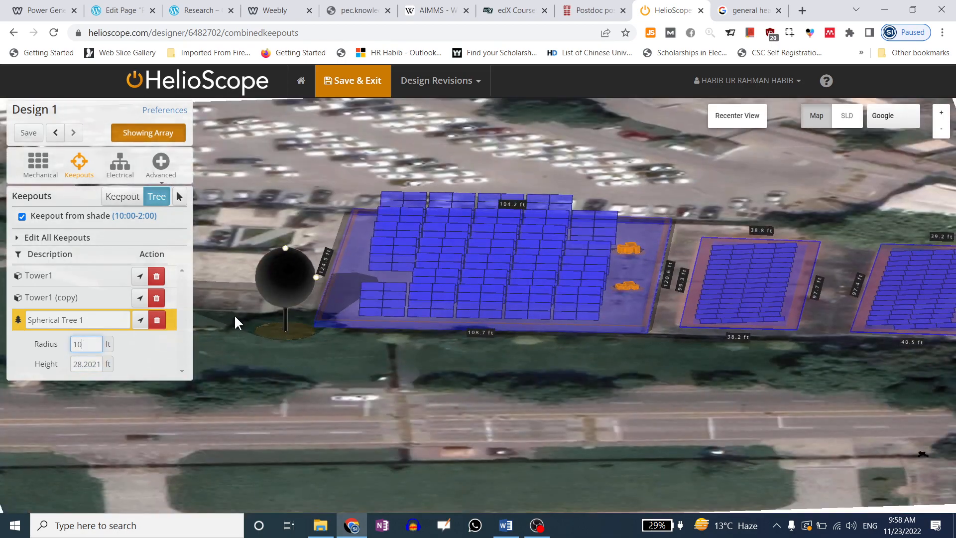
Try tree heights of 30, 50, 80 and 10 ft, settling on 30 ft
double_click(83, 363)
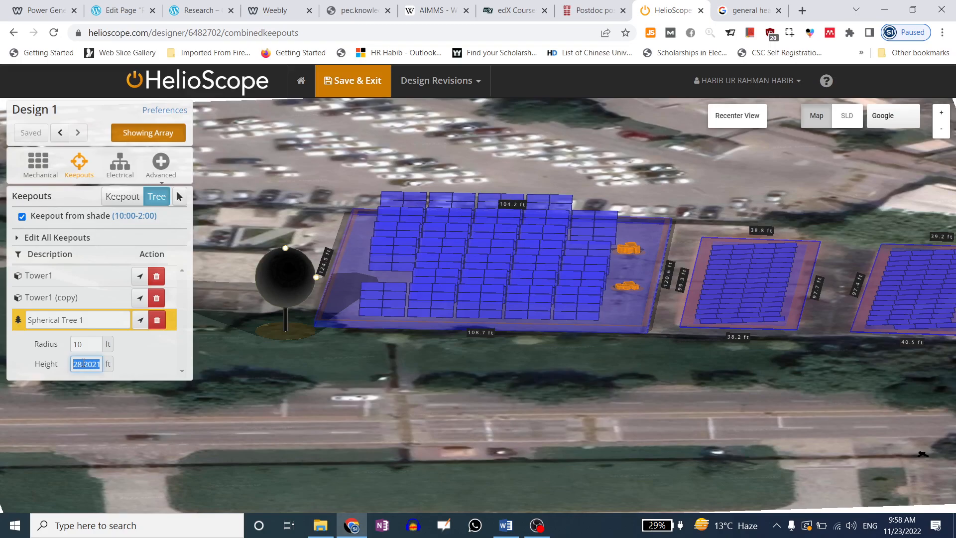
text(30)
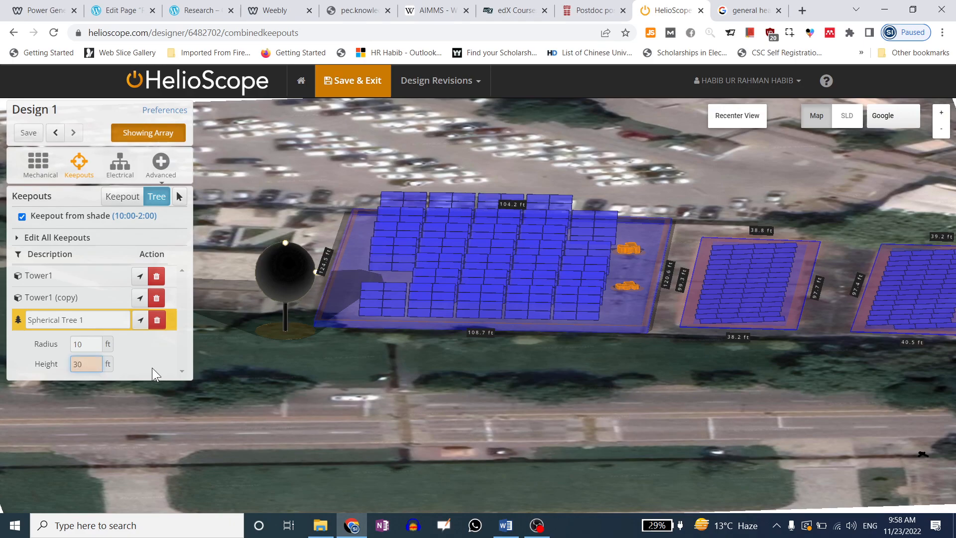
drag(95, 363, 51, 362)
text(50)
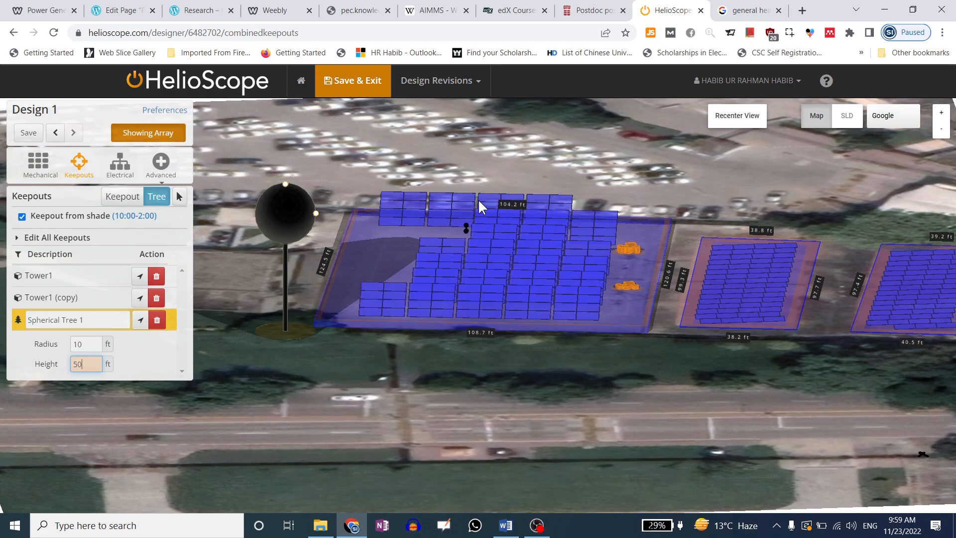
drag(97, 364, 52, 365)
text(80)
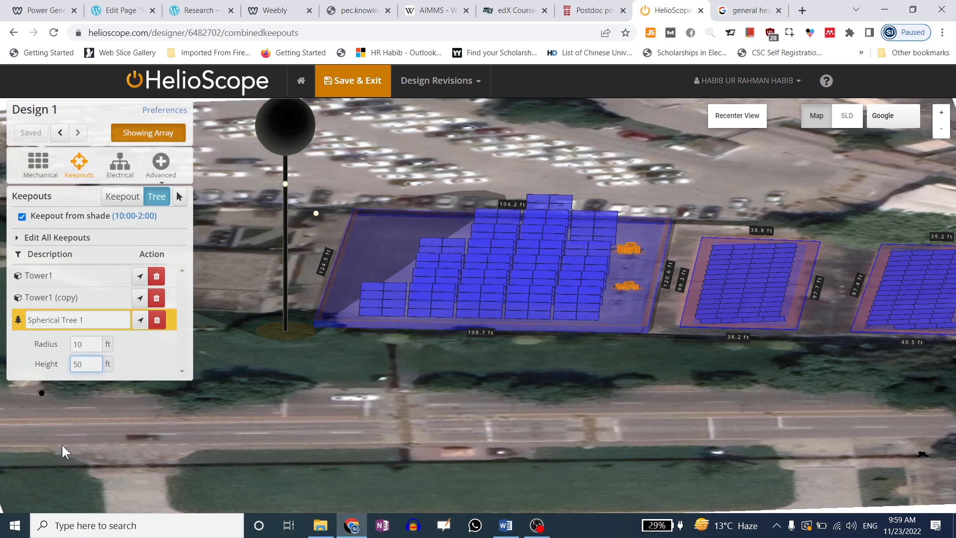
drag(97, 364, 58, 367)
text(10)
drag(90, 364, 52, 370)
text(30)
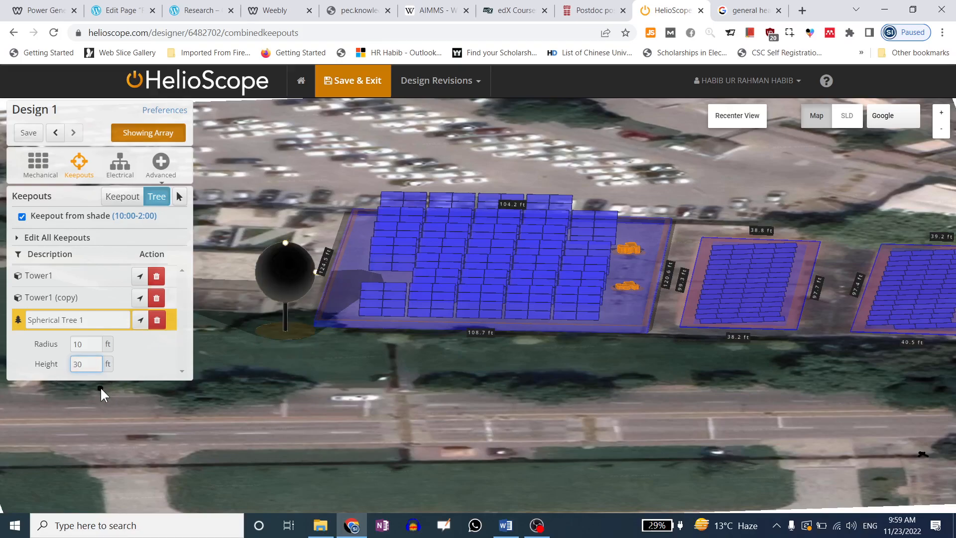
Set Spherical Tree 1's radius to 30 ft
drag(105, 345, 45, 346)
text(30)
drag(102, 336, 89, 364)
text(30)
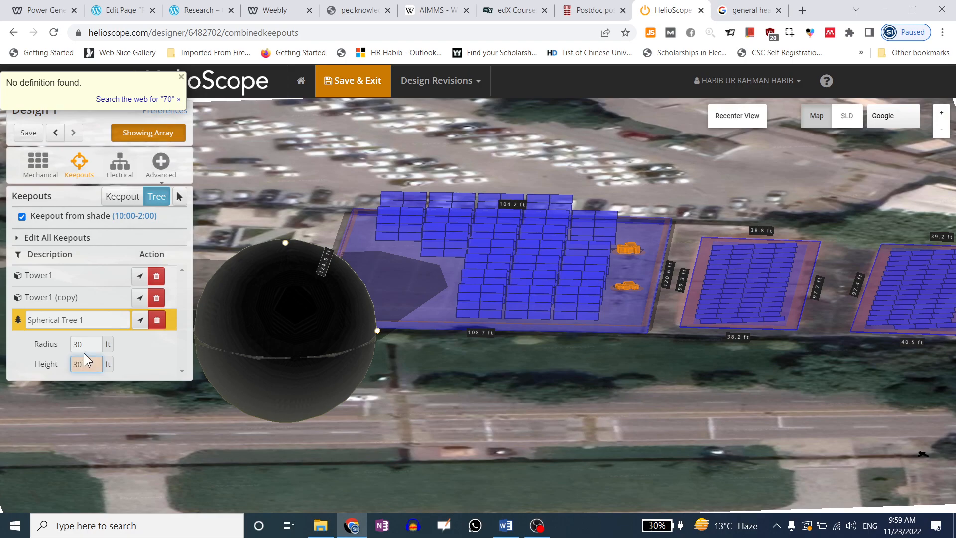
drag(75, 345, 91, 344)
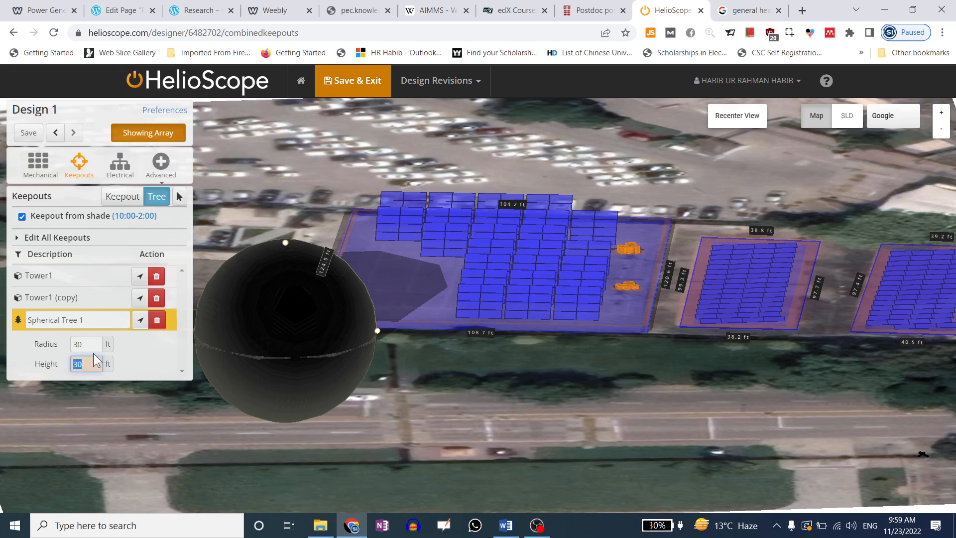
click(86, 345)
drag(87, 345, 67, 346)
Try tree radii of 20 and 30 ft with heights of 30, 35 and 55 ft
text(20)
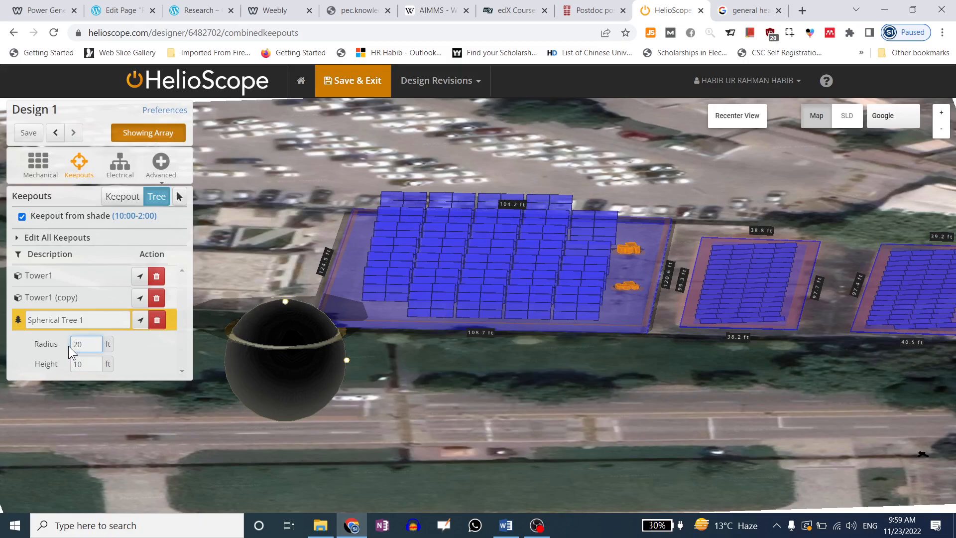
double_click(89, 363)
text(30)
double_click(89, 344)
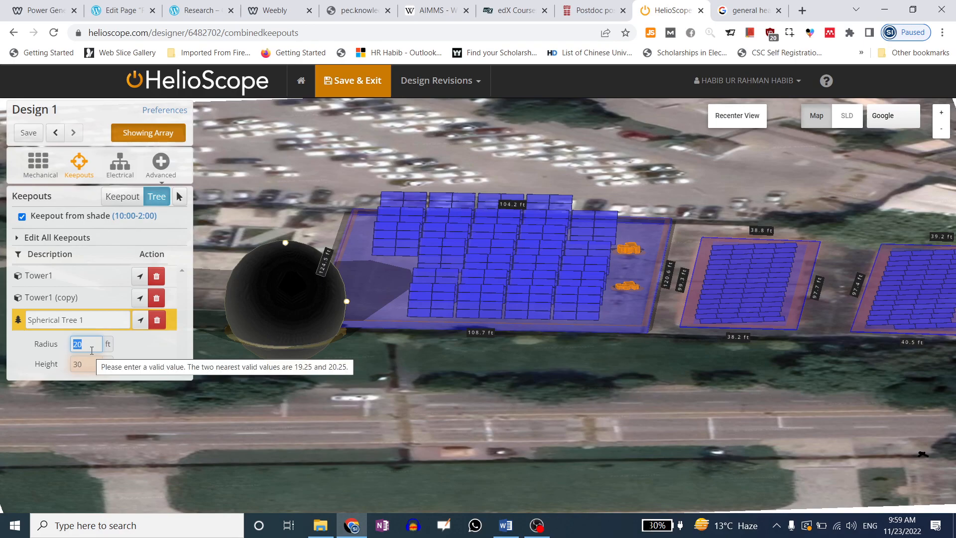
double_click(92, 363)
text(35)
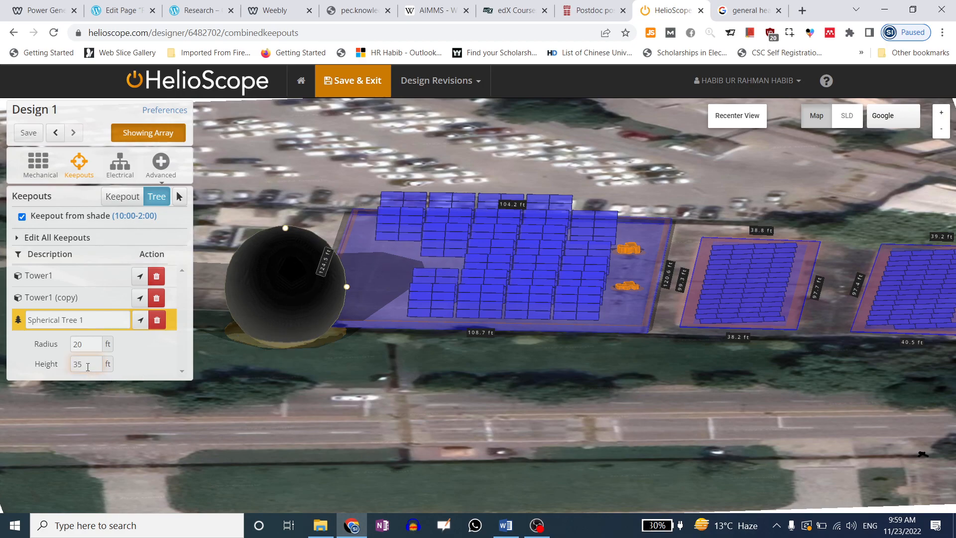
double_click(90, 346)
double_click(93, 365)
text(55)
key(shift+Tab)
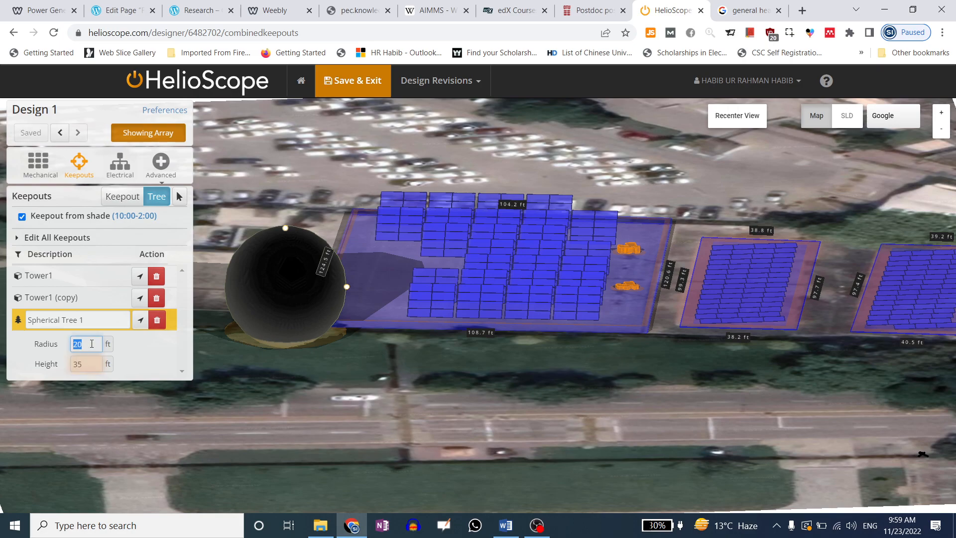
text(30)
key(Tab)
Set the tree to a 10 ft radius and 30 ft height
double_click(88, 345)
text(10)
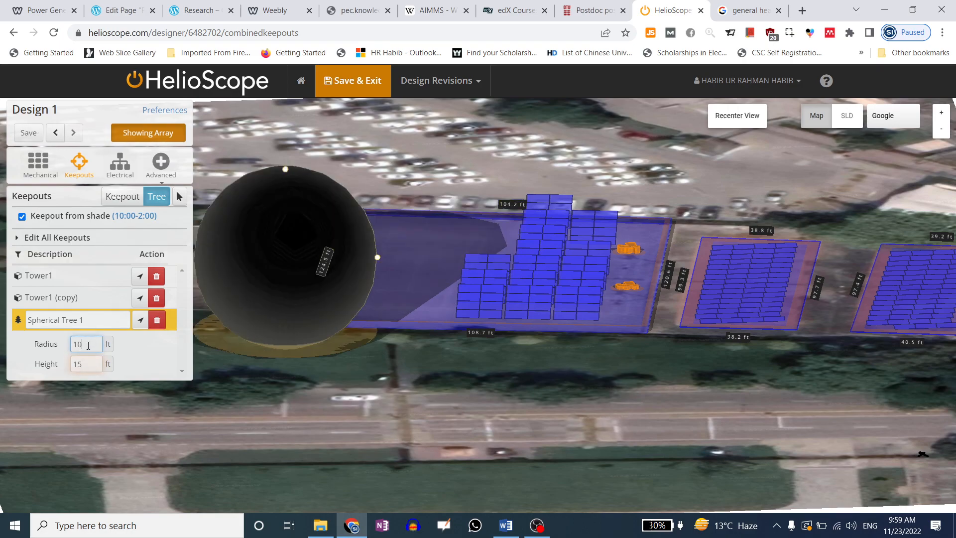
double_click(86, 364)
text(30)
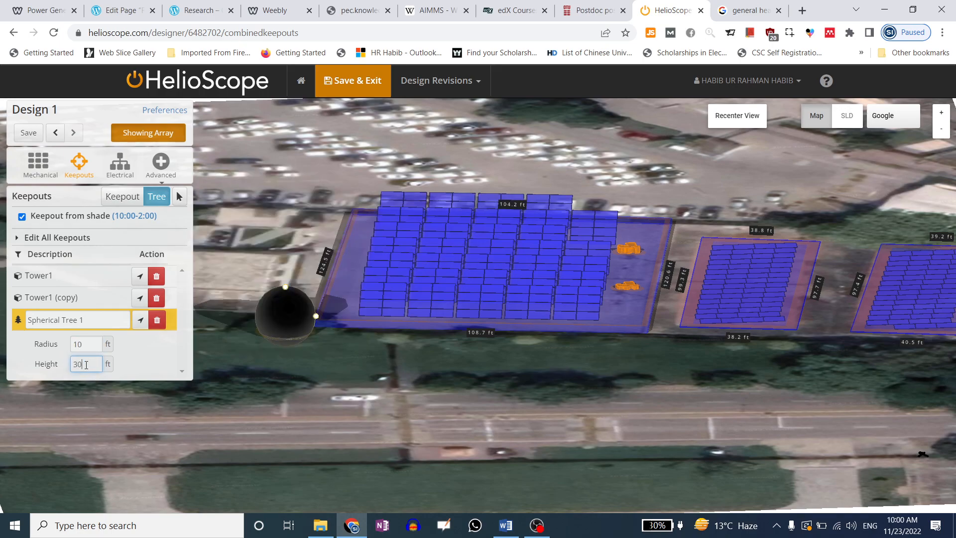
click(132, 365)
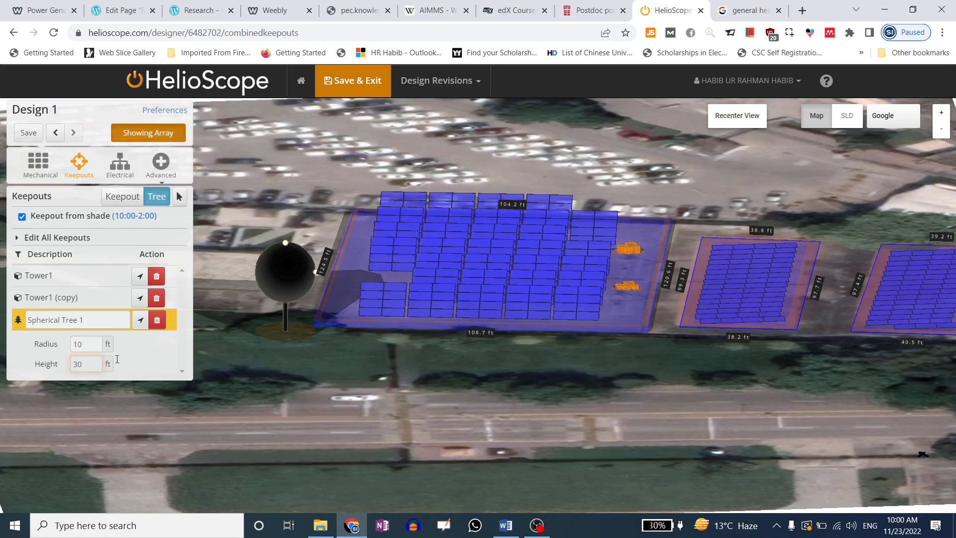
double_click(88, 346)
click(127, 355)
double_click(92, 364)
click(147, 371)
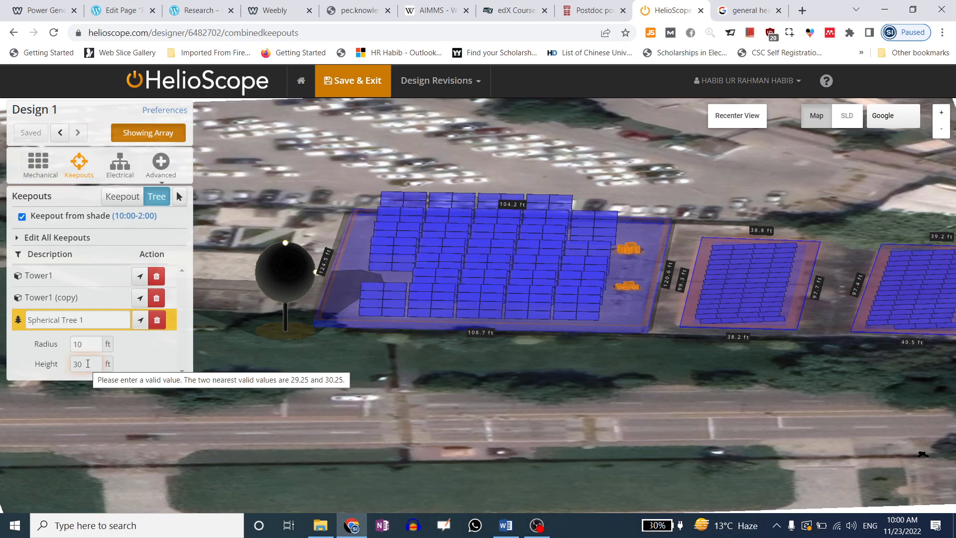
Finalize Spherical Tree 1 at a 10 ft radius and 50 ft height
click(87, 364)
text(.25)
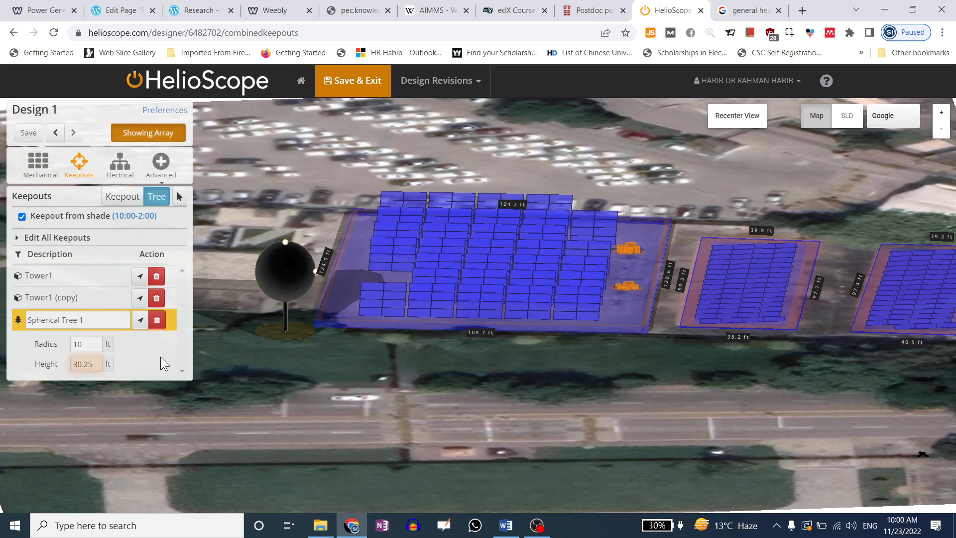
click(145, 374)
click(82, 344)
text(10)
key(Tab)
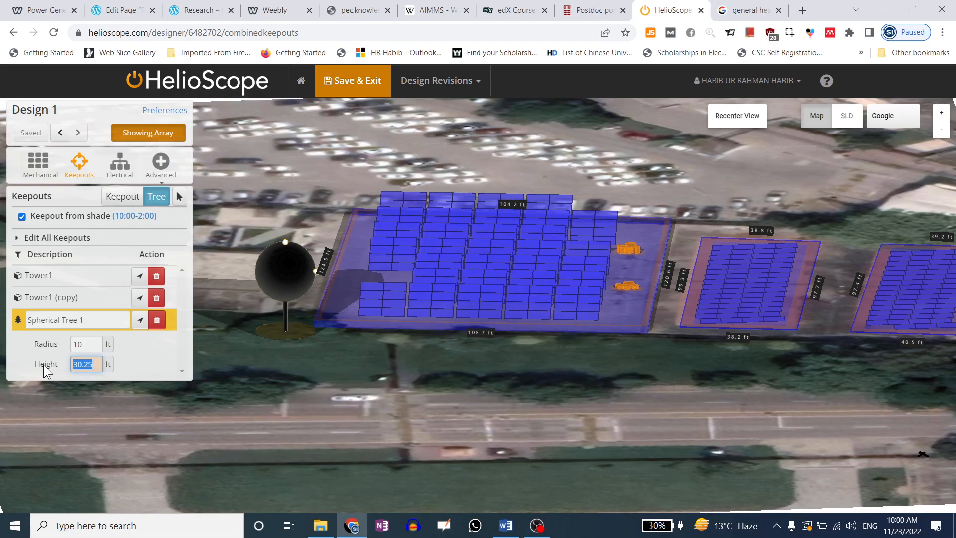
text(50)
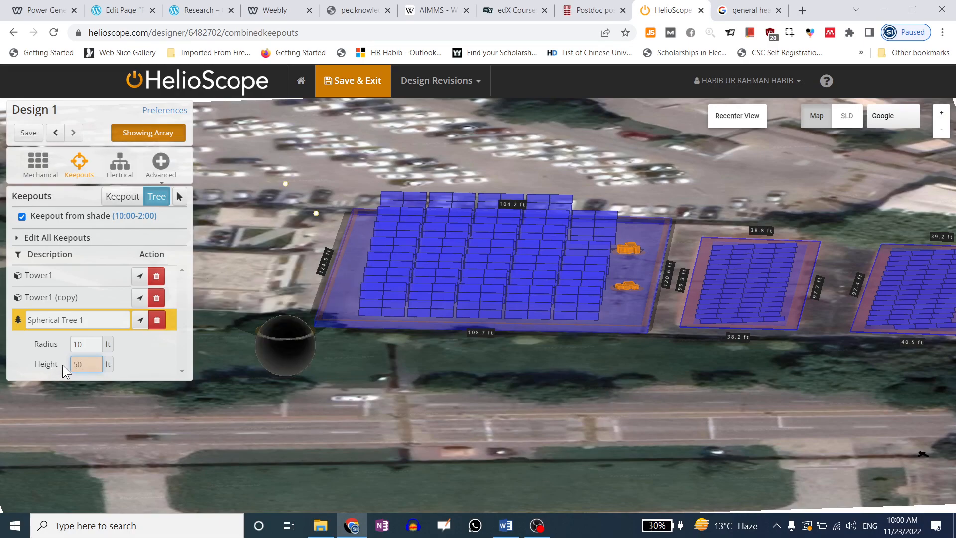
click(144, 362)
drag(90, 344, 38, 350)
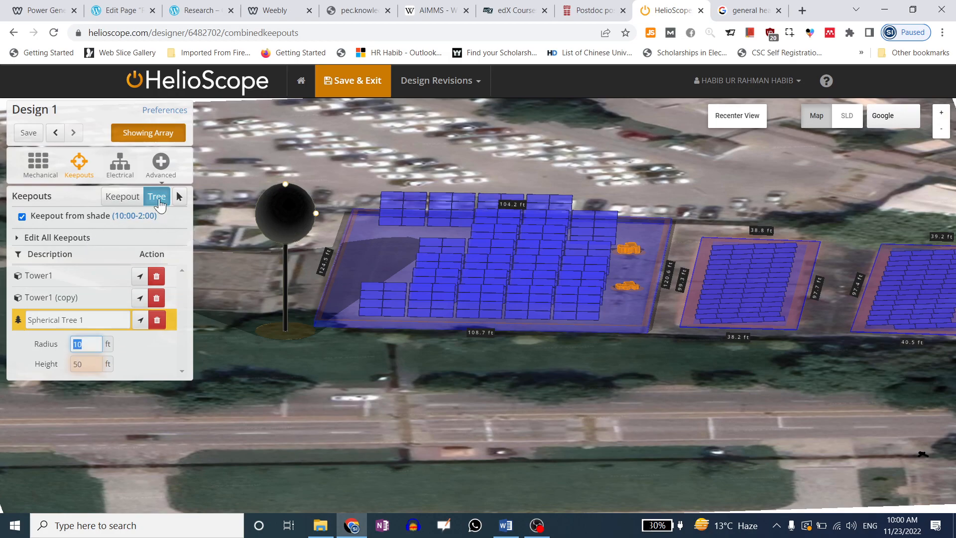
Reset Spherical Tree 1 to a 30 ft height and a 10 ft radius
click(340, 185)
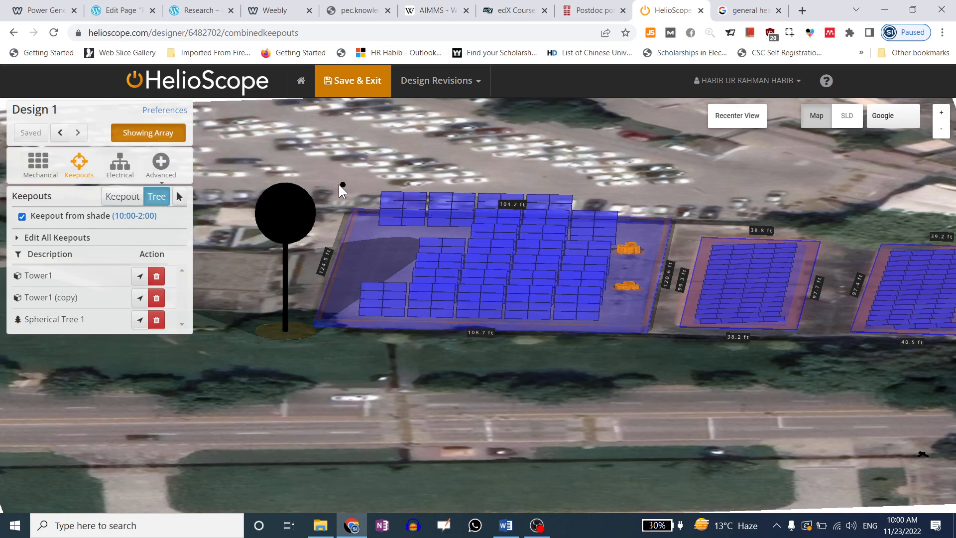
click(179, 196)
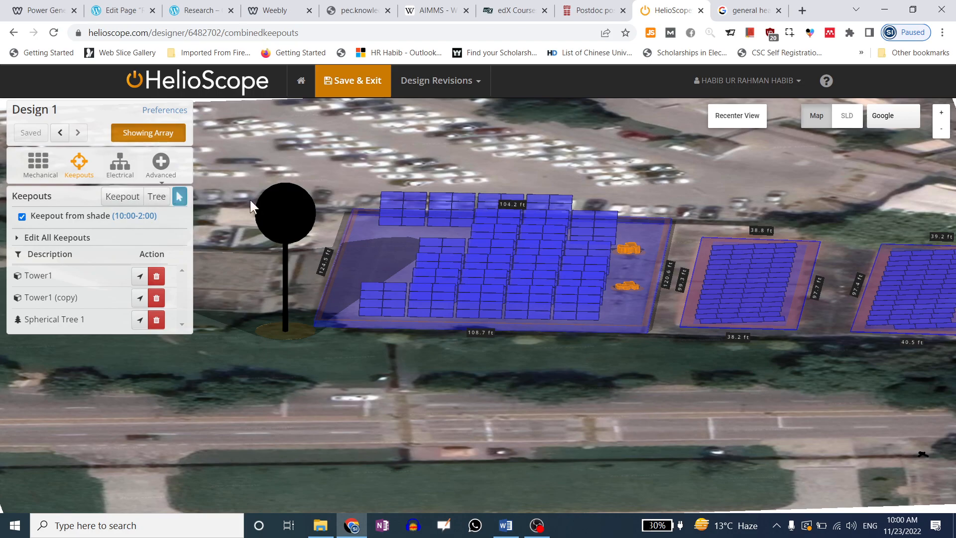
click(287, 205)
click(94, 368)
click(157, 361)
drag(94, 364, 65, 341)
text(30)
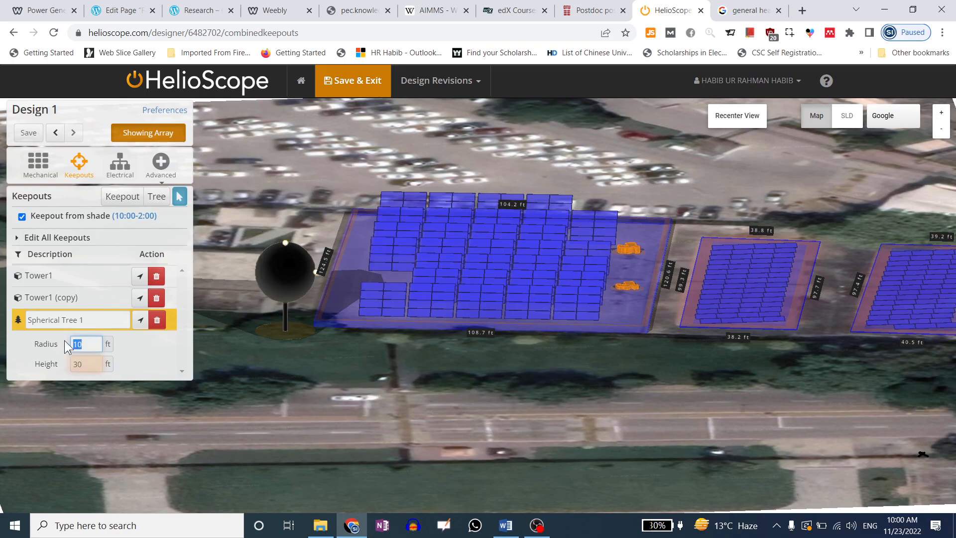
text(20)
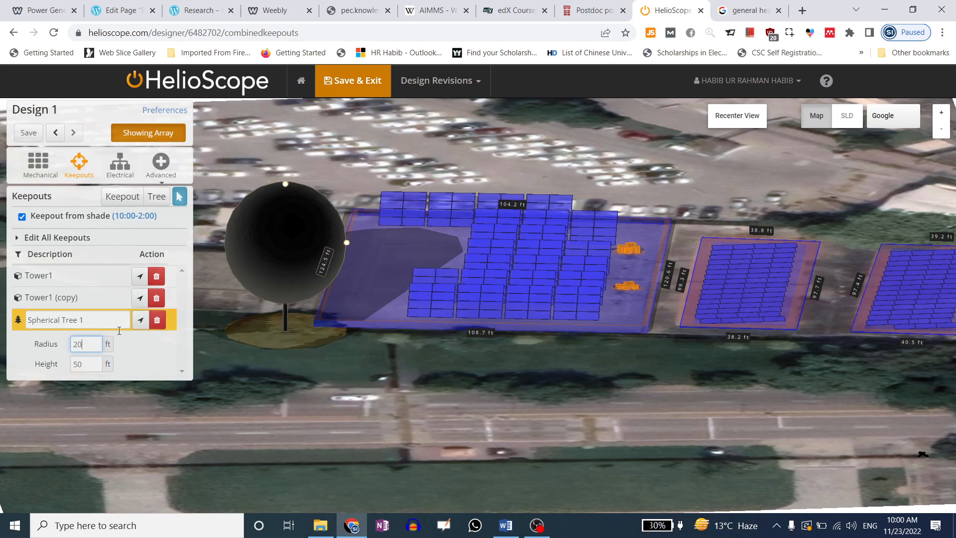
drag(80, 345, 62, 345)
text(10)
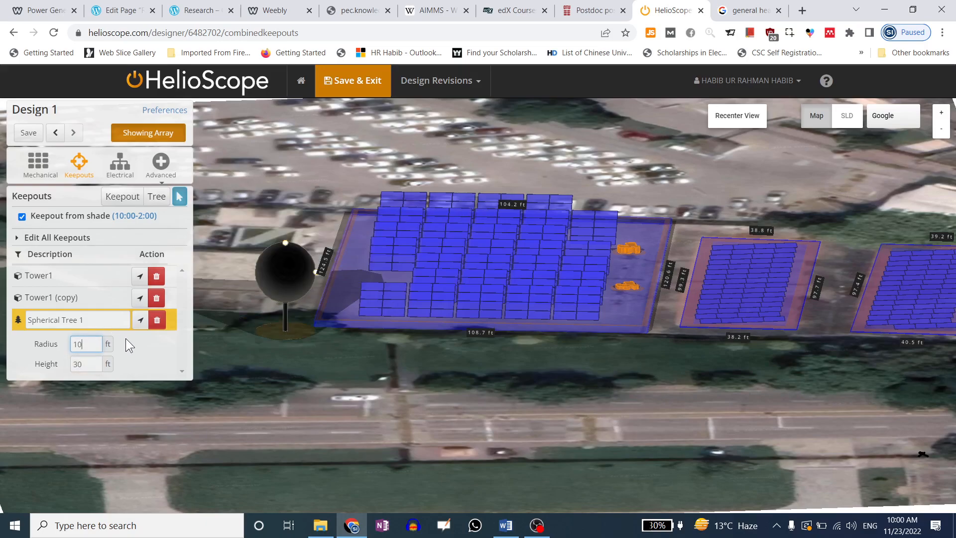
click(145, 350)
Select the Tower1 (copy) keepout, recentre the map and hide the module array
click(78, 298)
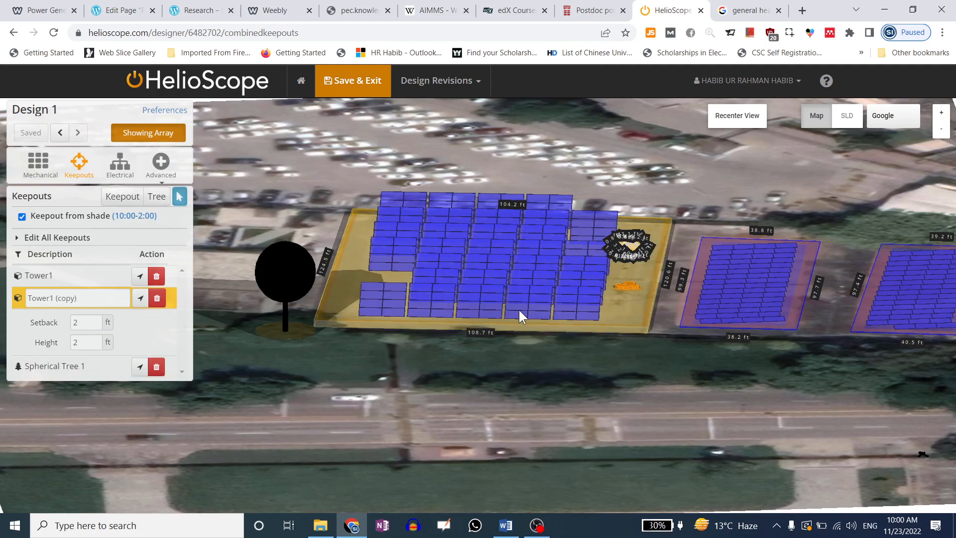
click(737, 116)
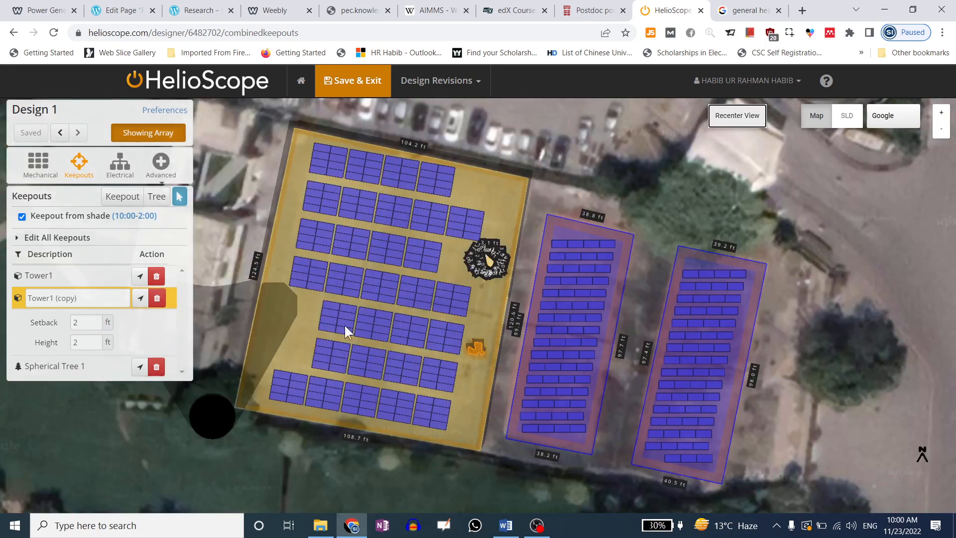
click(152, 132)
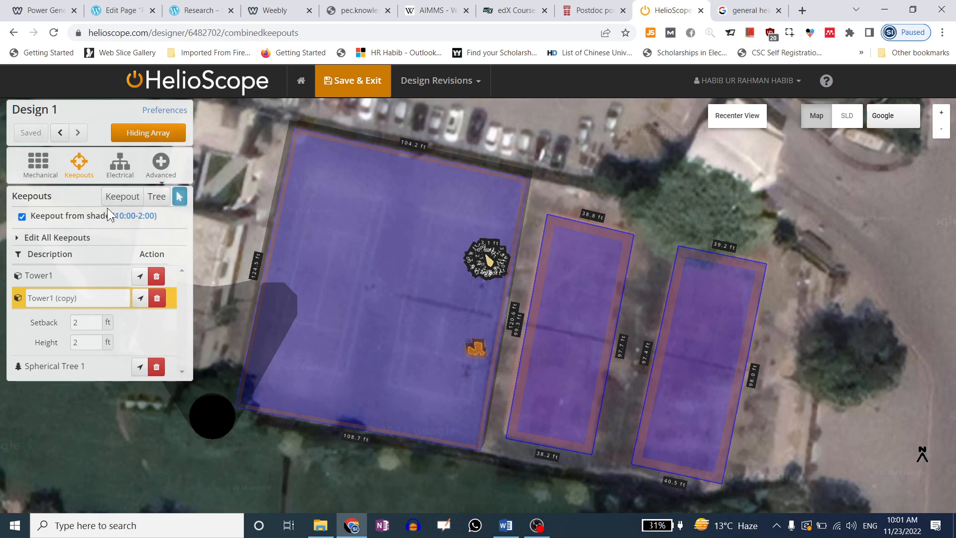
click(124, 172)
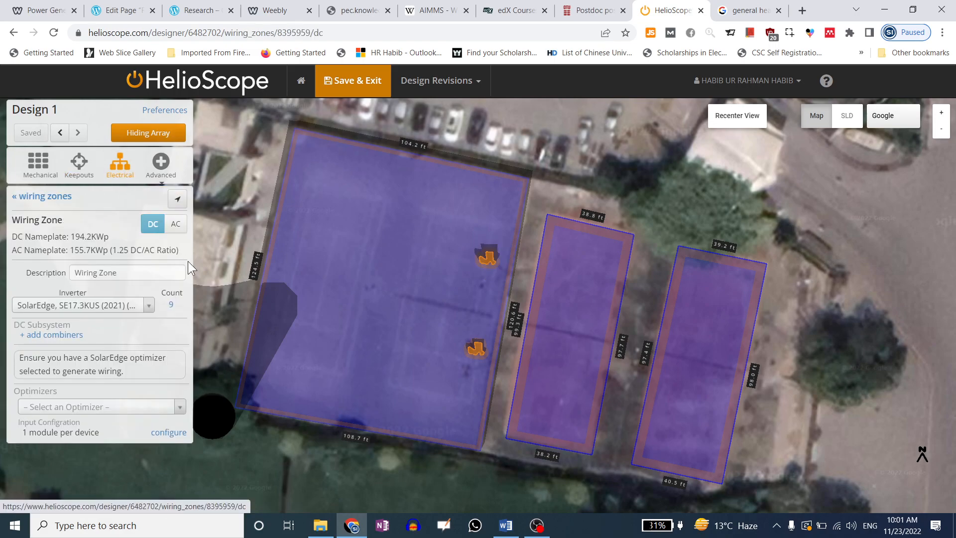
click(165, 138)
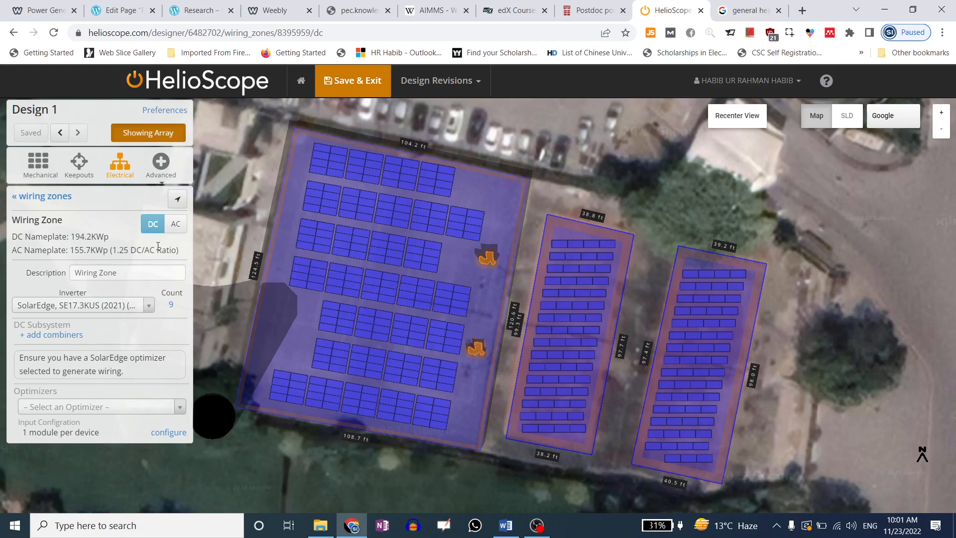
click(132, 273)
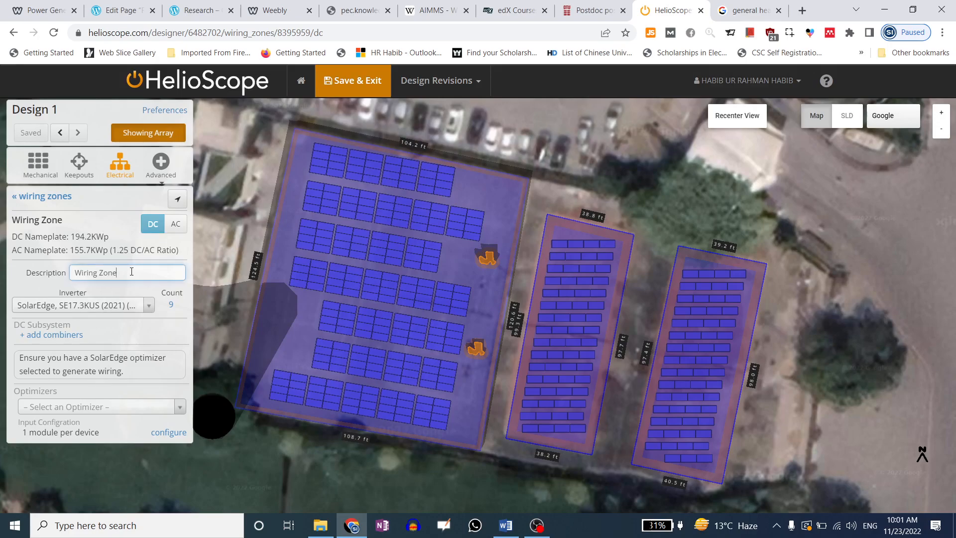
drag(132, 271, 66, 277)
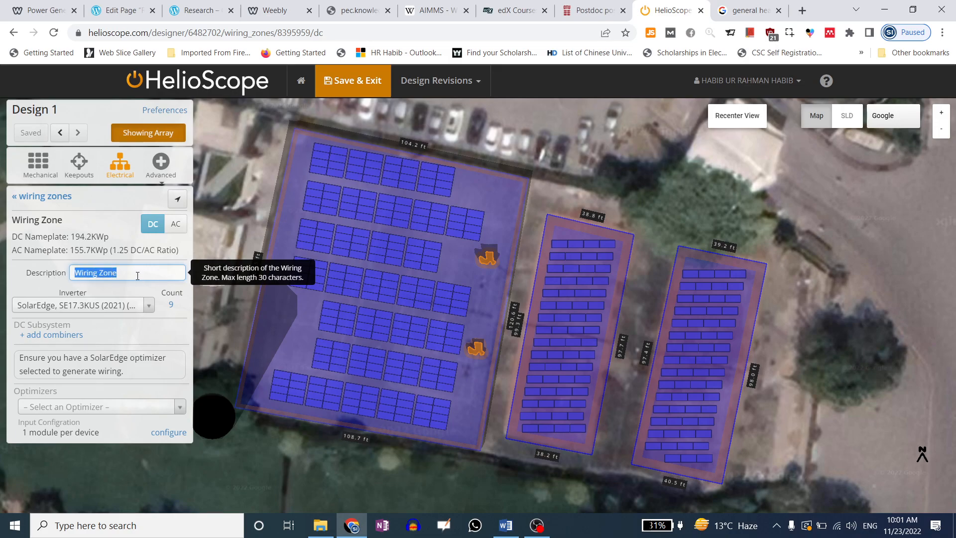
Search 'inverex' and choose the Inverex NITROX HYBRID 12 KW 3P-48V inverter for the wiring zone
click(87, 307)
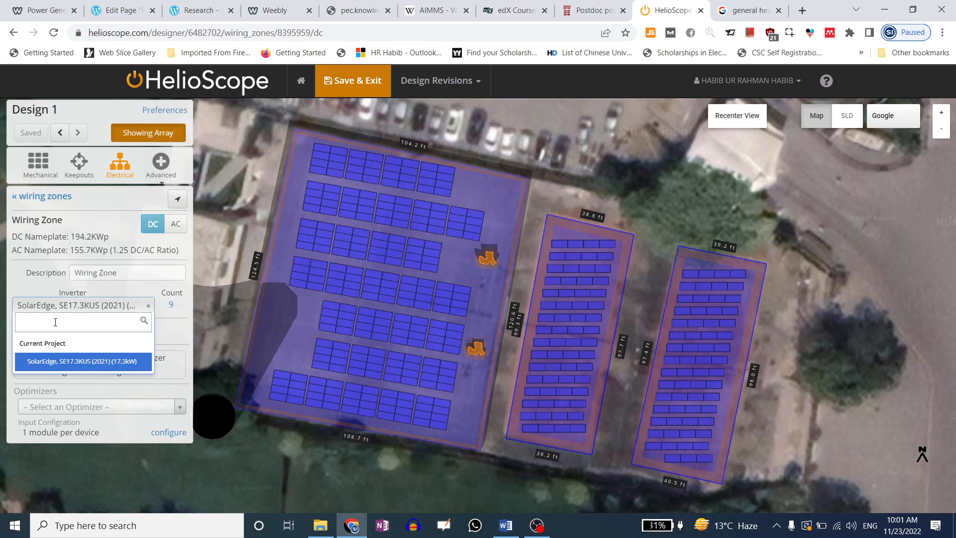
text(inverex)
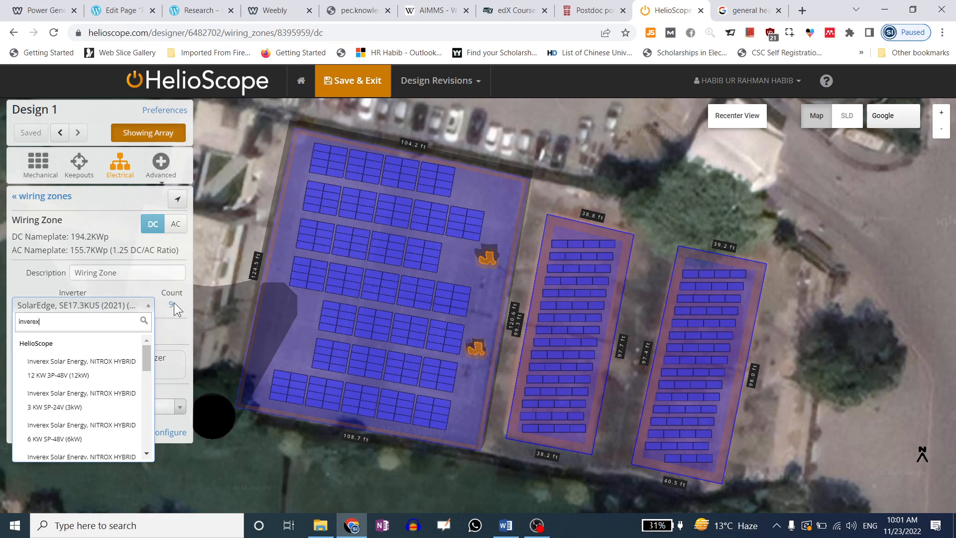
click(73, 376)
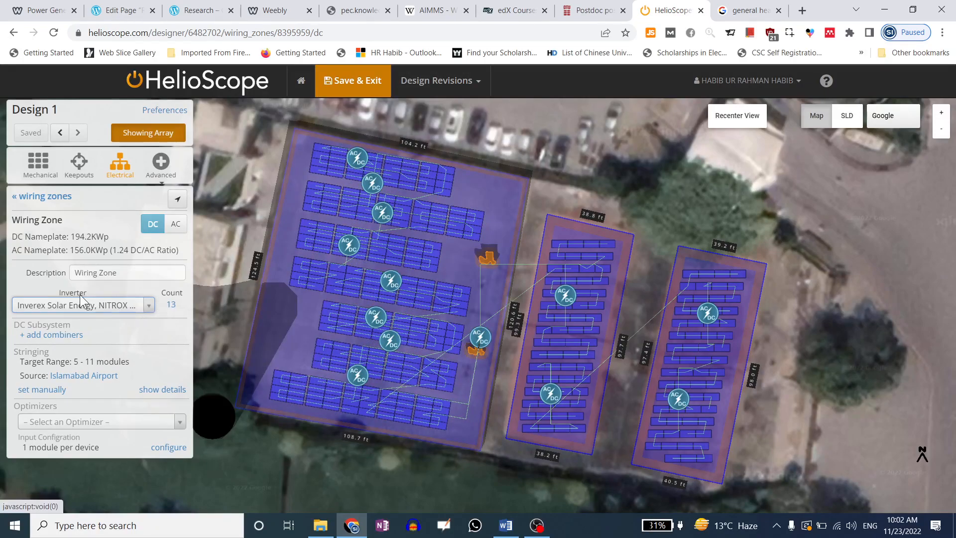
Change the inverter count from 13 to 5, leaving the inverter model unchanged
click(175, 310)
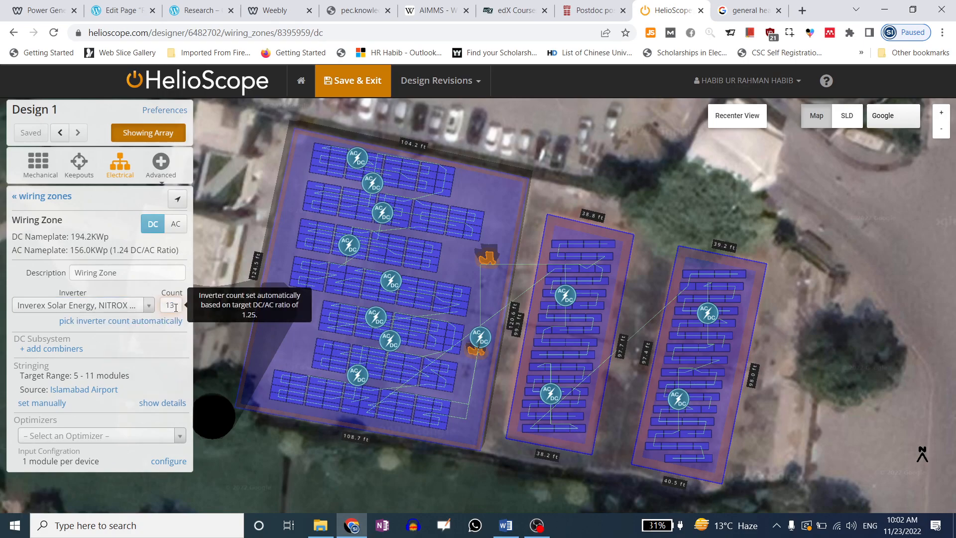
drag(175, 308, 148, 316)
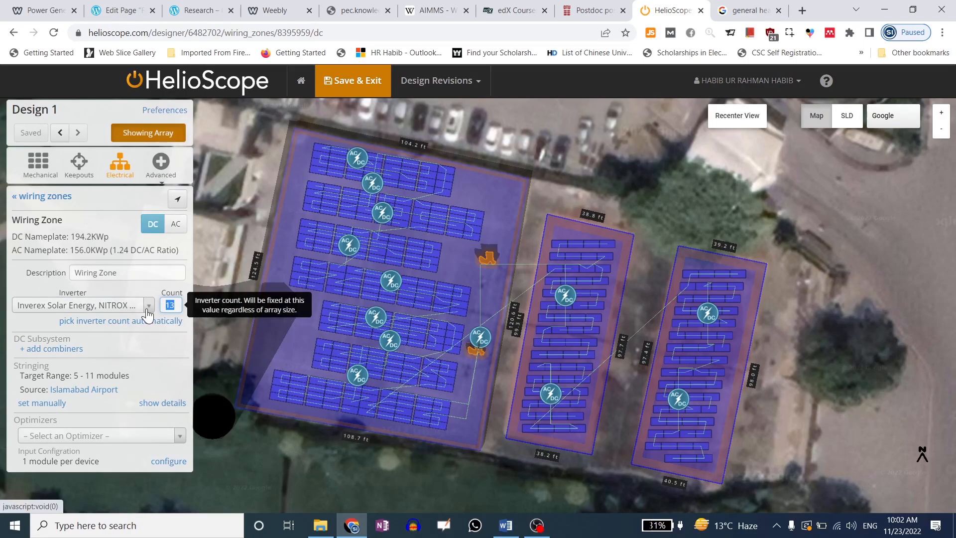
text(5)
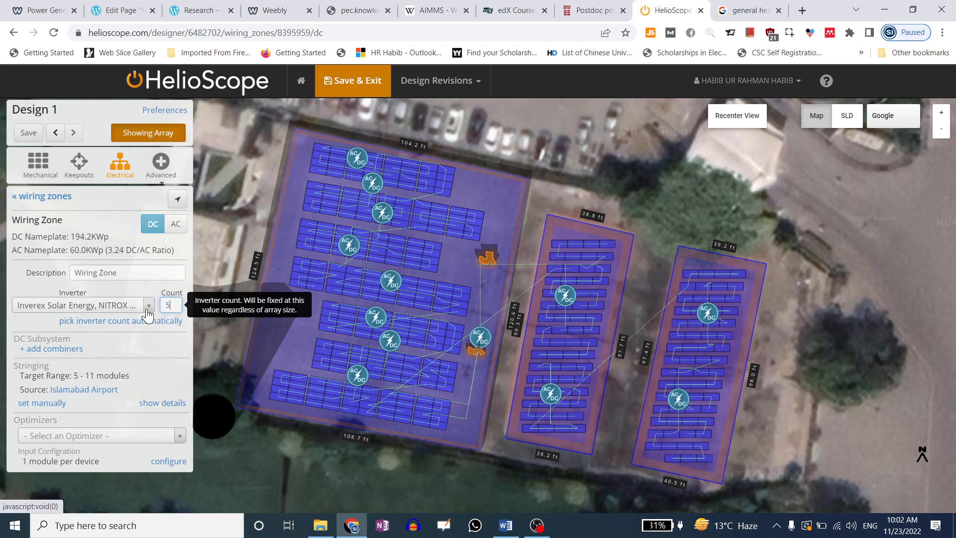
click(146, 285)
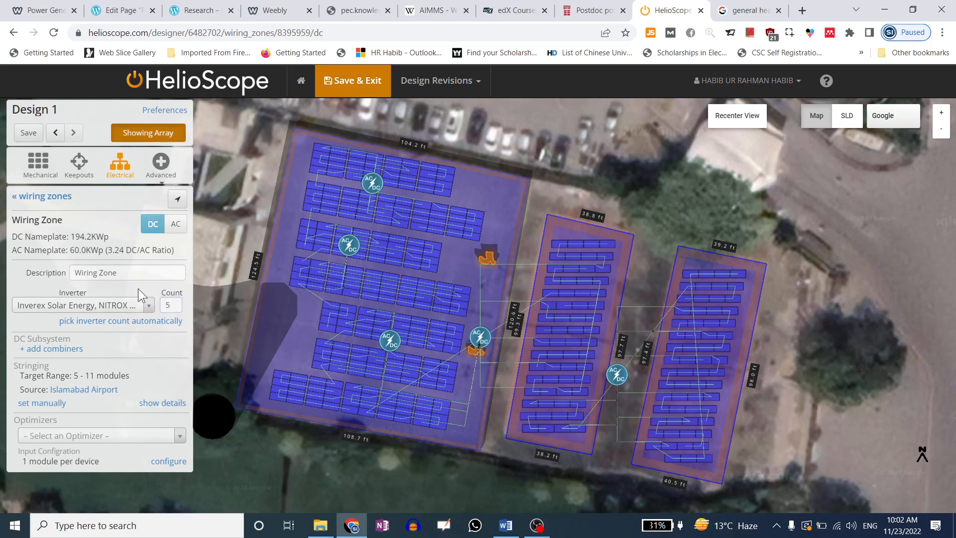
click(89, 307)
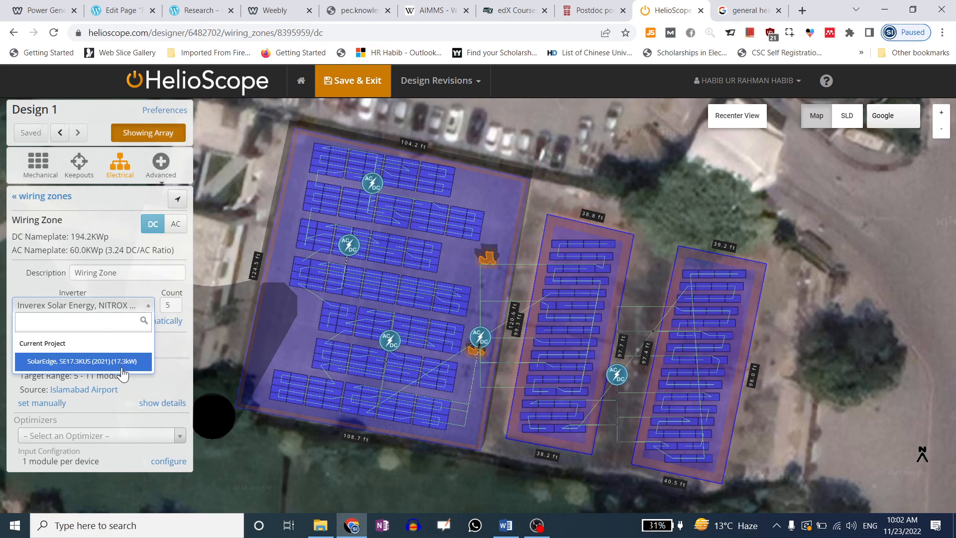
click(185, 303)
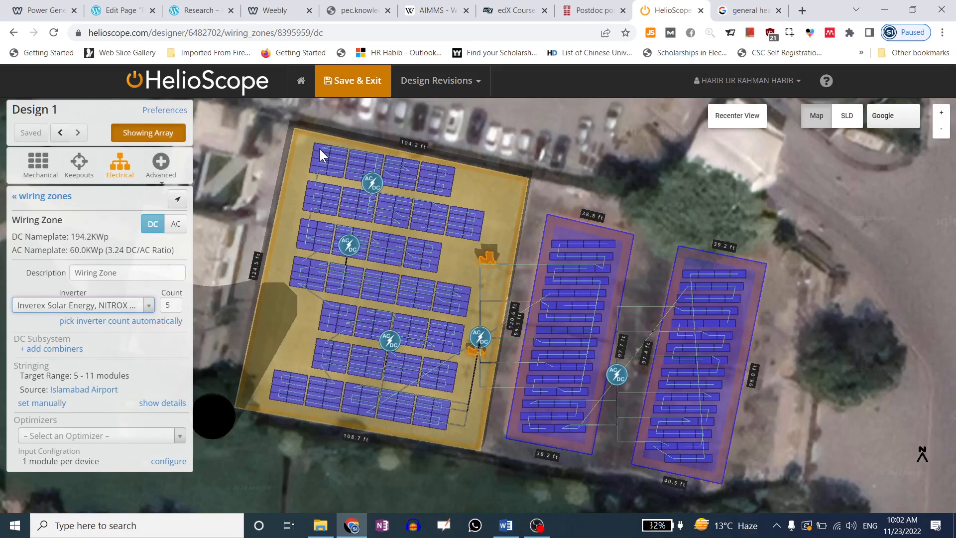
Zoom in on the top rows, select the wiring zone and highlight its 5–11 modules stringing target
scroll(318, 149, up, 2)
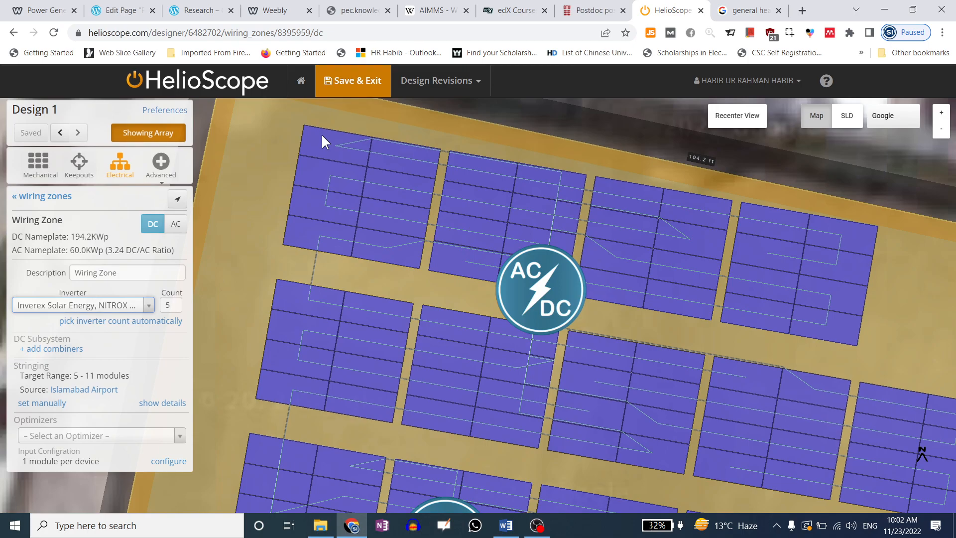
click(321, 134)
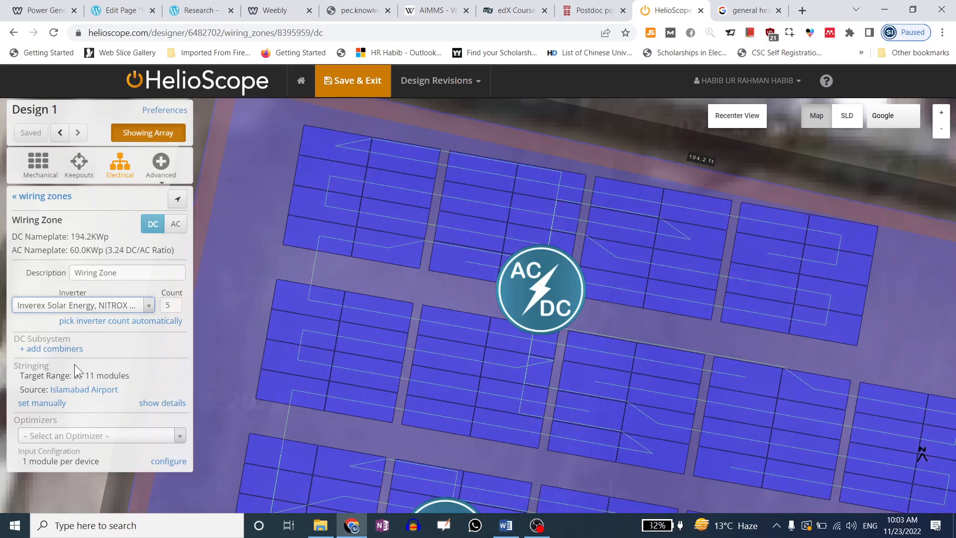
drag(19, 366, 46, 366)
click(49, 368)
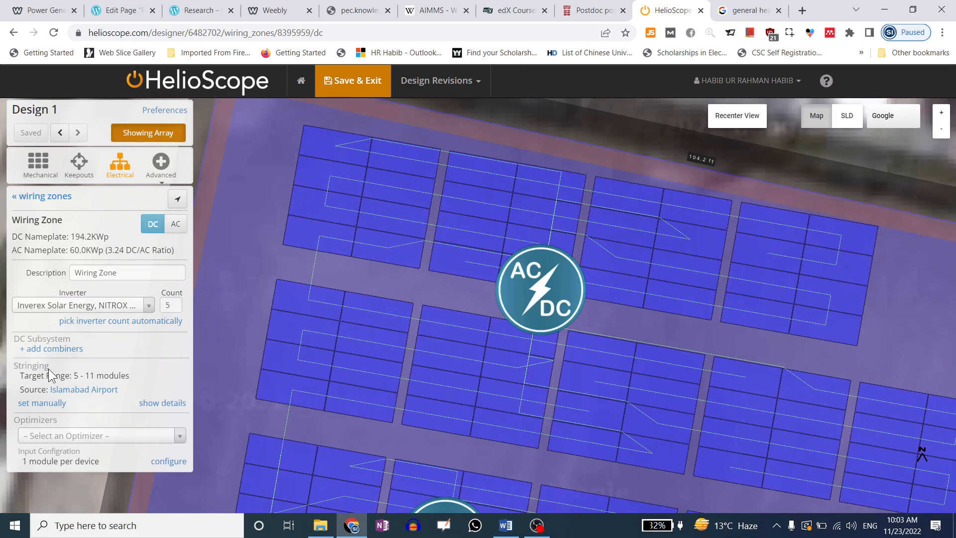
drag(26, 374, 141, 380)
click(74, 375)
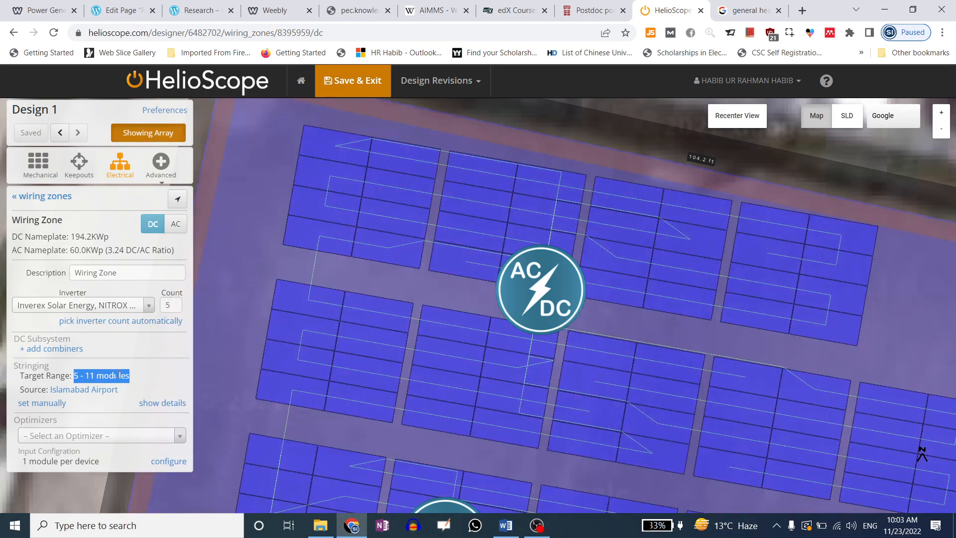
click(94, 393)
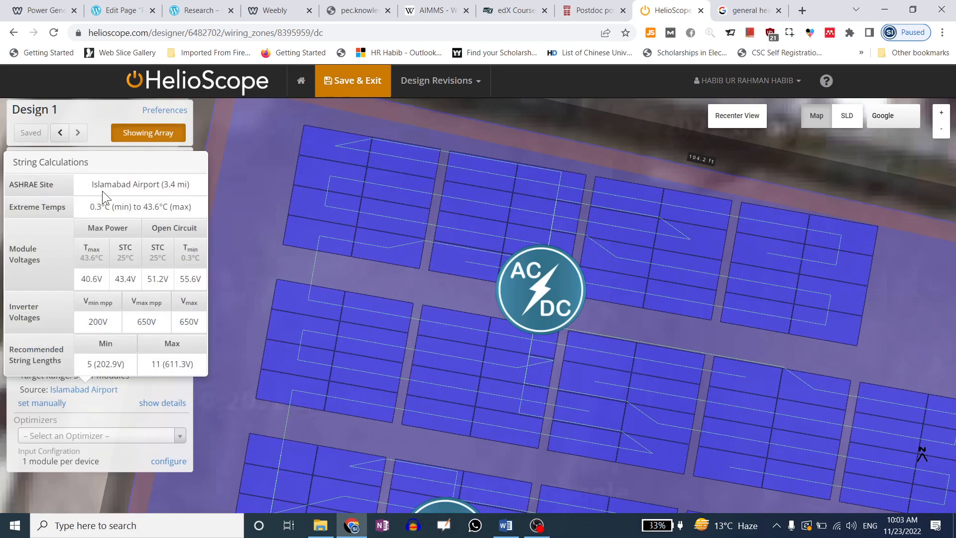
drag(93, 207, 168, 207)
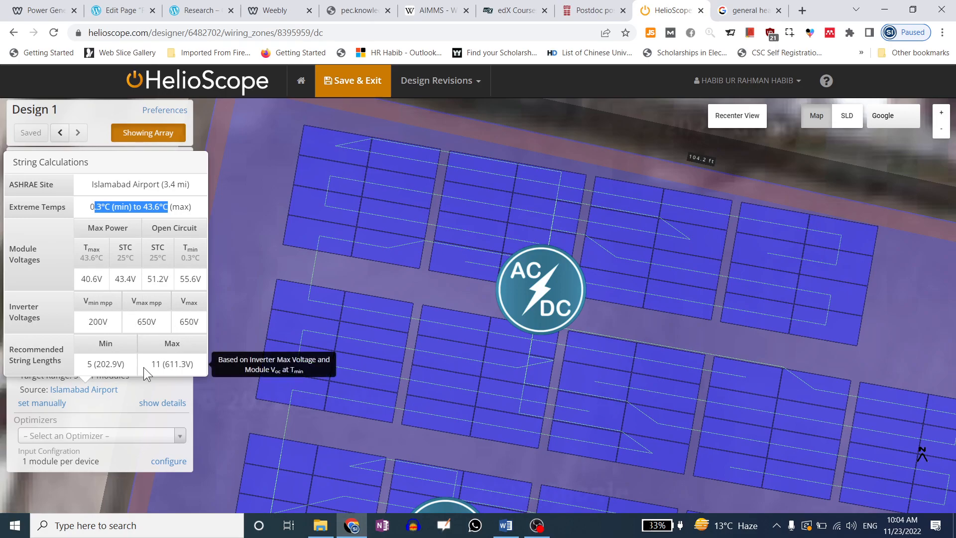
click(121, 161)
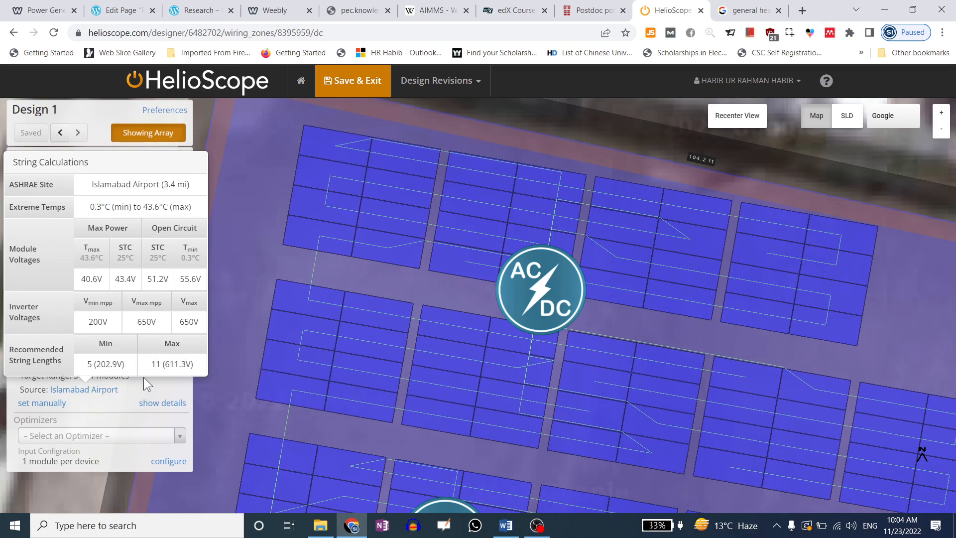
mouse_move(78, 379)
mouse_down()
mouse_move(132, 378)
mouse_move(75, 377)
mouse_up()
click(92, 376)
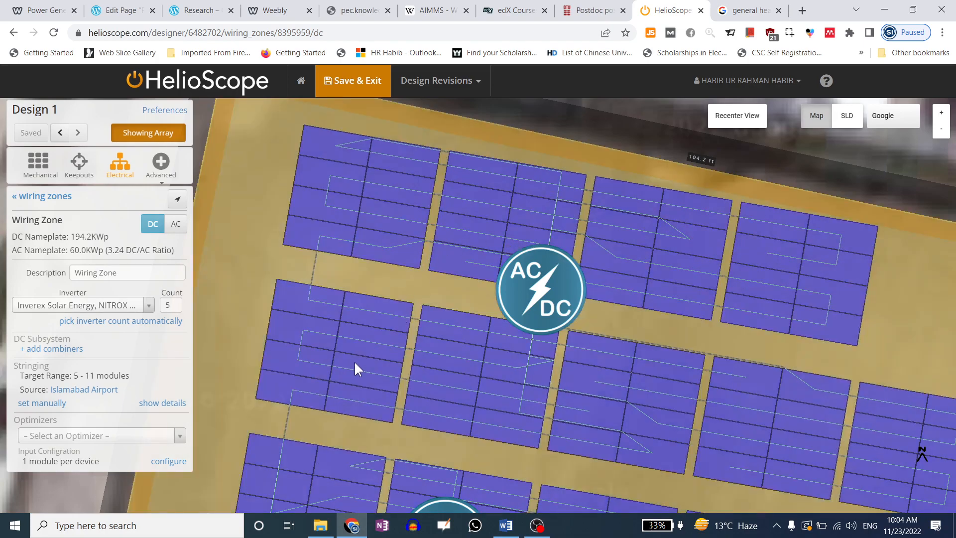
Pan across the array rows to inspect the string wiring and inverters
drag(662, 366, 614, 261)
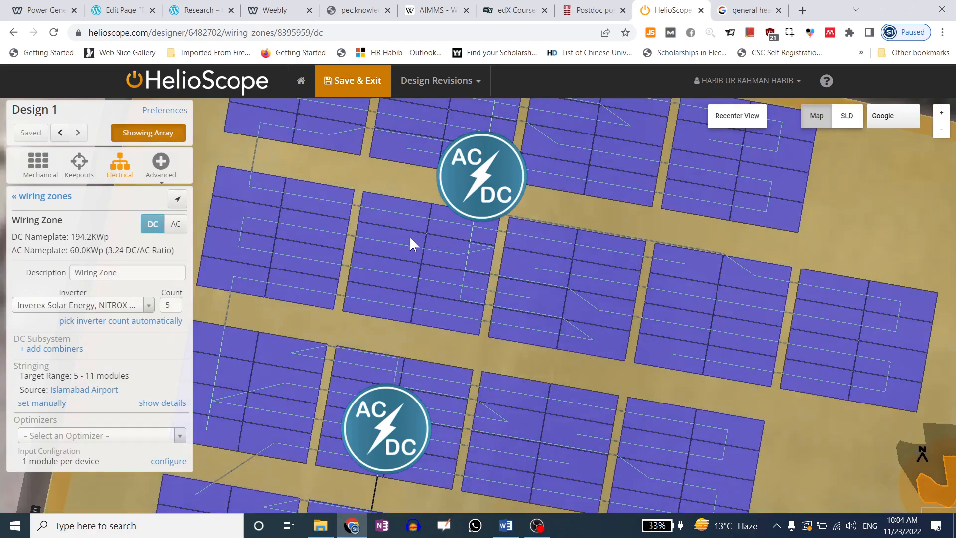
drag(409, 235, 539, 327)
drag(542, 257, 432, 276)
drag(28, 376, 74, 377)
click(113, 377)
Go to the Google search results tab and select the existing search query
drag(378, 203, 364, 194)
scroll(397, 186, down, 3)
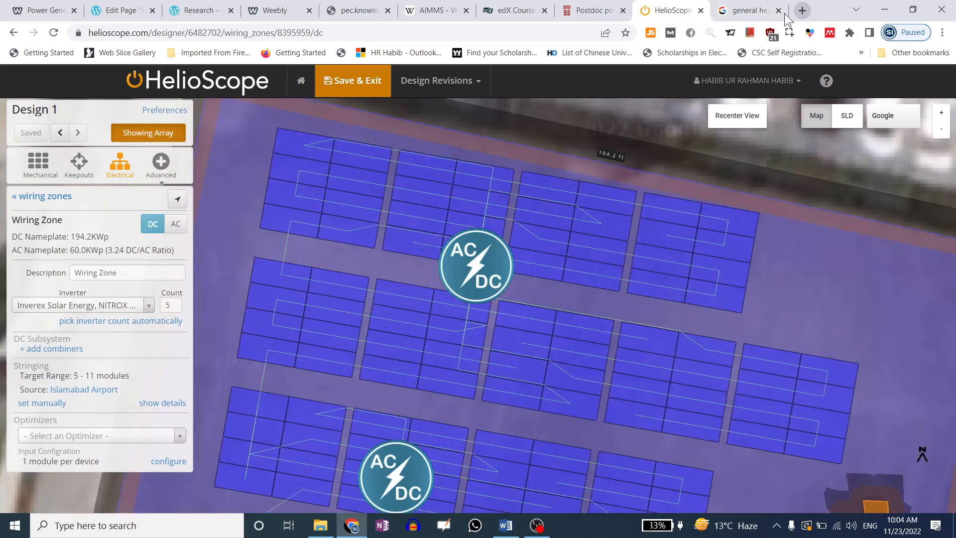
click(757, 11)
drag(330, 81, 97, 81)
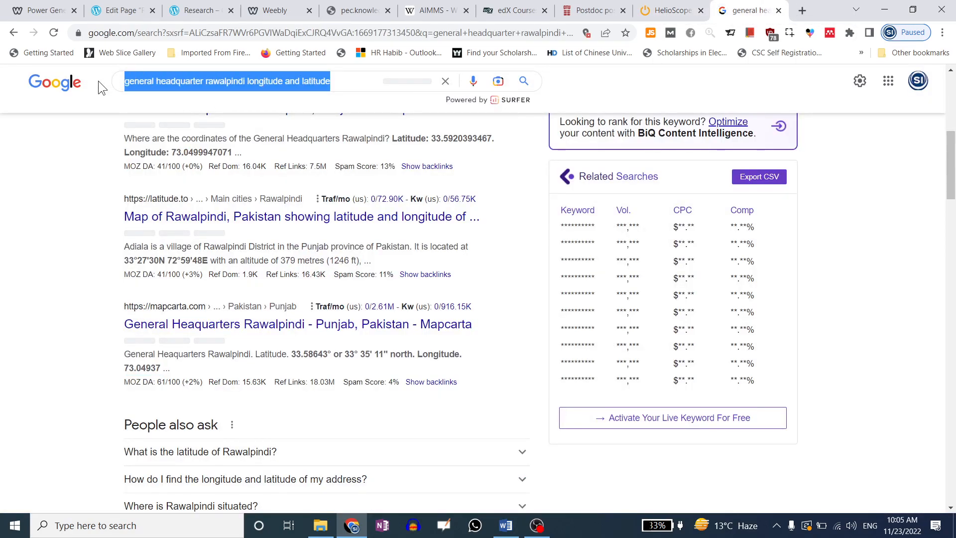
Search Google for 'pv module vs array vs string'
text(pv)
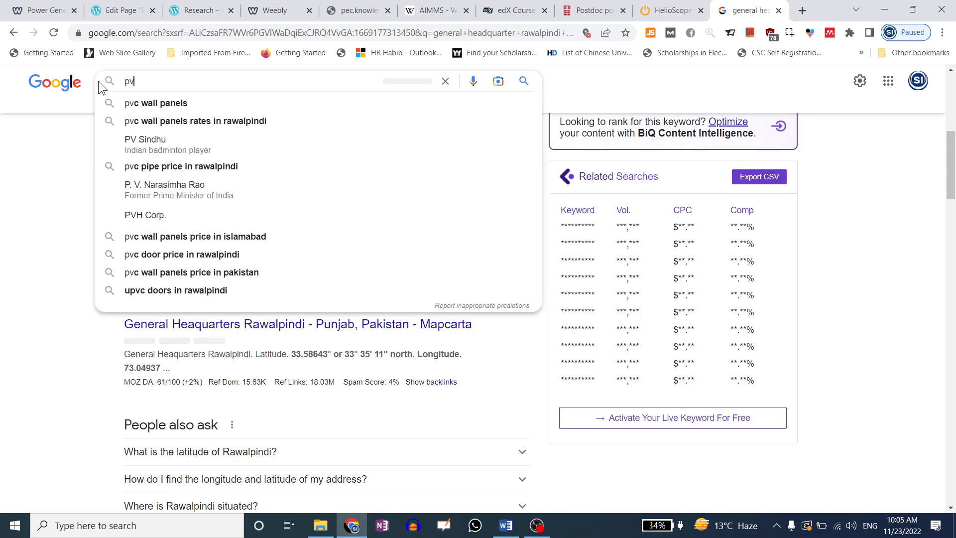
text( module )
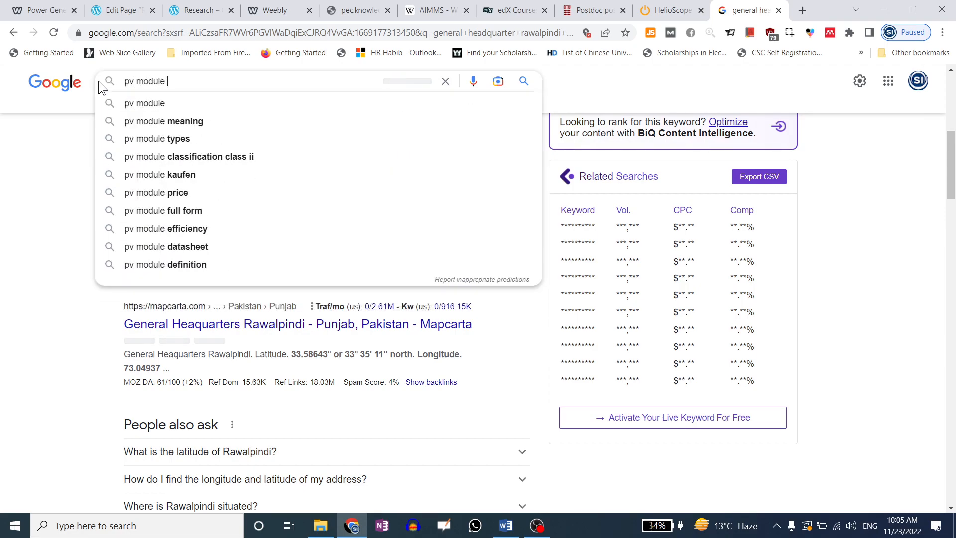
text(vs array)
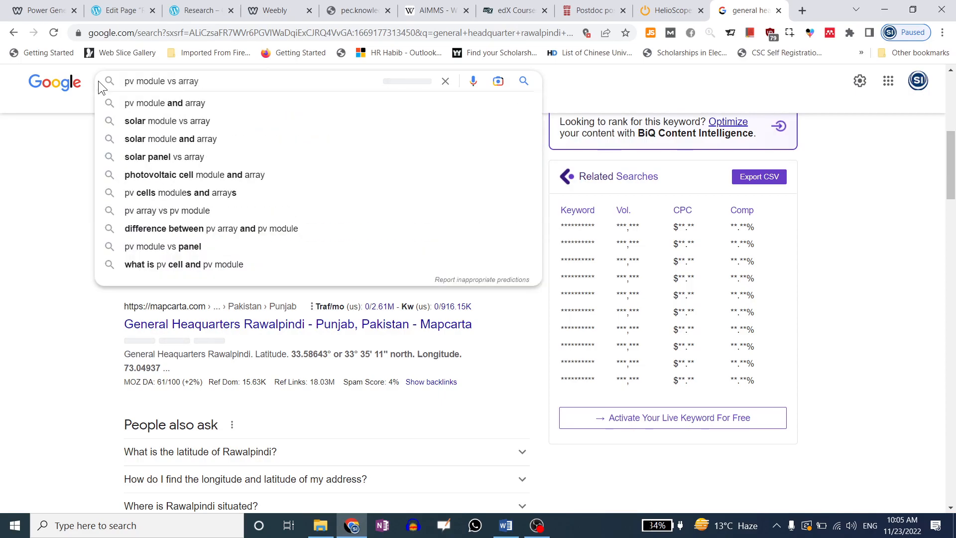
text( vs string)
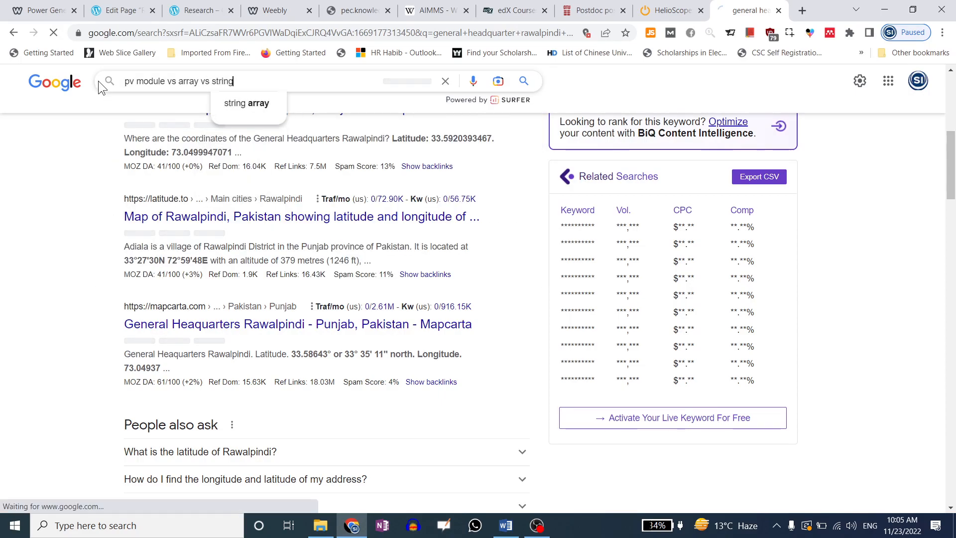
key(Return)
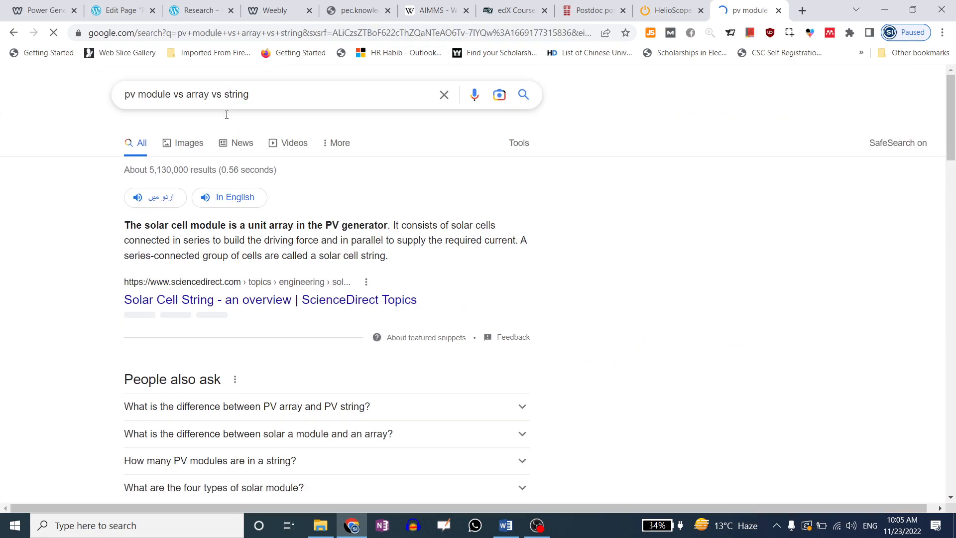
Preview the PV cell, module, string and array diagram in image results and open its ResearchGate source
click(188, 149)
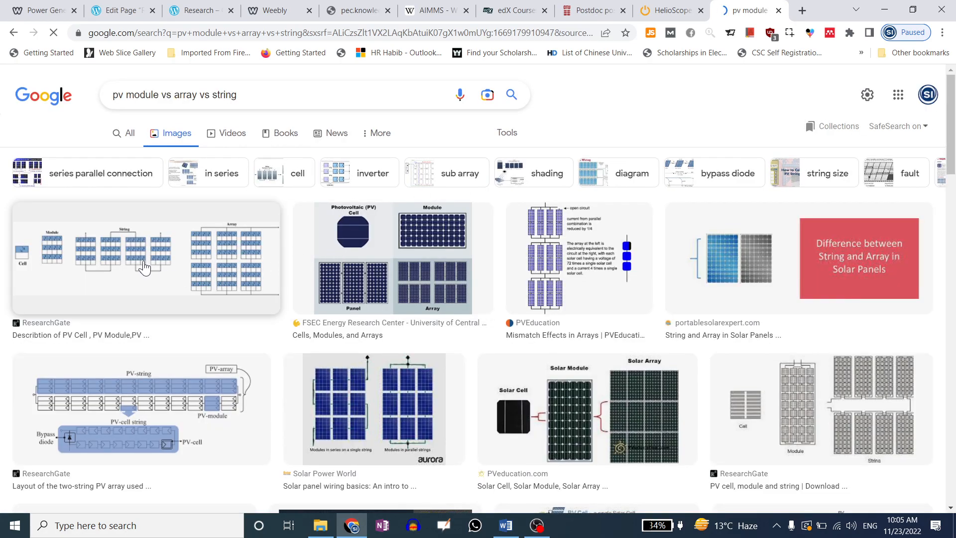
click(145, 268)
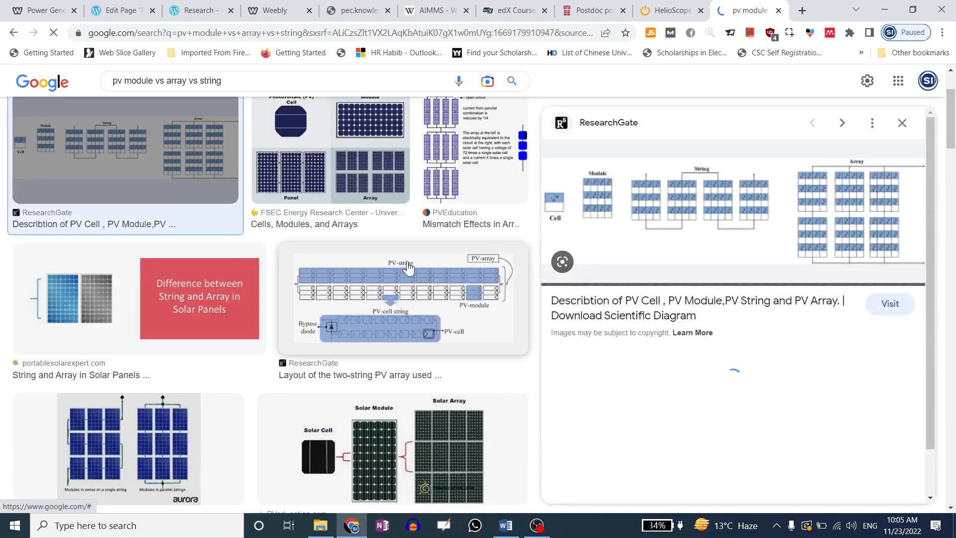
click(708, 215)
click(657, 12)
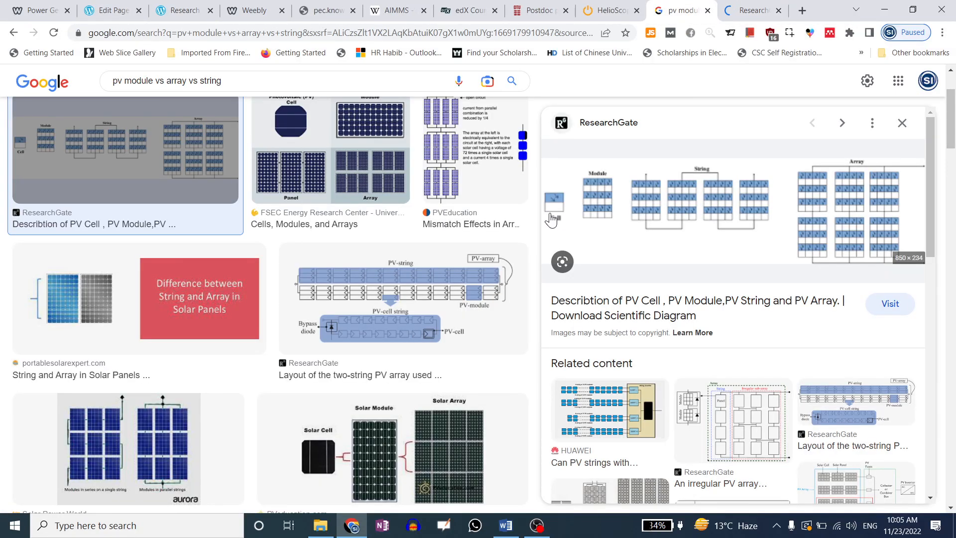
Check whether the ResearchGate page has loaded, returning each time to the image results
click(764, 8)
click(688, 10)
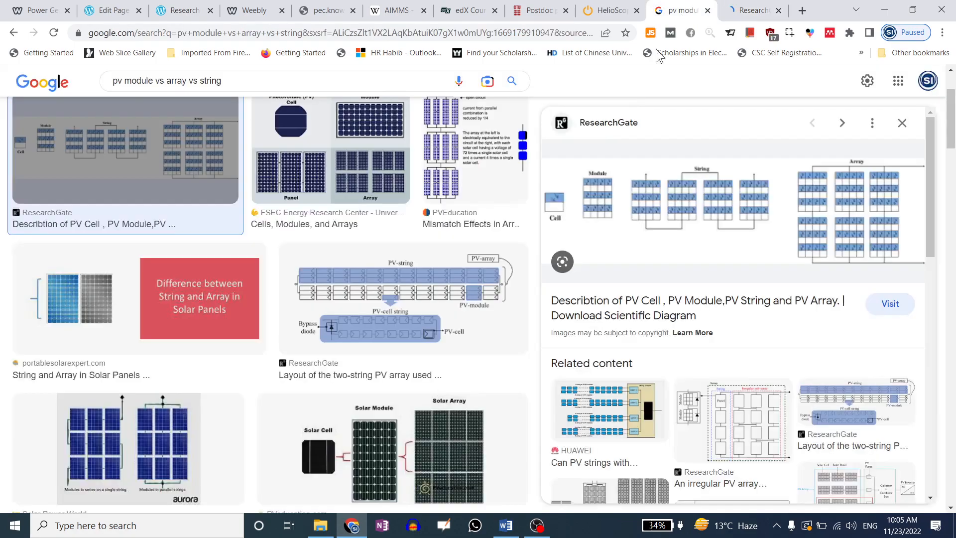
click(754, 10)
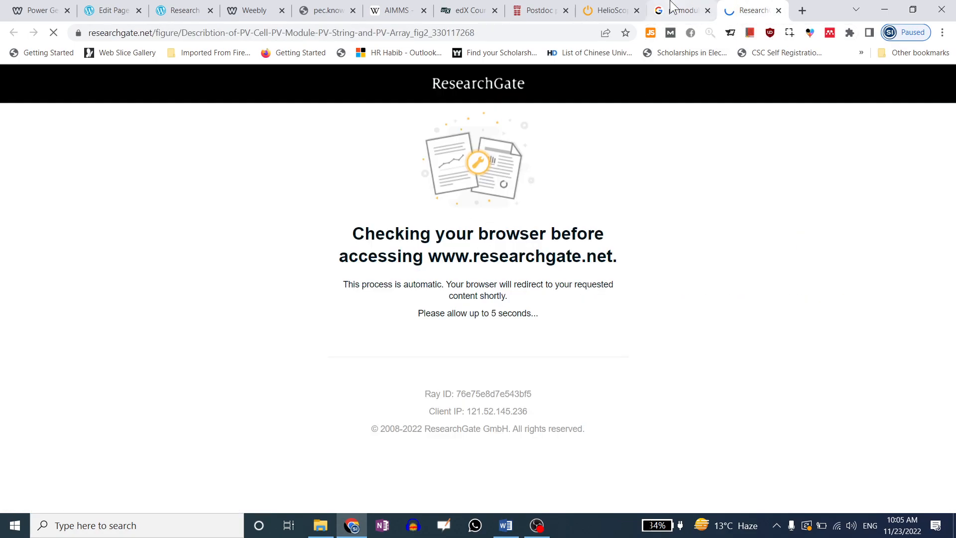
click(679, 10)
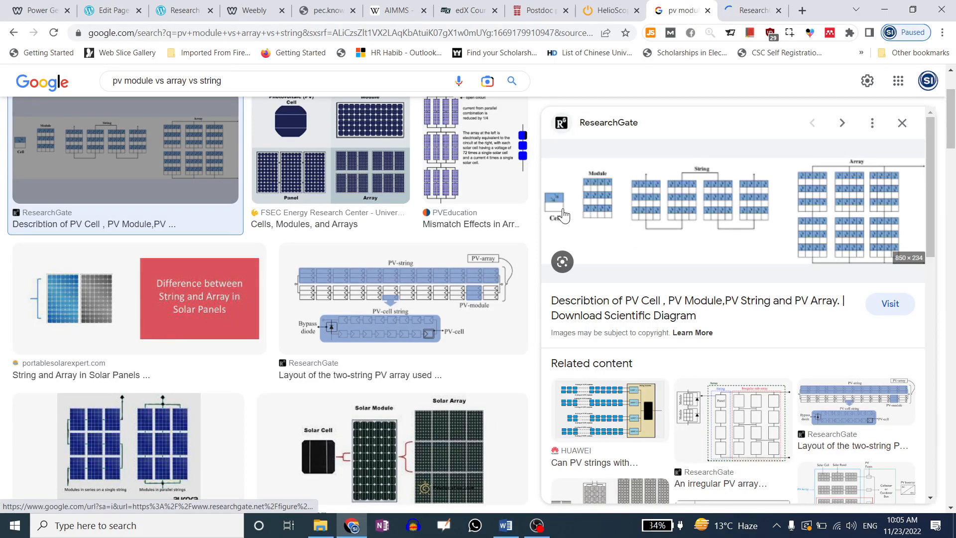
scroll(662, 202, up, 1)
scroll(665, 235, up, 1)
scroll(668, 265, down, 3)
scroll(667, 265, up, 3)
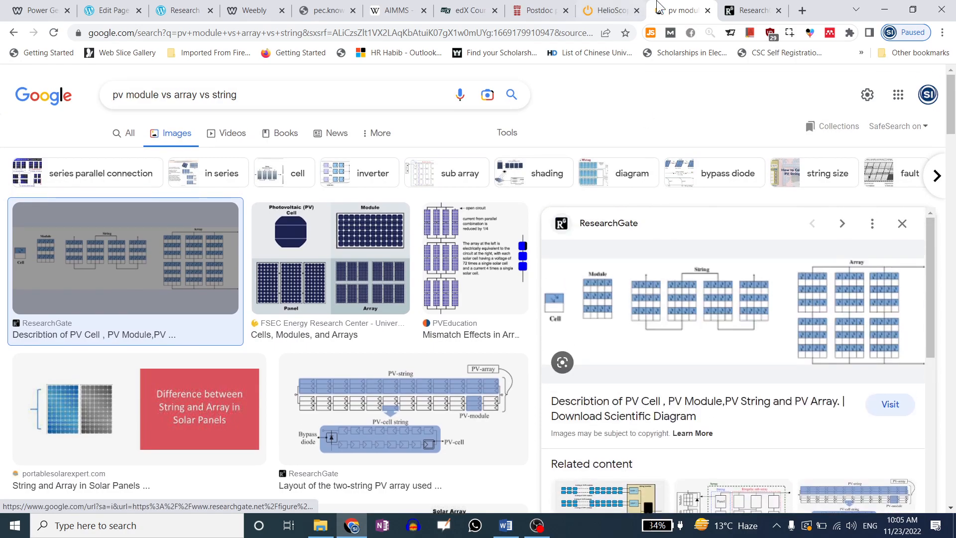
click(750, 7)
click(680, 10)
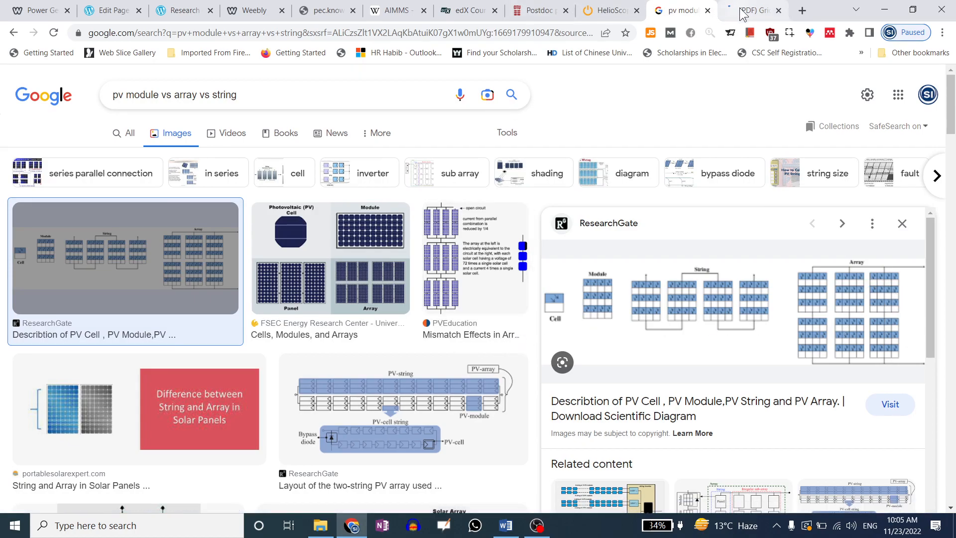
Return to the HelioScope design, dismissing the download prompt and closing the PDF tab
click(610, 11)
scroll(447, 240, down, 3)
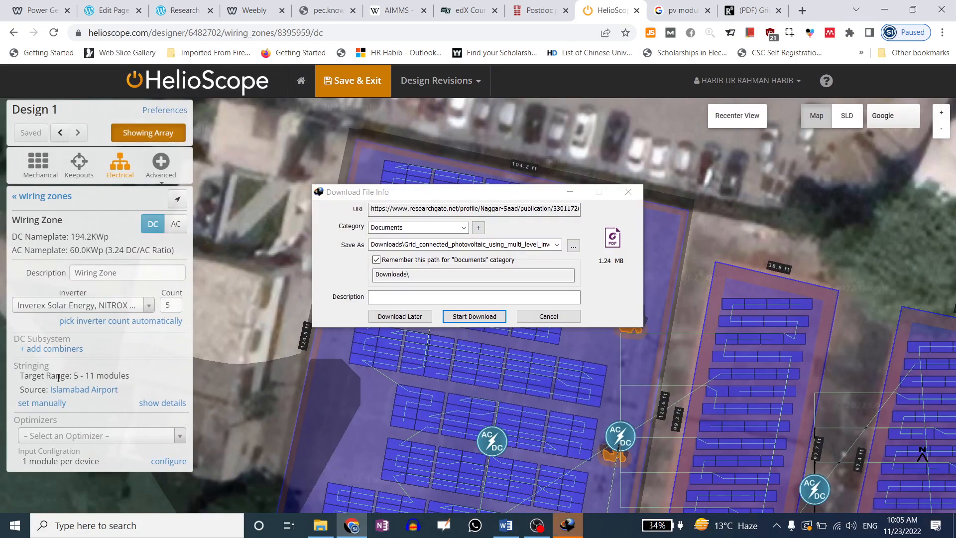
click(628, 192)
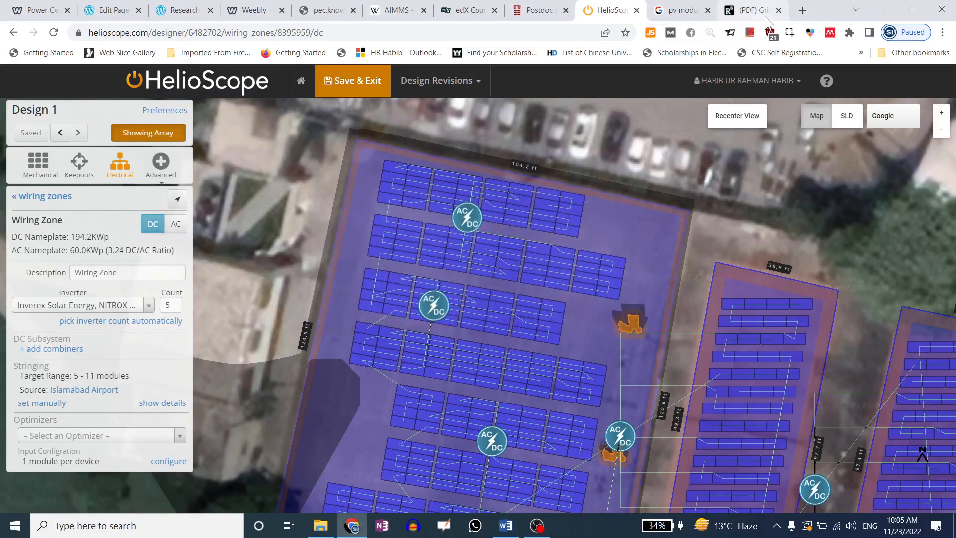
click(778, 10)
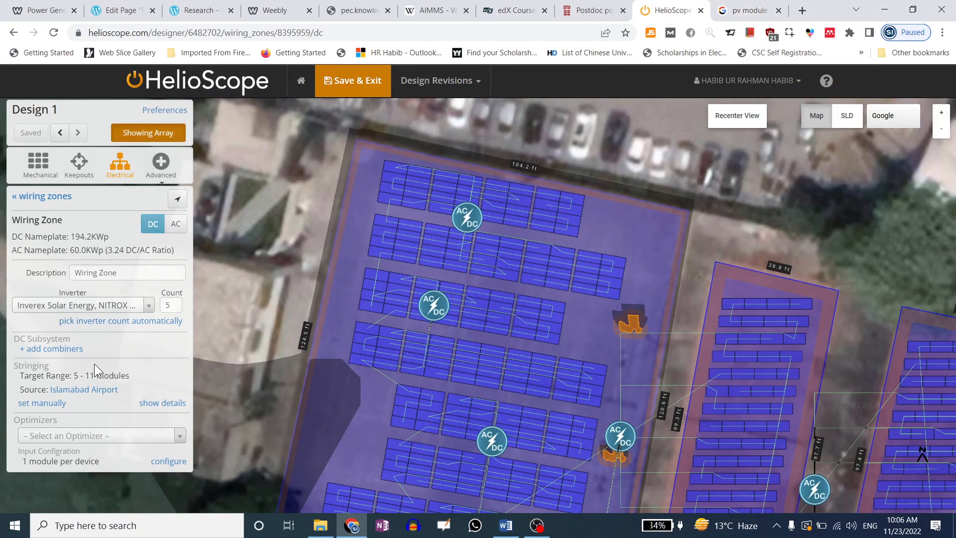
Set the string sizing manually to a minimum of 3 and a maximum of 8 modules
click(41, 404)
click(105, 385)
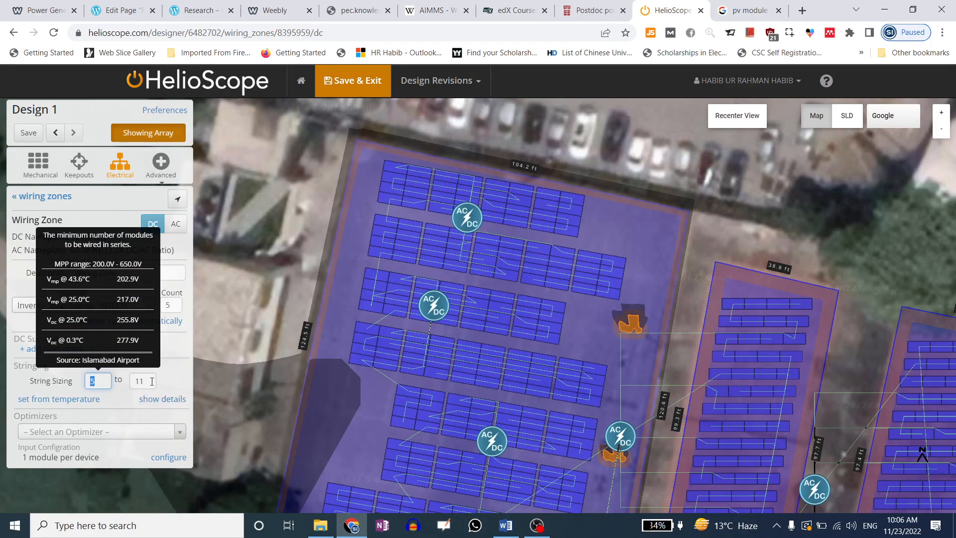
key(Tab)
text(8)
key(BackSpace)
text(11)
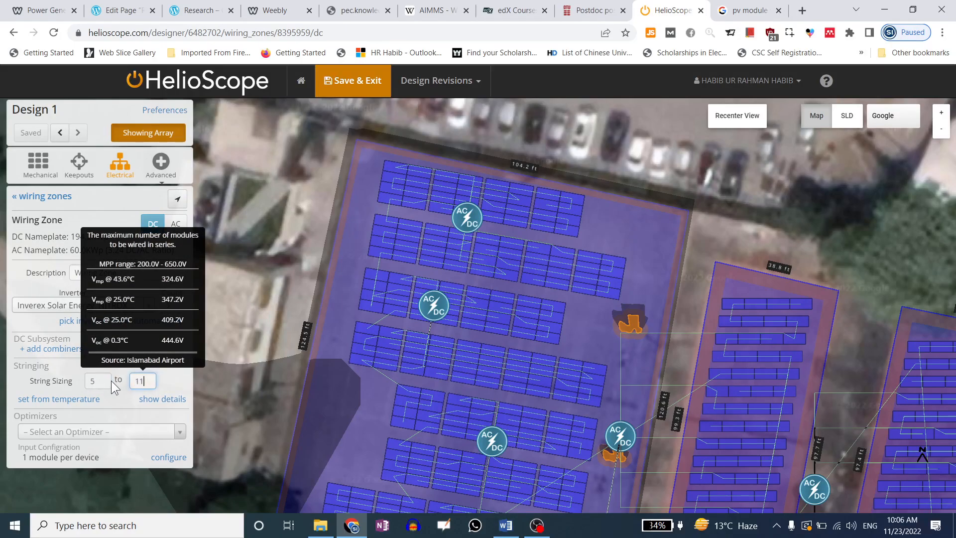
drag(106, 382, 73, 379)
text(3)
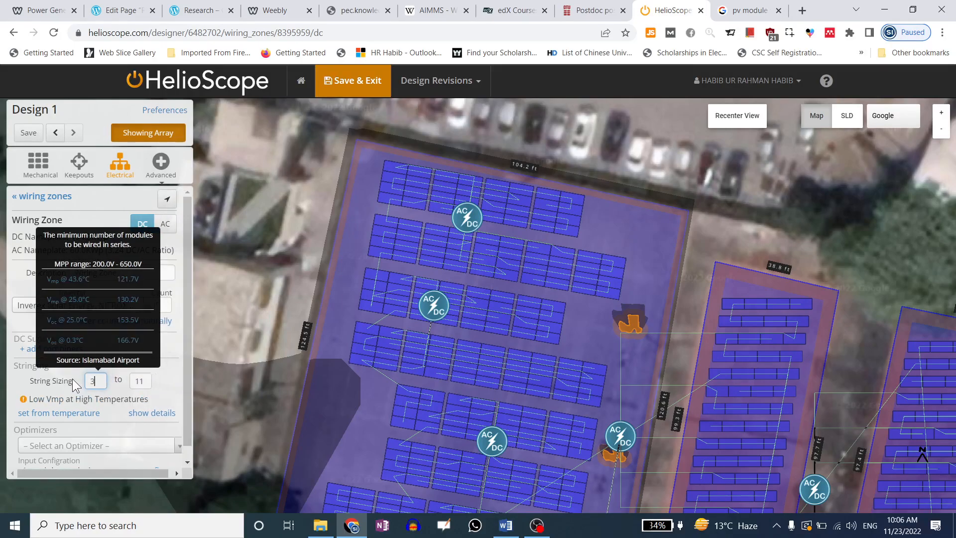
key(Tab)
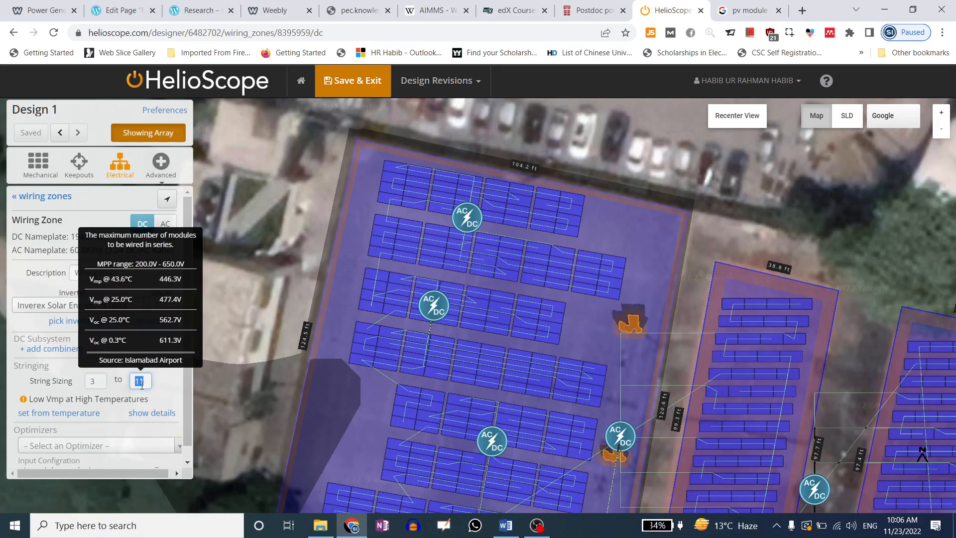
text(8)
click(165, 386)
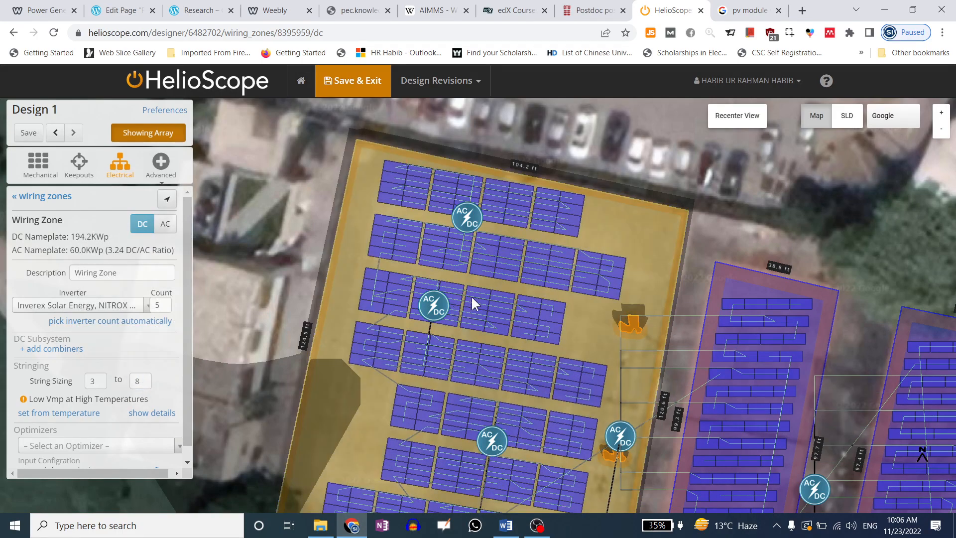
Zoom, pan and rotate the map to review the array layout, then recentre the view
scroll(507, 220, up, 2)
scroll(507, 188, up, 2)
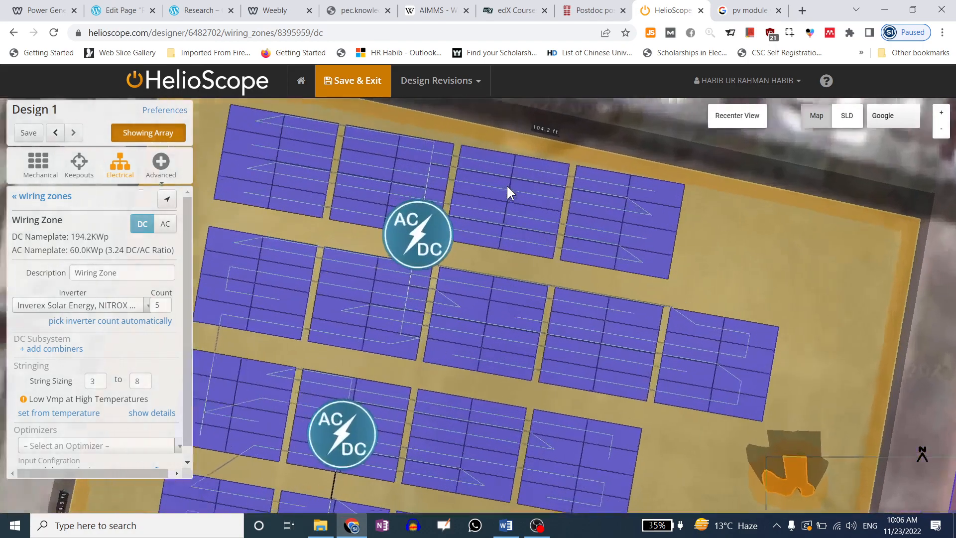
drag(521, 202, 570, 160)
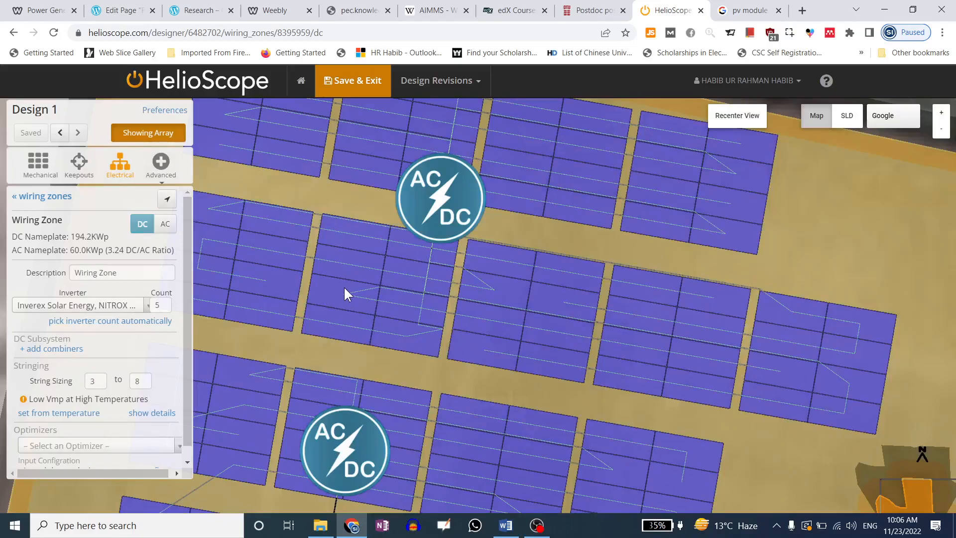
drag(356, 249, 381, 292)
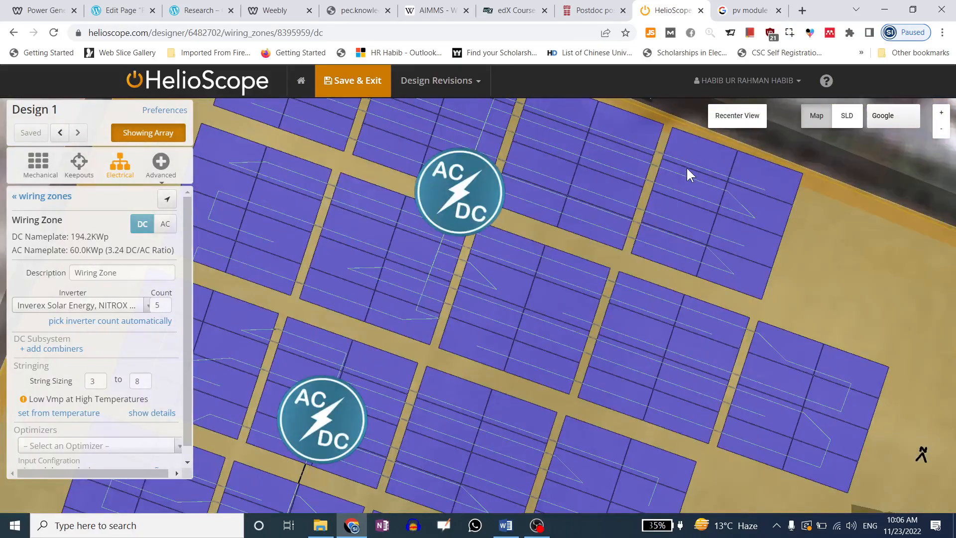
click(742, 118)
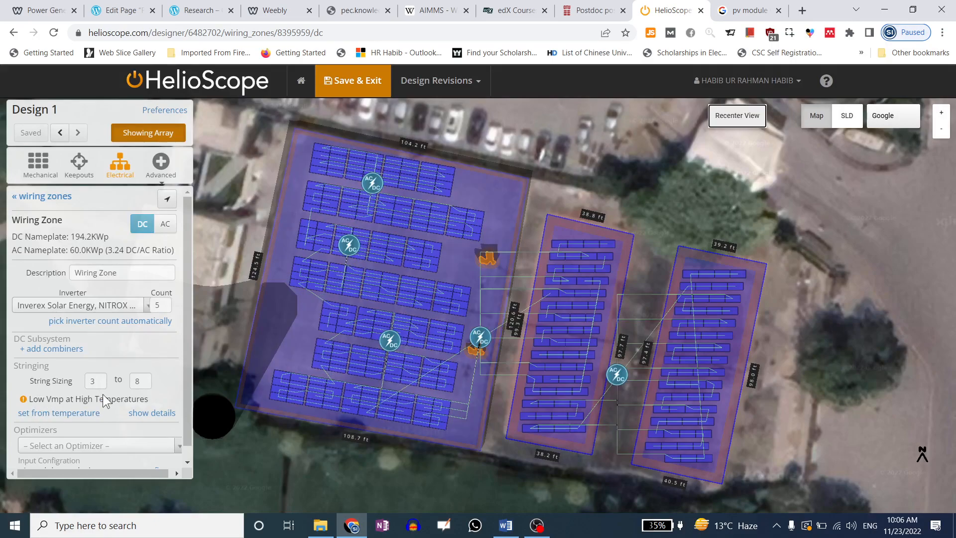
Restore the temperature-based 5–11 string range, set the input configuration automatically, and show AC settings
click(71, 422)
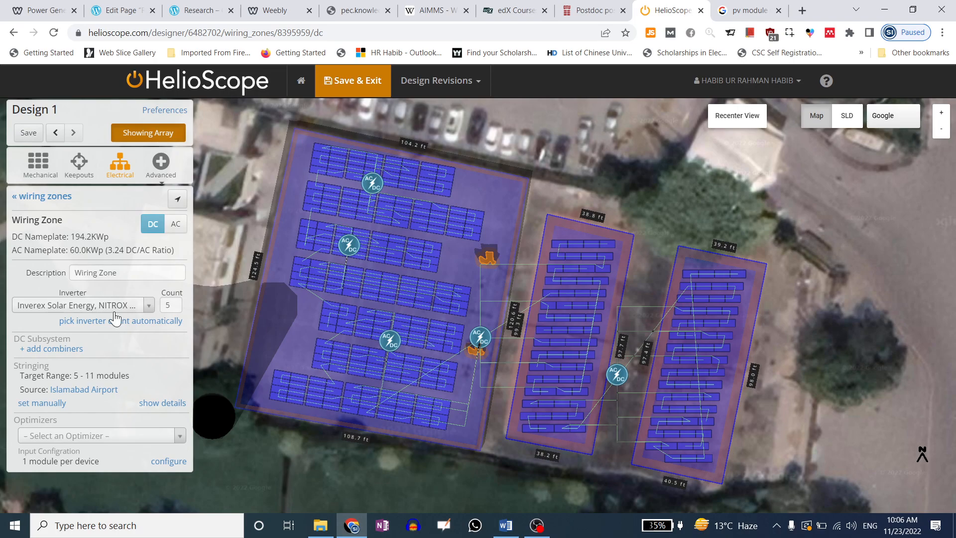
click(169, 461)
scroll(79, 398, down, 2)
drag(49, 391, 61, 414)
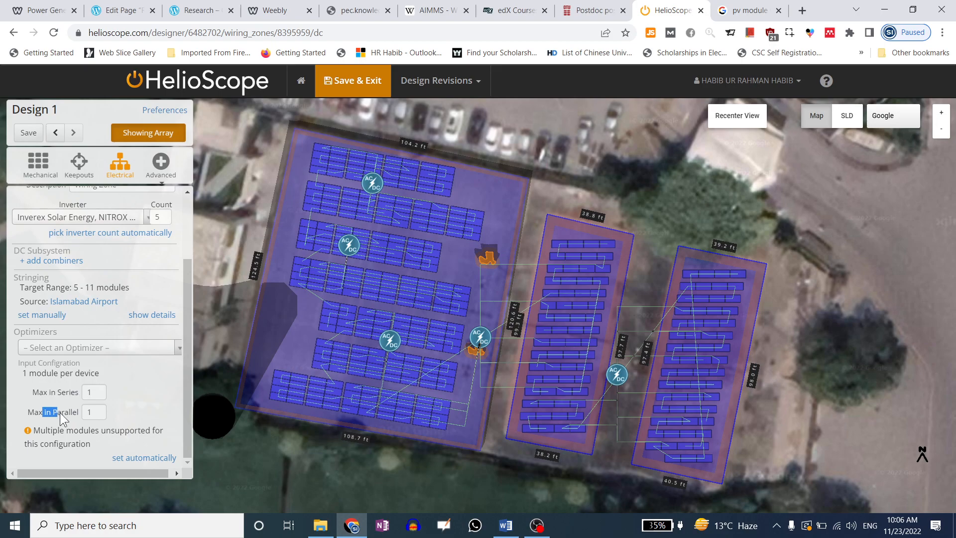
click(138, 460)
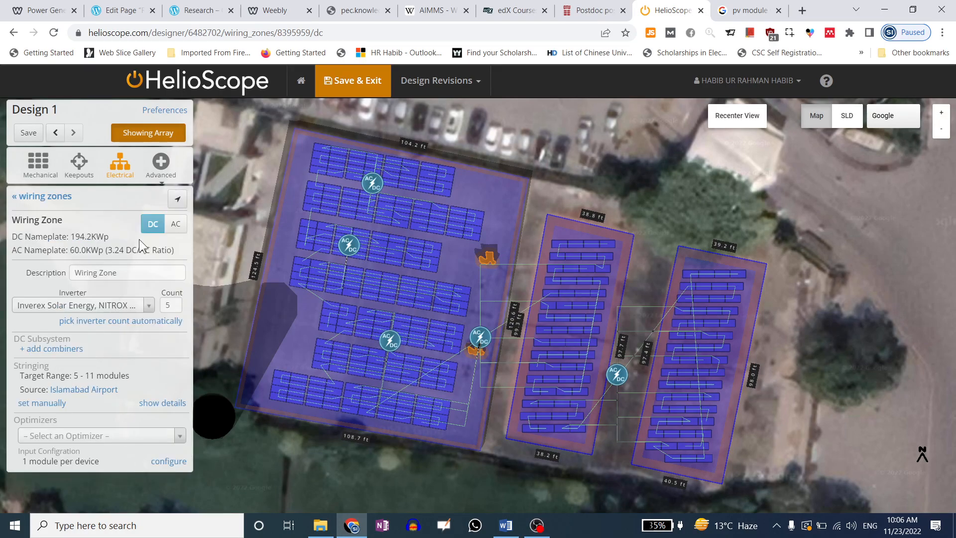
click(173, 226)
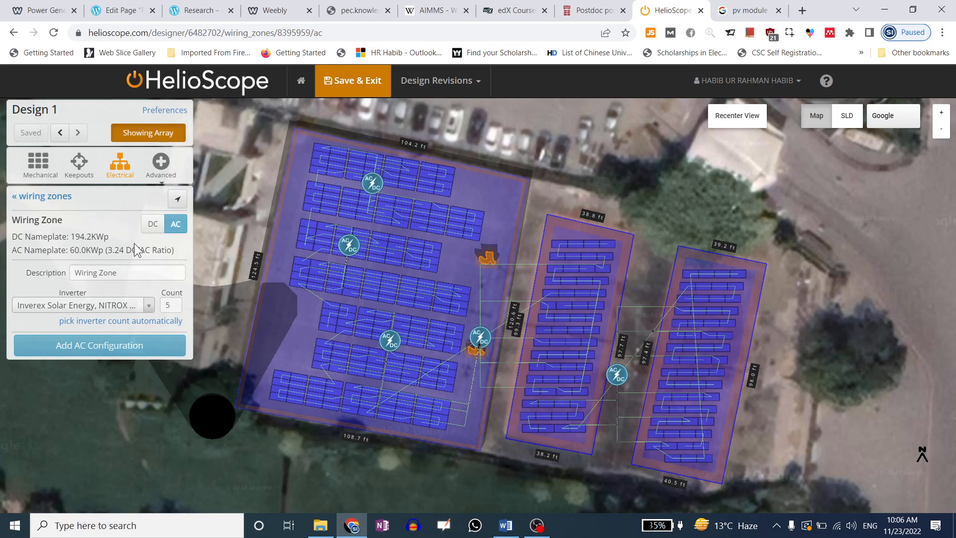
Add an AC configuration to the wiring zone with a 10 AWG copper home run
click(127, 274)
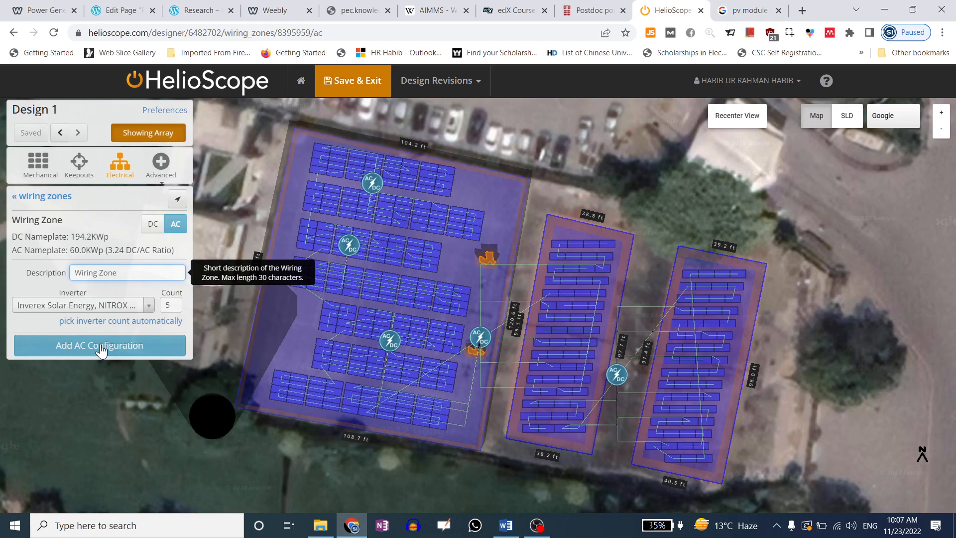
click(101, 351)
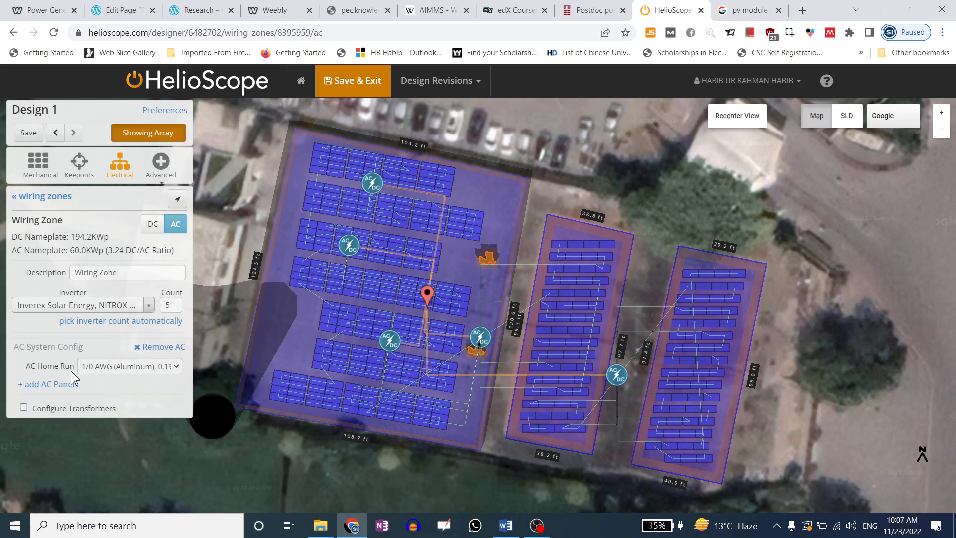
click(111, 367)
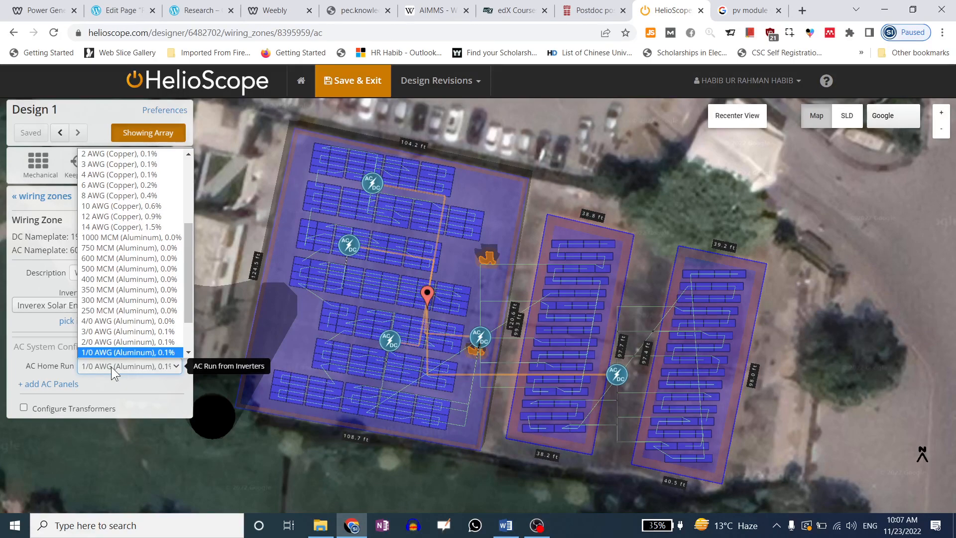
click(121, 202)
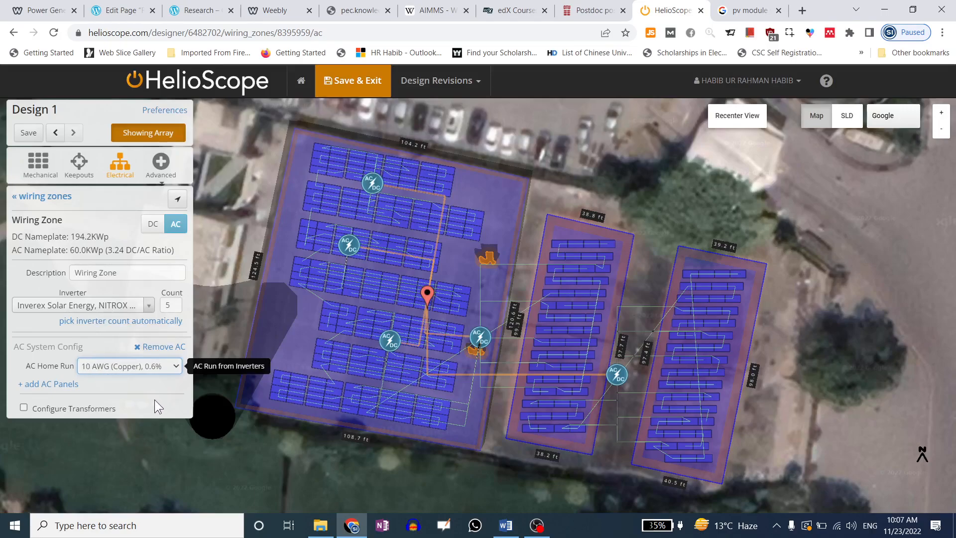
Add and then remove AC panels, then delete the whole AC configuration
click(46, 385)
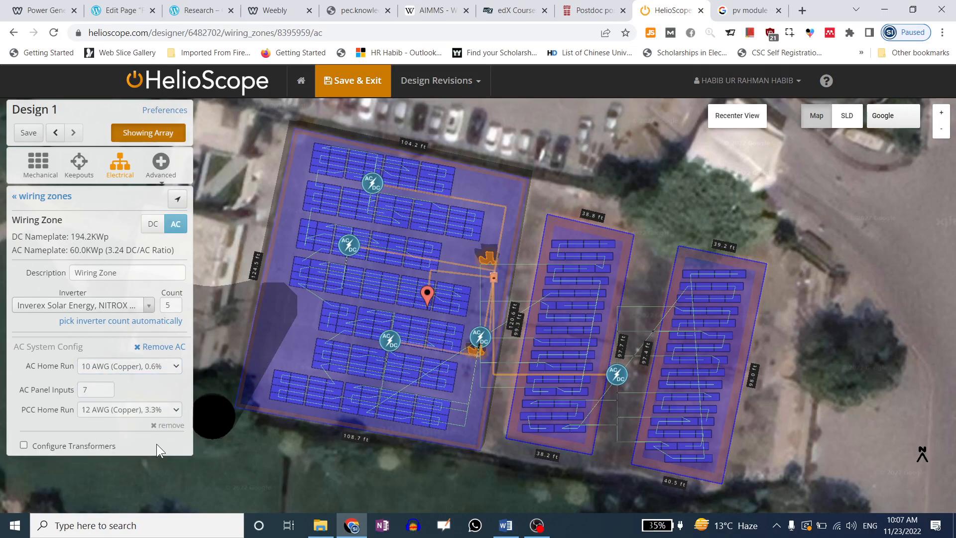
click(167, 426)
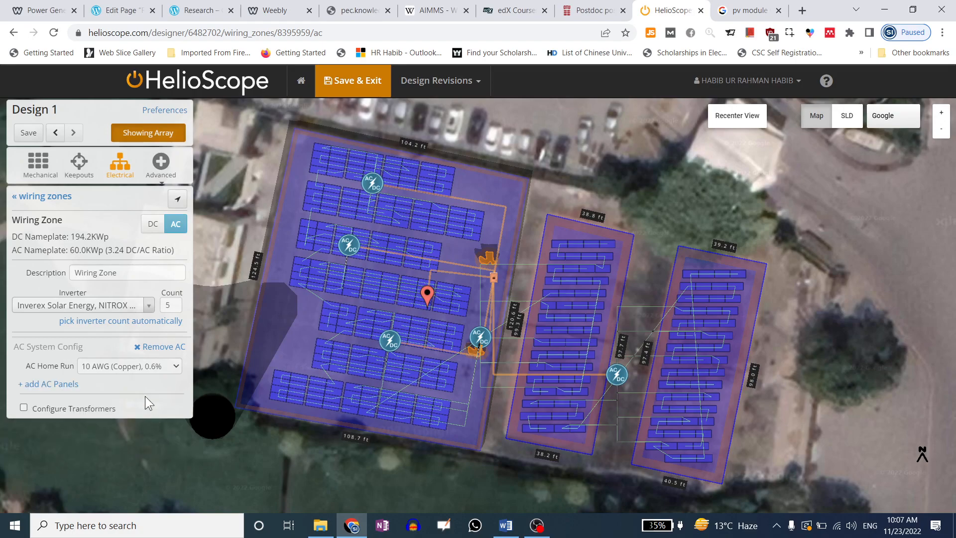
click(146, 352)
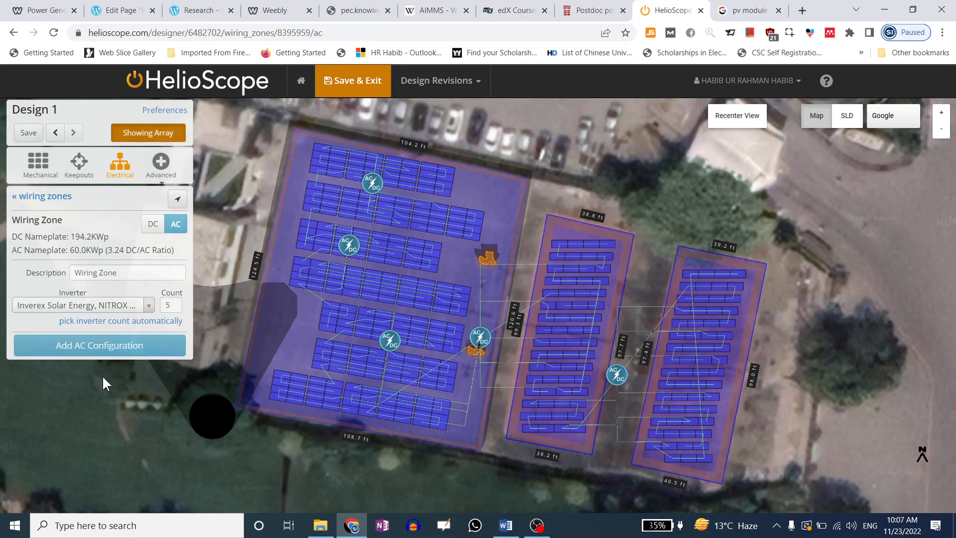
Run Calculate Shading on the array from Advanced > Shading
click(160, 170)
click(173, 188)
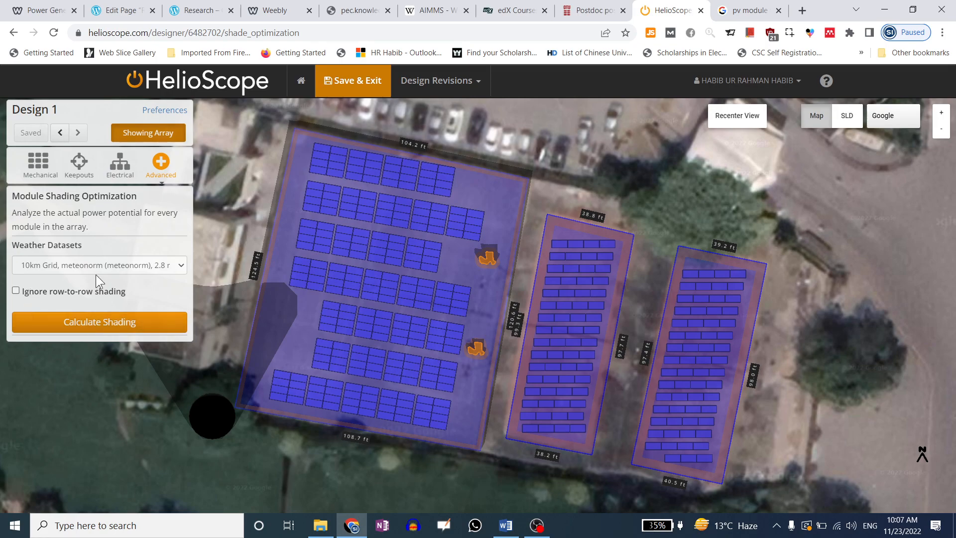
click(126, 319)
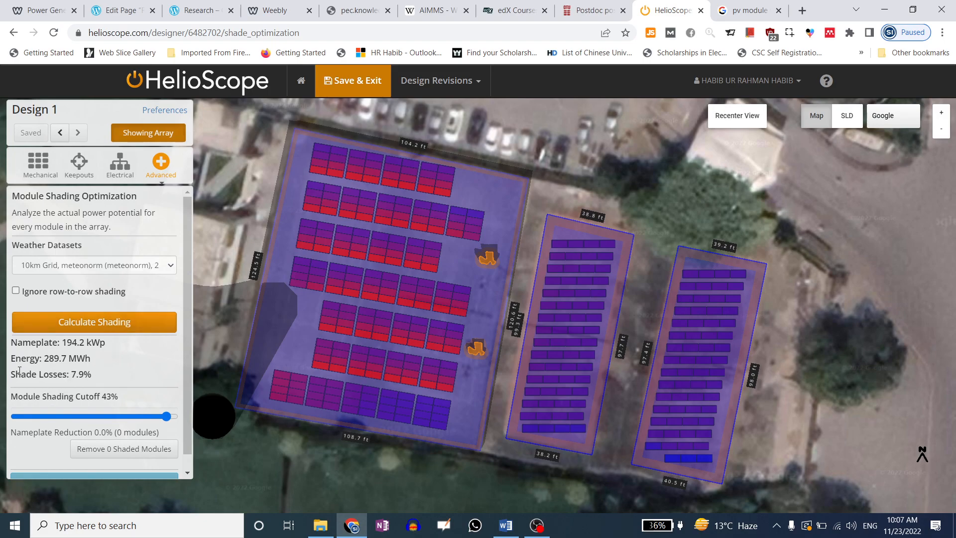
Review the results: 289.7 MWh energy, 7.9% shade losses, 43% module shading cutoff
mouse_move(16, 374)
mouse_down()
mouse_move(94, 381)
mouse_move(13, 375)
mouse_up()
click(95, 381)
click(13, 377)
drag(62, 342, 46, 358)
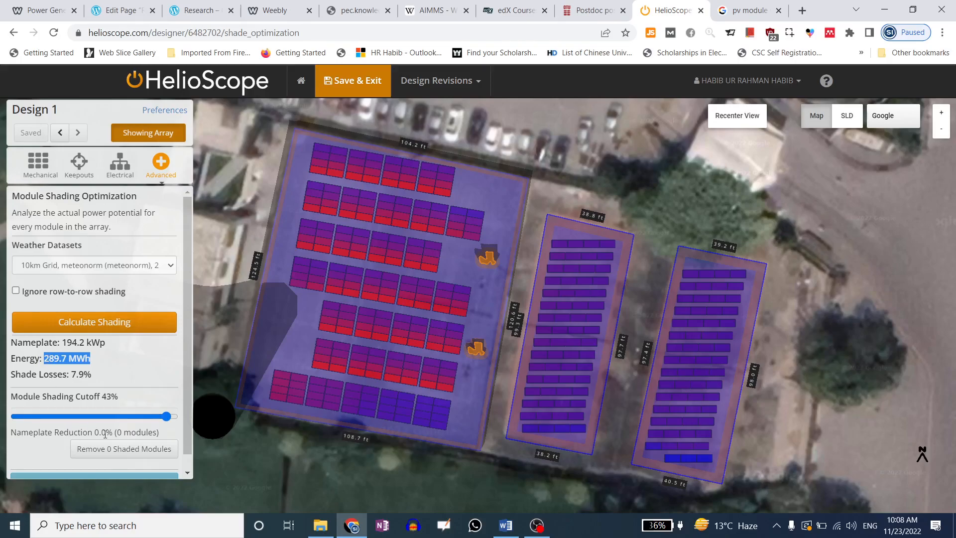
scroll(105, 420, down, 1)
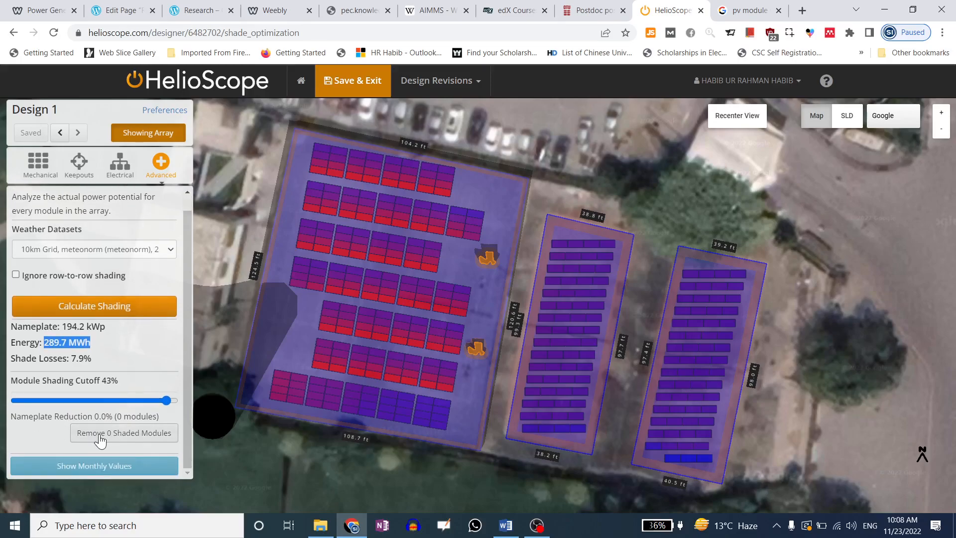
mouse_move(22, 381)
mouse_down()
mouse_move(98, 381)
mouse_move(63, 381)
mouse_move(80, 358)
mouse_move(71, 354)
mouse_up()
click(103, 386)
drag(119, 383, 7, 381)
click(75, 387)
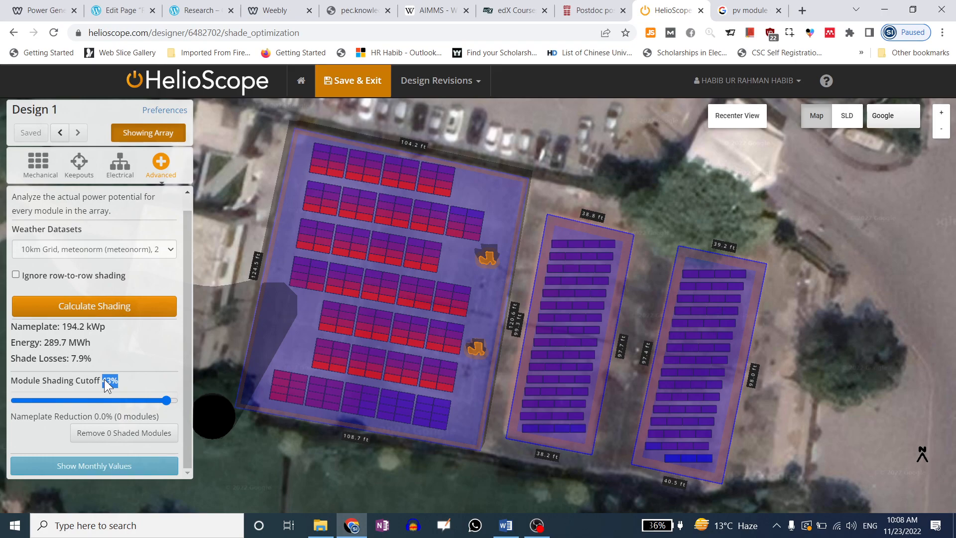
Lower the shading cutoff to 33.2% to flag 47 modules, then remove those modules
drag(168, 401, 127, 404)
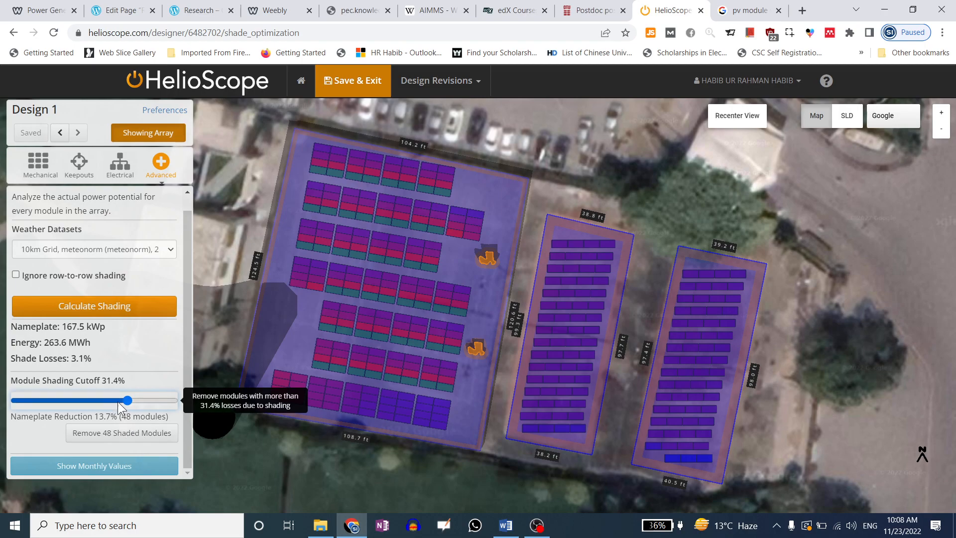
mouse_move(126, 401)
mouse_down()
mouse_move(166, 401)
mouse_move(13, 406)
mouse_move(164, 408)
mouse_move(134, 406)
mouse_up()
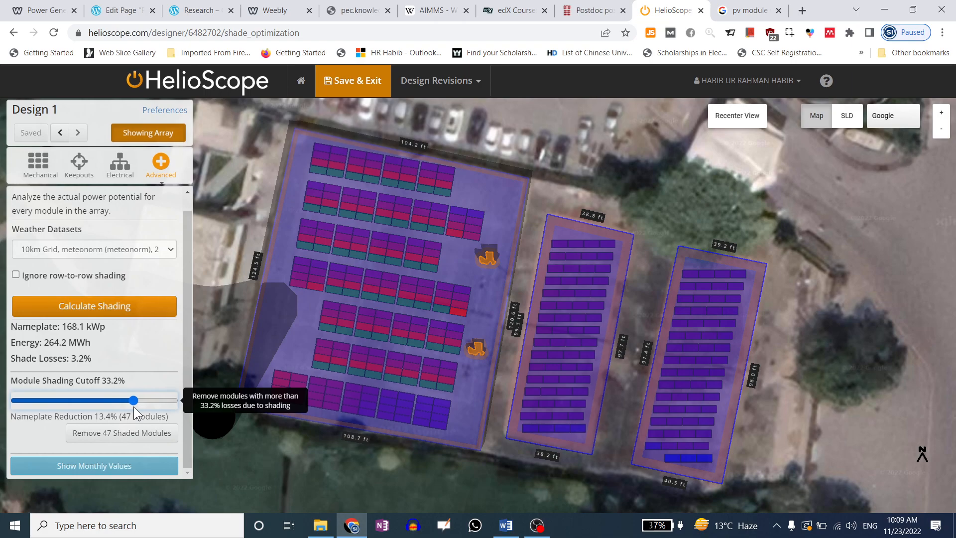
click(414, 231)
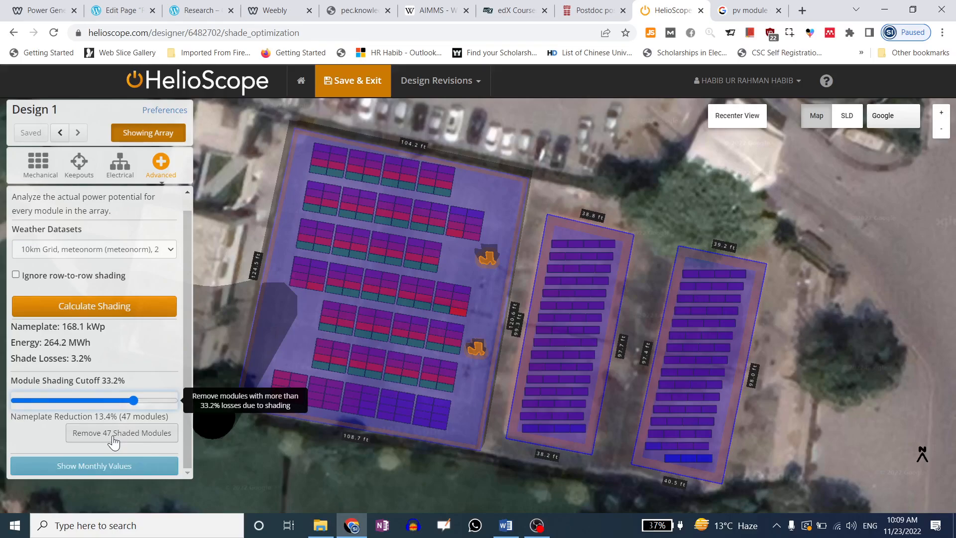
click(114, 438)
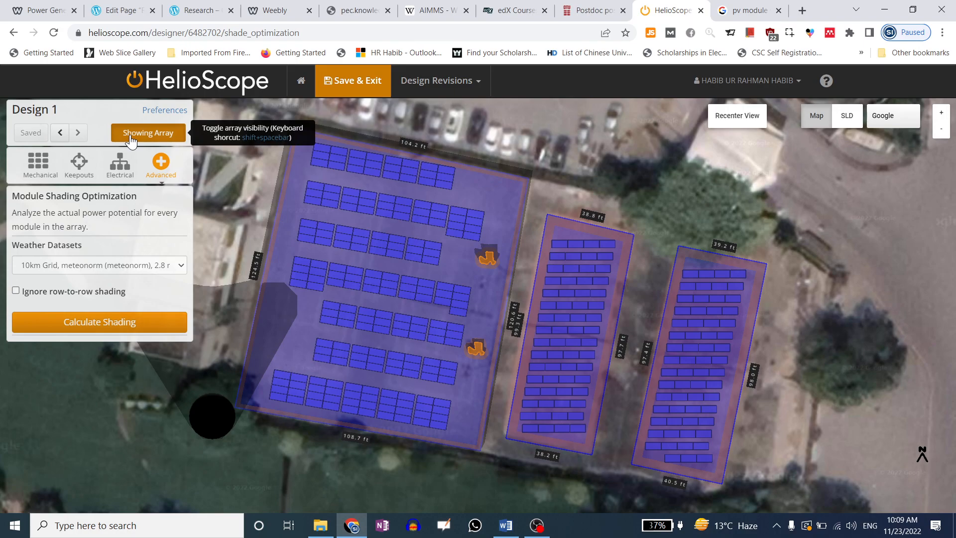
Recalculate shading, then restore the removed modules to the Main Block (248 modules)
click(112, 322)
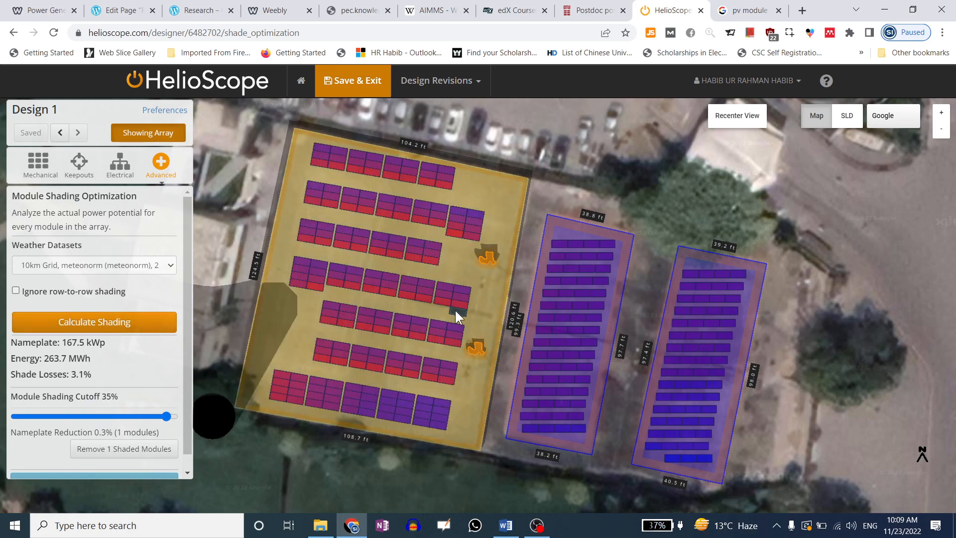
right_click(456, 310)
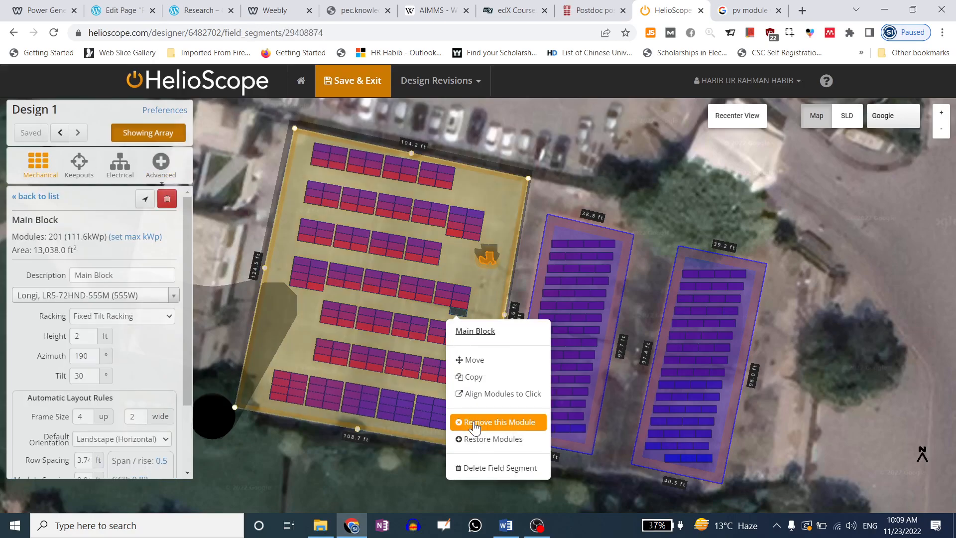
click(480, 441)
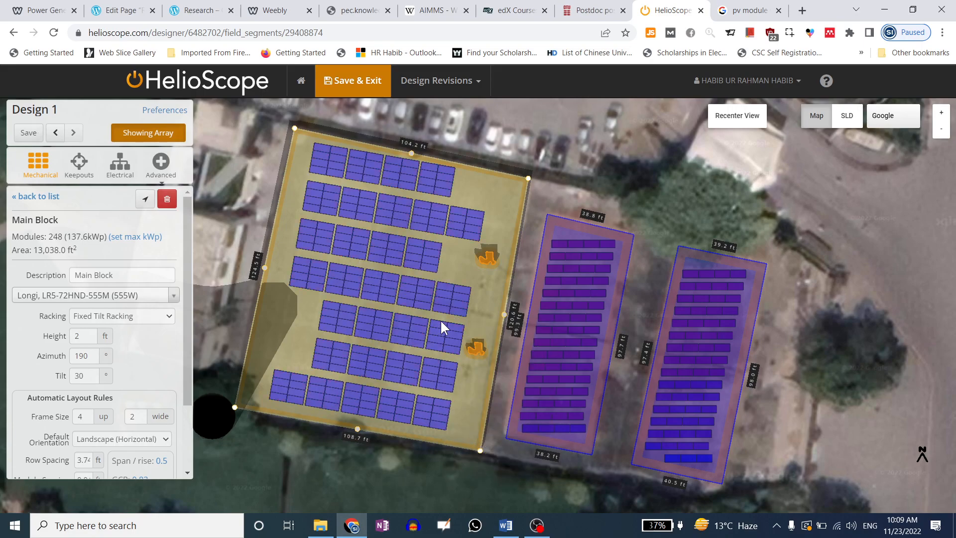
Return to the Module Shading Optimization panel under Advanced
scroll(133, 393, down, 3)
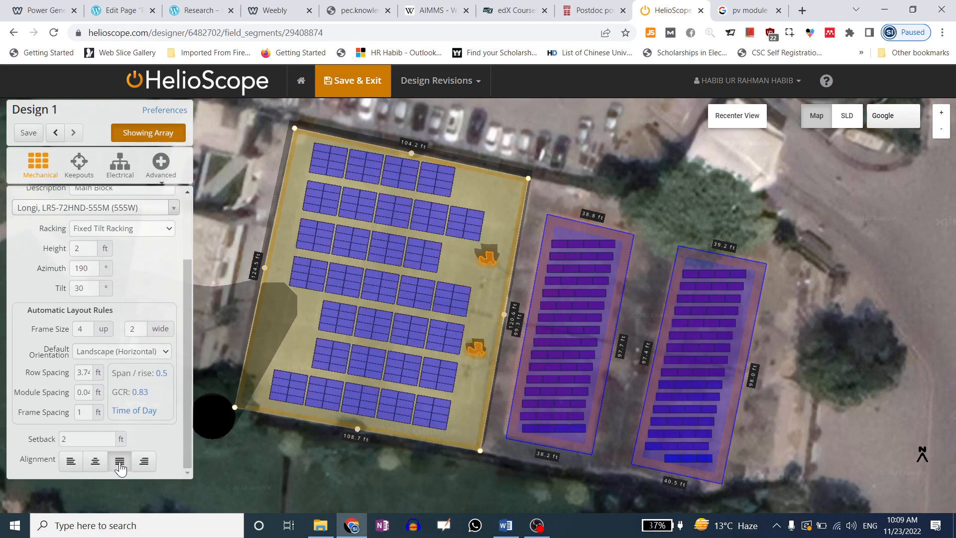
click(156, 168)
click(172, 184)
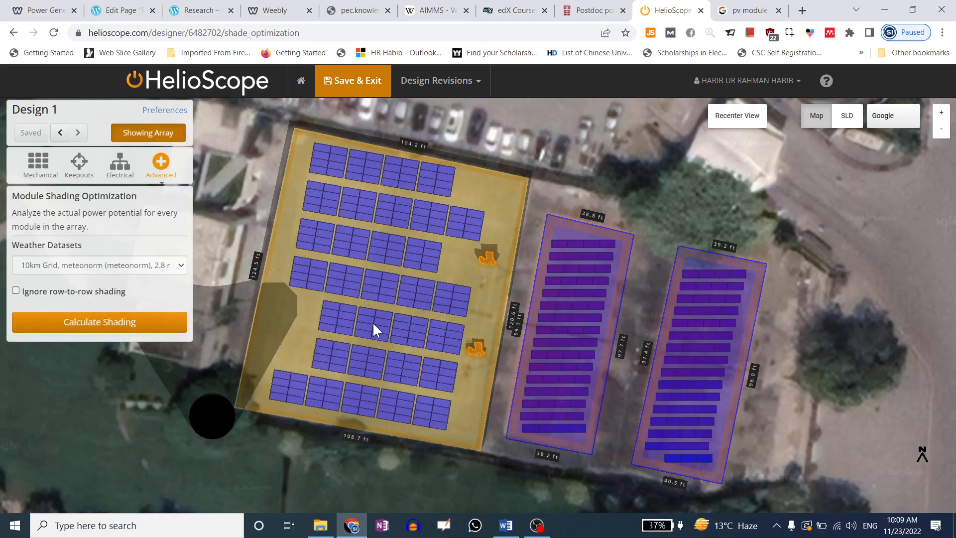
Recalculate shading for the restored array, giving 289.7 MWh and 7.9% shade losses
click(106, 323)
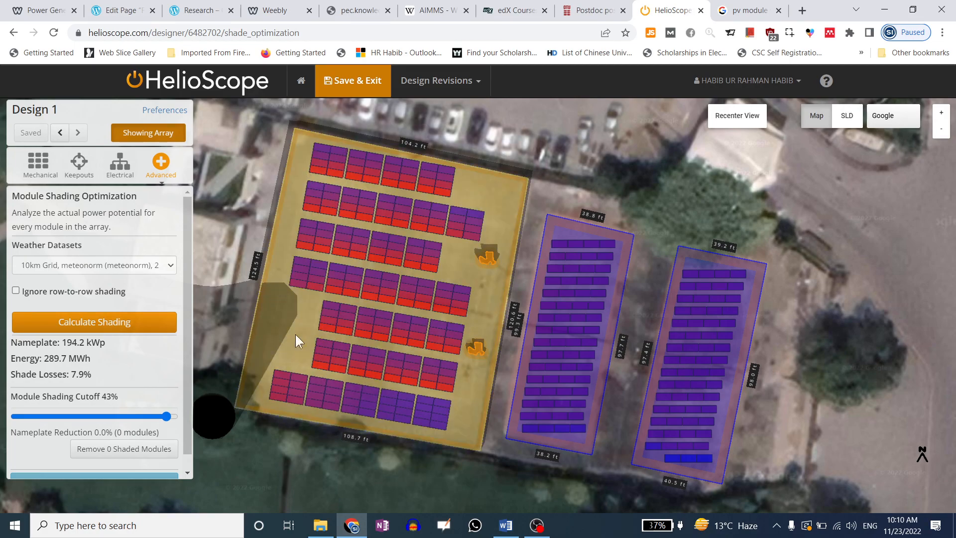
Remove three heavily shaded modules from the Main Block, leaving 245 modules
click(371, 301)
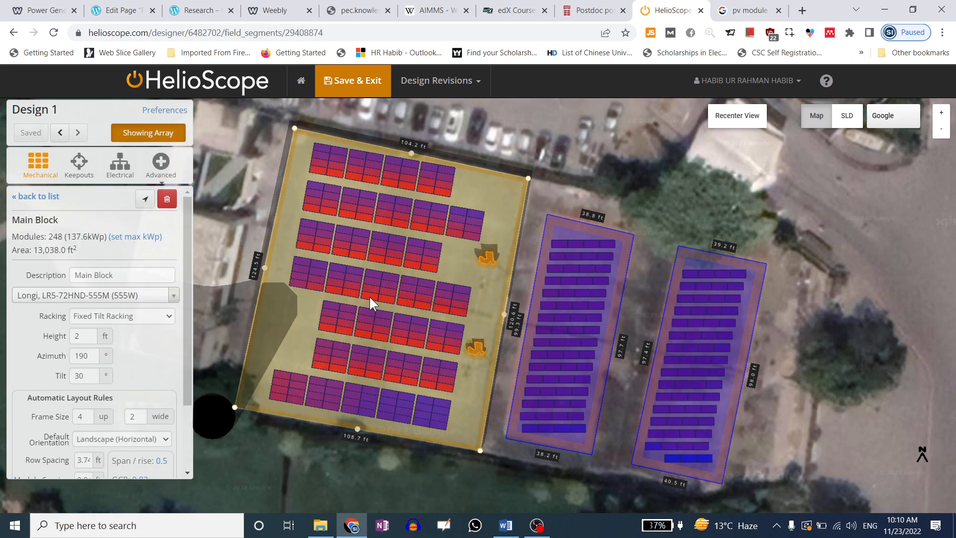
right_click(371, 301)
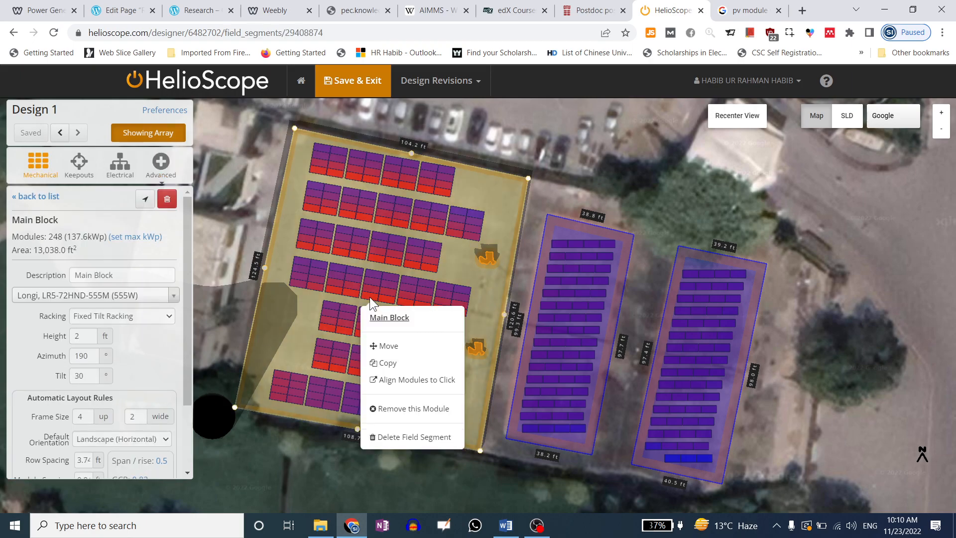
click(390, 408)
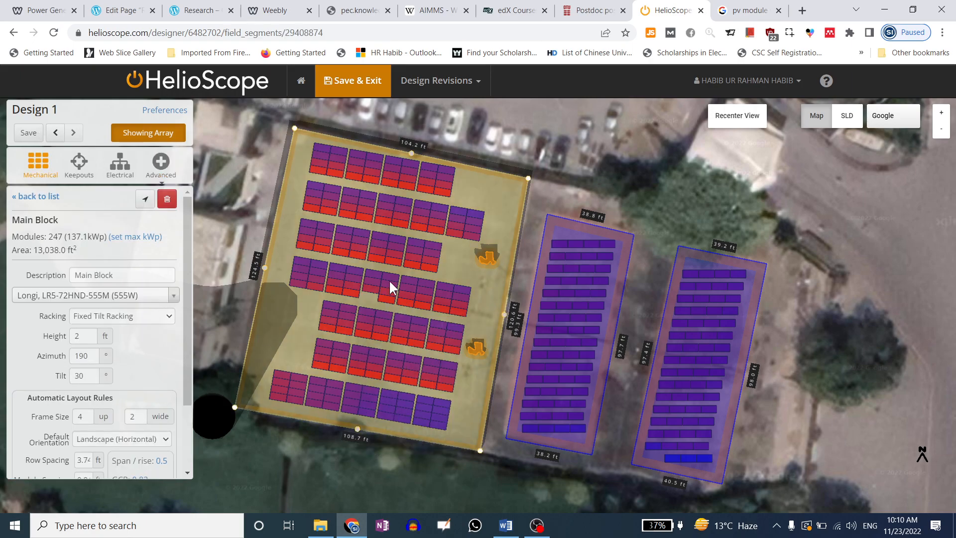
right_click(378, 220)
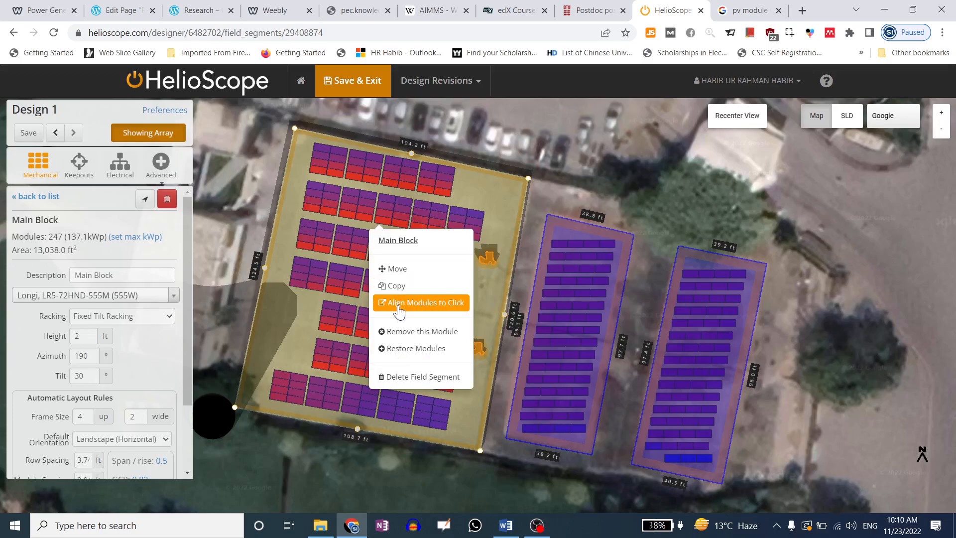
click(402, 337)
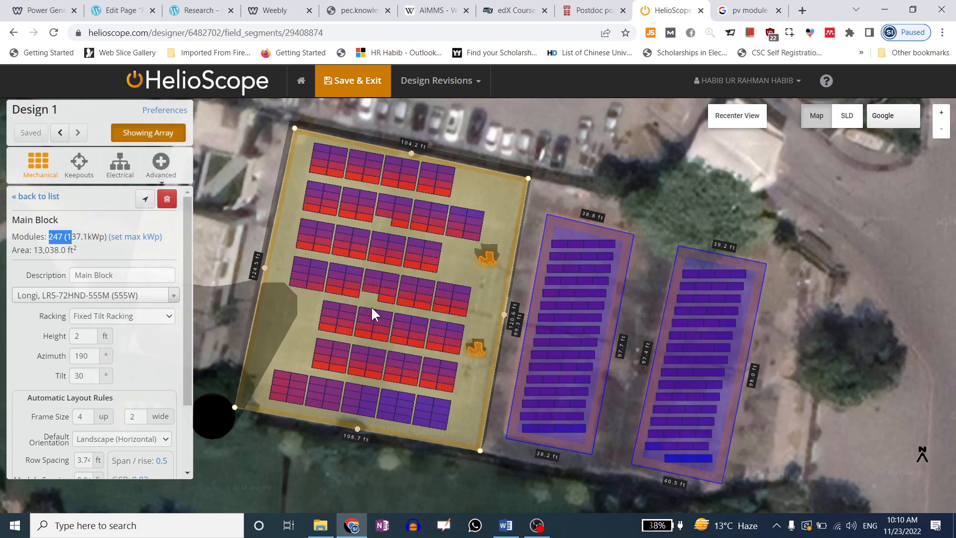
right_click(401, 303)
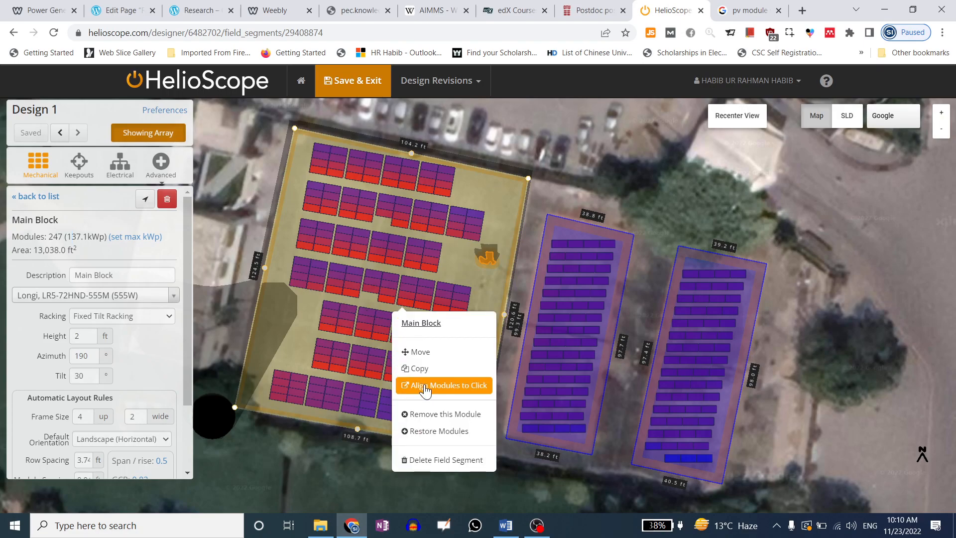
click(432, 418)
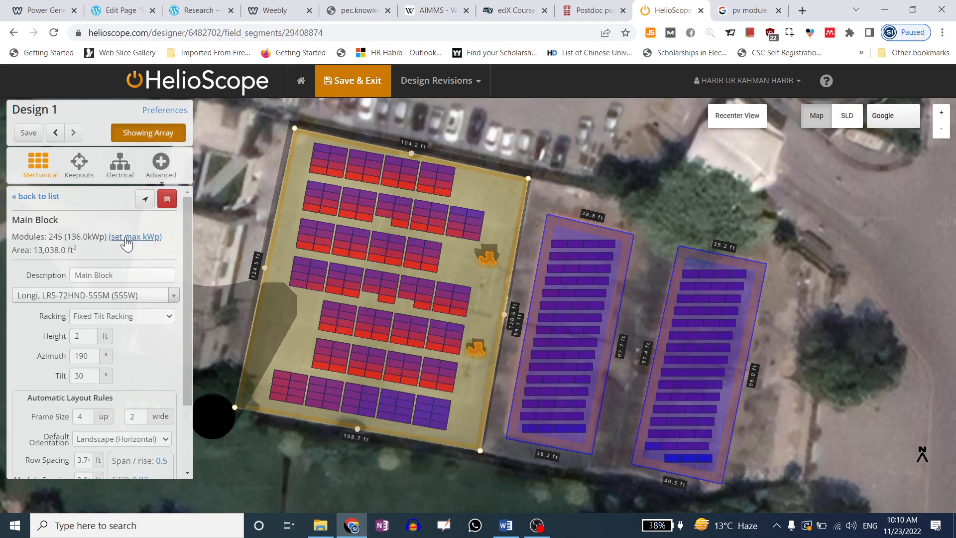
Open the basemap imagery source dropdown
scroll(156, 330, down, 4)
scroll(124, 309, up, 4)
drag(37, 250, 59, 250)
scroll(124, 298, down, 3)
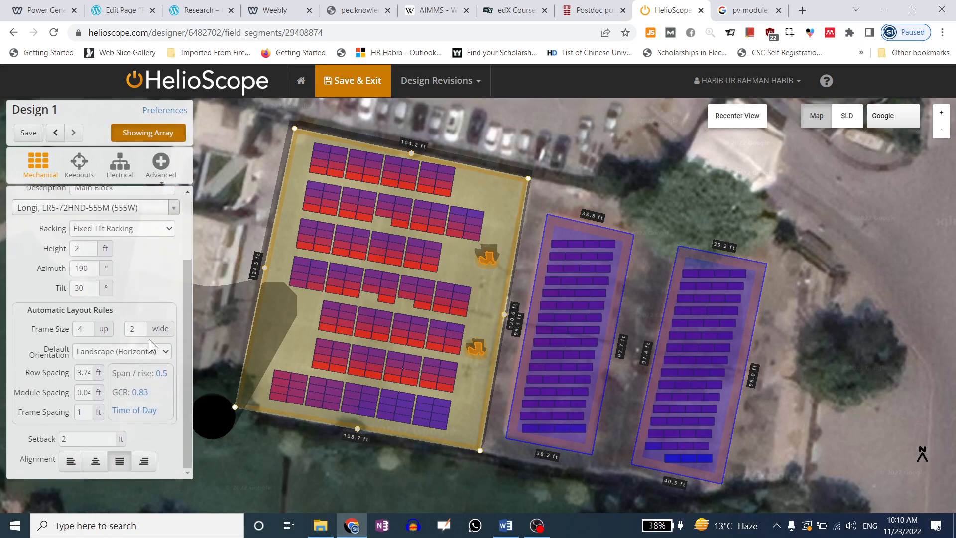
scroll(149, 340, up, 3)
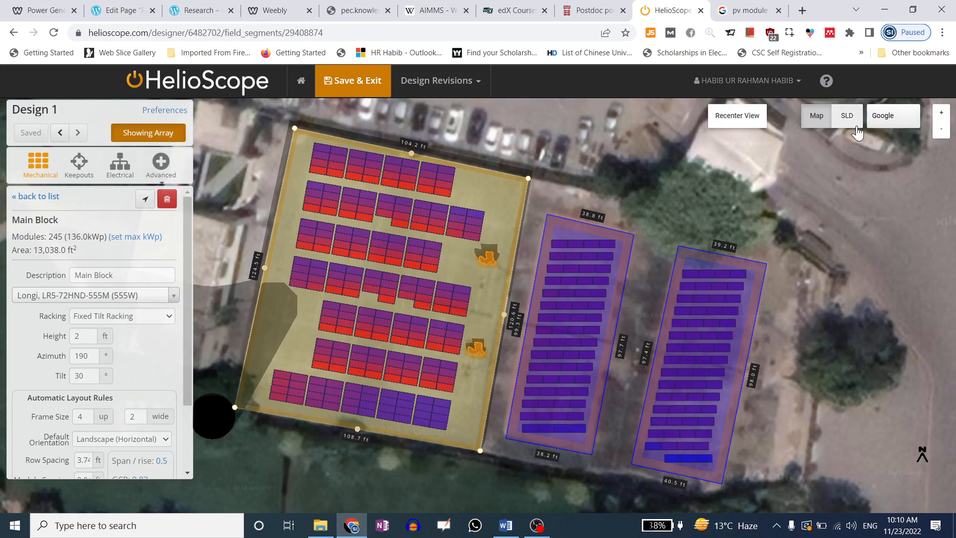
click(883, 119)
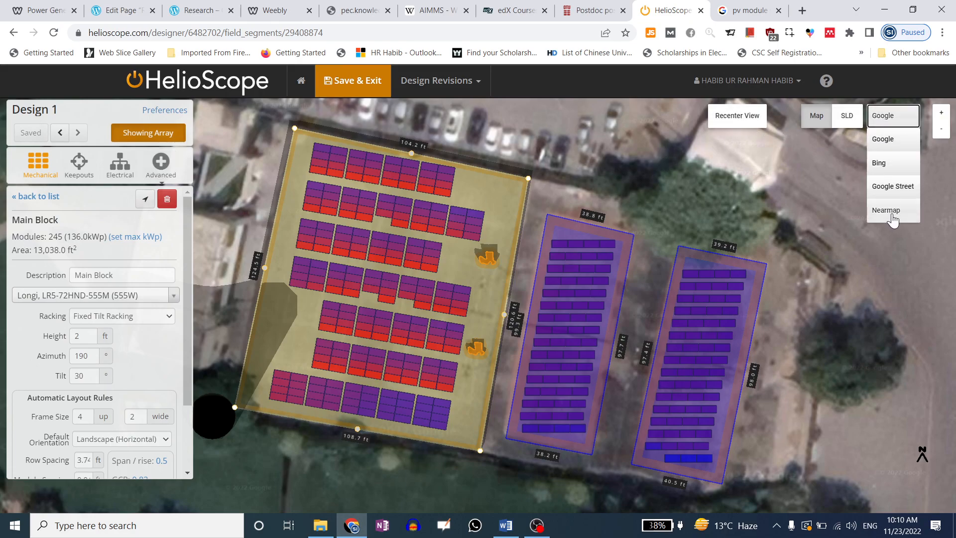
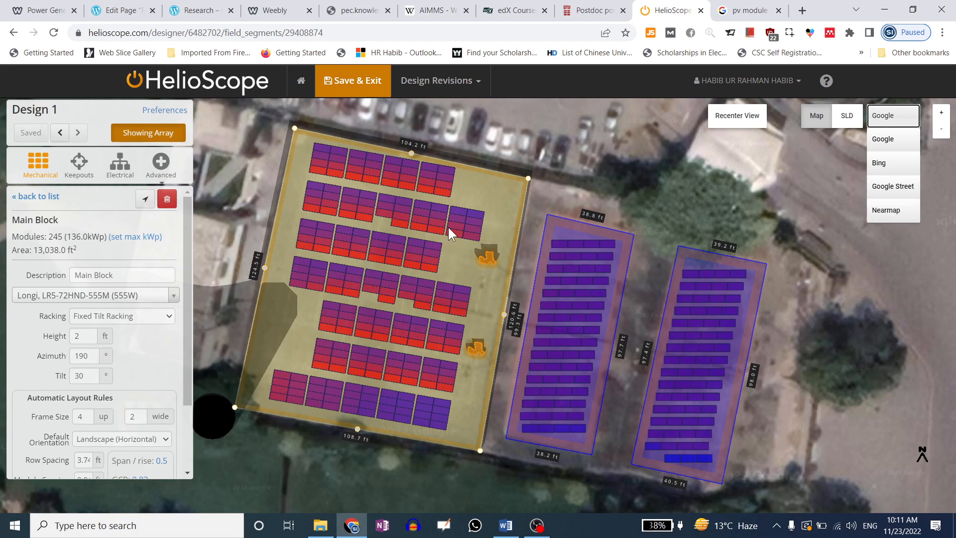
Switch the map imagery to Bing, then back to Google
click(737, 279)
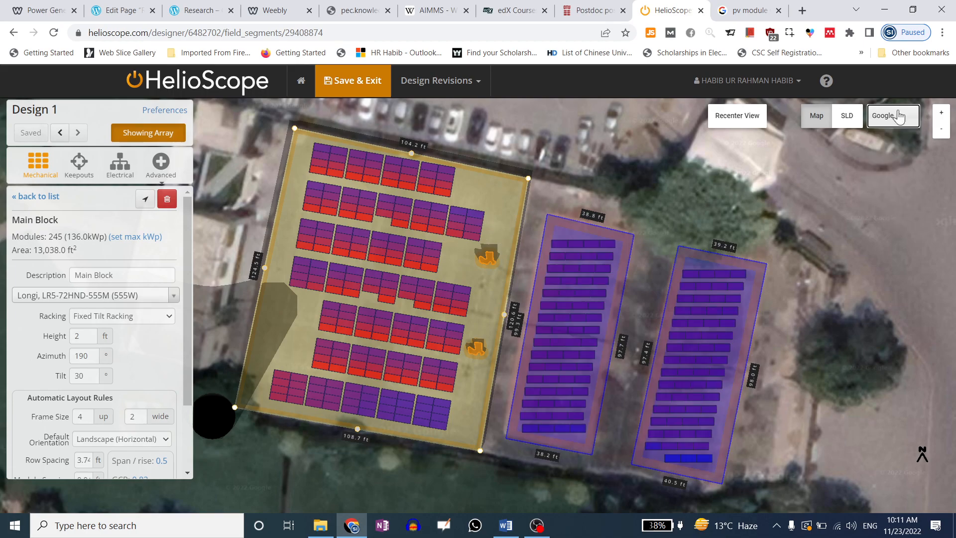
click(881, 119)
click(888, 163)
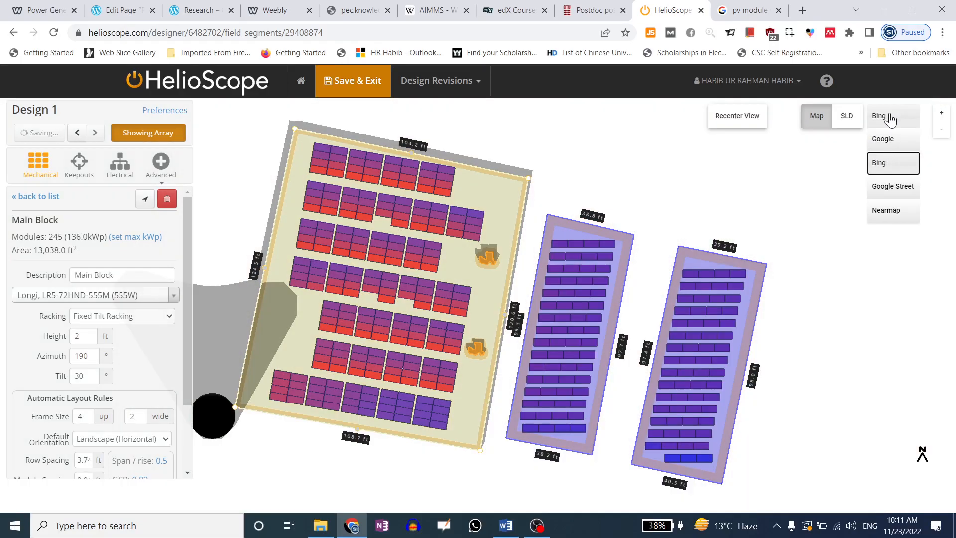
click(891, 118)
click(889, 122)
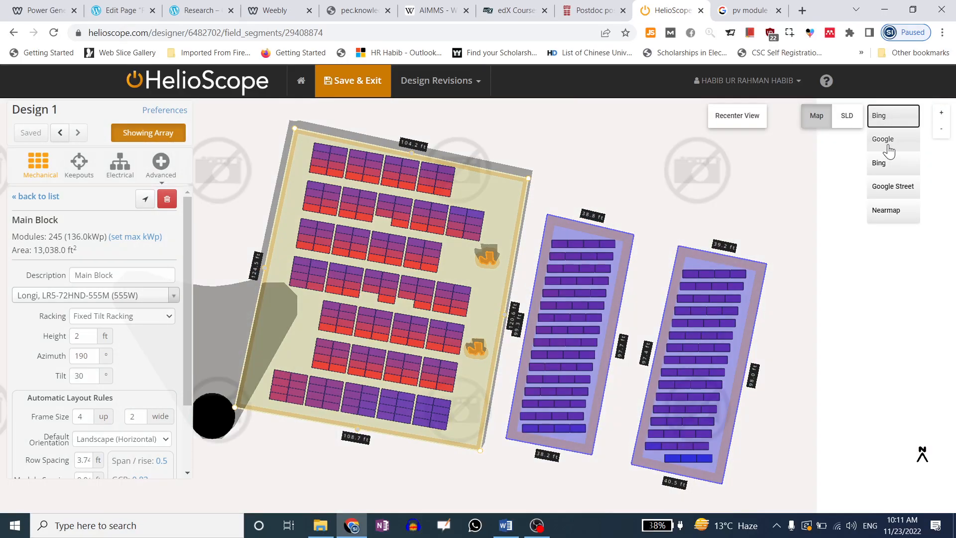
click(890, 141)
Try Google Street imagery, return to Google, then preview the single-line diagram
click(890, 122)
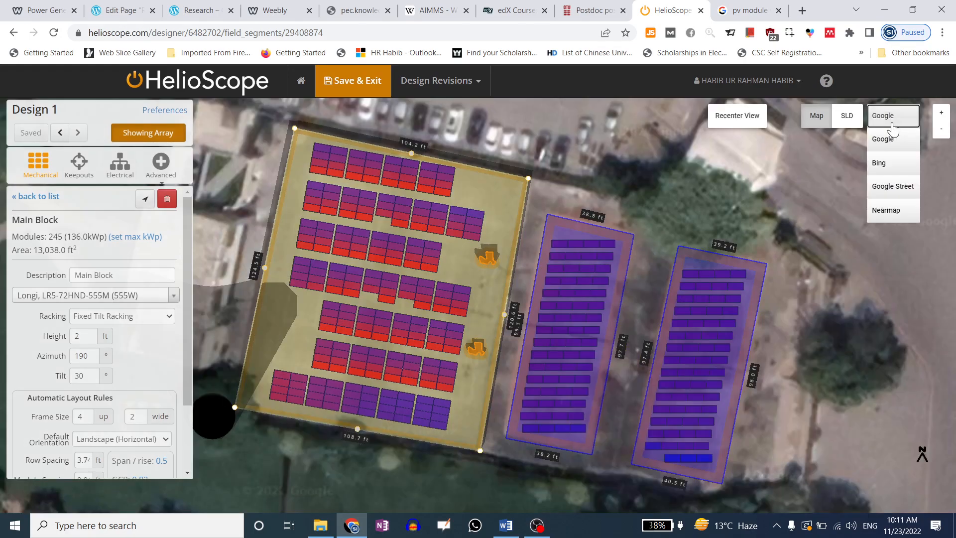
click(892, 186)
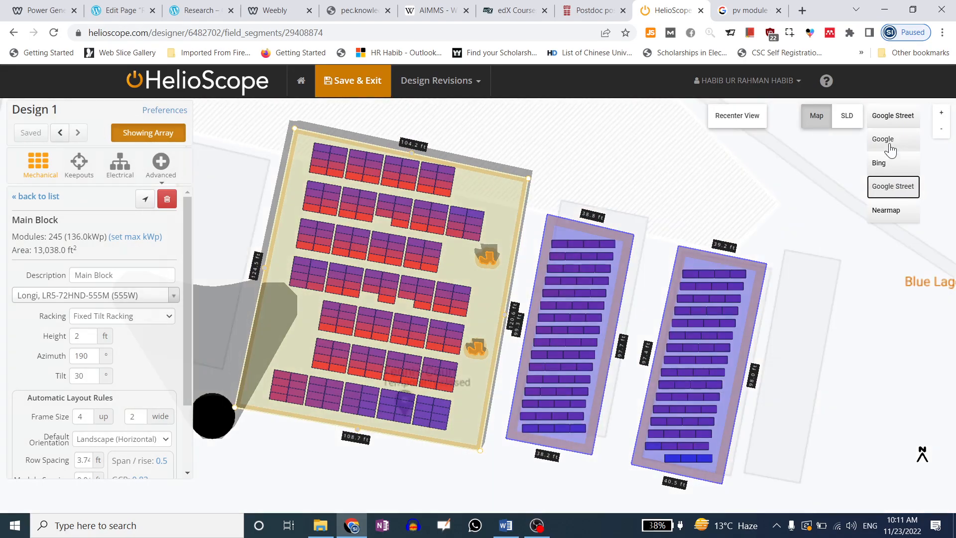
click(895, 118)
click(896, 120)
click(891, 141)
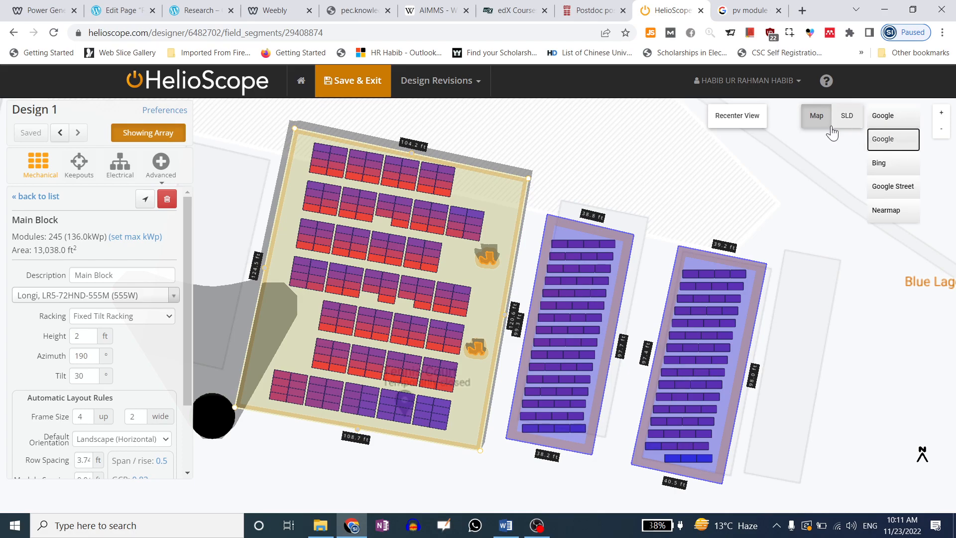
click(816, 123)
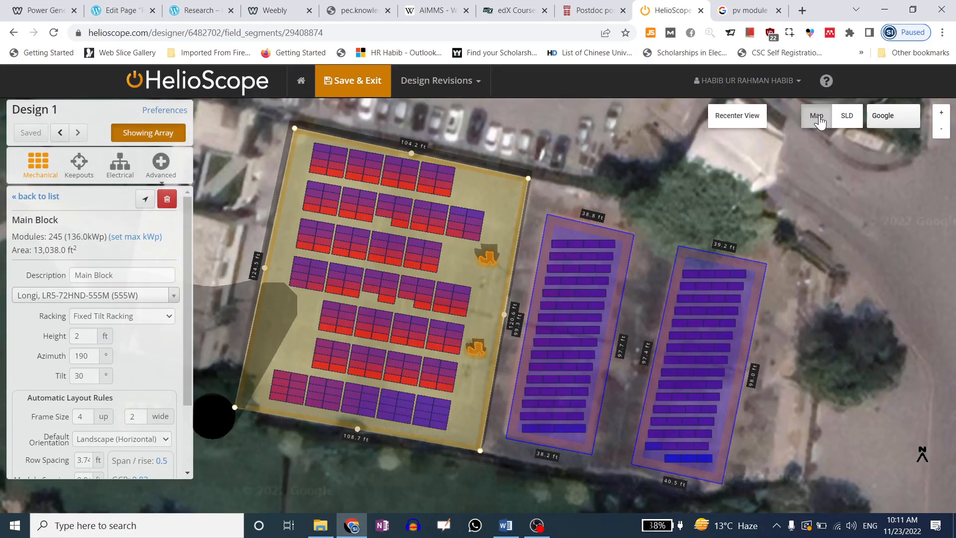
click(847, 117)
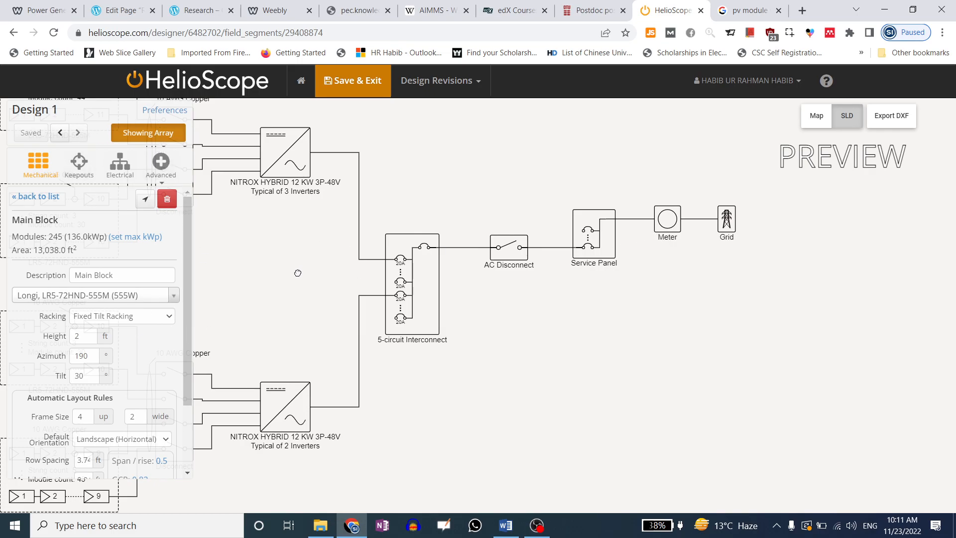
Recenter the map on the array layout, then save Design 1 and exit to the EED RoofTop project page
click(166, 111)
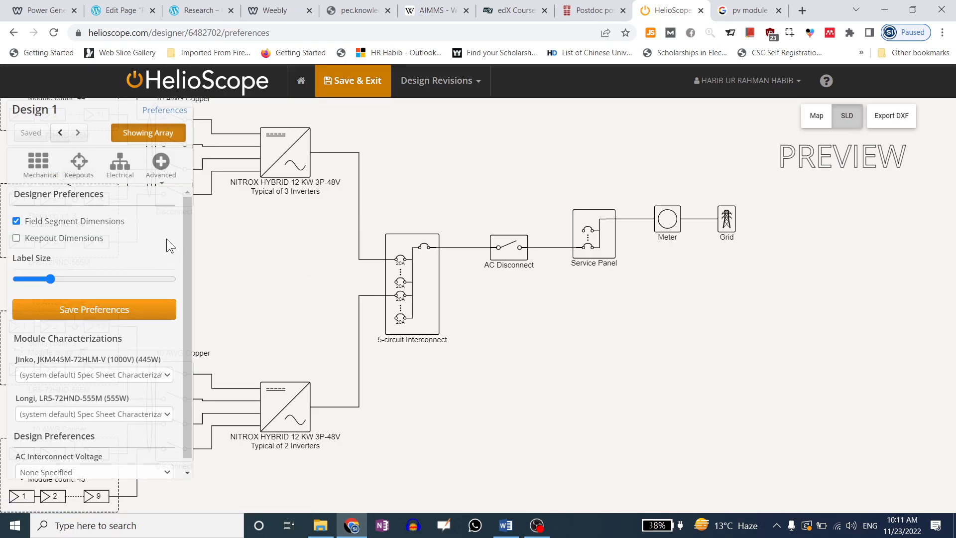
click(817, 117)
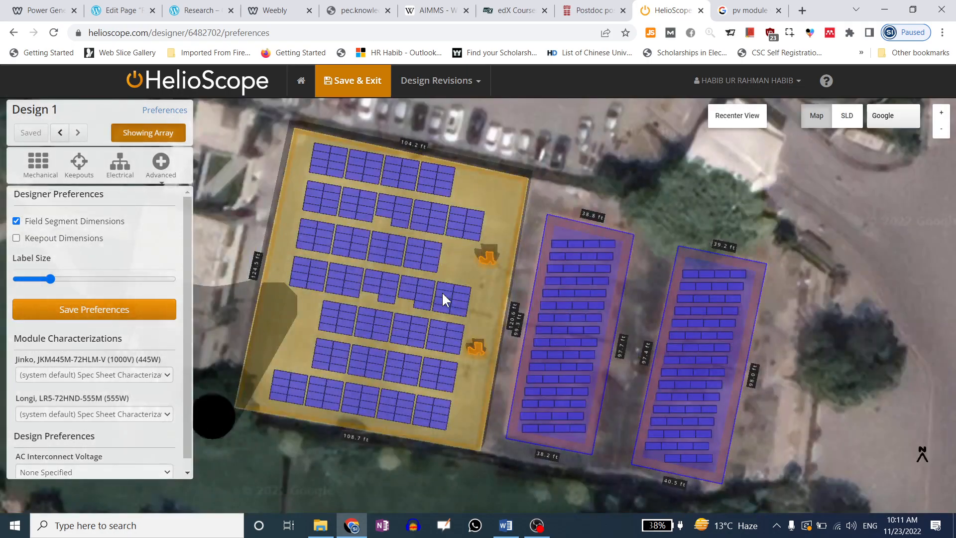
click(737, 120)
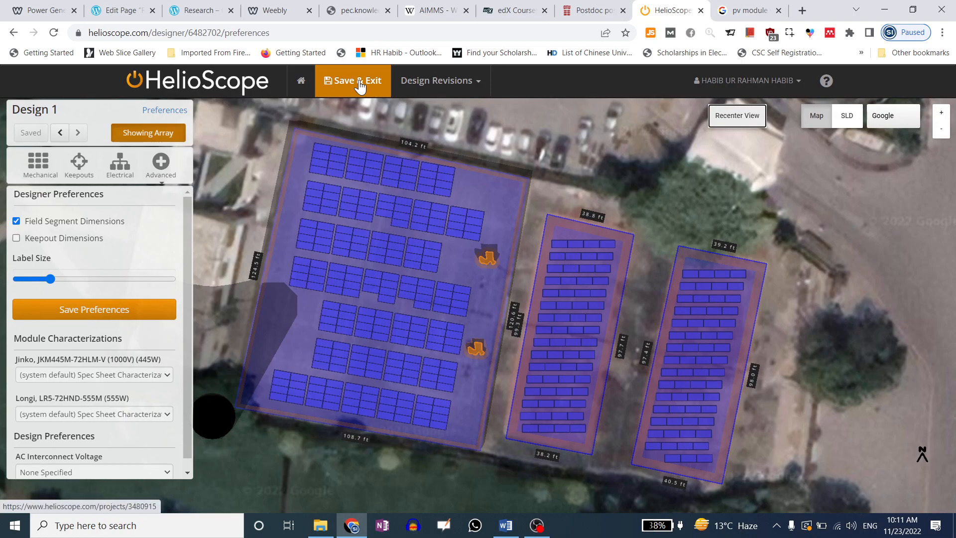
click(468, 86)
click(352, 85)
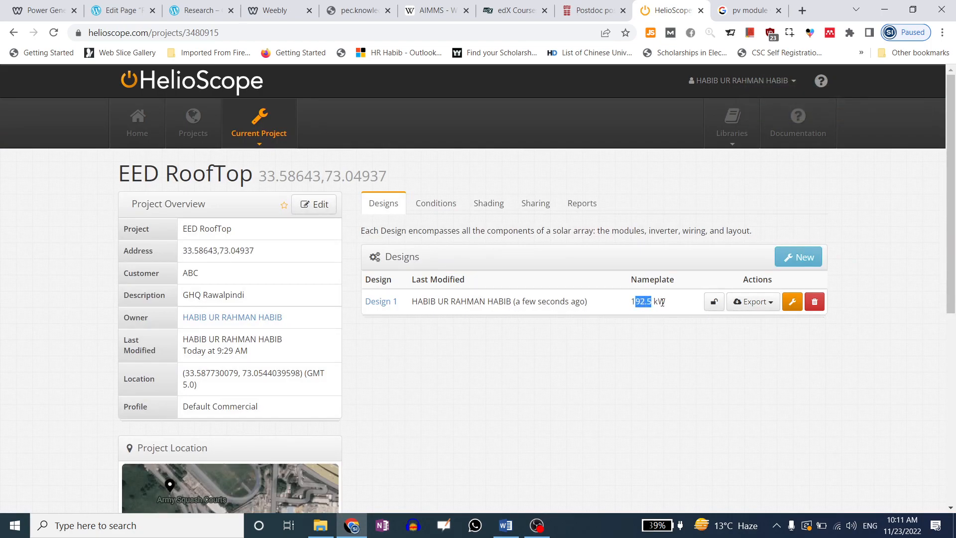
Start exporting Design 1's single-line diagram from its export options
click(653, 349)
click(757, 304)
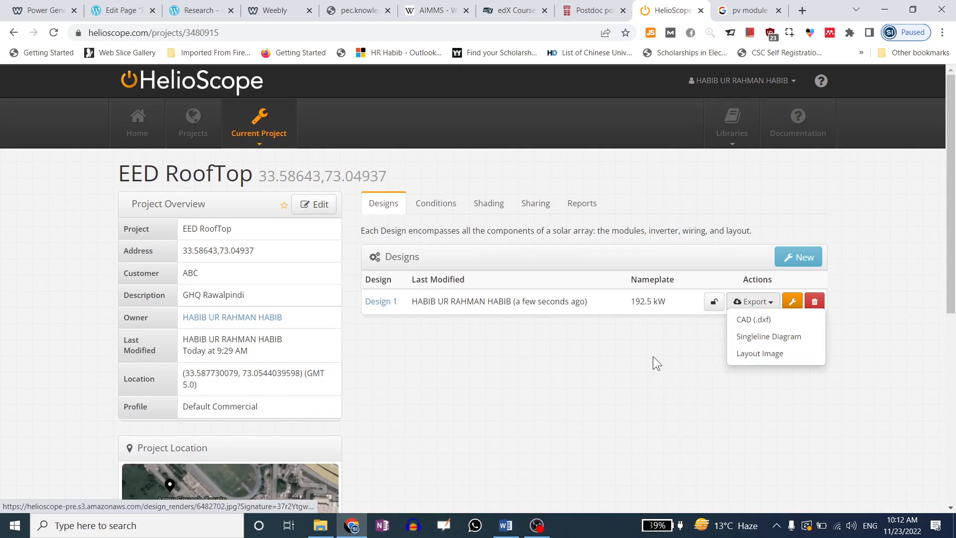
click(662, 327)
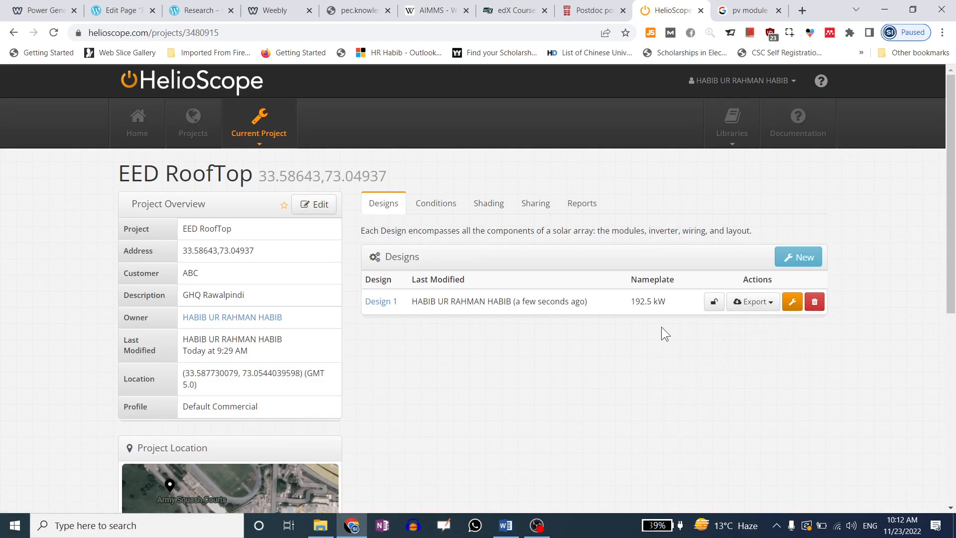
click(753, 302)
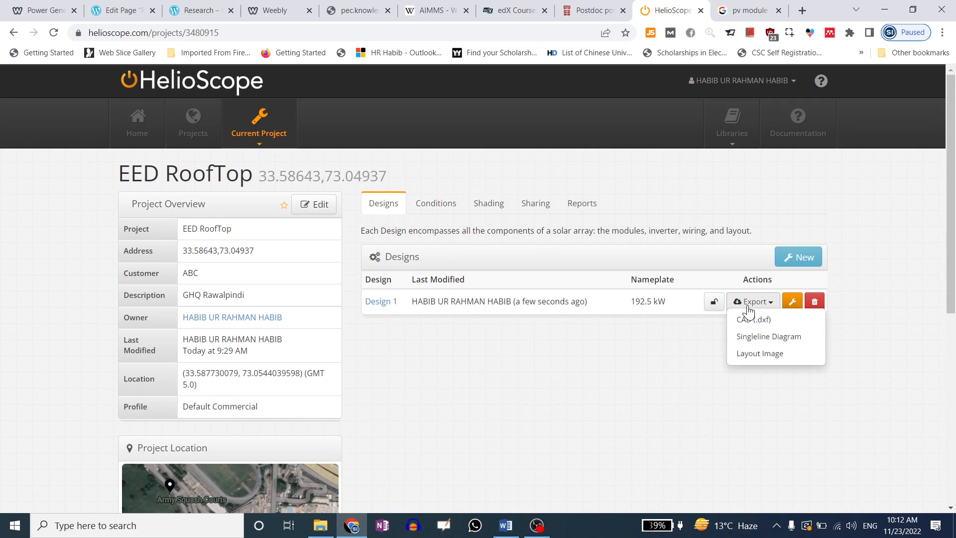
click(752, 337)
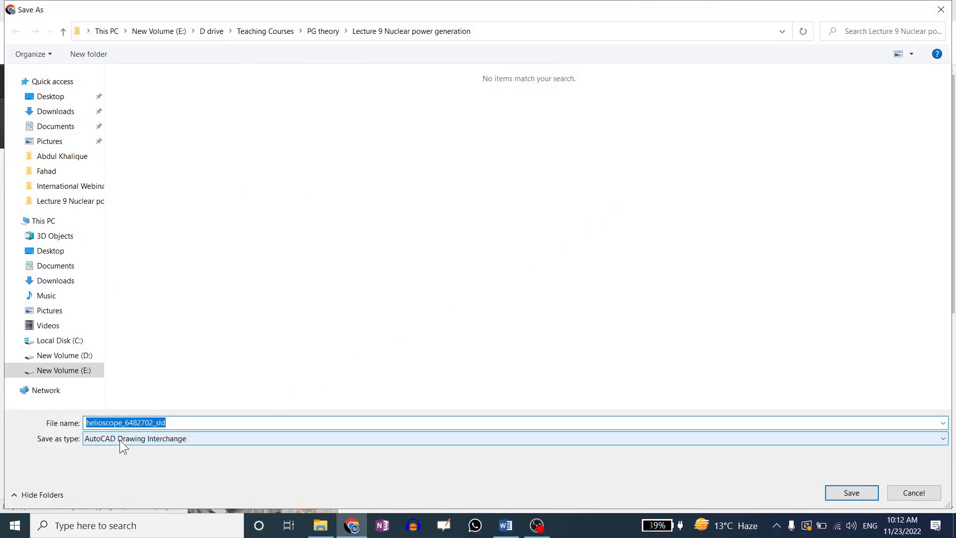
Cancel the diagram's Save As dialog and export Design 1's layout image instead
click(163, 440)
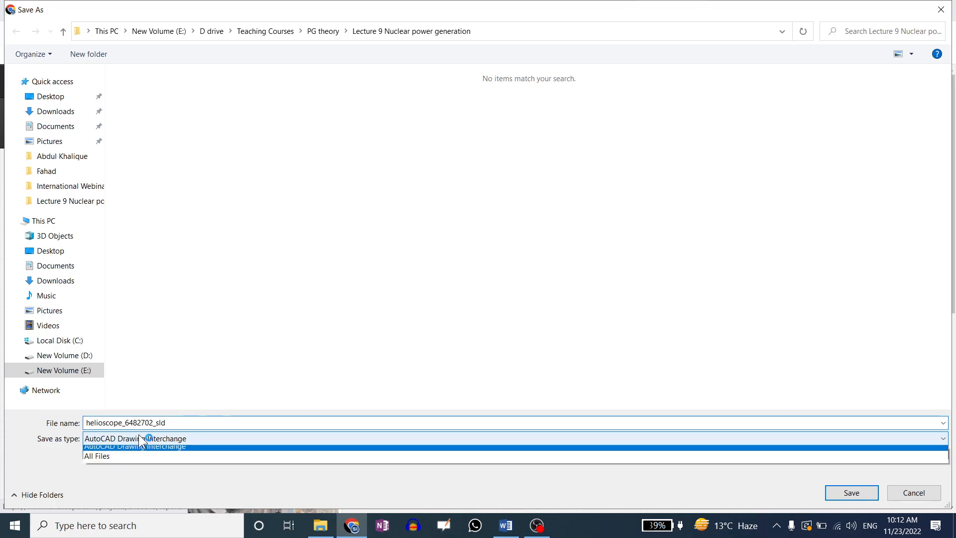
click(162, 440)
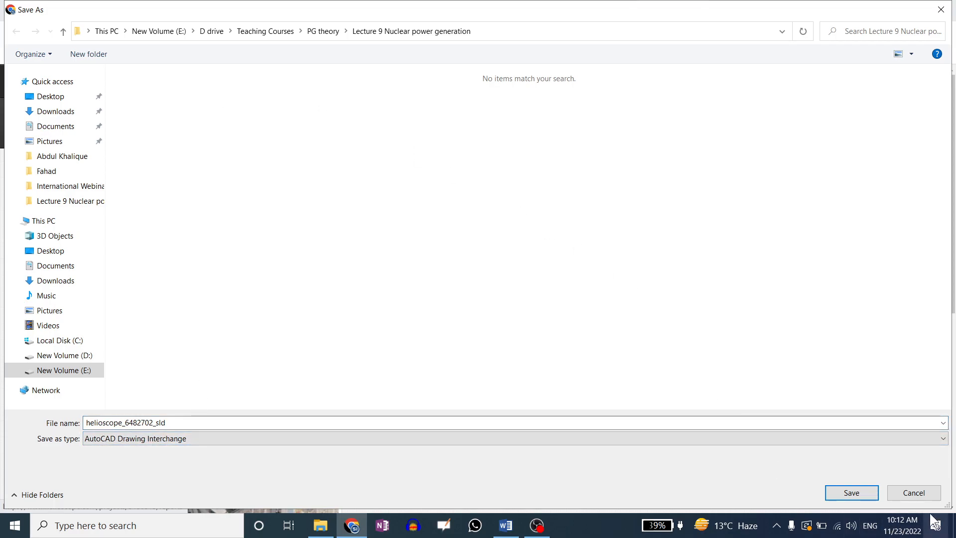
click(924, 493)
click(752, 301)
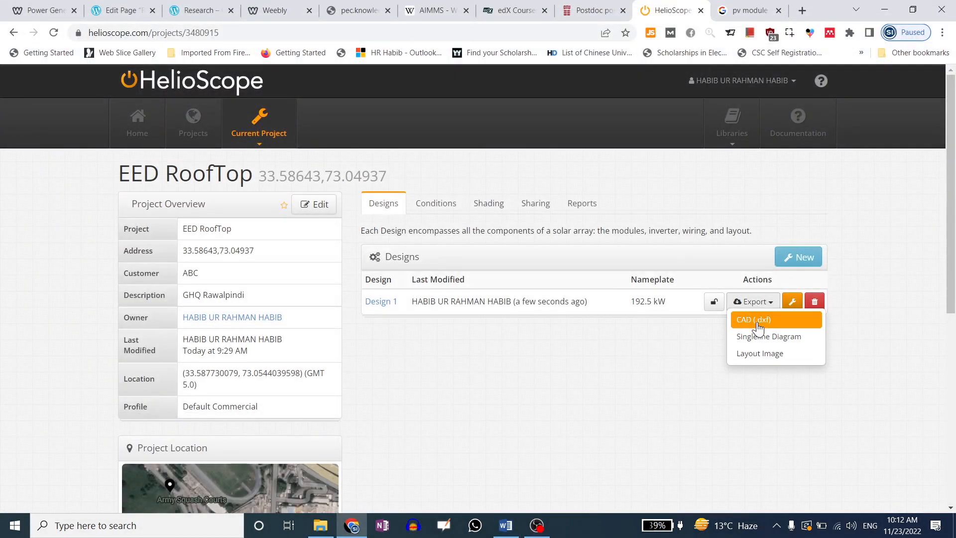
click(754, 354)
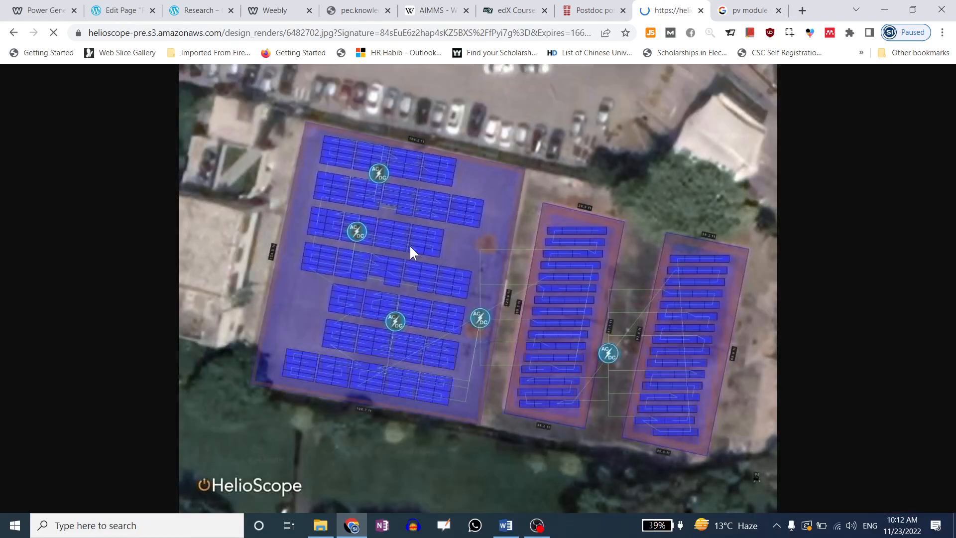
Save the rendered layout image to the Desktop as 6482702.jpg and open it
right_click(412, 214)
click(435, 238)
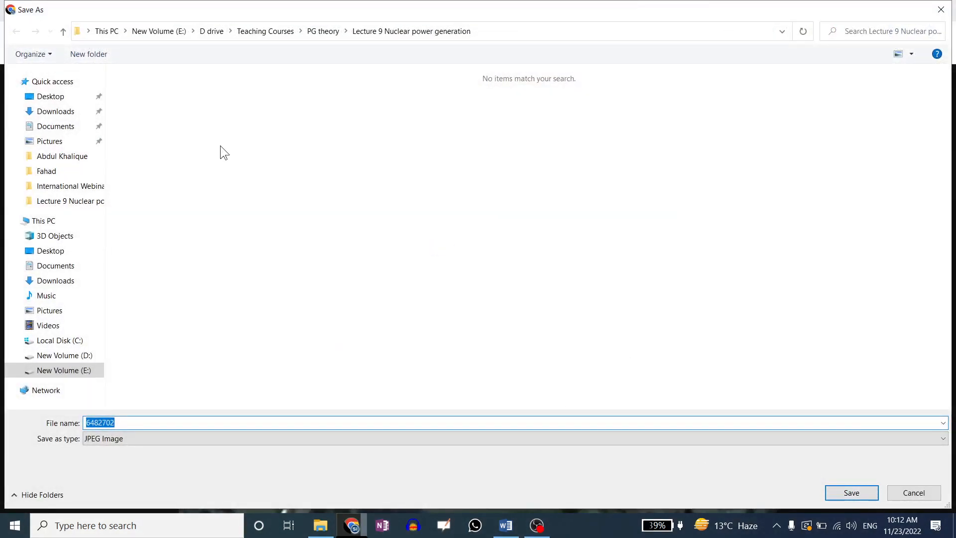
click(80, 97)
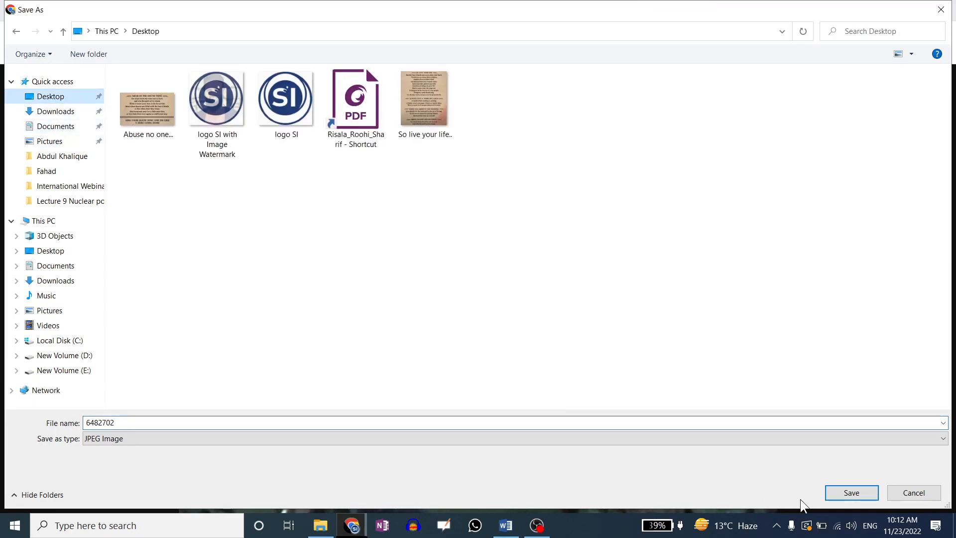
click(847, 496)
click(68, 496)
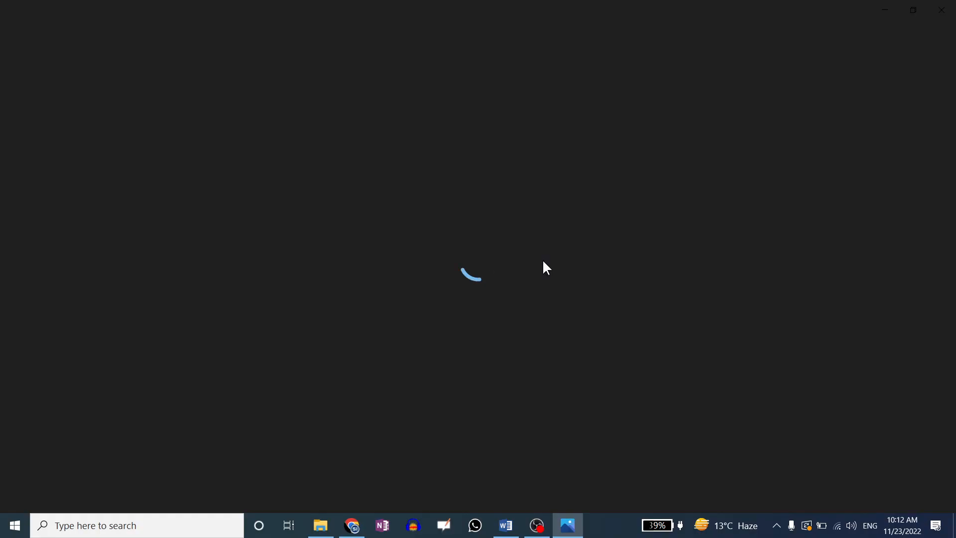
Zoom in and out on 6482702.jpg in Photos, then close the viewer
scroll(472, 203, up, 5)
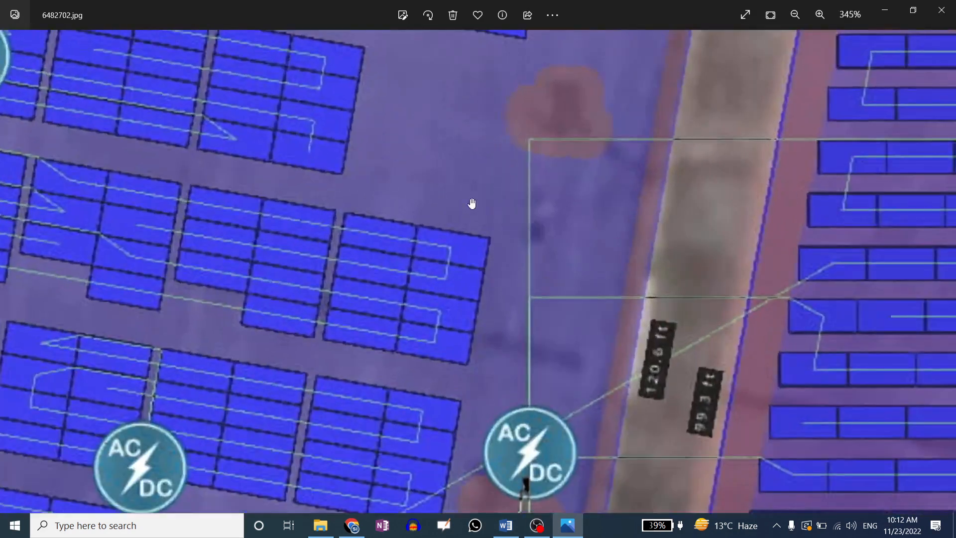
scroll(472, 203, down, 3)
scroll(472, 204, down, 2)
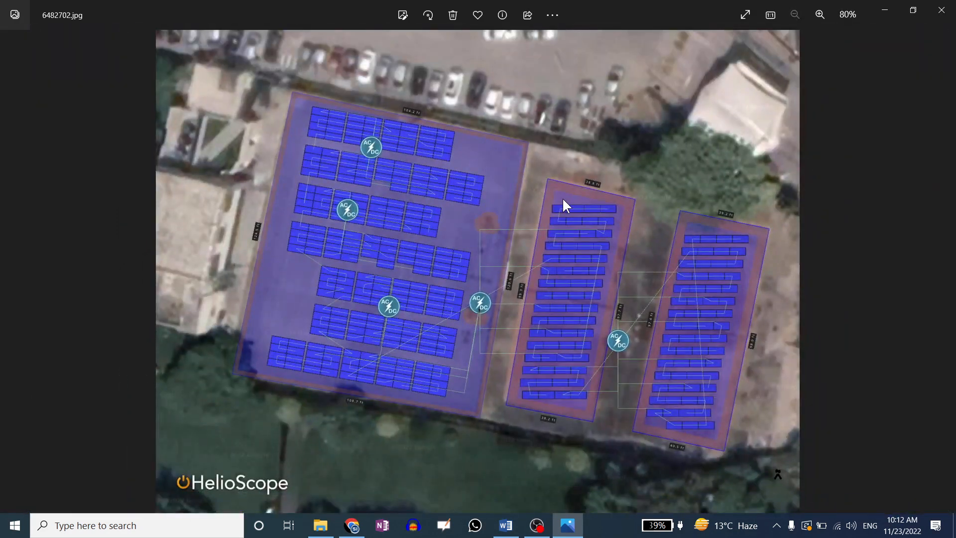
click(944, 12)
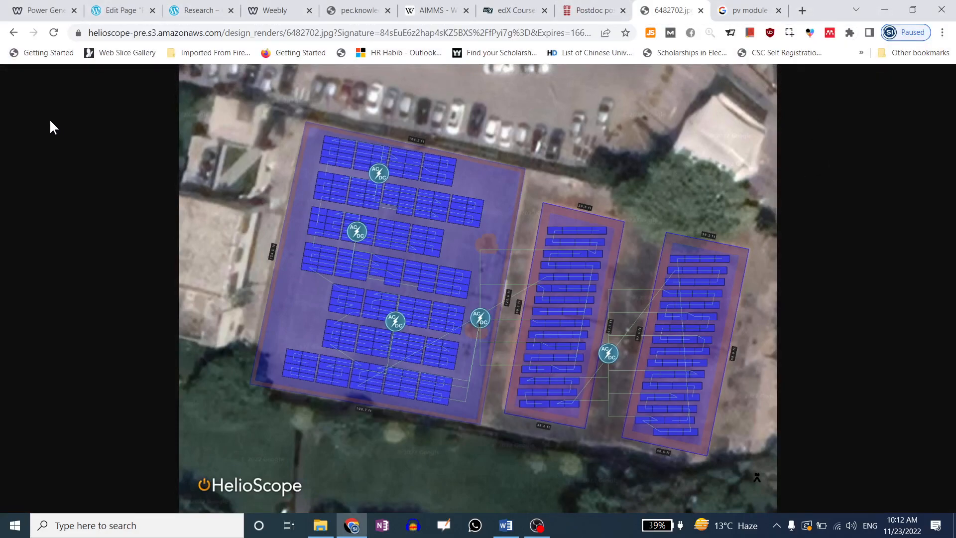
Zoom the layout image to full size and back, then return to the project page
click(192, 170)
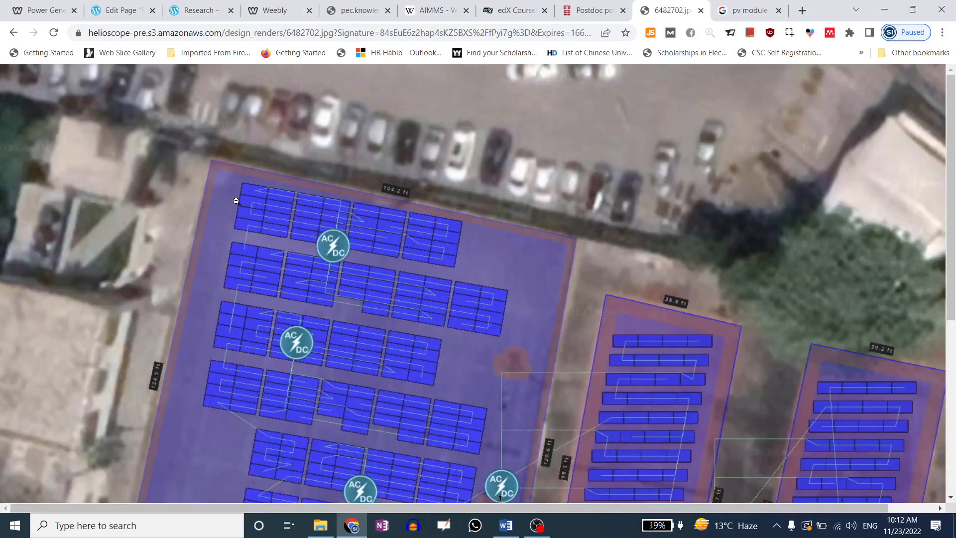
click(236, 202)
click(14, 32)
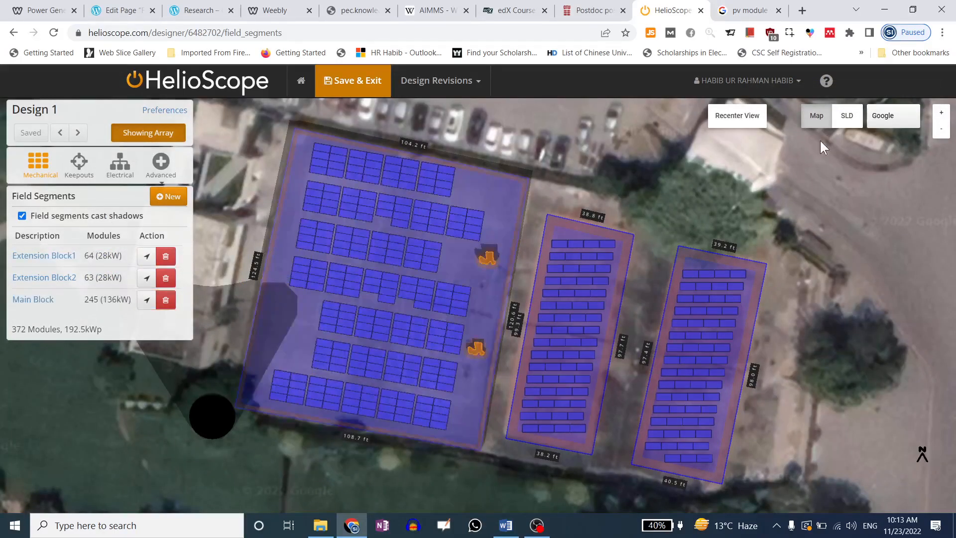
Preview the single-line diagram and inspect its module specification tables and lower string group
click(846, 117)
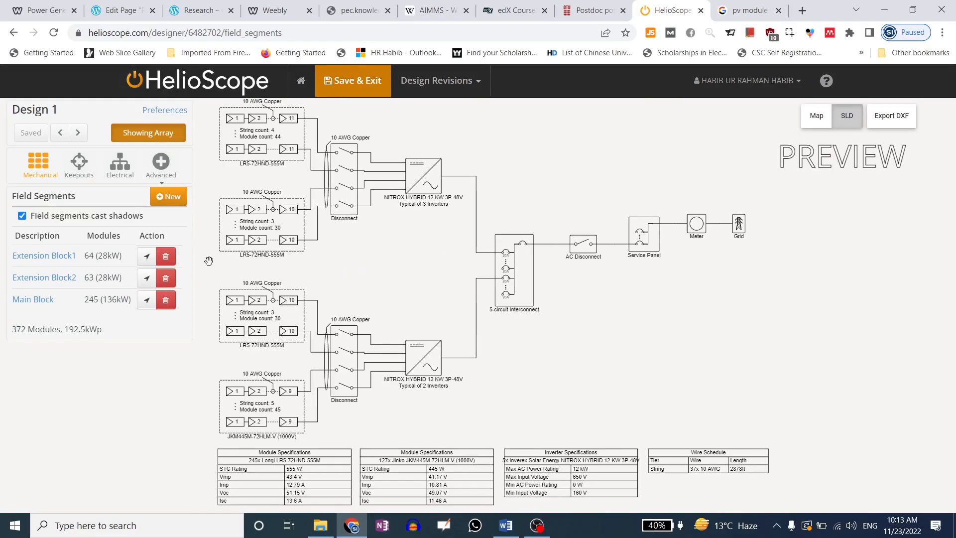
drag(312, 207, 239, 104)
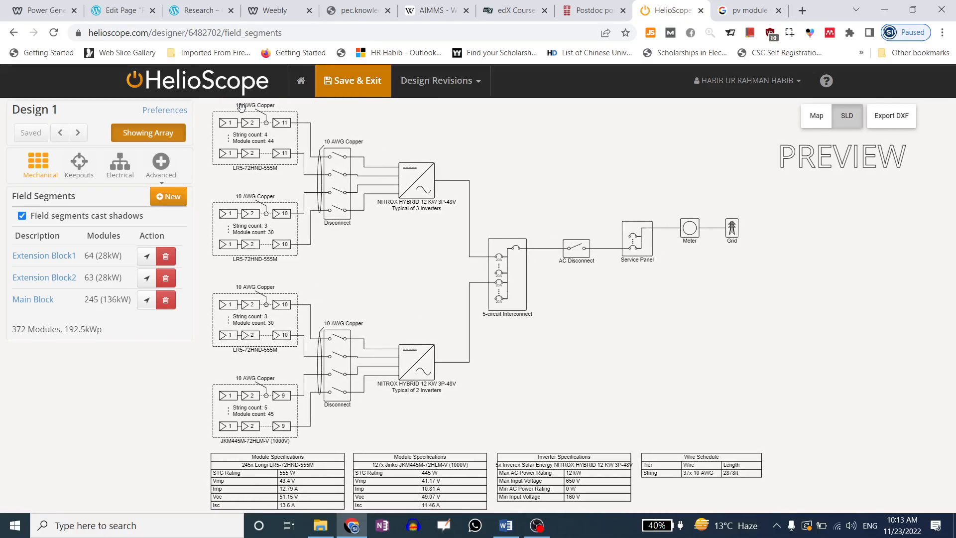
drag(373, 353, 376, 315)
scroll(285, 449, up, 5)
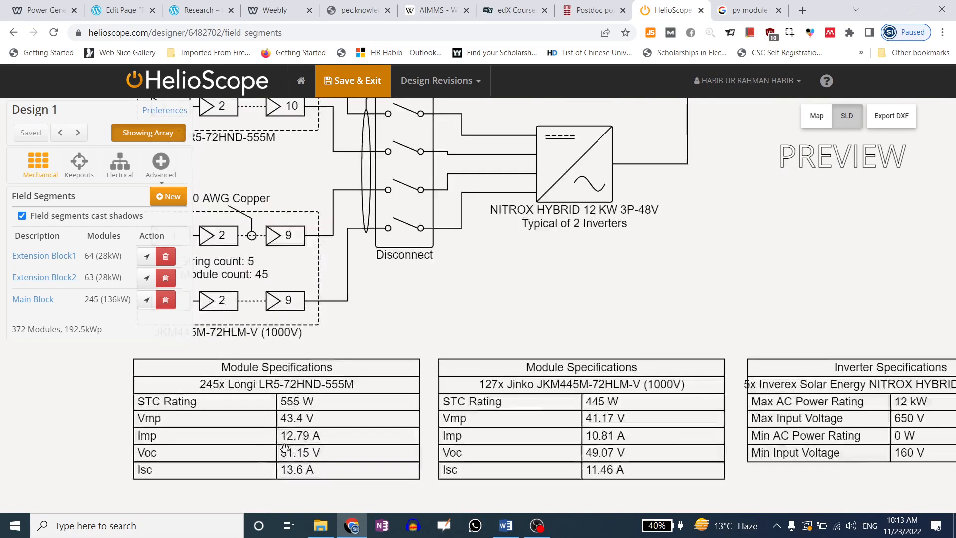
scroll(283, 405, up, 1)
drag(274, 403, 362, 370)
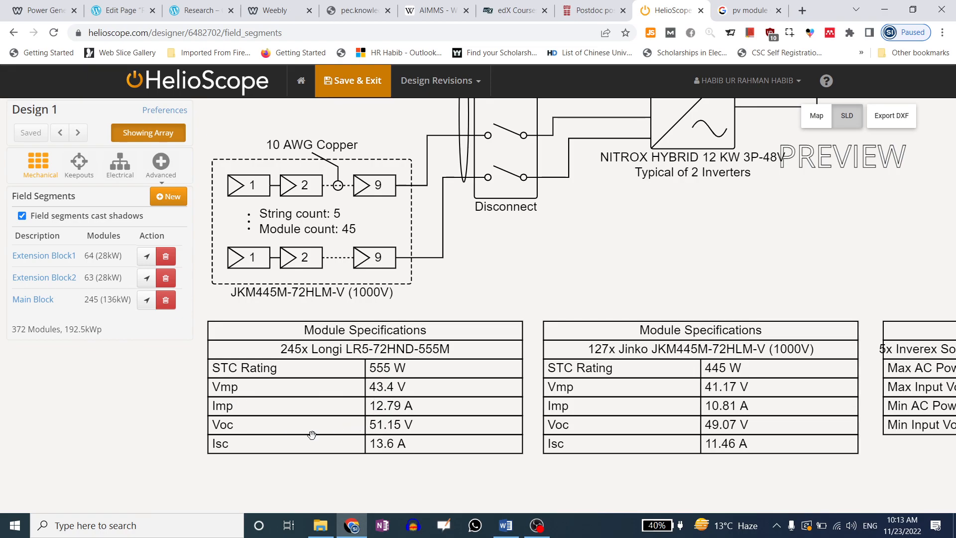
drag(580, 391, 439, 389)
drag(548, 378, 698, 367)
drag(764, 356, 580, 355)
drag(485, 414, 565, 410)
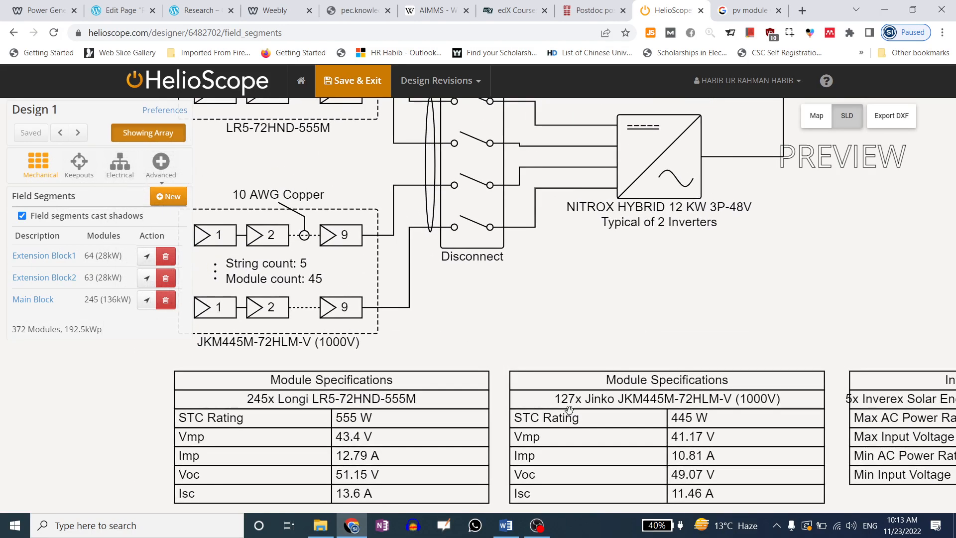
Review the upper string groups, Inverter Specifications table and Wire Schedule in the diagram
drag(626, 390, 776, 453)
drag(528, 240, 431, 421)
drag(360, 189, 340, 339)
mouse_move(361, 171)
mouse_down()
mouse_move(357, 314)
mouse_move(367, 422)
mouse_move(378, 164)
mouse_up()
drag(374, 254, 392, 141)
drag(339, 300, 356, 183)
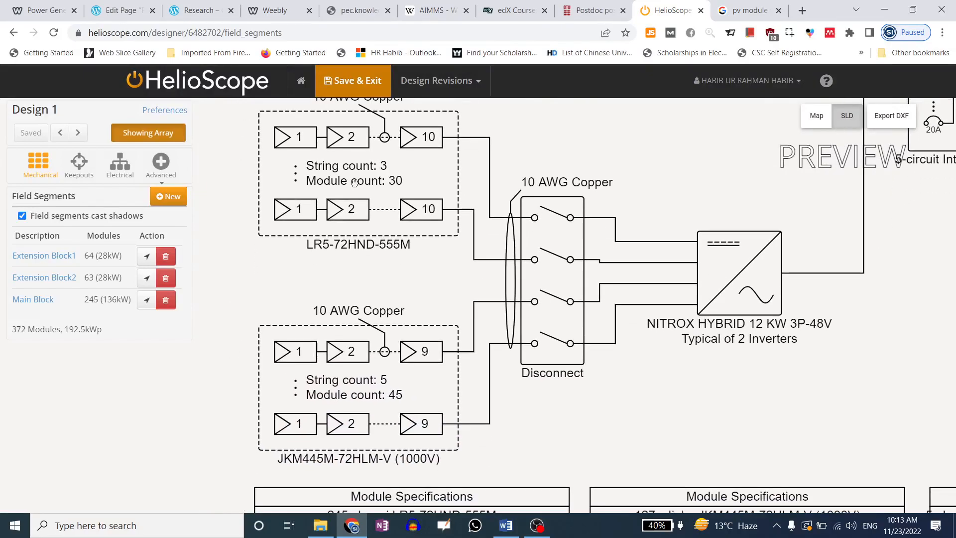
drag(355, 307, 352, 239)
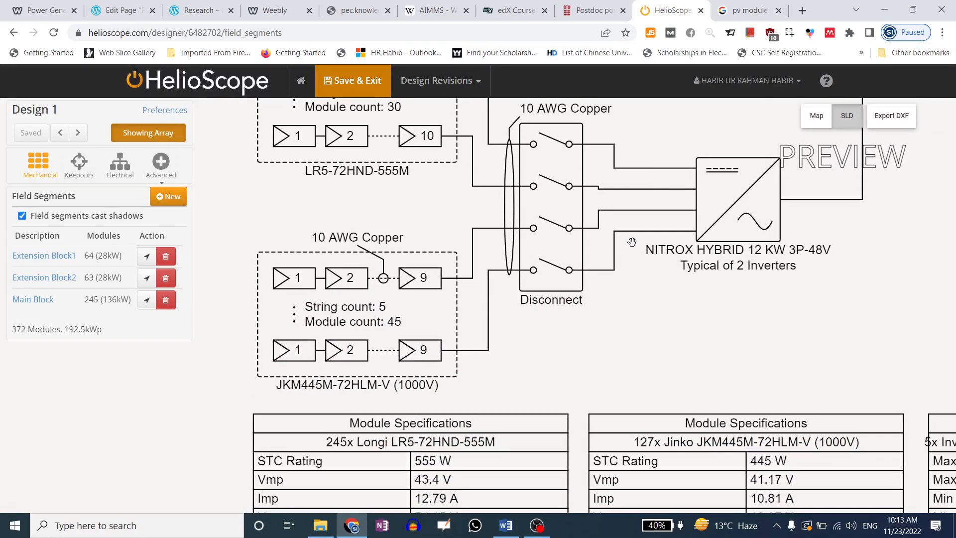
drag(632, 242, 240, 237)
drag(538, 363, 451, 272)
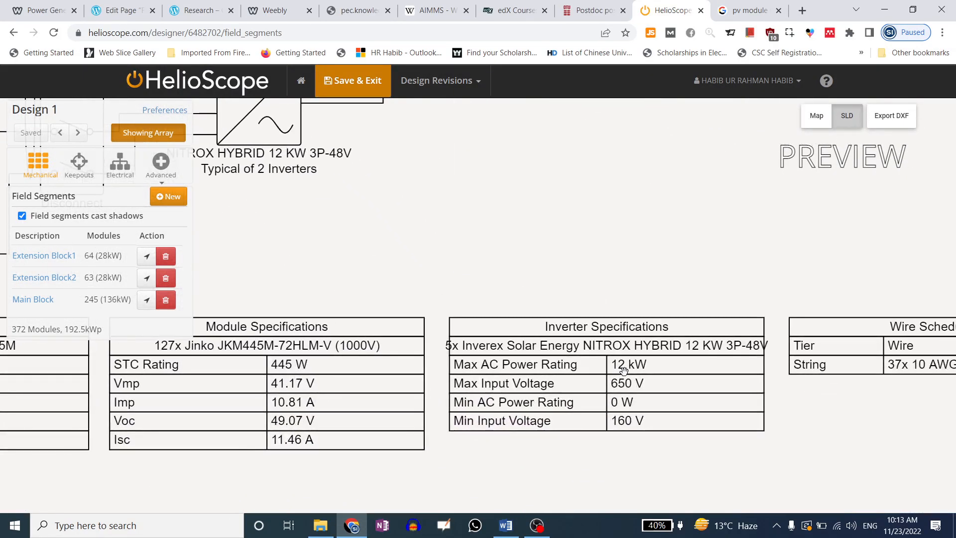
drag(762, 385, 481, 393)
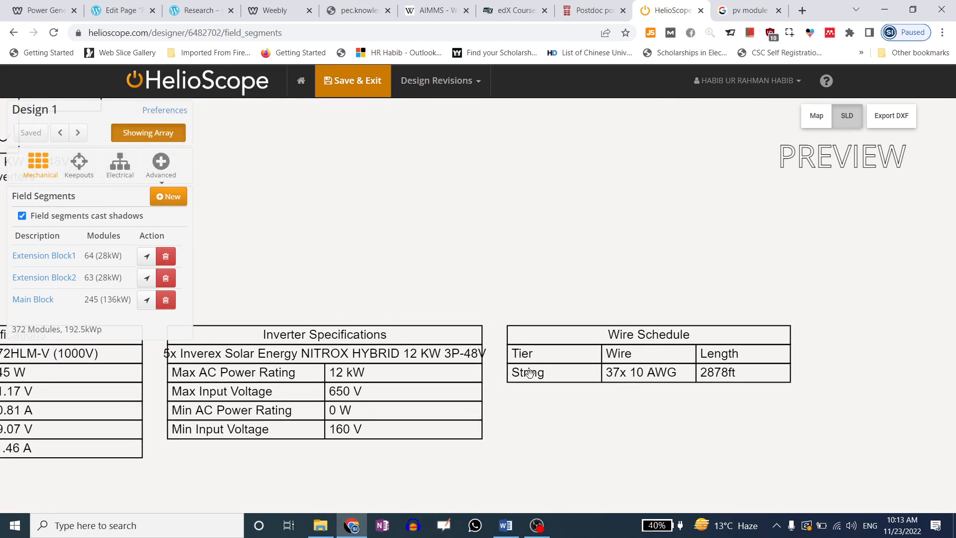
drag(530, 373, 596, 394)
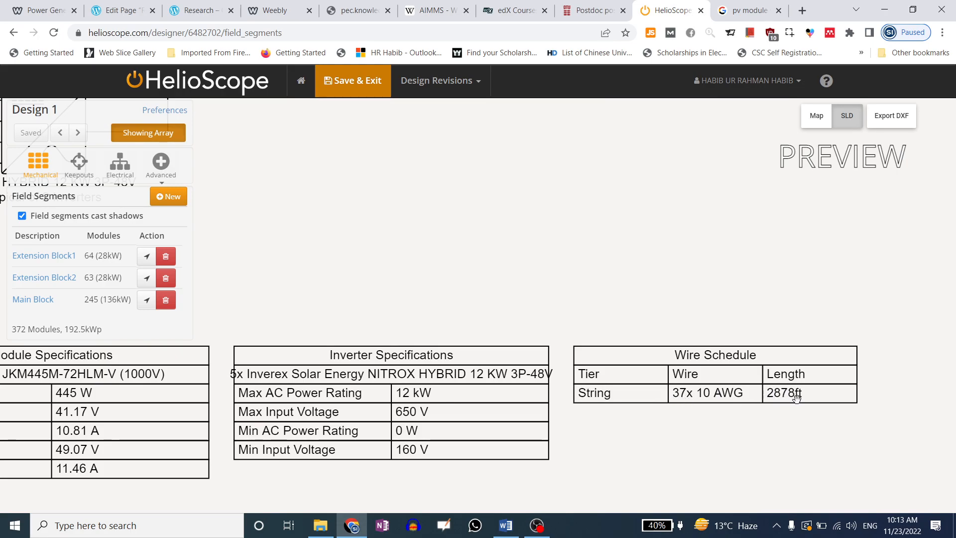
Check the upper strings, meter and grid, then open the DC wiring zone settings
drag(429, 275, 684, 294)
scroll(684, 294, down, 3)
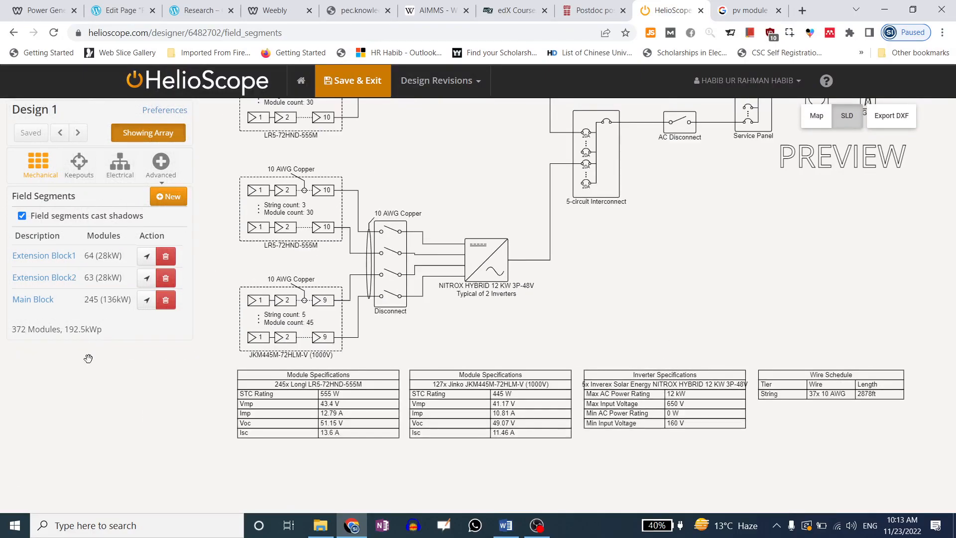
drag(569, 252, 576, 348)
drag(525, 204, 589, 275)
drag(468, 199, 252, 179)
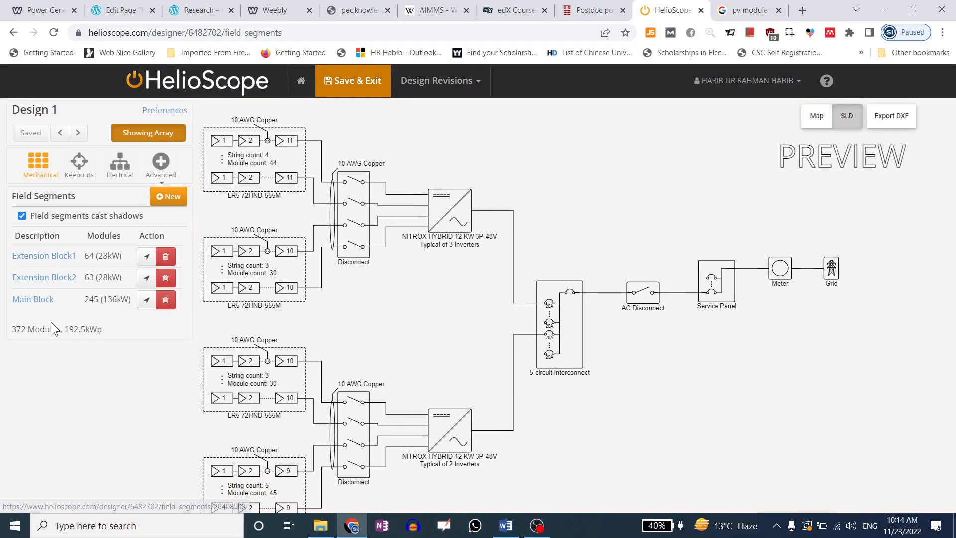
click(120, 166)
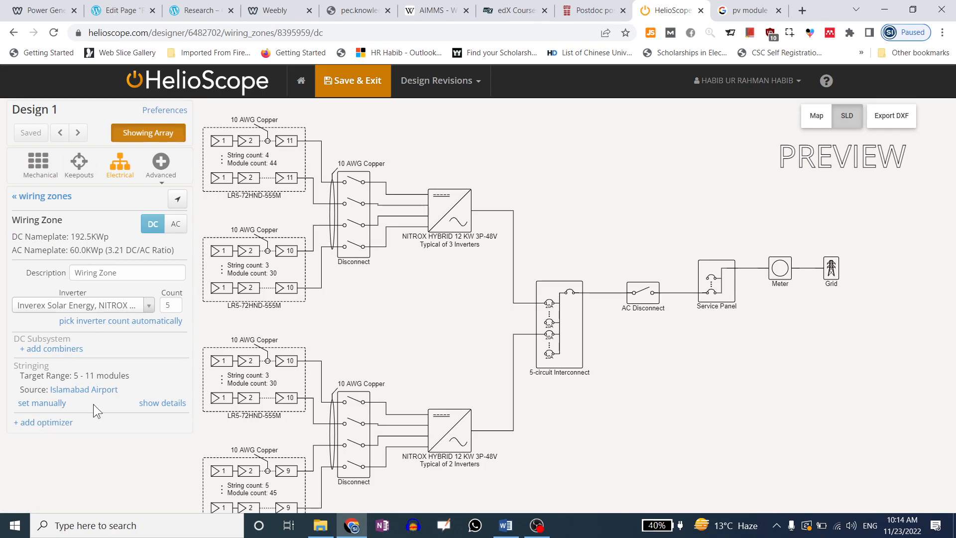
Add combiners to the DC wiring zone, remove them, then re-add them to feed 3-, 4- and 5-circuit combiners
click(38, 423)
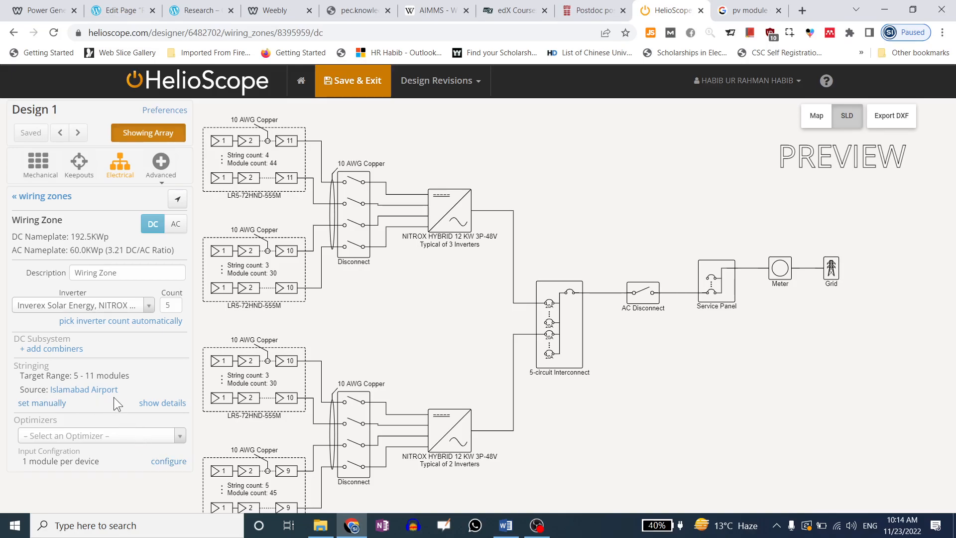
click(74, 349)
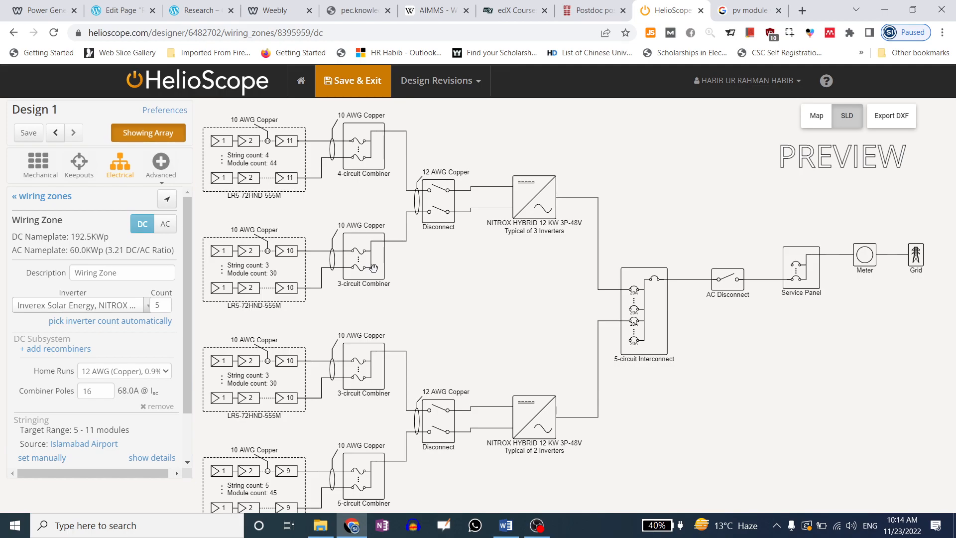
drag(516, 306, 518, 281)
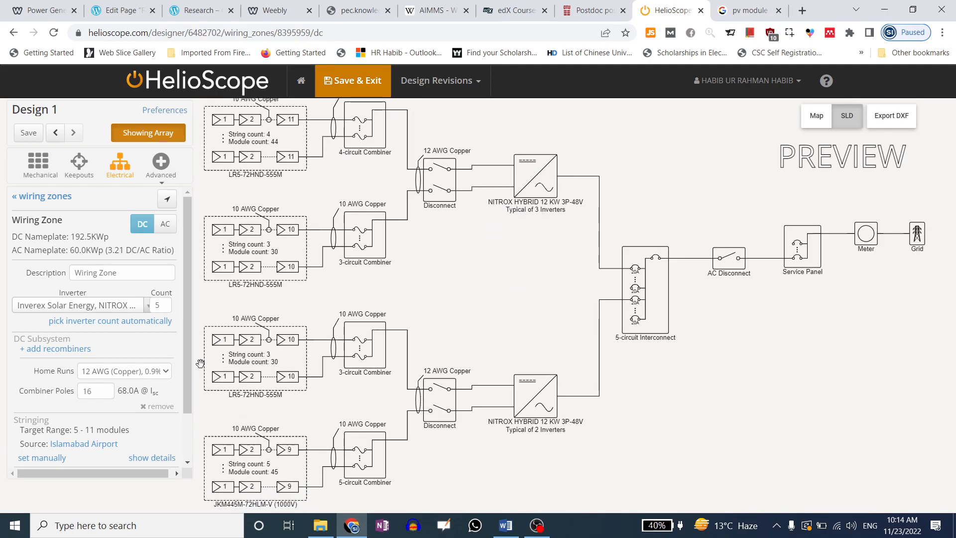
click(158, 408)
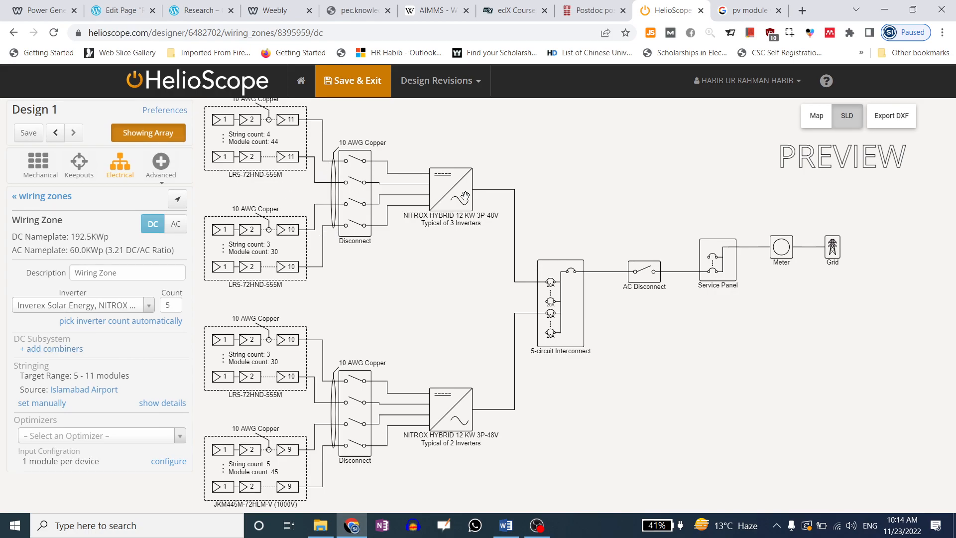
click(53, 349)
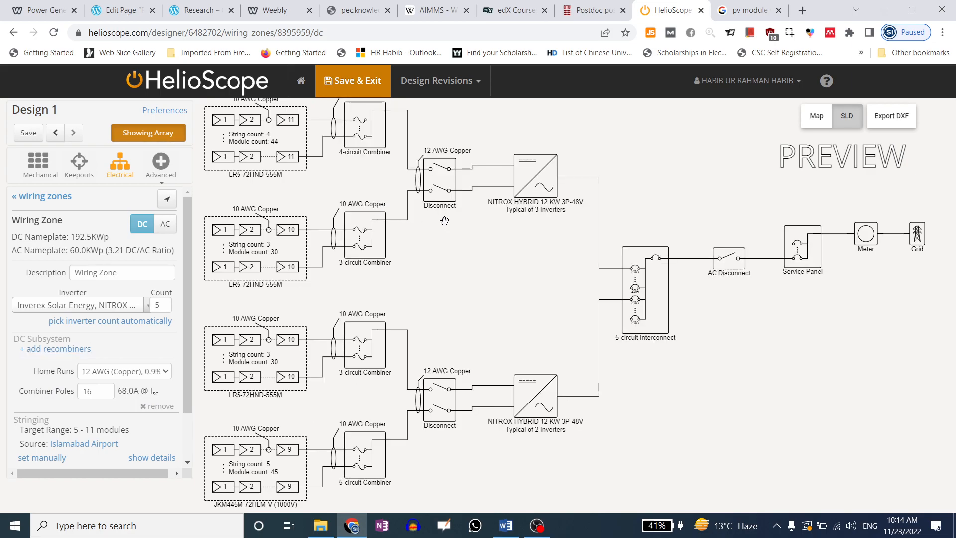
Review the combiners, spec tables, AC Disconnect and Service Panel in the updated diagram
drag(446, 222, 471, 255)
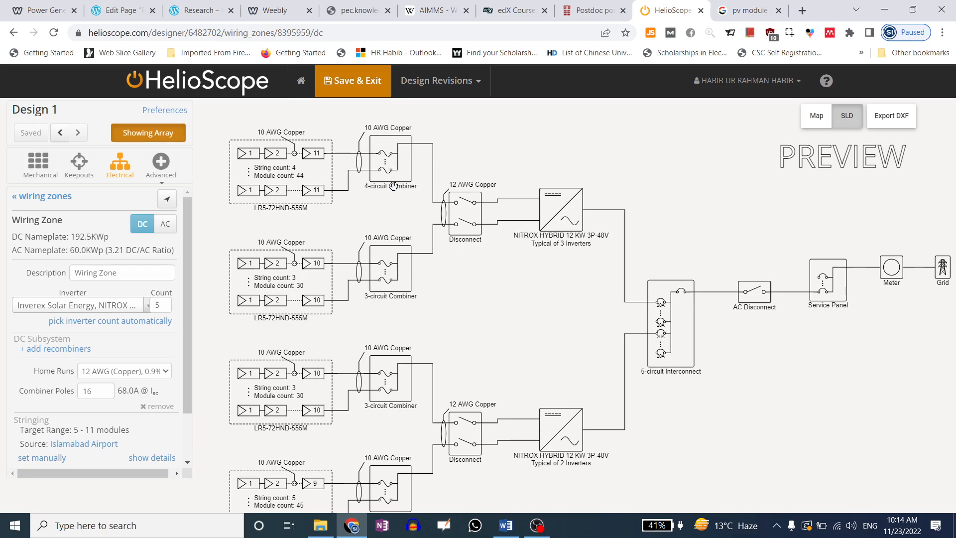
drag(763, 378, 727, 171)
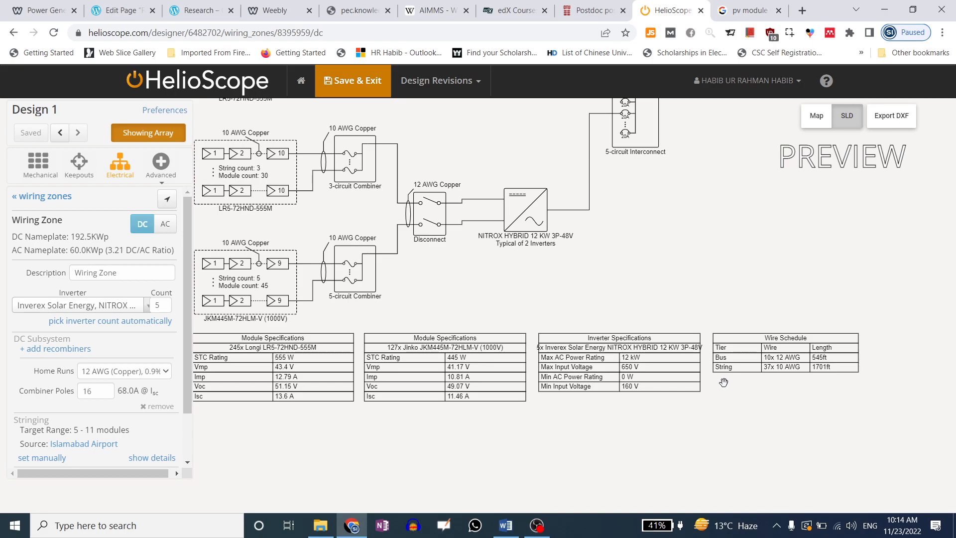
drag(711, 348, 759, 398)
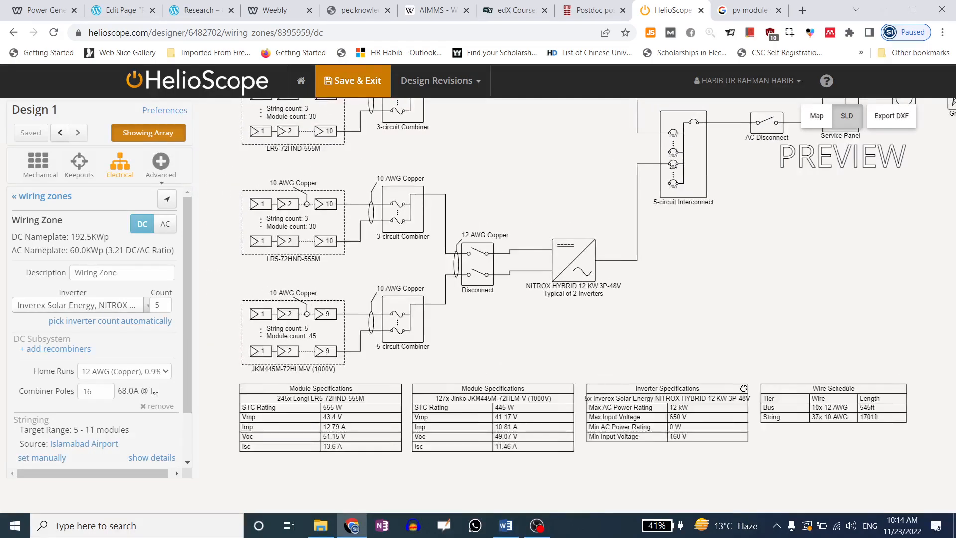
drag(582, 301, 646, 363)
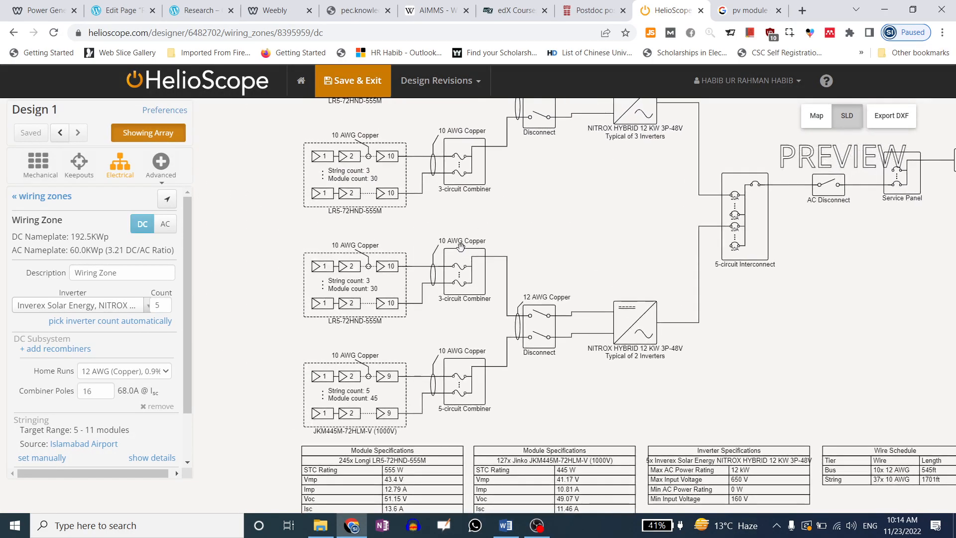
drag(589, 350, 530, 268)
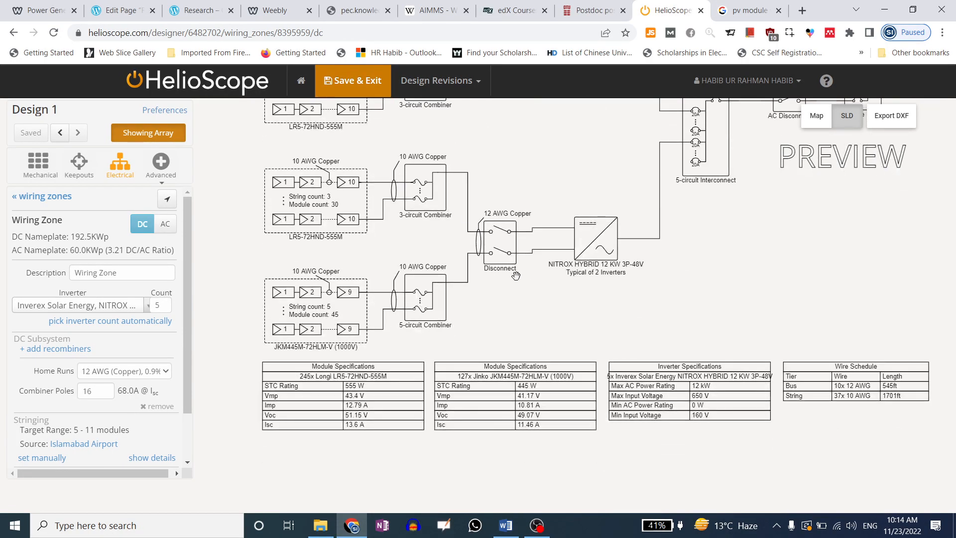
drag(543, 319, 510, 299)
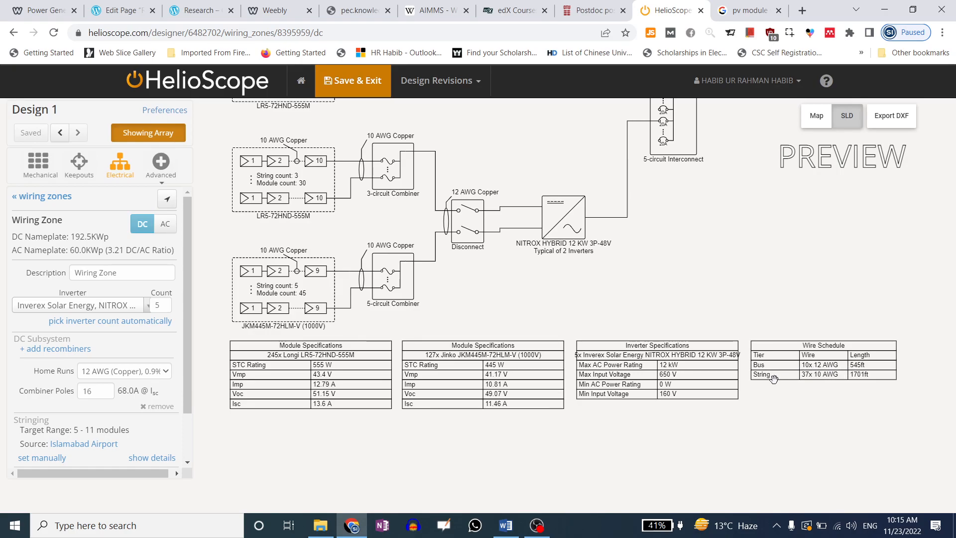
drag(606, 267, 609, 461)
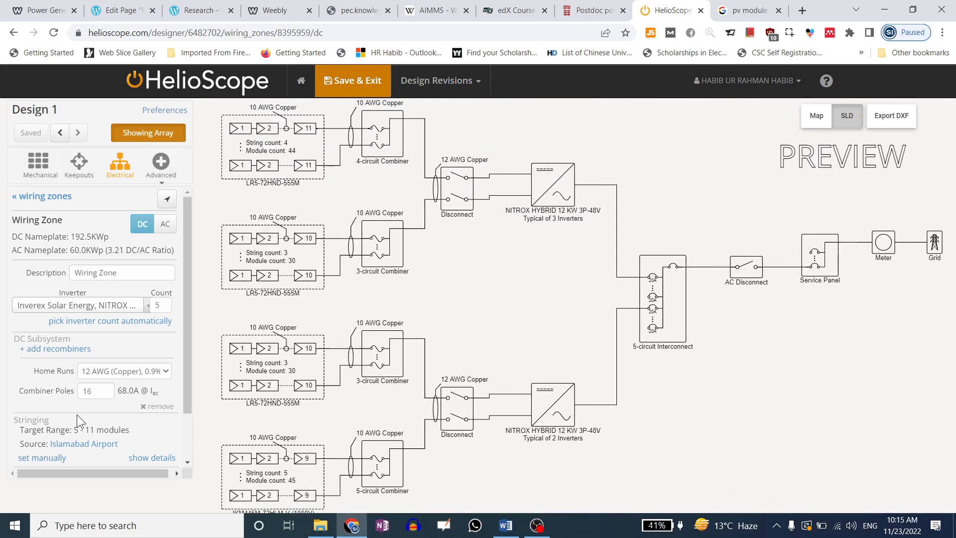
Check the Combiner Poles setting and confirm the 12 AWG bus in the wire schedule
click(103, 394)
drag(468, 186, 468, 225)
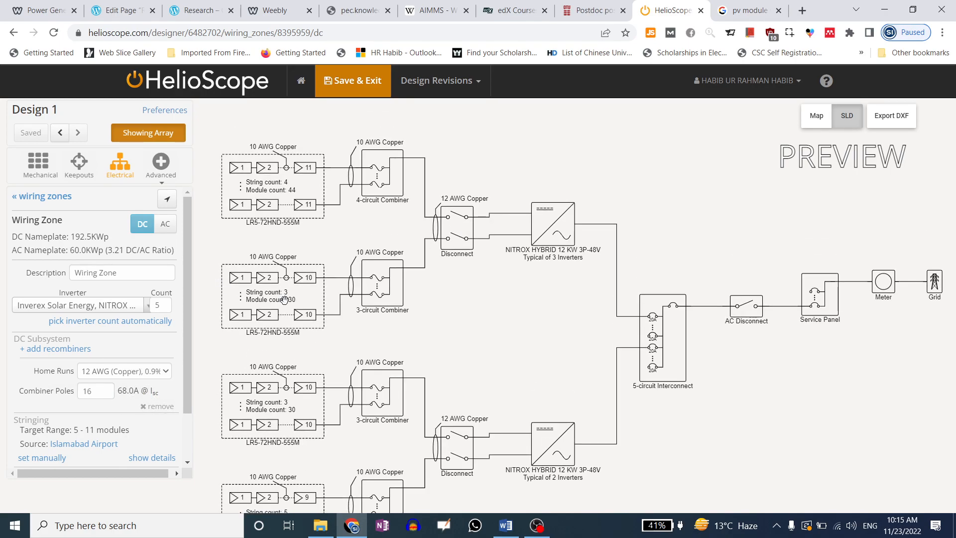
drag(328, 291, 340, 262)
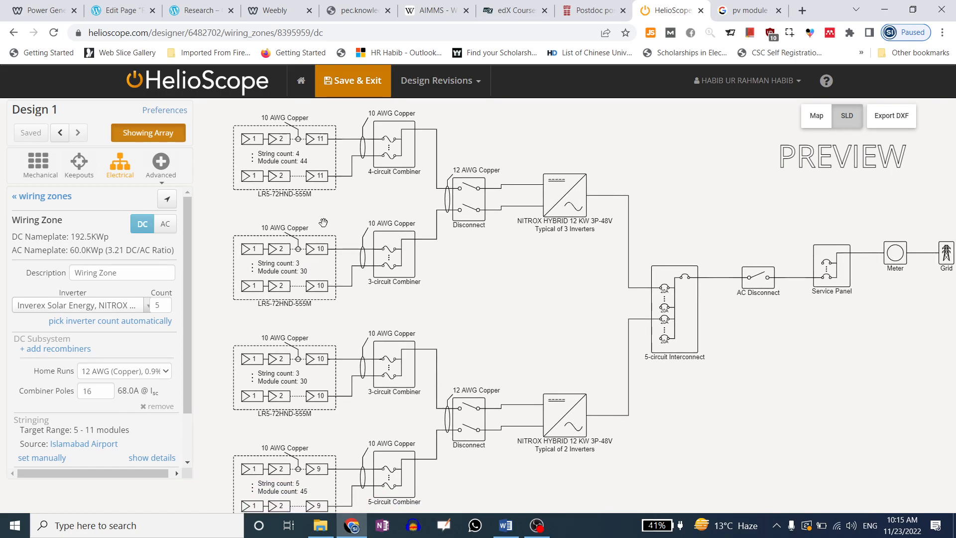
drag(290, 193, 298, 224)
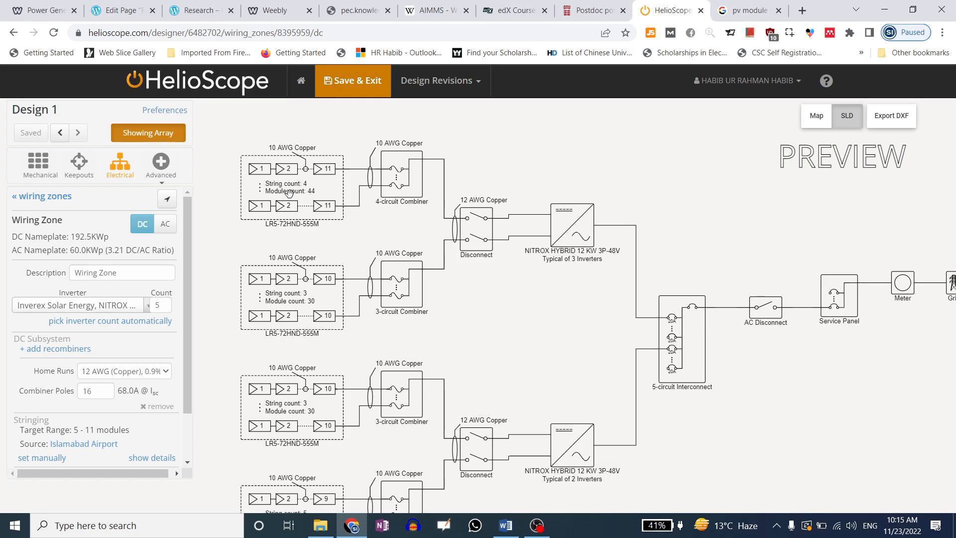
scroll(347, 309, down, 3)
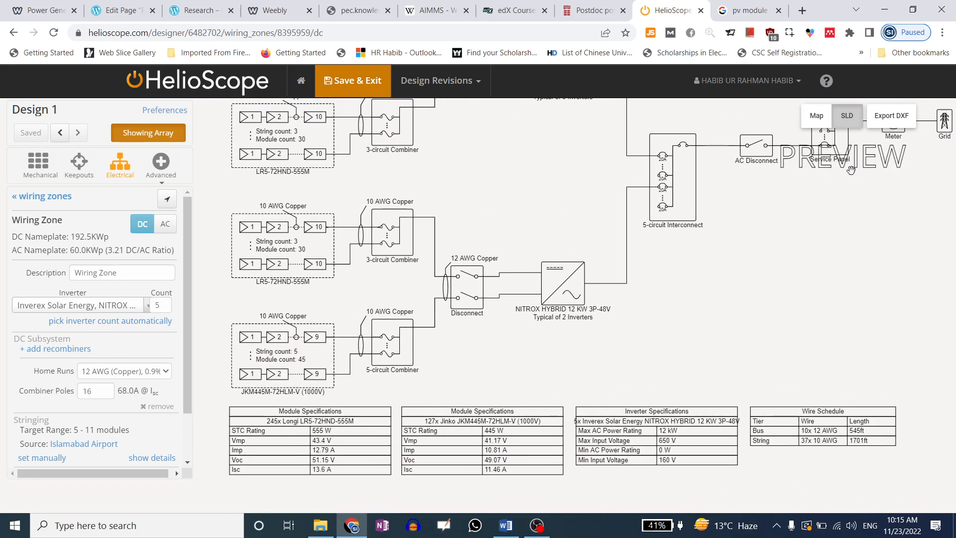
Save the diagram as download (1).png, open it in Photos, zoom, and close it
right_click(498, 245)
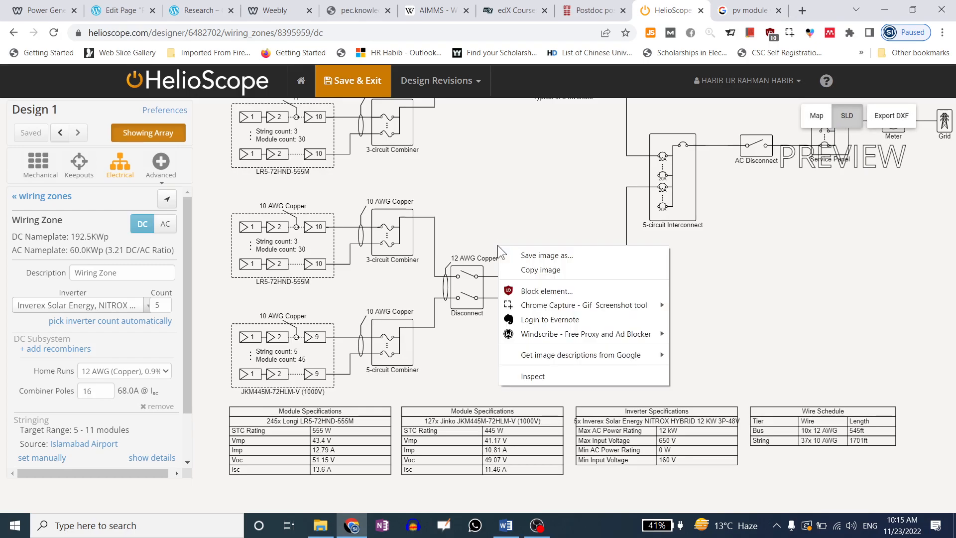
click(518, 254)
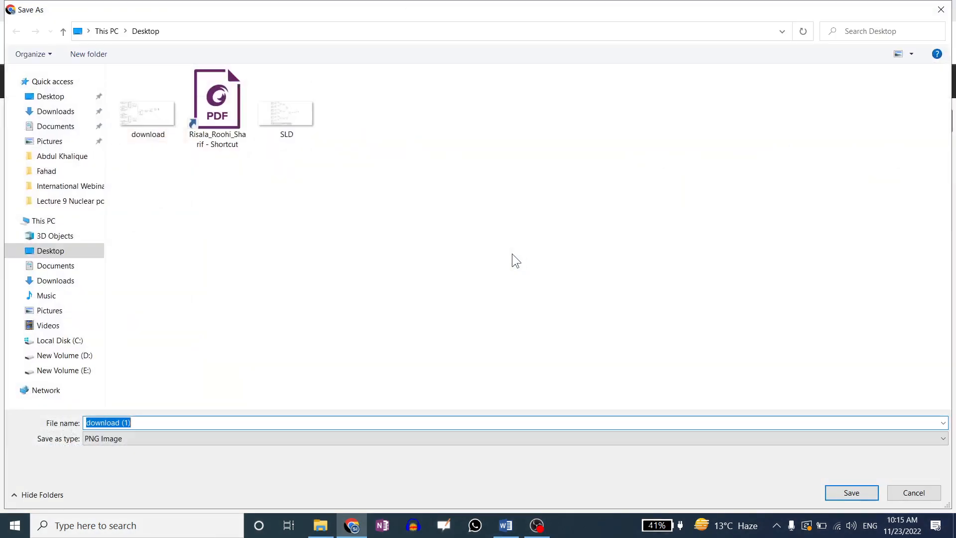
click(837, 494)
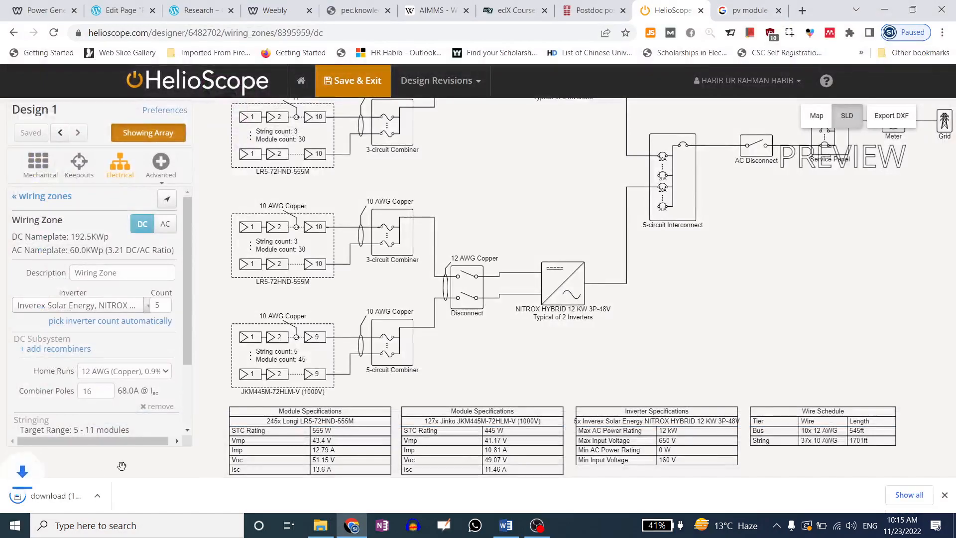
click(67, 500)
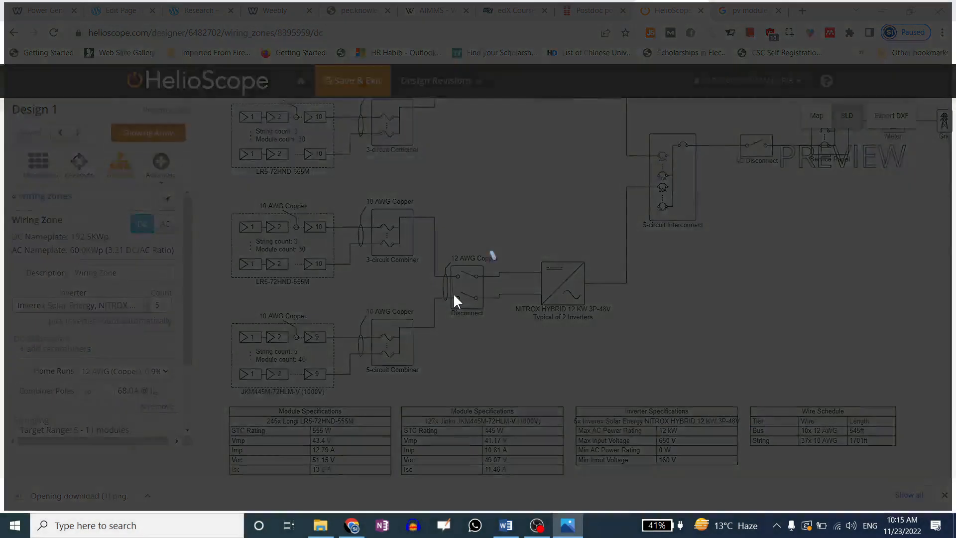
scroll(449, 225, up, 2)
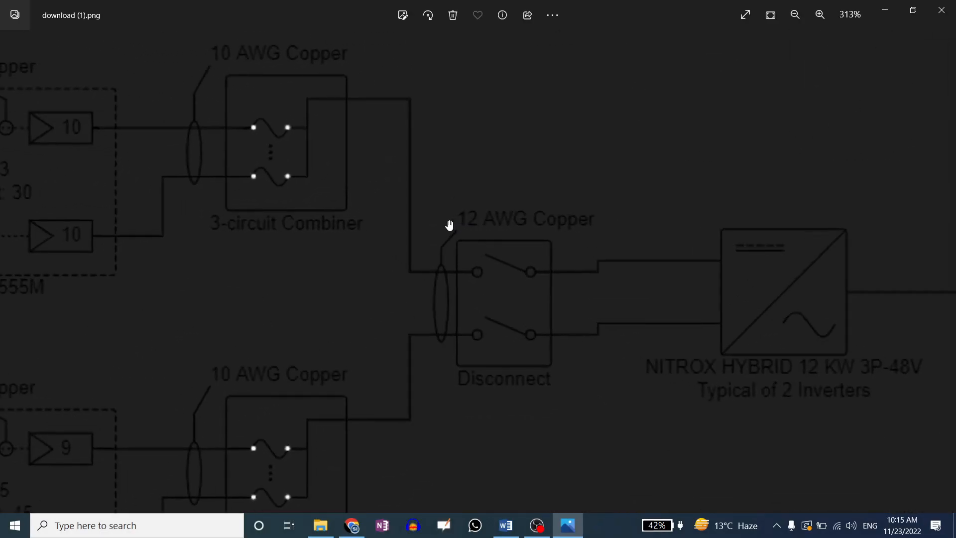
scroll(449, 225, down, 2)
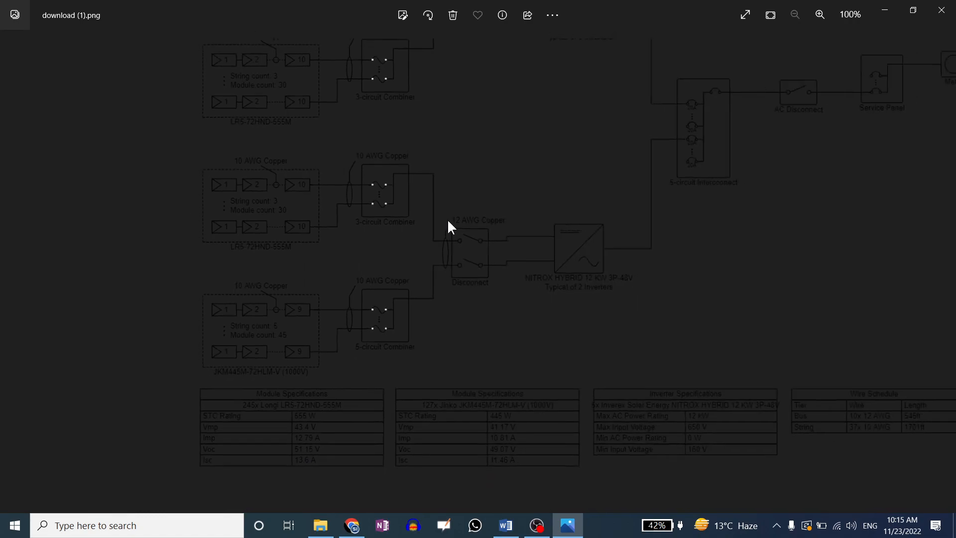
click(941, 11)
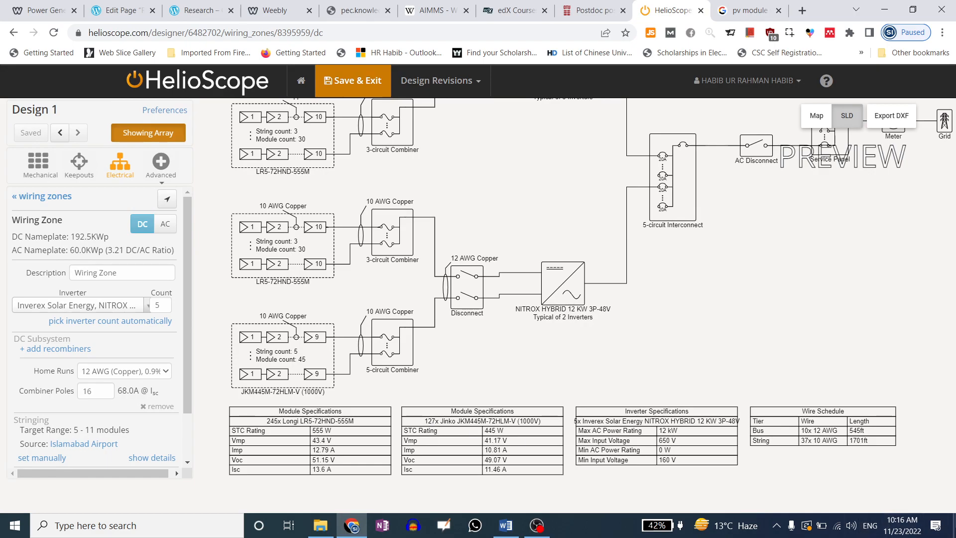
Open the SLD and download (1) images from the desktop, then return to HelioScope
click(954, 528)
double_click(172, 204)
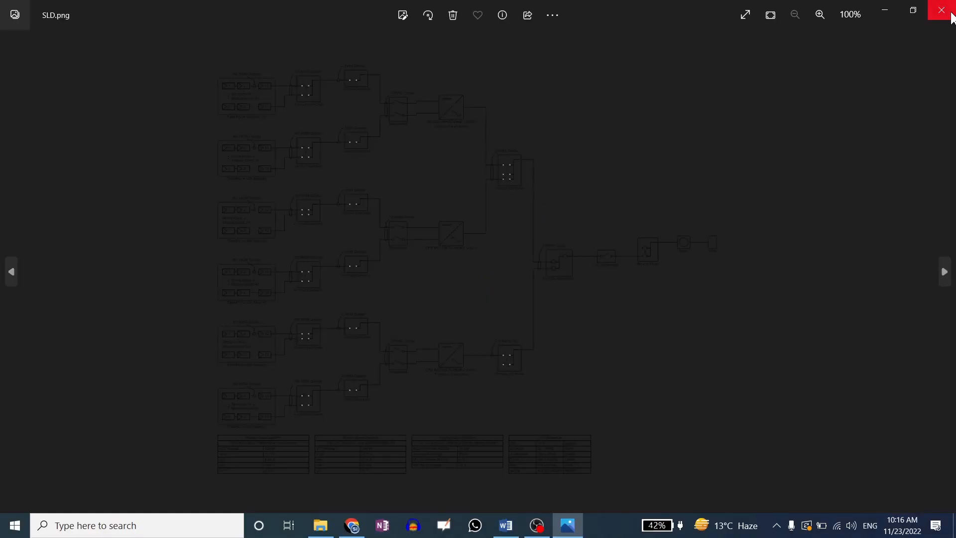
click(943, 9)
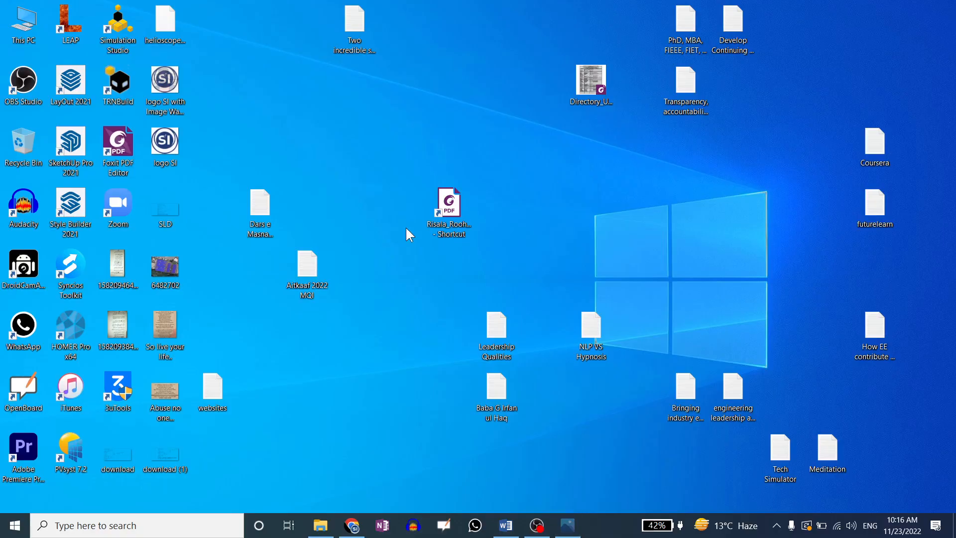
double_click(182, 453)
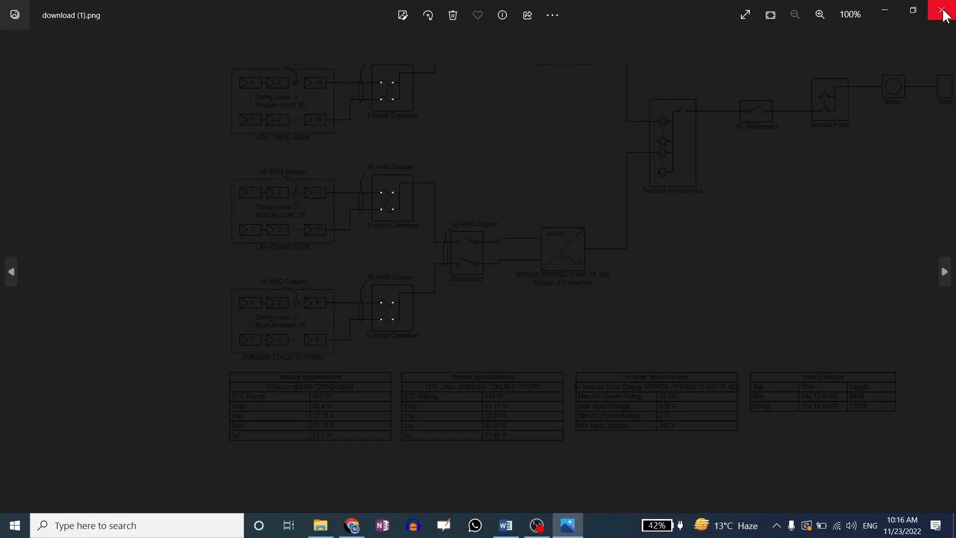
scroll(555, 218, up, 7)
scroll(556, 218, down, 7)
click(944, 19)
click(352, 525)
Start a DXF export of the single-line diagram, cancel it, and save and exit Design 1
drag(518, 304, 535, 339)
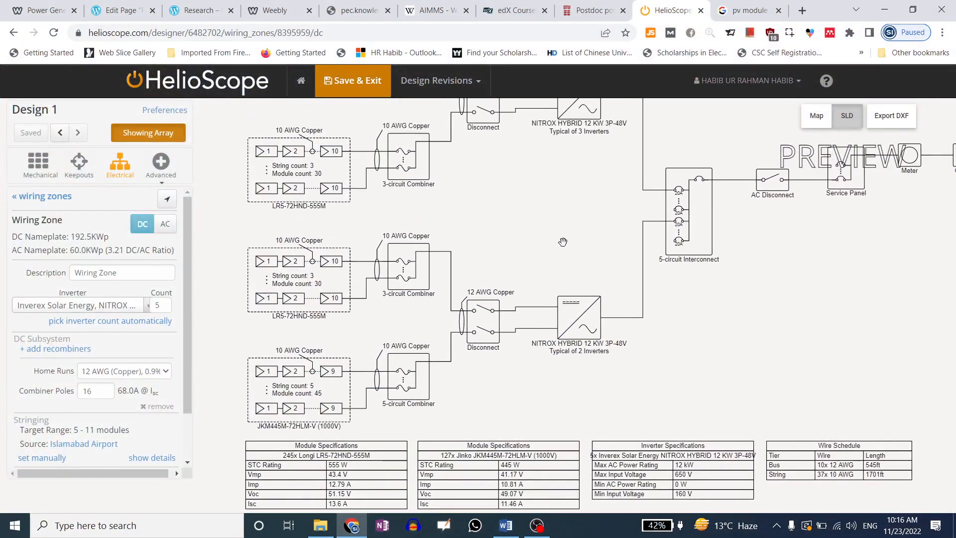
scroll(563, 241, down, 10)
scroll(514, 258, up, 10)
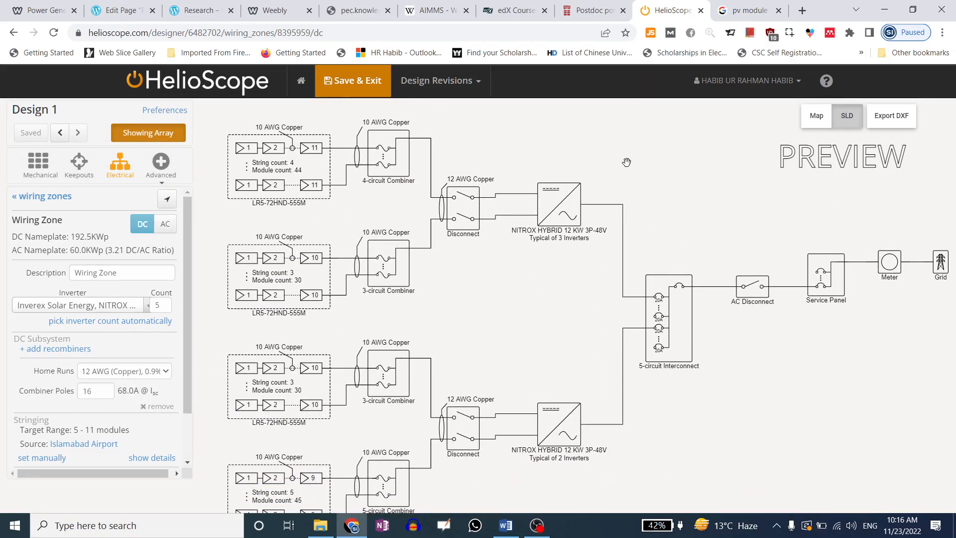
click(891, 122)
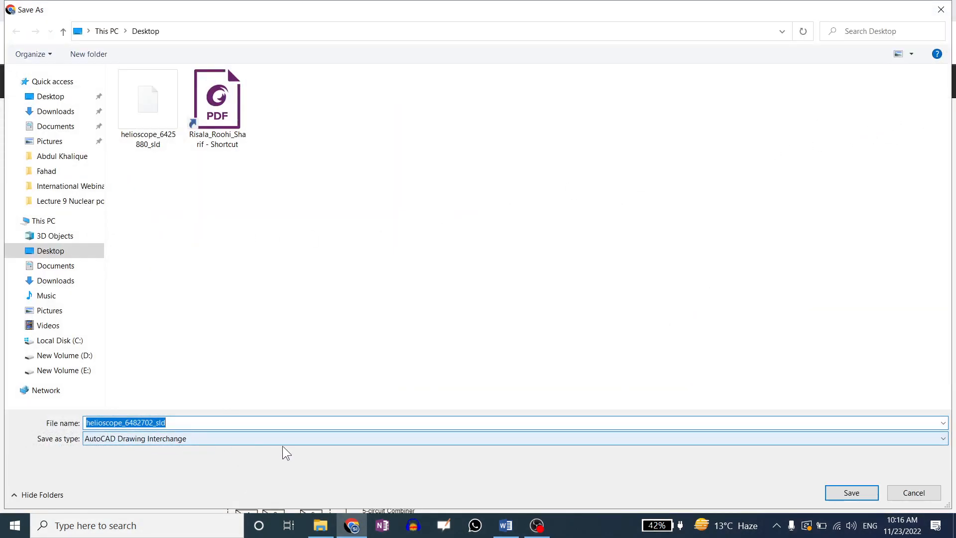
click(906, 496)
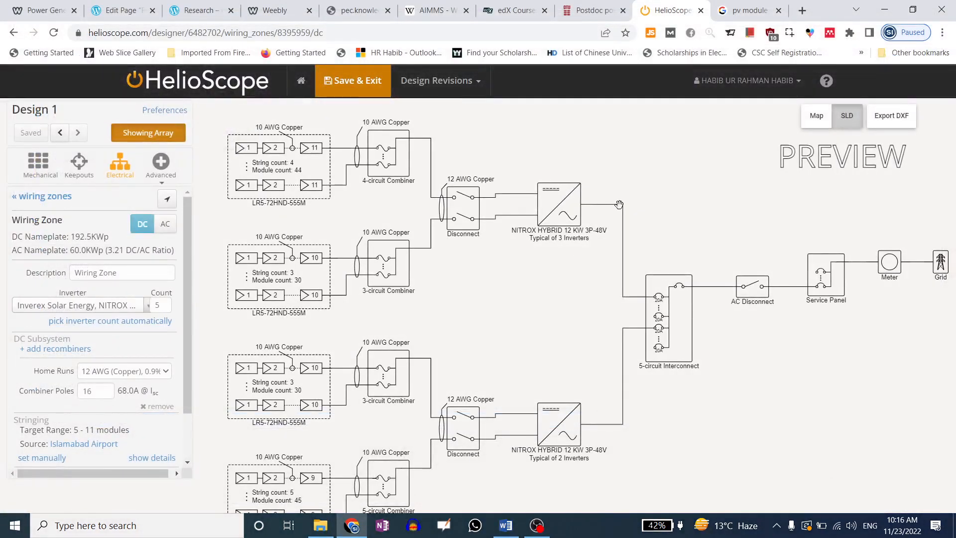
click(352, 88)
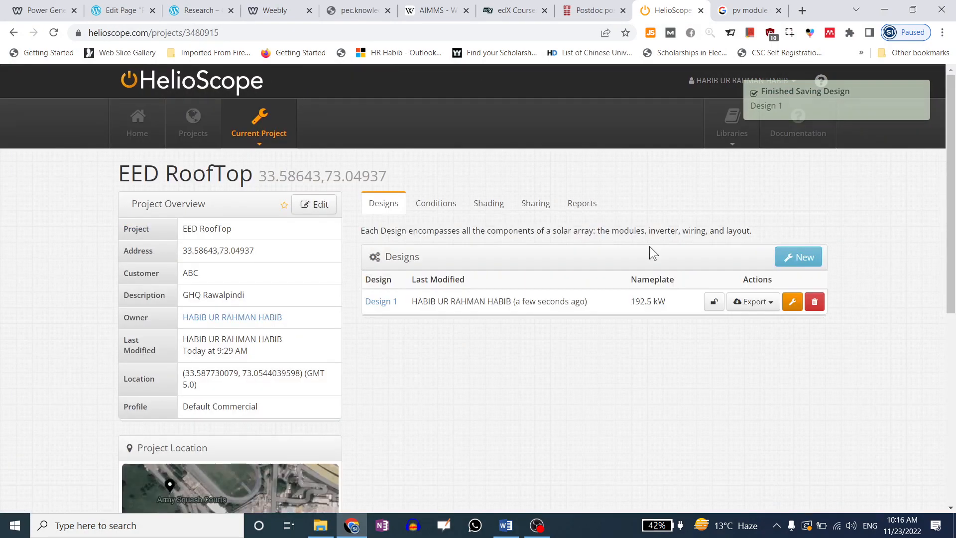
Queue a Design 1 simulation with Condition Set 1, then open Condition Set 1 for editing
click(581, 208)
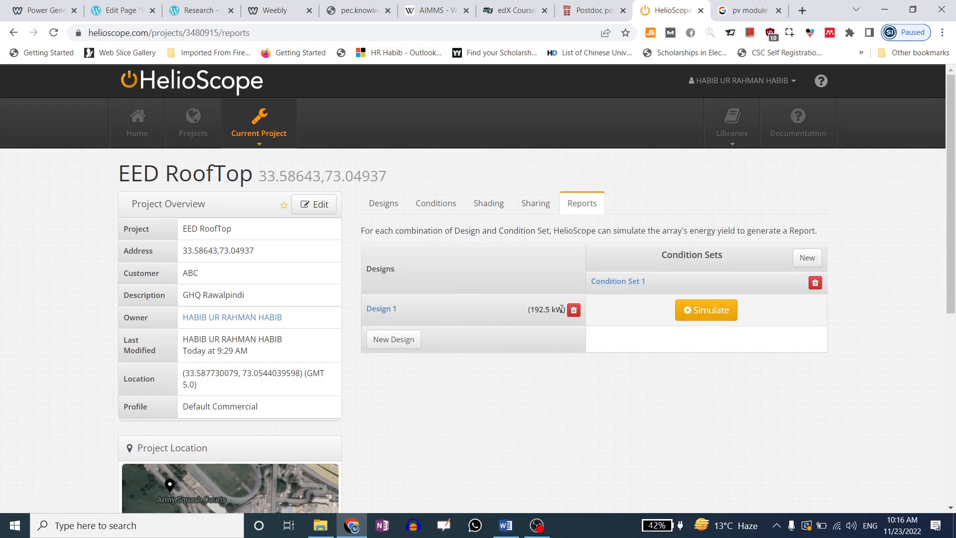
click(706, 312)
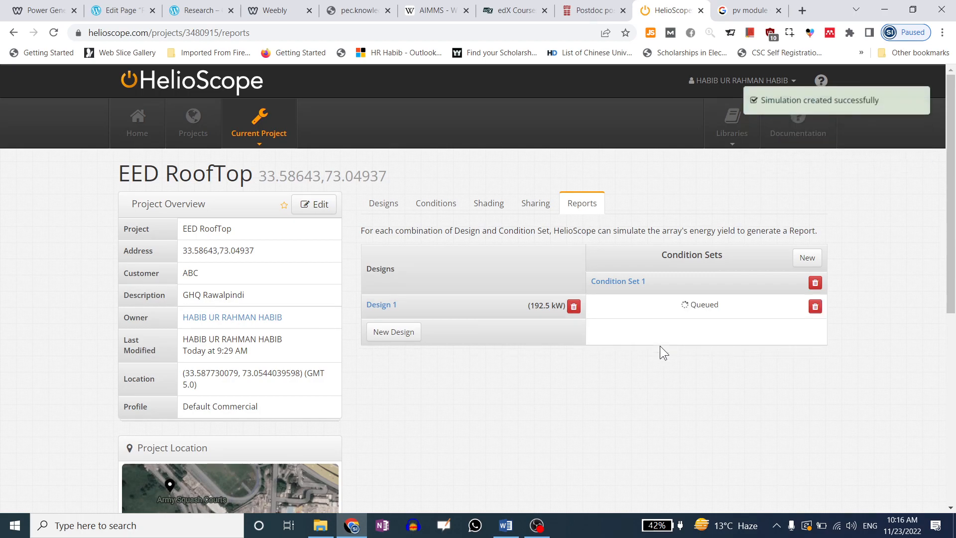
click(427, 211)
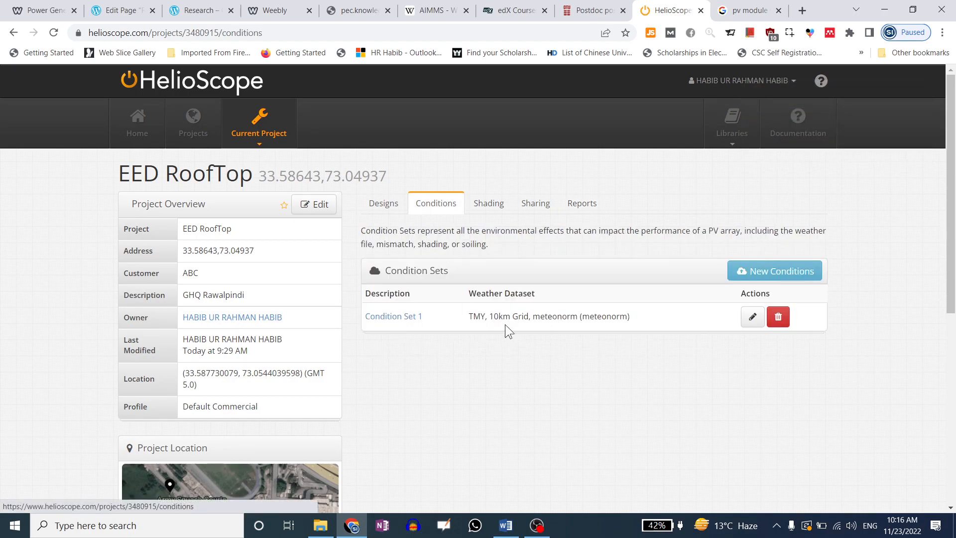
click(752, 317)
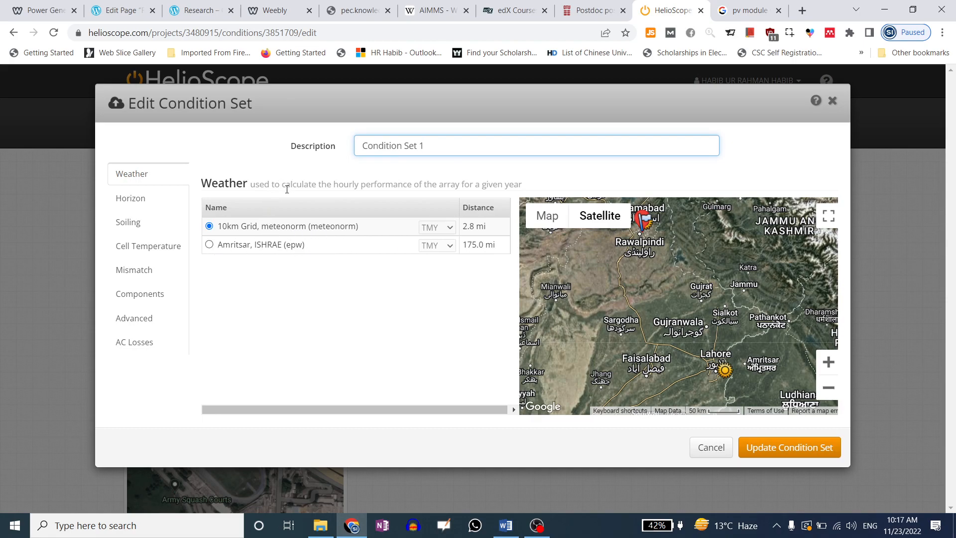
Try the Amritsar, ISHRAE weather file, then revert to the 10km Grid weather file
drag(256, 185, 496, 189)
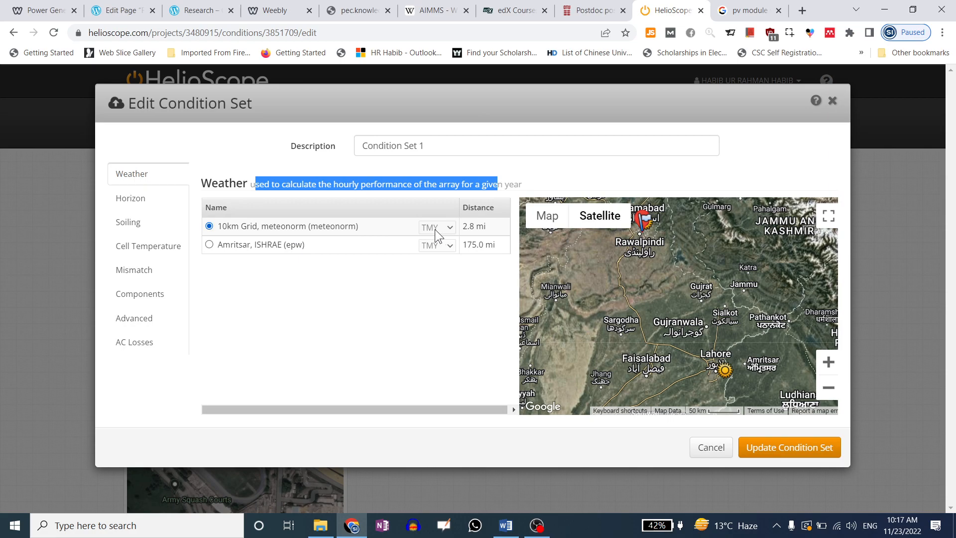
drag(491, 230, 425, 228)
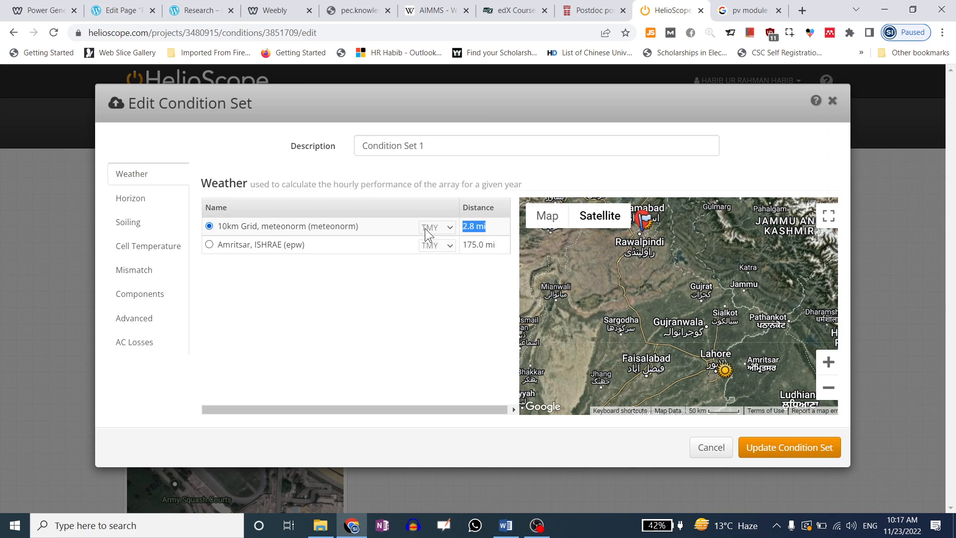
click(422, 291)
click(209, 246)
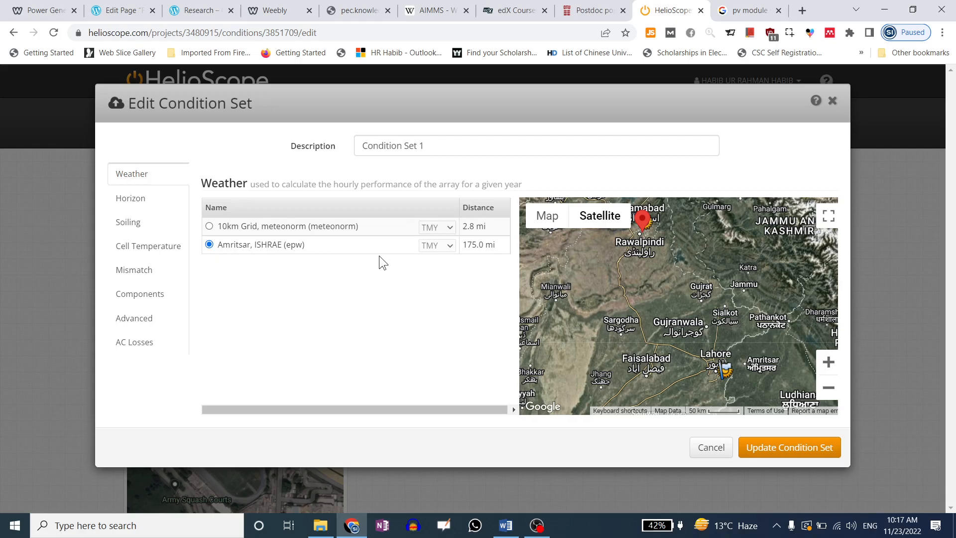
click(210, 226)
click(210, 245)
click(209, 227)
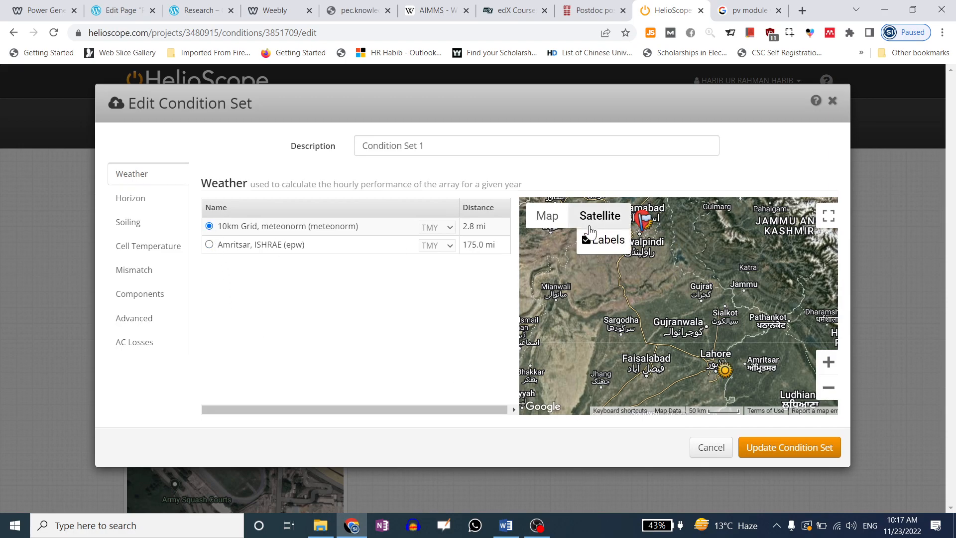
Review the horizon shading profiles without choosing one, and update the condition set
click(142, 197)
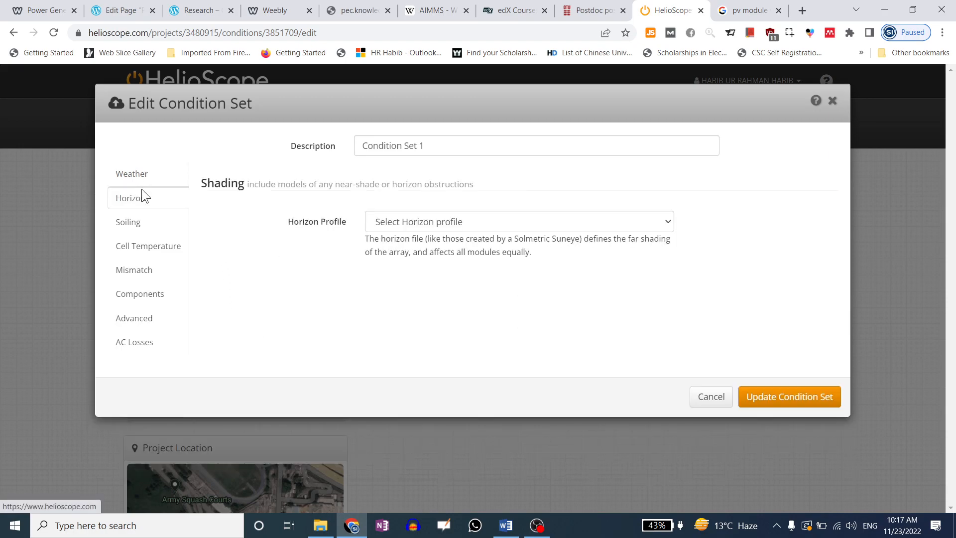
click(418, 221)
click(418, 223)
click(167, 200)
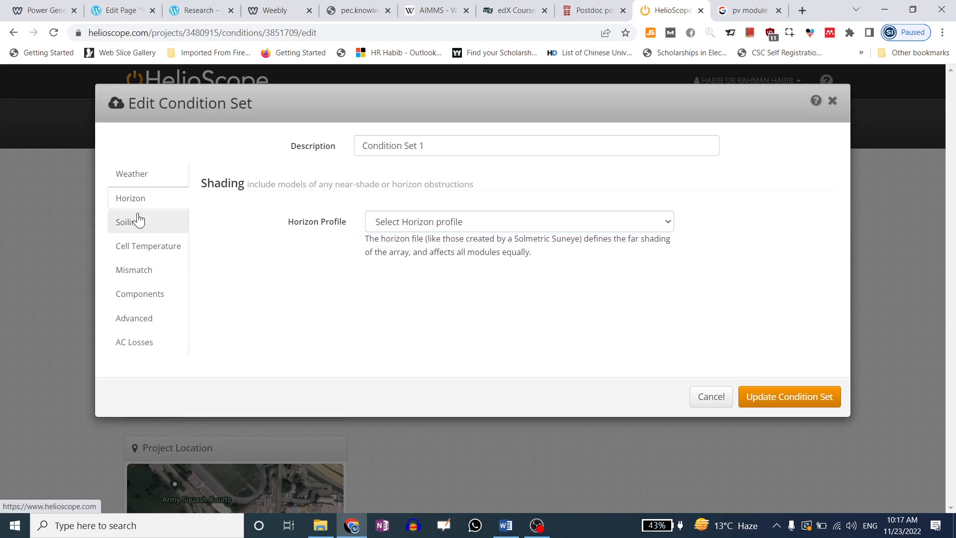
drag(441, 239, 667, 240)
click(613, 222)
click(614, 222)
click(609, 244)
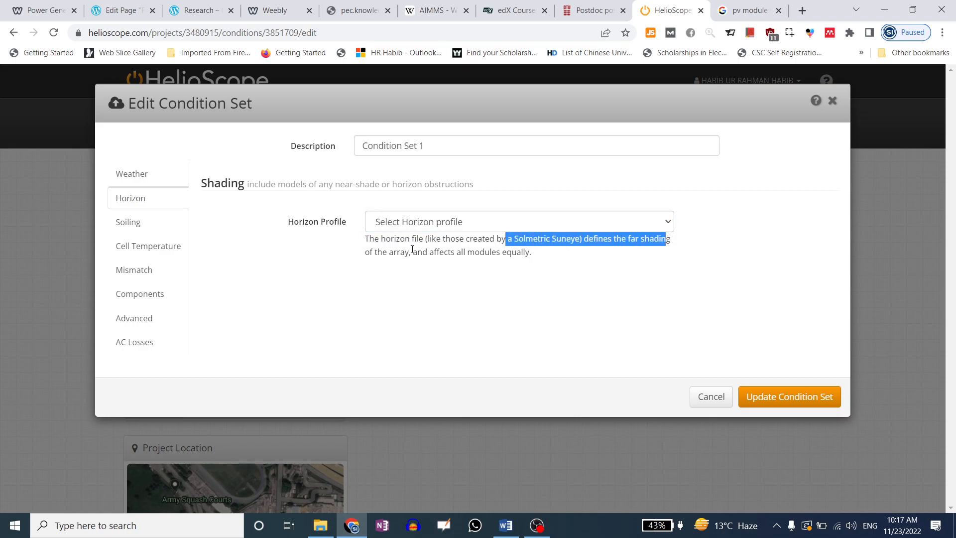
drag(379, 253, 504, 252)
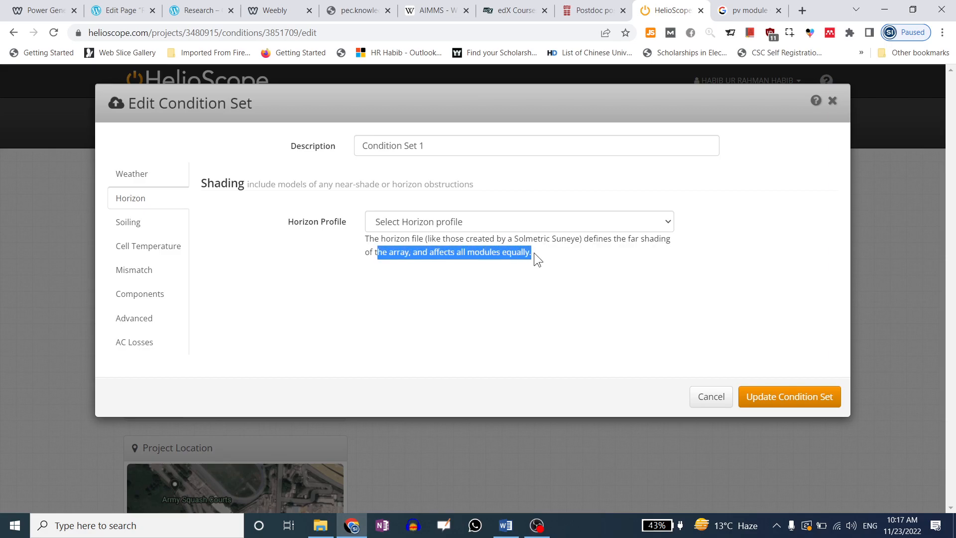
click(776, 401)
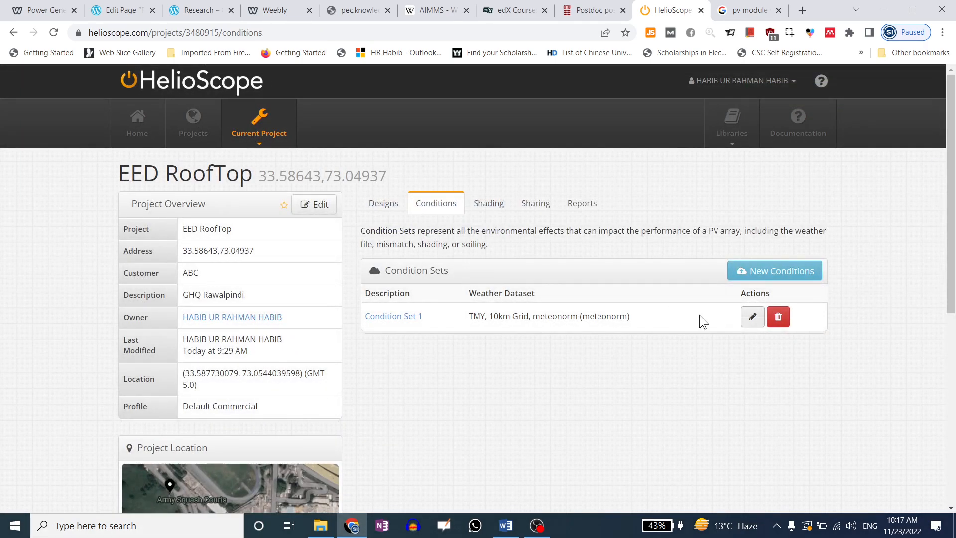
Reopen Condition Set 1, recheck the horizon profile list, and bring up monthly soiling losses
click(752, 317)
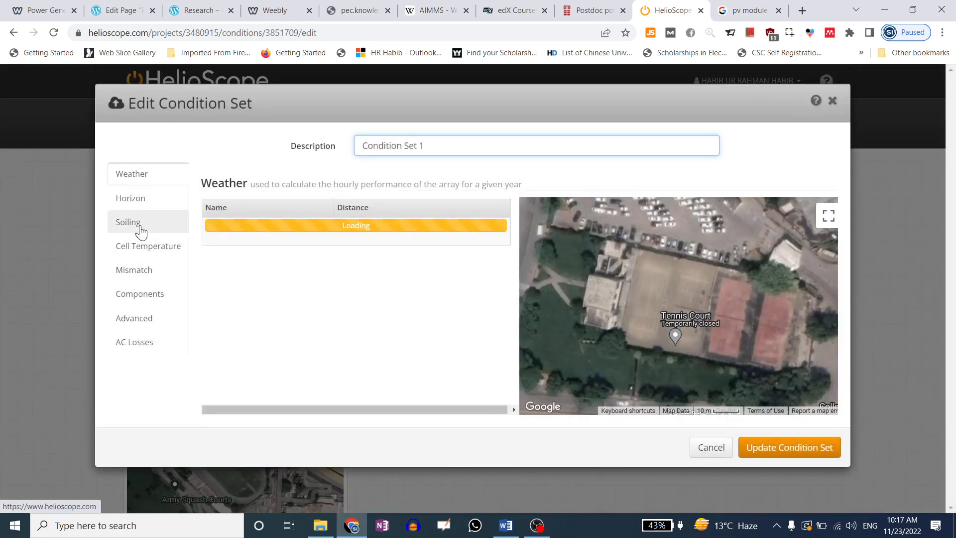
click(149, 203)
click(453, 226)
click(454, 224)
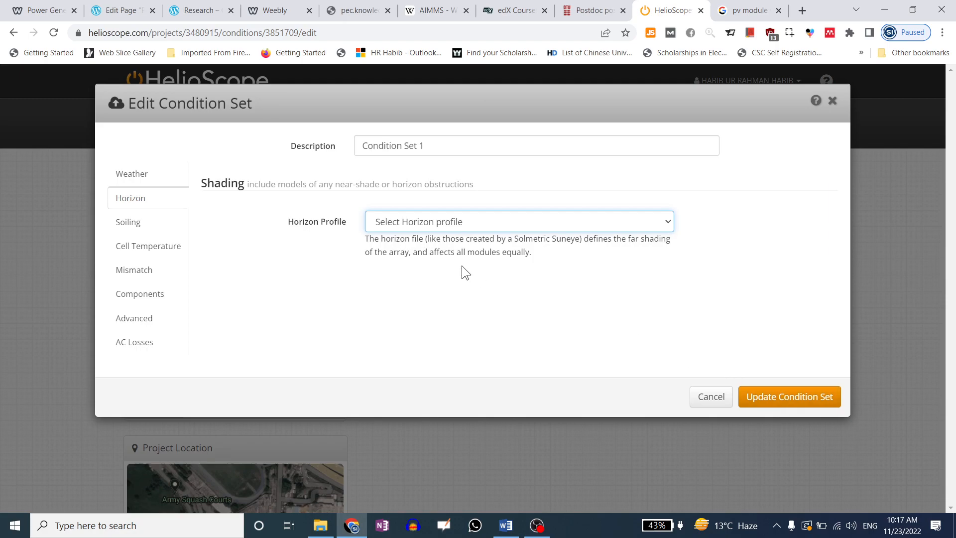
click(472, 224)
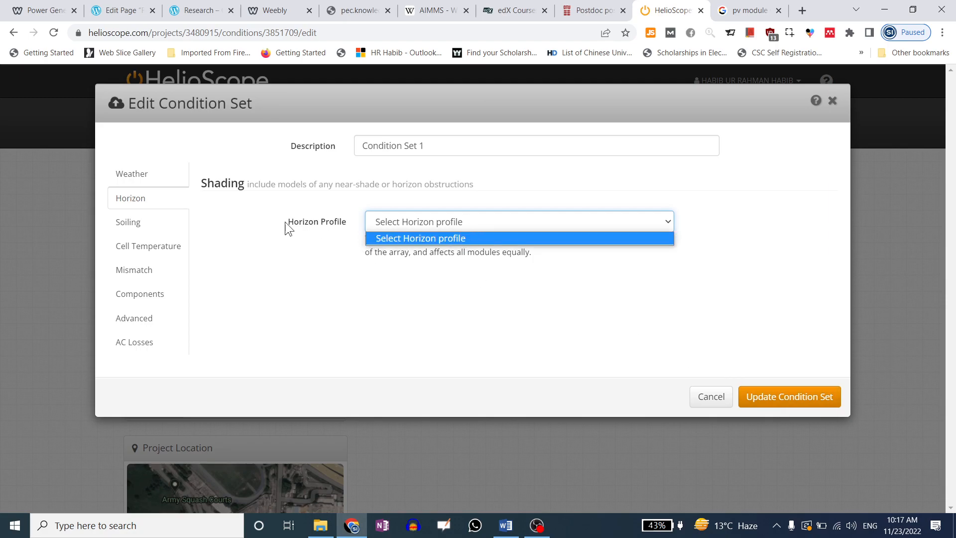
click(154, 221)
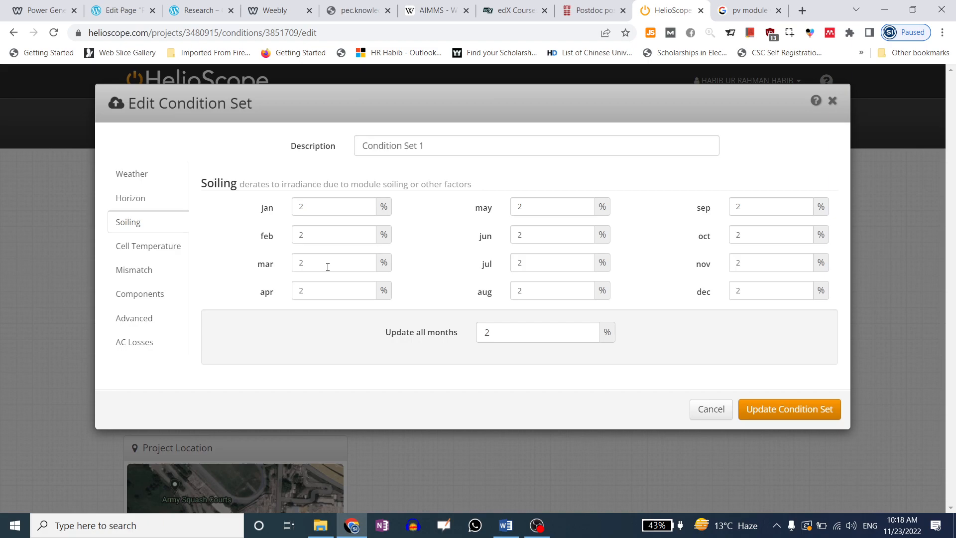
Set soiling losses to 5% for all months and 10% for November
drag(241, 185, 469, 187)
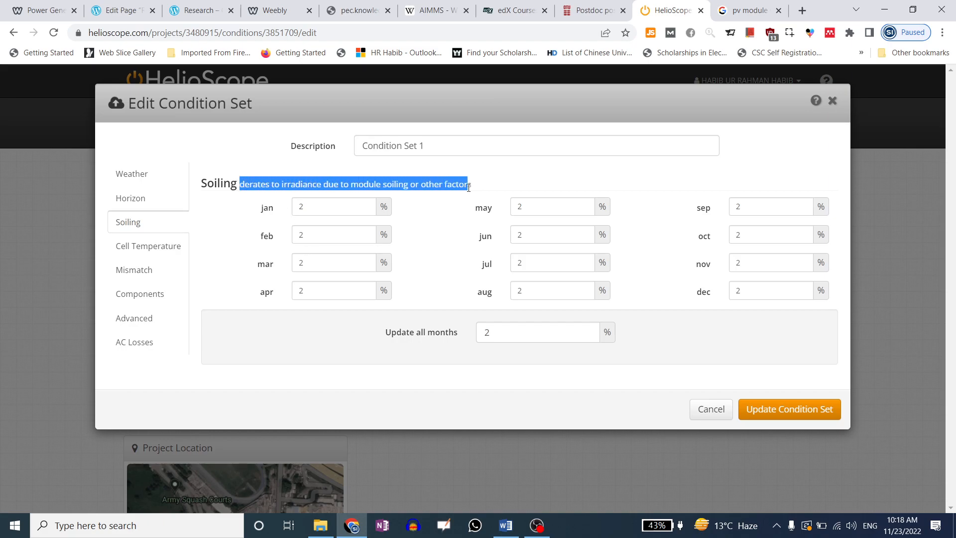
click(488, 332)
text(15)
drag(584, 331, 448, 334)
text(5)
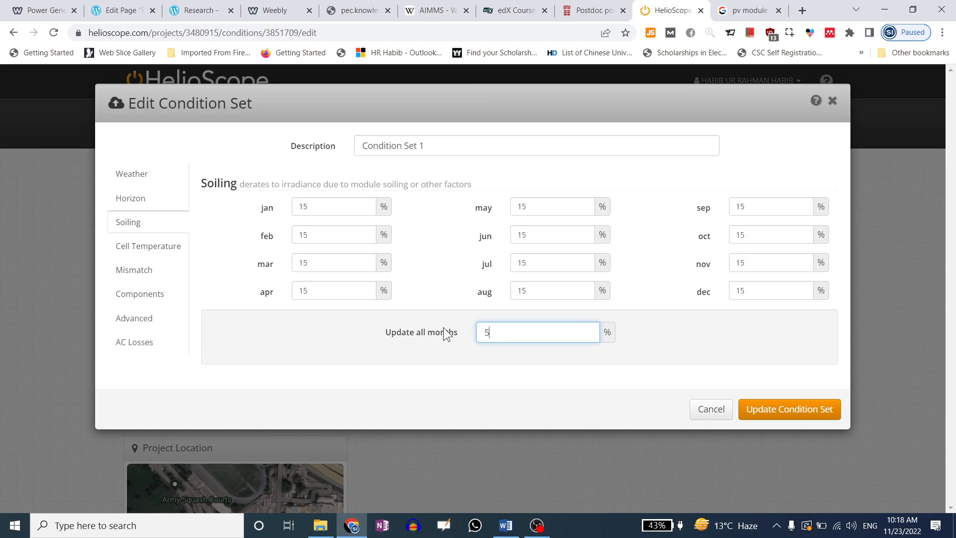
drag(753, 263, 682, 264)
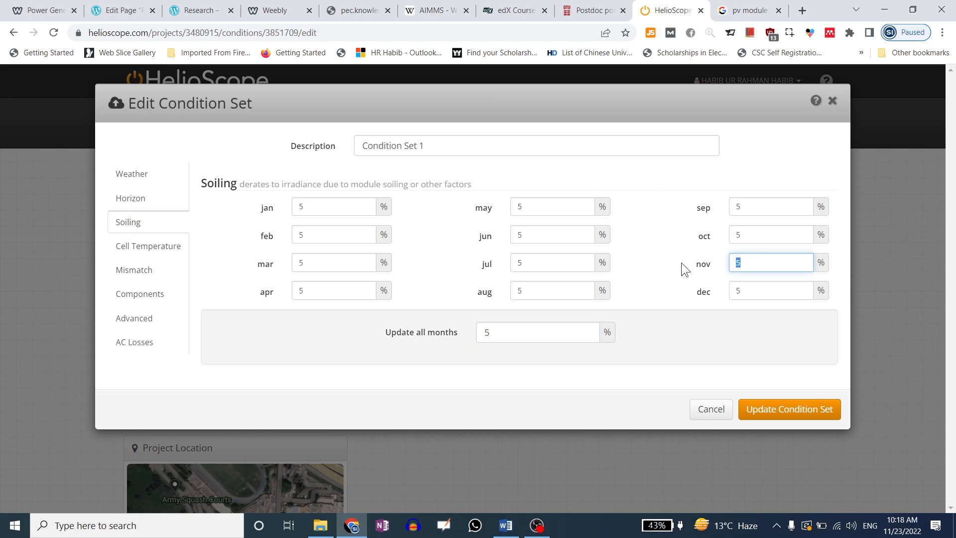
text(10)
click(647, 331)
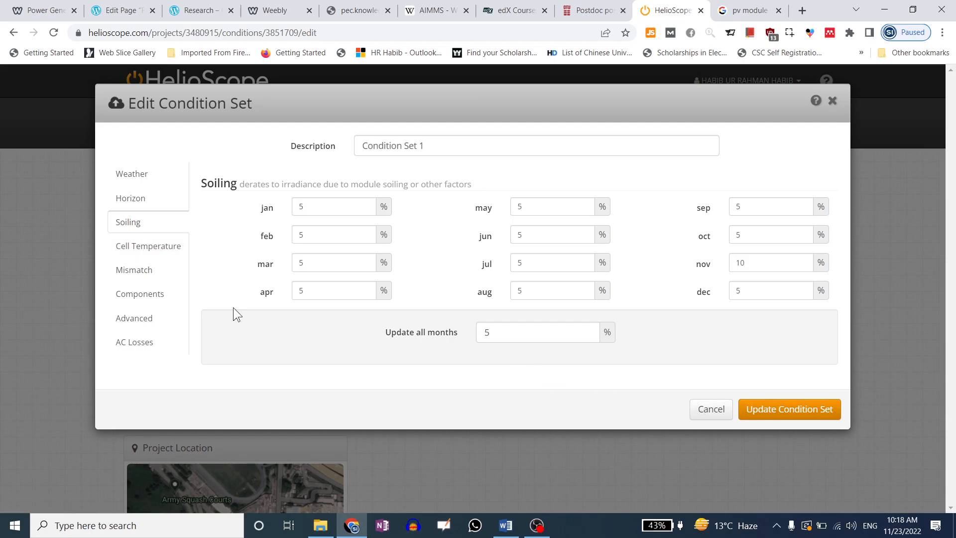
click(168, 247)
Keep the Sandia cell temperature model and review its coefficients without saving changes
click(483, 216)
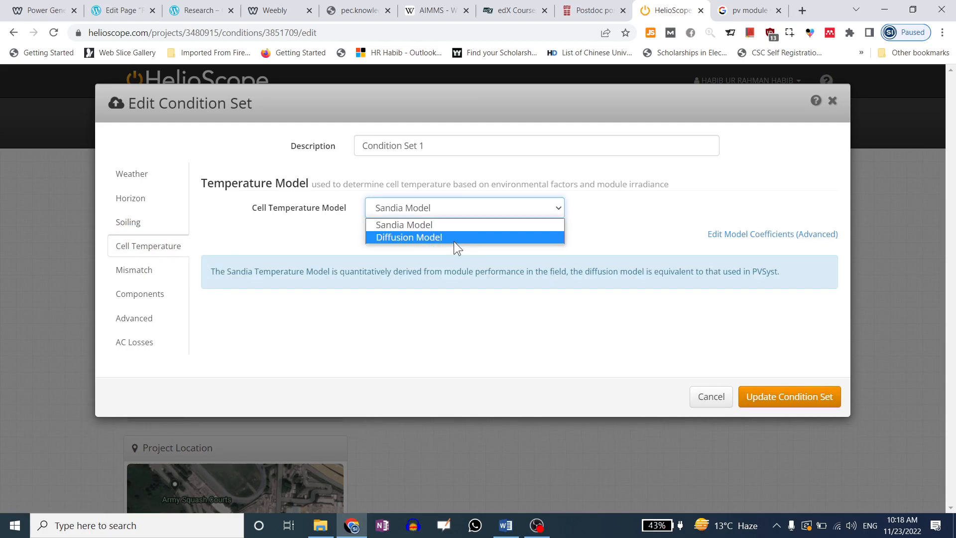
click(727, 235)
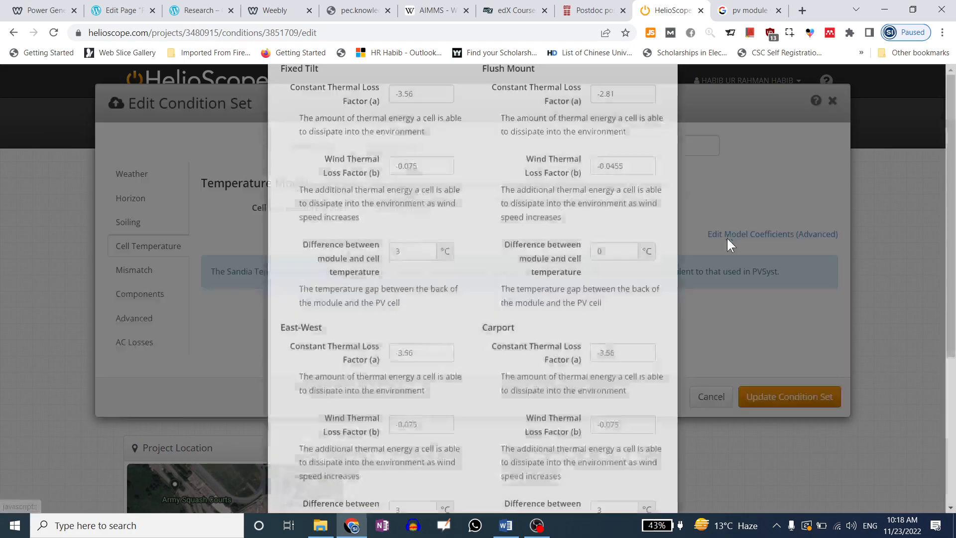
drag(627, 168, 541, 172)
scroll(505, 304, down, 5)
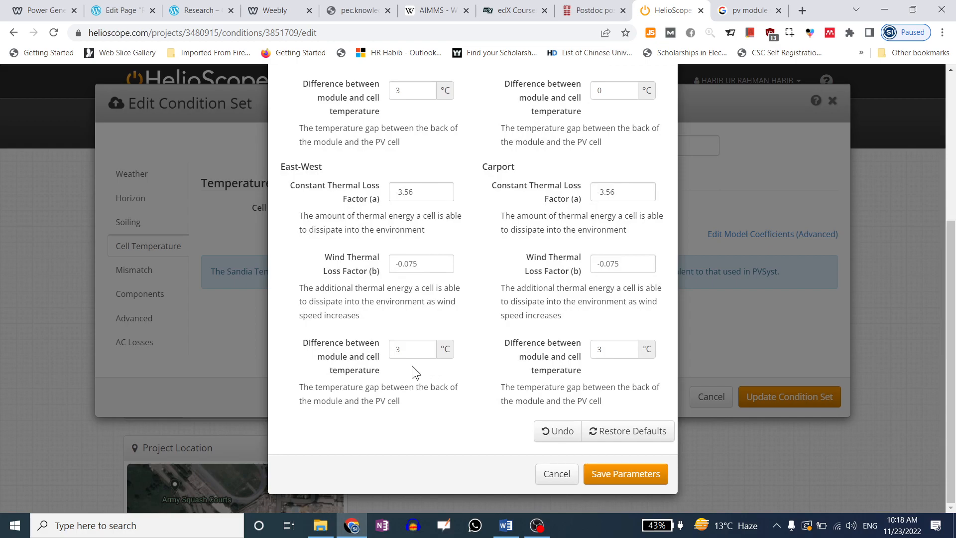
click(551, 476)
Review the mismatch values: 5% irradiation variance and 4 °C temperature spread, unchanged
click(124, 273)
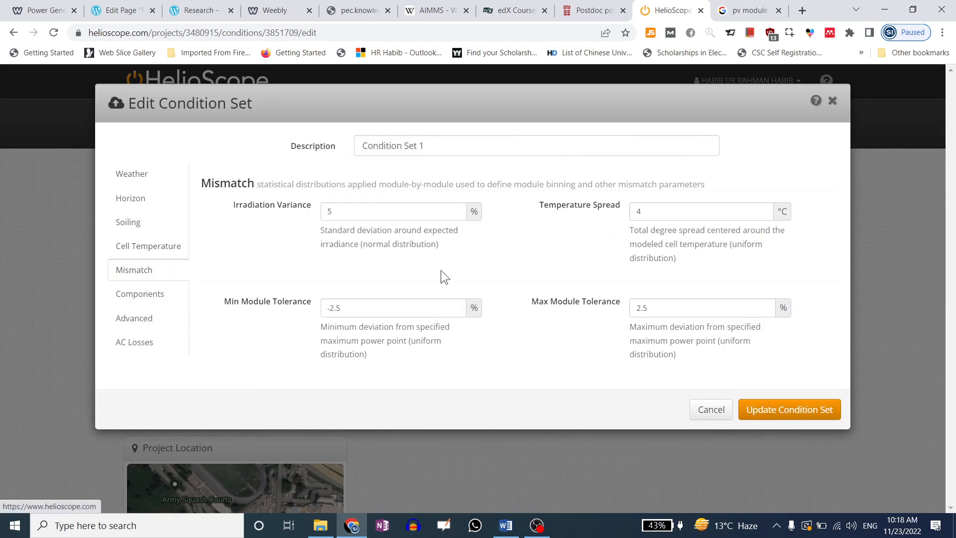
drag(423, 215, 249, 219)
click(250, 222)
drag(657, 214, 603, 209)
click(587, 249)
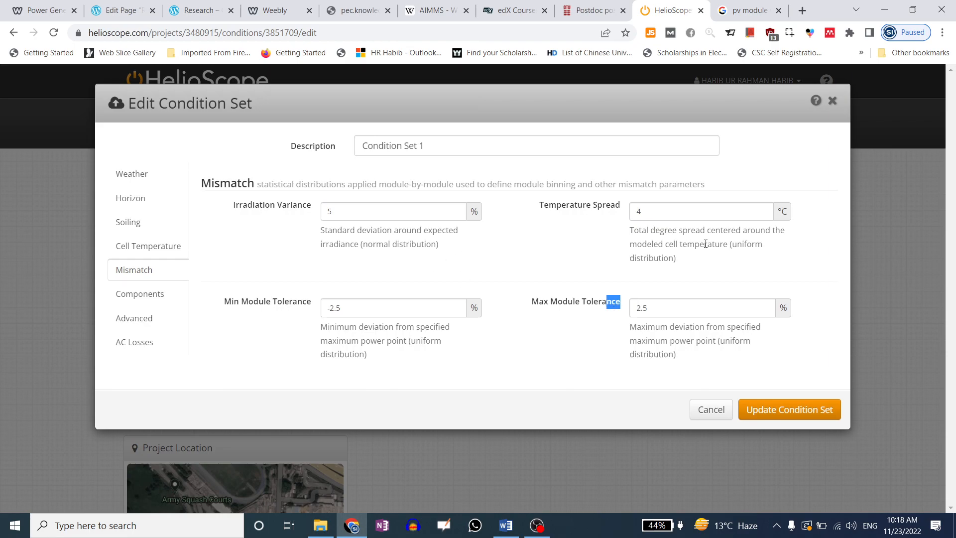
drag(642, 231, 757, 230)
click(726, 242)
drag(664, 259, 642, 243)
click(637, 235)
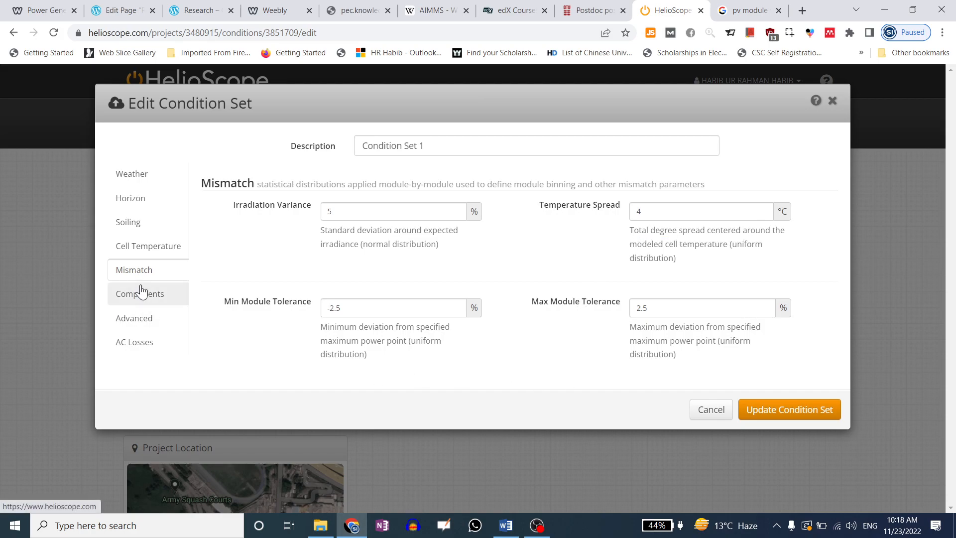
click(140, 293)
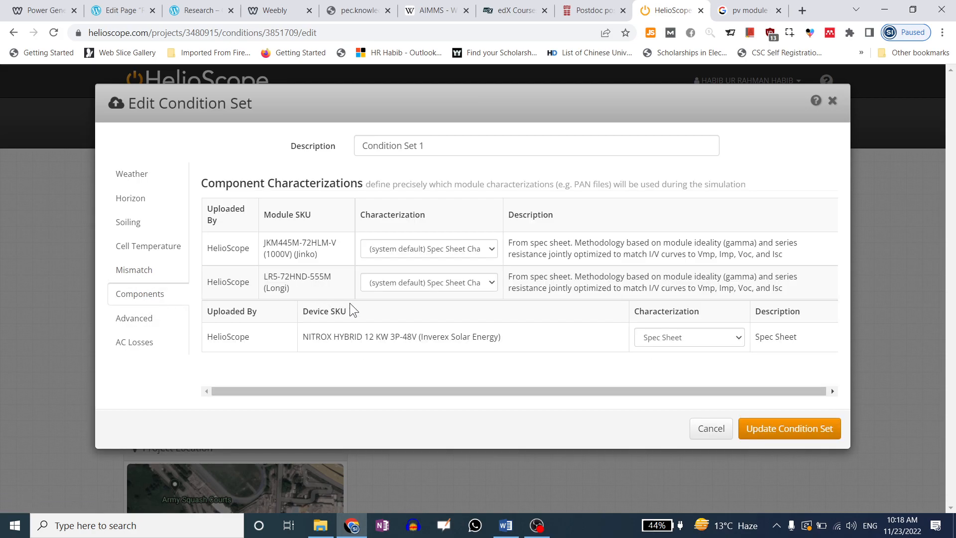
Review the Jinko, Longi and inverter characterizations, keeping Spec Sheet for the inverter
click(466, 252)
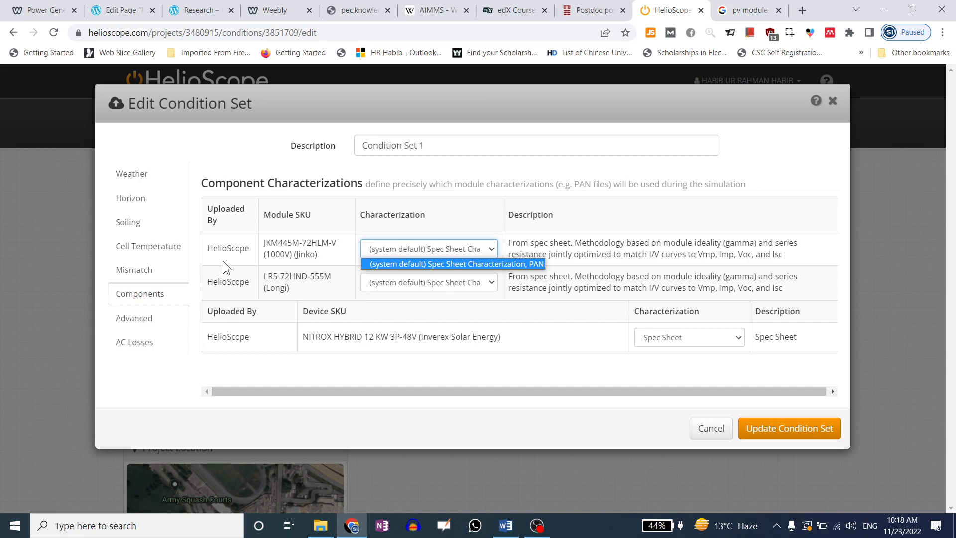
drag(280, 279, 290, 279)
drag(271, 242, 287, 244)
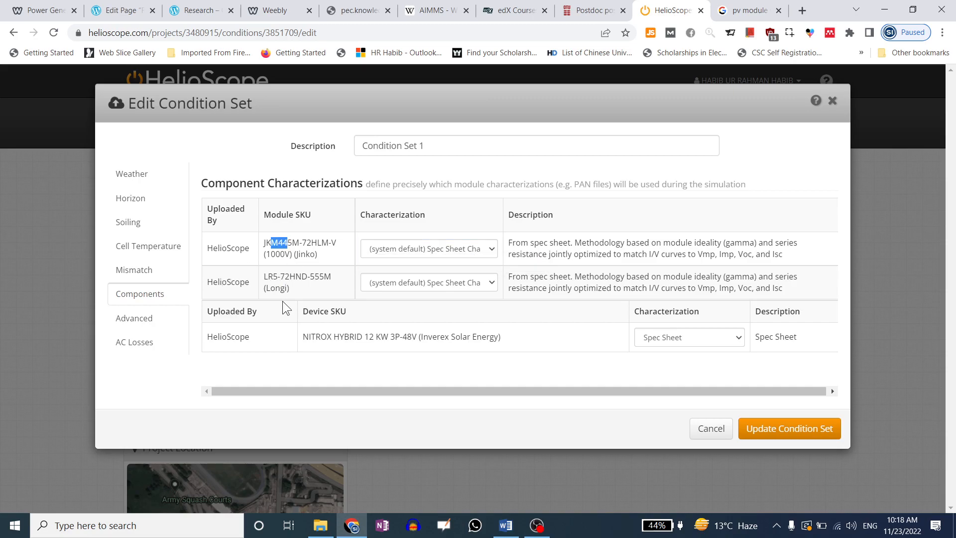
click(717, 337)
click(727, 339)
click(614, 307)
drag(400, 337, 454, 336)
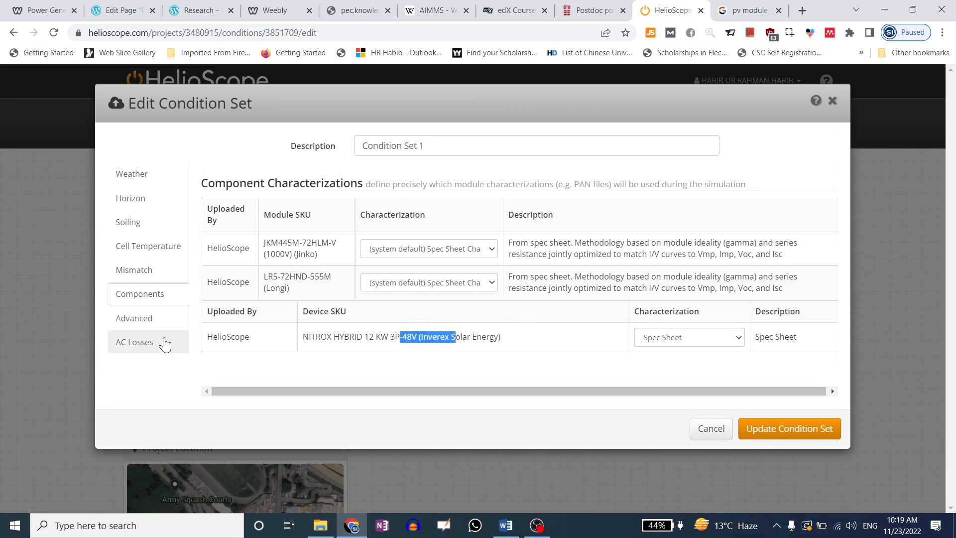
Keep the Perez transposition model and Meteo File Lat/Lng as solar angle source
click(160, 323)
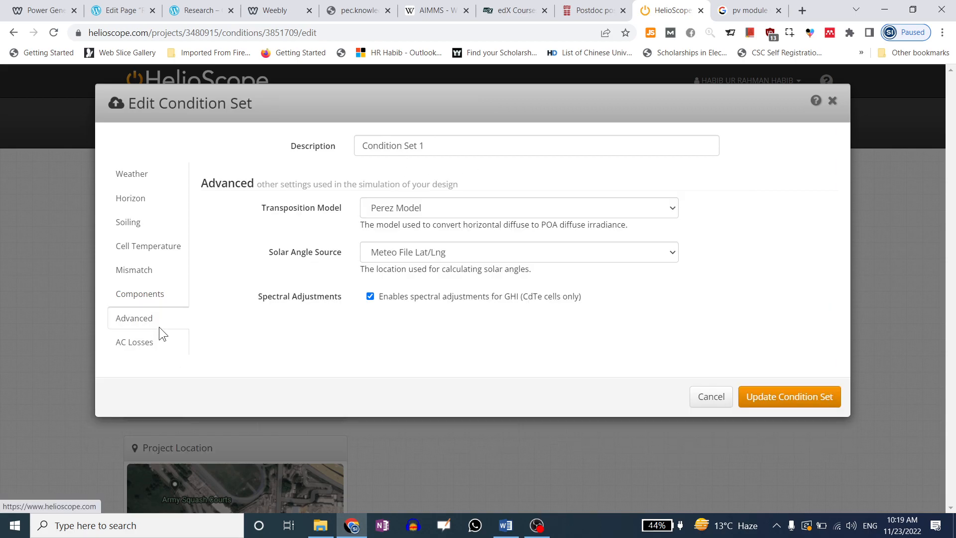
click(444, 211)
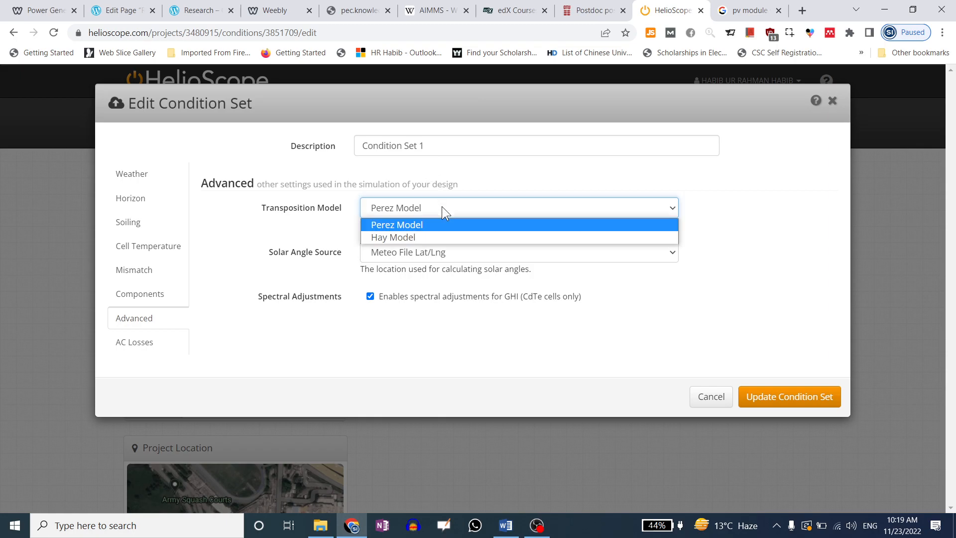
click(439, 226)
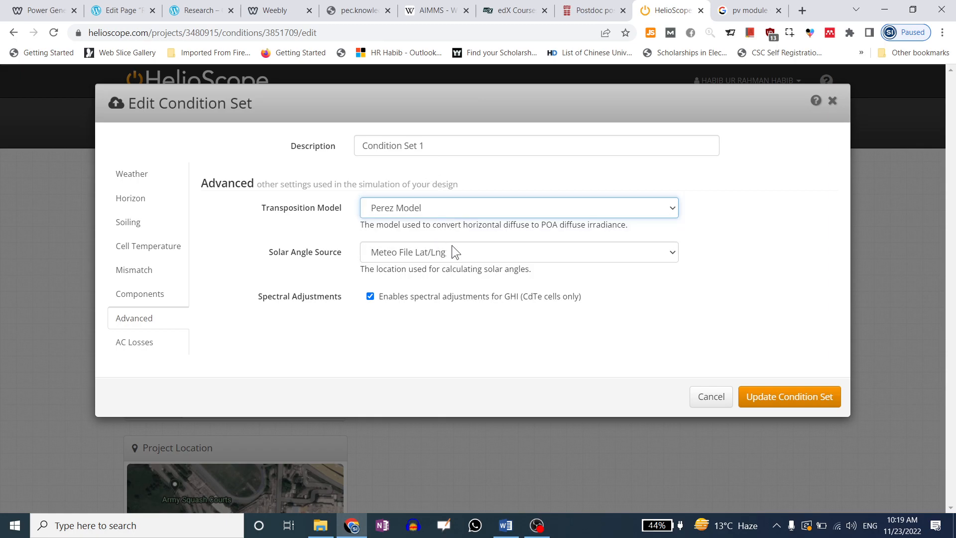
click(455, 249)
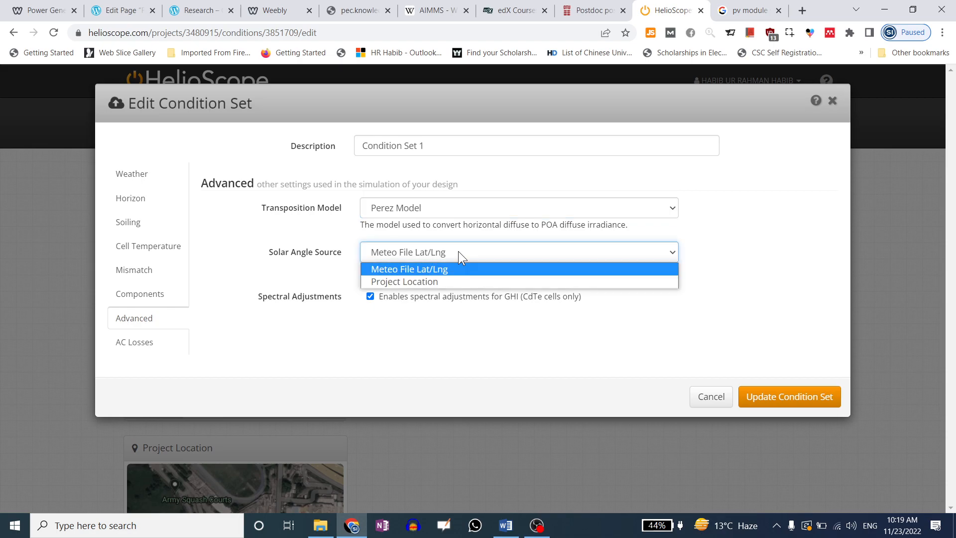
click(444, 325)
Check the 0.5% AC system derate and soiling values, then close the editor without saving
click(132, 344)
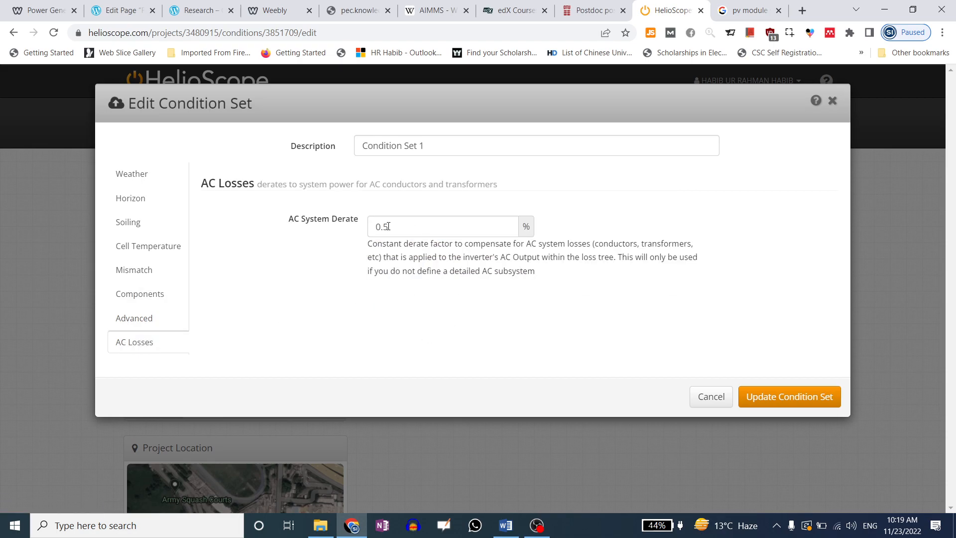
click(454, 150)
click(409, 228)
click(267, 261)
click(130, 224)
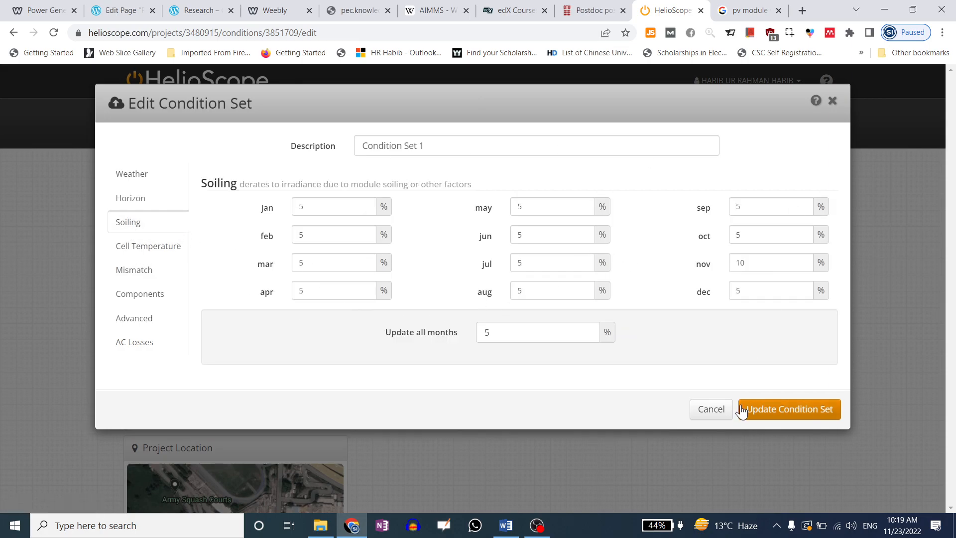
click(717, 413)
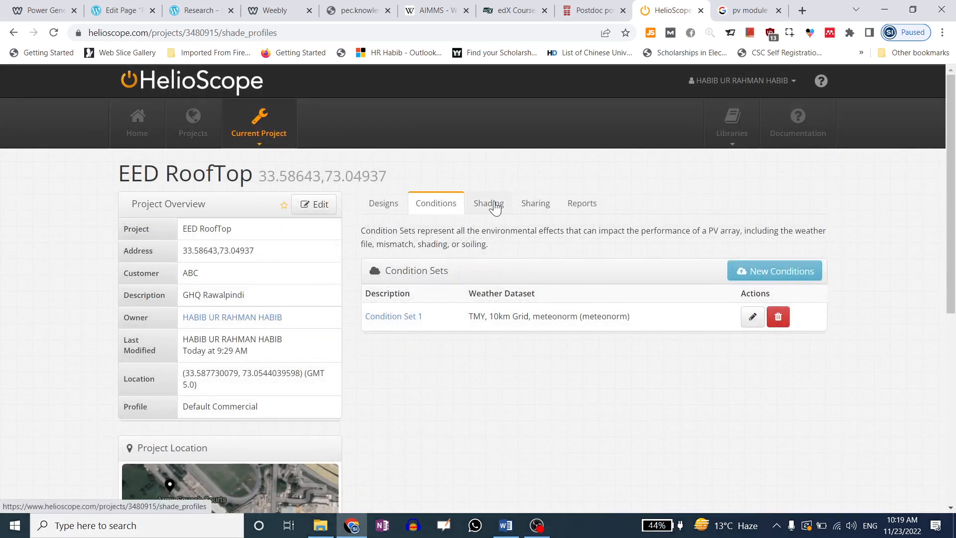
Inspect the horizon profile upload window without uploading a file, then view the project's shared users
click(488, 203)
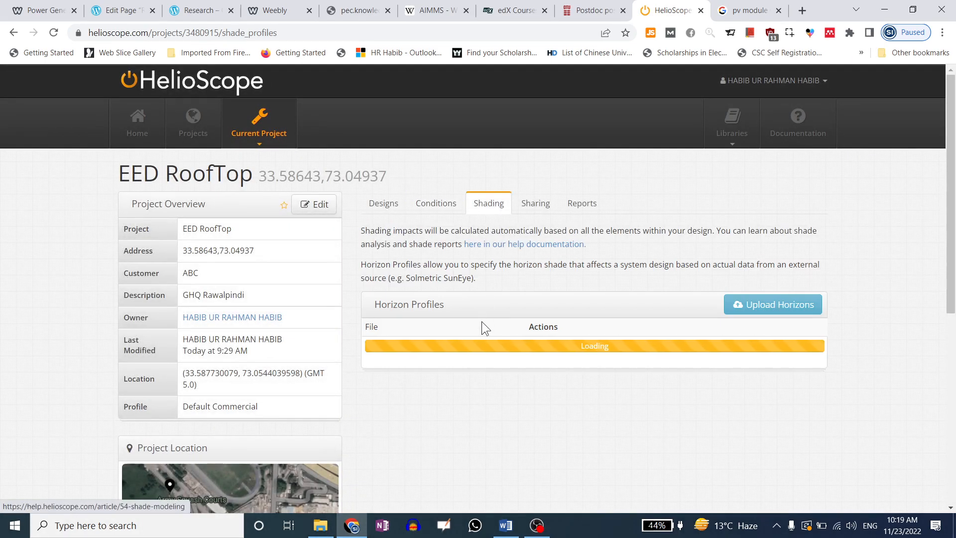
click(783, 308)
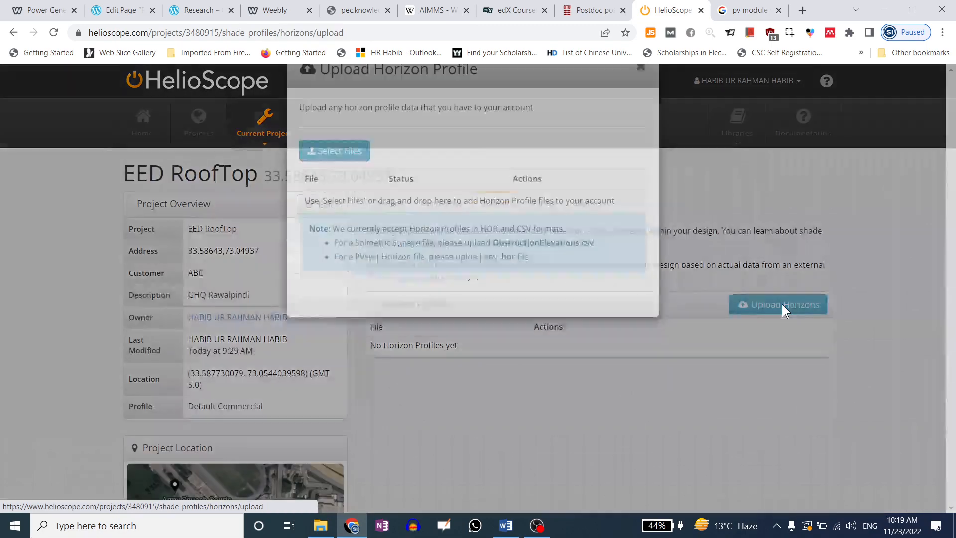
click(340, 192)
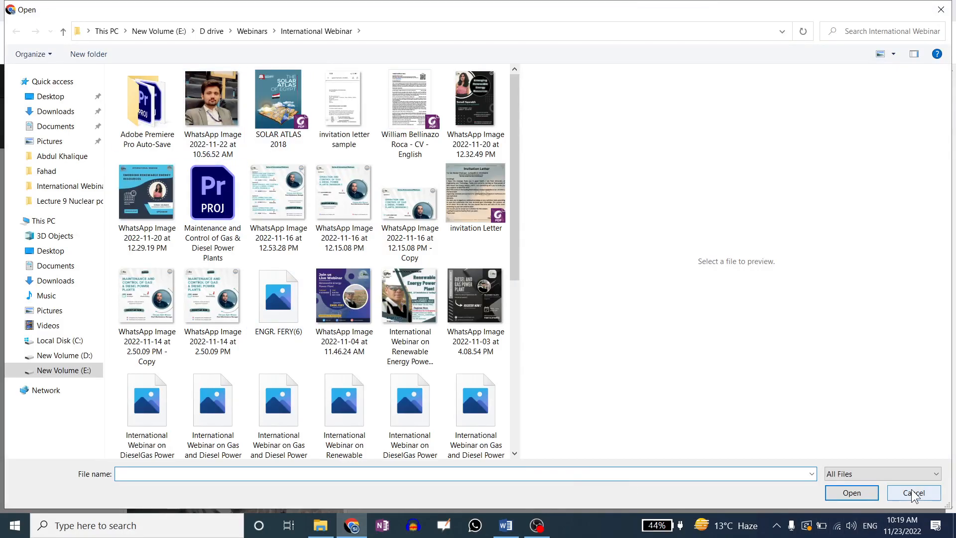
click(914, 493)
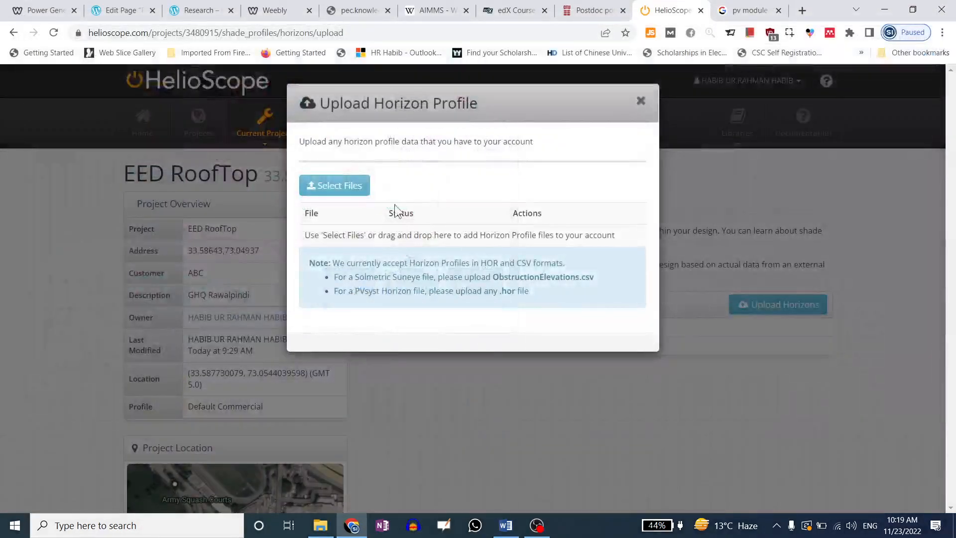
drag(317, 143, 478, 143)
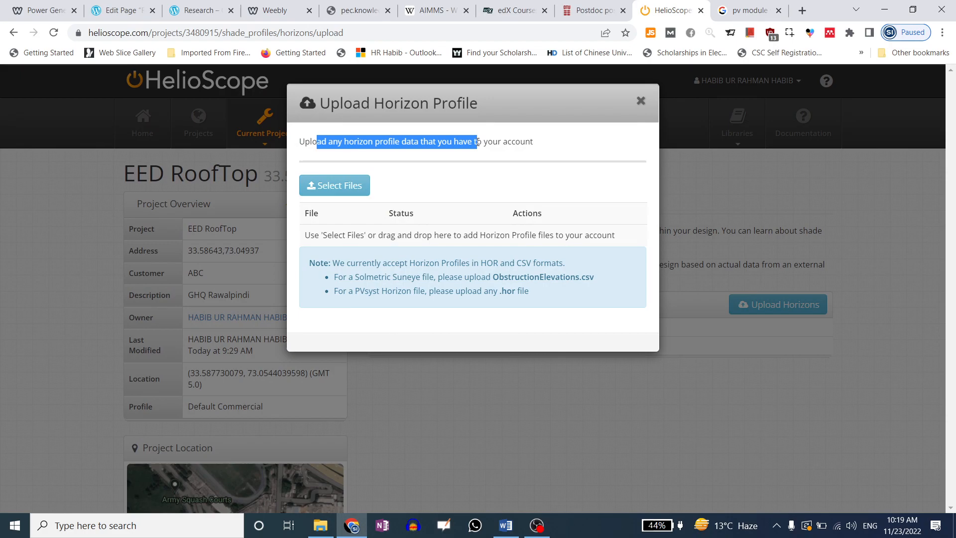
drag(344, 277, 450, 278)
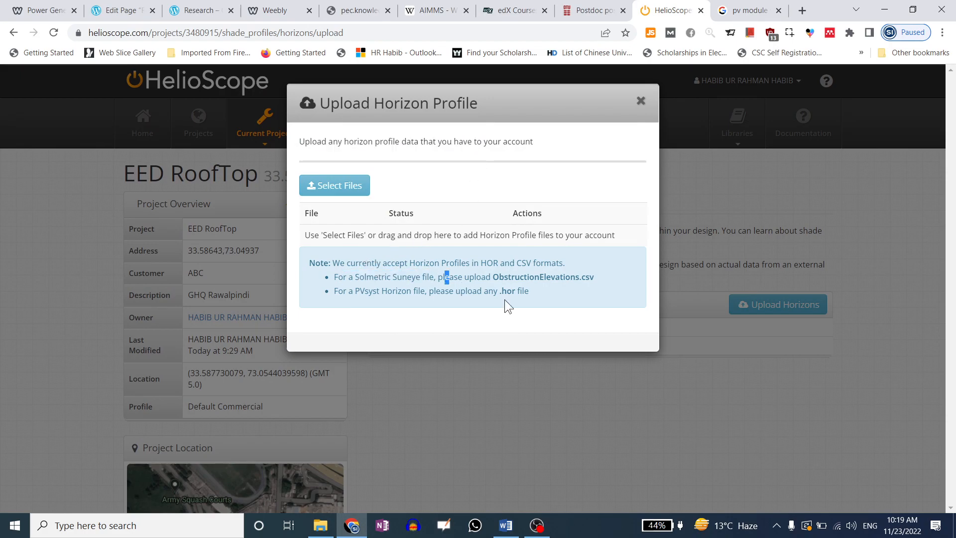
click(640, 103)
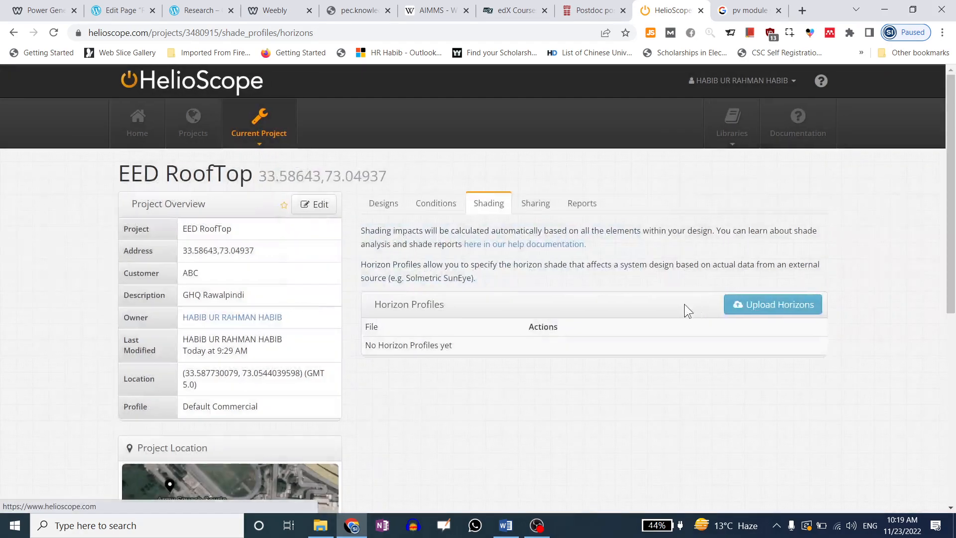
click(550, 206)
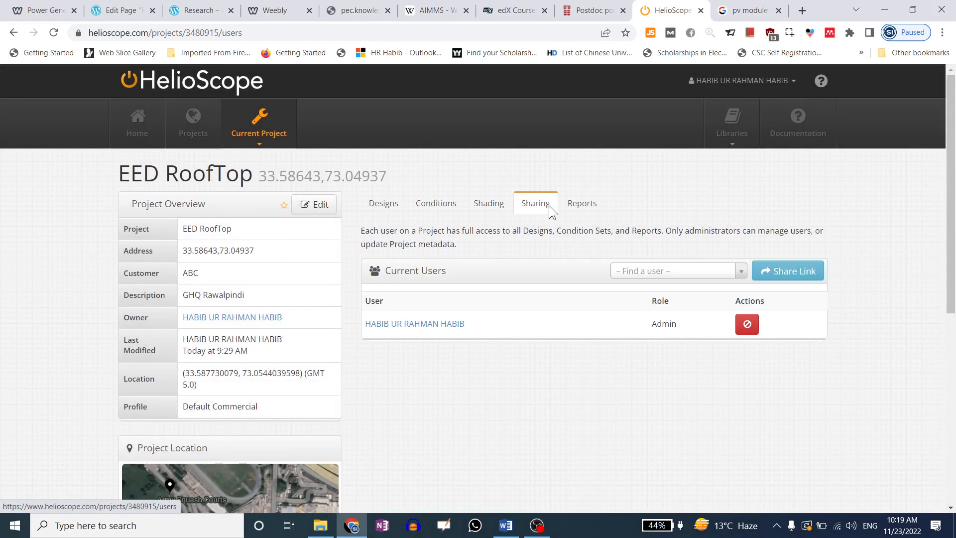
Re-run the Design 1 simulation and display its yield as a 49.4% performance ratio
click(579, 204)
click(706, 310)
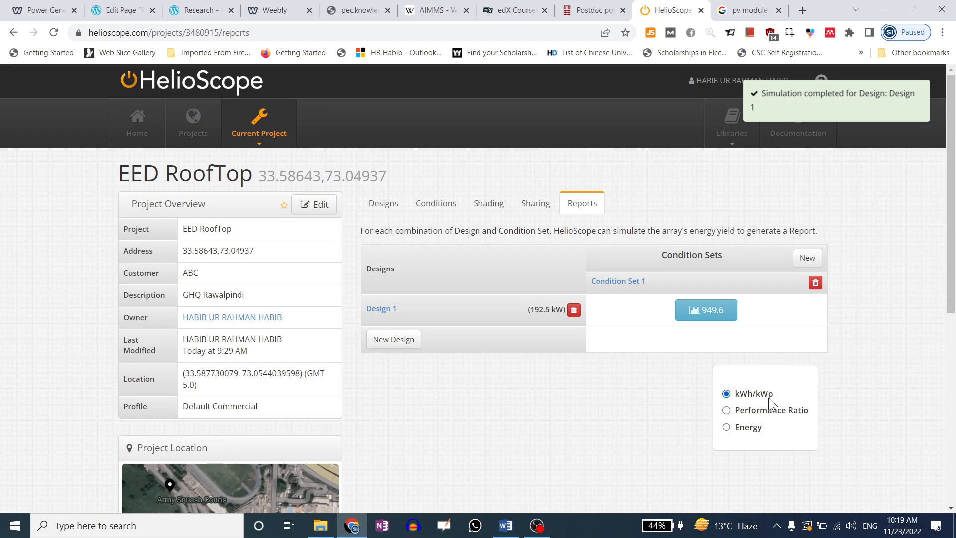
drag(773, 395, 748, 397)
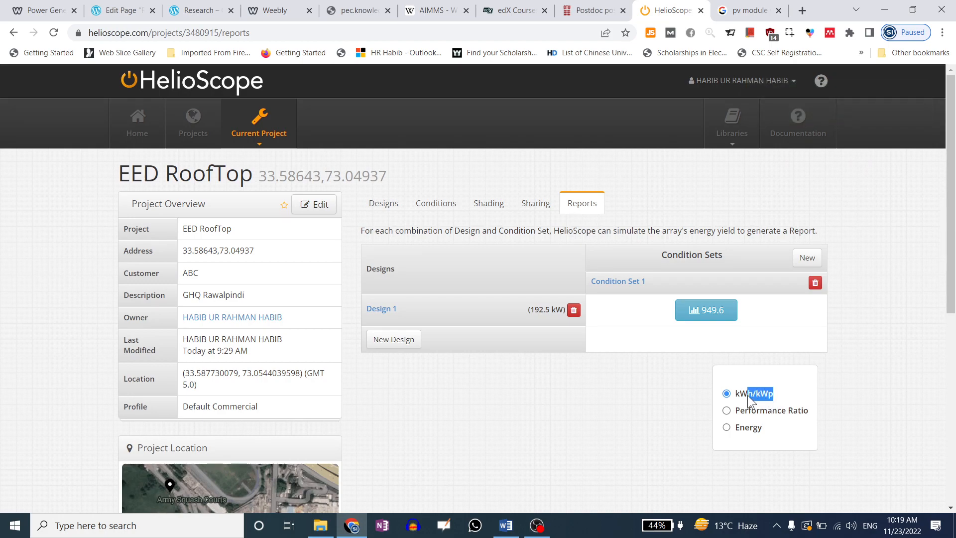
click(680, 396)
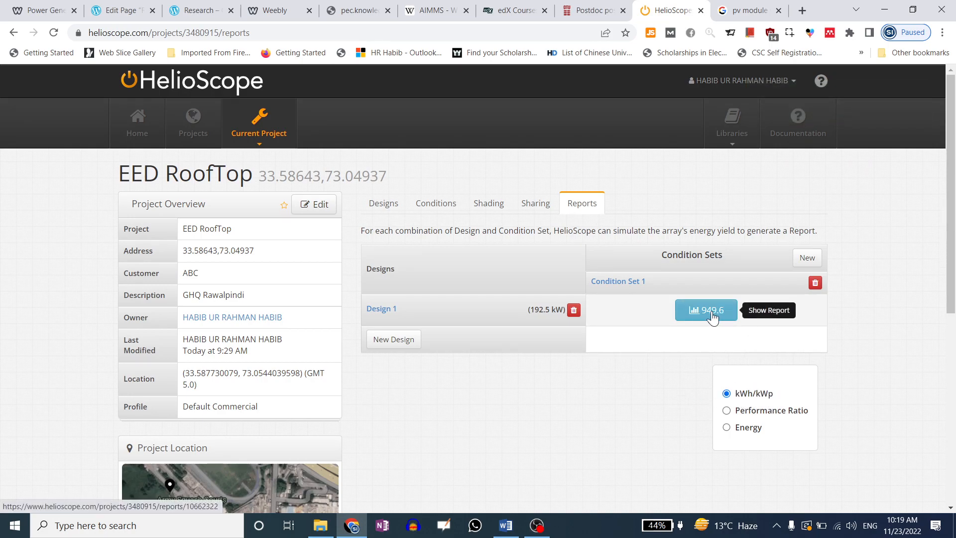
click(727, 411)
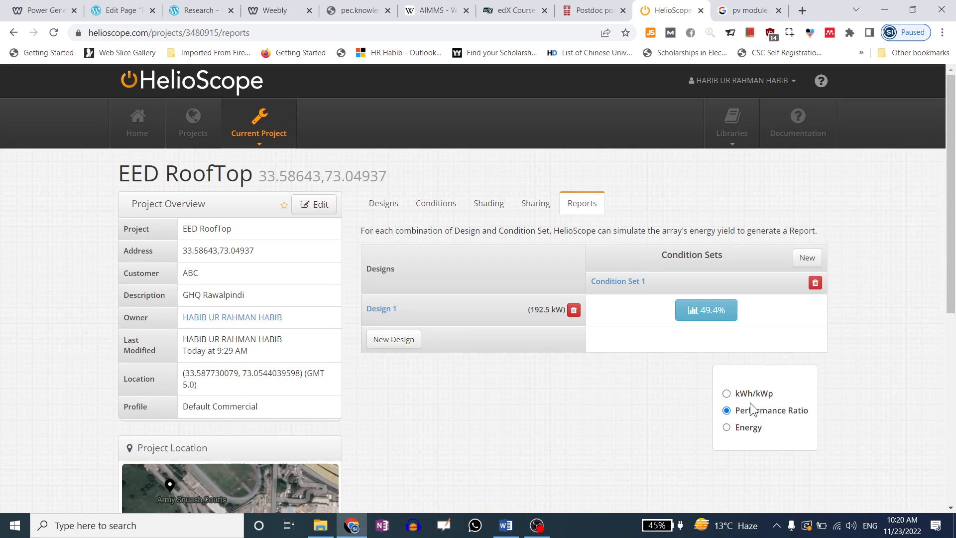
click(393, 210)
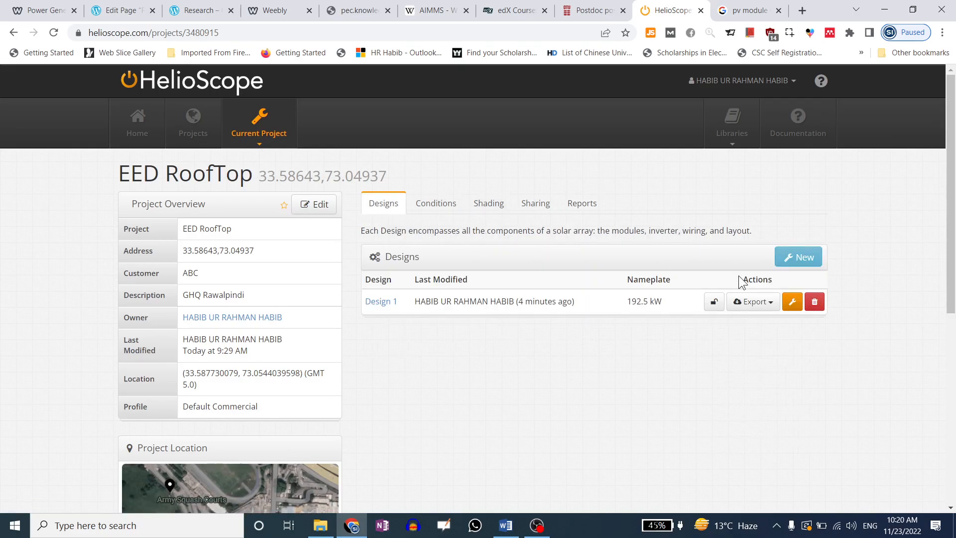
Start a new design cloned from Design 1 (192.5 kW) and name it 'Design 2'
click(804, 260)
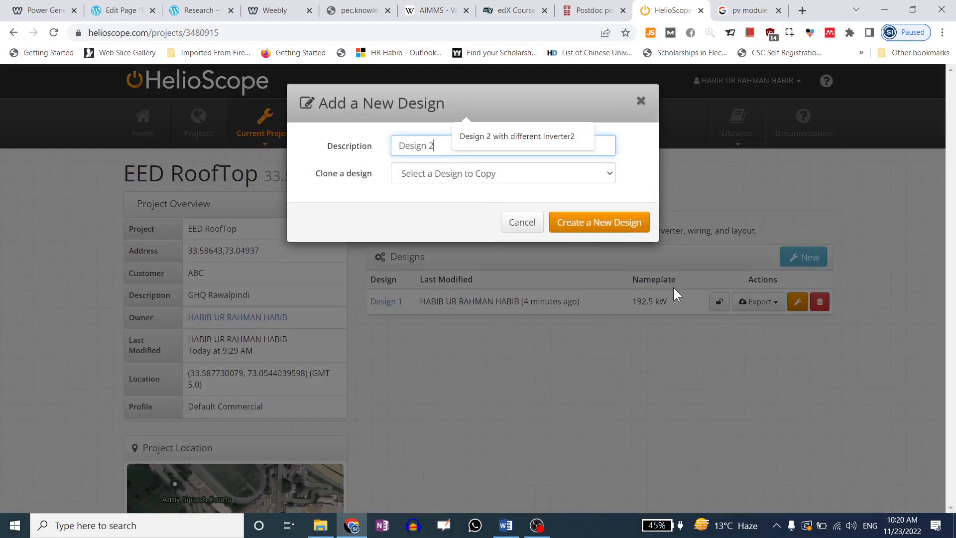
click(447, 172)
click(444, 202)
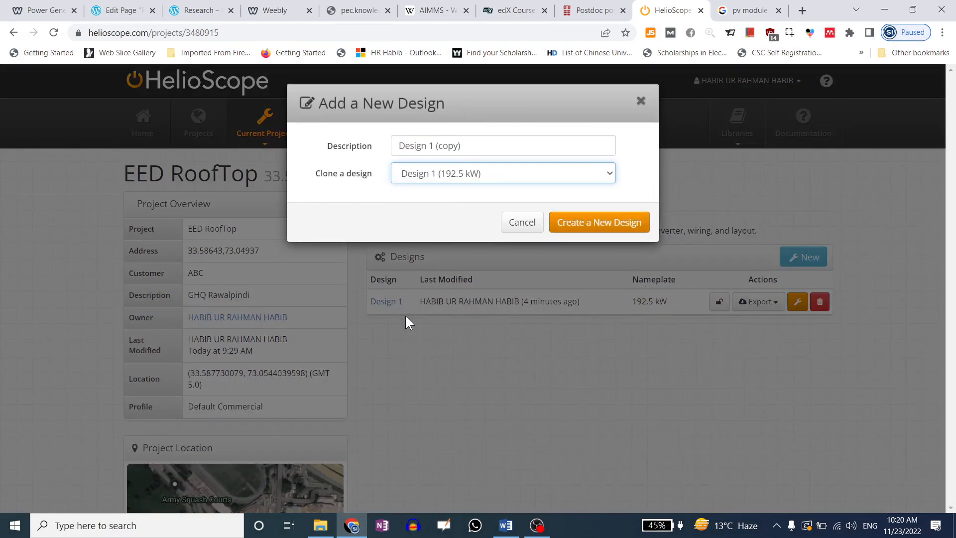
click(431, 146)
drag(430, 145, 472, 146)
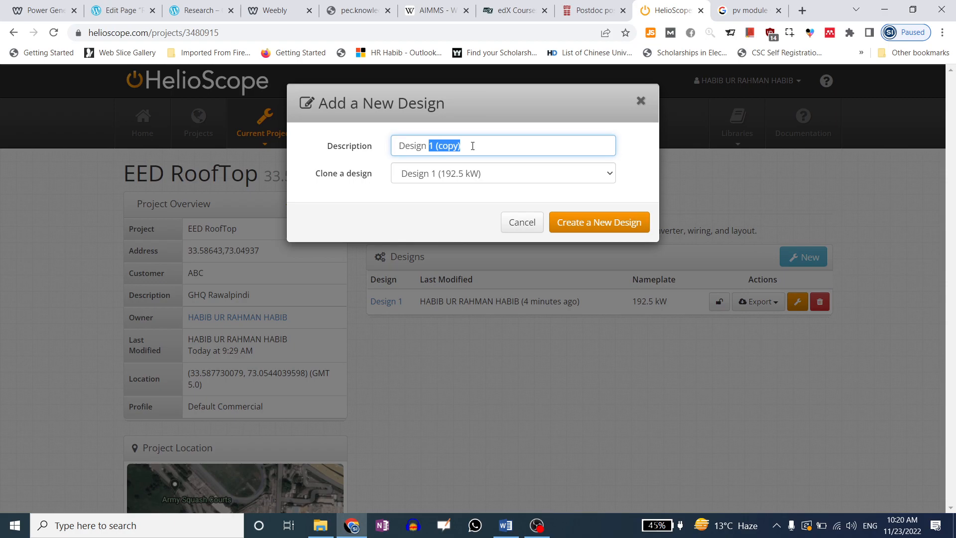
text(2)
click(404, 200)
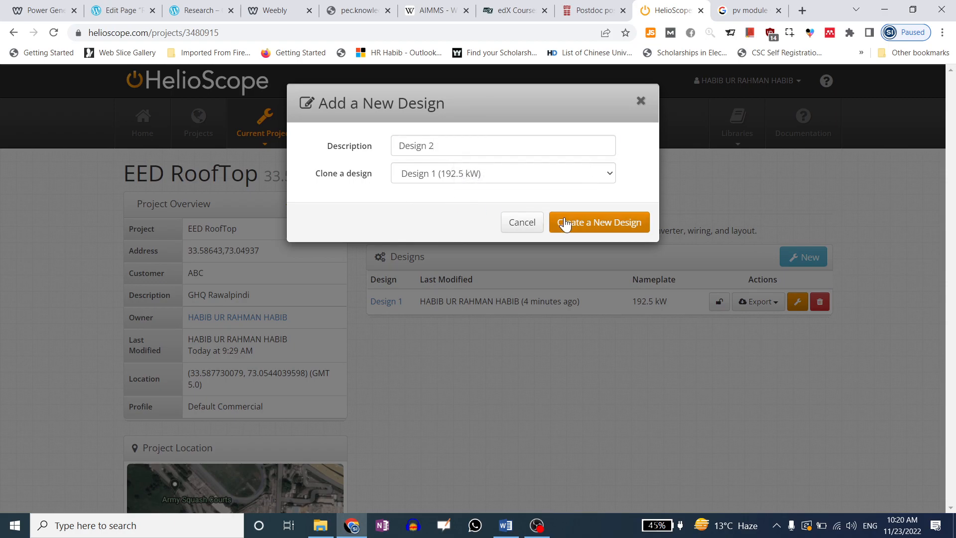
Create Design 2, delete Extension Block1 and Extension Block2, and save it at 136.0 kW
click(566, 224)
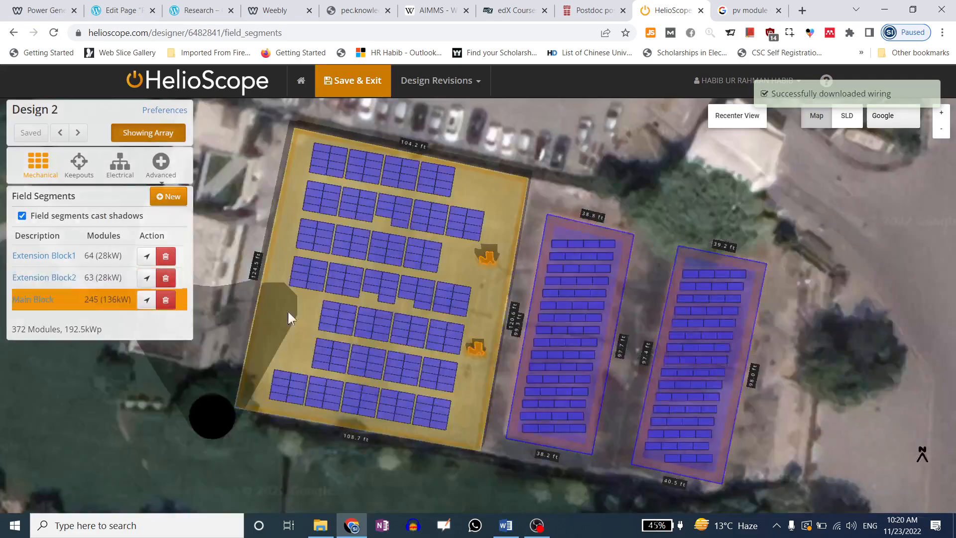
click(587, 299)
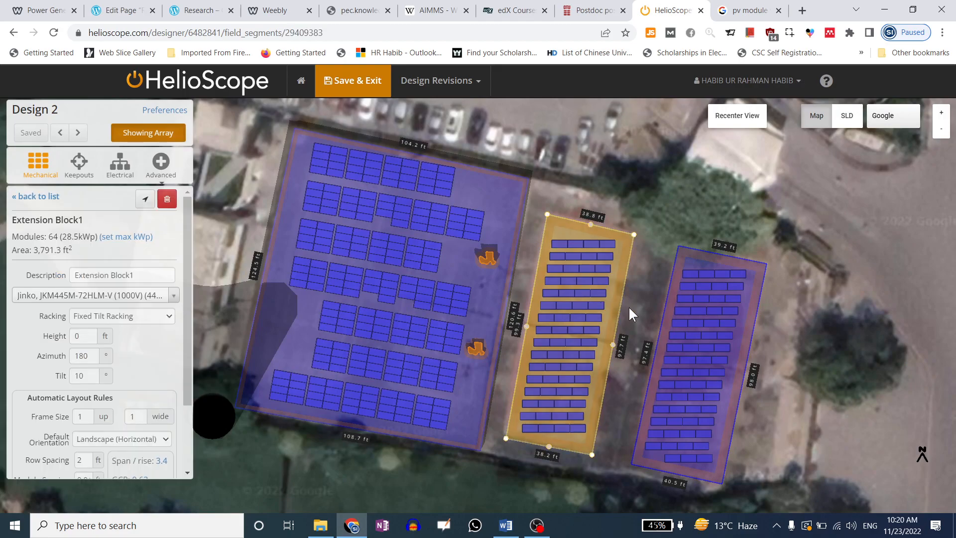
click(688, 315)
right_click(687, 313)
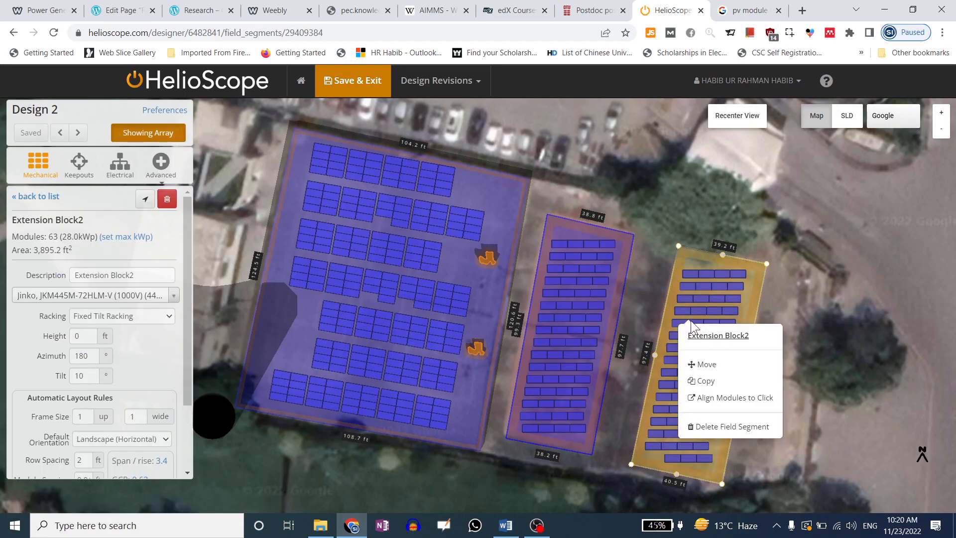
click(690, 425)
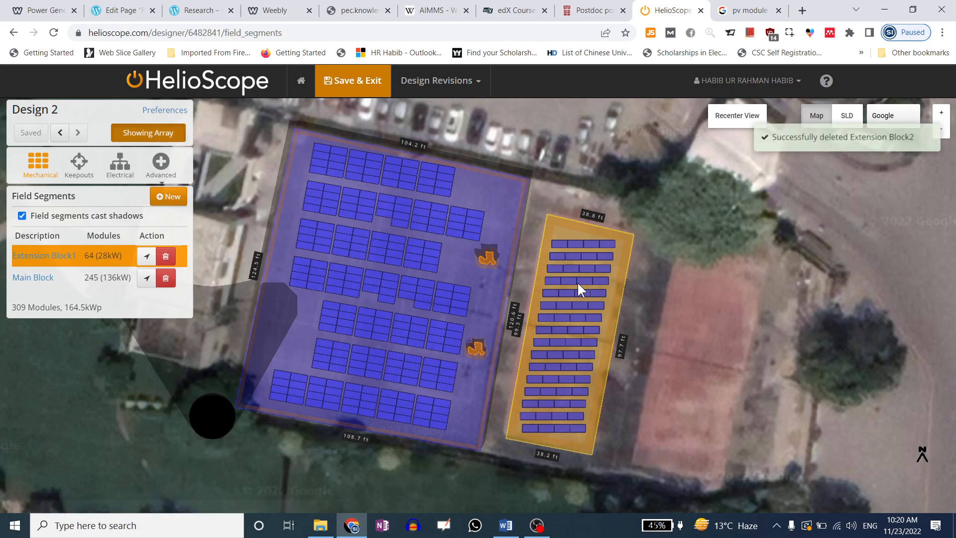
right_click(578, 283)
click(619, 421)
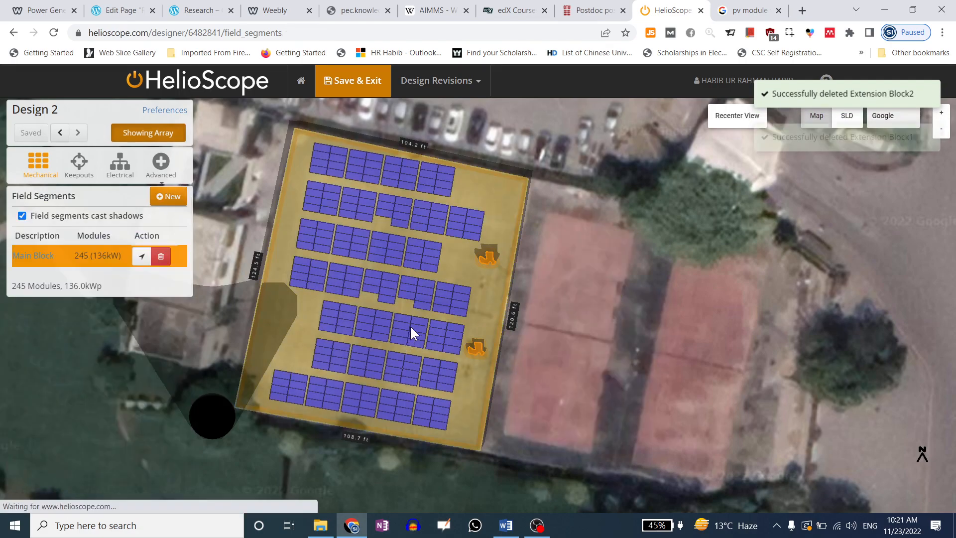
click(352, 83)
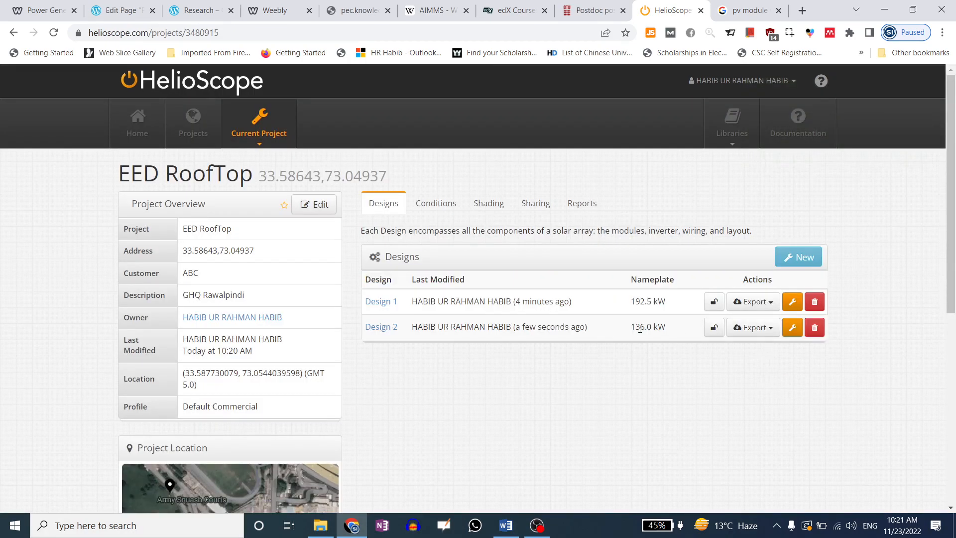
Simulate Design 2 and view its 57.6% performance ratio against Design 1's 49.4%
click(584, 210)
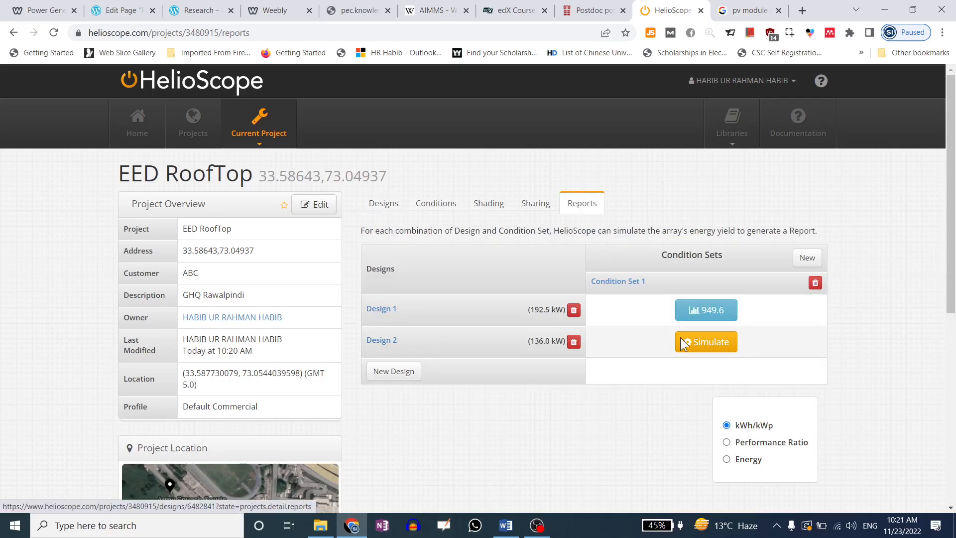
click(704, 341)
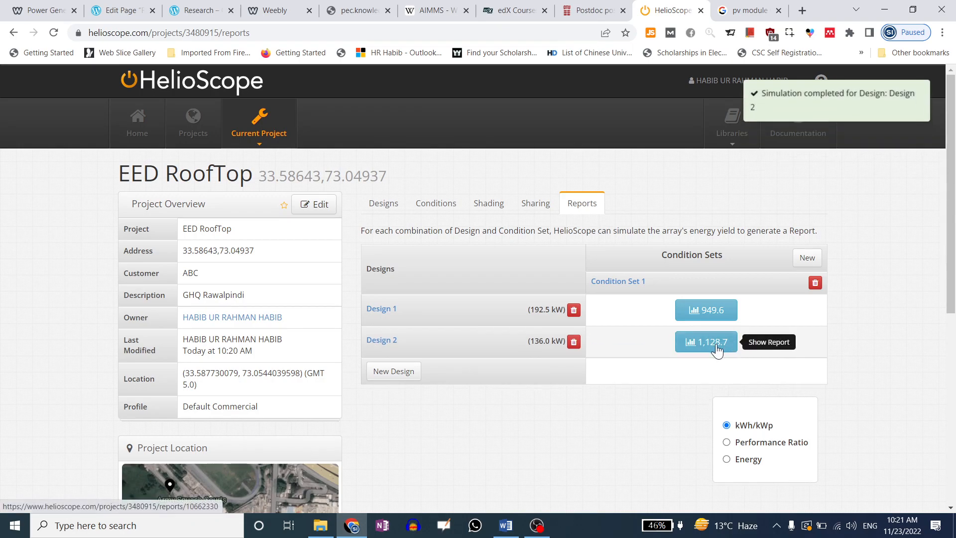
click(727, 443)
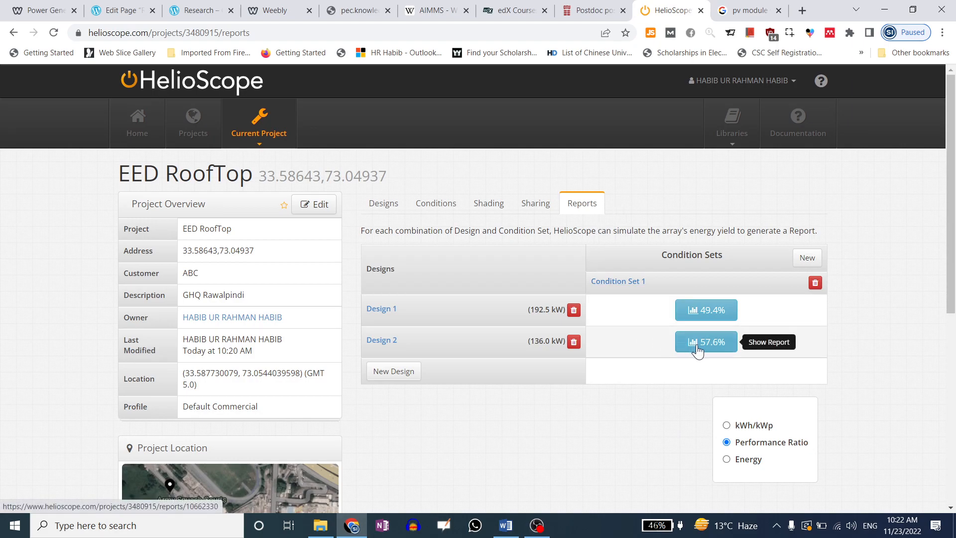
click(382, 213)
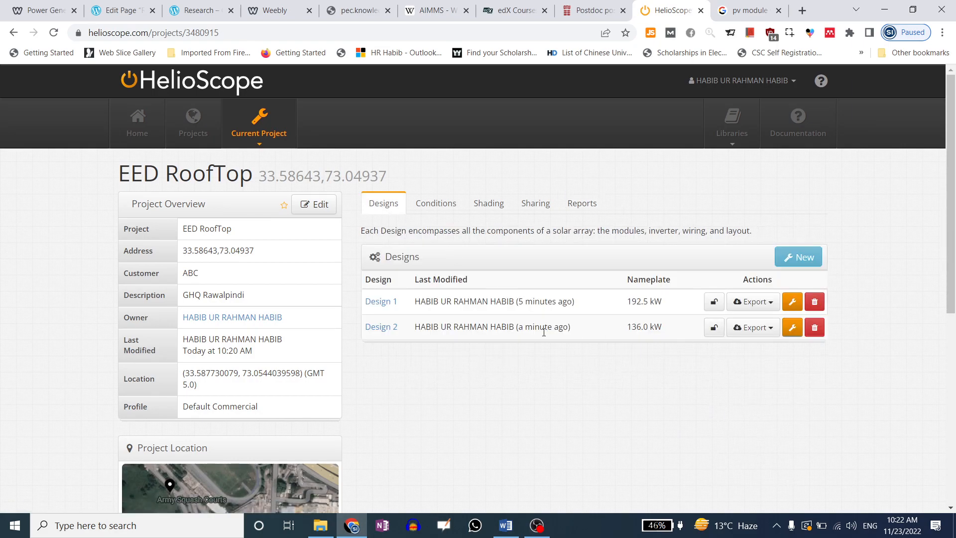
Auto-pick Design 2's inverter count in the wiring zone: 10 NITROX inverters at 1.25 sizing ratio
click(786, 331)
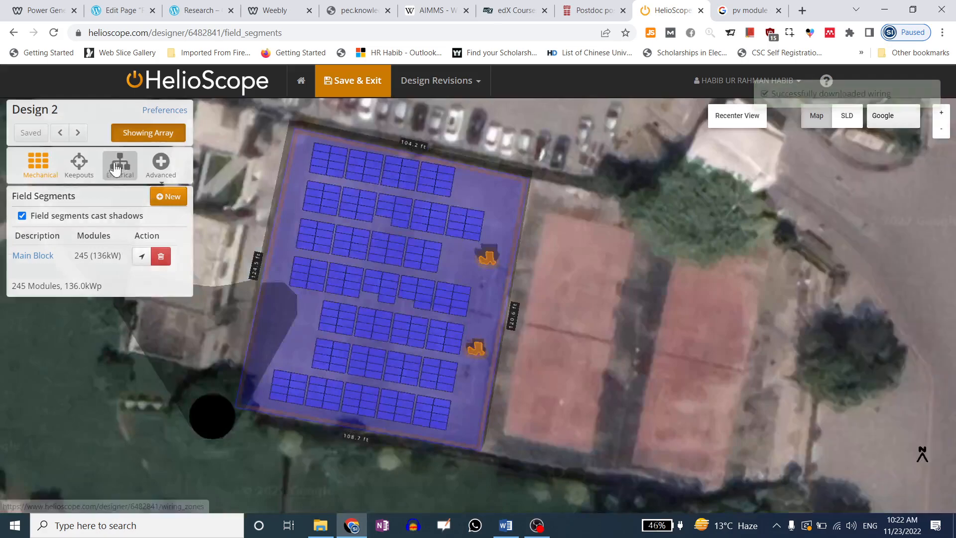
click(118, 164)
click(111, 216)
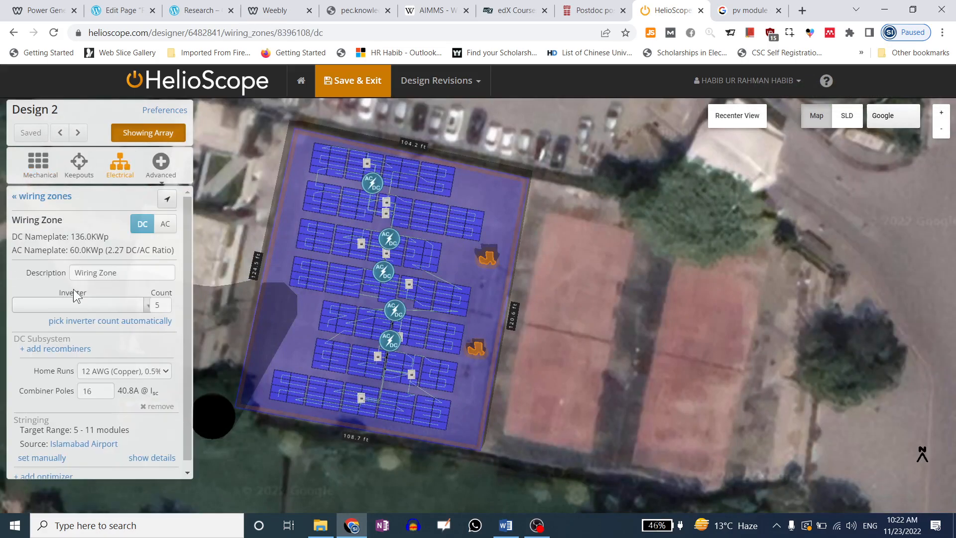
click(85, 323)
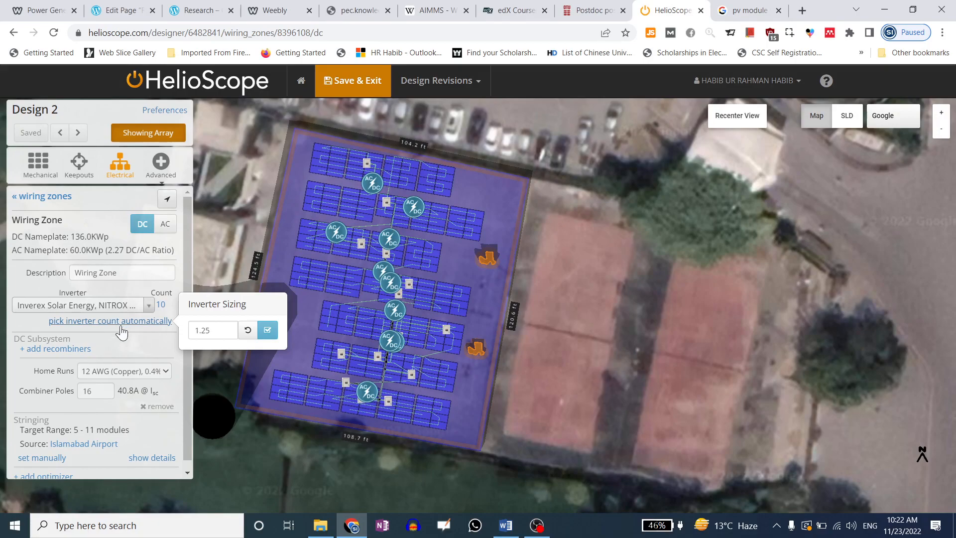
click(268, 330)
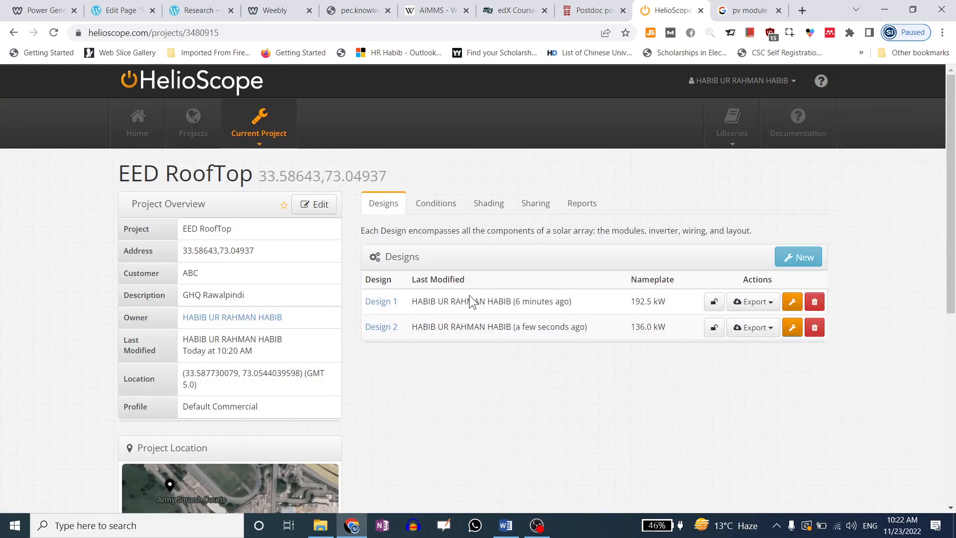
Calculate Design 2's module shading, showing 11.1% shade losses and 198.3 MWh
click(792, 328)
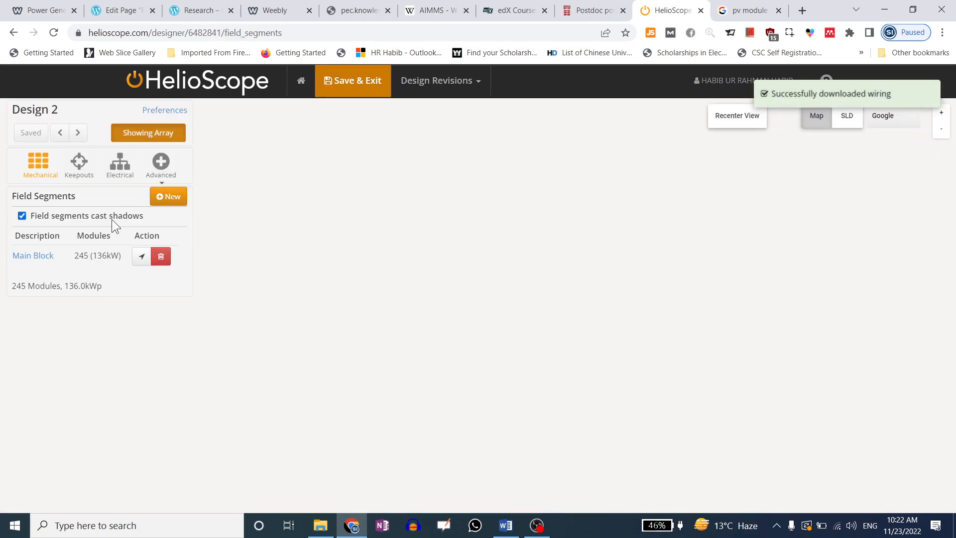
click(160, 163)
click(169, 183)
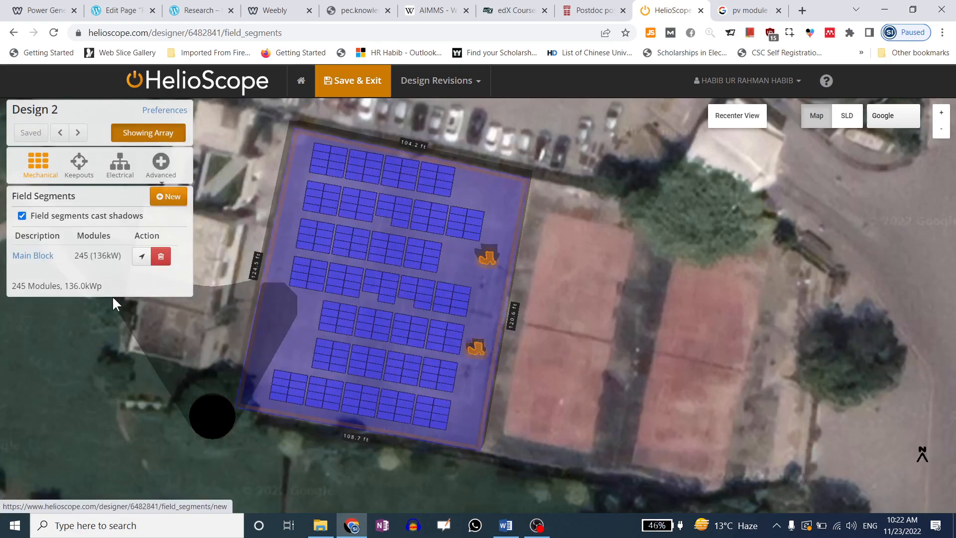
click(92, 320)
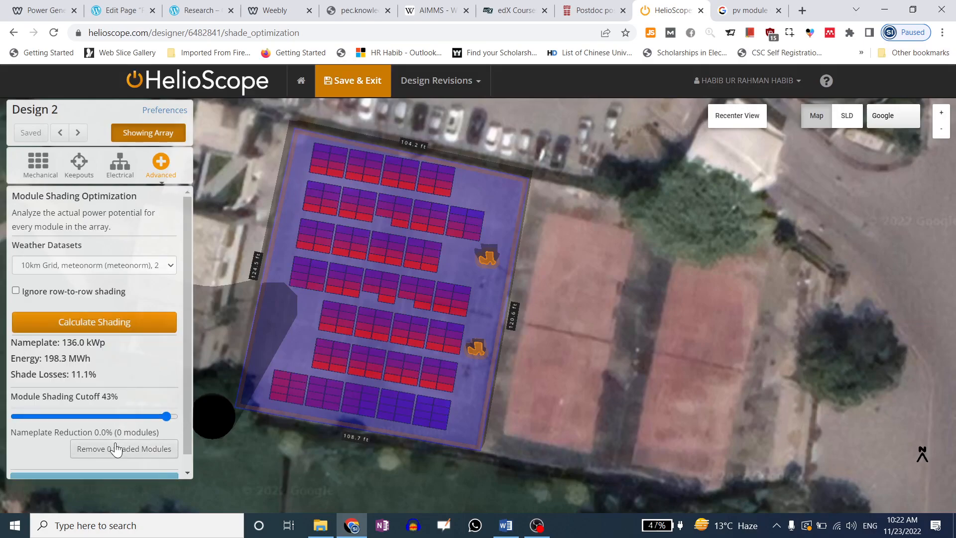
scroll(117, 446, down, 1)
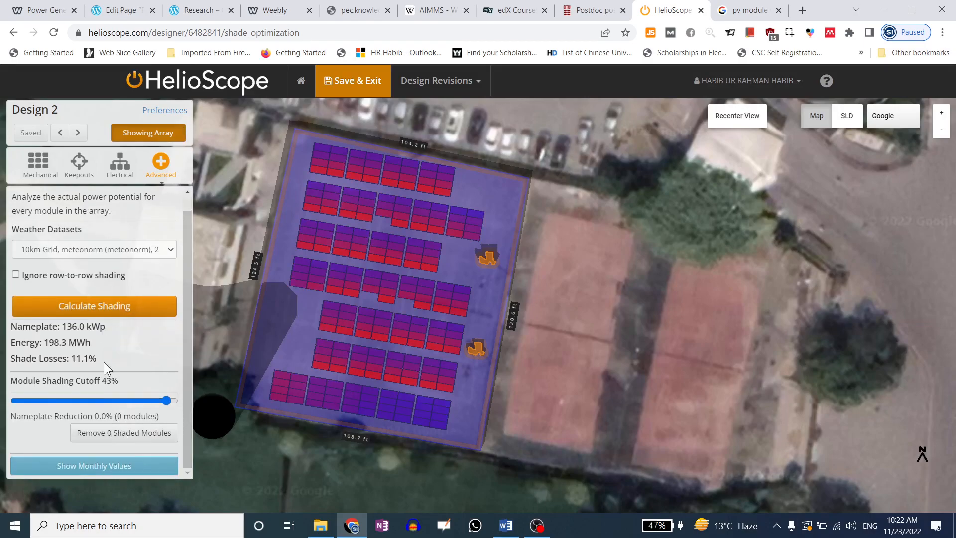
Review the monthly shading values, such as January 77.1% and May 95.6%, then save the design
click(94, 466)
scroll(110, 299, down, 5)
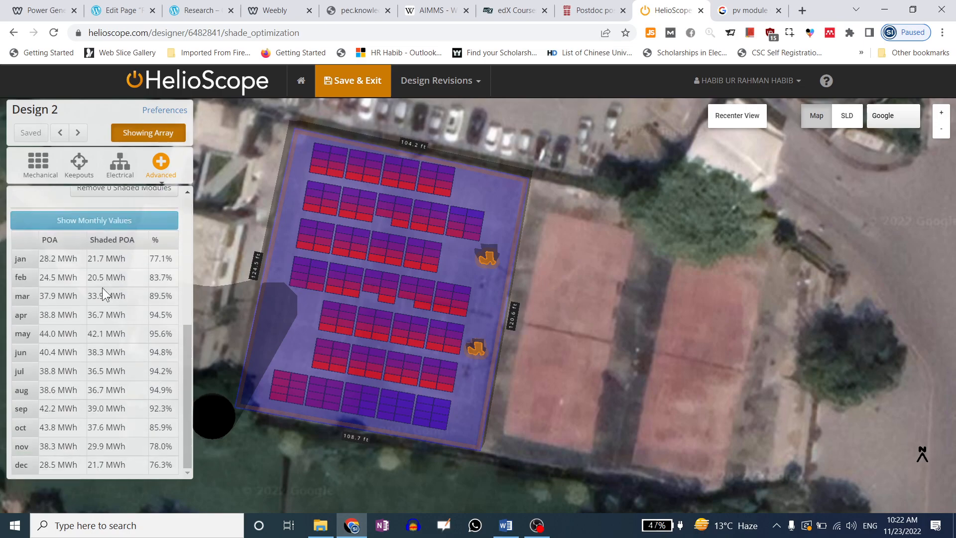
drag(149, 258, 174, 264)
click(152, 274)
drag(152, 276, 169, 276)
drag(150, 315, 152, 343)
click(158, 329)
drag(151, 333, 183, 163)
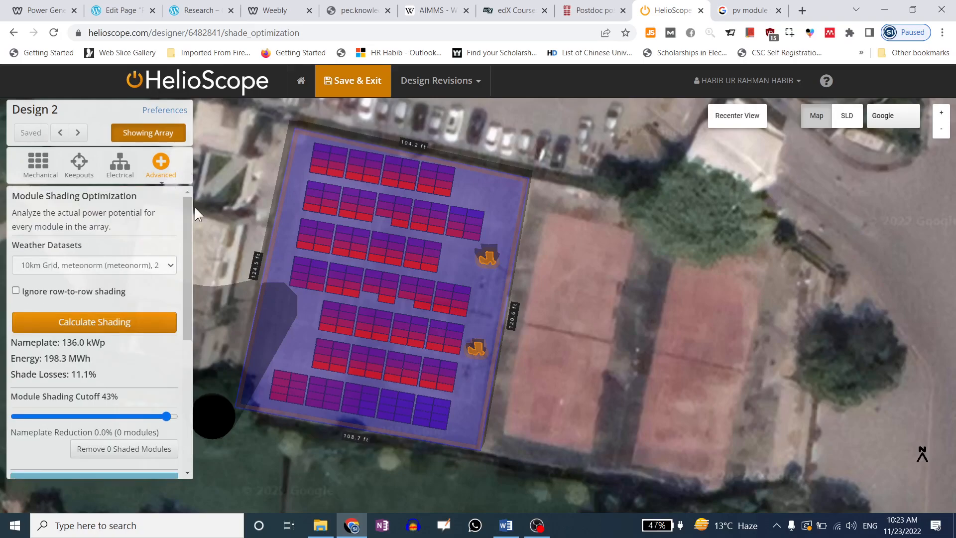
click(369, 80)
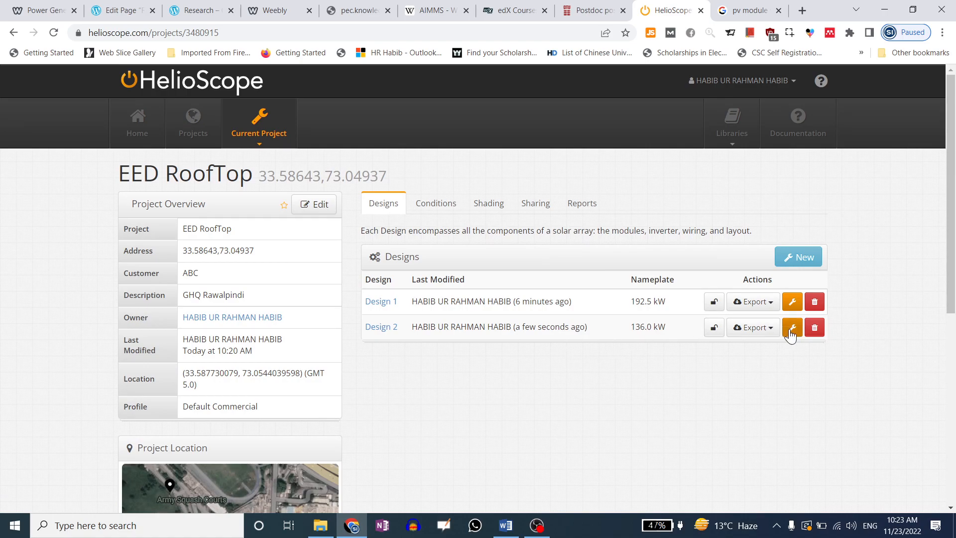
Re-simulate Design 2 to 1,348.2 kWh/kWp and 68.8% performance ratio, then reopen it in the designer
click(577, 213)
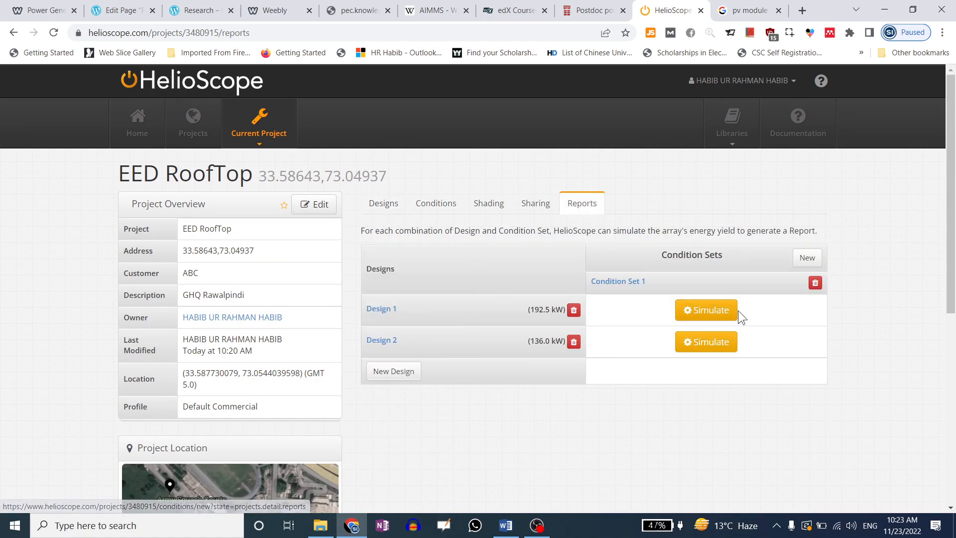
click(707, 344)
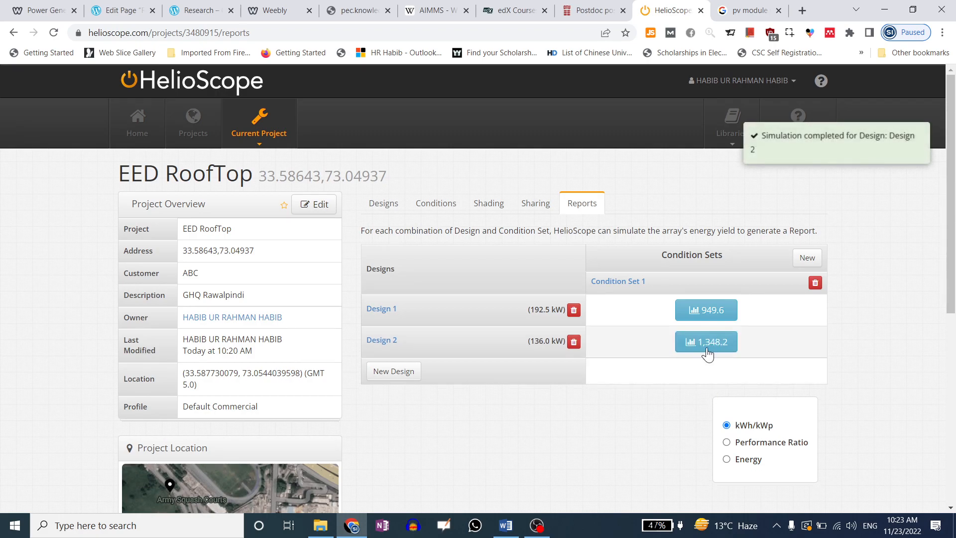
click(727, 442)
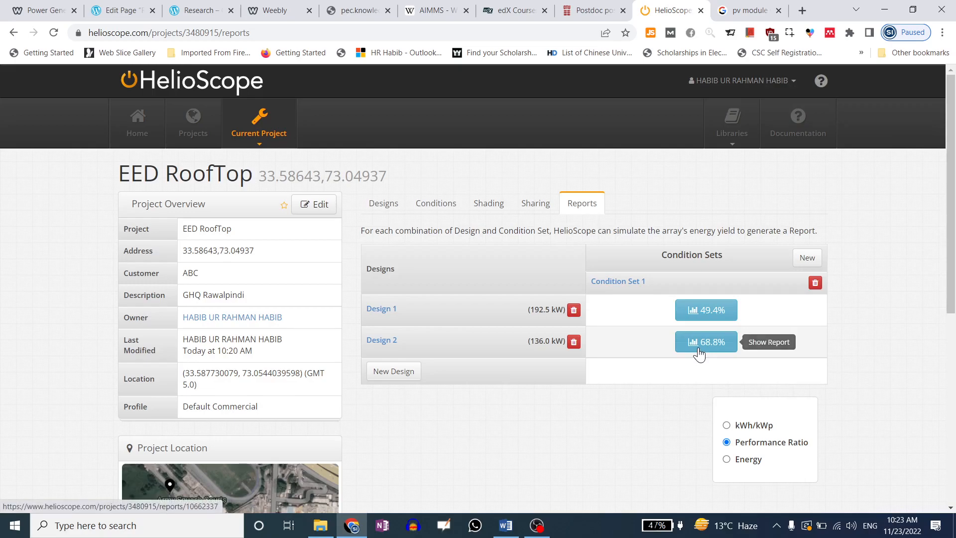
click(384, 204)
click(793, 328)
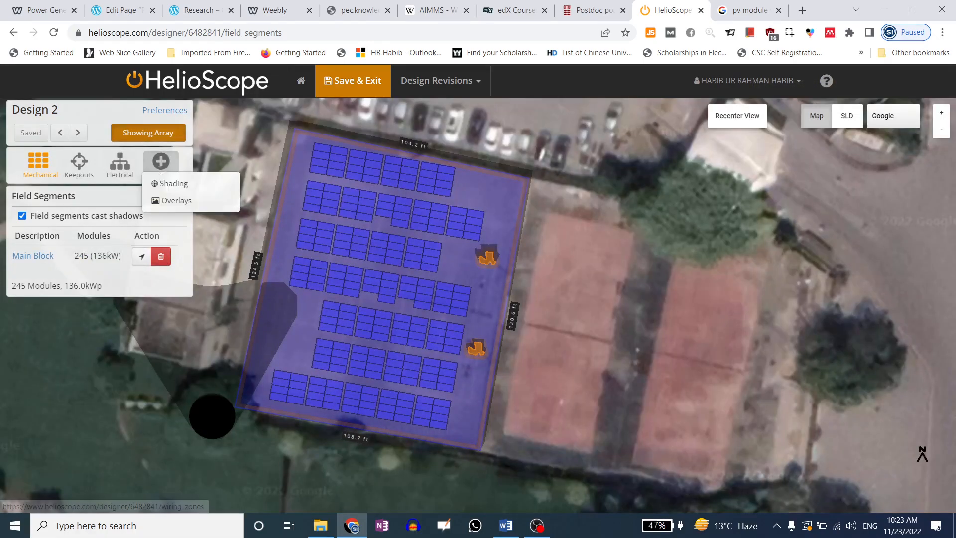
Recalculate shading, remove the 44 most shaded modules to leave 111.6 kWp, and save Design 2
click(166, 185)
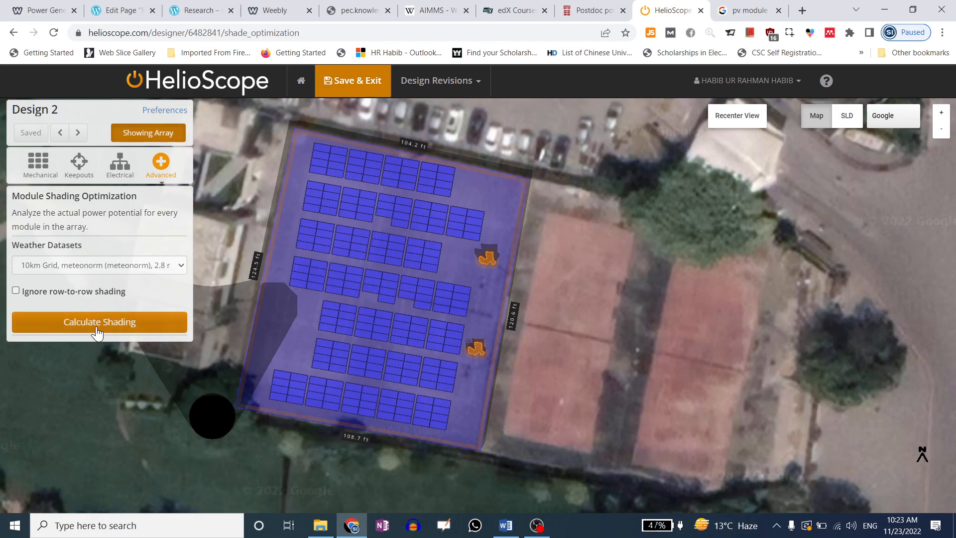
click(93, 322)
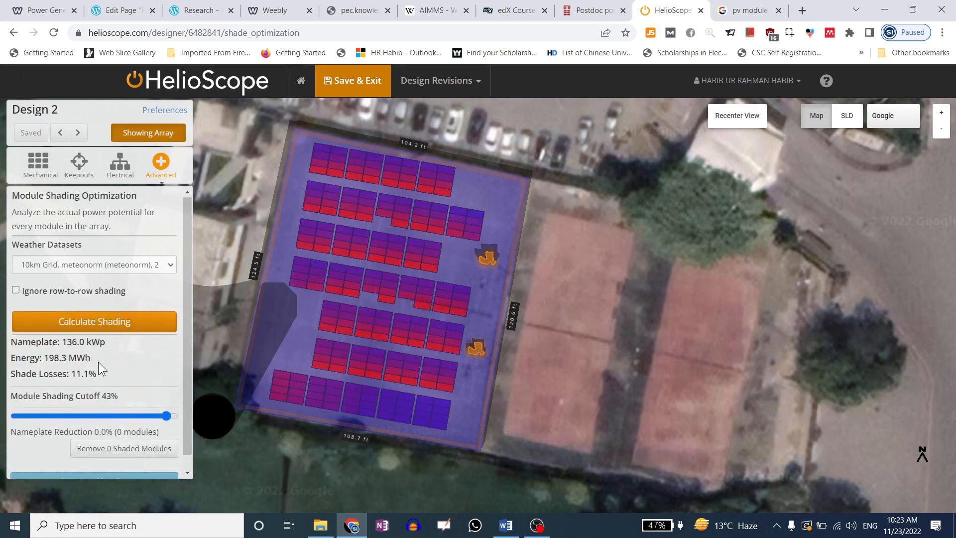
scroll(98, 363, down, 1)
mouse_move(167, 400)
mouse_down()
mouse_move(83, 400)
mouse_move(155, 401)
mouse_move(138, 401)
mouse_up()
click(118, 437)
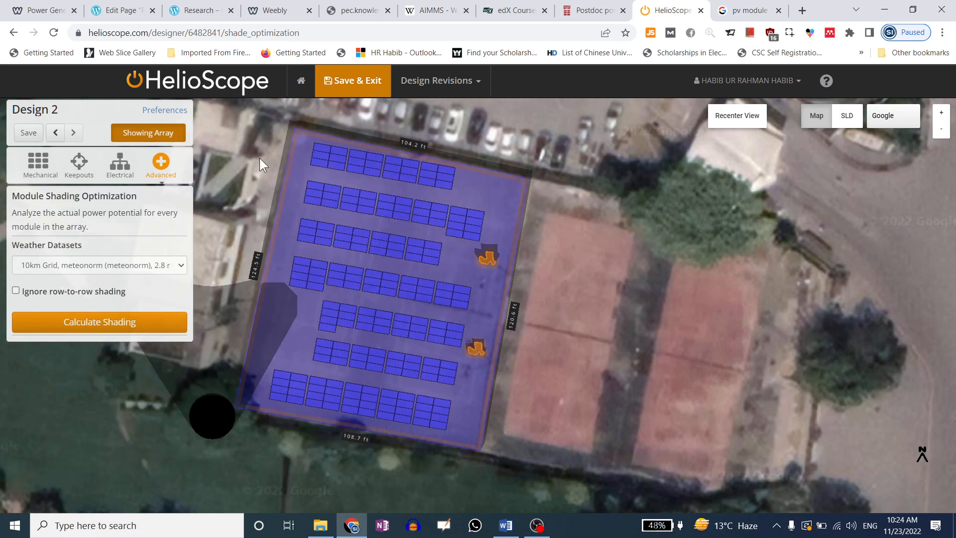
click(369, 82)
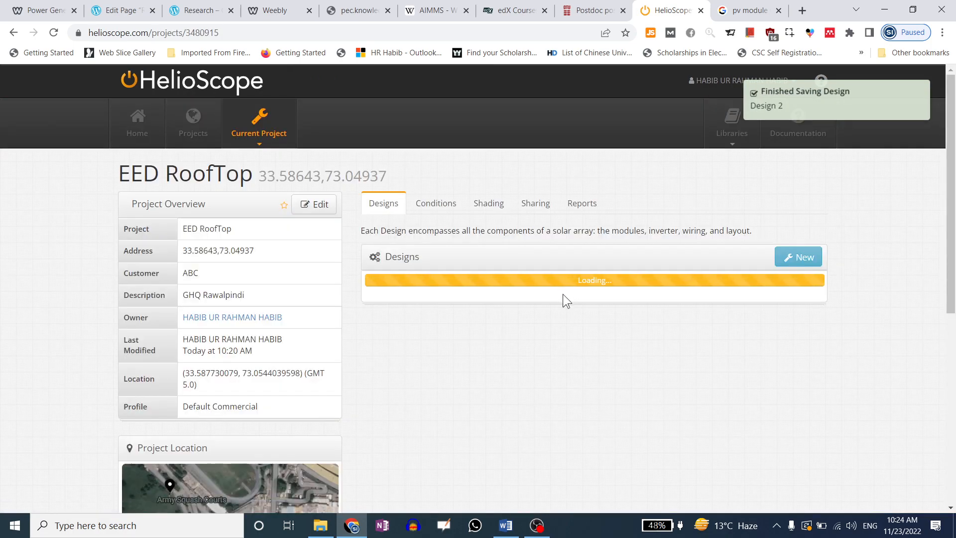
Create a condition set and simulate, showing Design 2 at 76.7% performance ratio versus Design 1's 49.4%
click(573, 203)
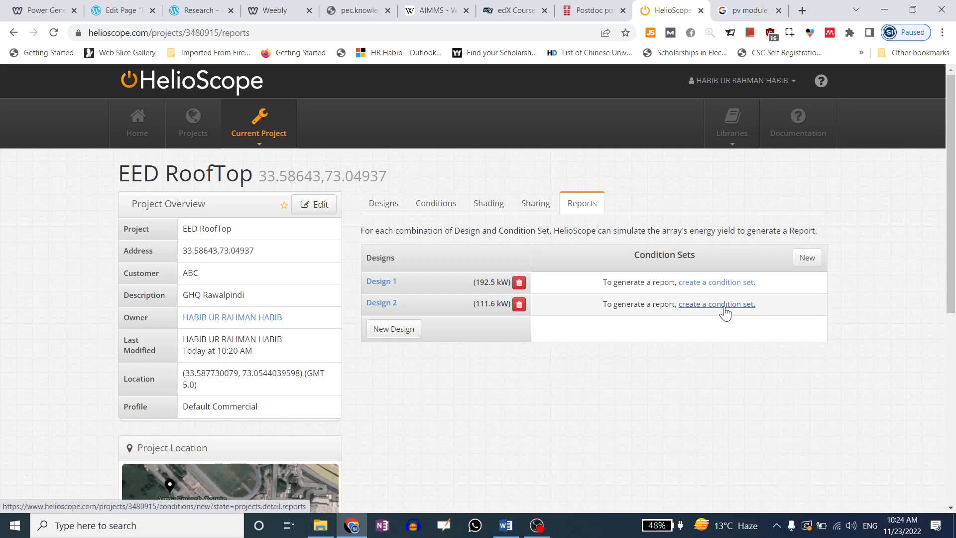
click(722, 305)
click(691, 341)
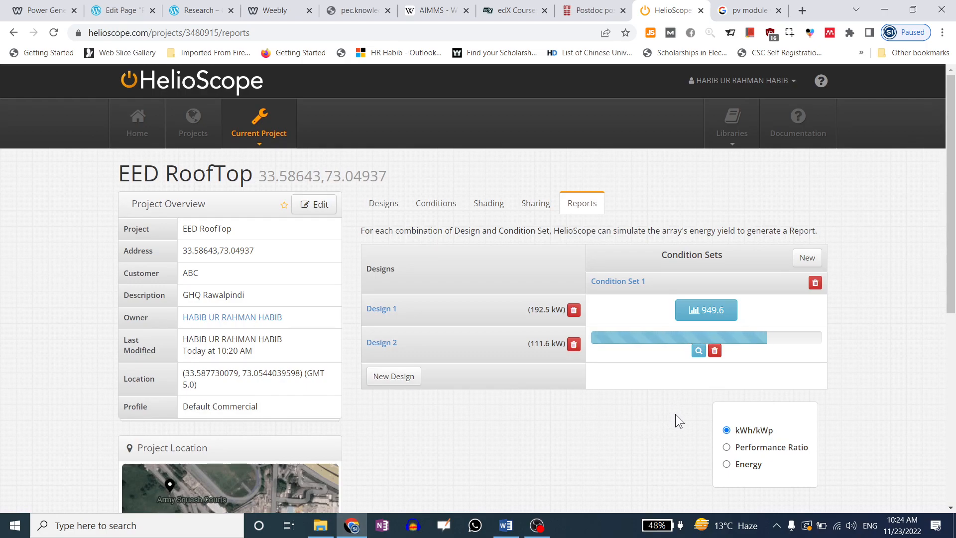
click(728, 442)
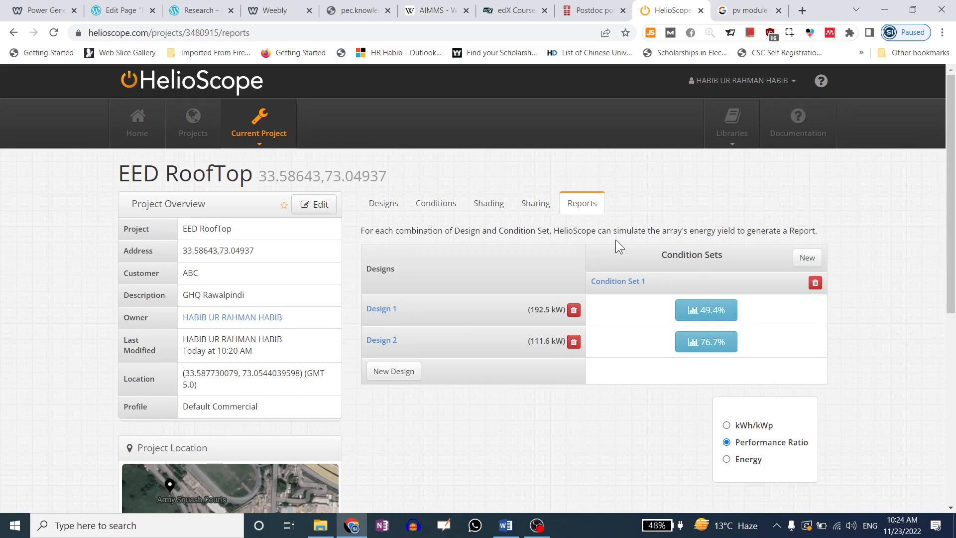
click(728, 460)
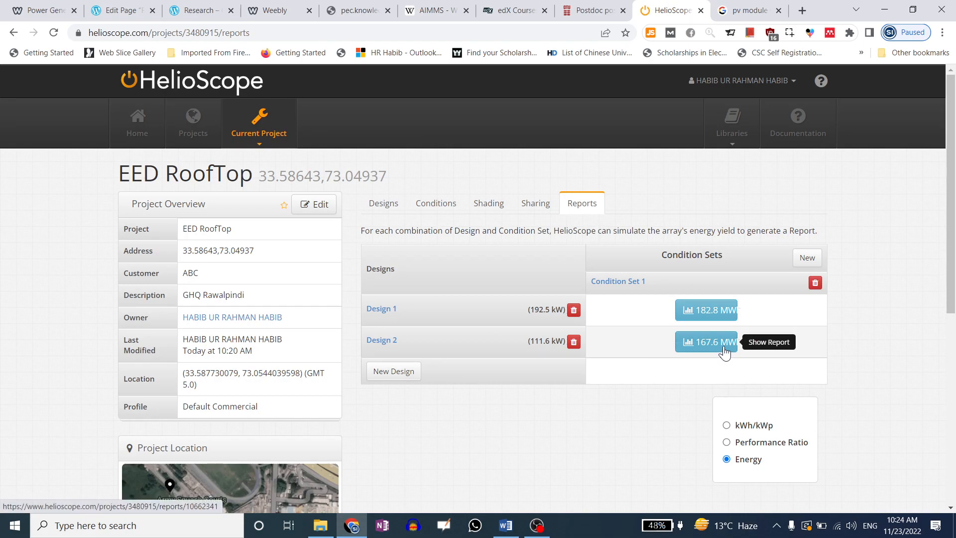
click(728, 443)
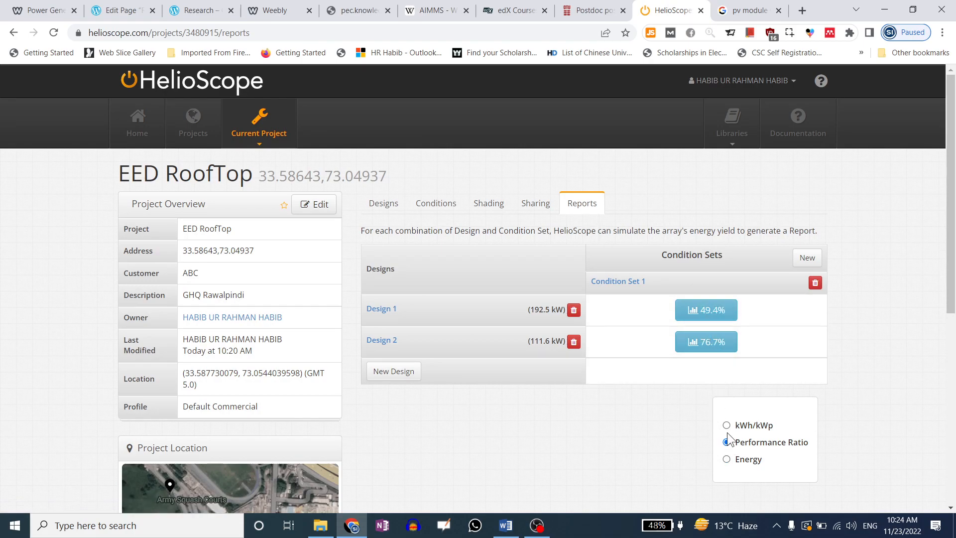
Open Design 2's production report: 167.6 MWh annual, 1,502.3 kWh/kWp, 6.0% shading loss
click(708, 344)
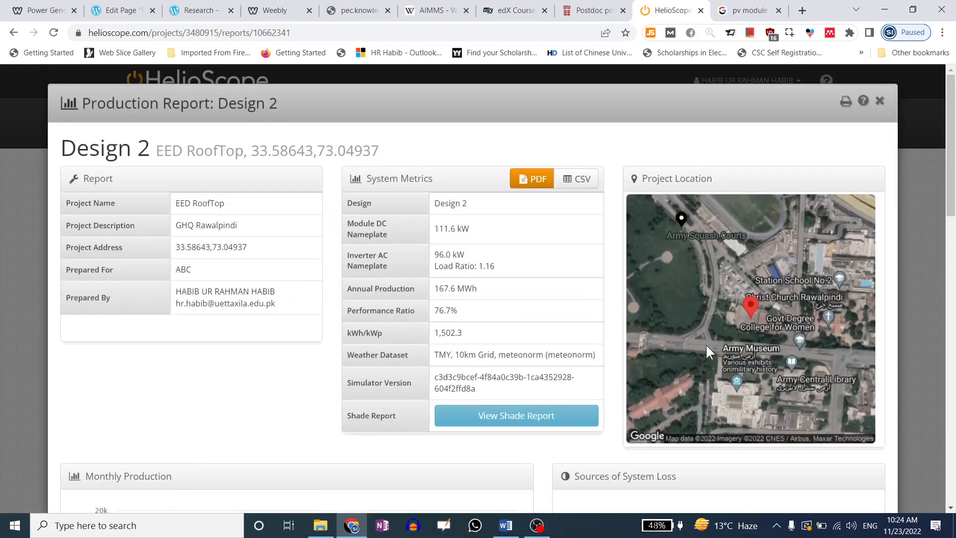
scroll(284, 220, down, 1)
scroll(250, 182, up, 1)
drag(181, 290, 177, 270)
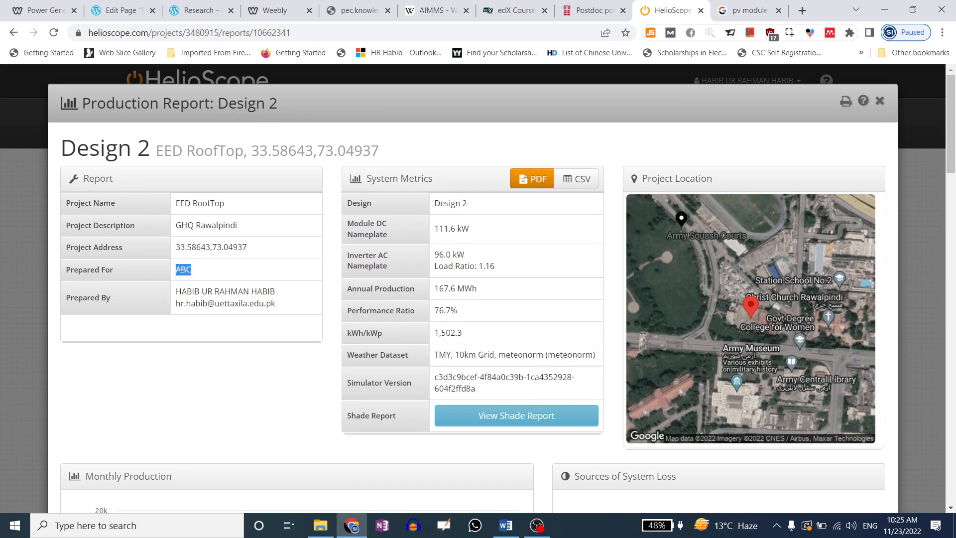
scroll(419, 262, down, 1)
Open Design 2's shade report and scroll through it
scroll(482, 367, down, 2)
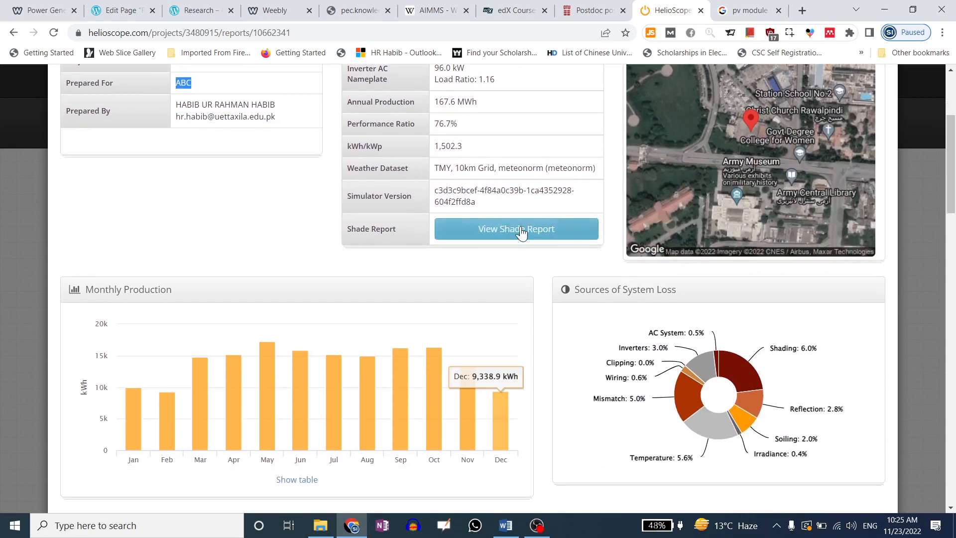
click(522, 233)
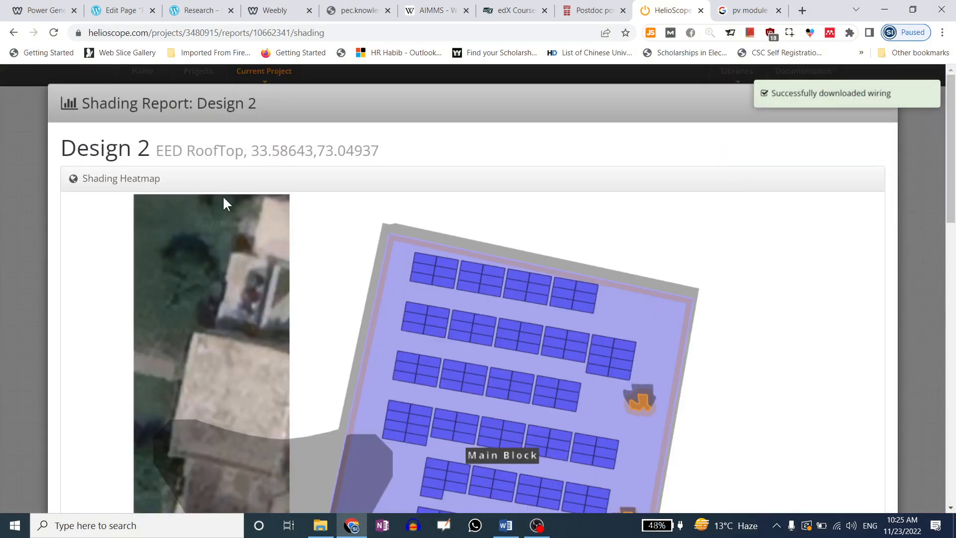
scroll(534, 275, down, 1)
scroll(533, 273, down, 6)
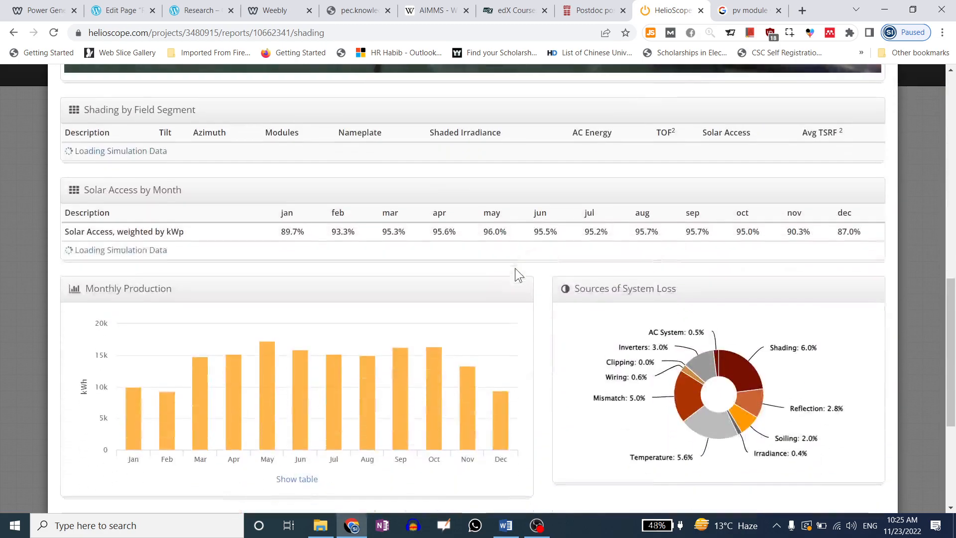
scroll(516, 273, up, 7)
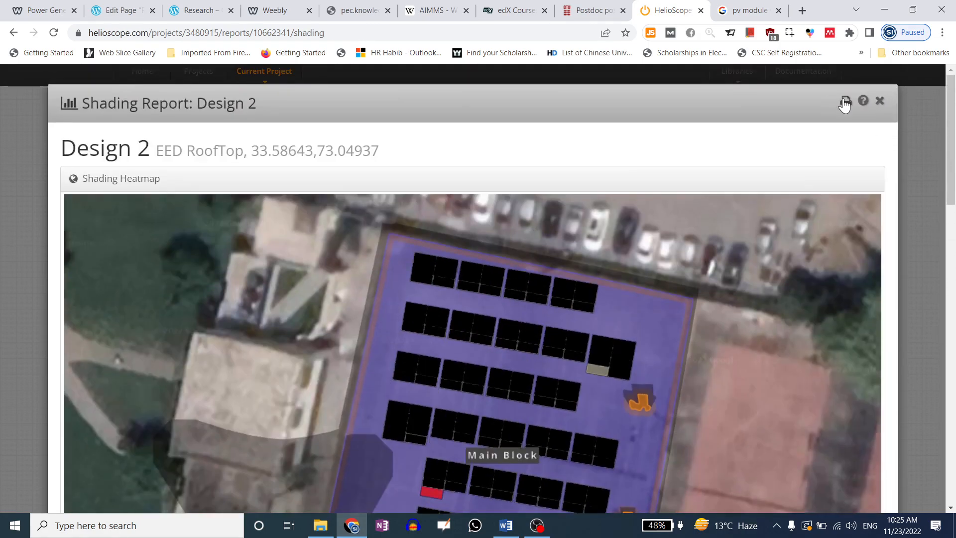
Save the shade report as helioscope_shading_10662341_summary.pdf on the Desktop and open it
click(846, 102)
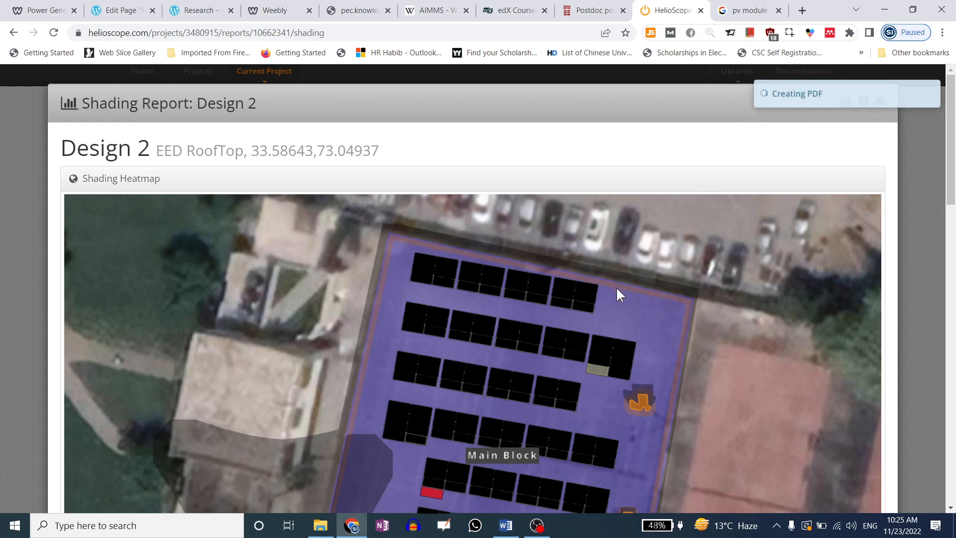
click(573, 245)
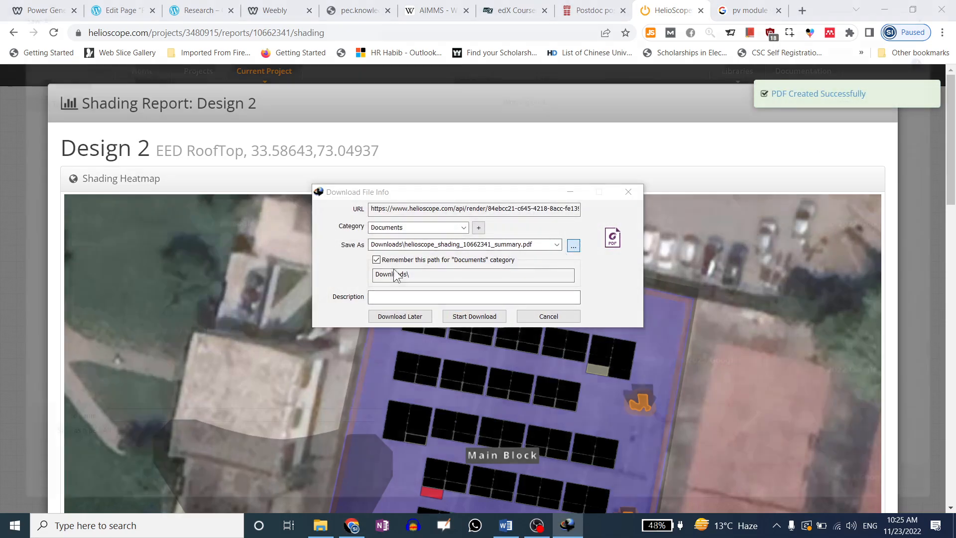
click(50, 96)
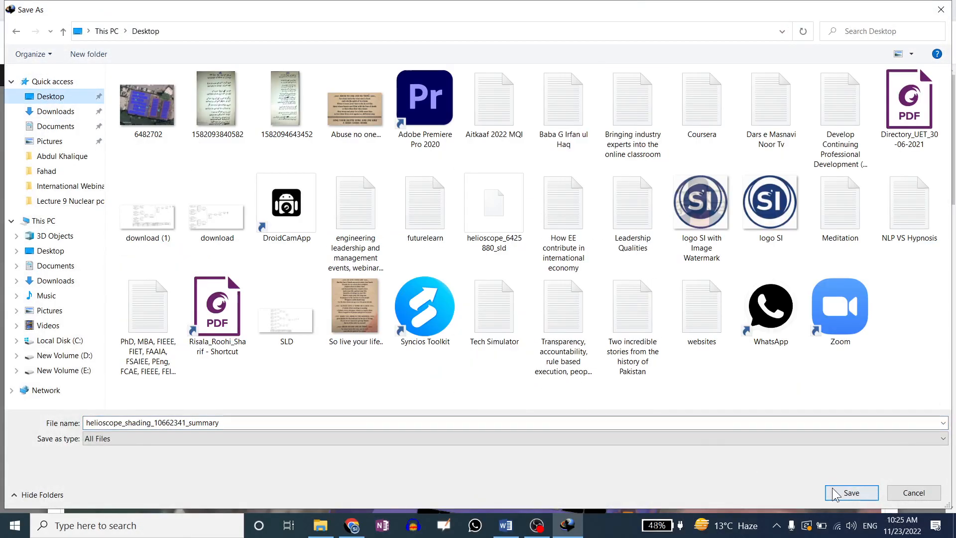
click(851, 492)
click(466, 317)
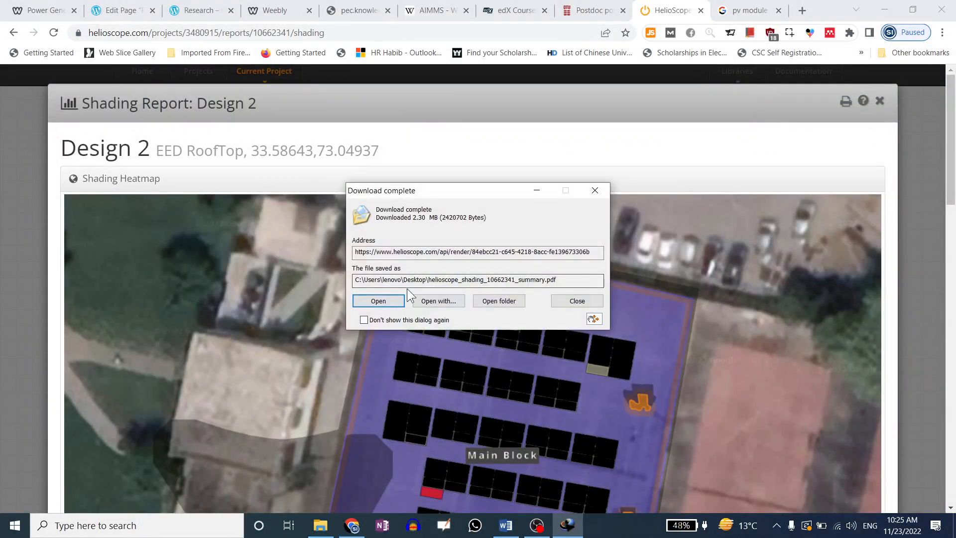
click(393, 298)
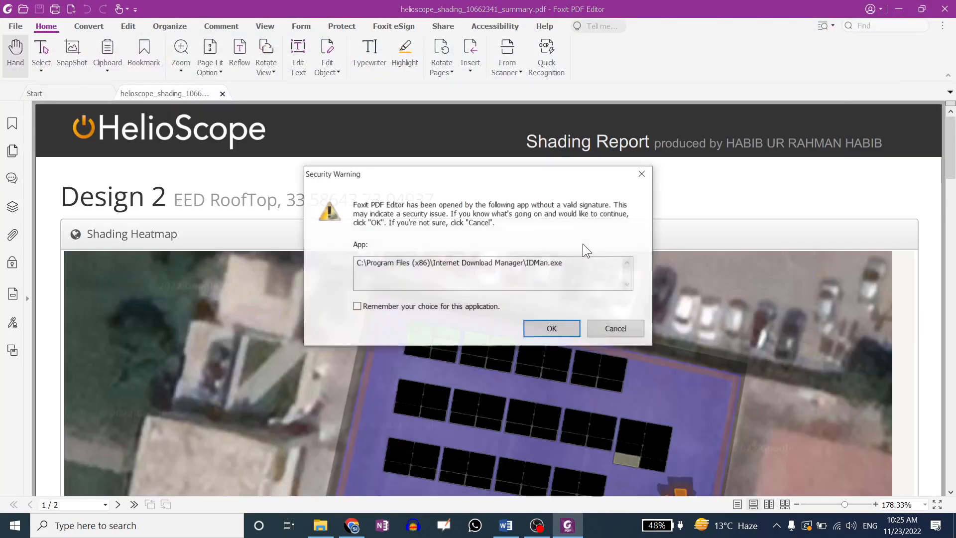
Open the PDF despite the security warning and review the Shading by Field Segment table
click(575, 328)
scroll(677, 235, down, 2)
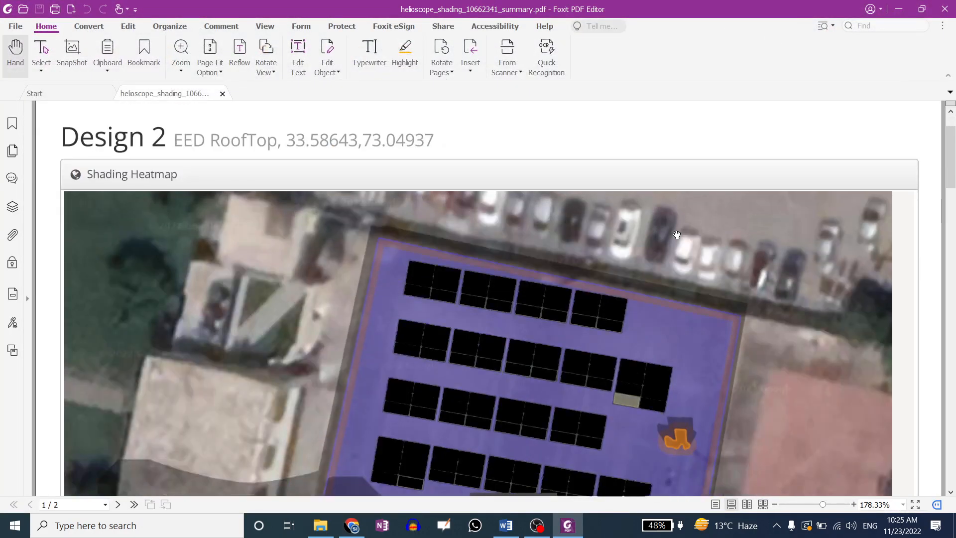
scroll(521, 295, down, 20)
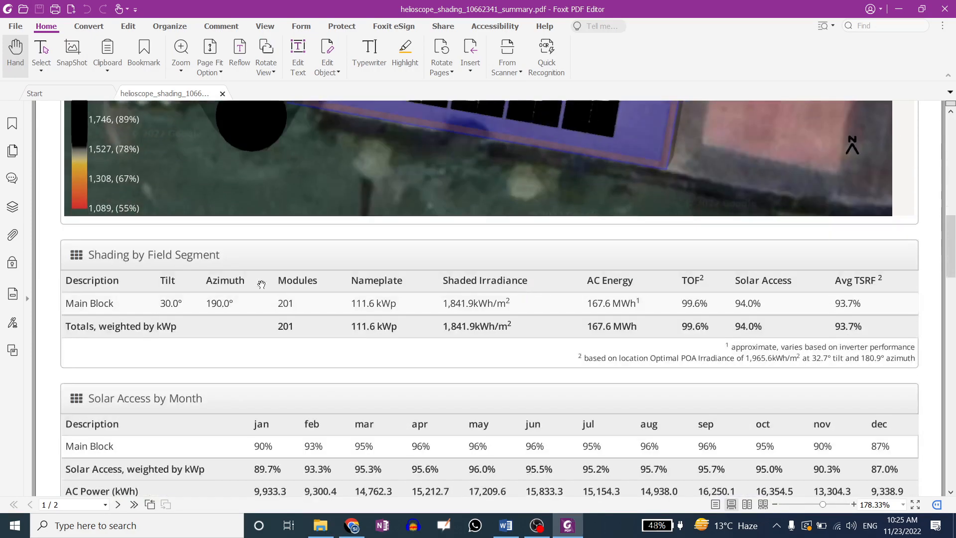
scroll(205, 265, down, 2)
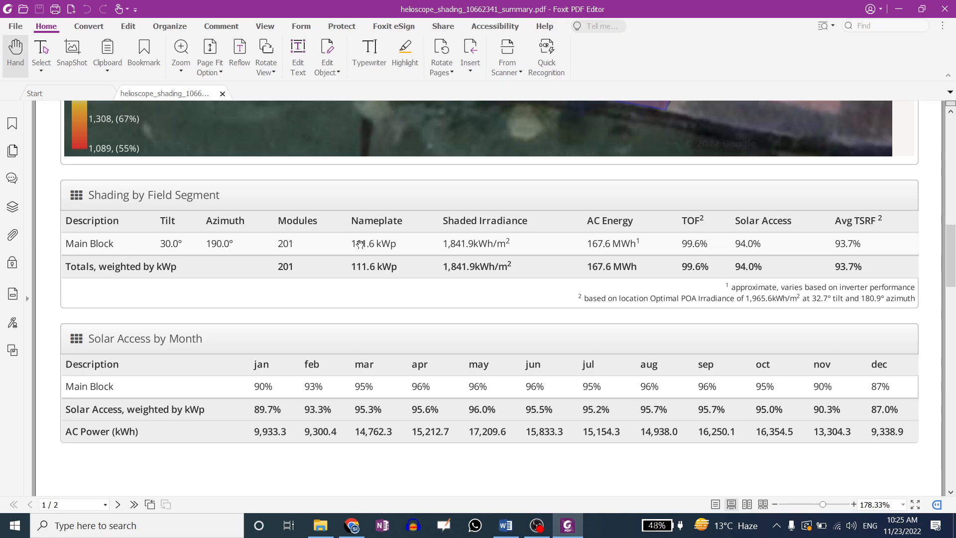
drag(447, 243, 590, 246)
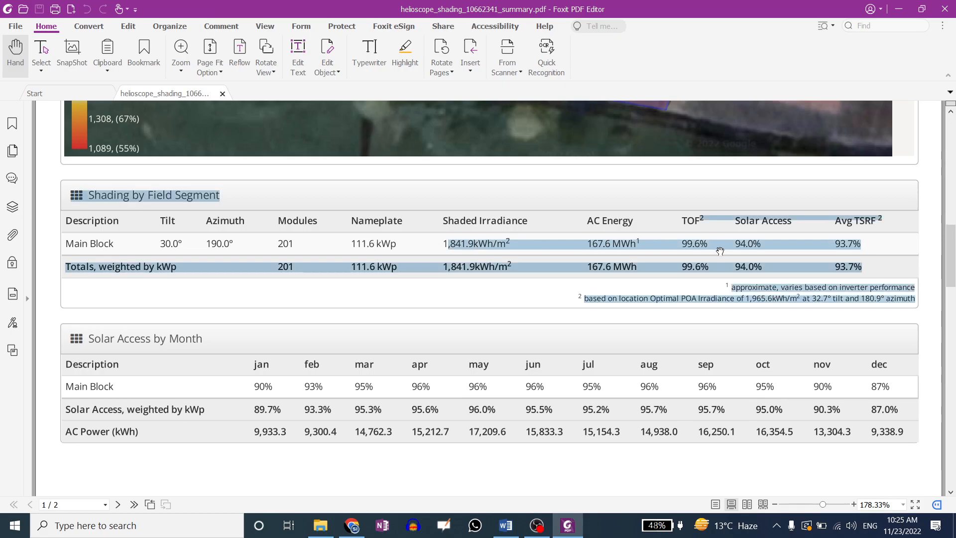
click(792, 245)
scroll(795, 265, down, 5)
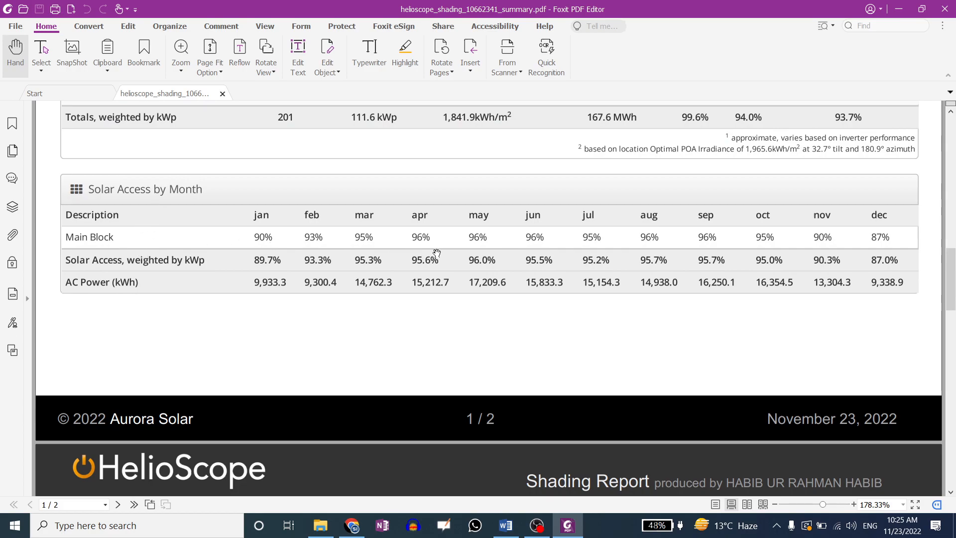
scroll(513, 285, down, 12)
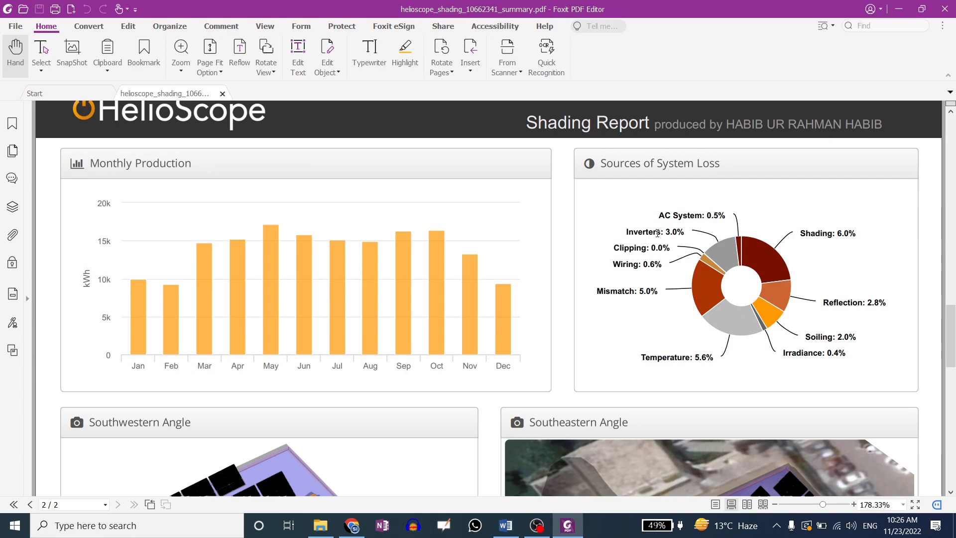
Inspect the system loss labels in the PDF, such as Soiling: 2.0%
drag(655, 264, 662, 265)
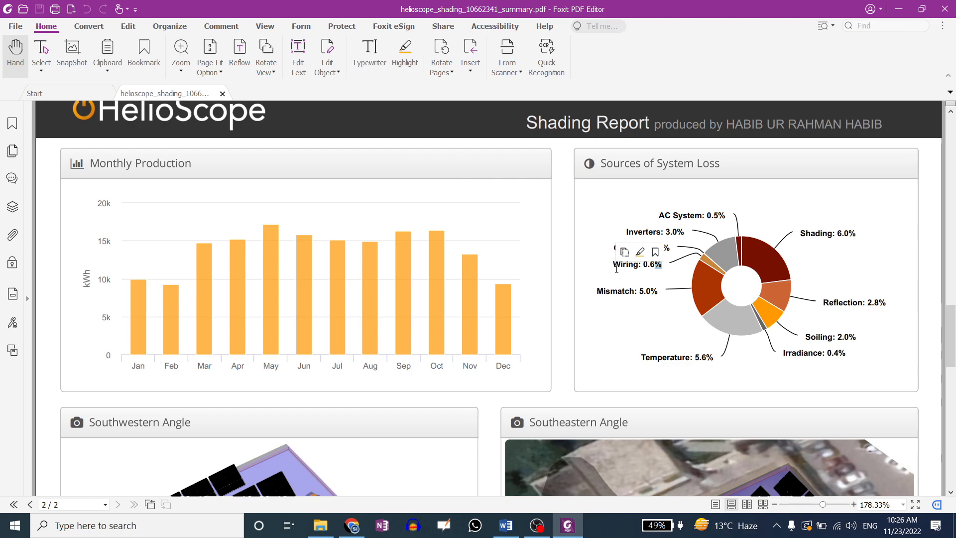
drag(796, 353, 855, 338)
click(812, 340)
click(841, 334)
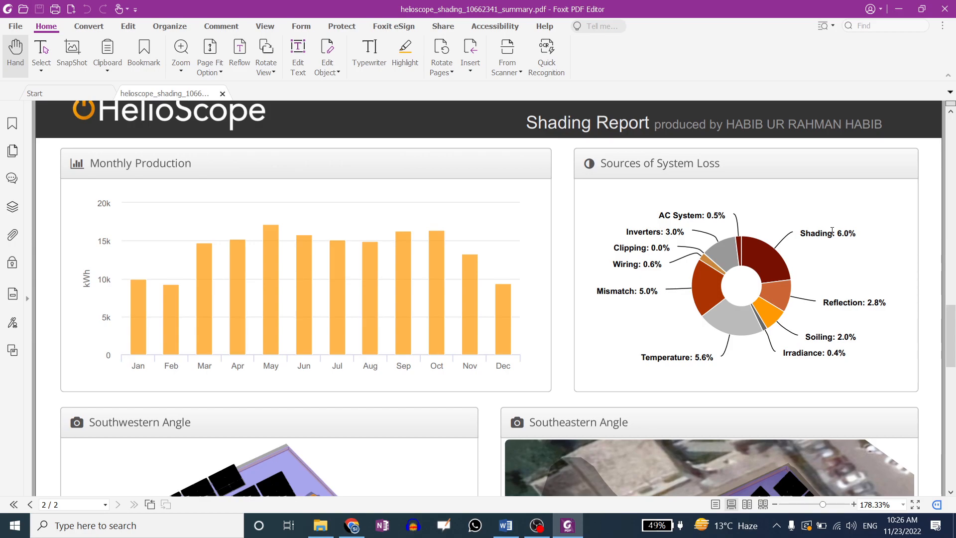
scroll(832, 231, down, 10)
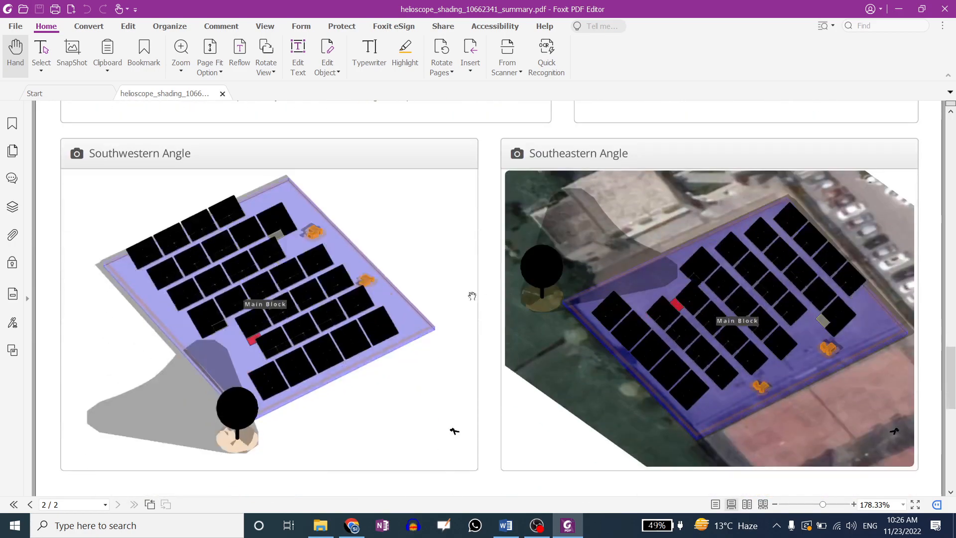
scroll(185, 337, up, 3)
scroll(728, 328, down, 4)
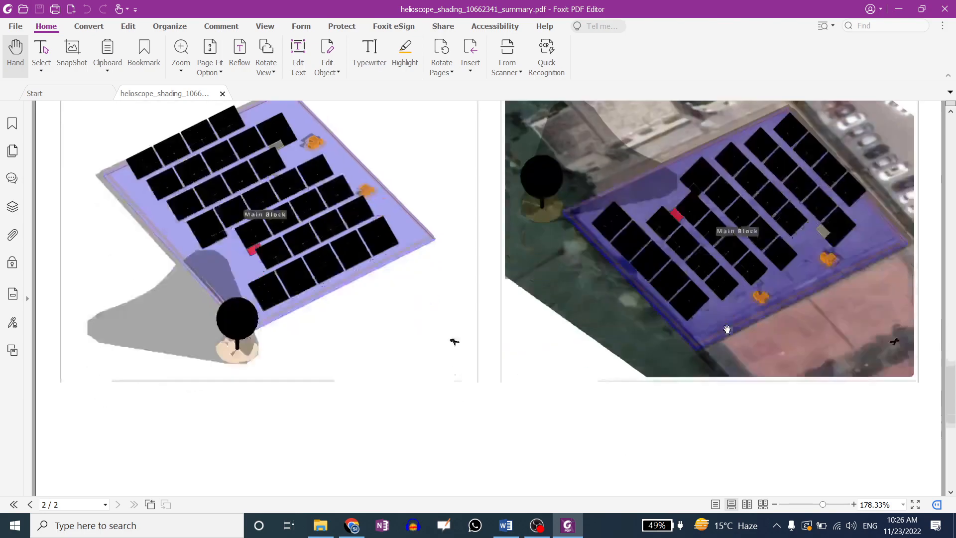
scroll(626, 324, up, 8)
scroll(619, 327, down, 10)
scroll(614, 309, up, 7)
Minimize Foxit PDF Editor to get back to the HelioScope shading report
click(899, 9)
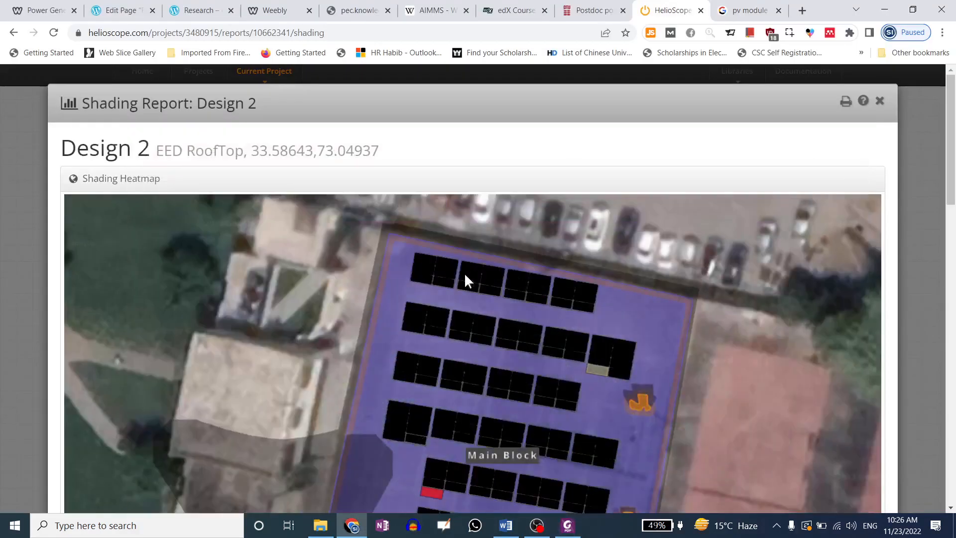
scroll(449, 264, down, 10)
scroll(280, 278, down, 5)
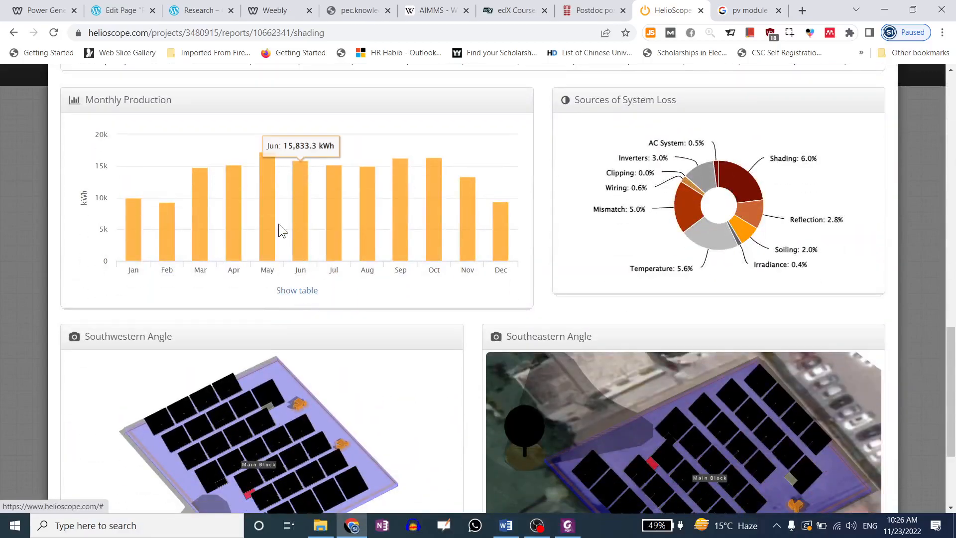
scroll(349, 249, up, 1)
scroll(352, 252, up, 3)
scroll(321, 287, down, 4)
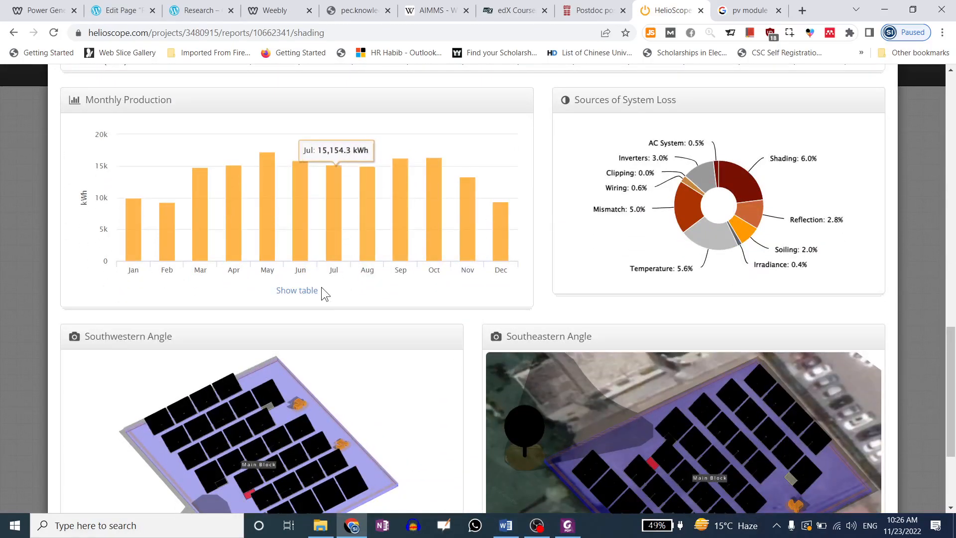
click(555, 519)
scroll(384, 313, up, 10)
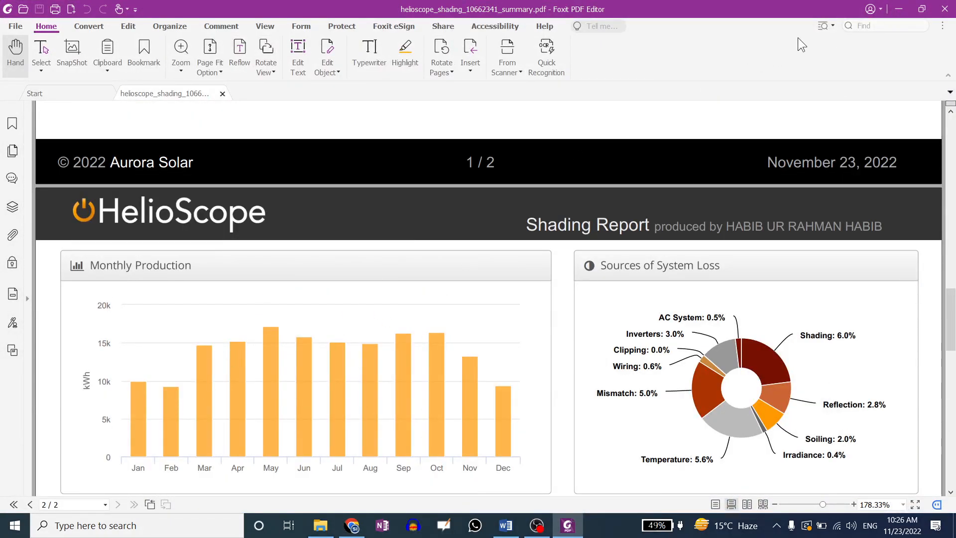
click(896, 11)
Show the monthly data table under the shading chart
click(310, 297)
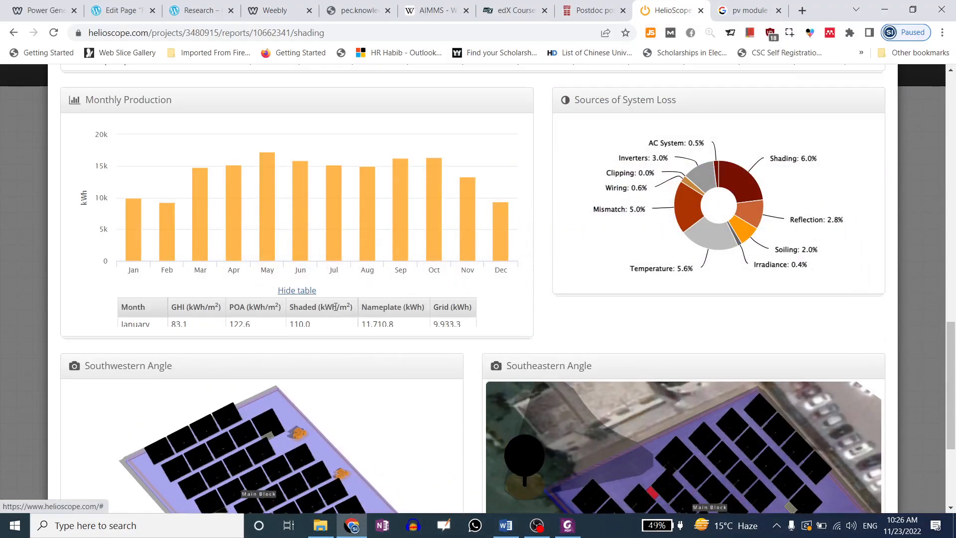
scroll(469, 292, down, 5)
scroll(547, 272, up, 6)
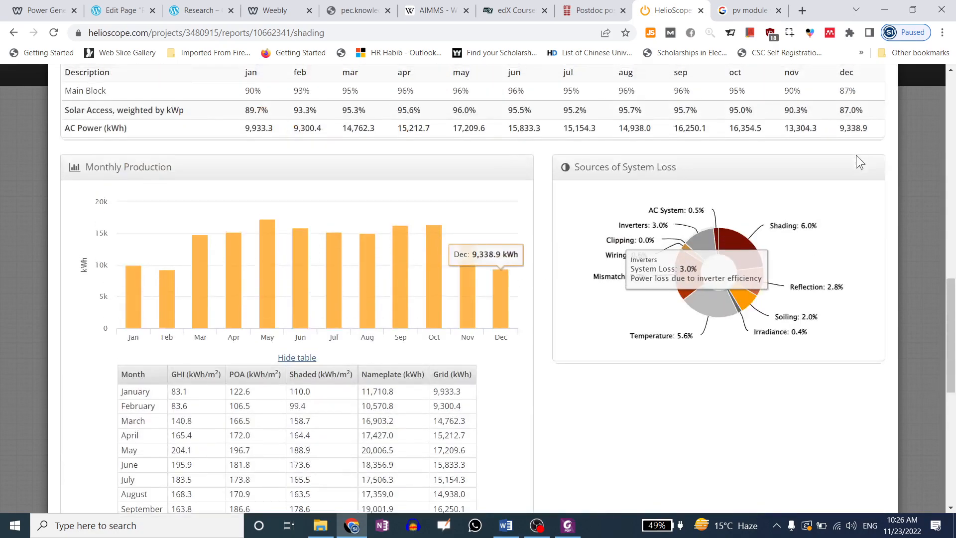
scroll(852, 158, up, 15)
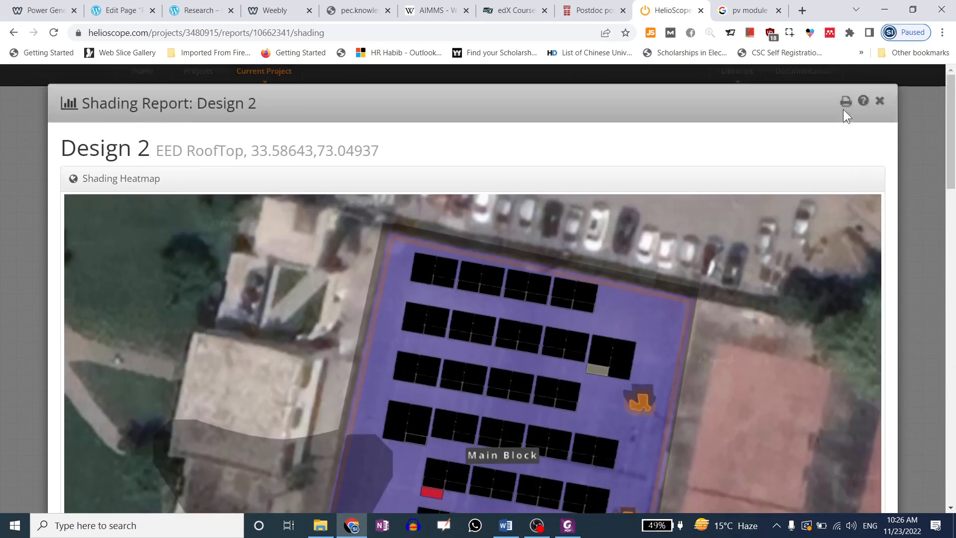
Generate and download another shading report PDF, then close the report
click(845, 102)
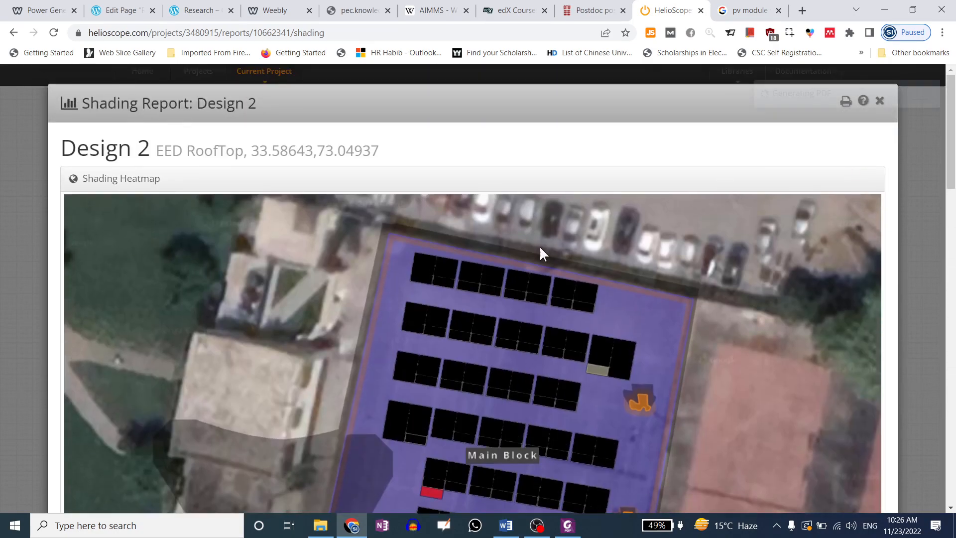
scroll(564, 238, down, 15)
scroll(272, 280, down, 3)
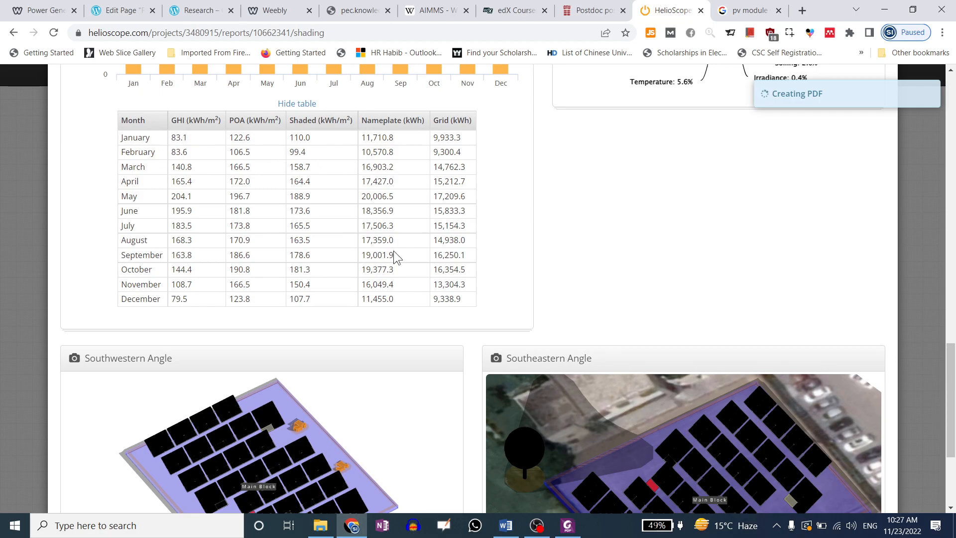
scroll(411, 251, down, 1)
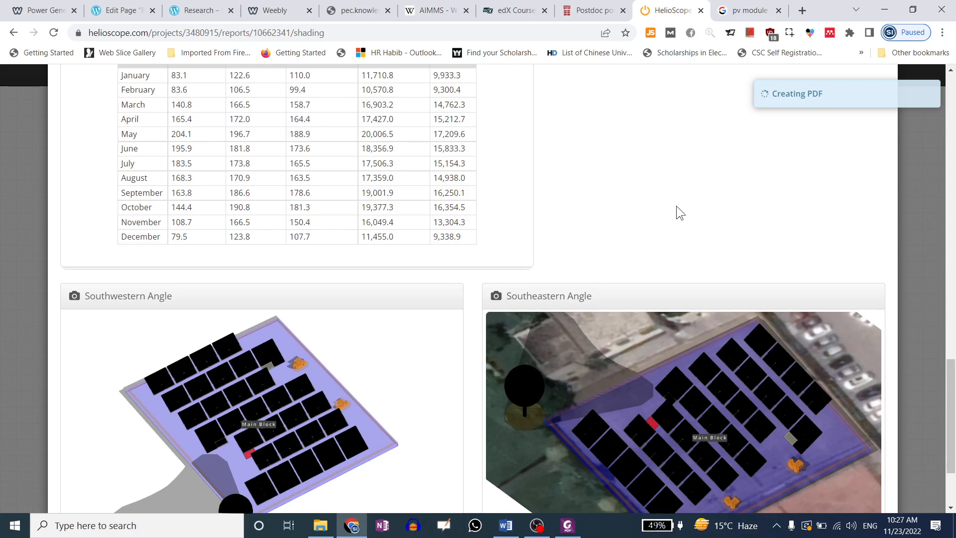
scroll(660, 240, up, 15)
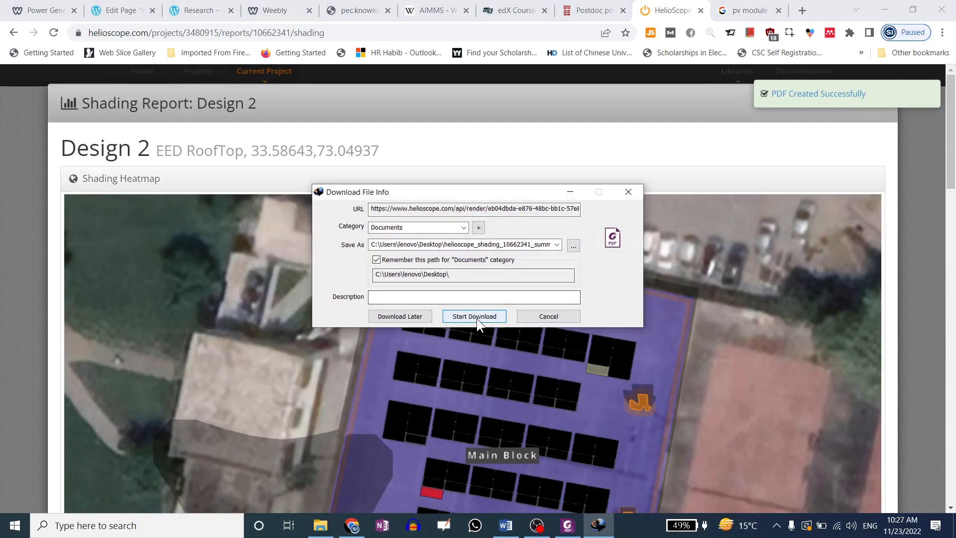
click(476, 318)
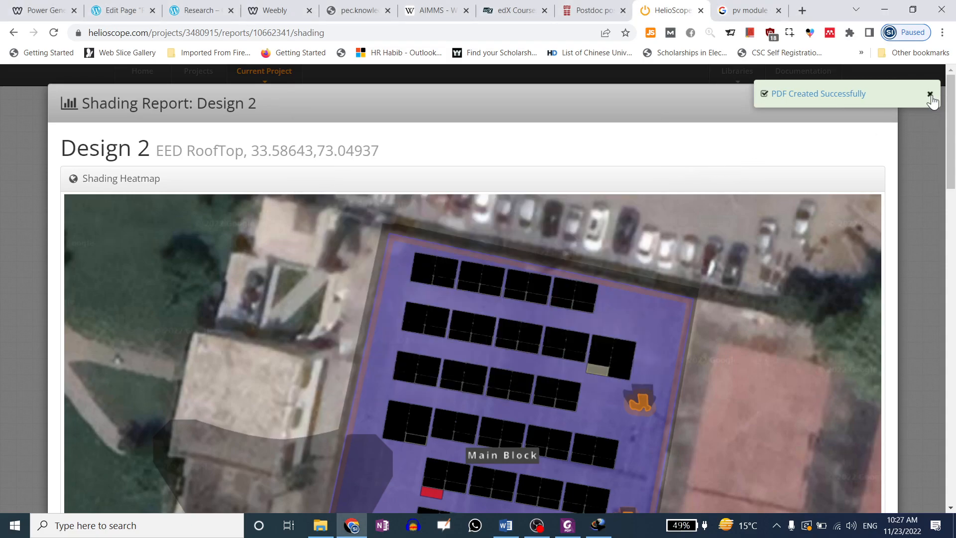
click(930, 94)
click(886, 102)
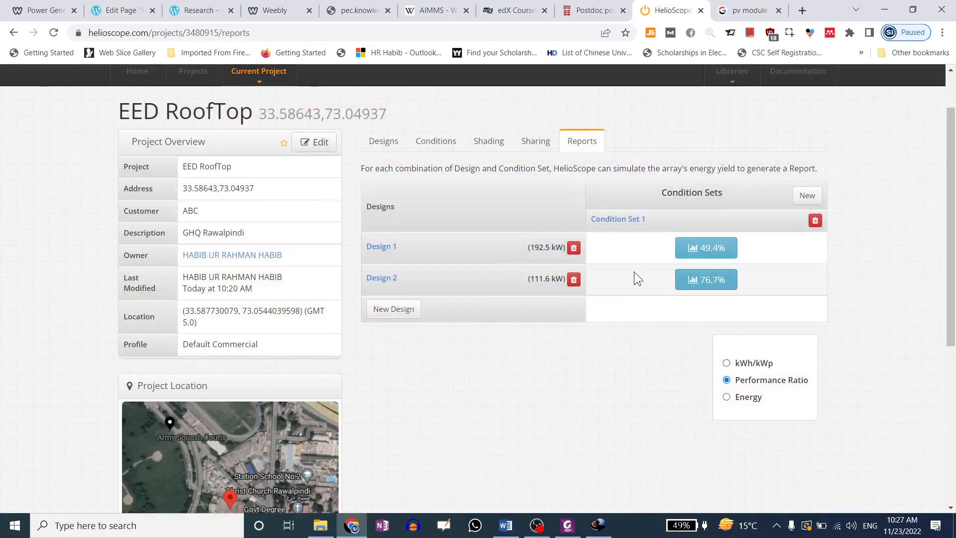
Open the Design 2 production report and briefly view the downloaded shading report PDF
click(697, 288)
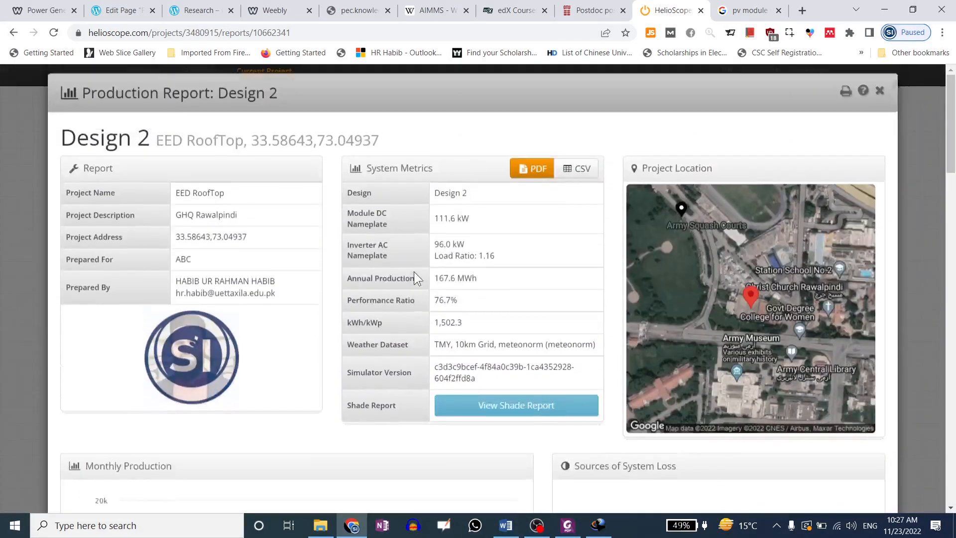
scroll(438, 278, down, 5)
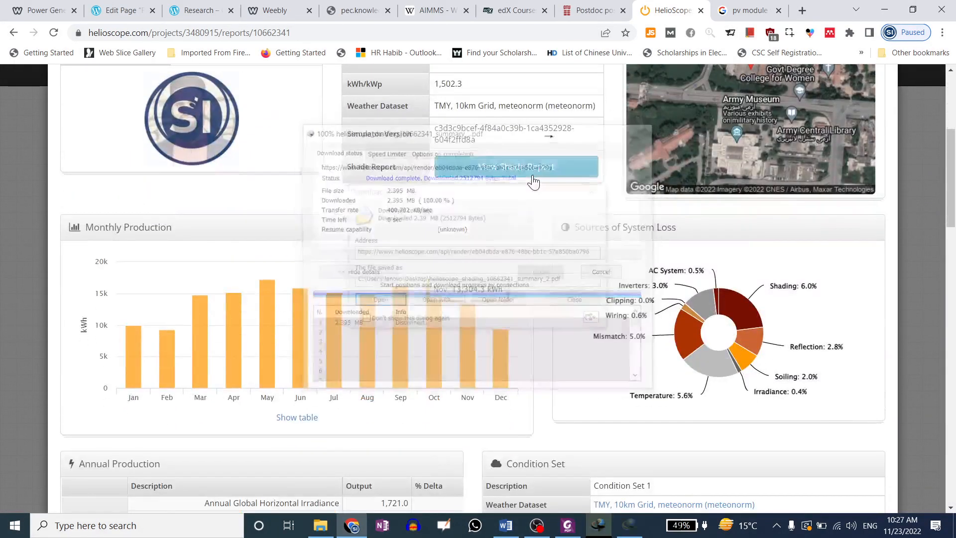
click(378, 302)
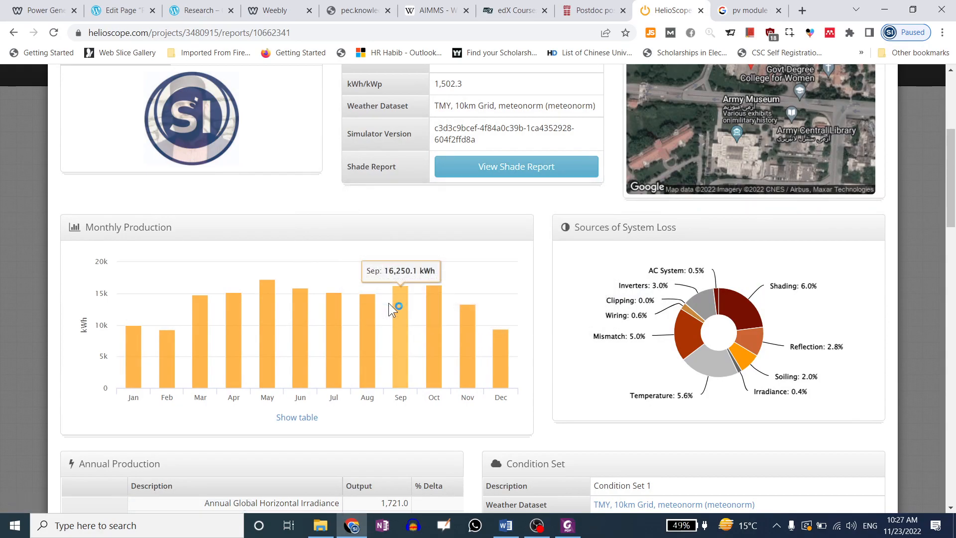
scroll(532, 296, down, 20)
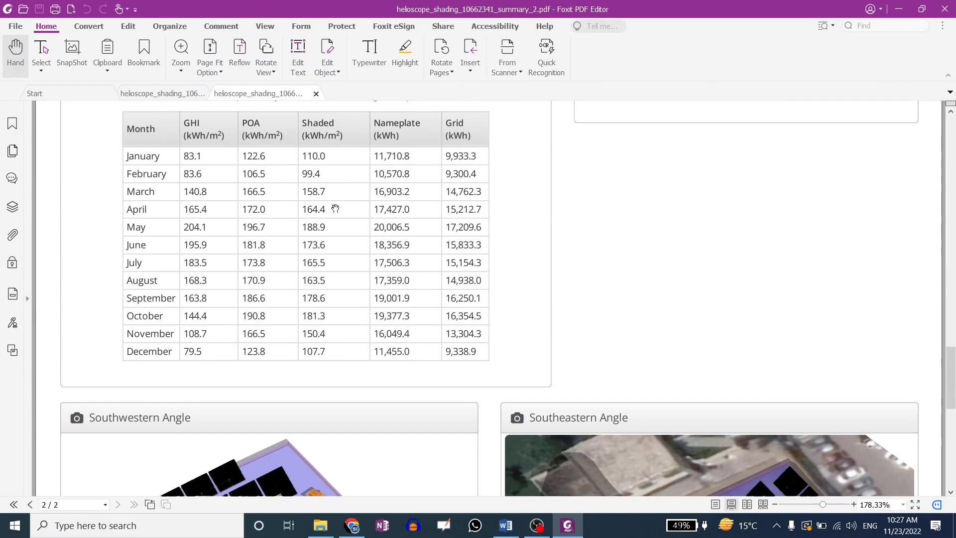
scroll(310, 241, down, 6)
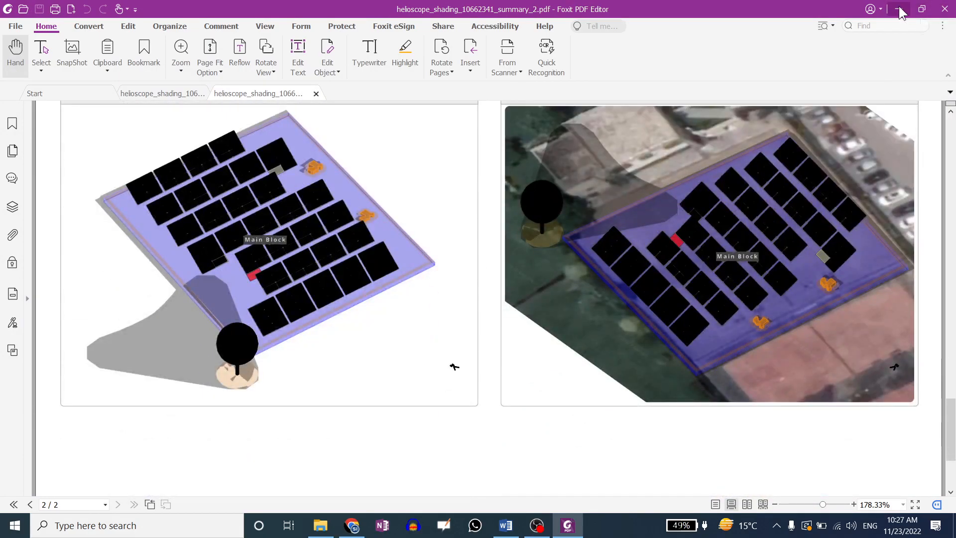
click(945, 9)
Show the monthly production table in the Design 2 report
scroll(496, 202, up, 1)
scroll(496, 202, up, 2)
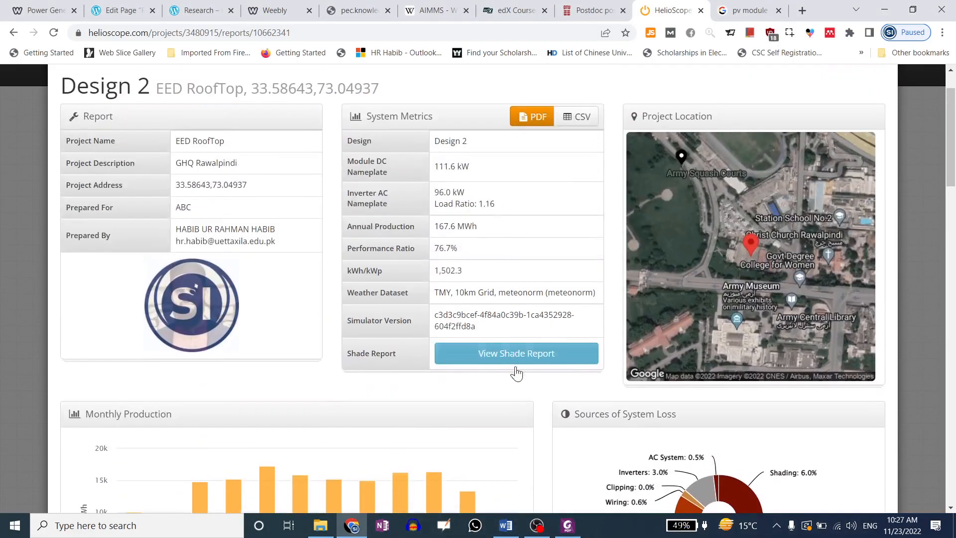
scroll(451, 249, down, 2)
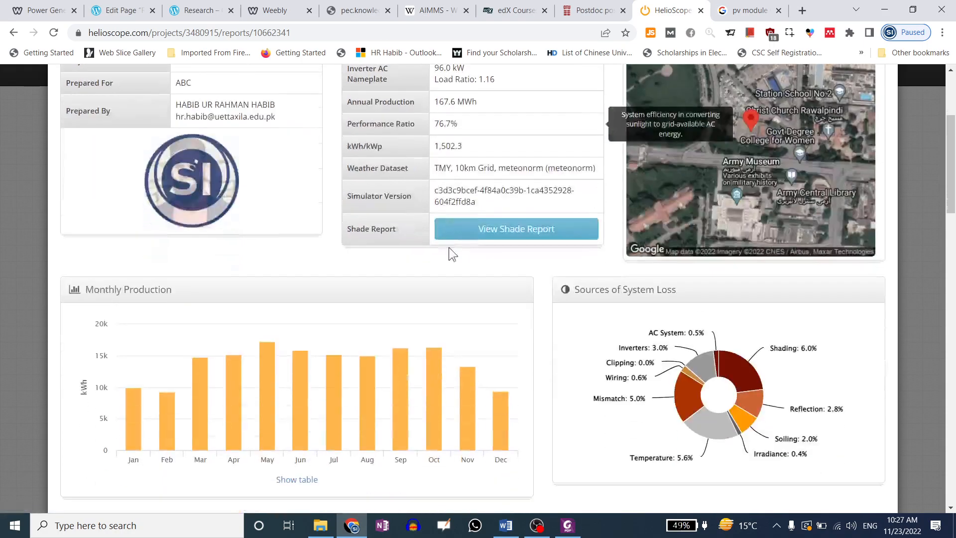
scroll(478, 284, down, 4)
scroll(492, 290, up, 1)
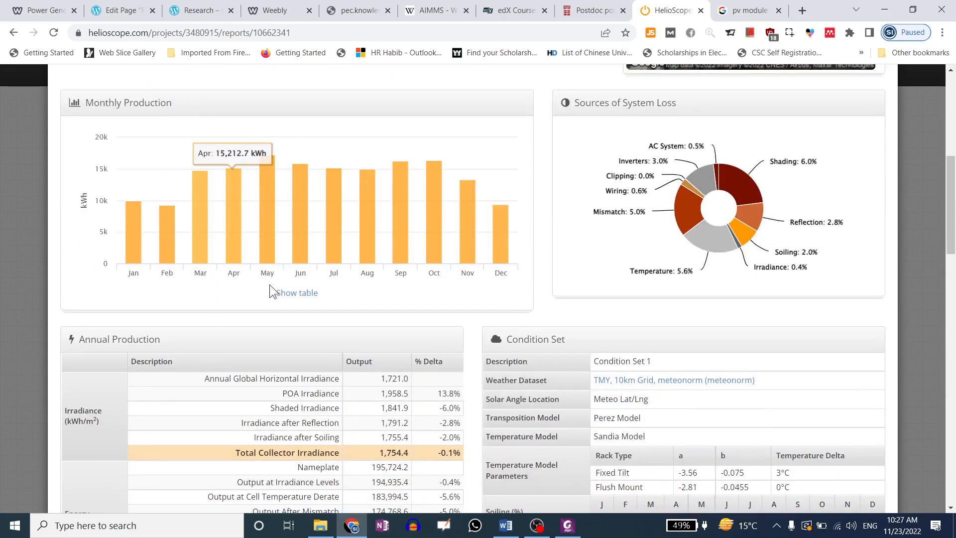
scroll(269, 284, up, 6)
scroll(373, 279, down, 8)
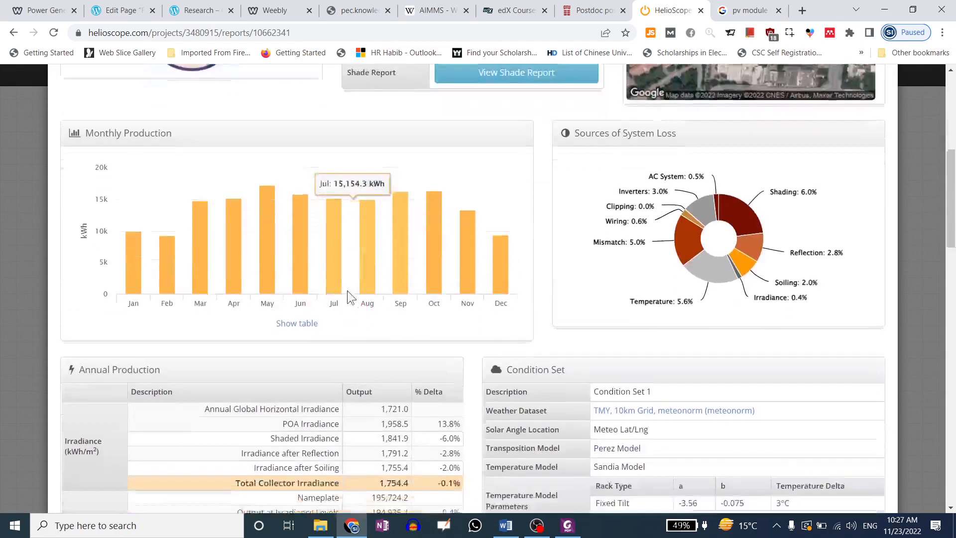
click(314, 229)
scroll(329, 234, down, 4)
scroll(321, 217, up, 4)
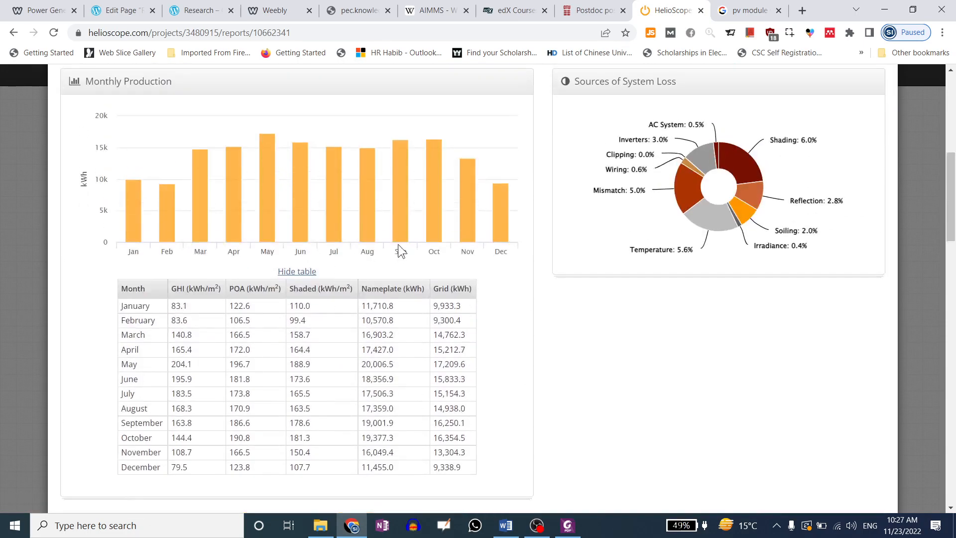
scroll(683, 269, down, 8)
scroll(685, 264, up, 8)
Review the report's losses, components (8 NITROX inverters, 201 Longi modules) and detailed layout
mouse_move(644, 210)
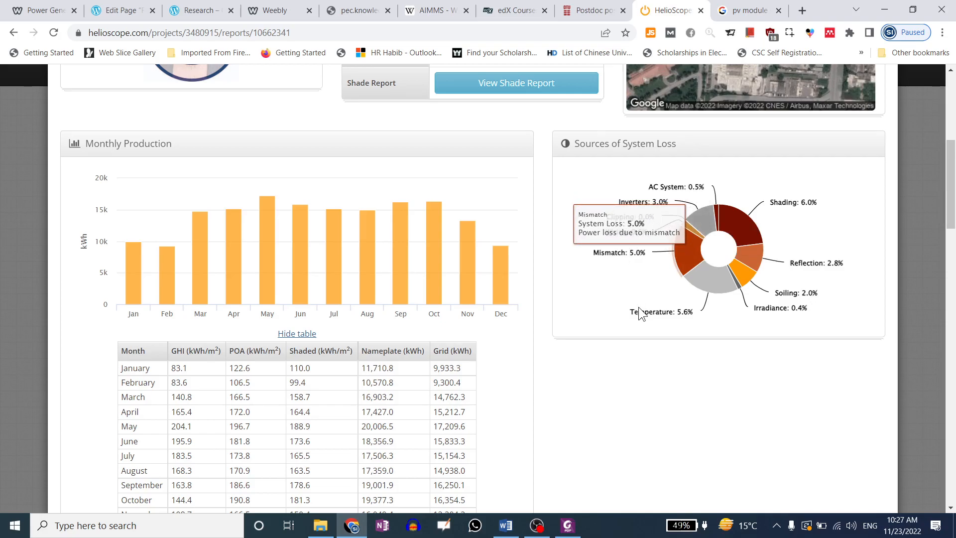
mouse_move(641, 320)
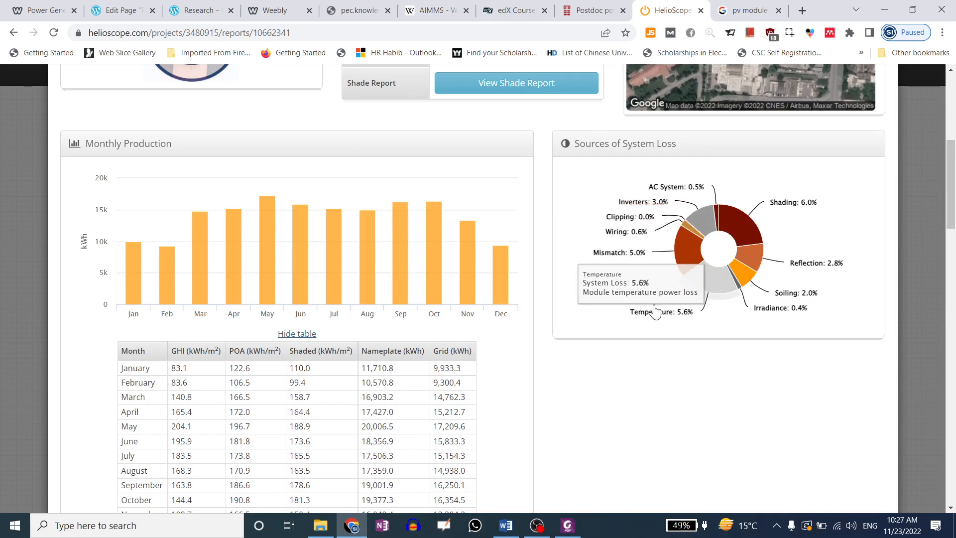
mouse_move(787, 211)
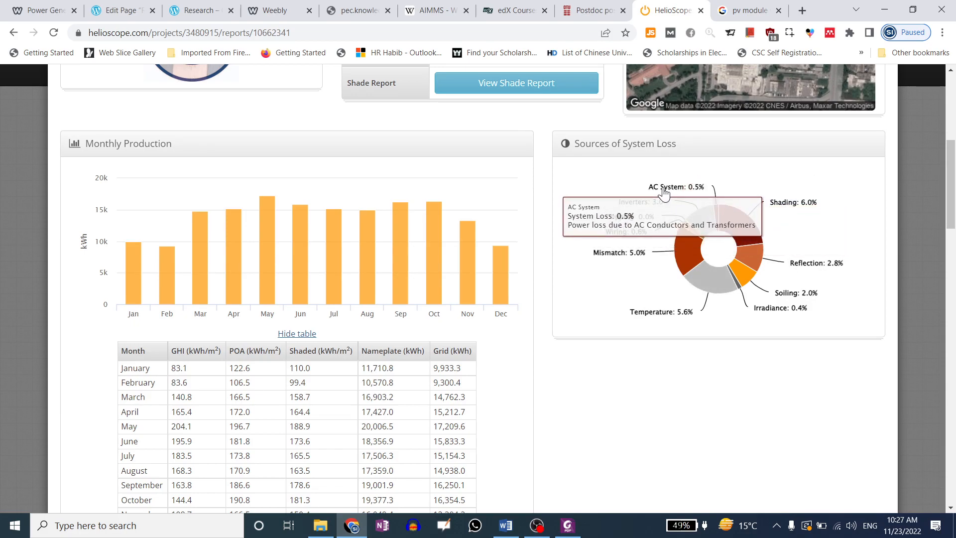
mouse_move(664, 192)
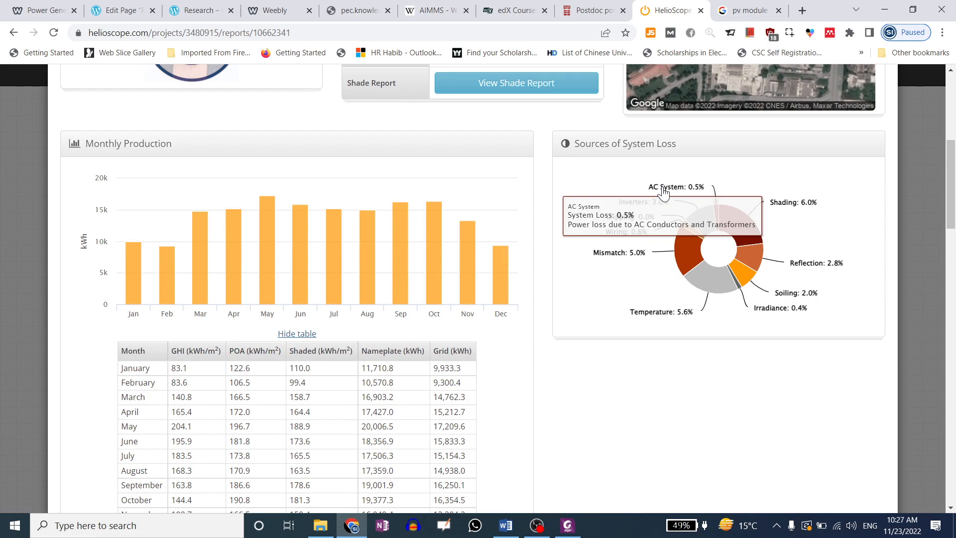
scroll(461, 314, down, 10)
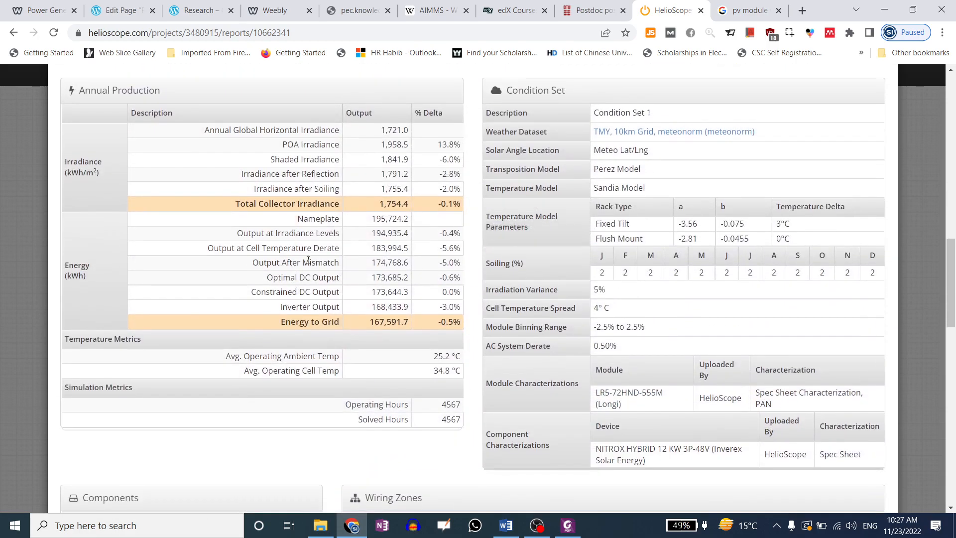
scroll(663, 252, down, 6)
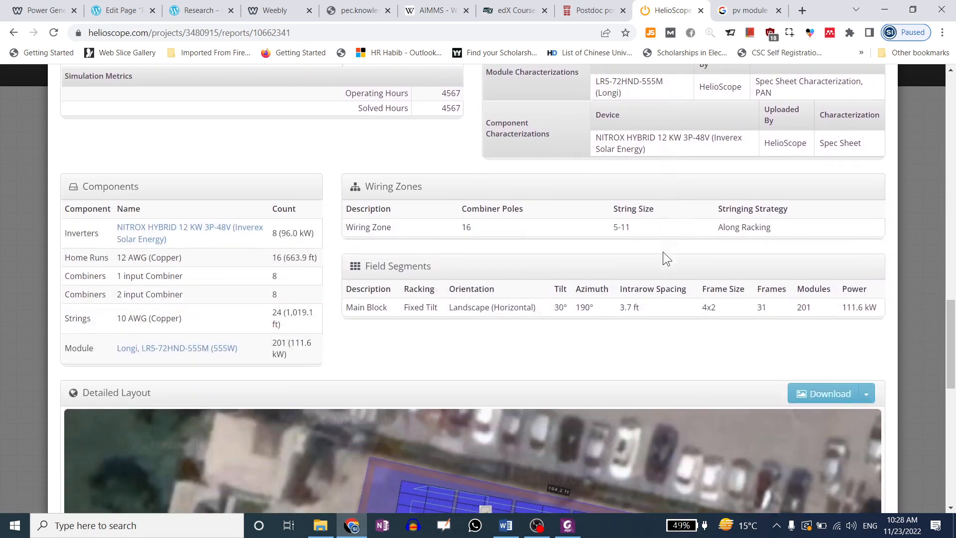
scroll(305, 234, down, 8)
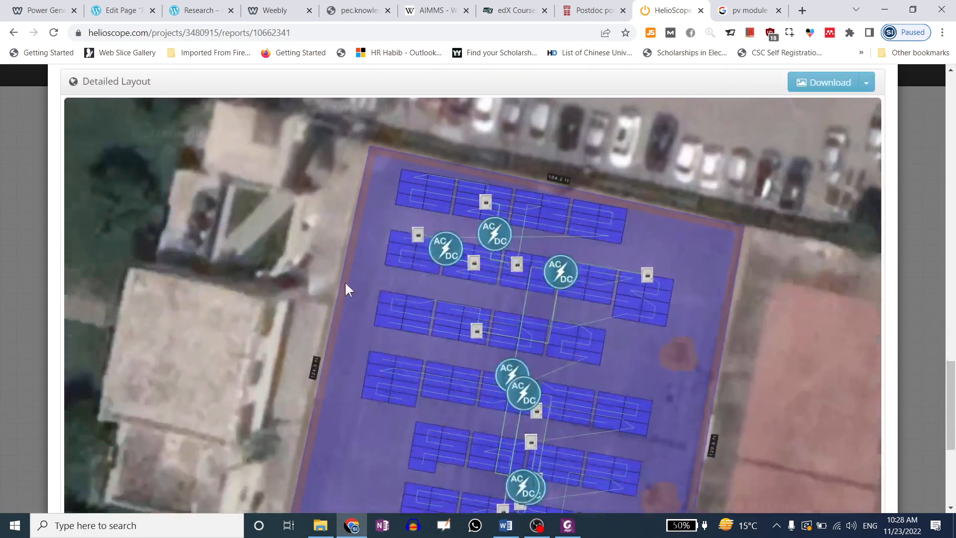
scroll(486, 239, down, 3)
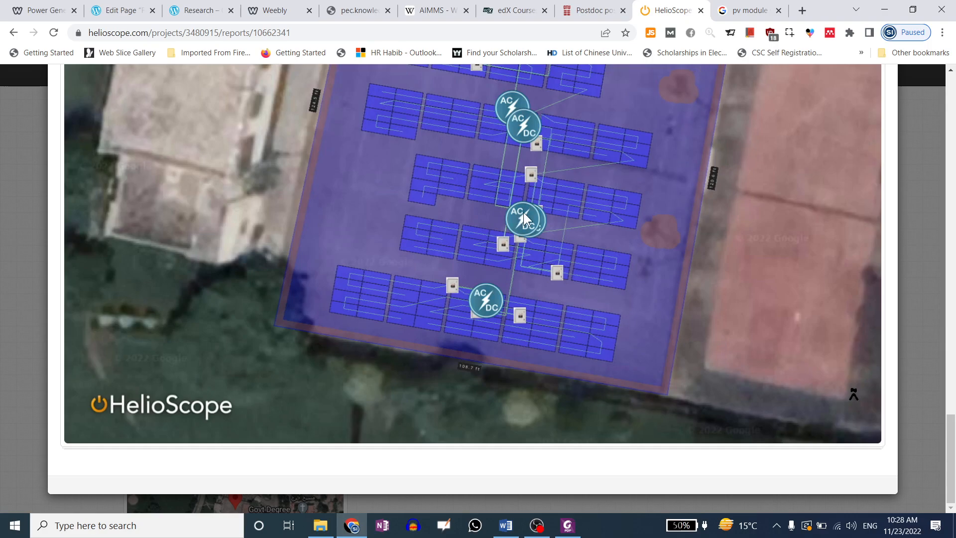
scroll(899, 122, up, 15)
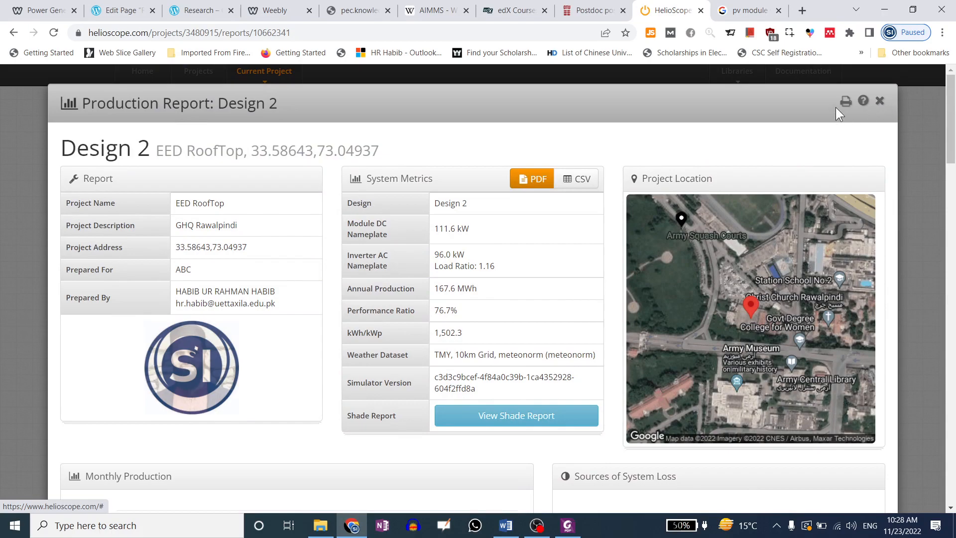
Generate a PDF of the production report and return to the project's design list
click(846, 102)
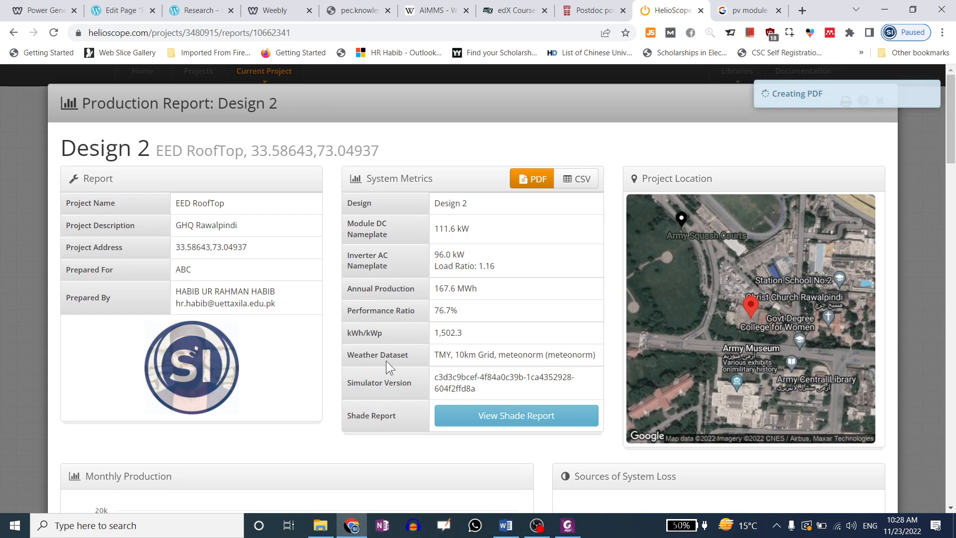
click(881, 102)
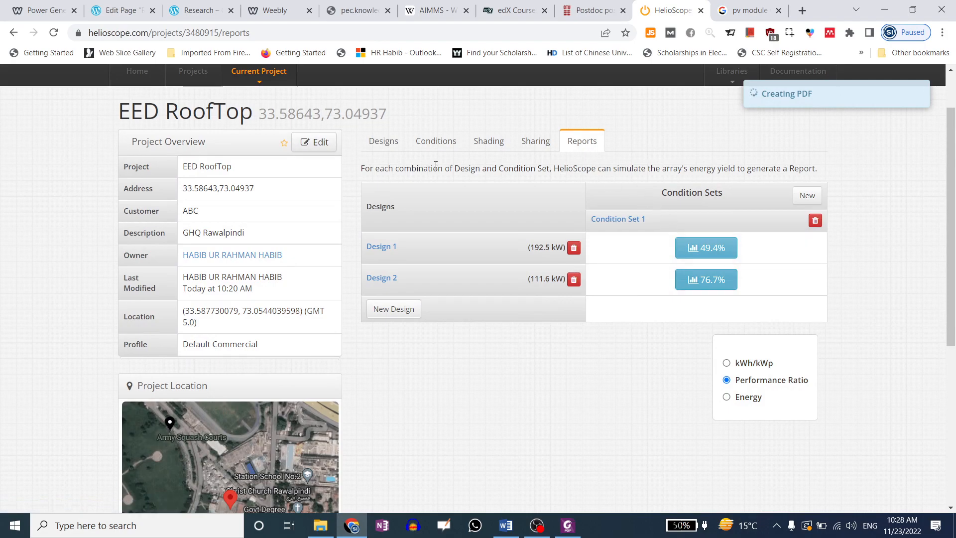
click(387, 144)
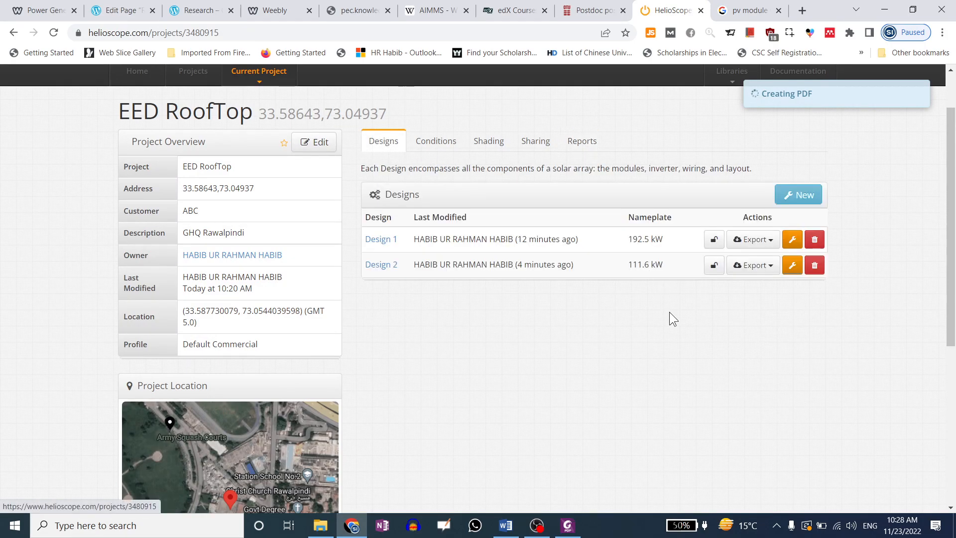
Open Design 2 for editing while helioscope_simulation_10662341_summary.pdf downloads to the Desktop
click(790, 269)
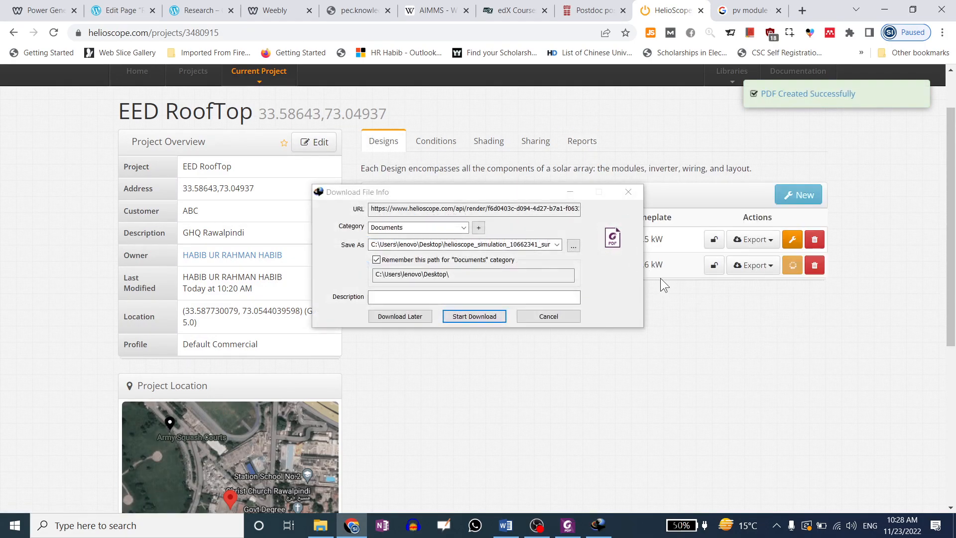
click(486, 318)
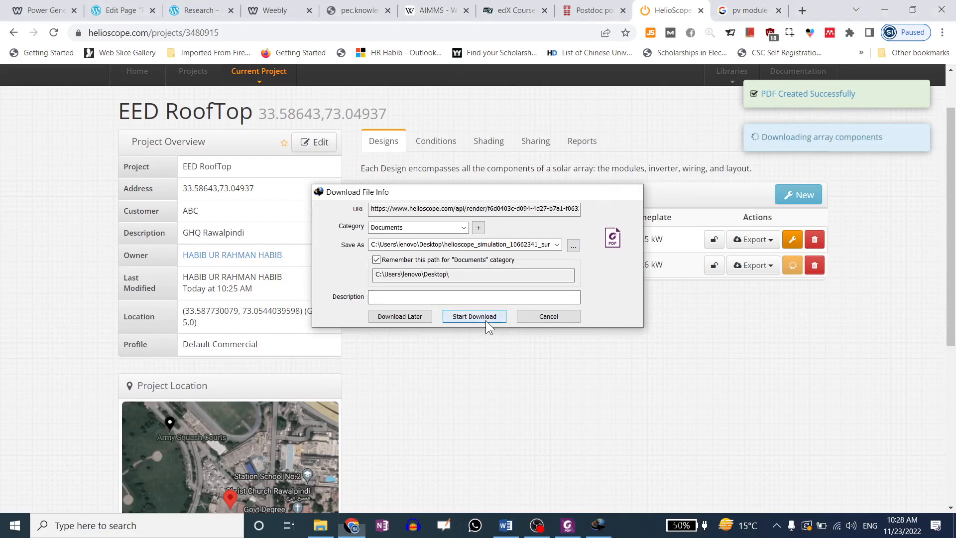
click(590, 130)
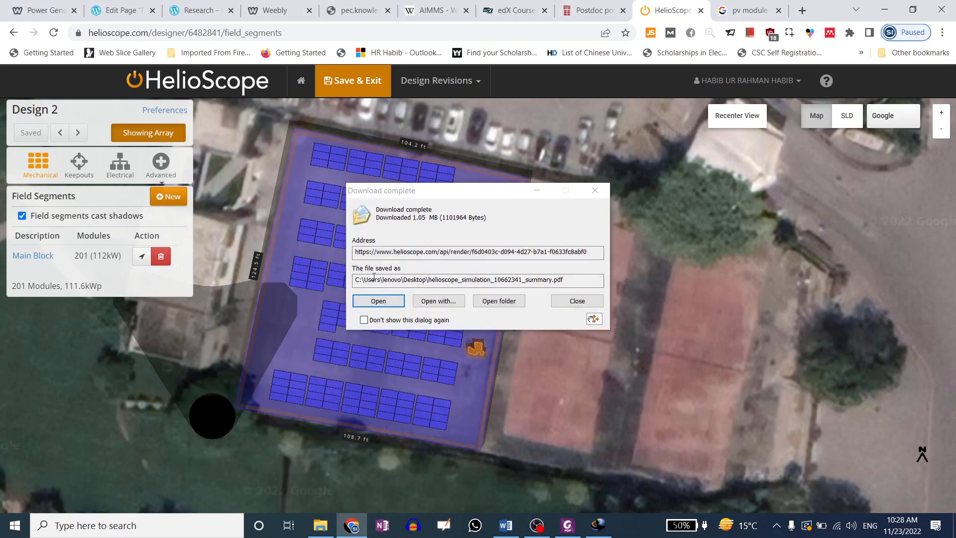
Open helioscope_simulation_10662341_summary.pdf in Foxit, skim the production and losses, then minimize it
click(380, 301)
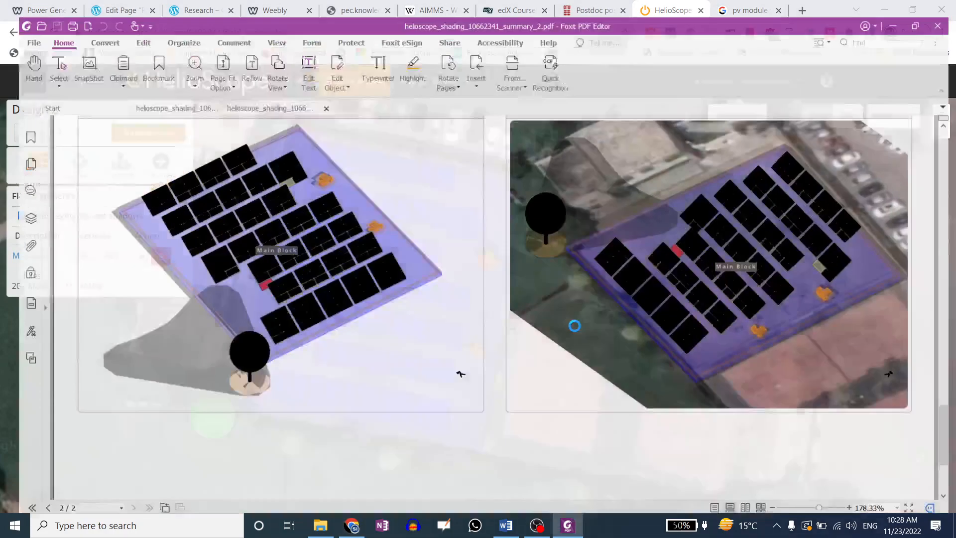
scroll(660, 262, down, 20)
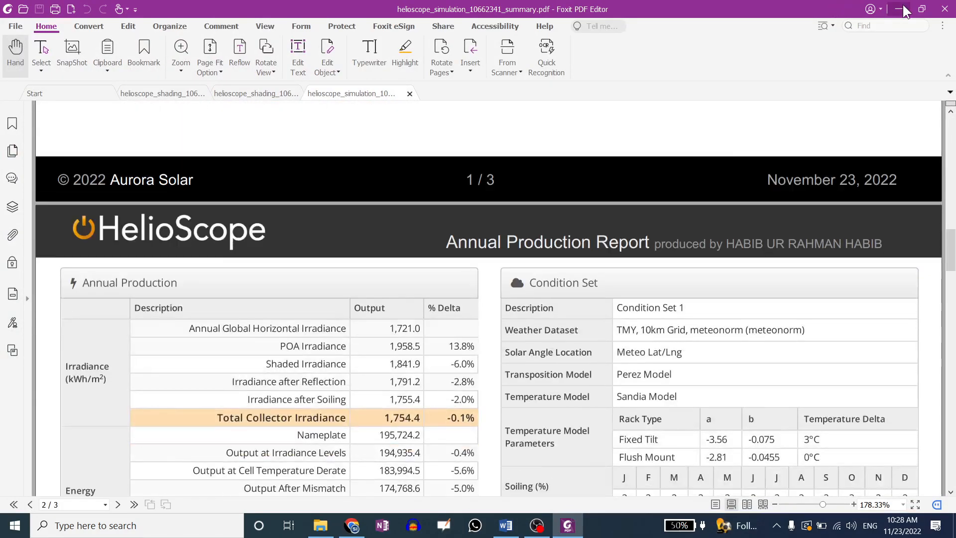
click(899, 9)
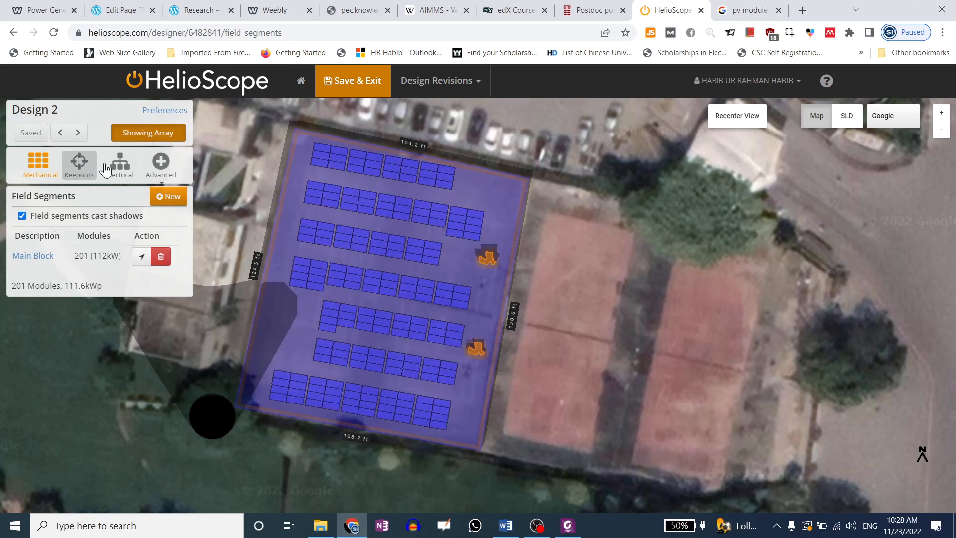
In the electrical wiring zone, move the upper inverters to the array's right edge
click(120, 164)
click(115, 233)
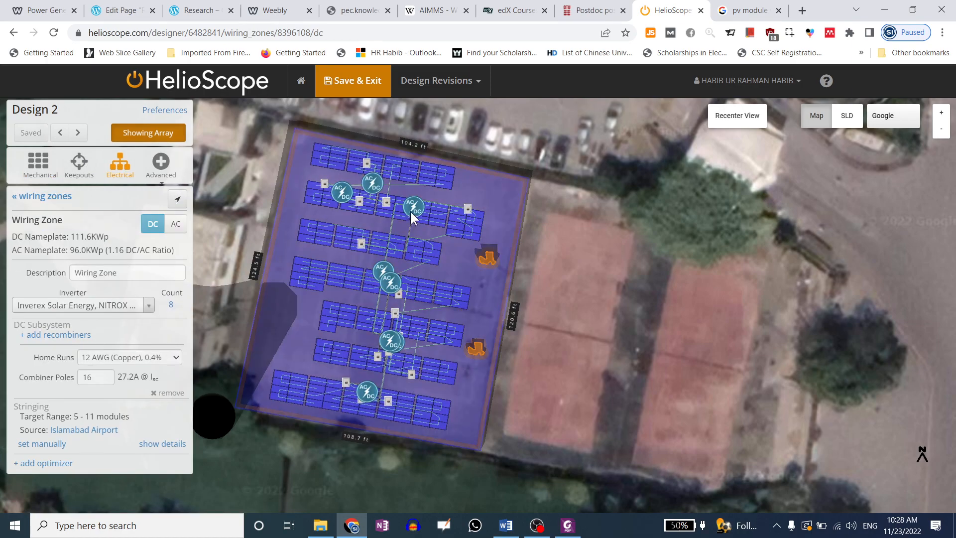
scroll(362, 194, up, 3)
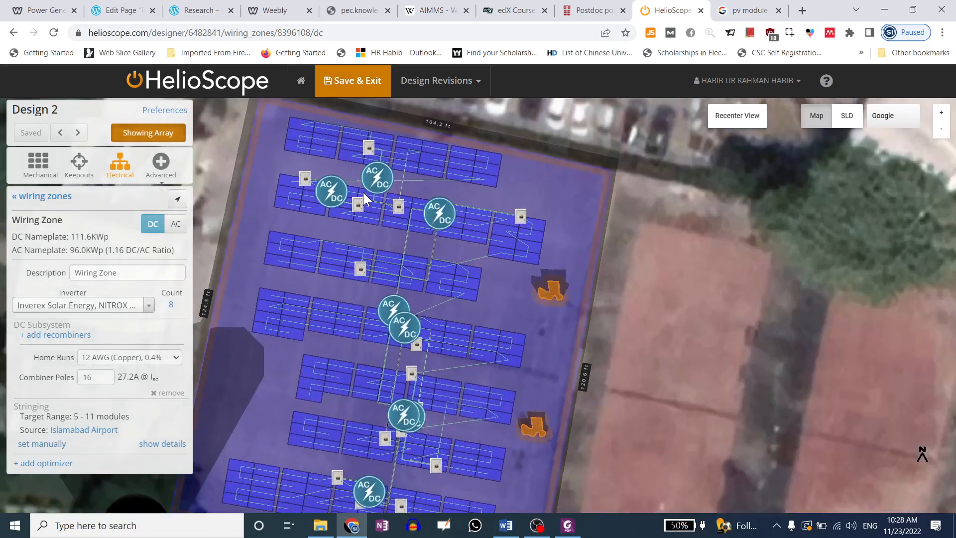
scroll(363, 192, up, 4)
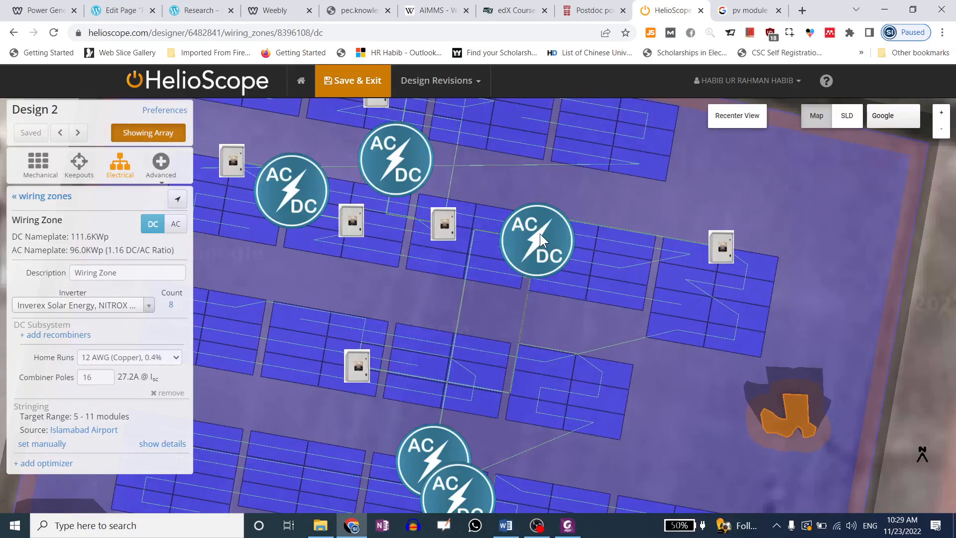
drag(542, 239, 847, 286)
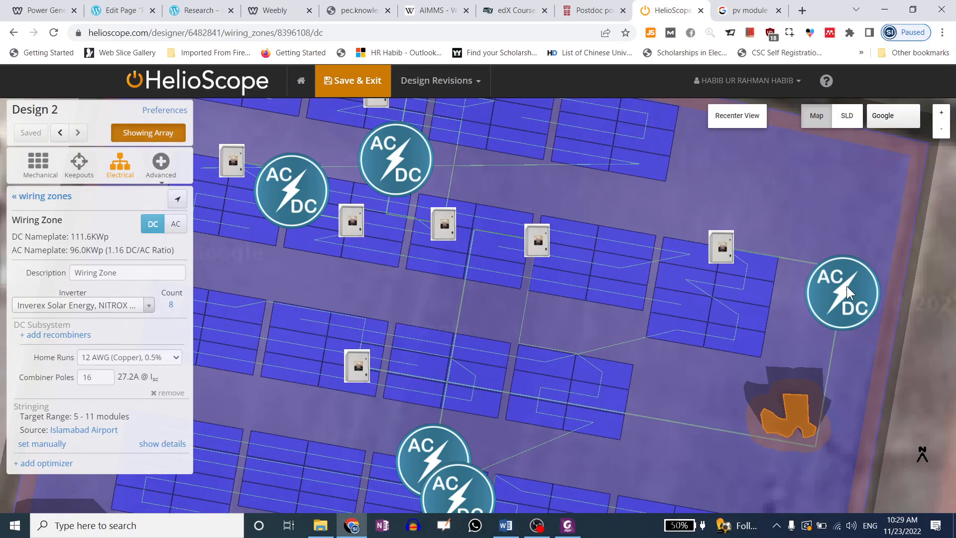
mouse_move(847, 286)
mouse_down()
mouse_move(848, 222)
mouse_move(540, 174)
mouse_move(331, 288)
mouse_move(288, 294)
mouse_move(243, 252)
mouse_move(369, 250)
mouse_move(553, 330)
mouse_move(680, 402)
mouse_move(704, 404)
mouse_move(802, 288)
mouse_move(835, 267)
mouse_up()
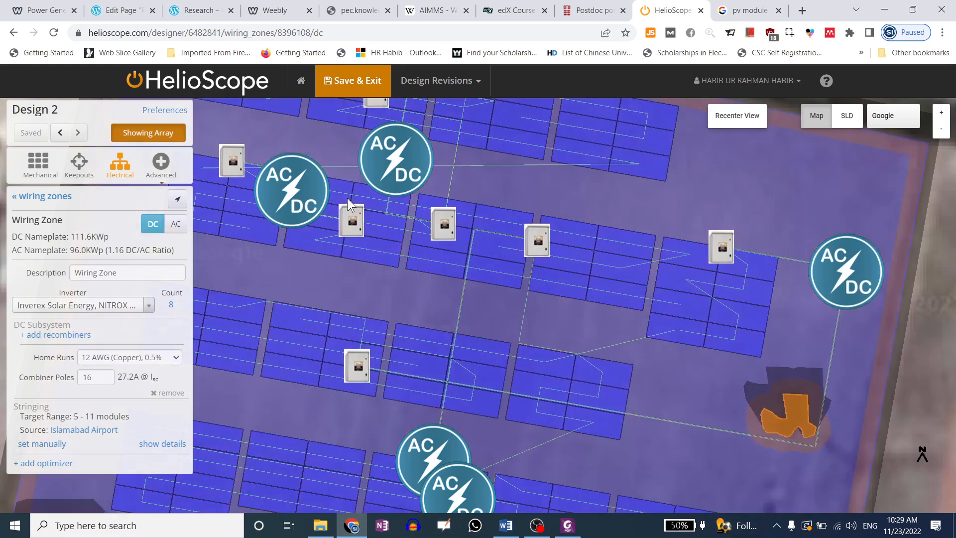
mouse_move(403, 165)
mouse_down()
mouse_move(897, 164)
mouse_move(861, 181)
mouse_up()
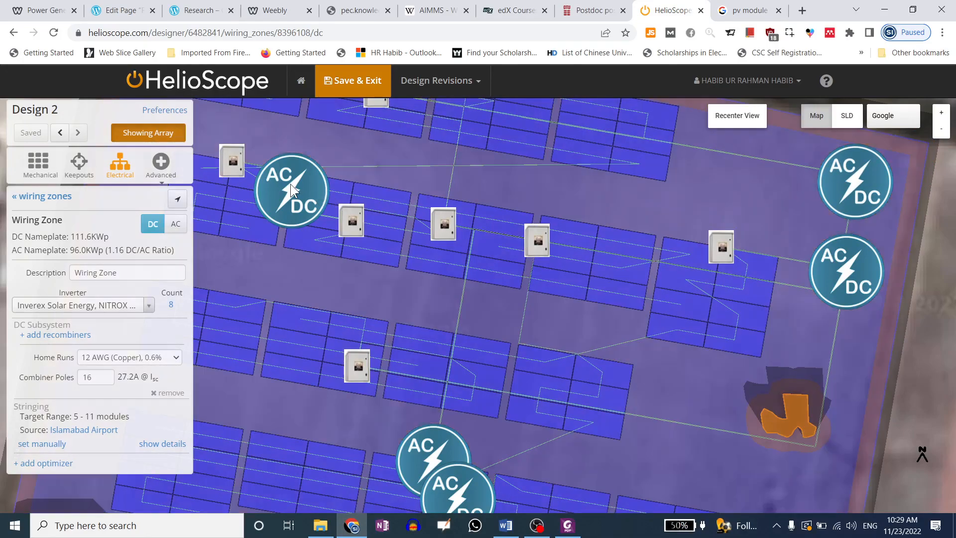
mouse_move(284, 182)
mouse_down()
mouse_move(696, 340)
mouse_move(862, 373)
mouse_move(822, 363)
mouse_up()
Move five combiner boxes higher on their rows
scroll(603, 200, down, 1)
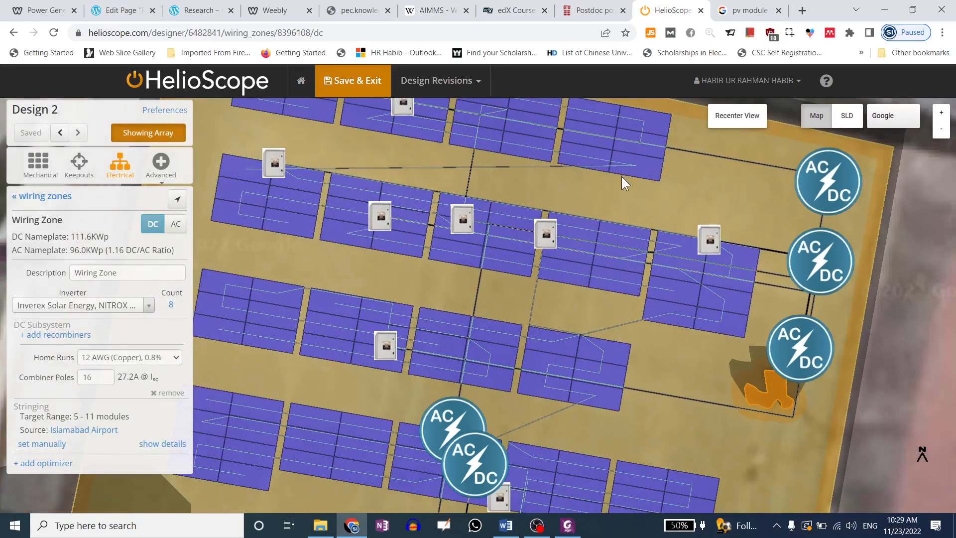
mouse_move(709, 237)
mouse_down()
mouse_move(685, 213)
mouse_move(659, 207)
mouse_move(694, 201)
mouse_up()
drag(548, 230, 560, 181)
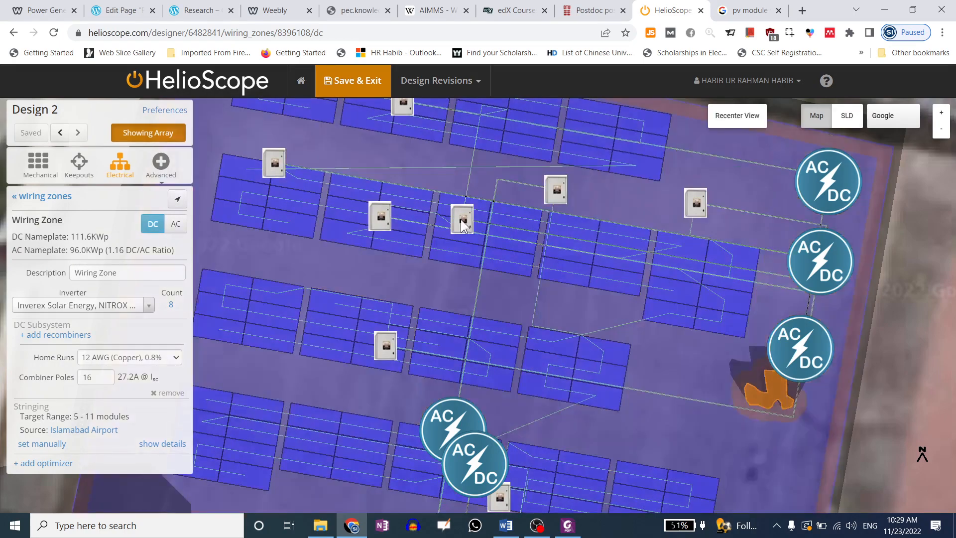
drag(462, 219, 464, 166)
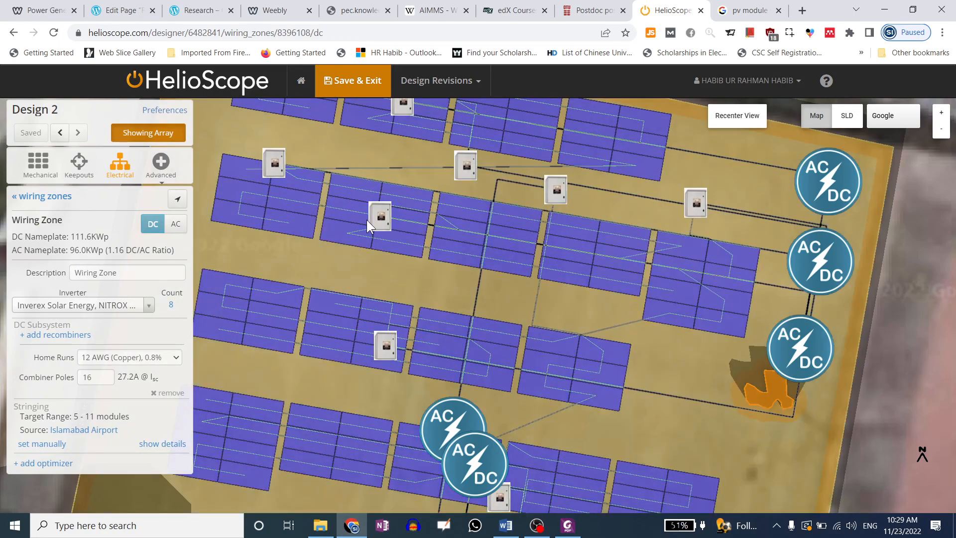
drag(379, 209, 381, 155)
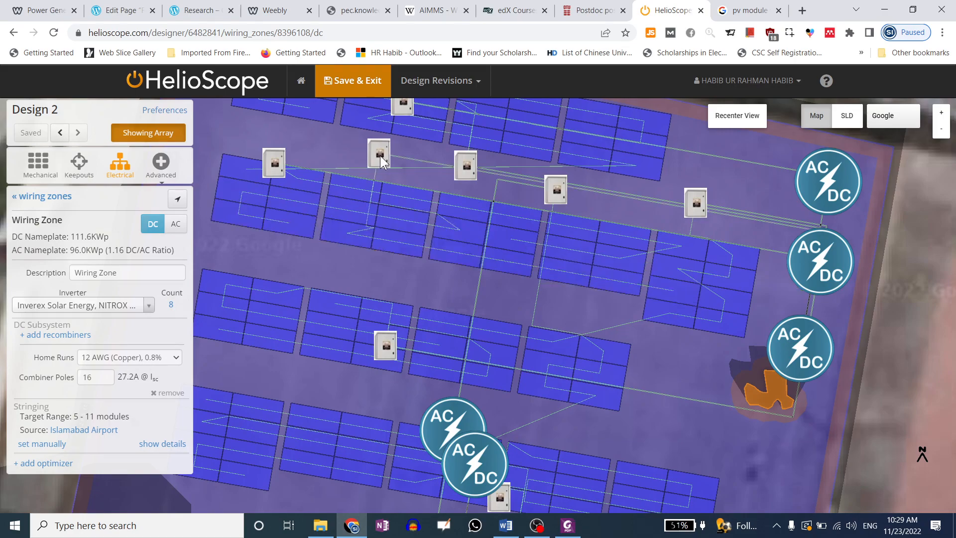
drag(272, 167, 280, 143)
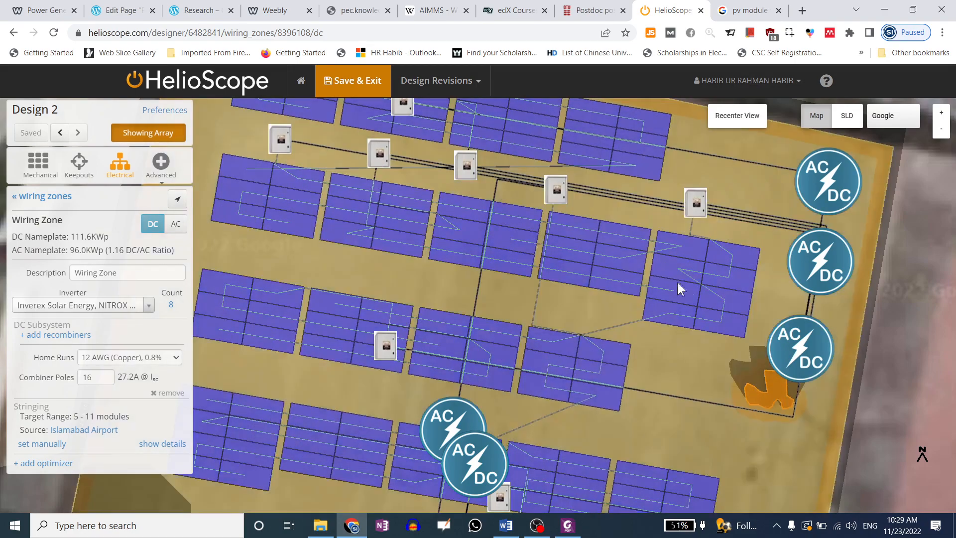
Move the remaining lower inverters to the array's lower right edge
scroll(499, 254, down, 3)
scroll(482, 192, down, 1)
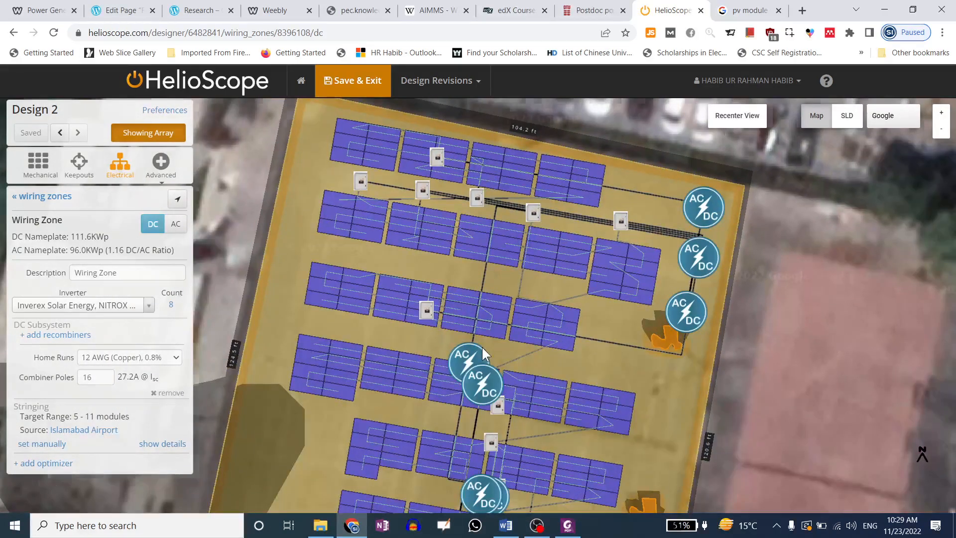
drag(647, 396, 646, 396)
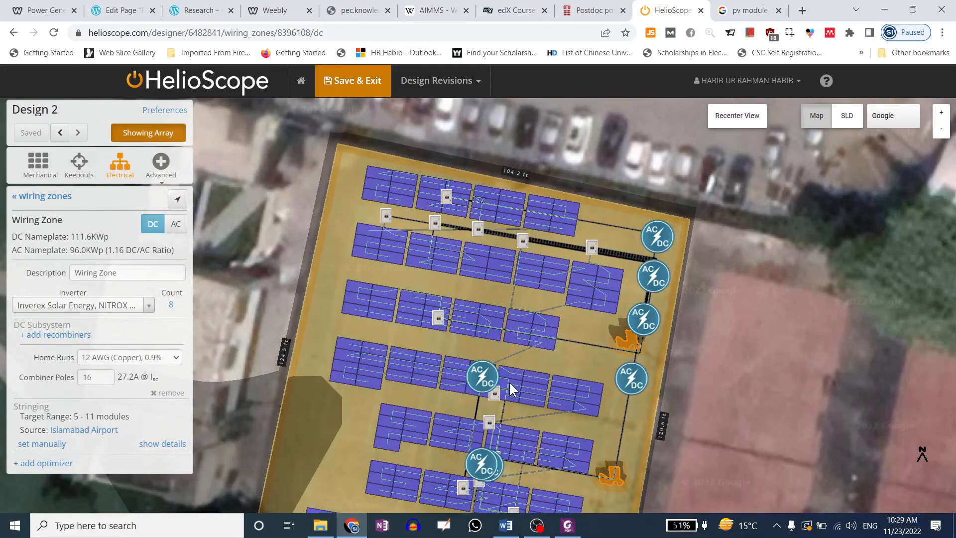
drag(486, 376, 632, 420)
scroll(476, 309, down, 1)
drag(484, 425, 583, 459)
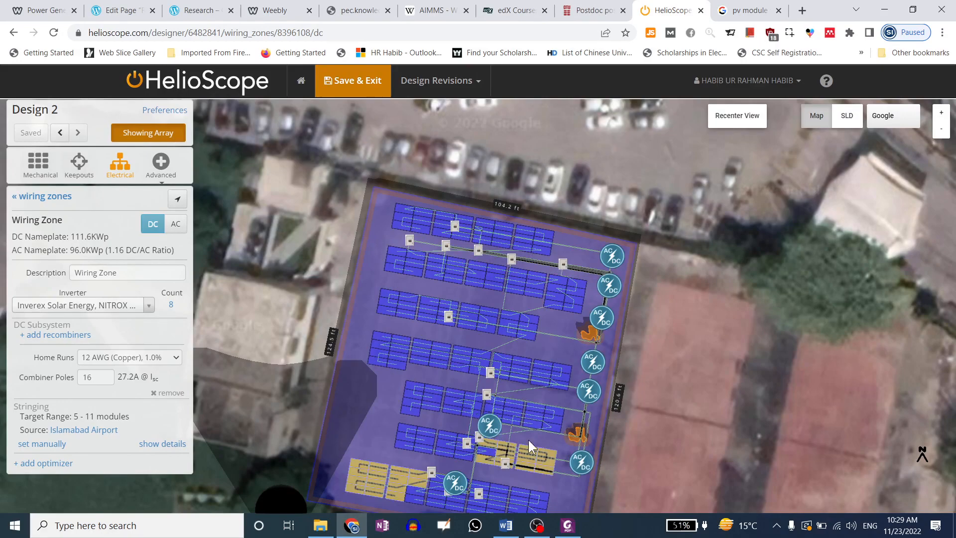
scroll(305, 127, down, 1)
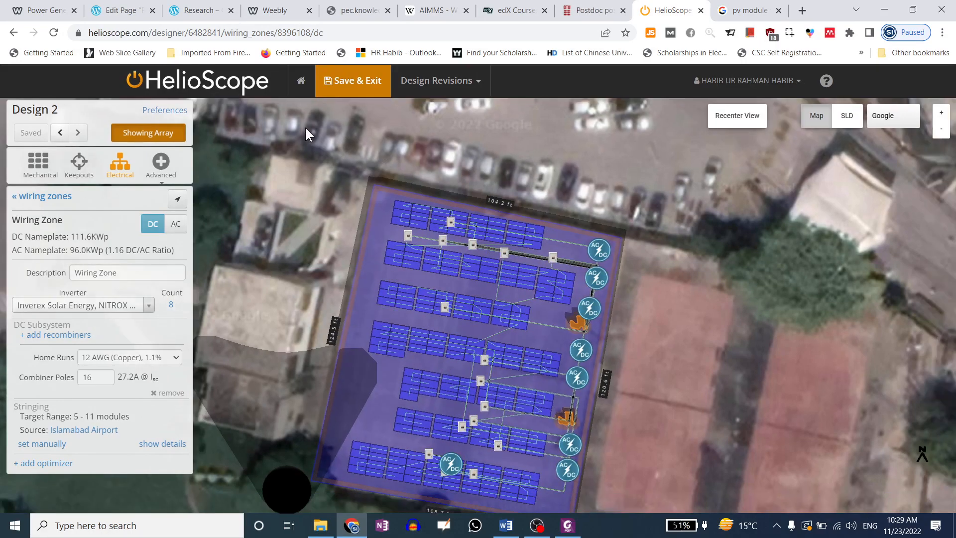
scroll(279, 138, down, 1)
scroll(336, 232, up, 1)
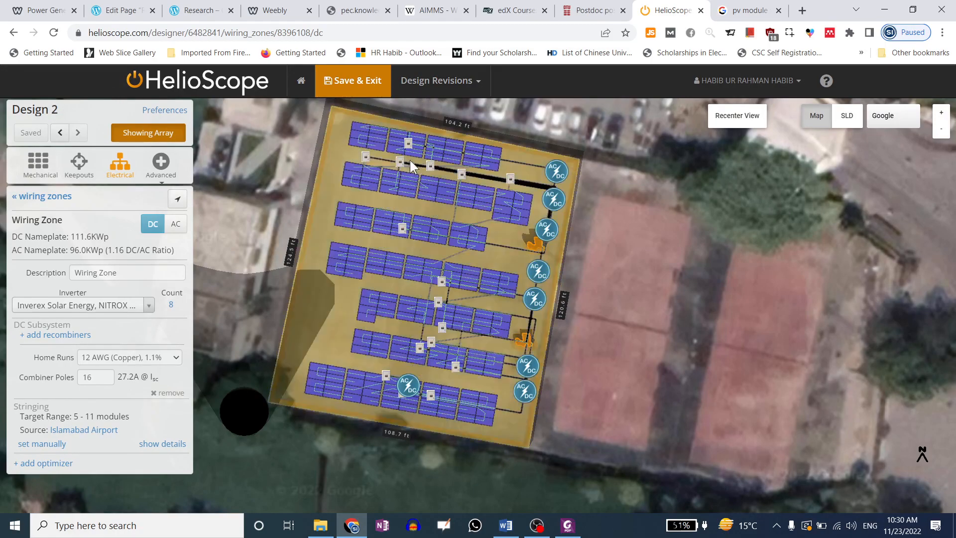
Save Design 2, re-simulate it with a new condition set, and compare performance ratios (76.4% vs 49.4%)
click(345, 84)
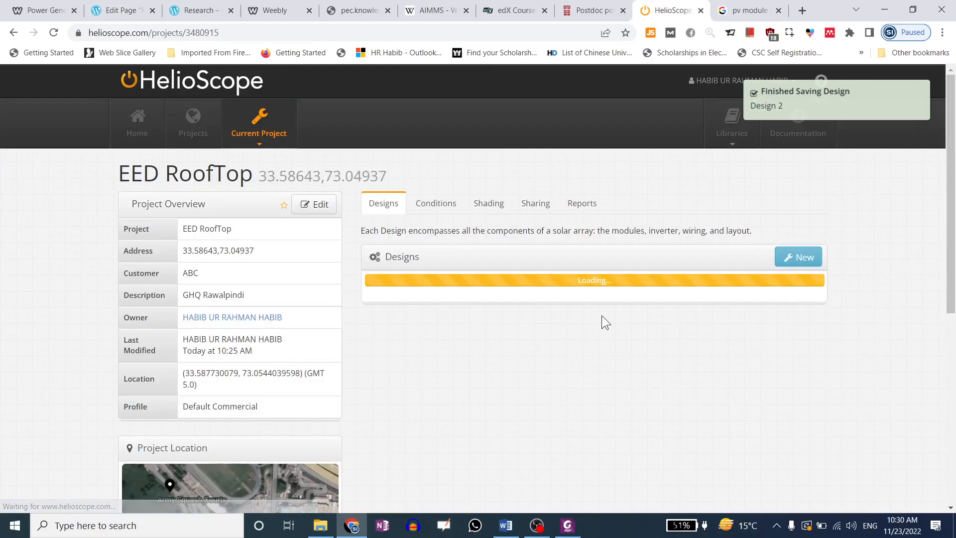
click(588, 205)
click(733, 306)
click(713, 344)
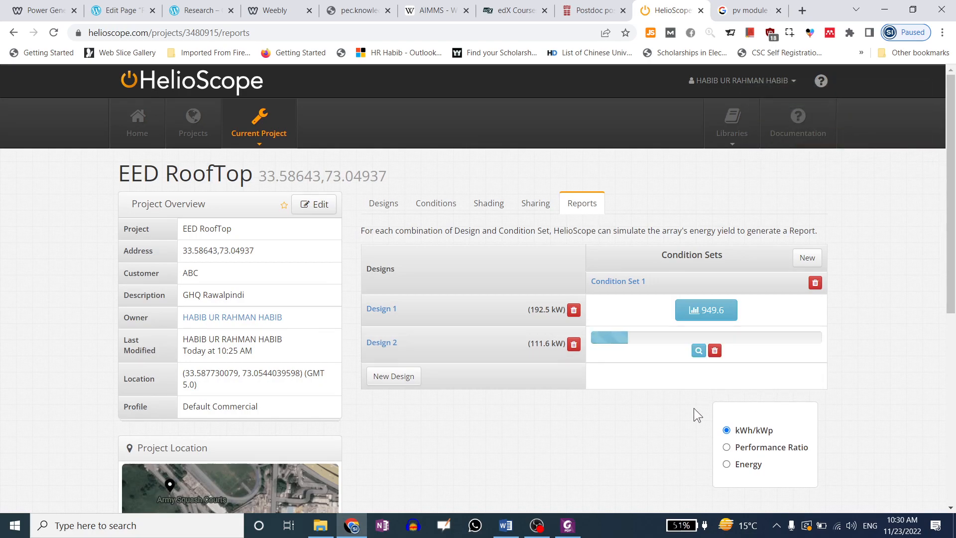
click(727, 444)
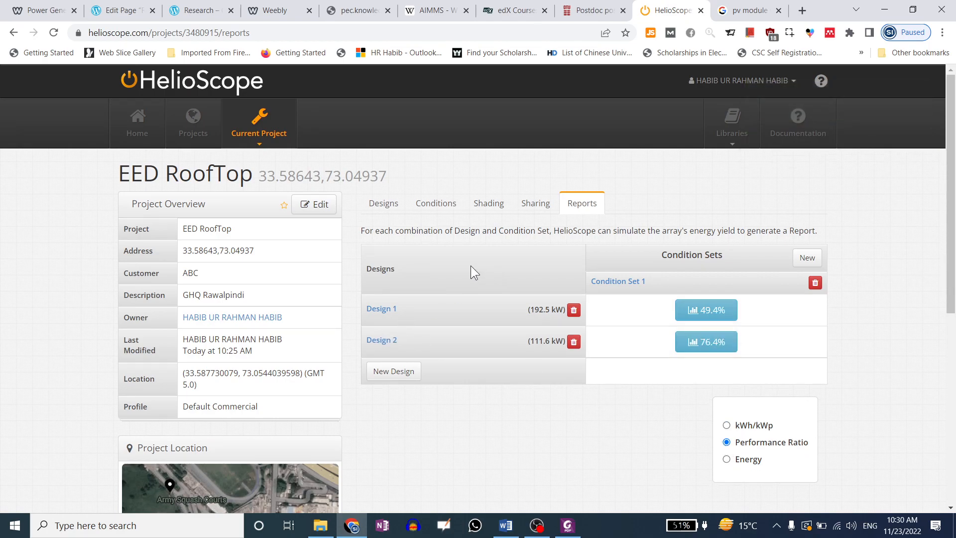
Go to the HelioScope home page and scroll through Recent Projects, headed by EED RoofTop
click(142, 122)
scroll(220, 410, down, 15)
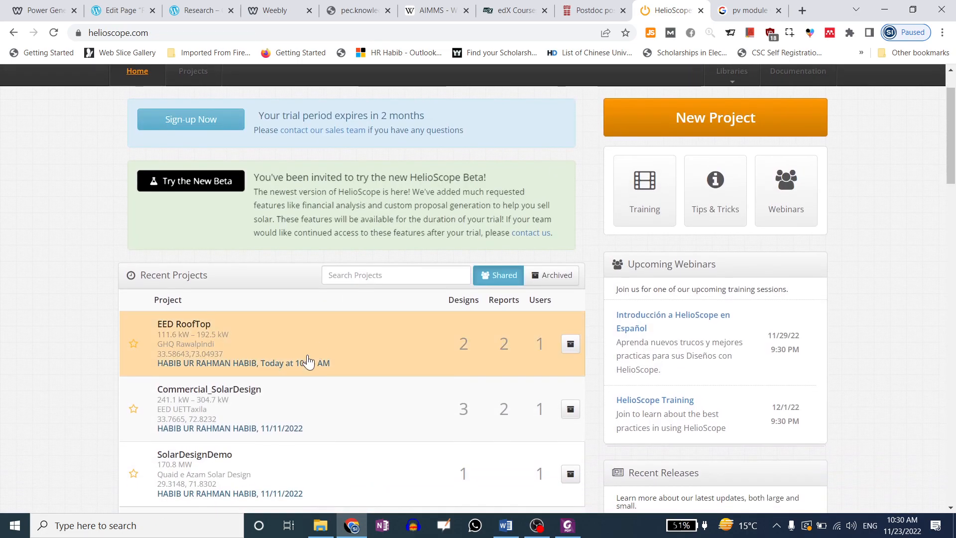
scroll(219, 411, down, 10)
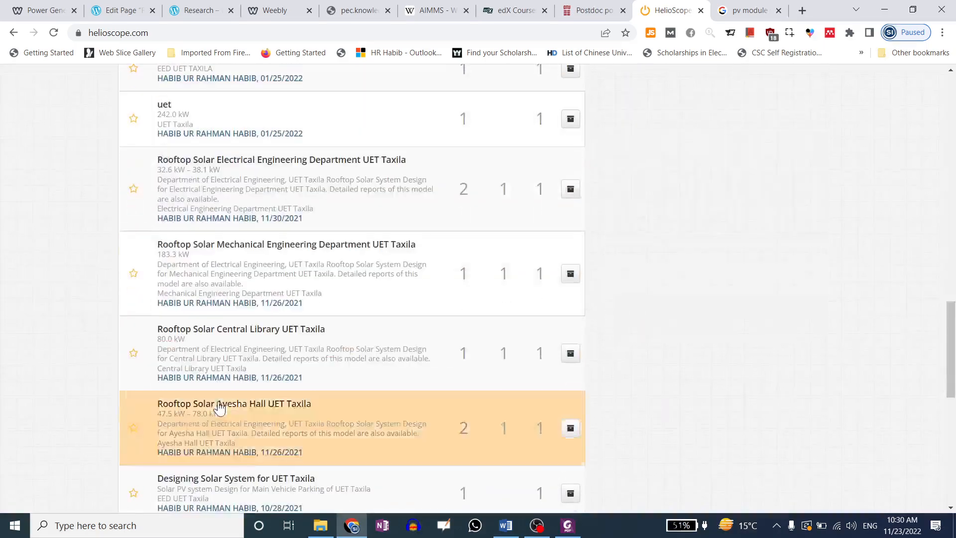
scroll(220, 406, up, 12)
scroll(220, 404, up, 10)
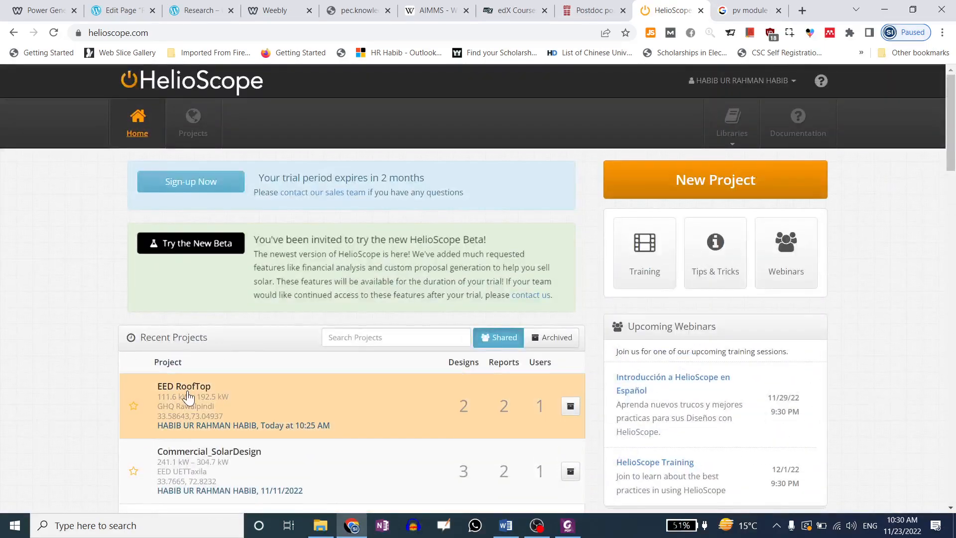
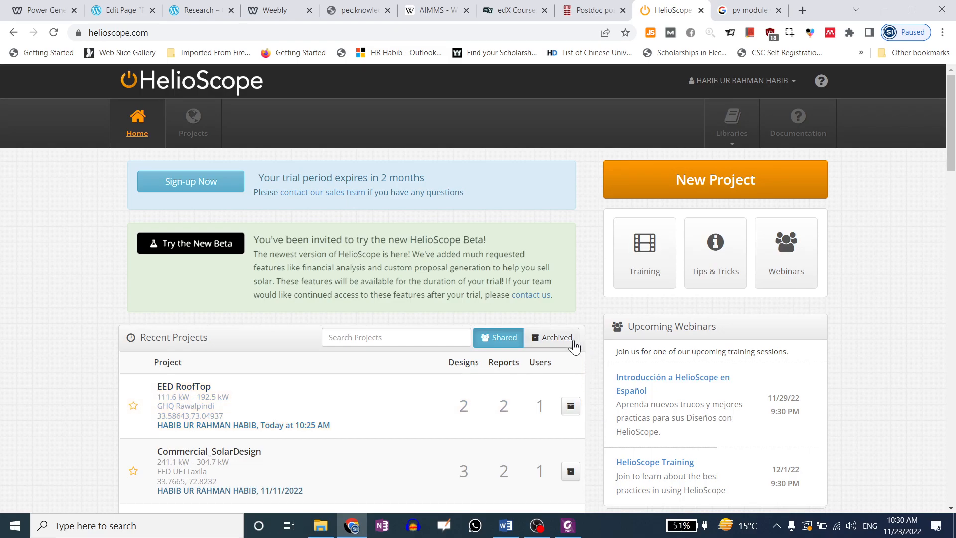
Open the 5-minute training overview in a new tab, then return to the dashboard's Upcoming Webinars
click(651, 263)
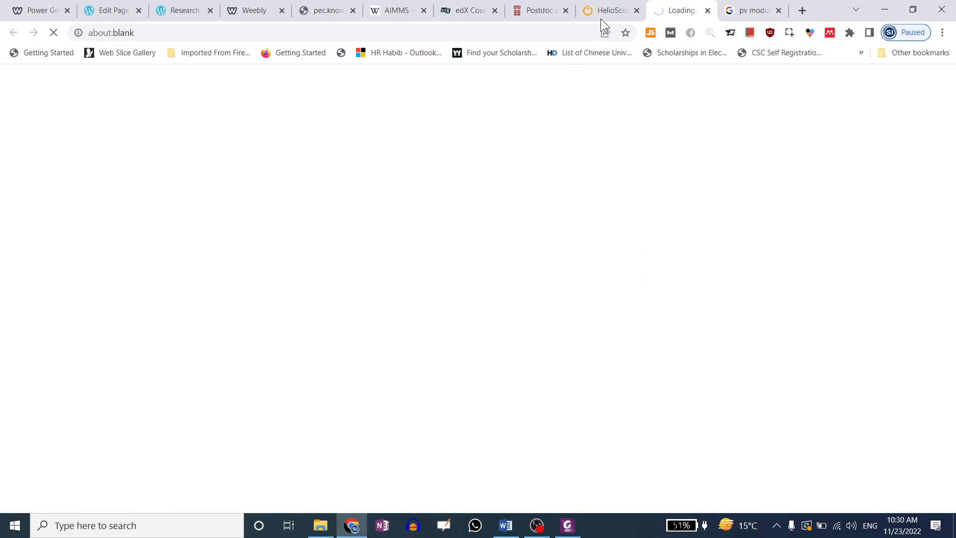
click(604, 12)
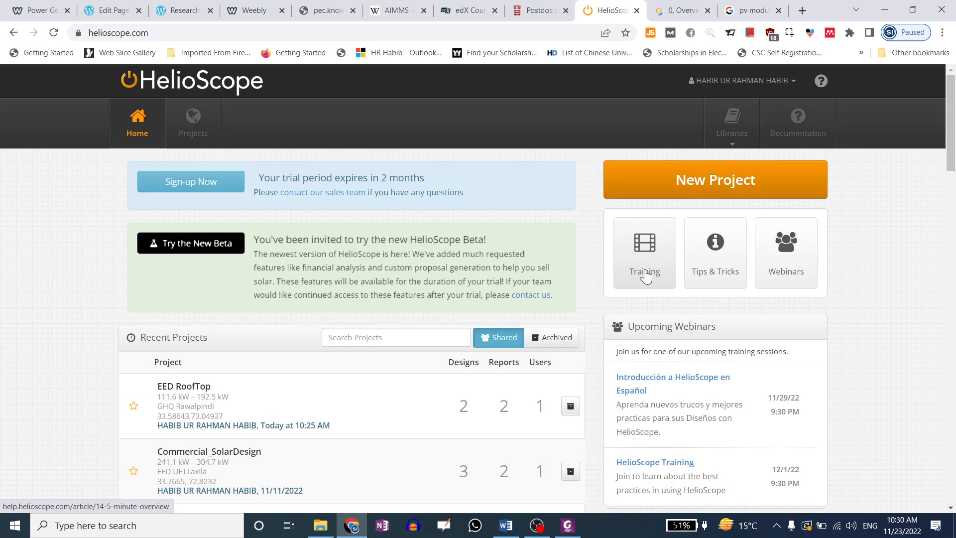
scroll(648, 274, down, 1)
drag(628, 264, 705, 269)
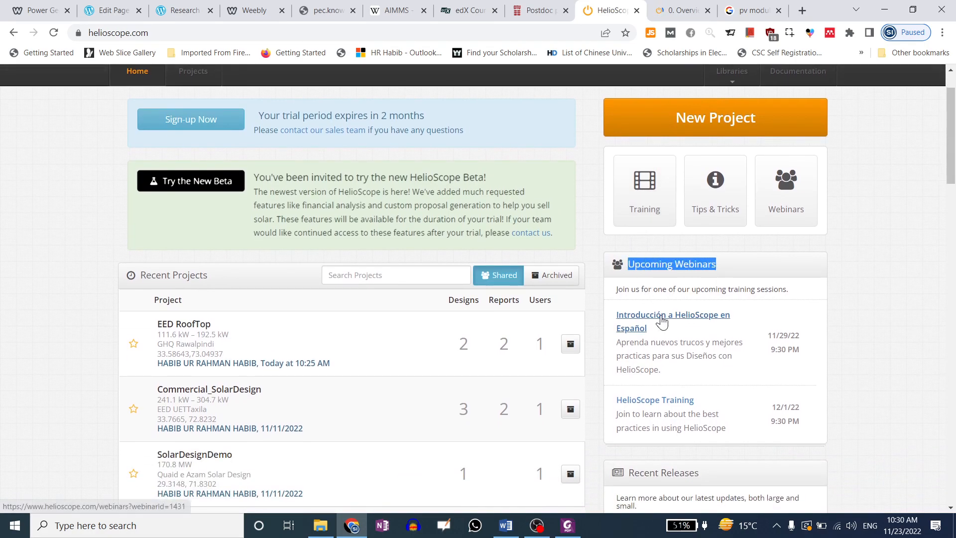
Read the upcoming webinar entries, including the Spanish session and the HelioScope Training time
scroll(660, 338, down, 2)
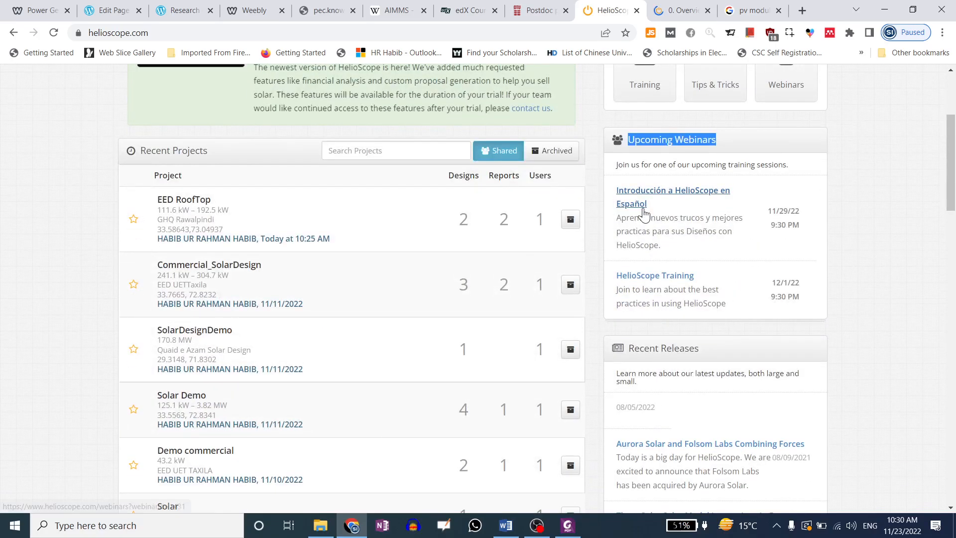
drag(656, 218, 728, 232)
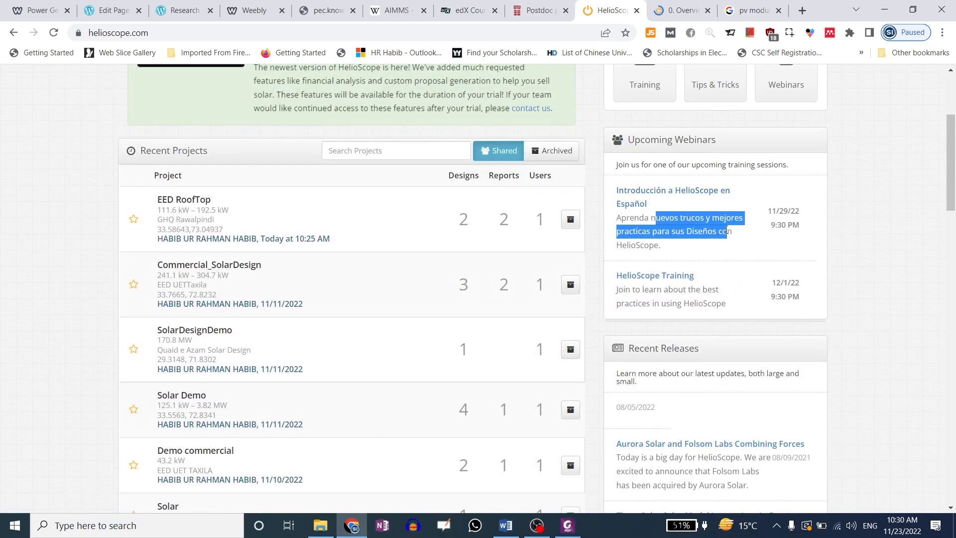
triple_click(648, 245)
click(648, 244)
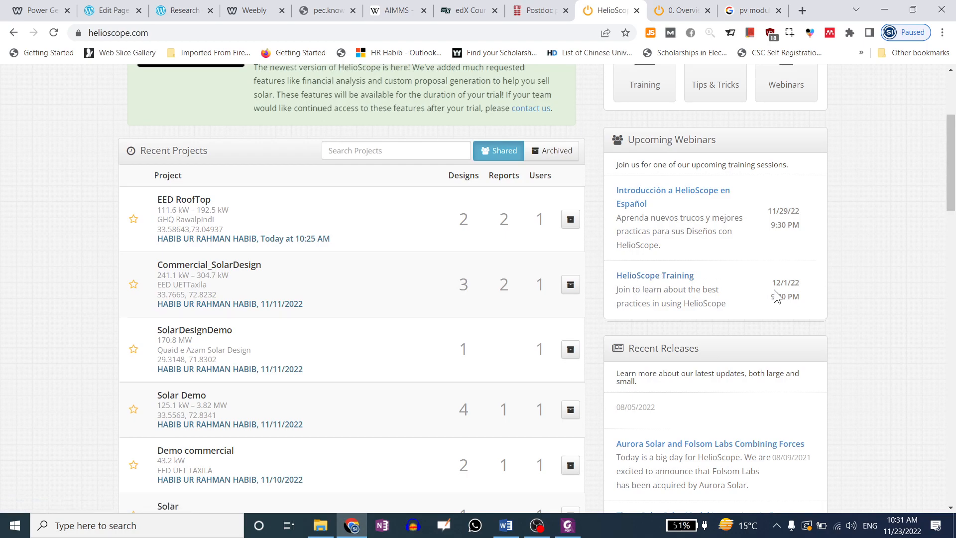
mouse_move(789, 284)
mouse_down()
mouse_move(771, 286)
mouse_move(794, 297)
mouse_up()
Choose the 12/1/22 9:30 PM HelioScope Training session in the sign-up dialog and submit registration
click(663, 277)
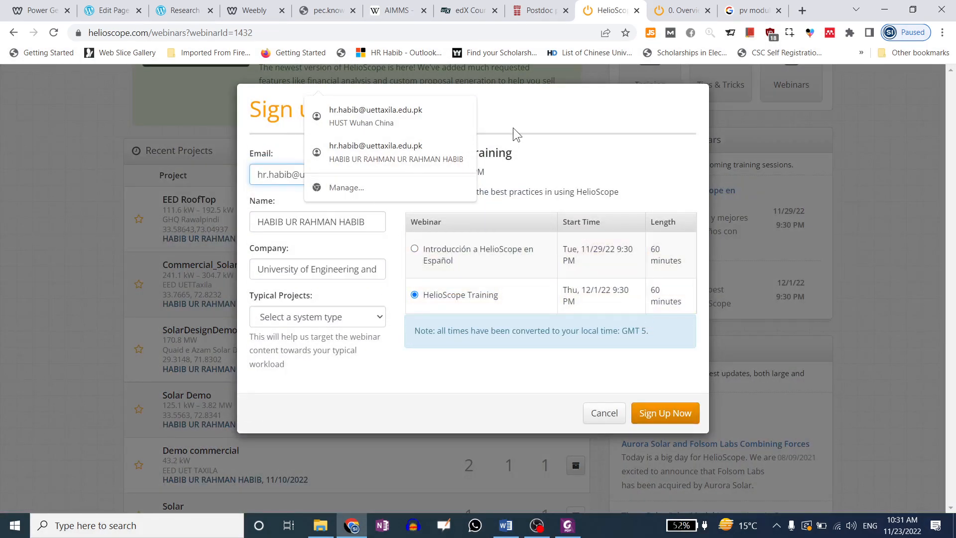
click(548, 98)
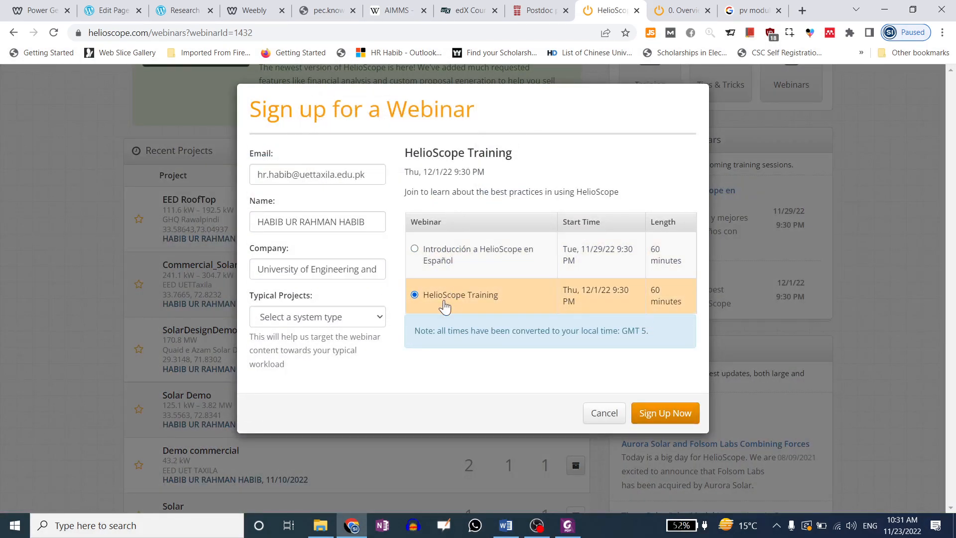
click(415, 248)
click(415, 294)
drag(451, 337, 659, 330)
click(621, 332)
click(660, 330)
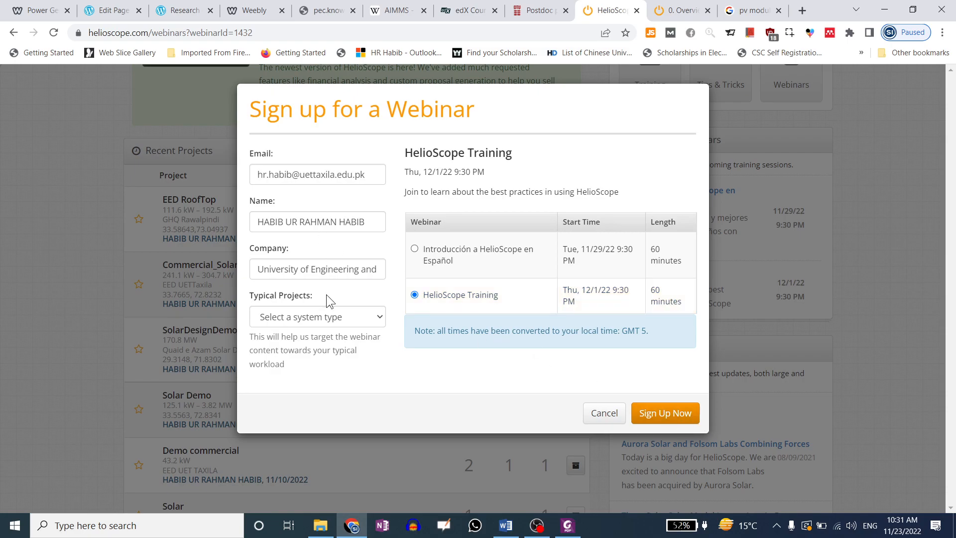
click(321, 318)
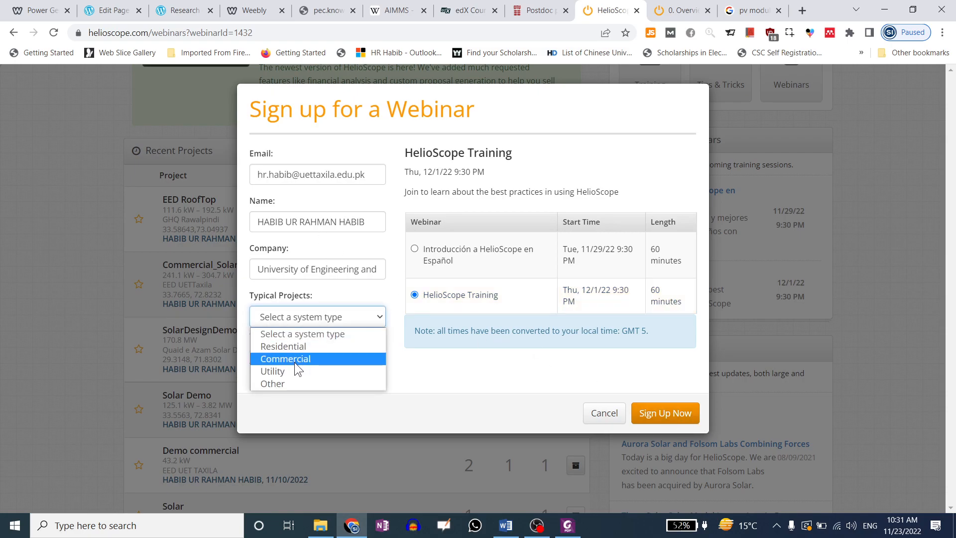
click(663, 414)
click(663, 414)
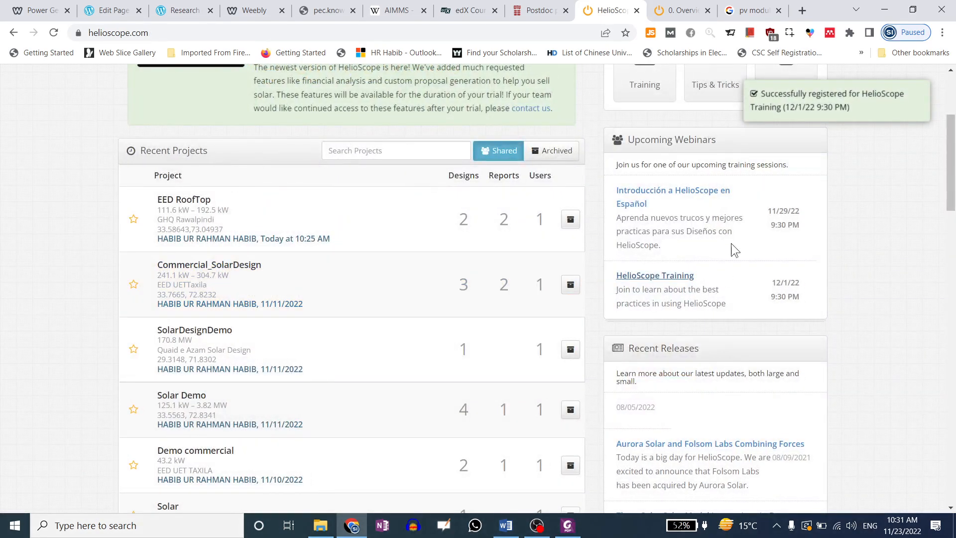
mouse_move(842, 93)
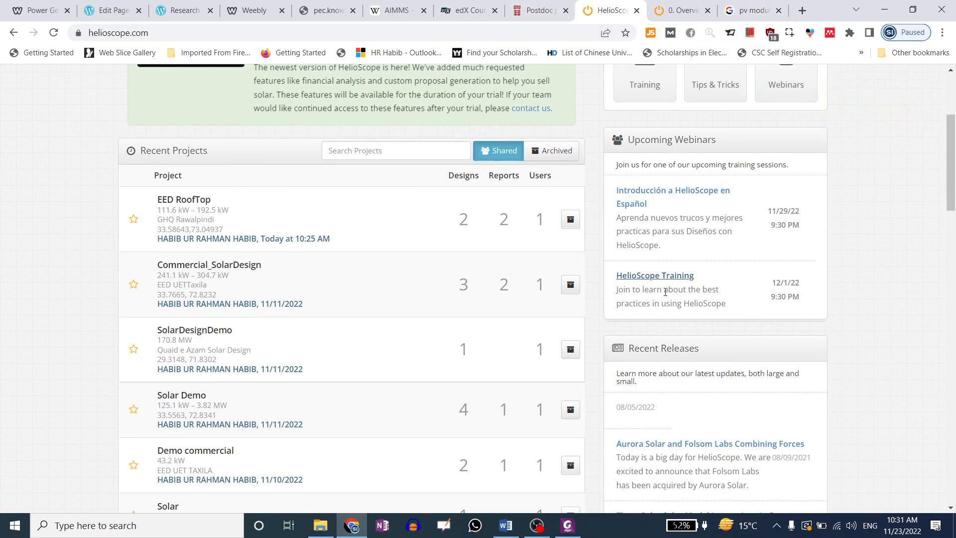
Open the '0. Overview' training help article and scroll to its Full Training Video section
scroll(699, 274, down, 1)
scroll(699, 275, up, 5)
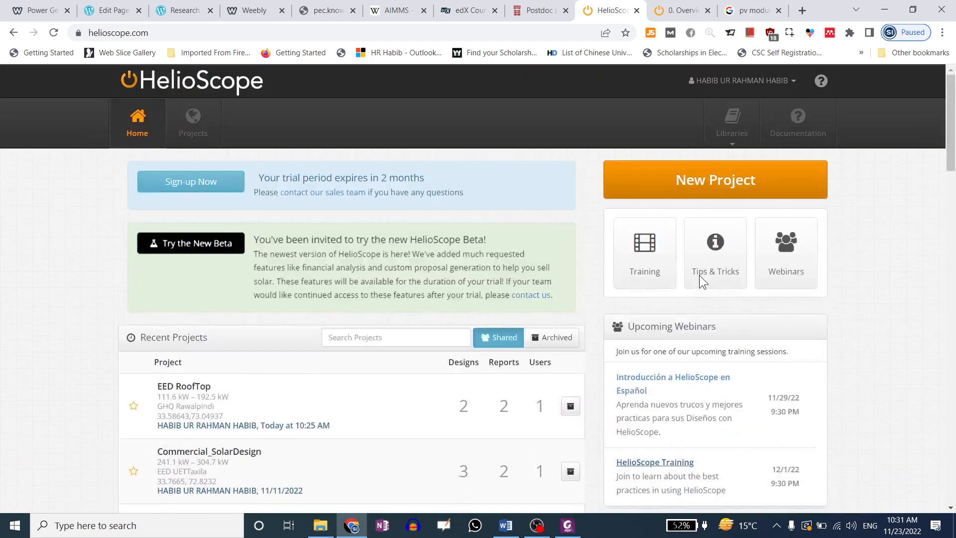
click(654, 264)
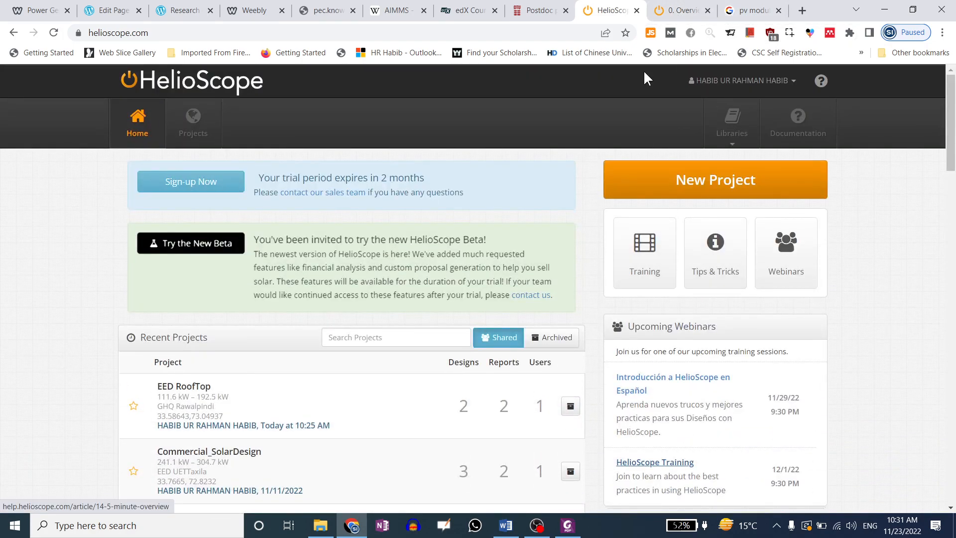
scroll(476, 272, down, 1)
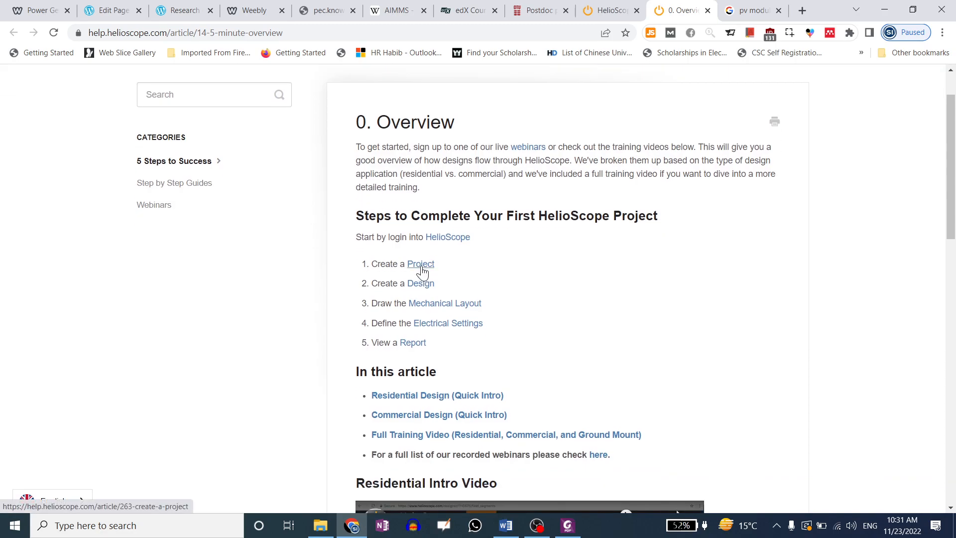
scroll(427, 293, down, 6)
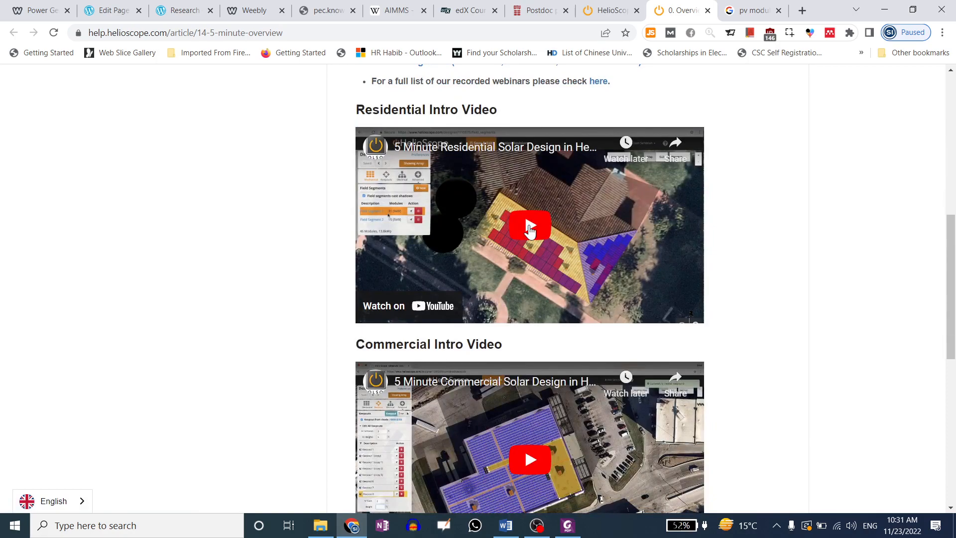
scroll(529, 230, down, 4)
scroll(523, 237, down, 3)
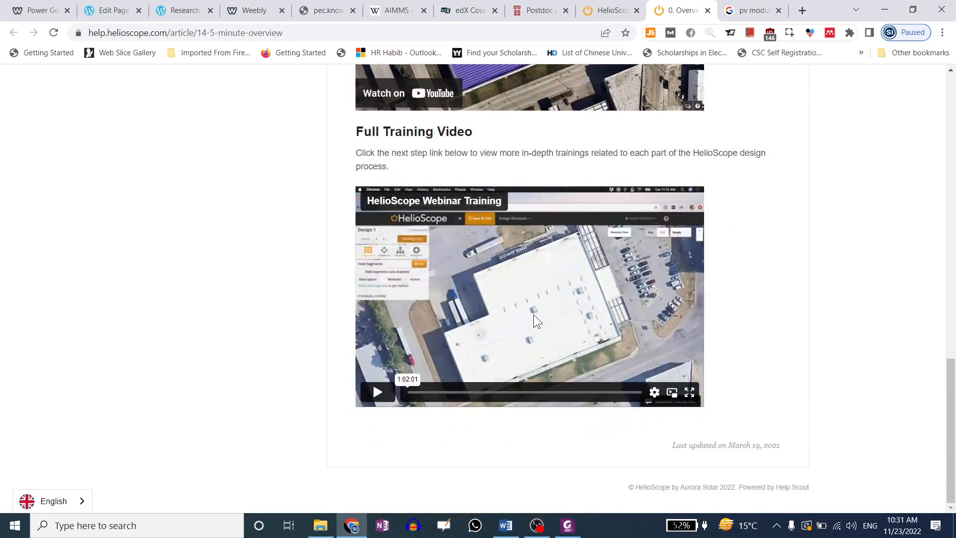
scroll(468, 241, up, 9)
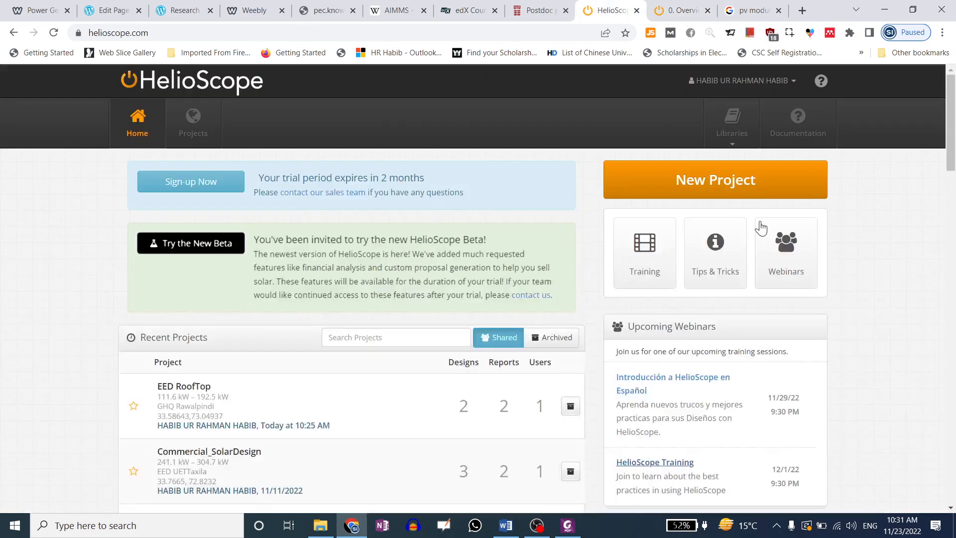
Open the Documentation help centre in a new tab and scroll through its category cards
click(608, 10)
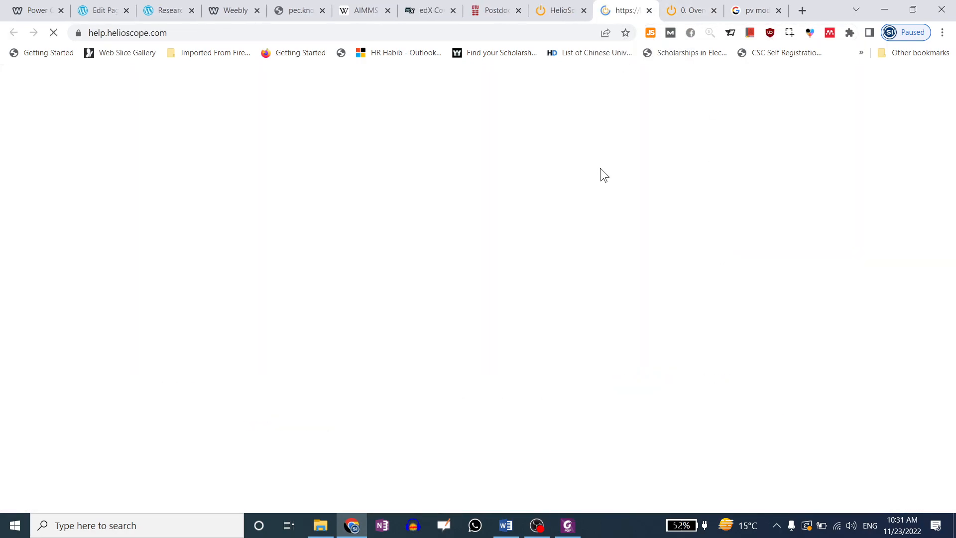
scroll(263, 329, down, 1)
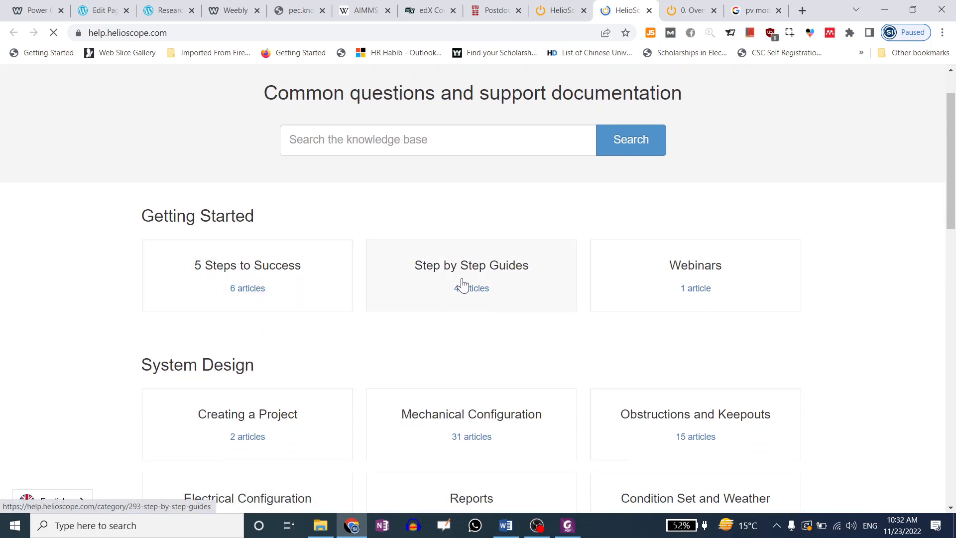
scroll(249, 324, down, 3)
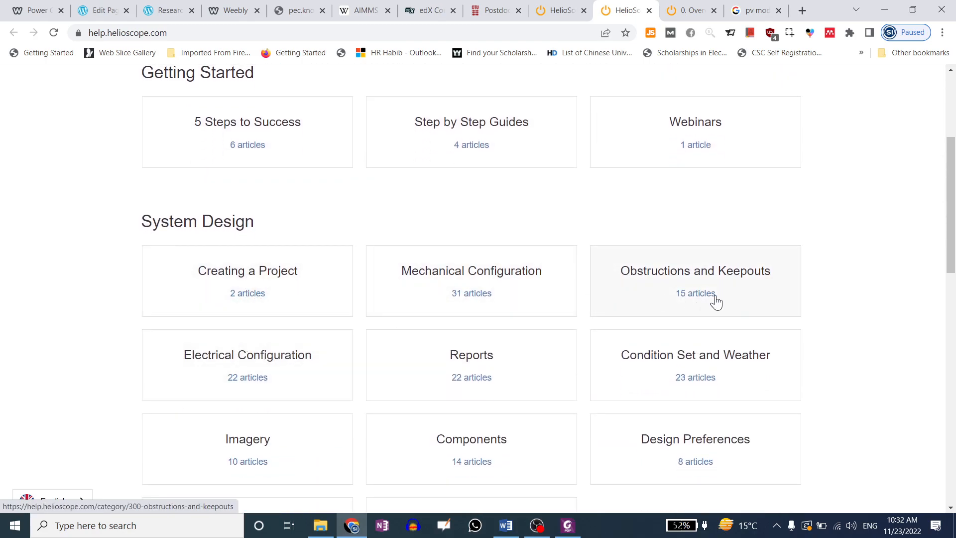
scroll(708, 296, down, 1)
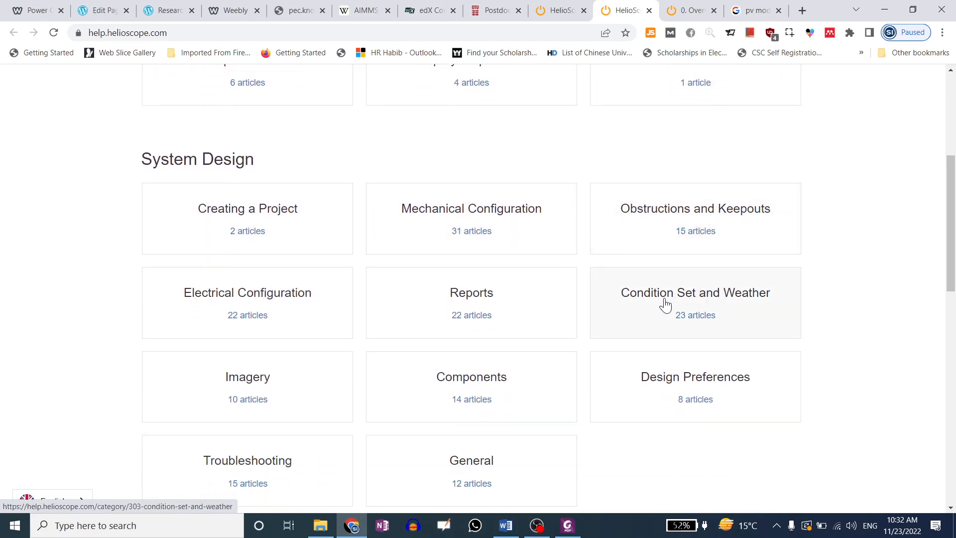
scroll(265, 314, down, 2)
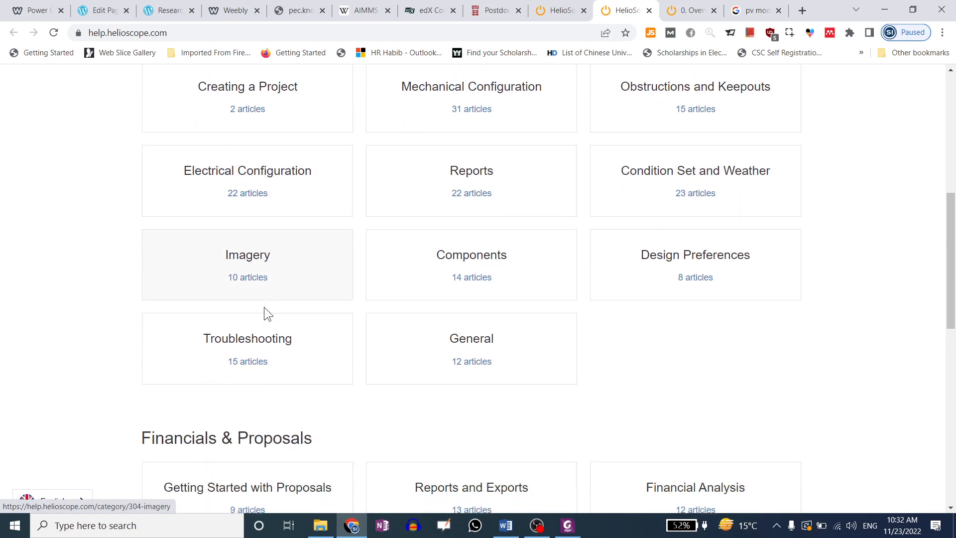
scroll(274, 318, down, 2)
scroll(306, 216, down, 1)
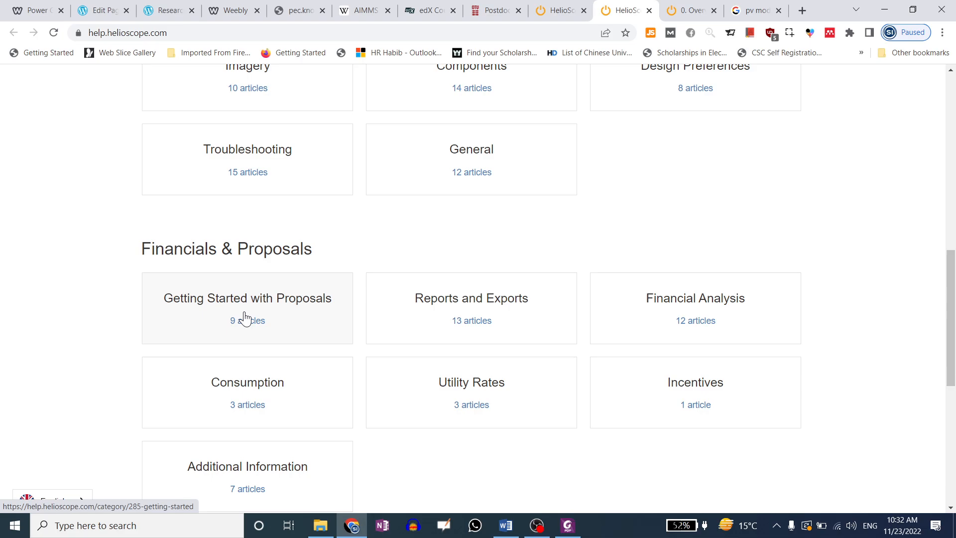
scroll(444, 264, down, 6)
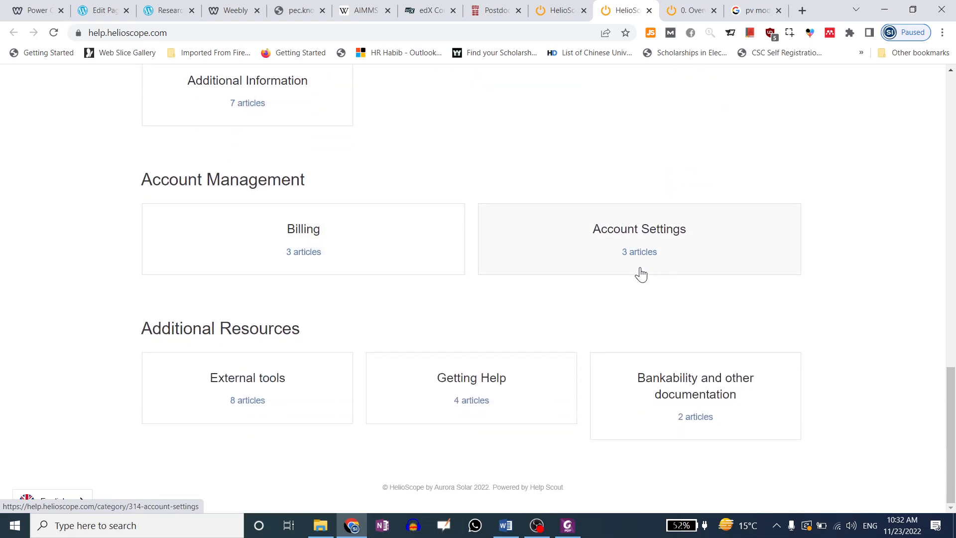
scroll(598, 228, up, 3)
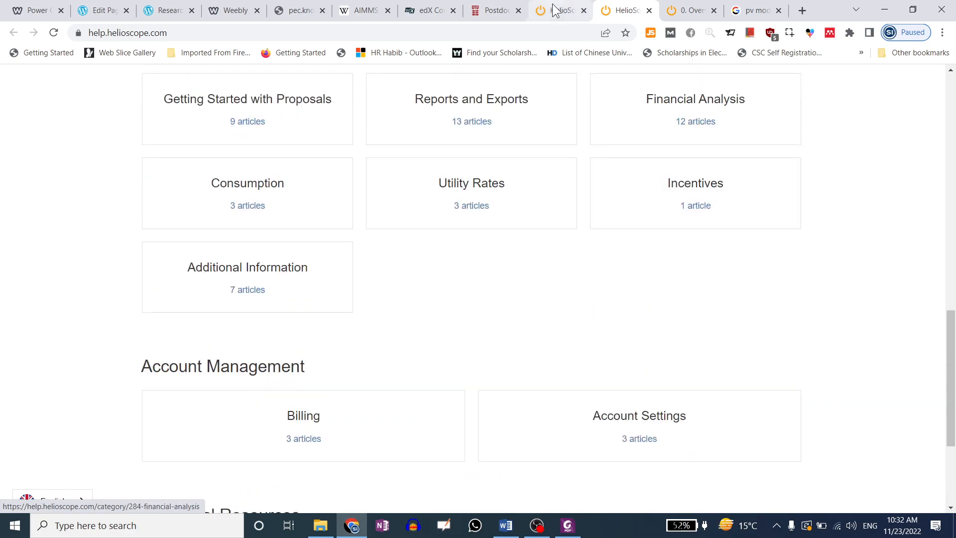
Return to the HelioScope tab, cancel the webinar sign-up dialog, and bring up Libraries
key(ctrl+shift+Tab)
click(765, 262)
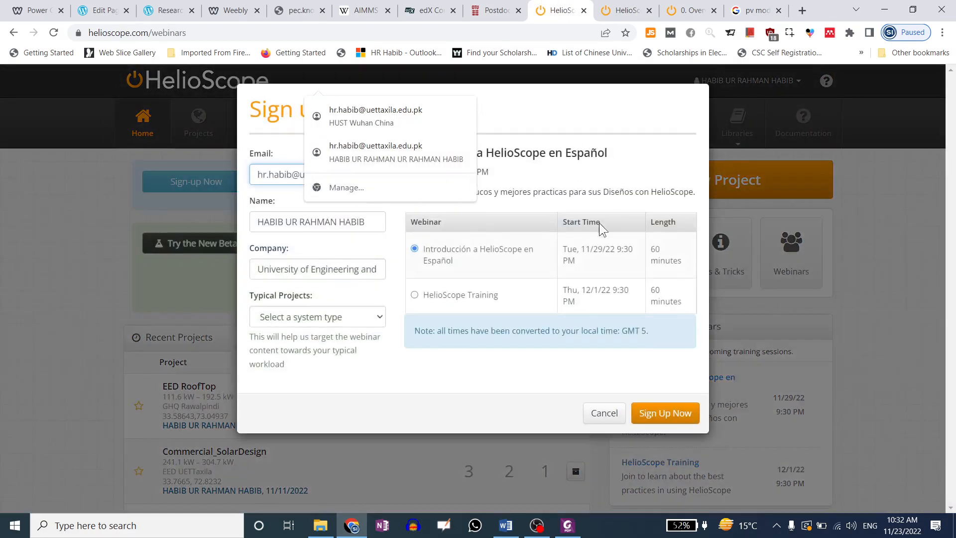
click(613, 413)
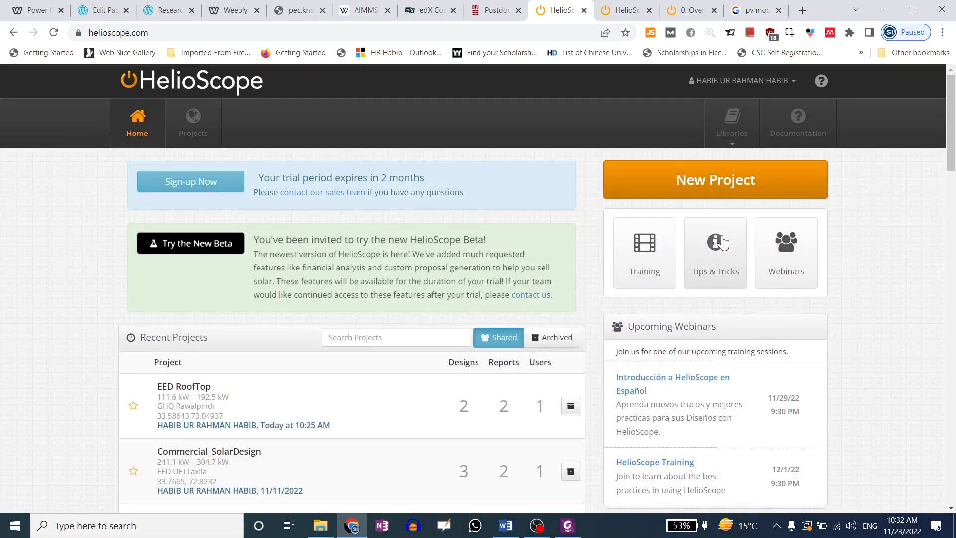
click(731, 144)
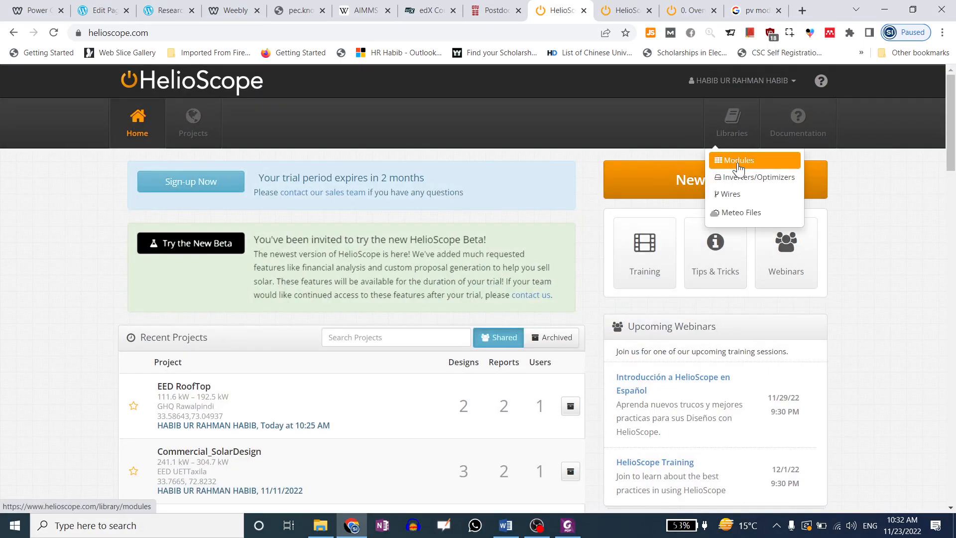
Open the Modules component library and scroll through the full module table
click(730, 158)
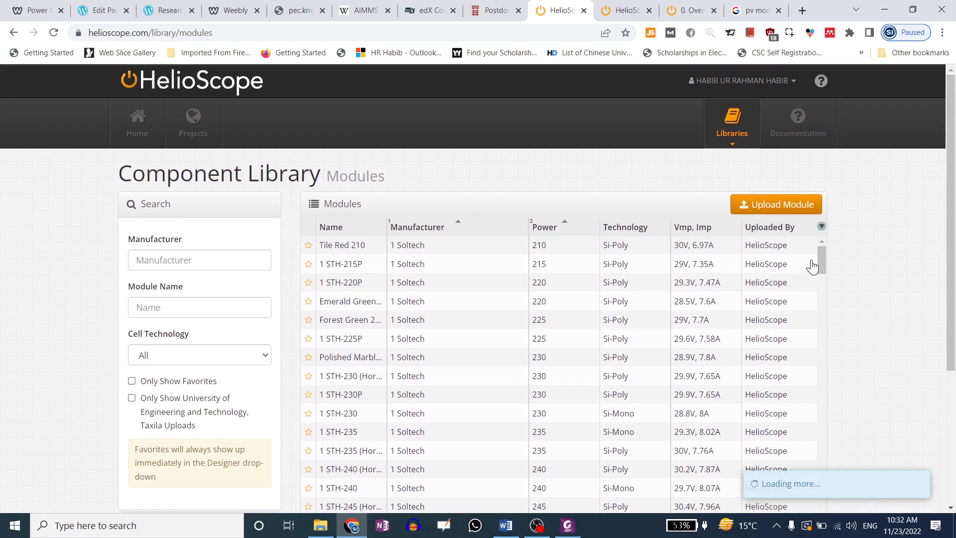
mouse_move(823, 255)
mouse_down()
mouse_move(818, 497)
mouse_move(826, 253)
mouse_up()
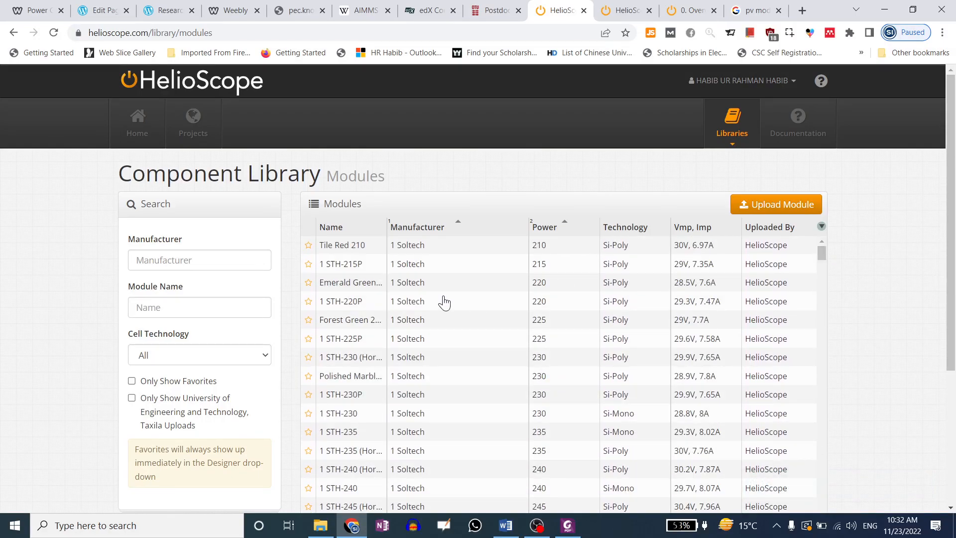
click(226, 255)
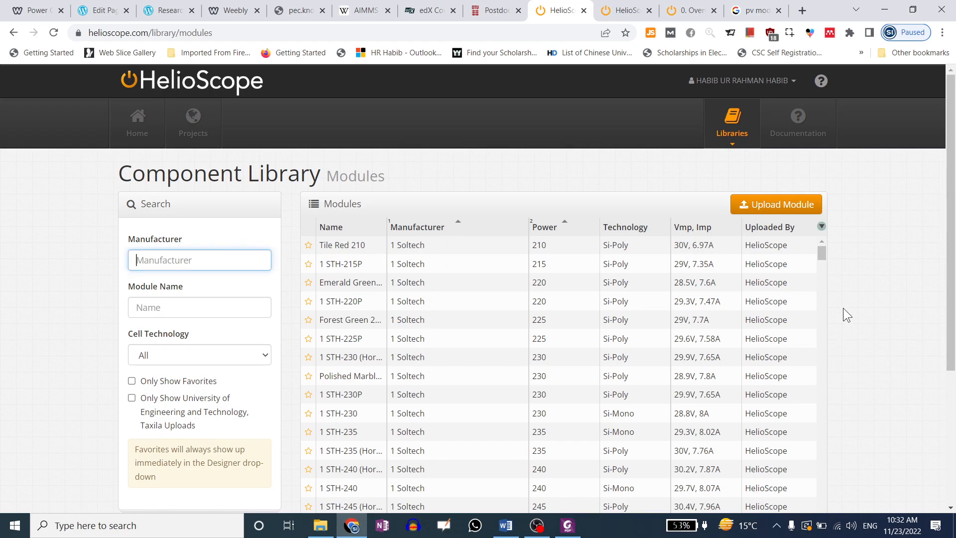
drag(823, 253, 818, 537)
drag(819, 405, 822, 476)
scroll(361, 220, down, 1)
scroll(361, 221, down, 1)
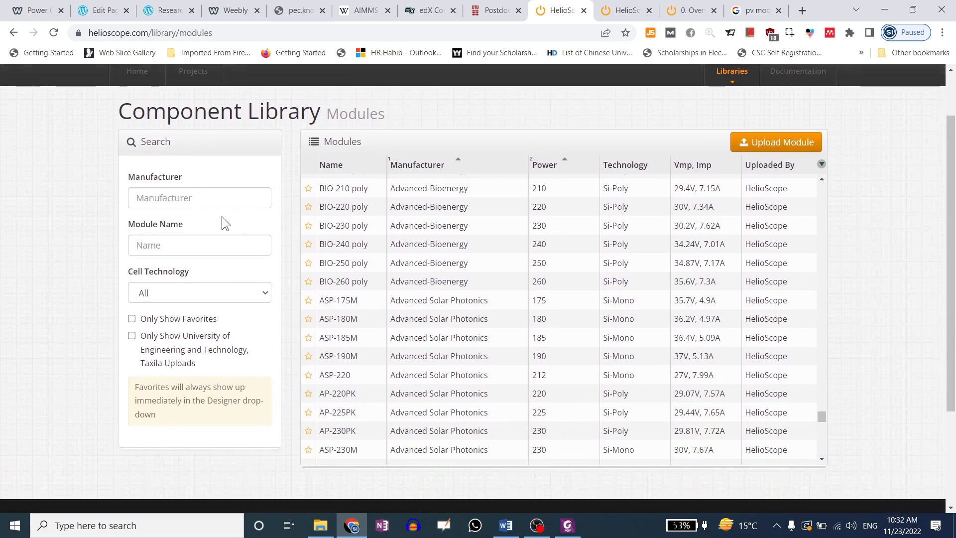
drag(823, 417, 824, 432)
scroll(824, 432, down, 8)
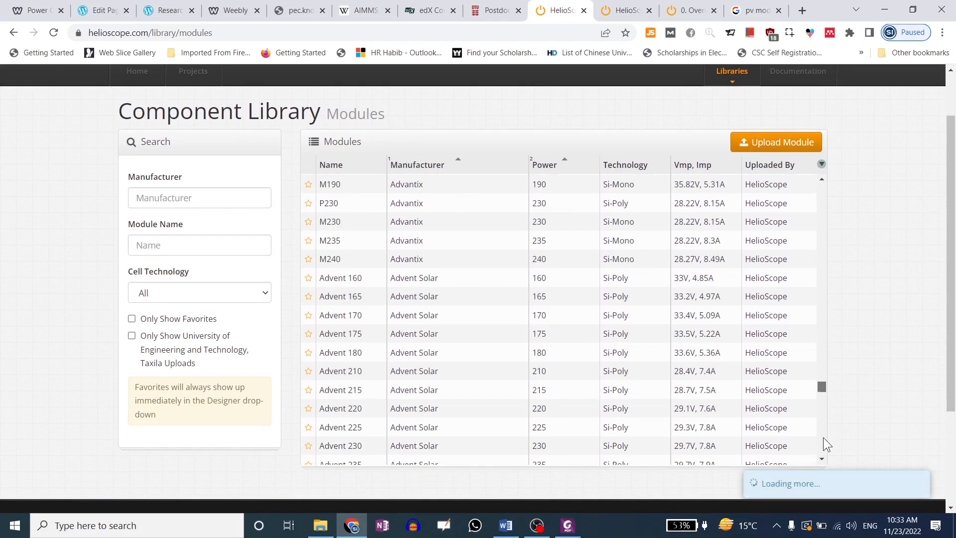
scroll(824, 438, down, 15)
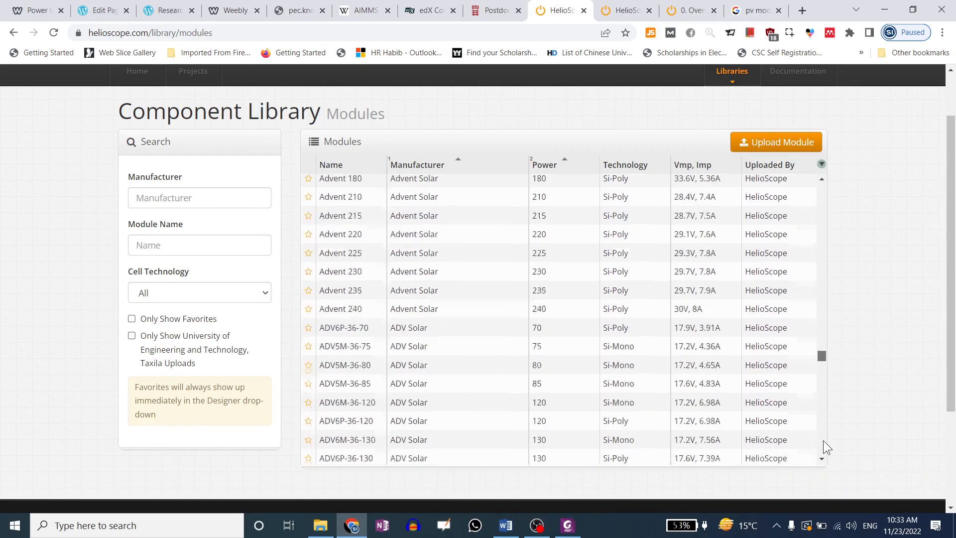
scroll(824, 455, down, 15)
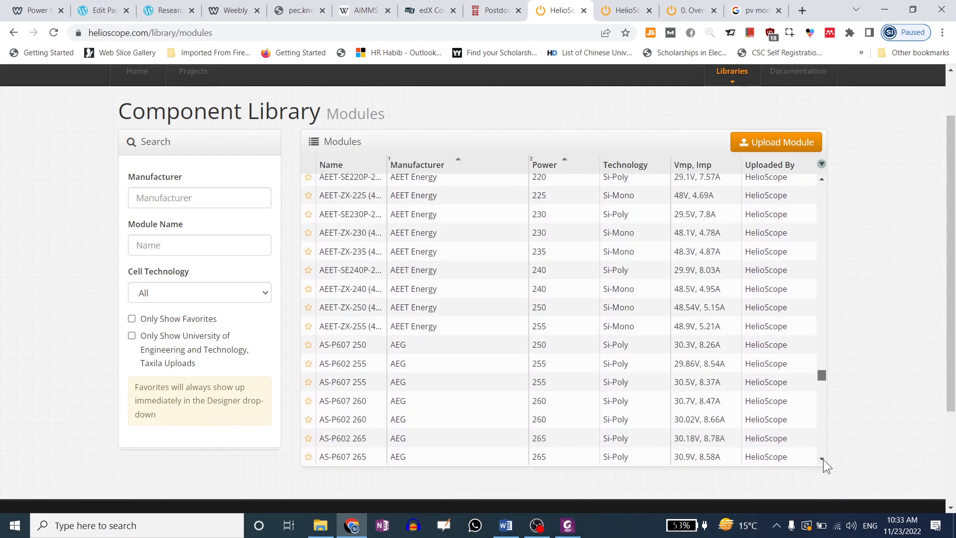
scroll(823, 490, down, 15)
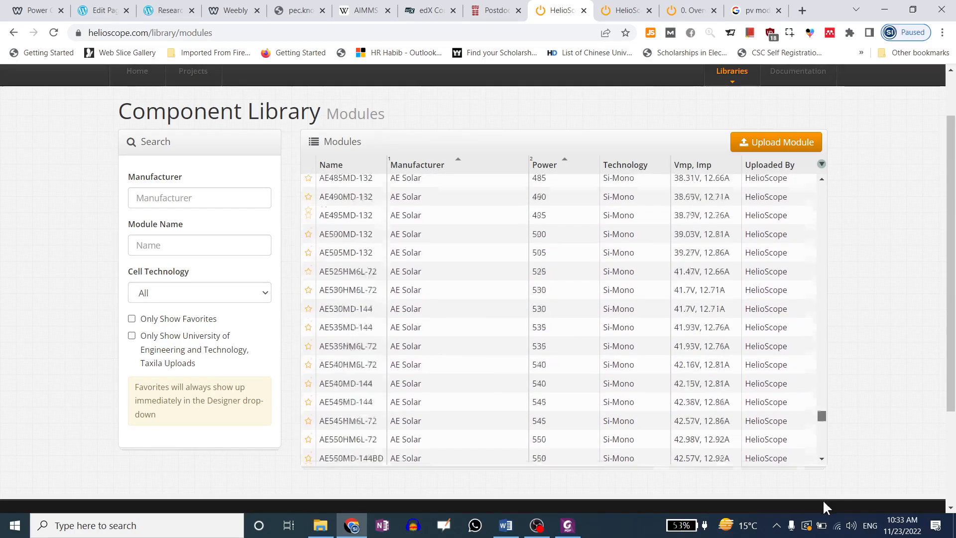
scroll(823, 429, down, 15)
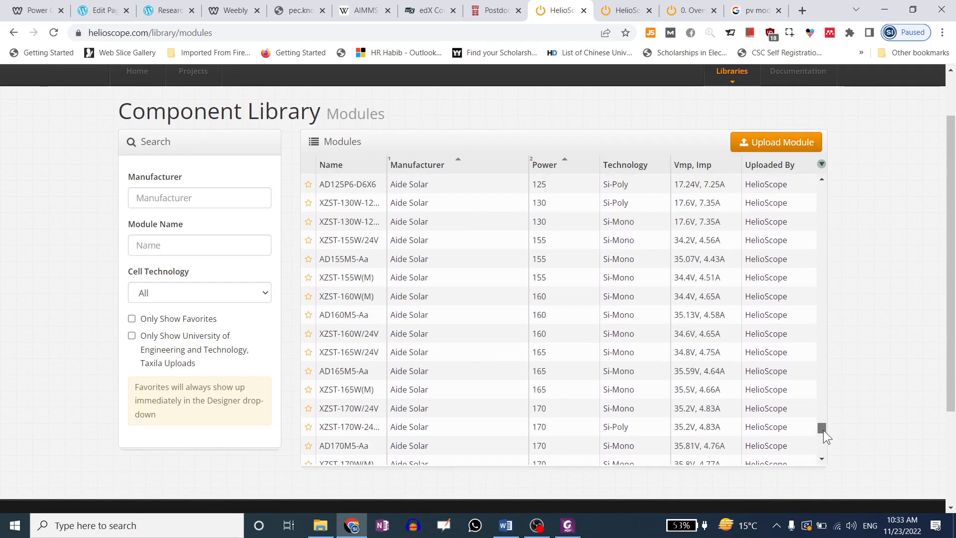
scroll(847, 349, down, 2)
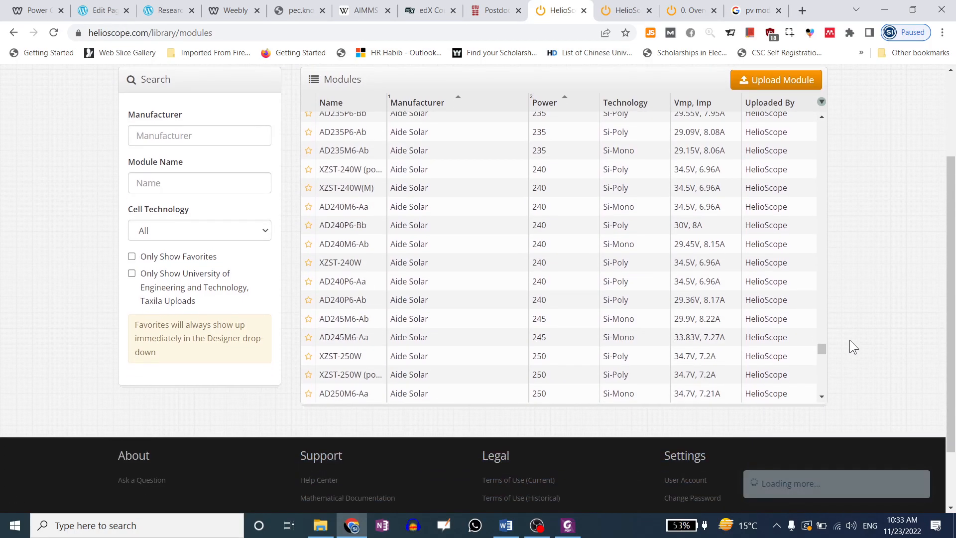
scroll(823, 354, down, 10)
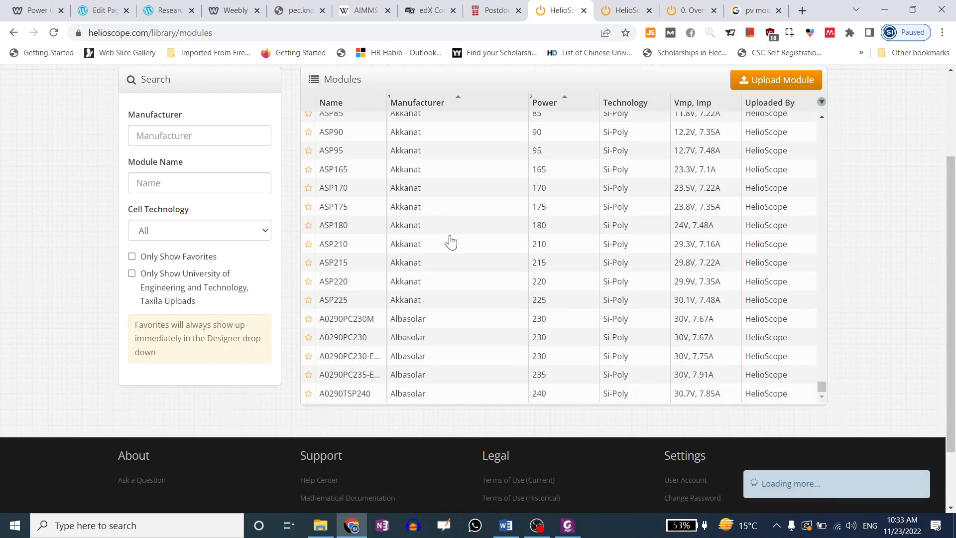
drag(823, 356, 829, 393)
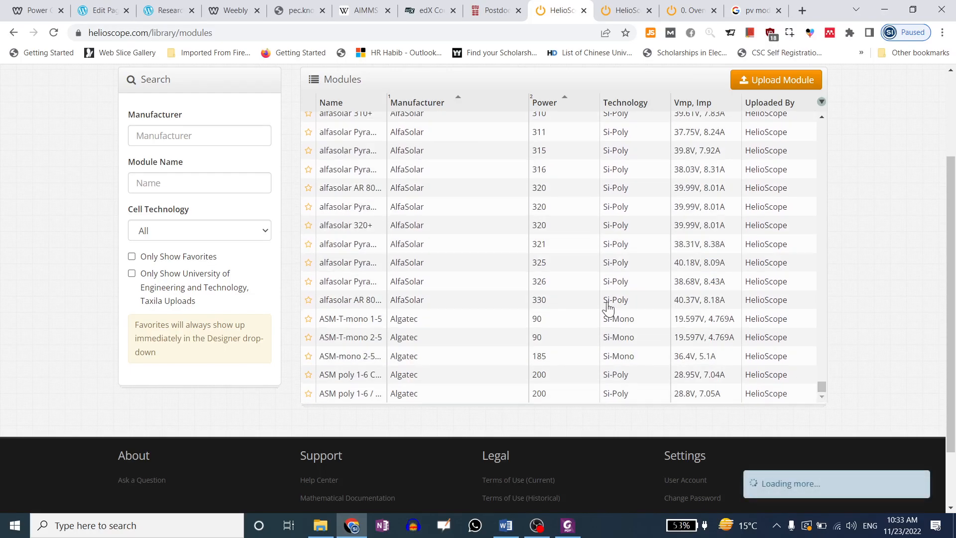
drag(822, 358, 822, 392)
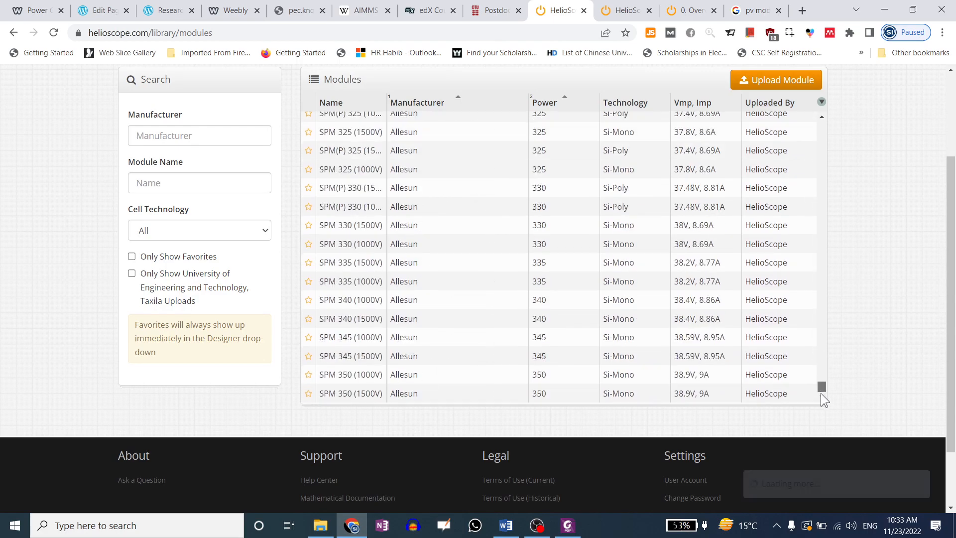
drag(822, 360, 822, 393)
scroll(779, 335, down, 2)
scroll(7, 312, up, 4)
scroll(97, 352, down, 1)
Filter modules to Si-Mono cell technology and sort the Power column from highest down
click(187, 296)
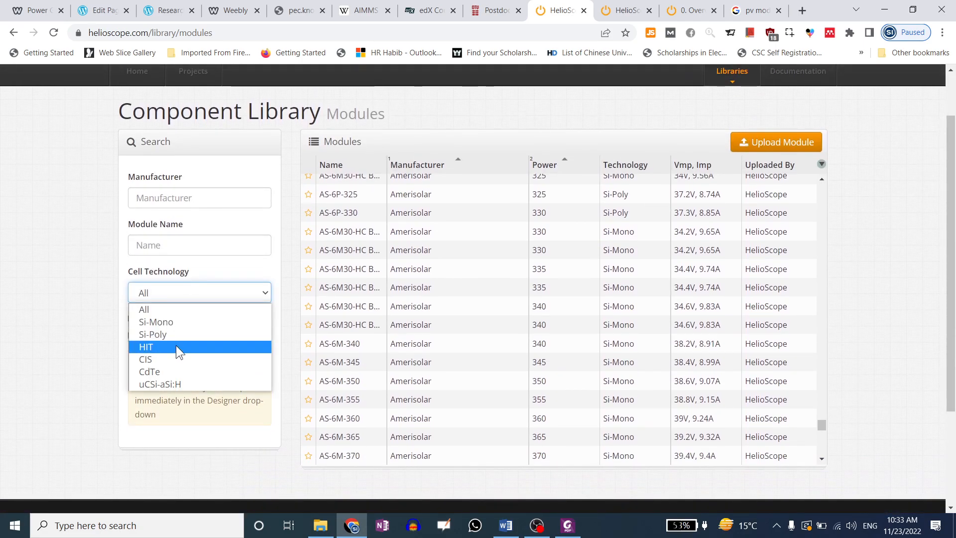
click(177, 323)
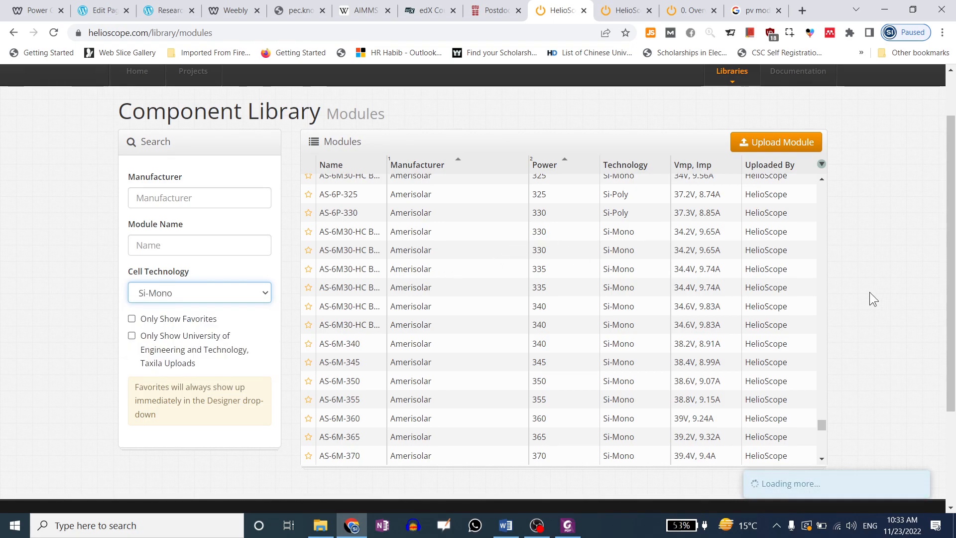
scroll(891, 295, up, 1)
scroll(902, 290, down, 1)
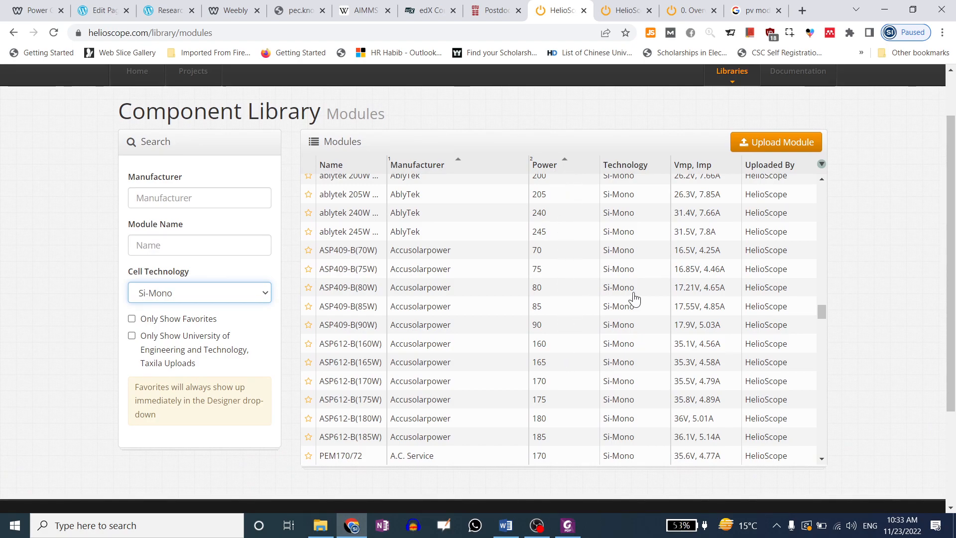
drag(822, 312, 824, 188)
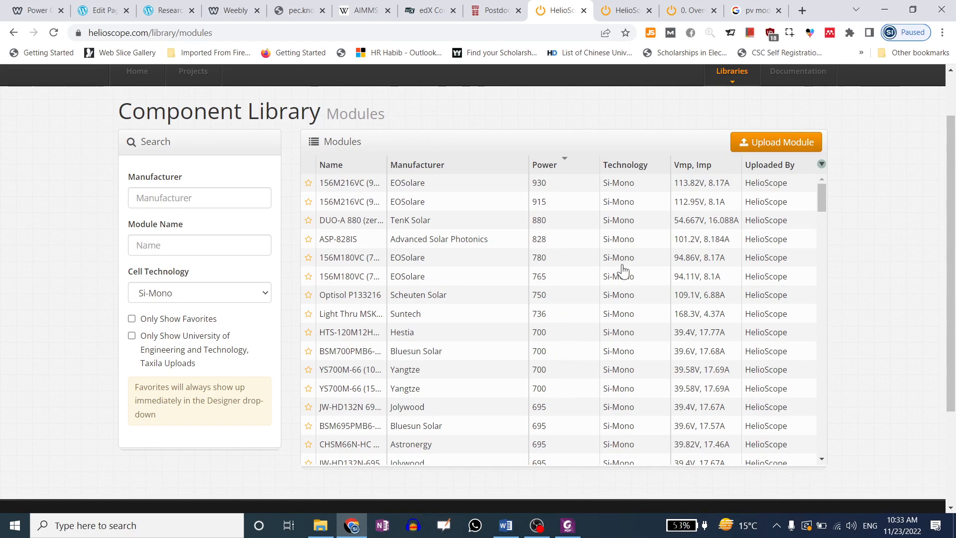
click(170, 246)
click(90, 243)
click(780, 145)
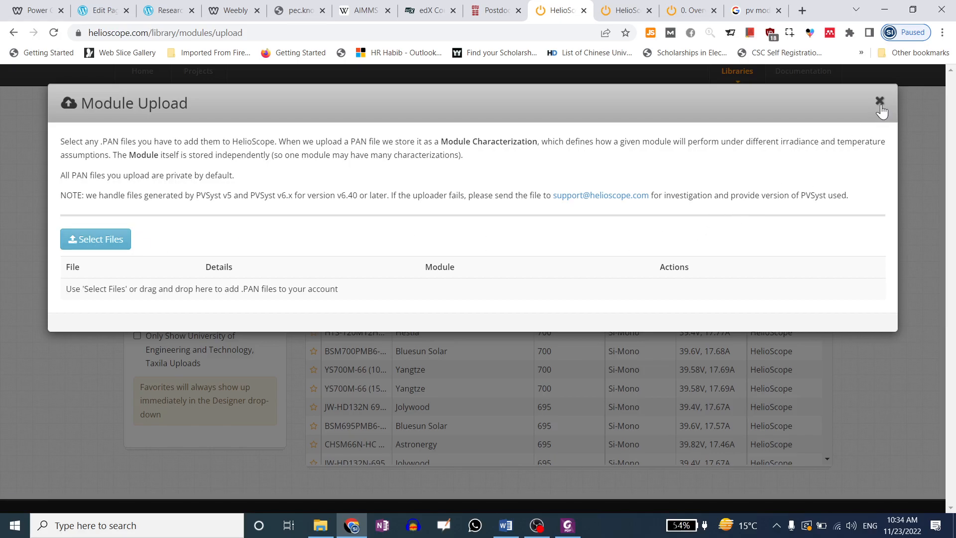
drag(345, 196, 521, 196)
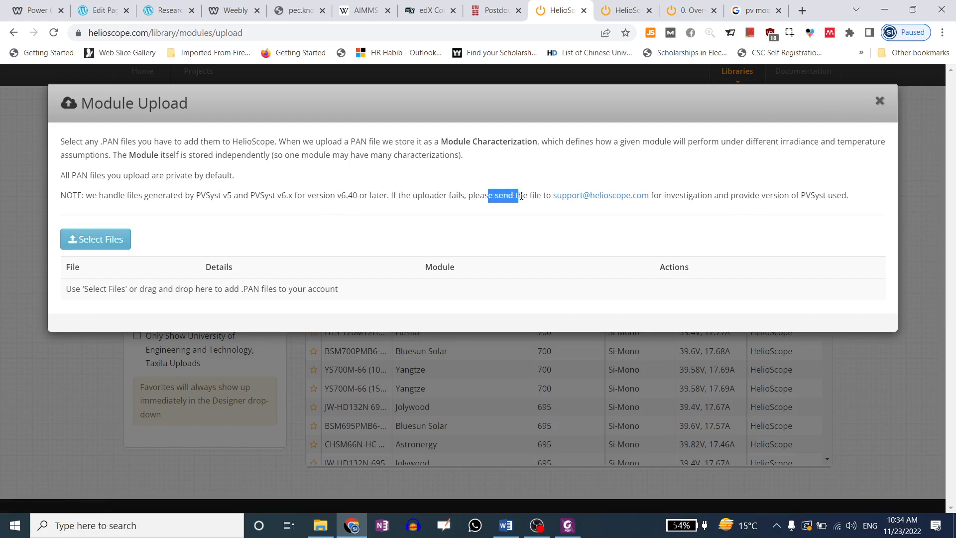
click(880, 103)
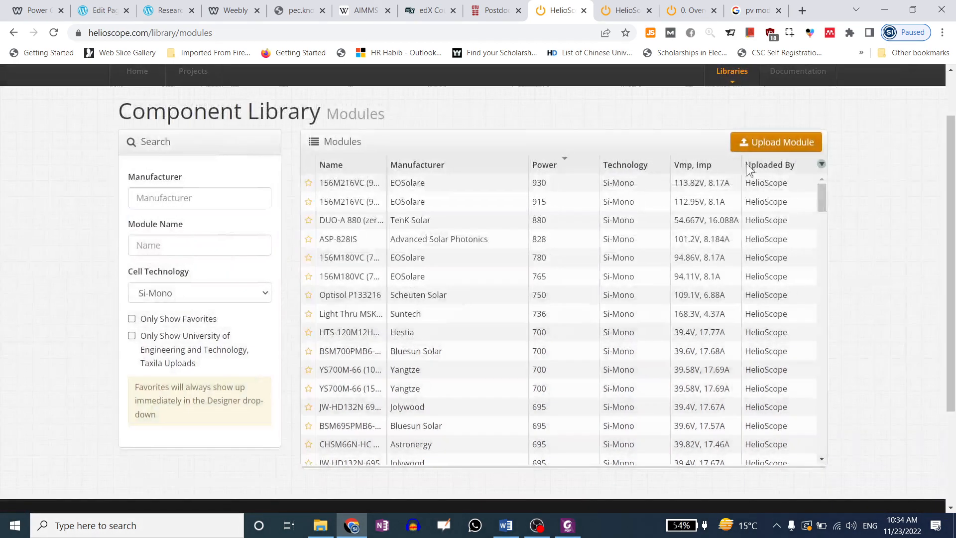
scroll(746, 167, up, 2)
Open the Inverters/Optimizers library and scroll its list down to Danfoss Solar and Darfon units
mouse_move(740, 150)
click(745, 180)
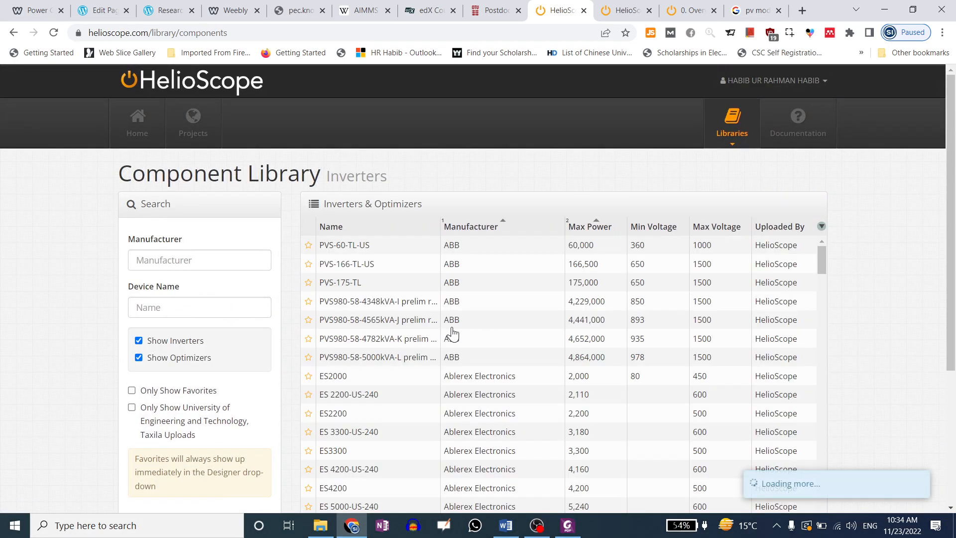
drag(822, 253, 828, 491)
drag(823, 374, 821, 496)
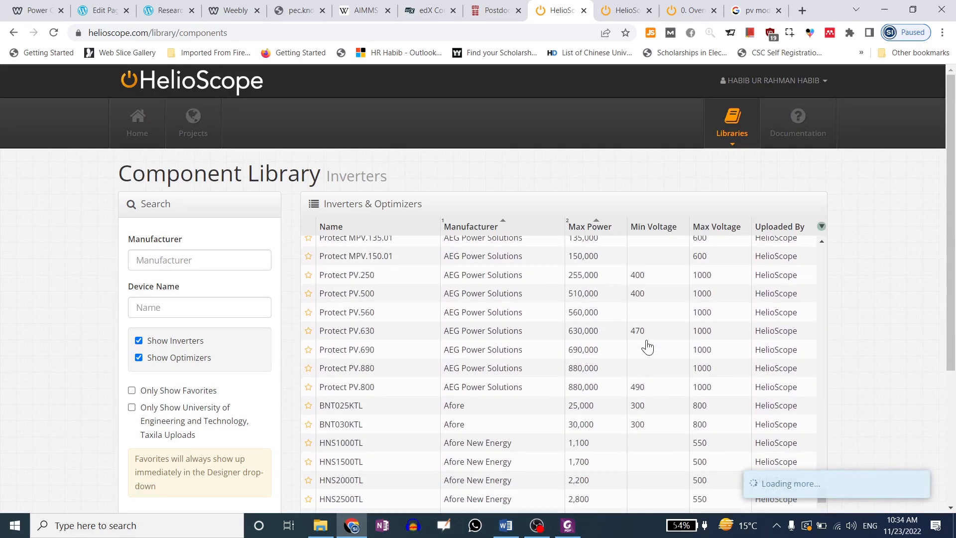
drag(820, 354, 827, 512)
scroll(852, 379, down, 1)
scroll(851, 378, down, 4)
drag(824, 250, 822, 318)
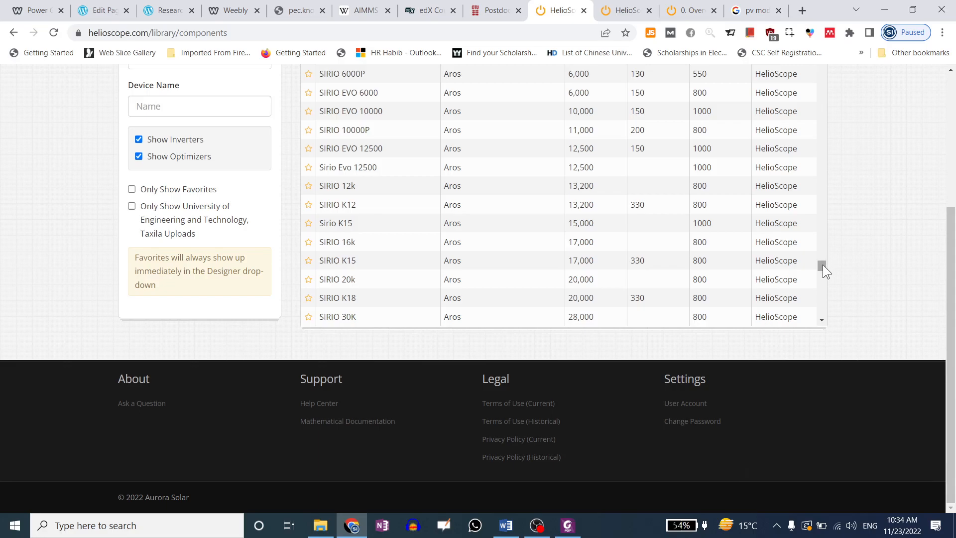
drag(823, 264, 824, 321)
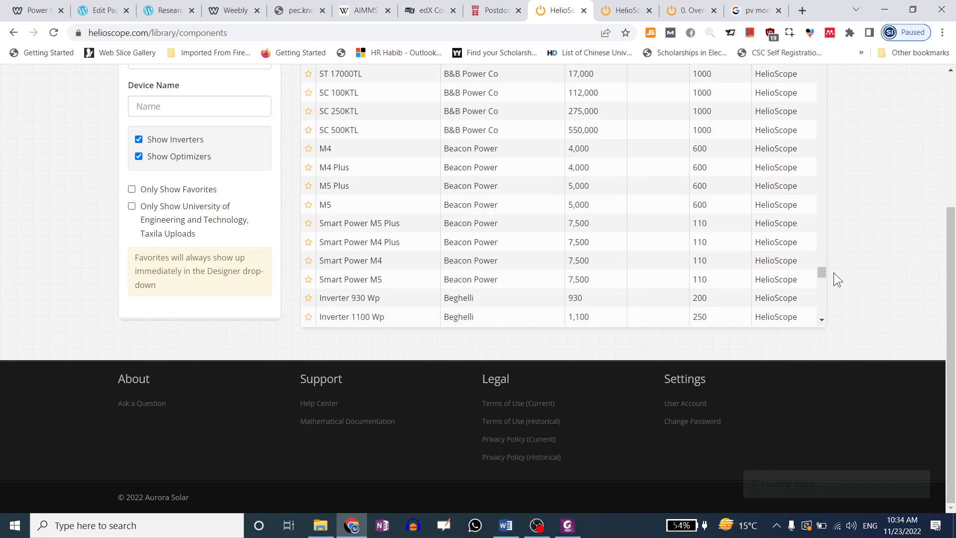
drag(824, 270, 823, 319)
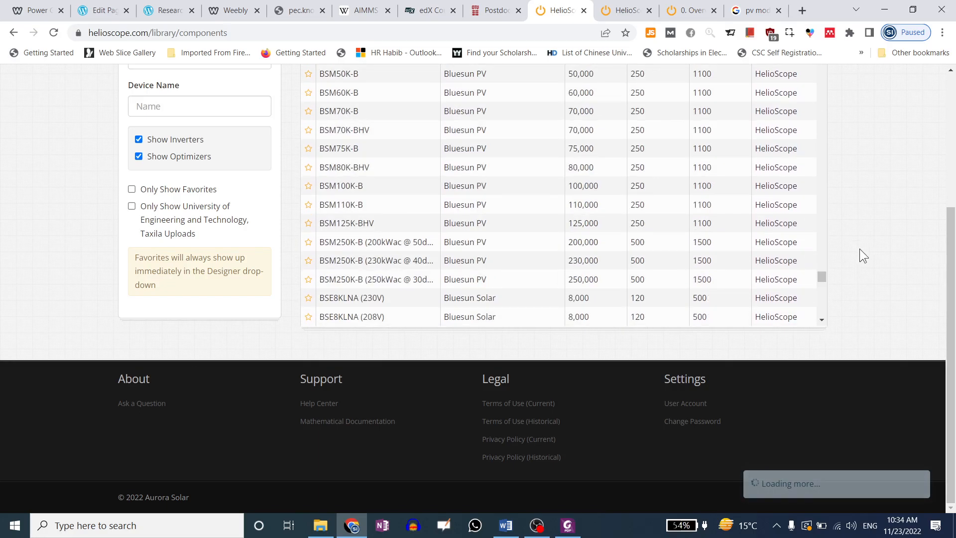
drag(824, 276, 823, 314)
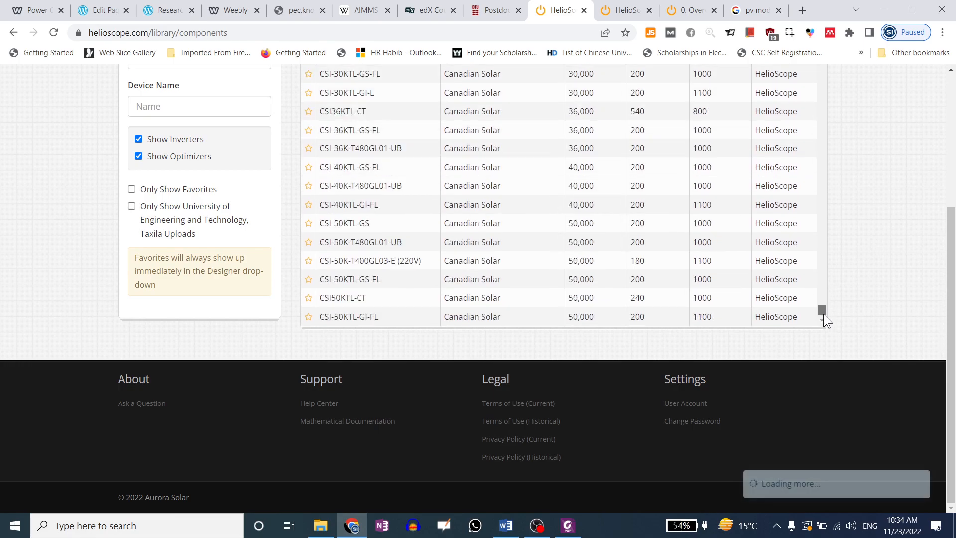
drag(821, 279, 827, 323)
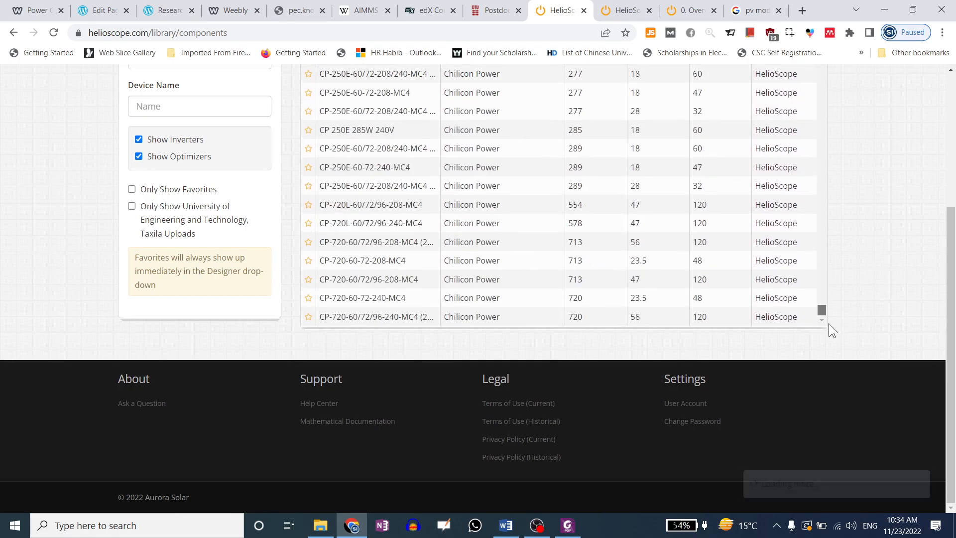
drag(821, 285, 822, 318)
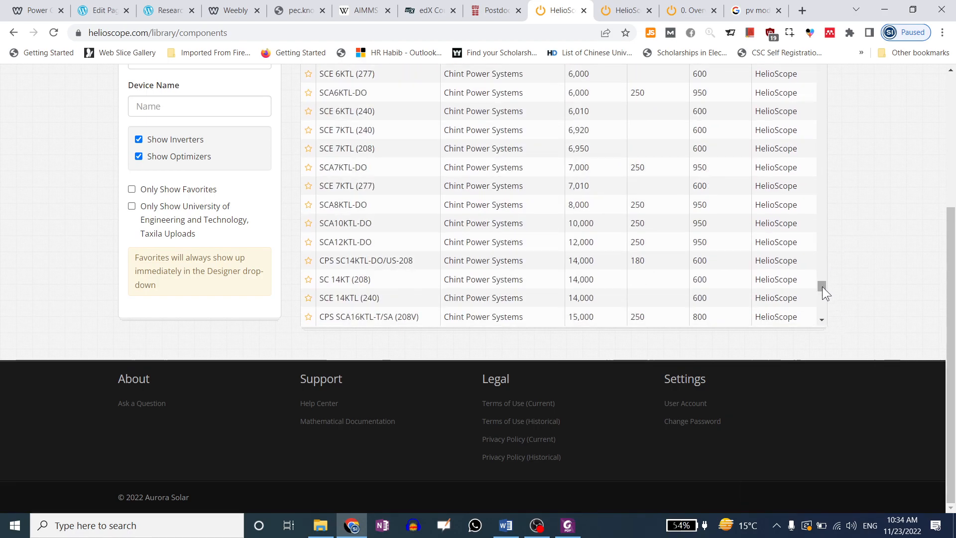
drag(823, 285, 823, 328)
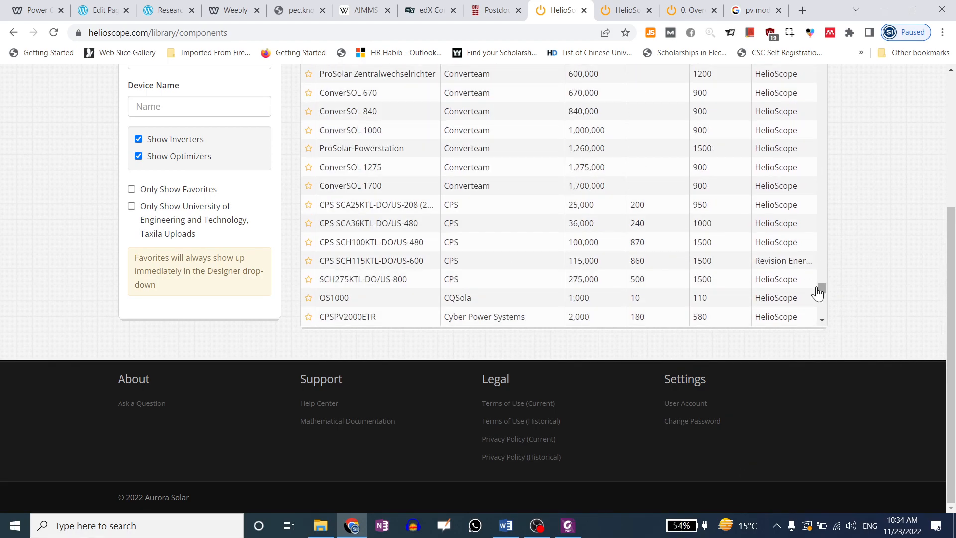
drag(817, 293, 822, 316)
scroll(744, 289, up, 10)
scroll(841, 249, up, 5)
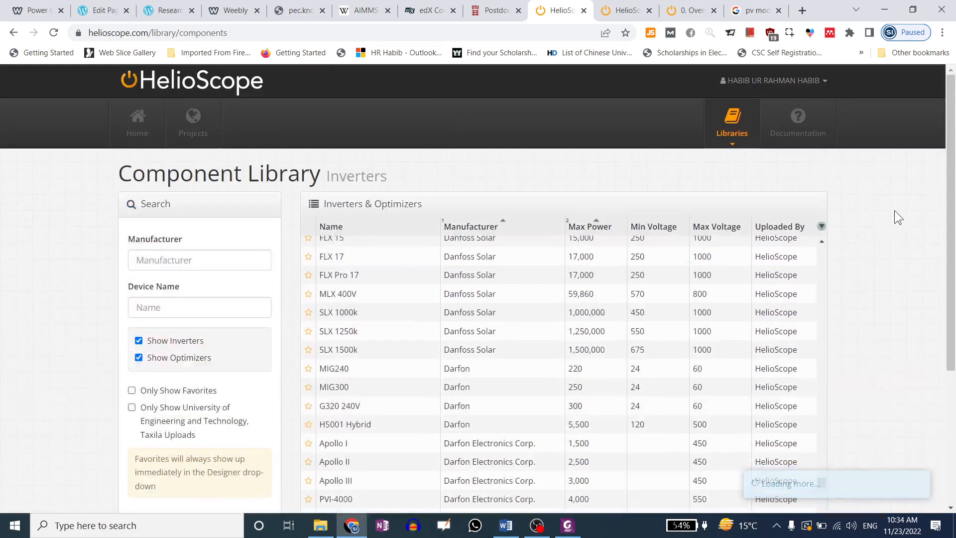
click(730, 140)
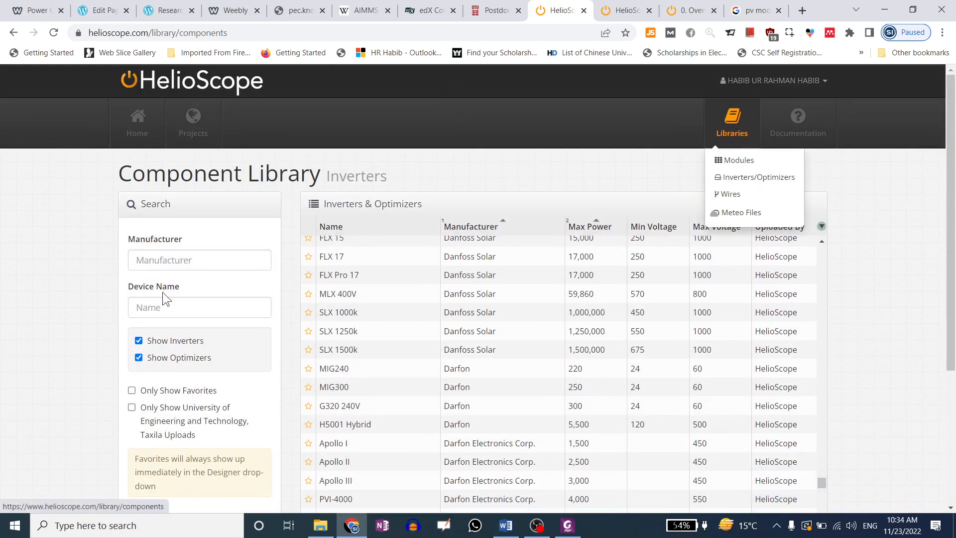
In the Wires library, compare AWG and Metric (mm2) sizes, then save Metric (mm2) as preference
click(744, 202)
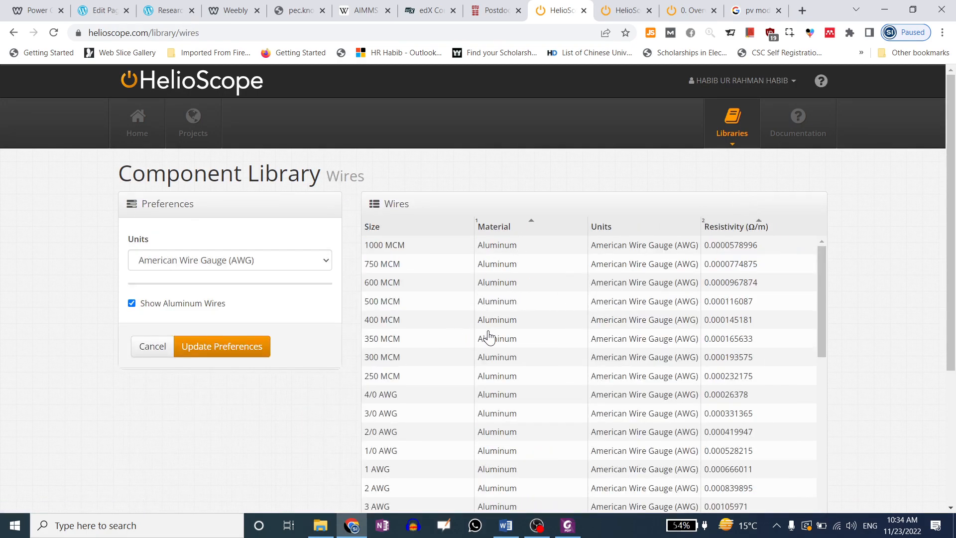
click(214, 260)
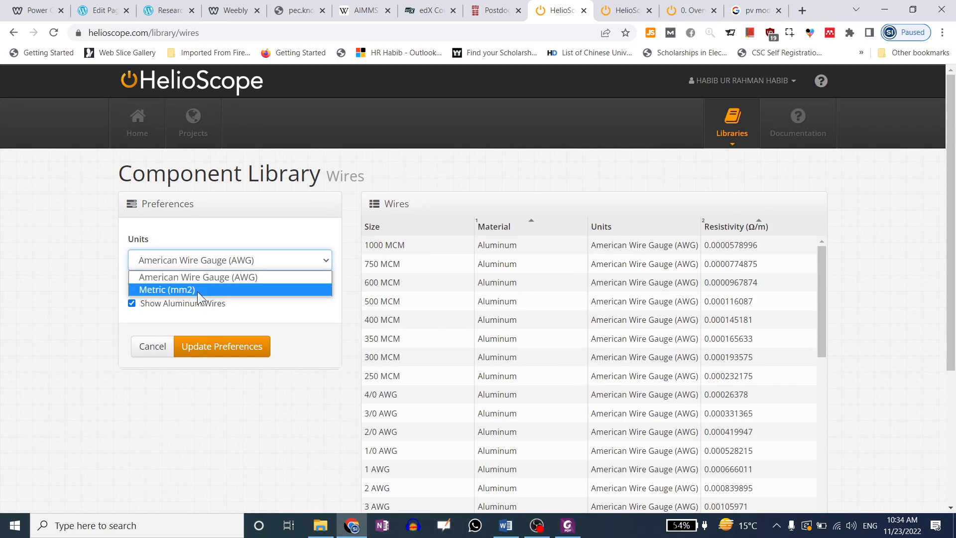
click(197, 290)
click(217, 259)
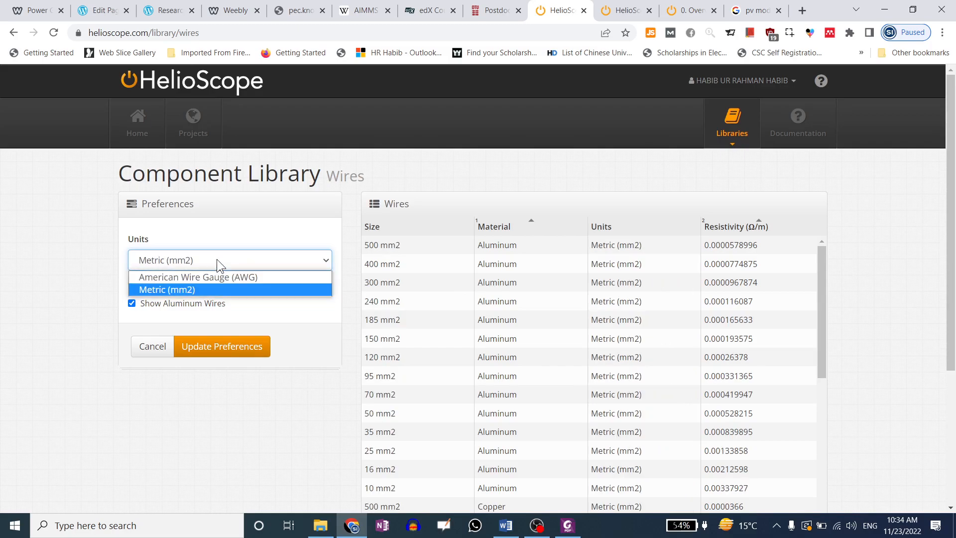
click(222, 289)
click(274, 263)
click(272, 277)
drag(820, 300, 856, 259)
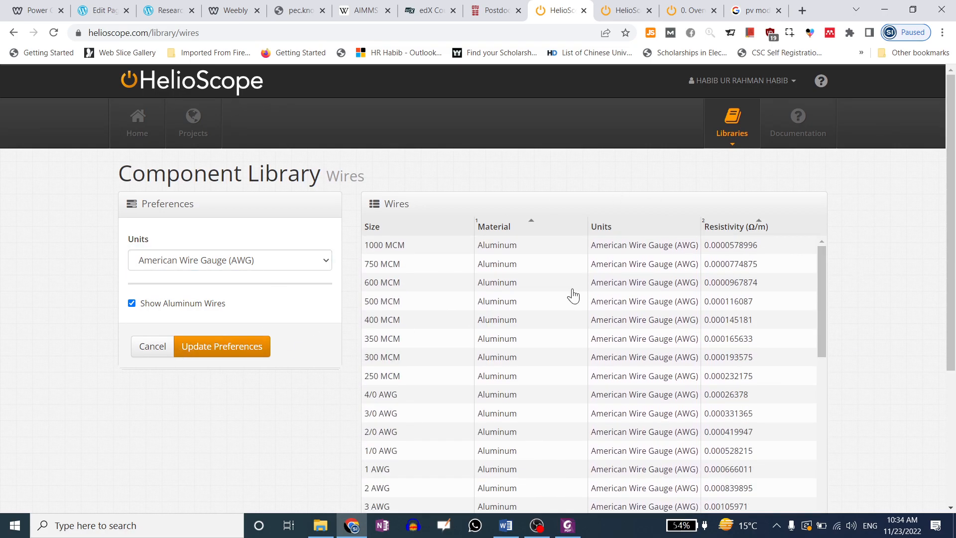
click(204, 261)
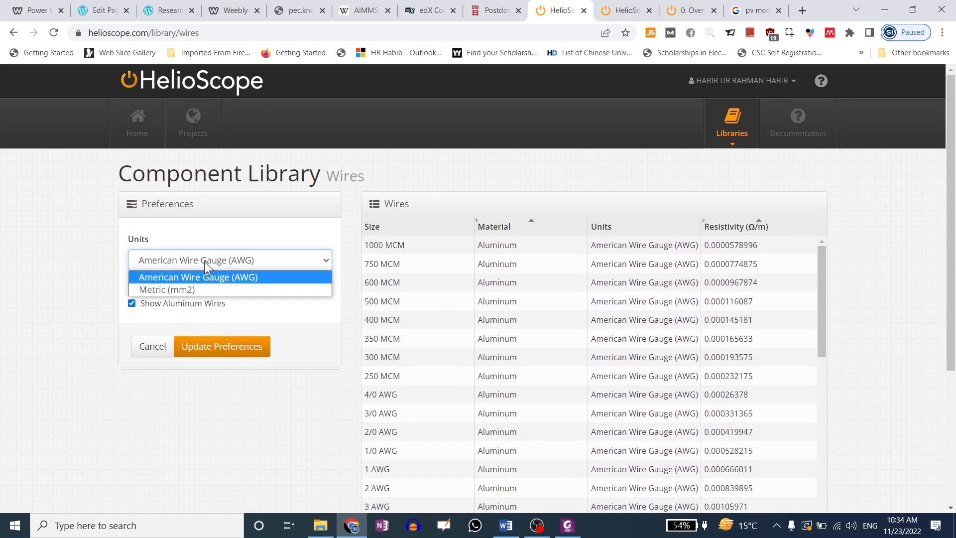
click(197, 286)
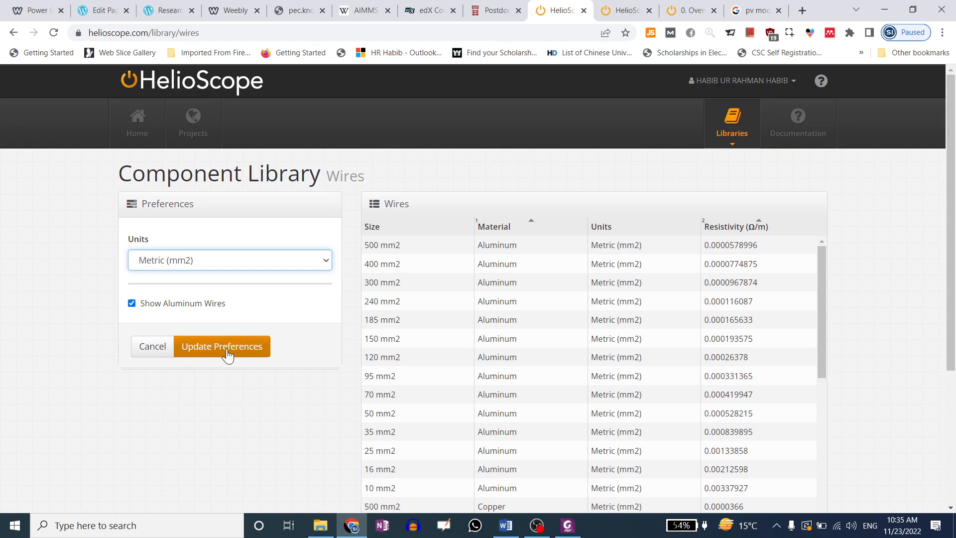
click(731, 125)
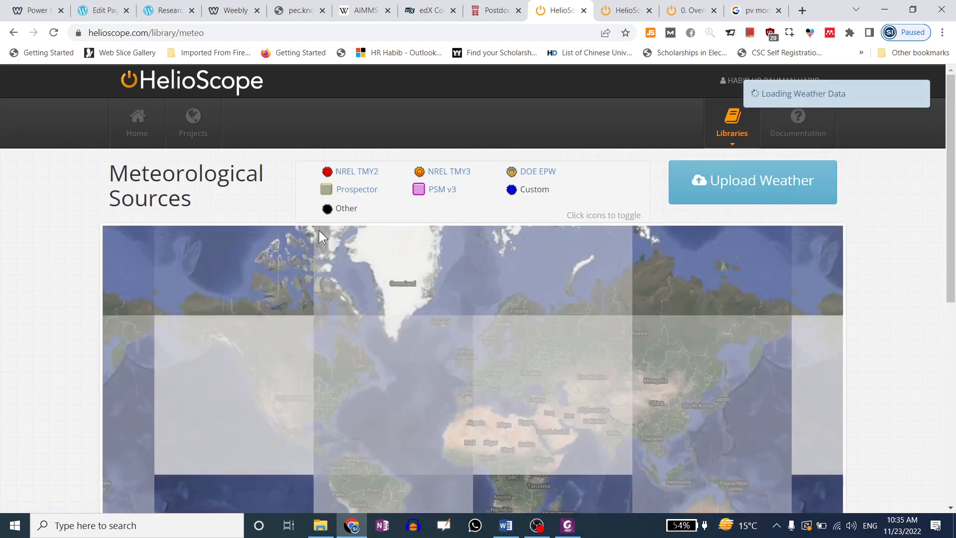
Close the Upload Weather dialog and browse the station map listing NREL TMY3 and DOE EPW sources
mouse_move(954, 159)
mouse_down()
mouse_move(953, 224)
mouse_move(953, 174)
mouse_up()
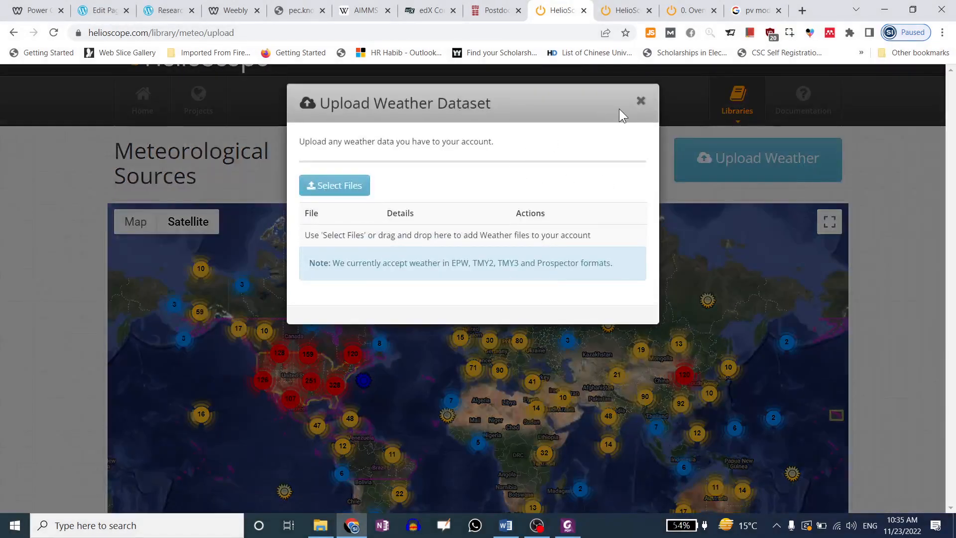
click(642, 95)
scroll(952, 214, down, 1)
drag(952, 209, 955, 232)
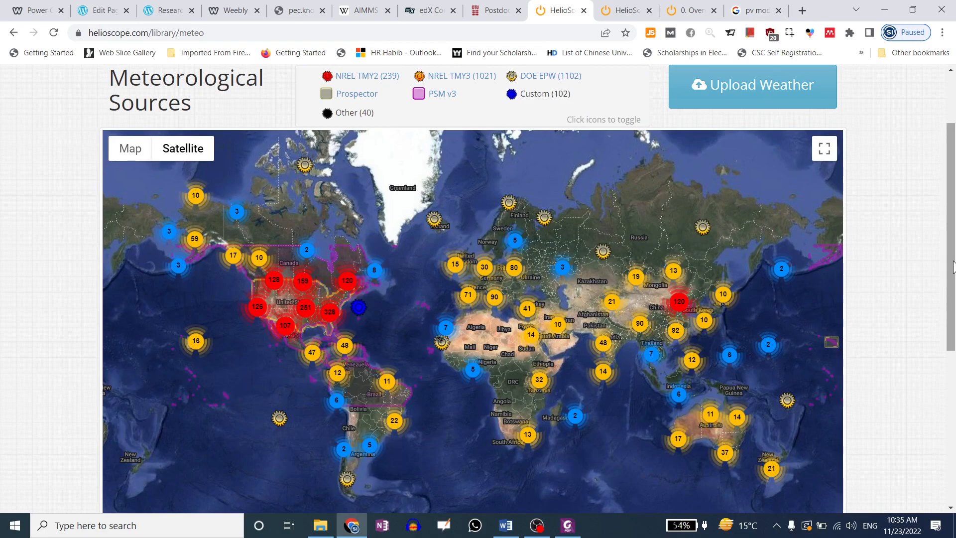
drag(954, 268, 955, 202)
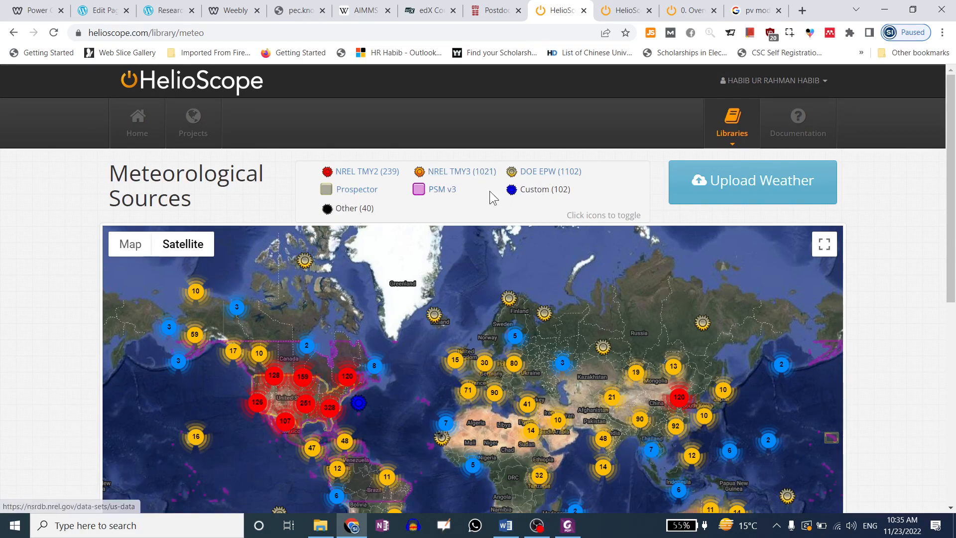
Switch the weather-station map from Satellite to Map view and zoom in on Pakistan
scroll(320, 380, down, 2)
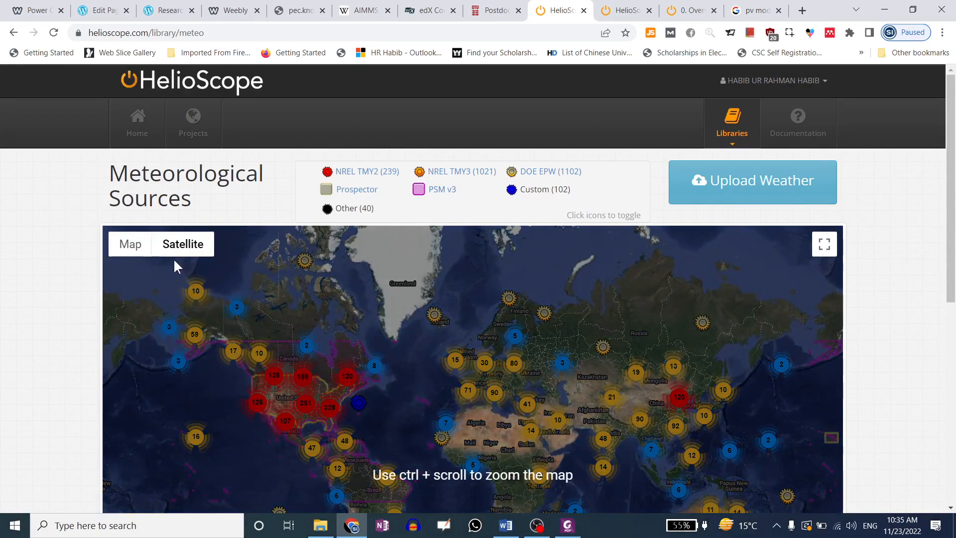
mouse_move(177, 248)
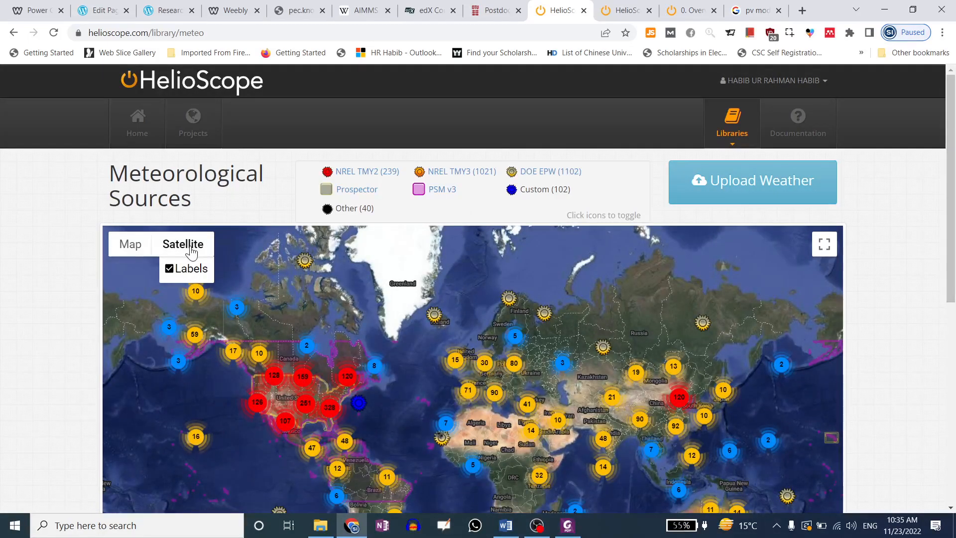
click(131, 246)
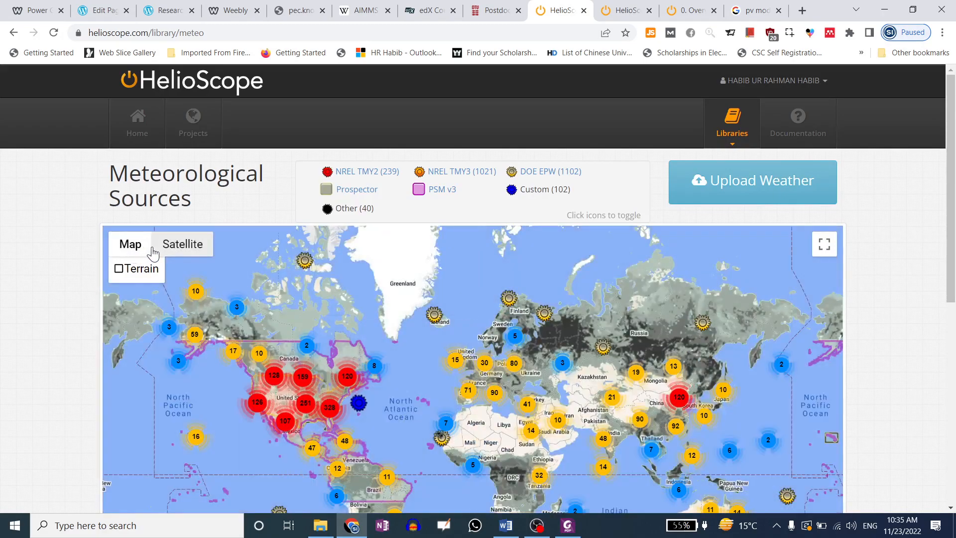
scroll(608, 244, down, 1)
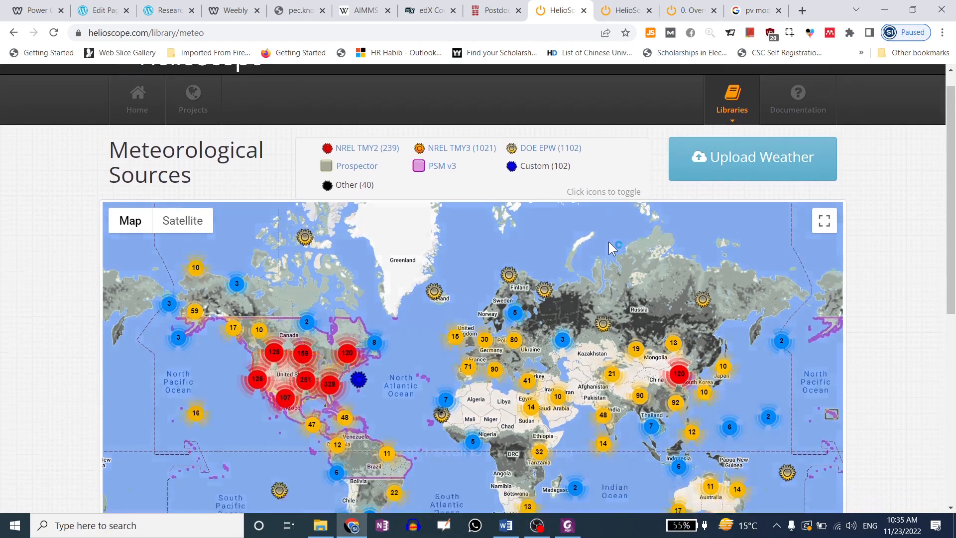
scroll(501, 354, down, 1)
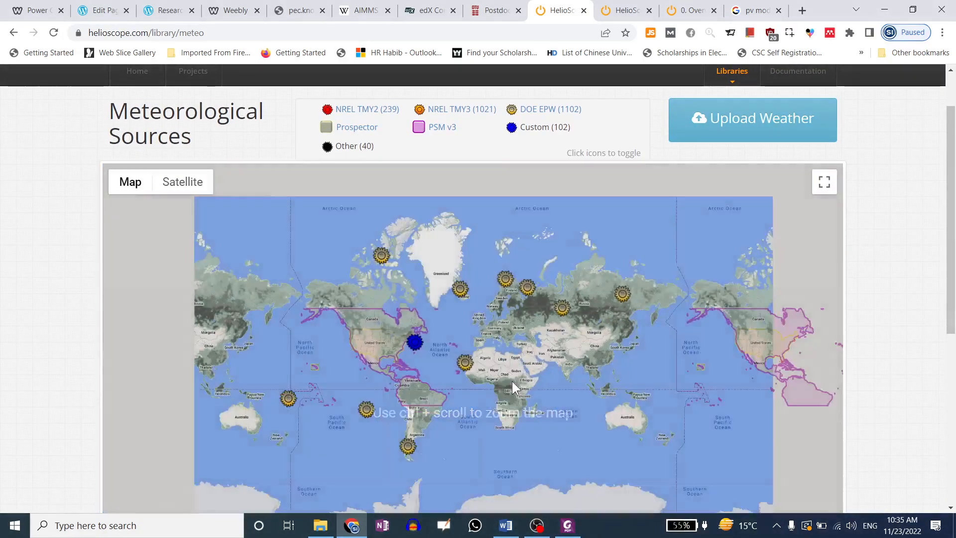
scroll(493, 369, up, 1)
scroll(502, 388, up, 1)
drag(705, 304, 503, 345)
scroll(503, 347, up, 2)
scroll(501, 341, up, 2)
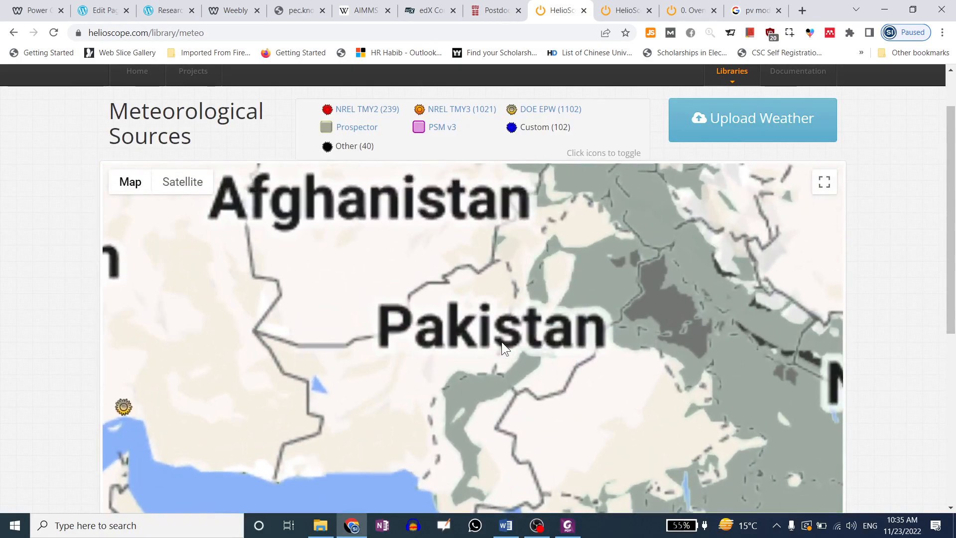
Pan across northern and central India, then zoom back out over South Asia
drag(499, 335, 450, 324)
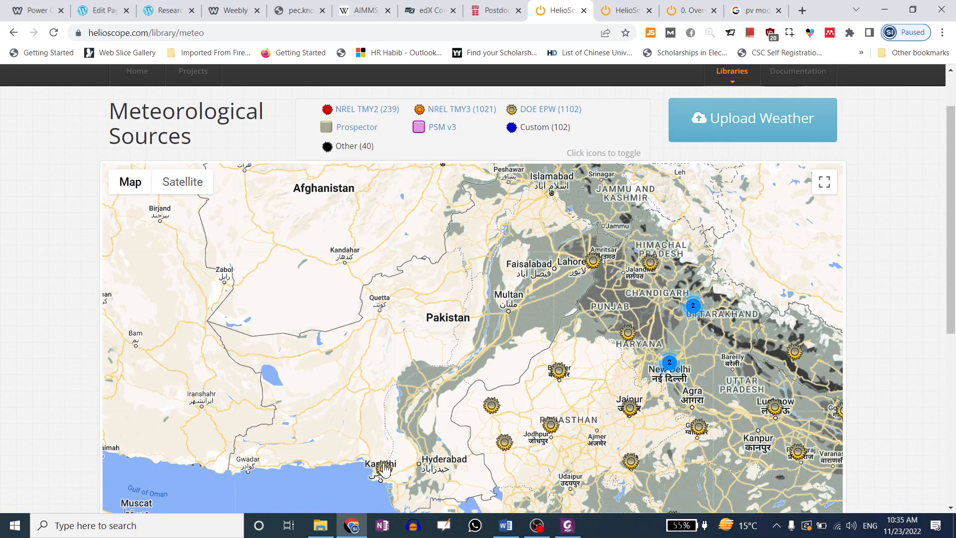
mouse_move(388, 473)
mouse_move(598, 272)
drag(526, 346, 446, 298)
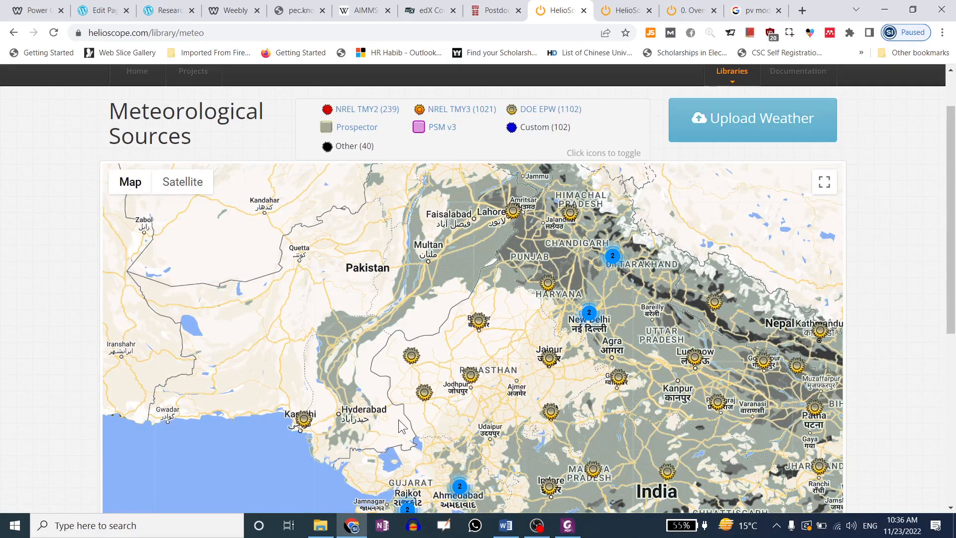
drag(604, 450, 501, 346)
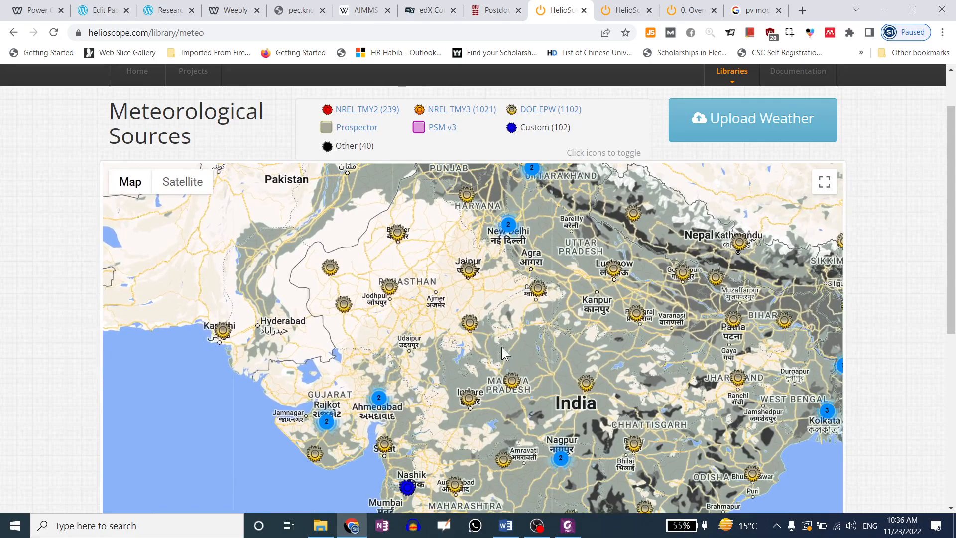
scroll(587, 363, down, 1)
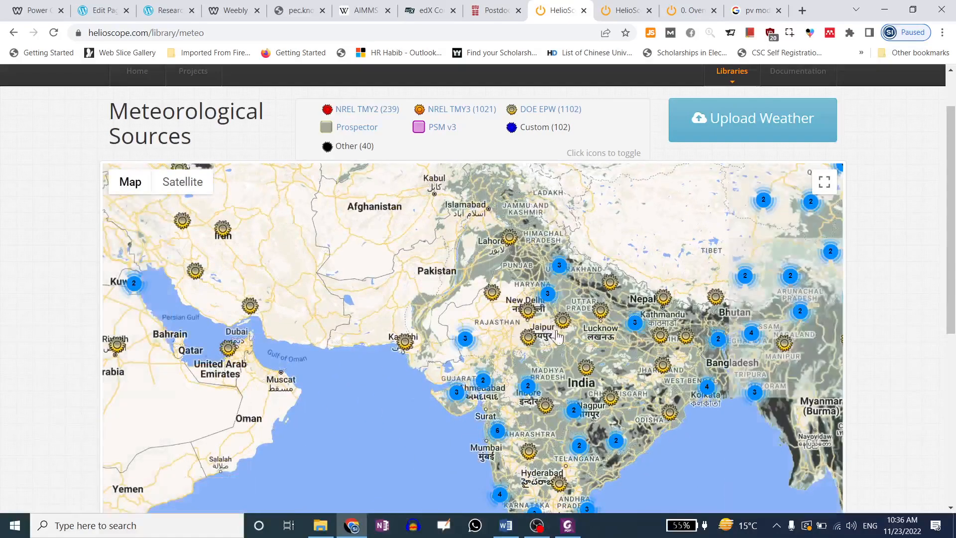
scroll(578, 352, down, 1)
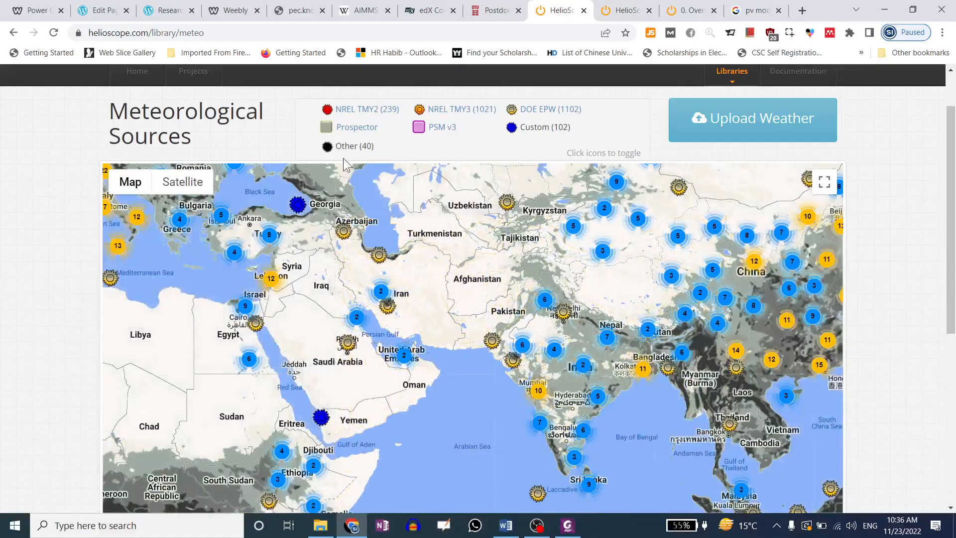
scroll(852, 249, down, 7)
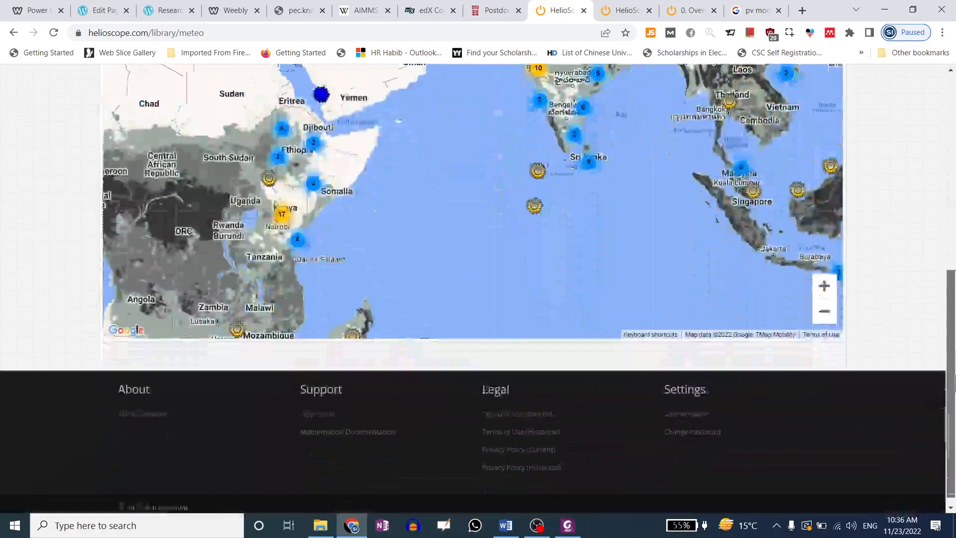
scroll(849, 91, up, 8)
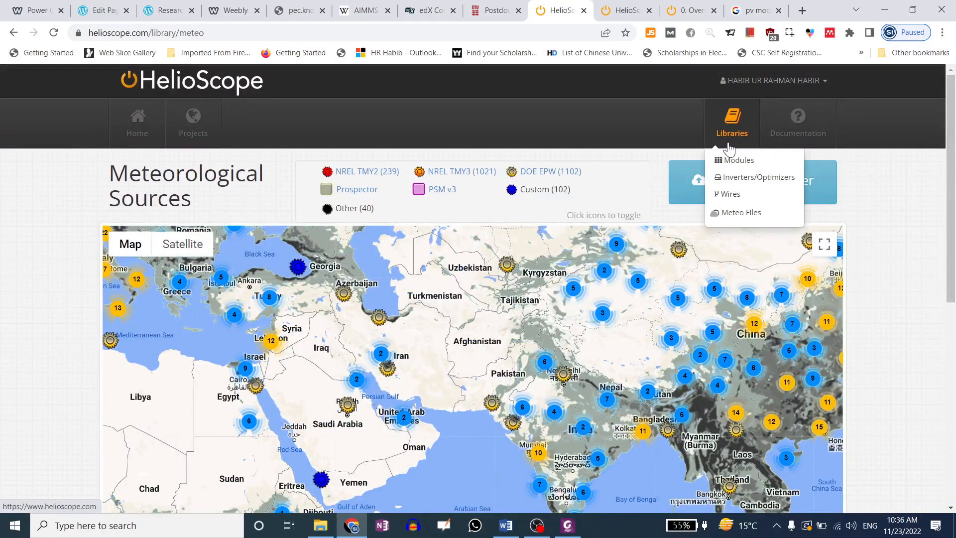
Skim help.helioscope.com in a new tab, then return and open the full Projects list
click(803, 134)
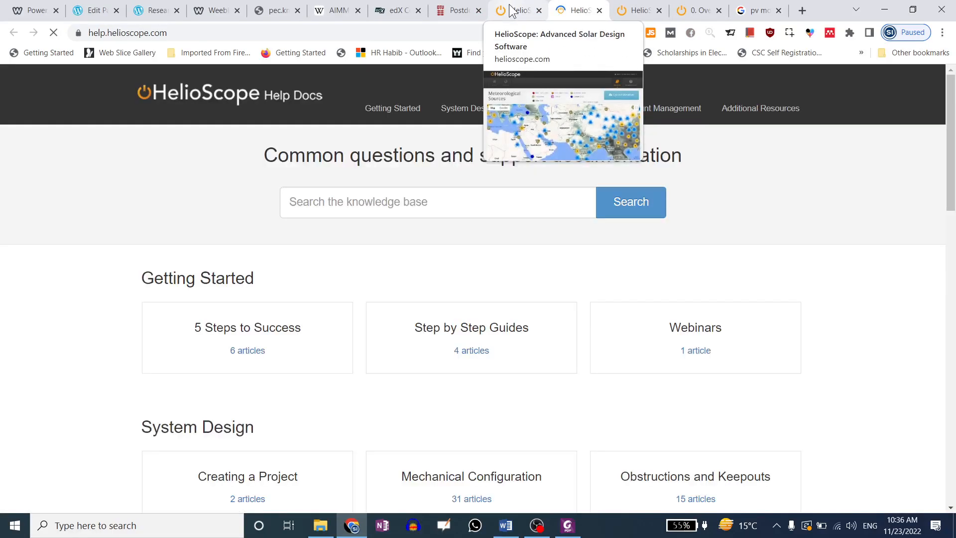
scroll(379, 306, down, 4)
scroll(450, 333, down, 5)
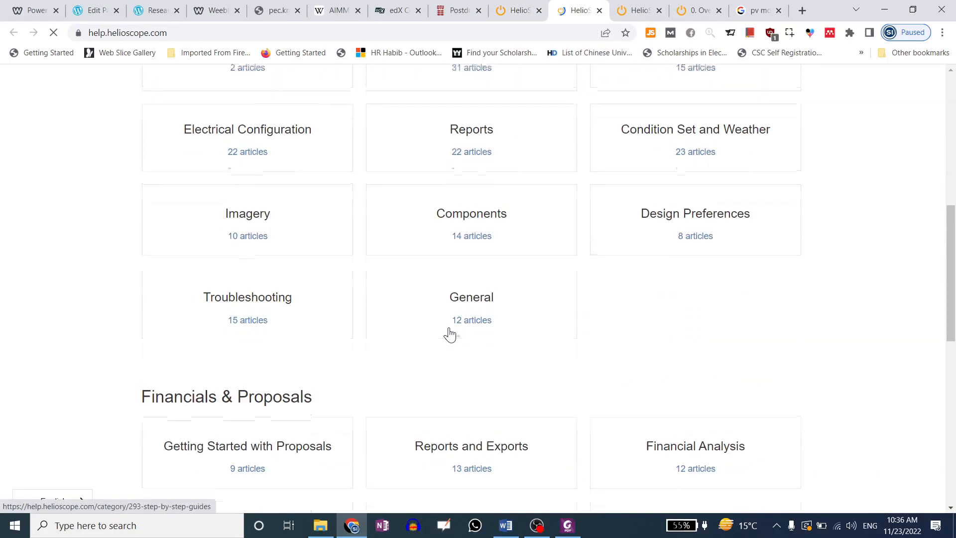
scroll(449, 332, up, 10)
click(533, 10)
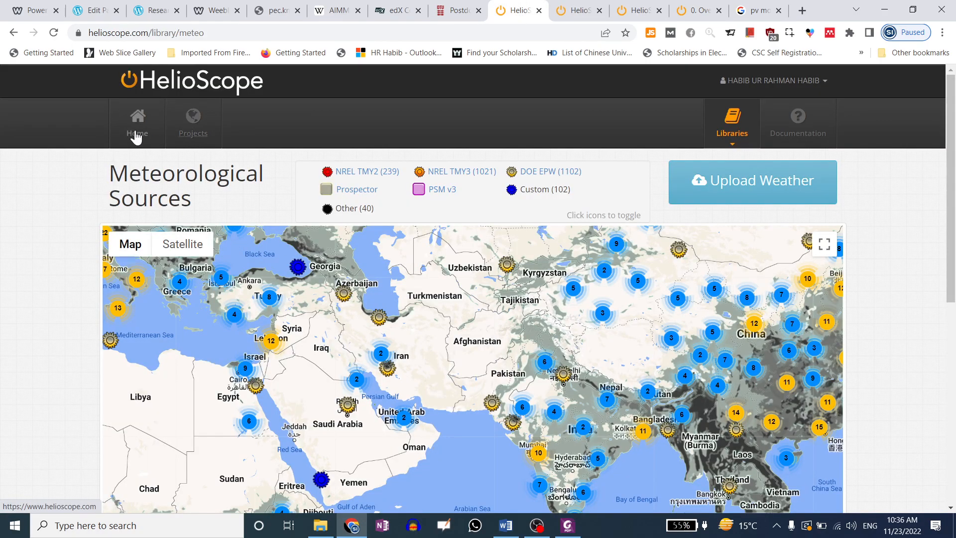
click(193, 125)
Go to the account settings page and open the Logo Gallery
scroll(698, 249, down, 1)
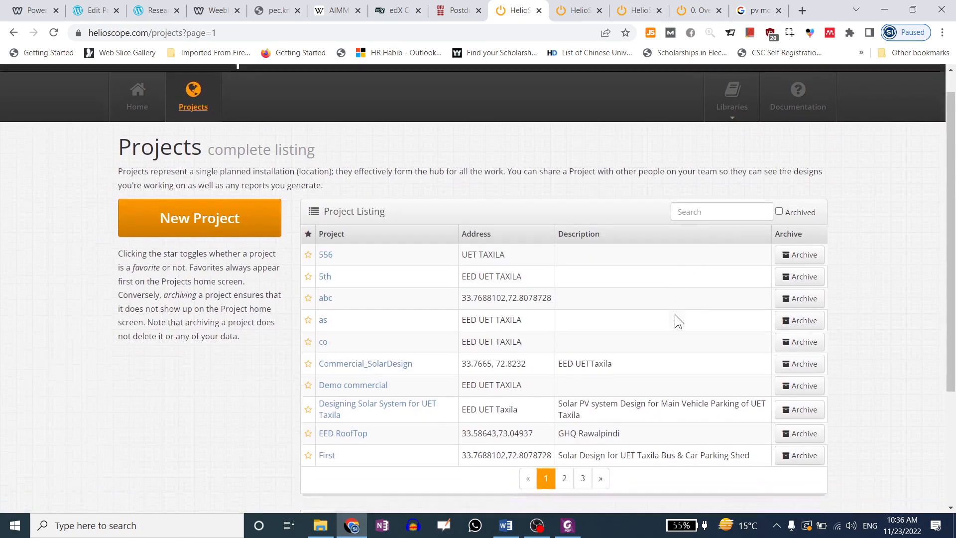
scroll(695, 304, up, 1)
click(792, 81)
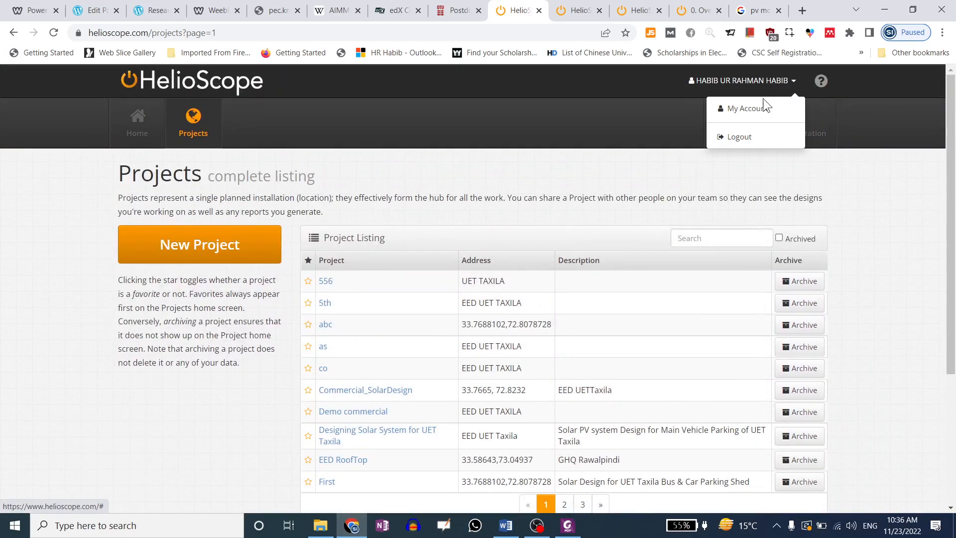
click(758, 114)
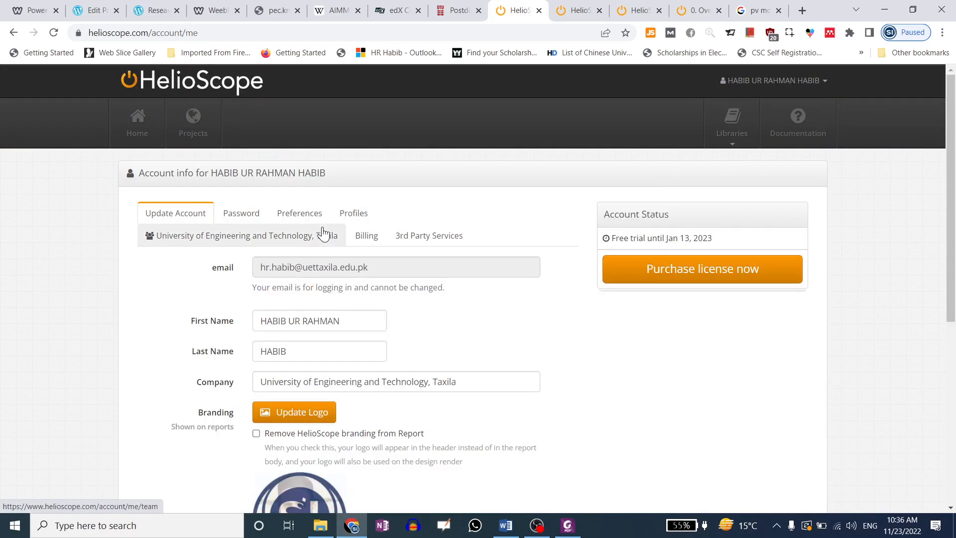
scroll(180, 252, down, 1)
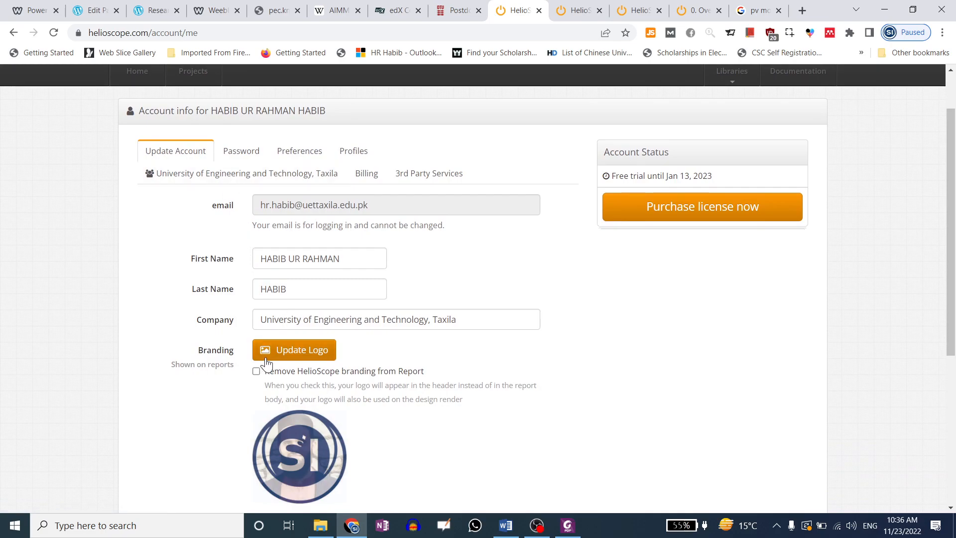
click(291, 355)
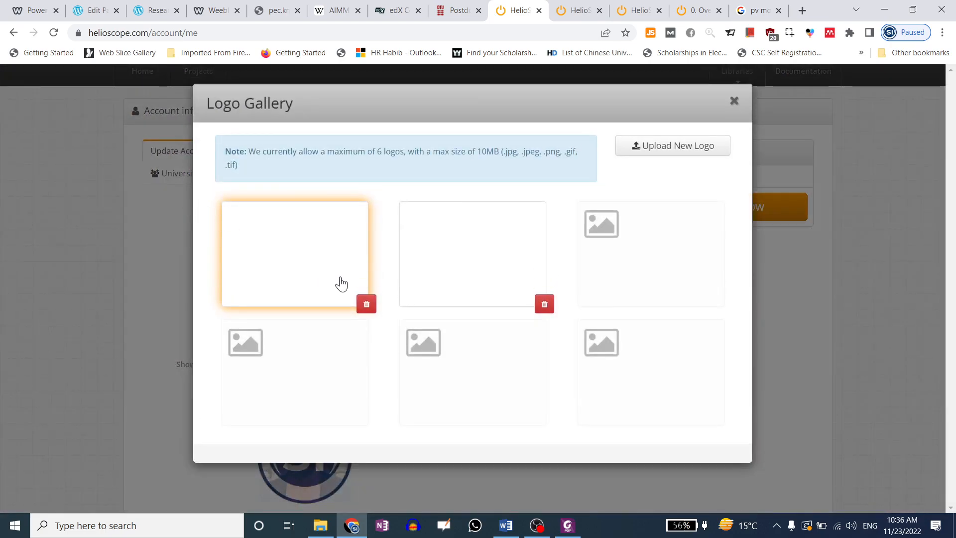
Upload Abuse no one....JPG from the Desktop and select it as the branding logo
click(672, 157)
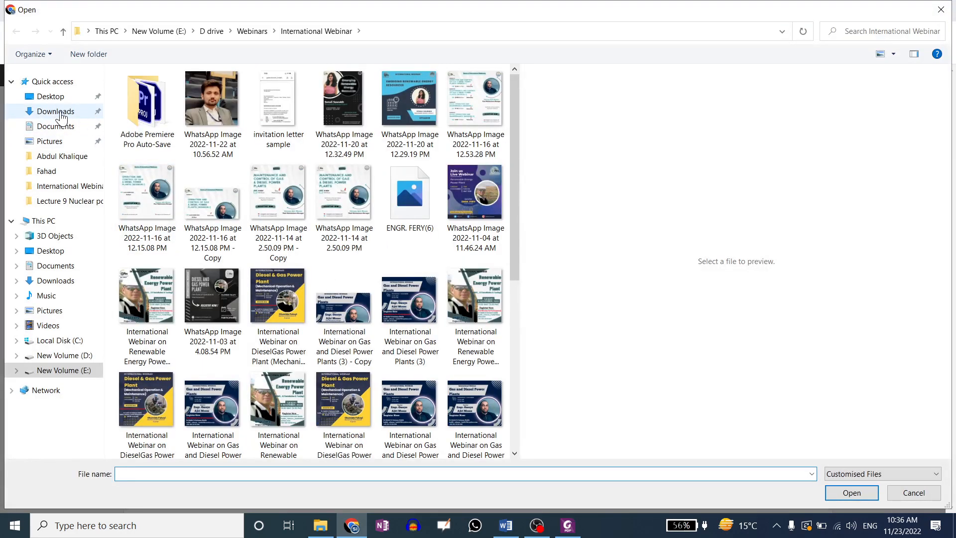
click(51, 97)
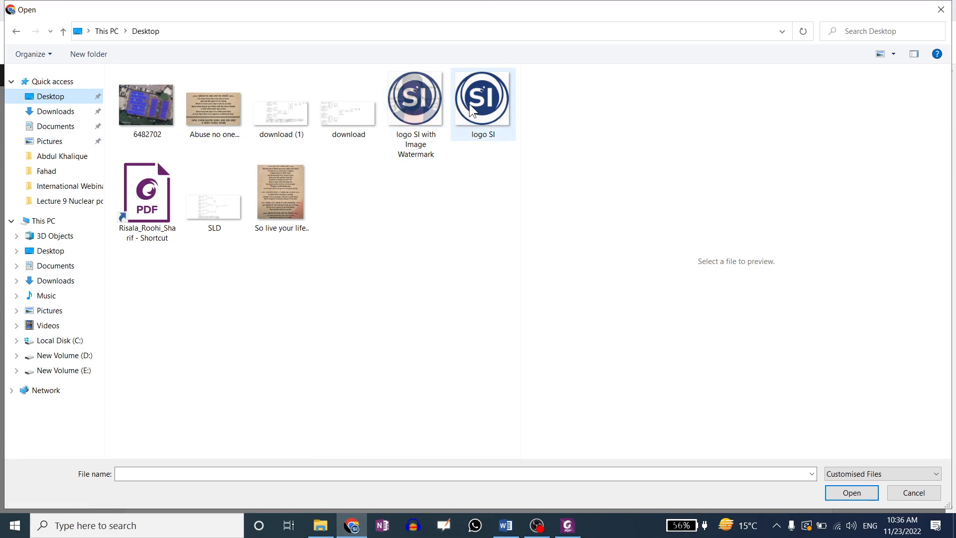
click(225, 119)
double_click(225, 118)
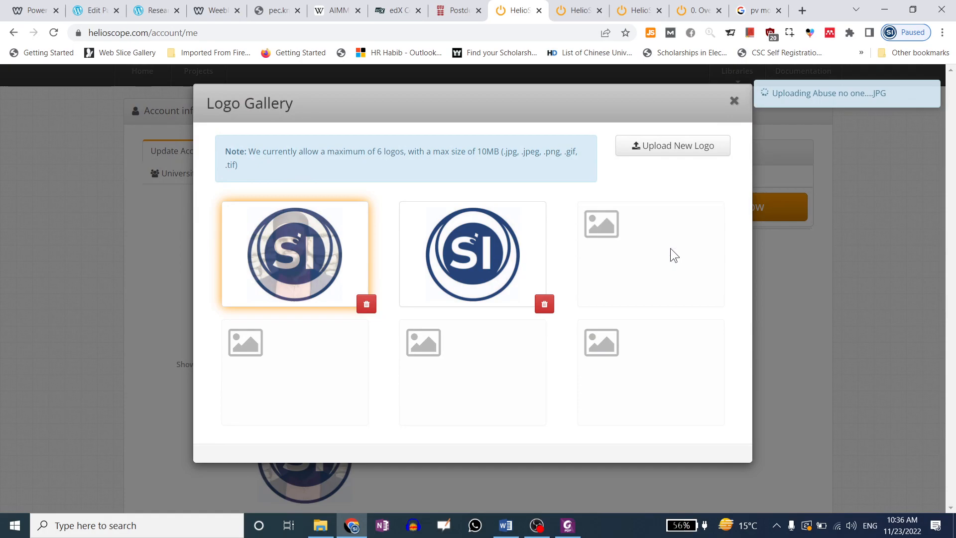
click(641, 264)
click(324, 257)
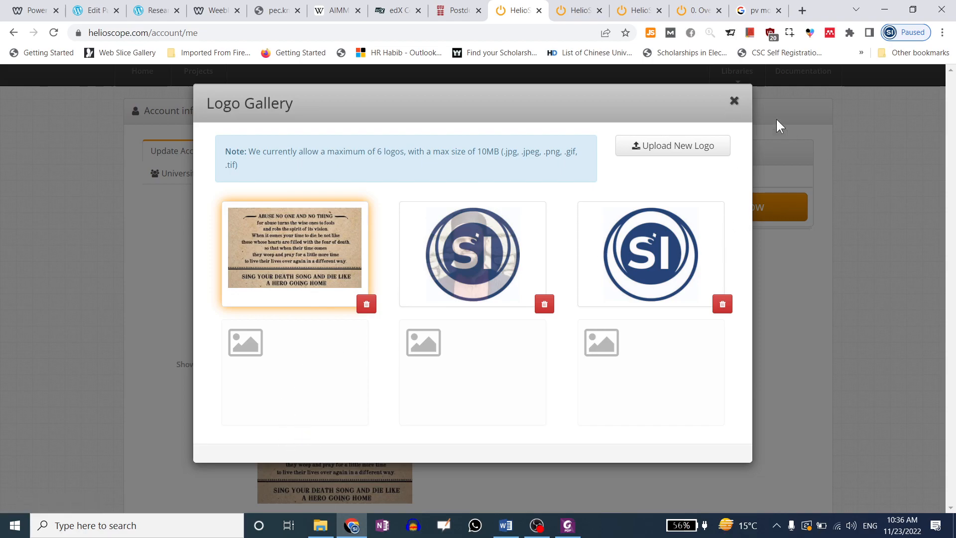
click(738, 104)
Untick Remove HelioScope branding and highlight the free-trial end date, Jan 13, 2023
scroll(289, 383, down, 3)
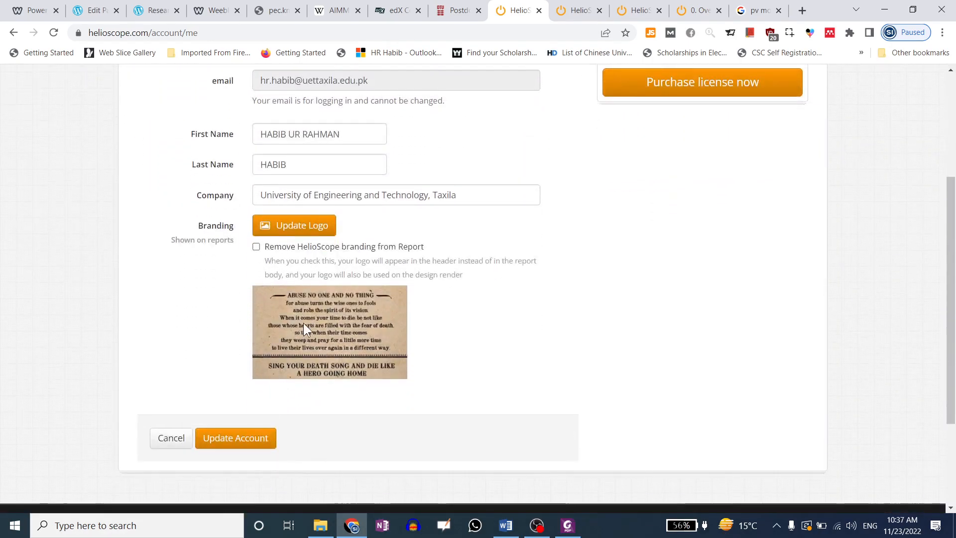
click(258, 252)
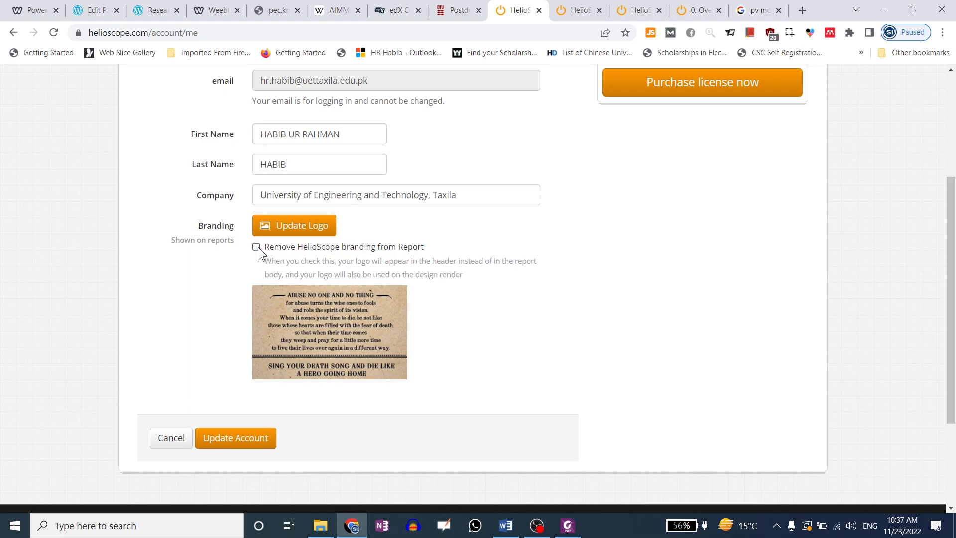
scroll(390, 297, up, 3)
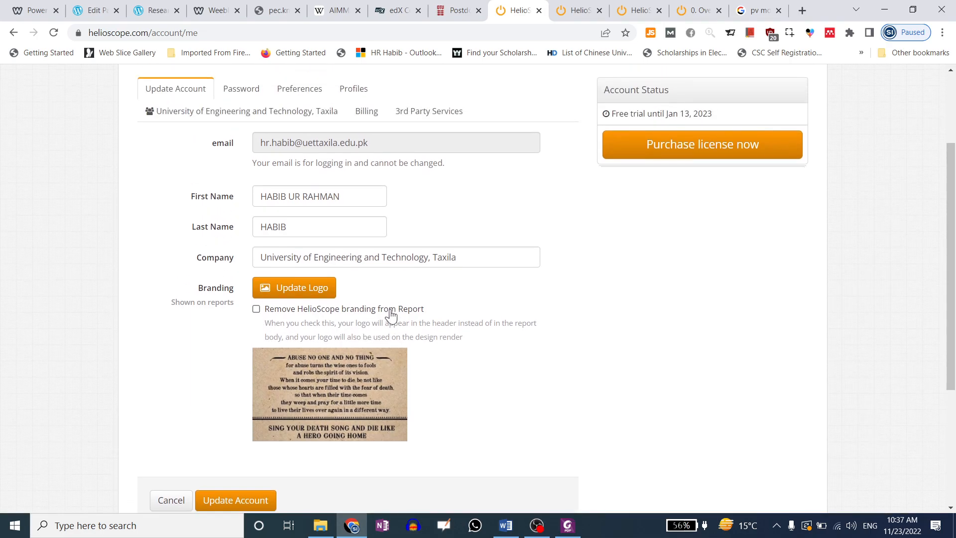
drag(611, 176, 635, 177)
click(702, 178)
click(693, 180)
drag(724, 177, 653, 170)
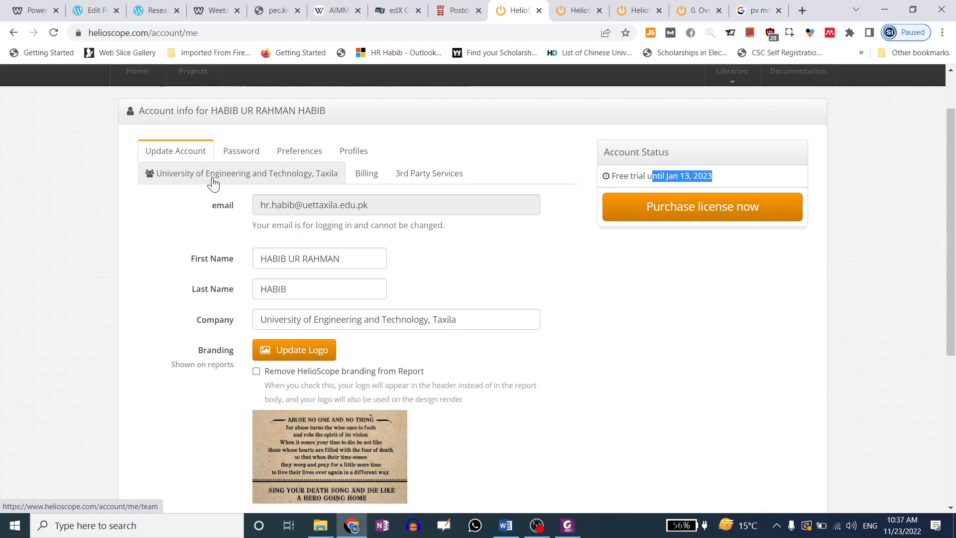
Check the University tab, return to Update Account, then bring up the Password form
click(212, 183)
click(185, 152)
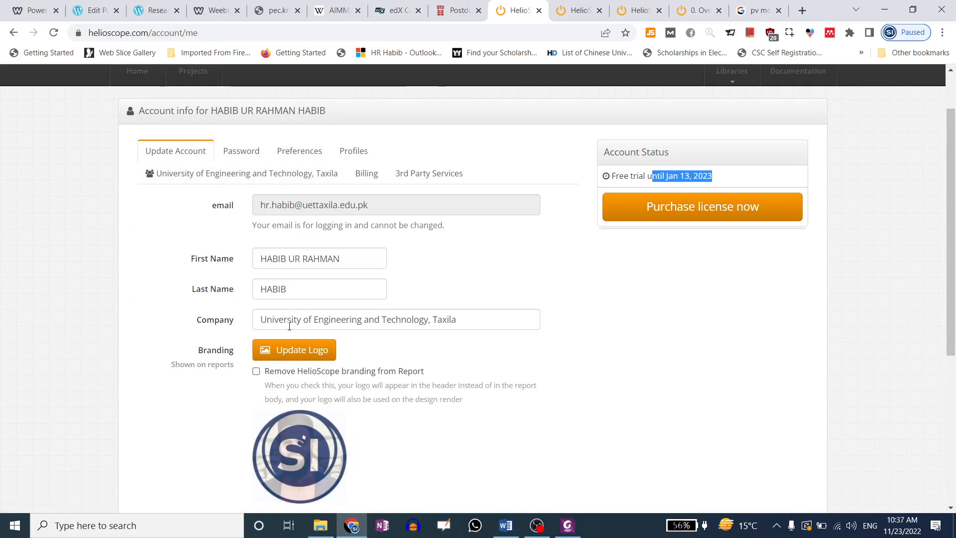
click(229, 152)
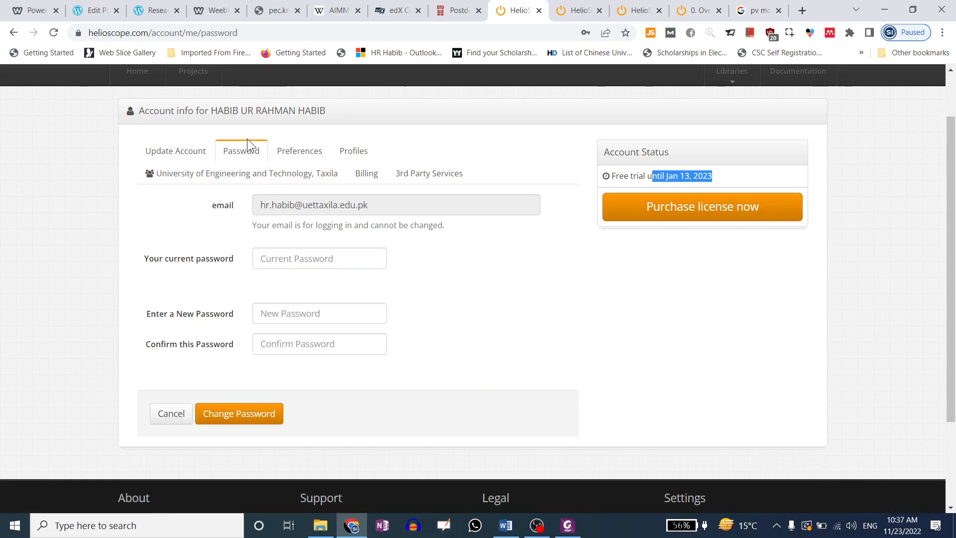
On the Preferences tab, set Distance to Meters and Conductors/Wiring to Metric (mm2)
click(294, 152)
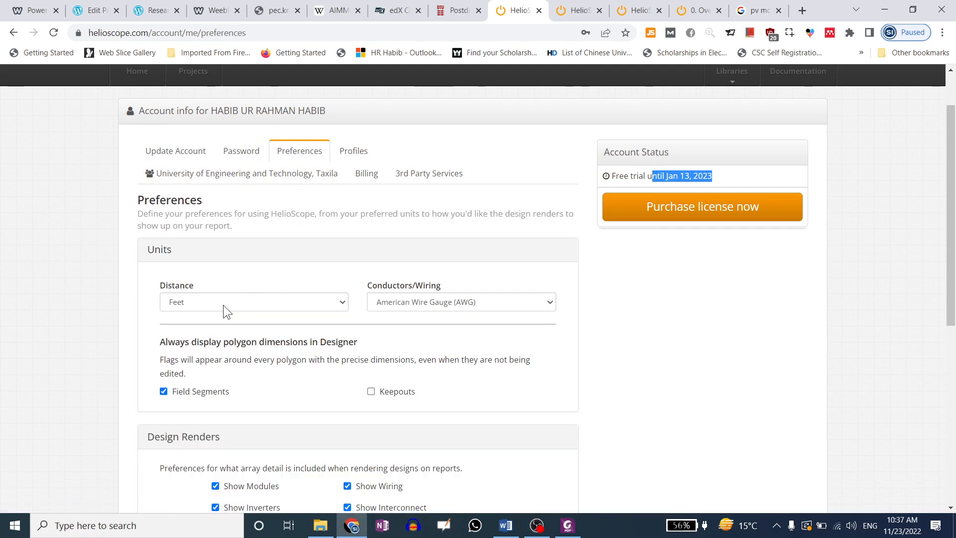
click(223, 305)
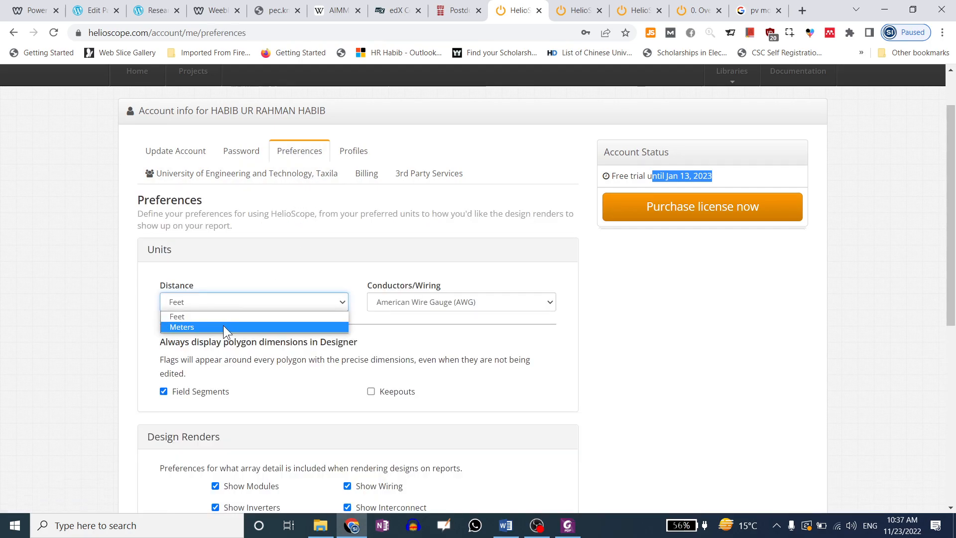
click(224, 325)
click(402, 302)
click(402, 326)
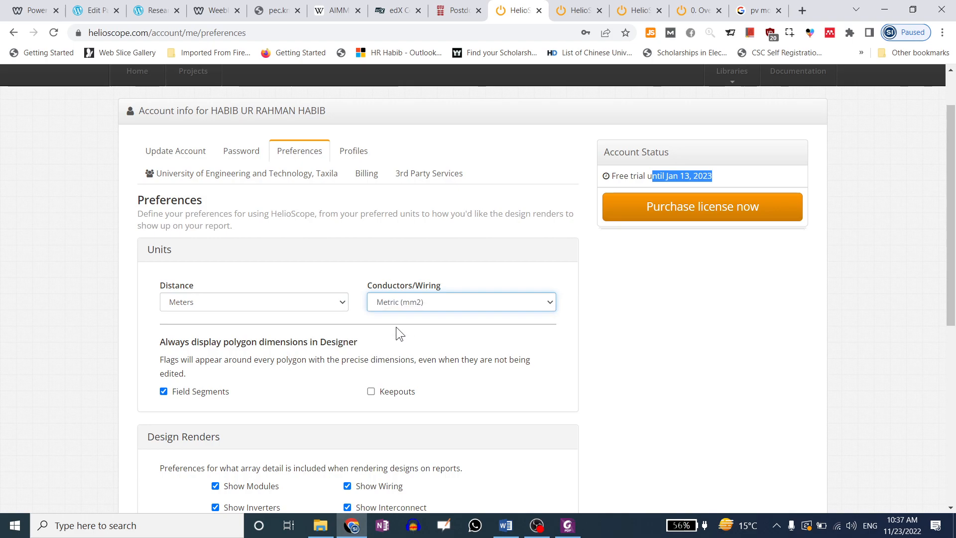
scroll(180, 273, down, 1)
scroll(166, 351, down, 1)
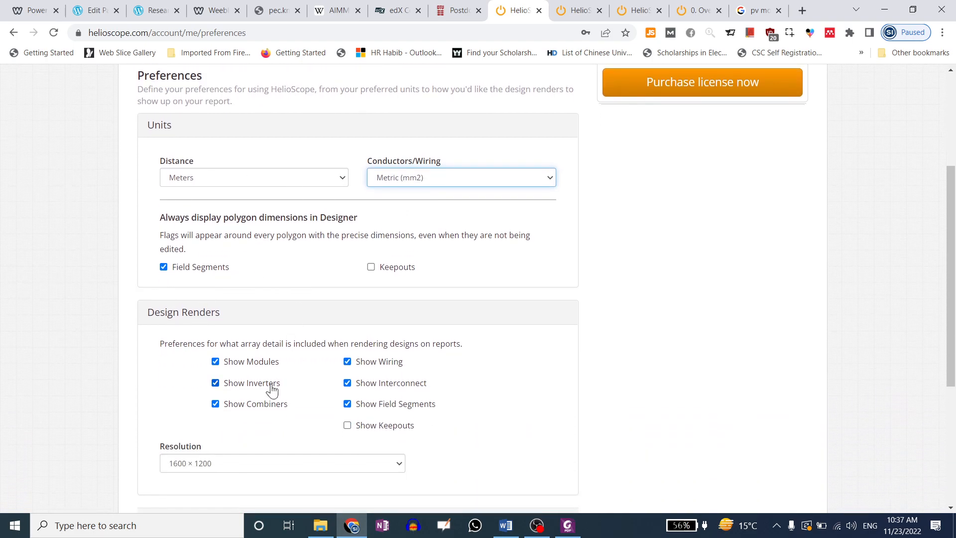
drag(174, 219, 293, 260)
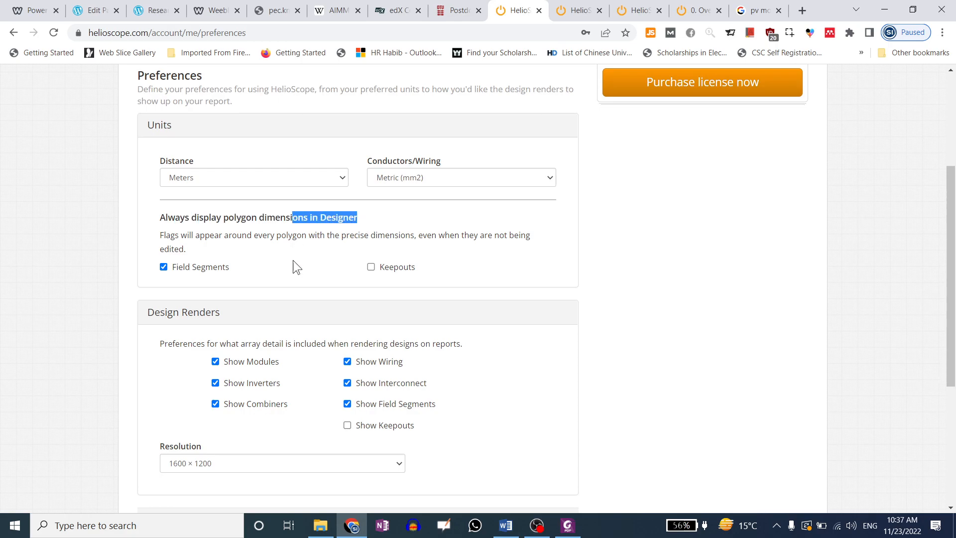
scroll(357, 404, down, 4)
scroll(358, 405, up, 8)
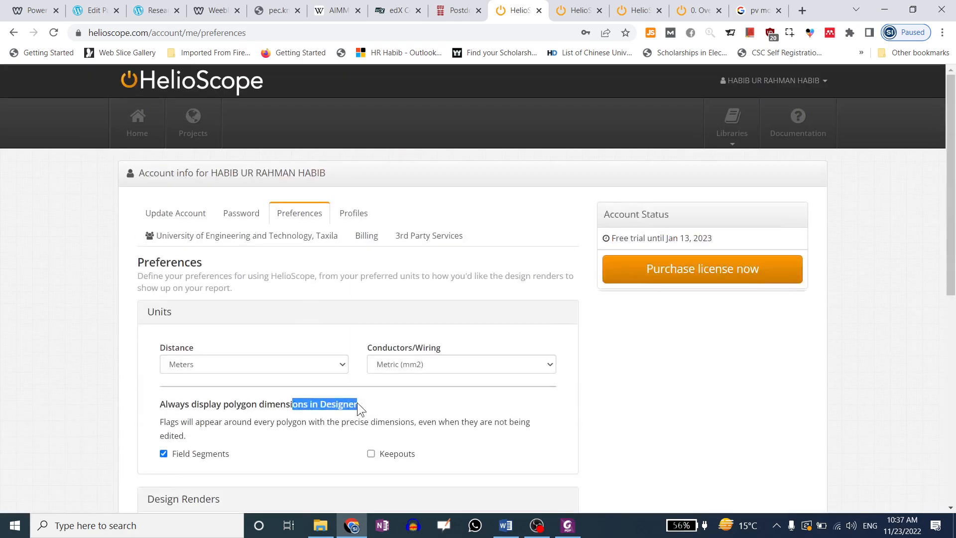
Open the EED RoofTop project, launch Design 2 in the designer, then Save & Exit
click(195, 132)
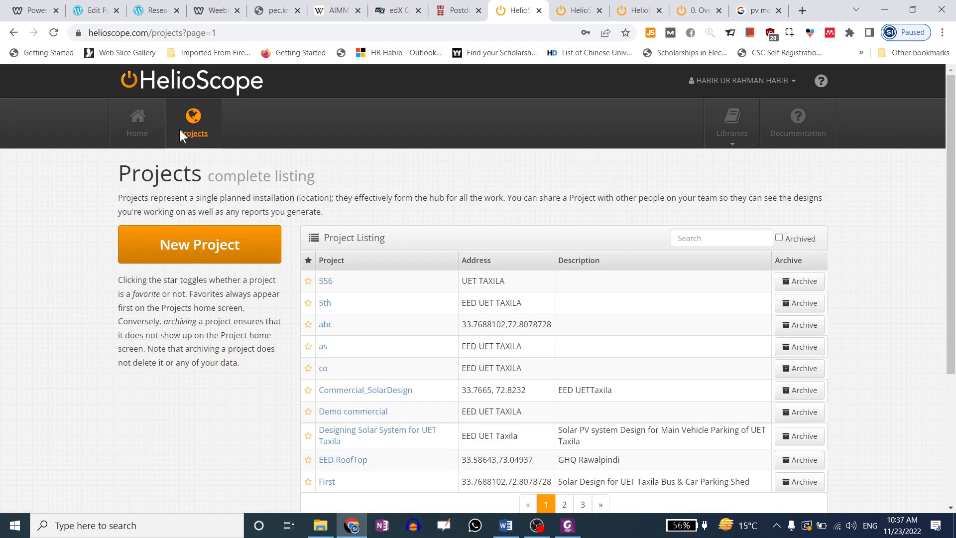
click(151, 131)
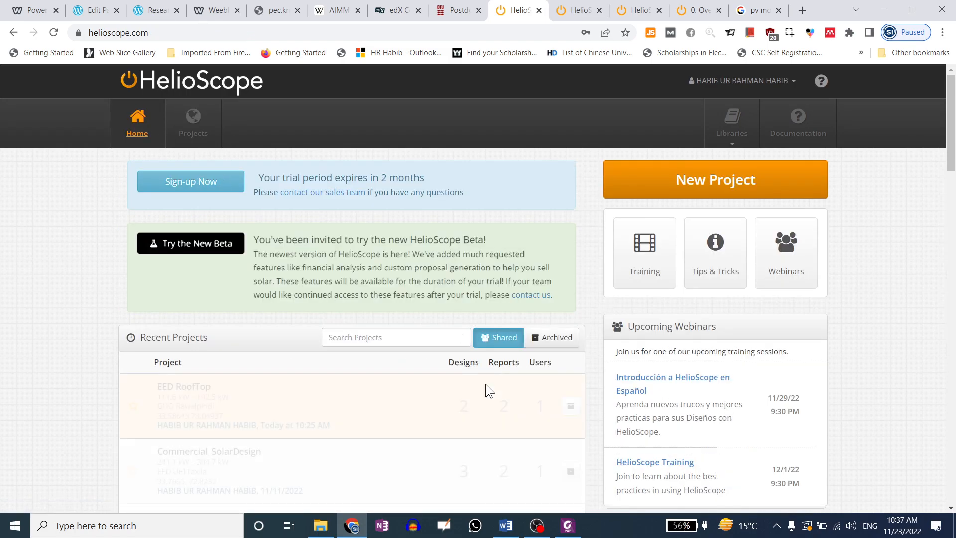
scroll(420, 421, down, 1)
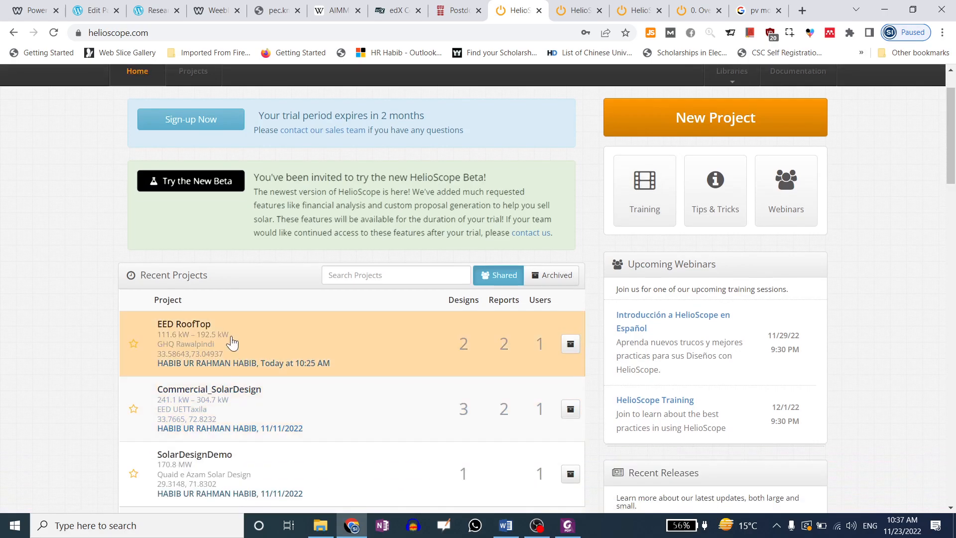
click(231, 342)
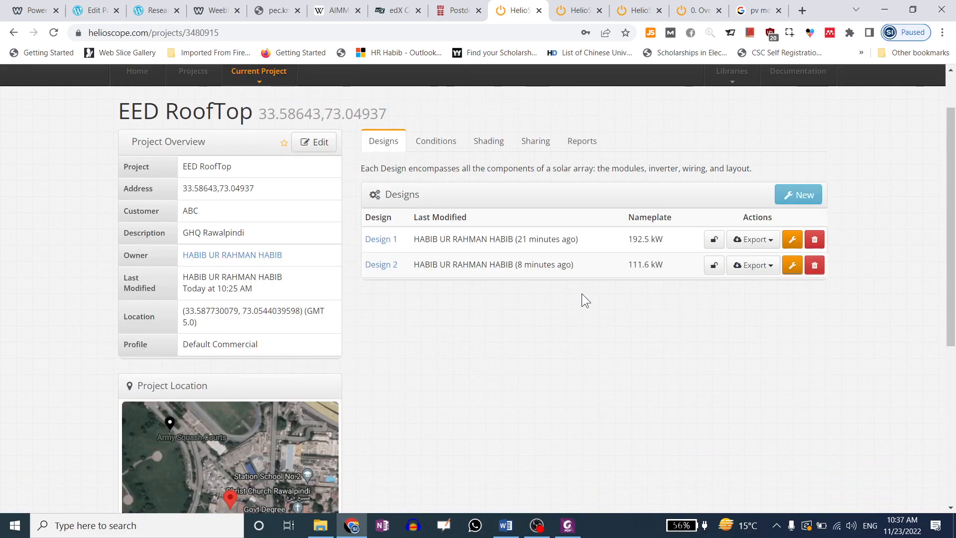
click(581, 7)
click(524, 6)
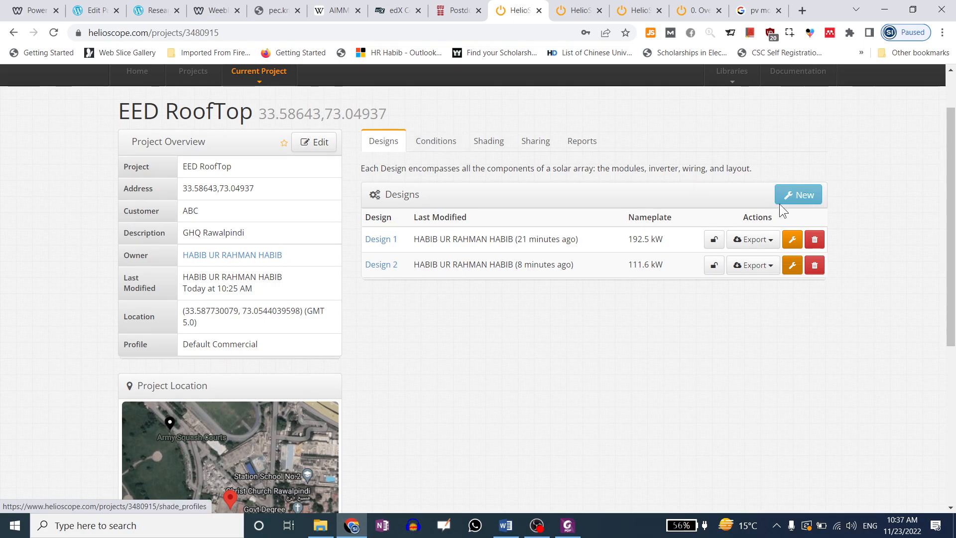
click(788, 271)
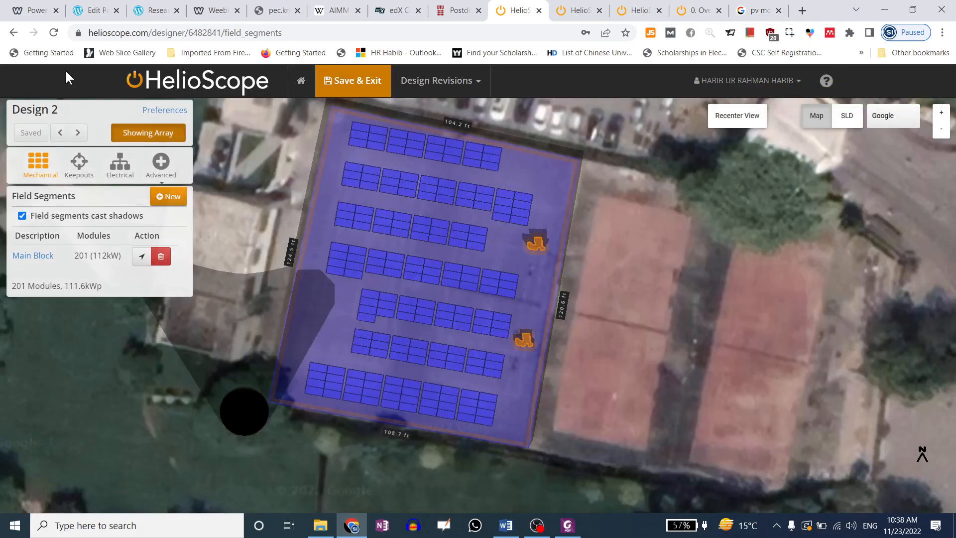
click(342, 92)
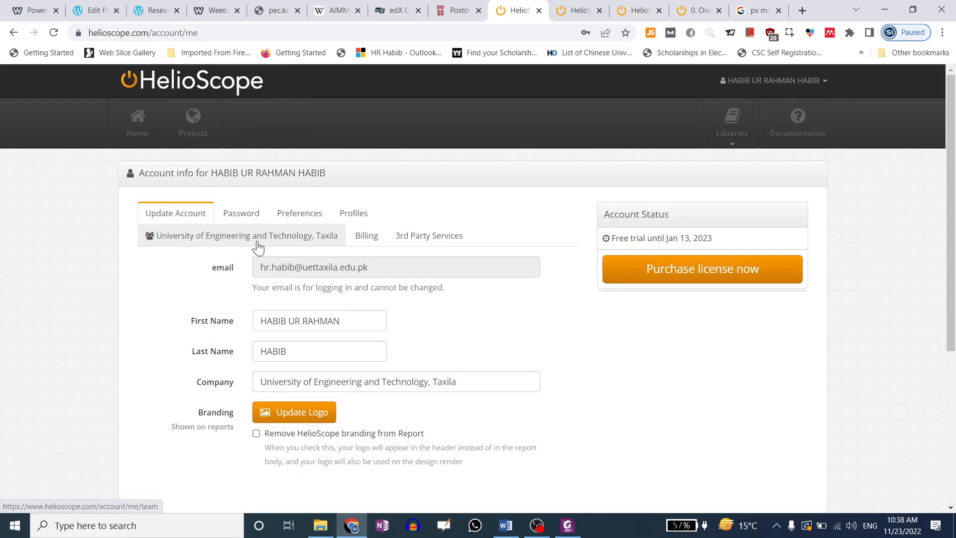
click(241, 215)
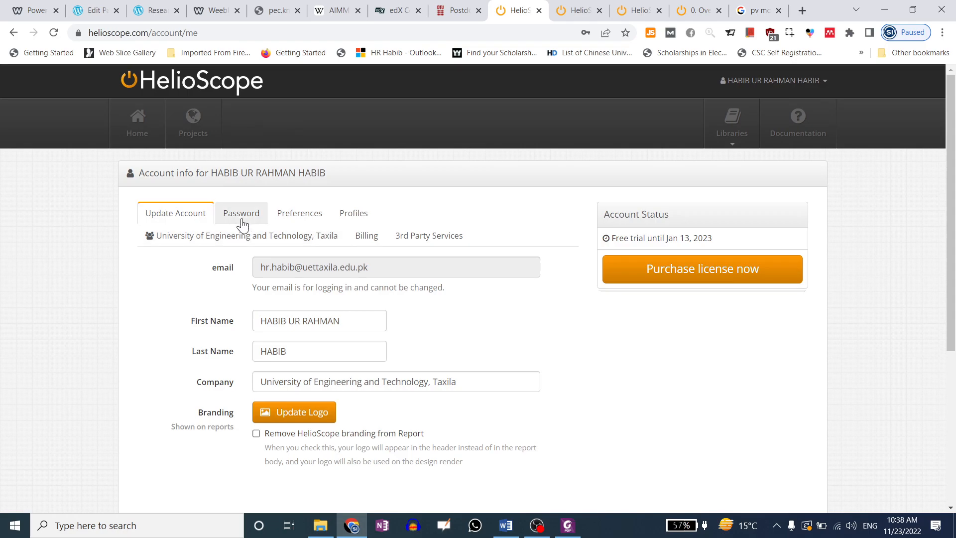
click(291, 218)
scroll(276, 271, down, 3)
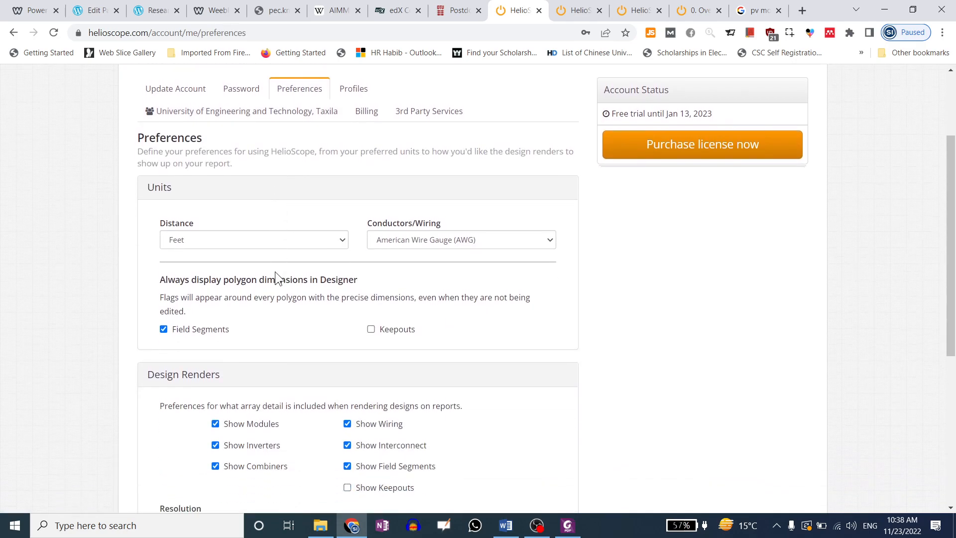
scroll(237, 337, down, 3)
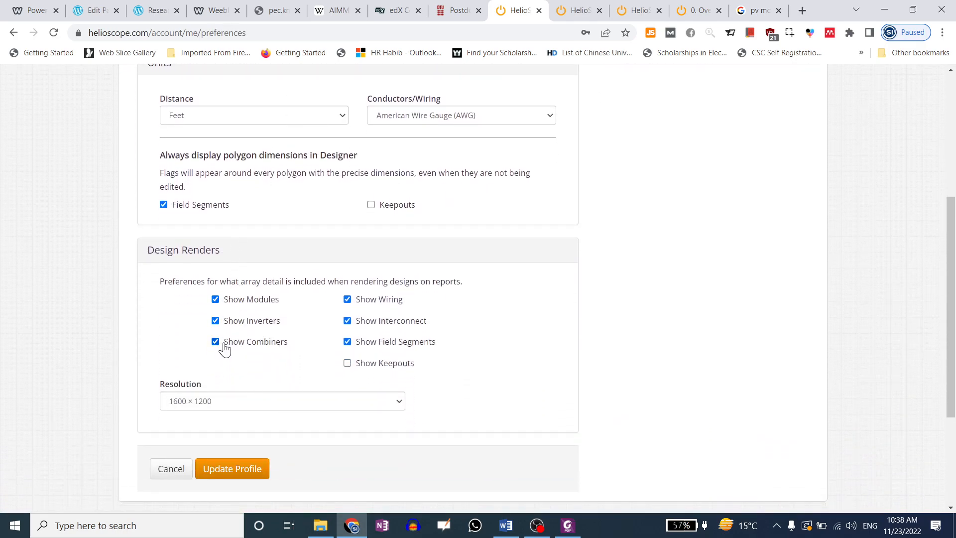
scroll(369, 334, up, 6)
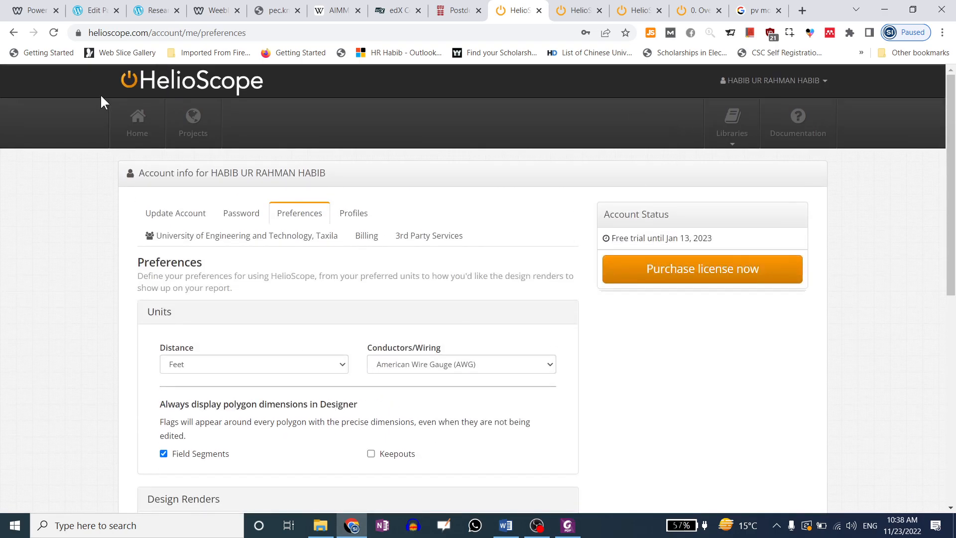
click(137, 122)
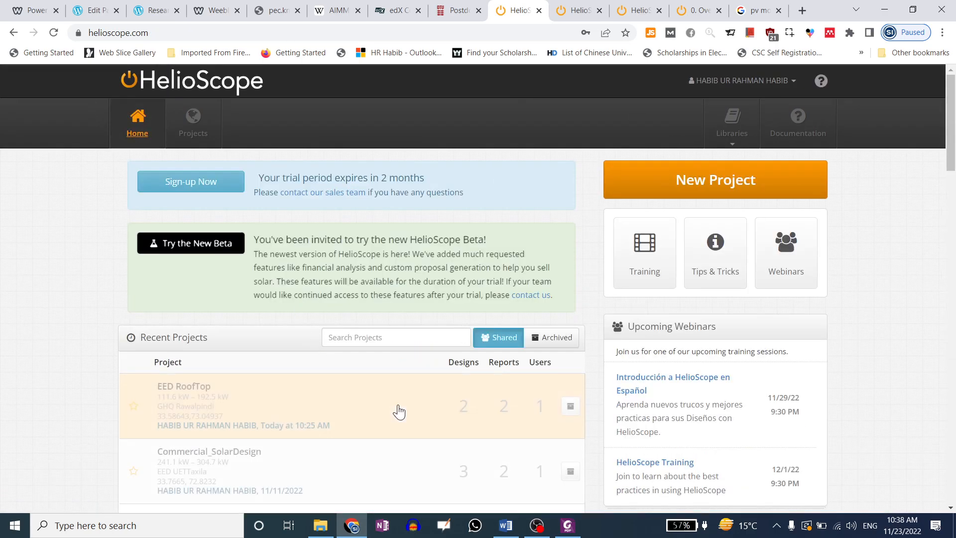
click(385, 401)
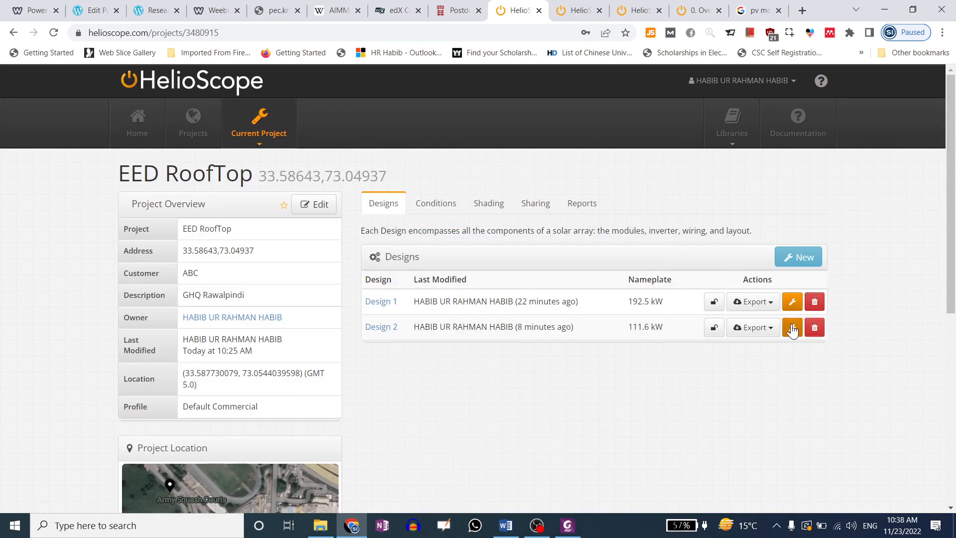
Open the production report for Design 2 from the project's reports
click(582, 204)
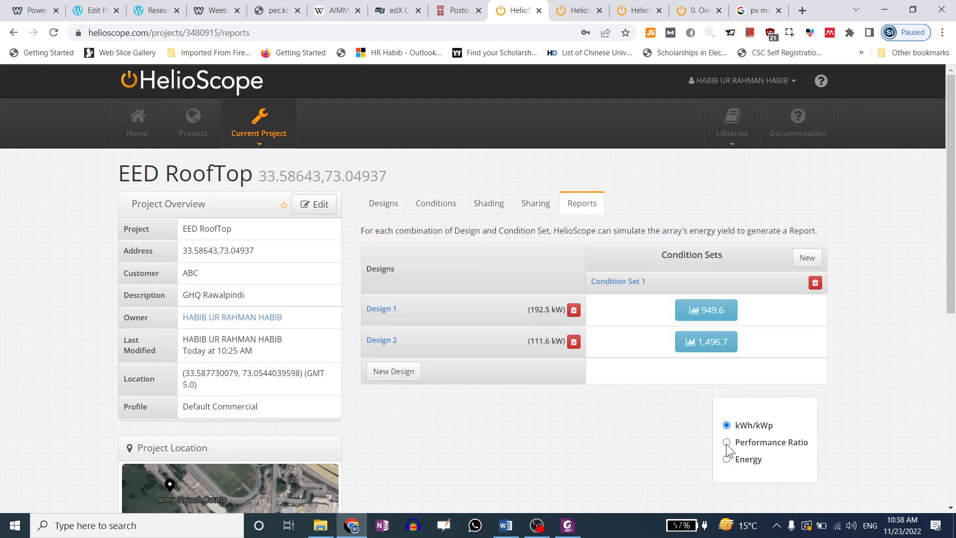
click(712, 342)
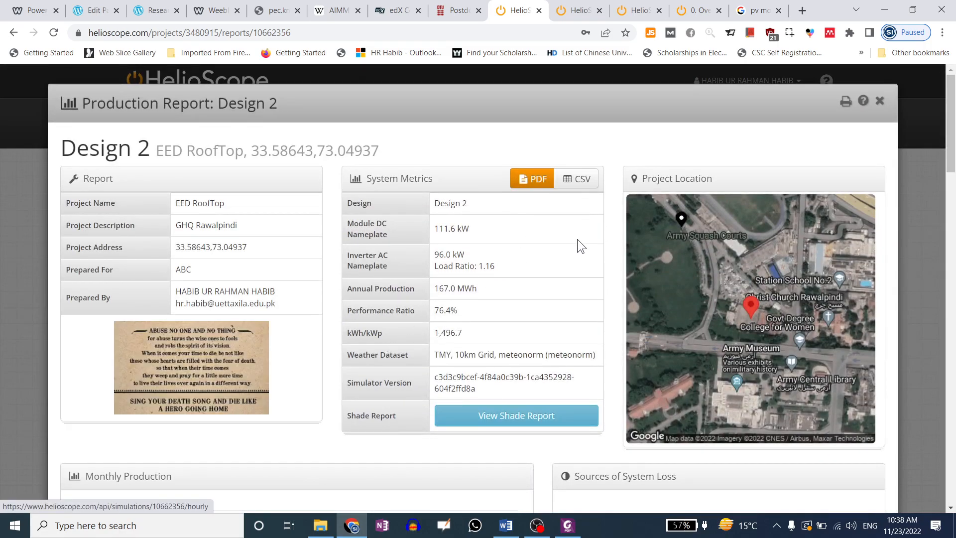
scroll(577, 254, down, 12)
scroll(708, 301, down, 15)
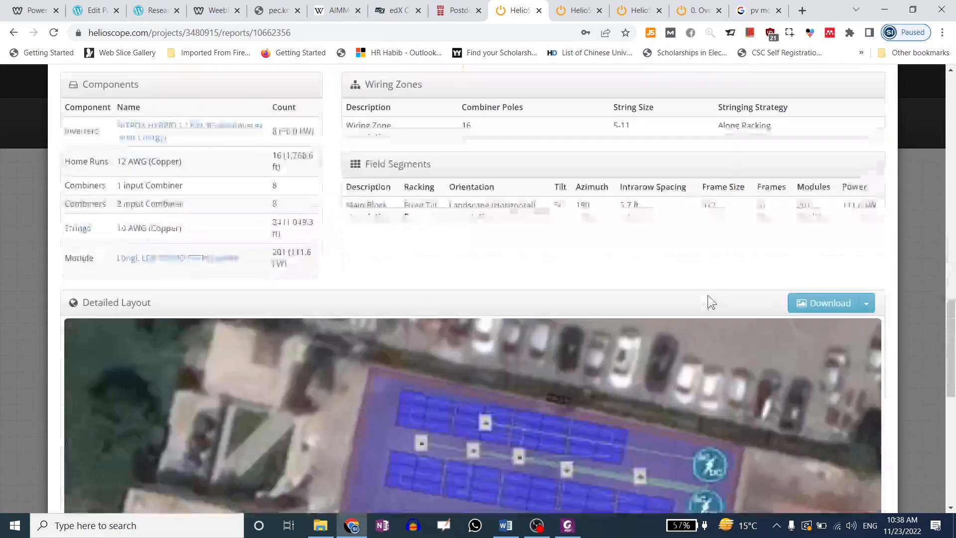
scroll(707, 294, up, 5)
scroll(764, 249, down, 3)
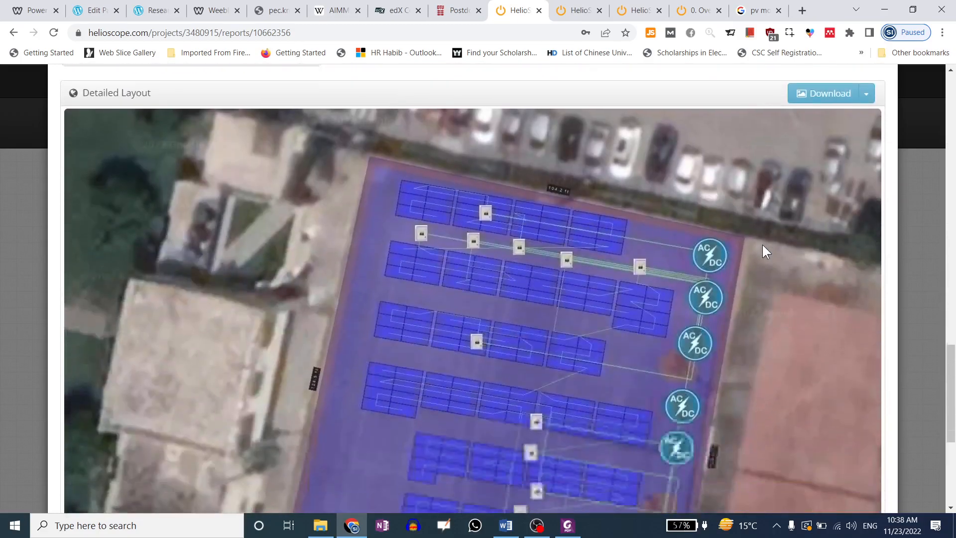
scroll(797, 209, up, 1)
Bring up the layout image download menu and its layer options
click(867, 157)
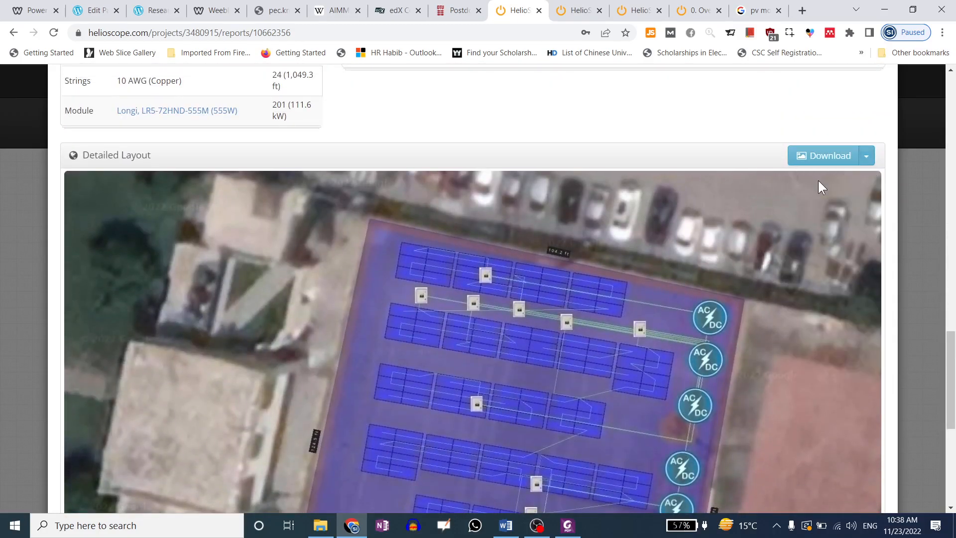
scroll(546, 307, down, 1)
scroll(525, 307, up, 2)
scroll(551, 295, down, 6)
scroll(644, 289, up, 7)
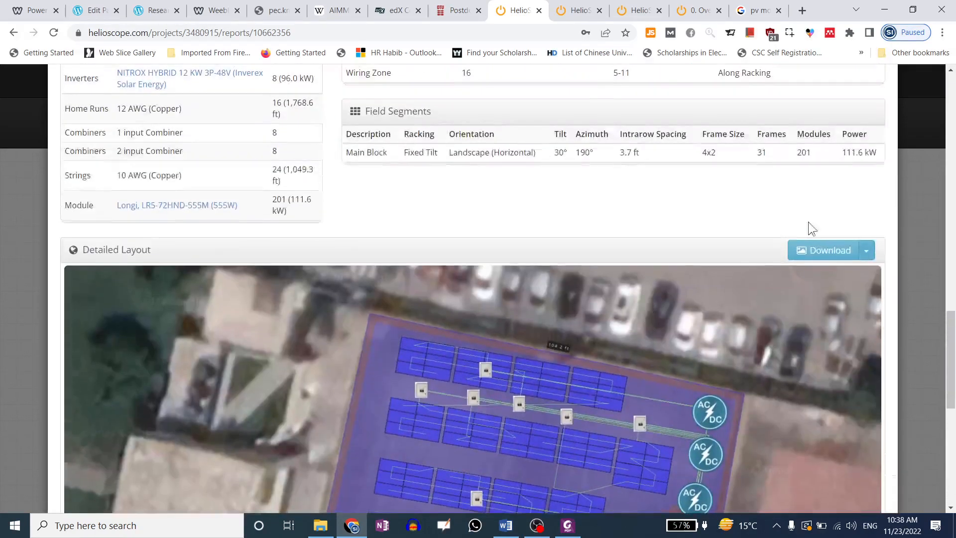
click(867, 250)
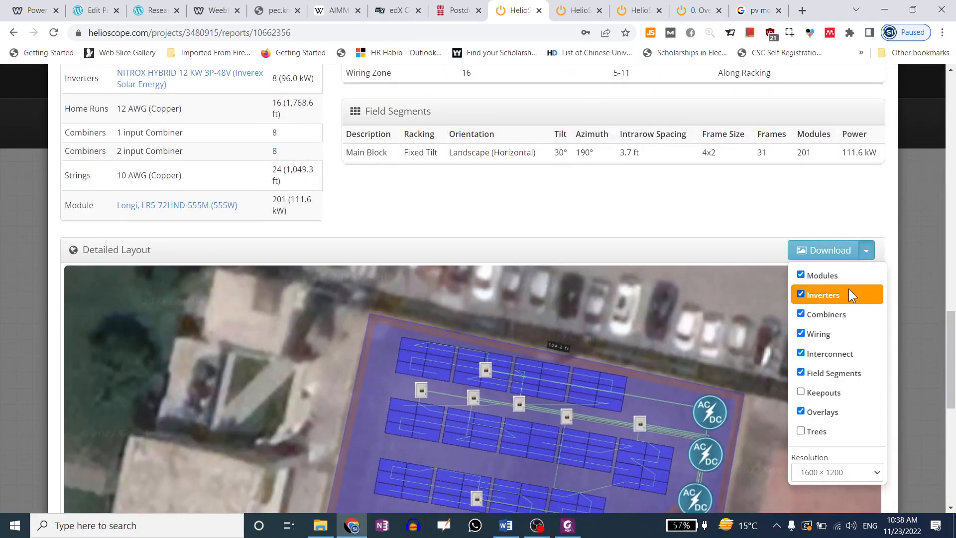
click(669, 193)
scroll(669, 194, down, 3)
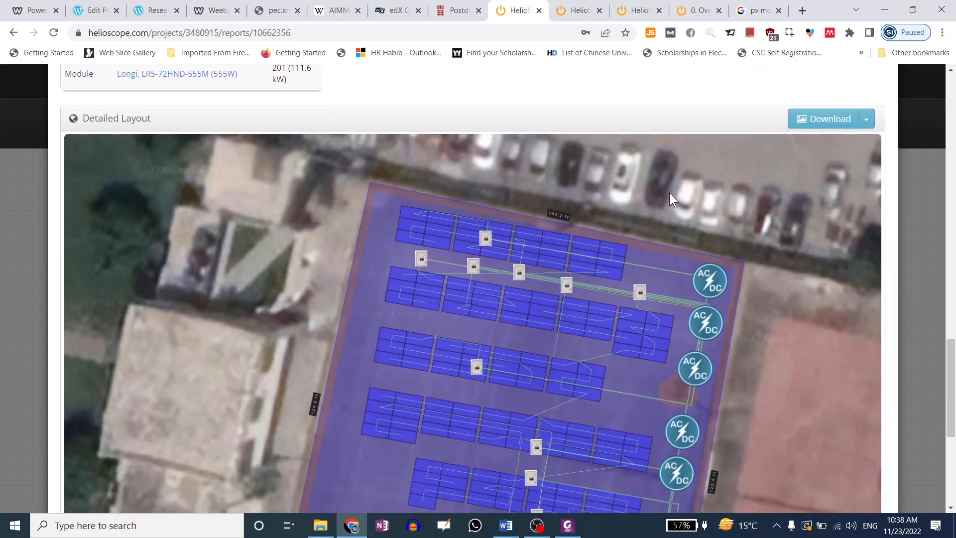
scroll(847, 149, up, 1)
click(868, 126)
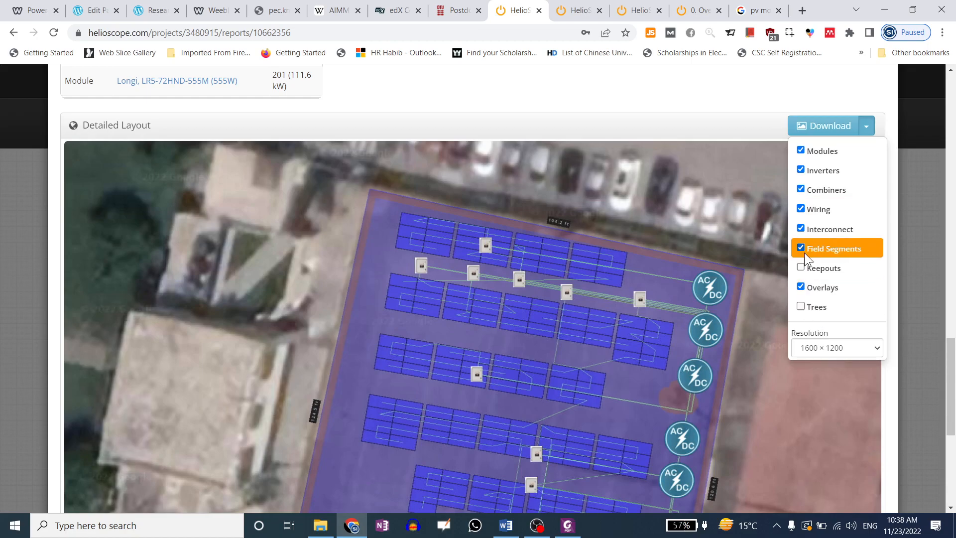
Exclude Interconnect, Wiring, Combiners, Field Segments and Overlays, export, and open the finished render
click(805, 231)
click(820, 208)
click(822, 191)
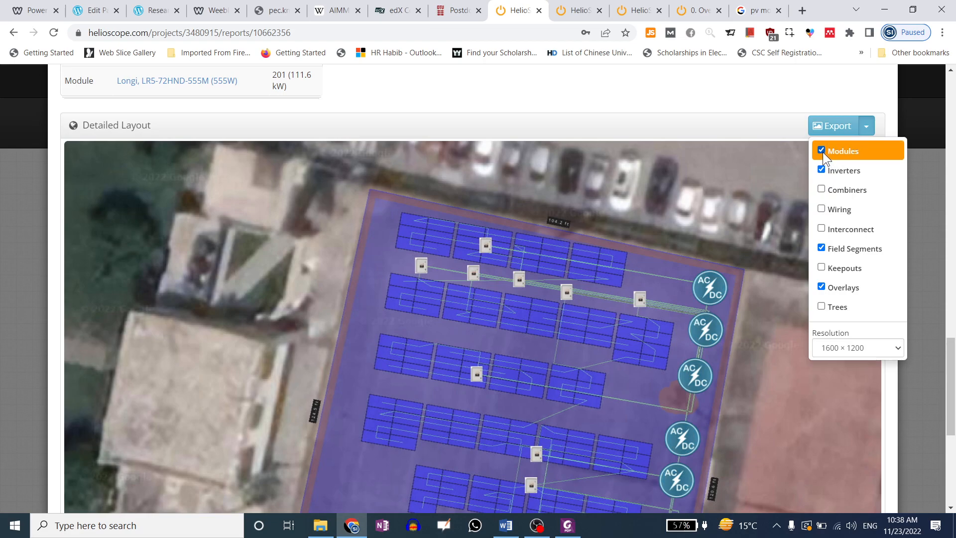
click(822, 247)
click(819, 285)
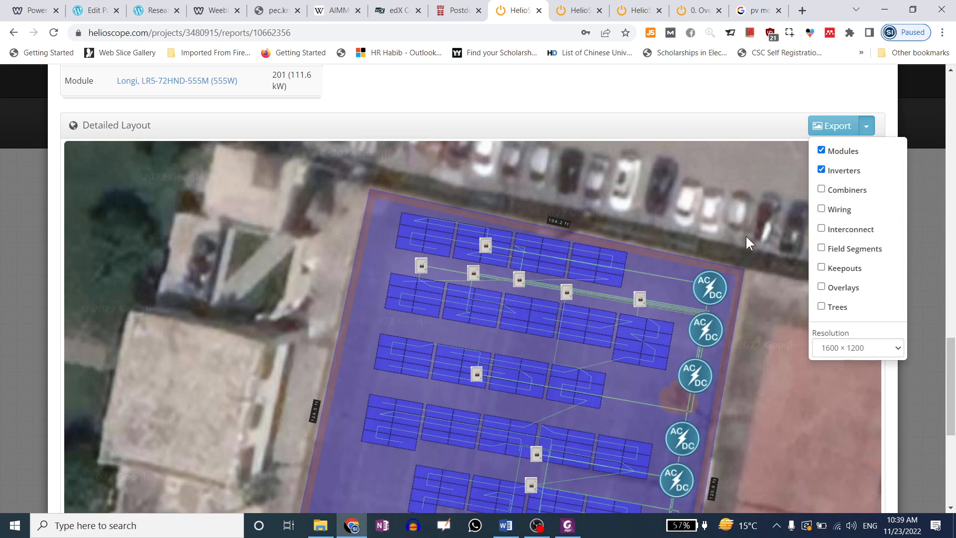
click(821, 132)
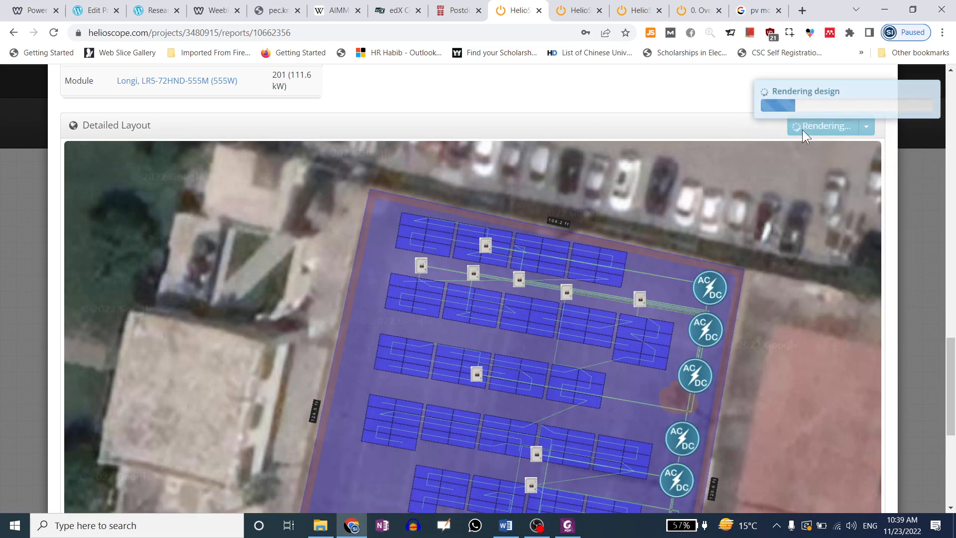
scroll(643, 219, down, 3)
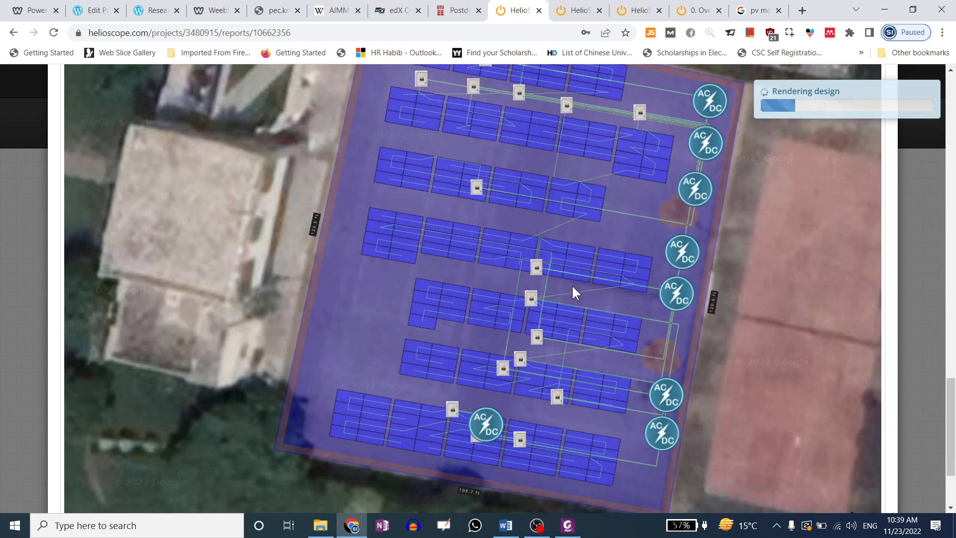
scroll(629, 306, down, 15)
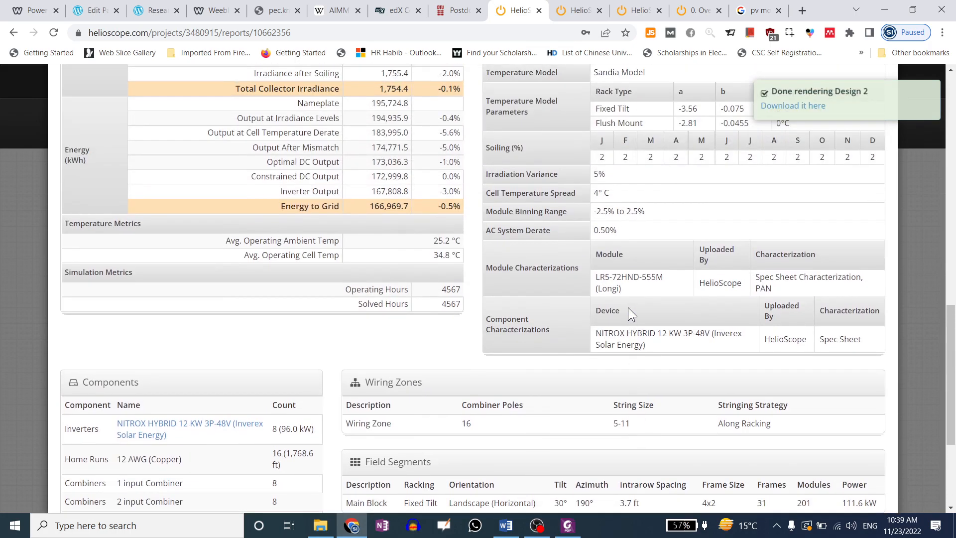
click(797, 106)
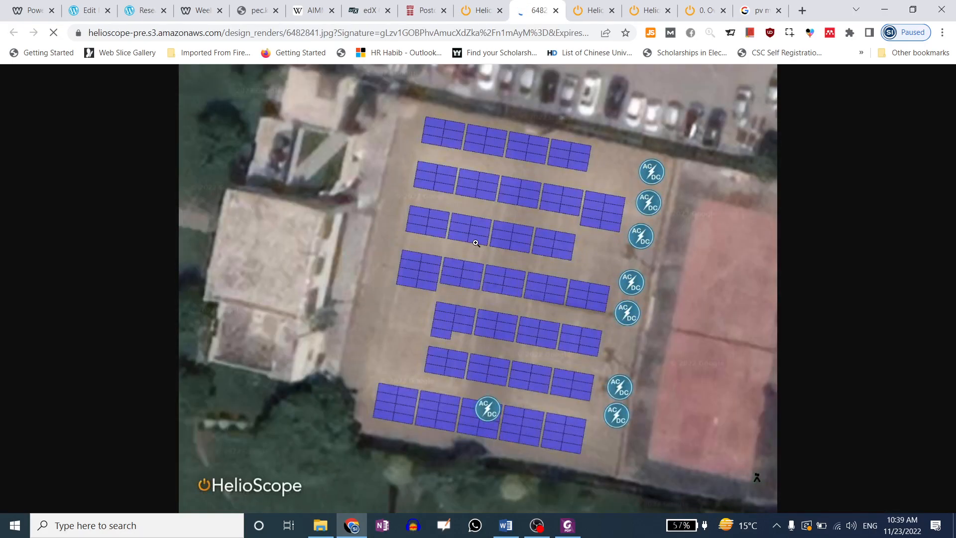
Save the rendered Design 2 layout image to disk as 6482841.jpg
click(513, 228)
click(512, 254)
right_click(504, 225)
click(528, 249)
key(Return)
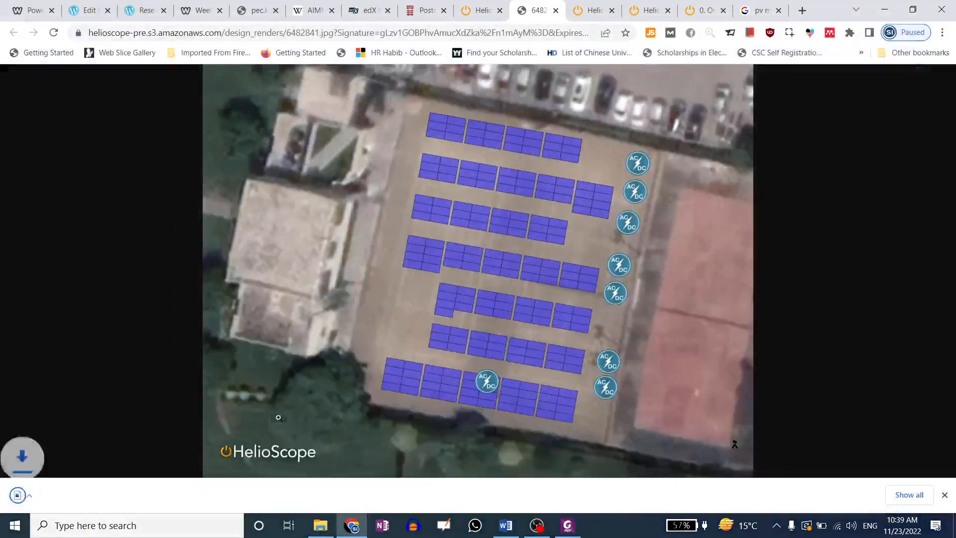
Open the downloaded image, close the viewer, and go back to the HelioScope report tab
click(58, 495)
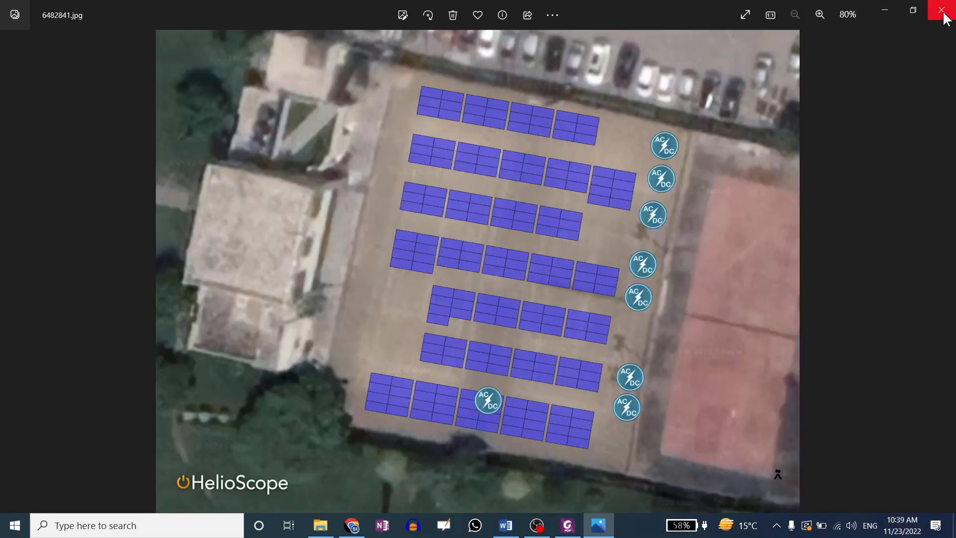
click(943, 11)
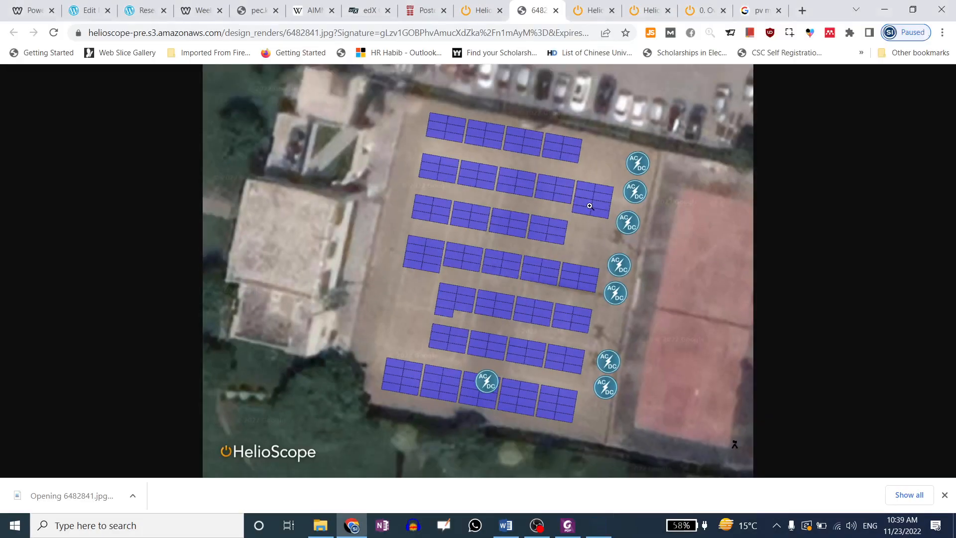
click(482, 10)
scroll(689, 188, up, 15)
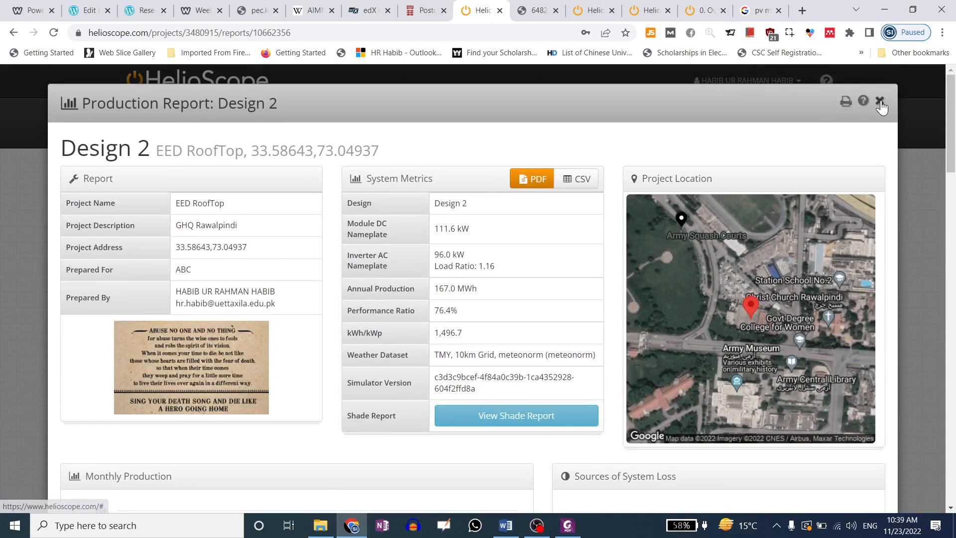
Close the production report and view My Account preferences, keeping the 1600×1200 render resolution
click(880, 101)
click(789, 81)
click(772, 107)
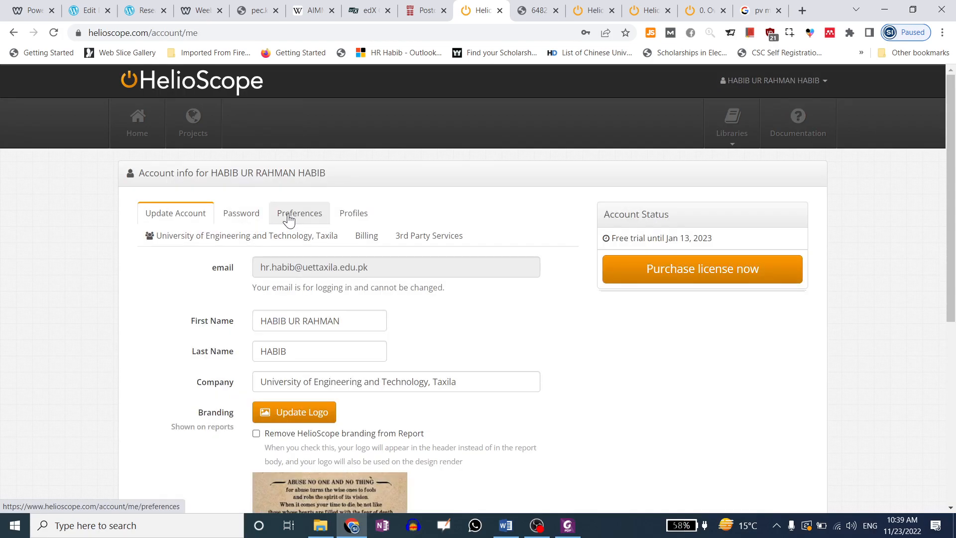
click(288, 218)
scroll(267, 264, down, 4)
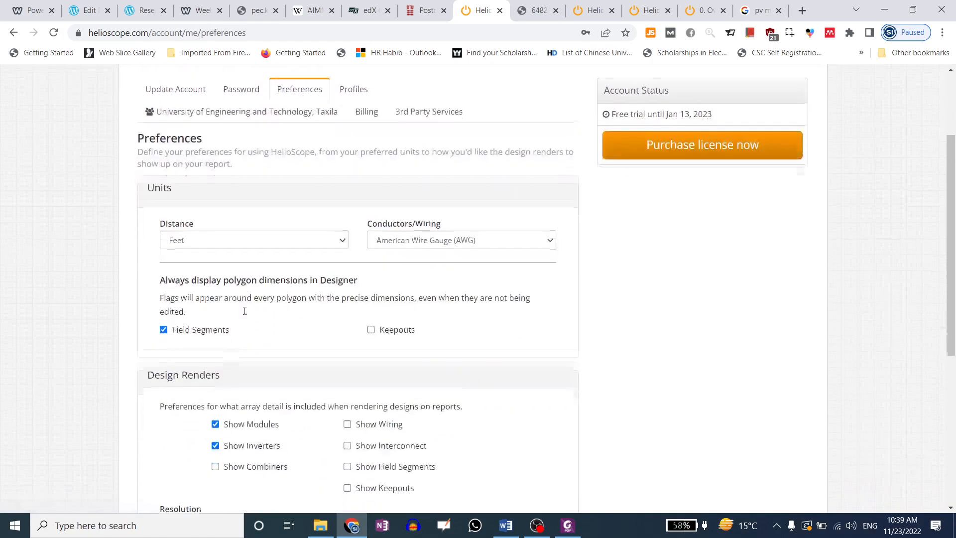
scroll(255, 418, down, 1)
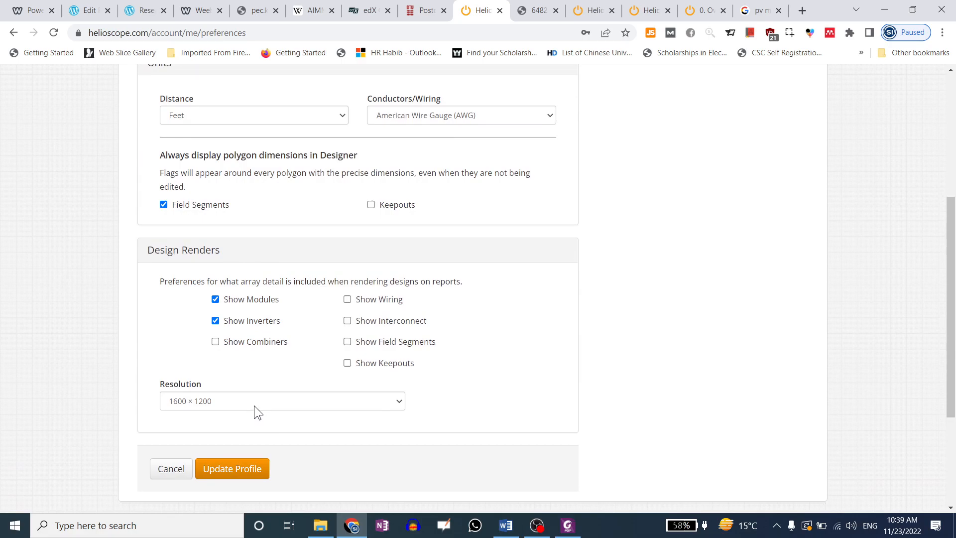
click(254, 405)
click(255, 404)
scroll(289, 274, up, 5)
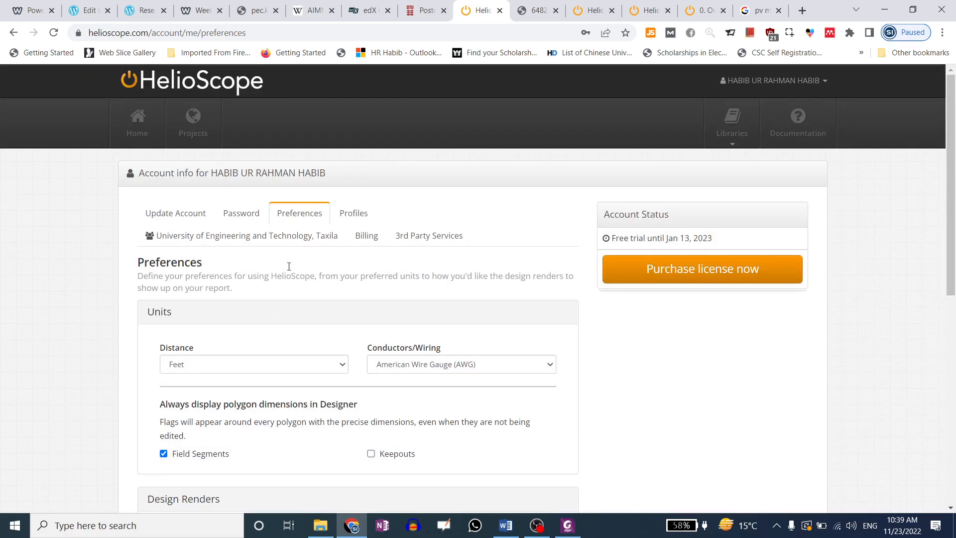
In Profiles, filter to project profiles and open the Default Commercial profile
click(354, 214)
scroll(344, 274, down, 2)
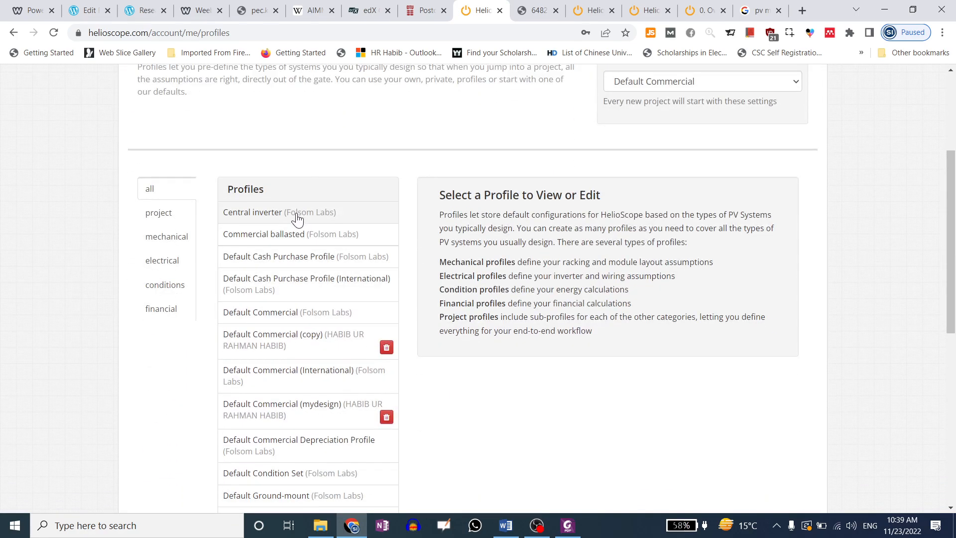
click(280, 219)
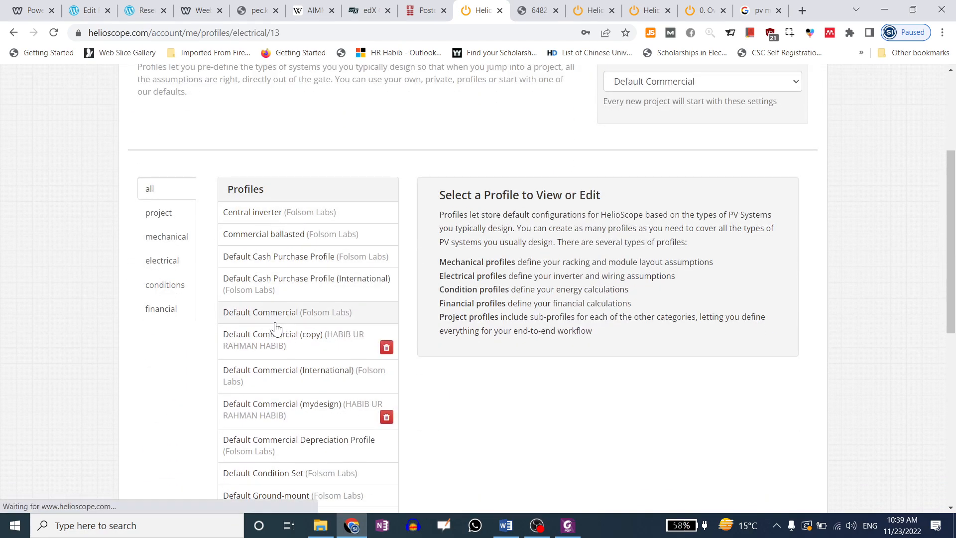
click(162, 192)
click(163, 218)
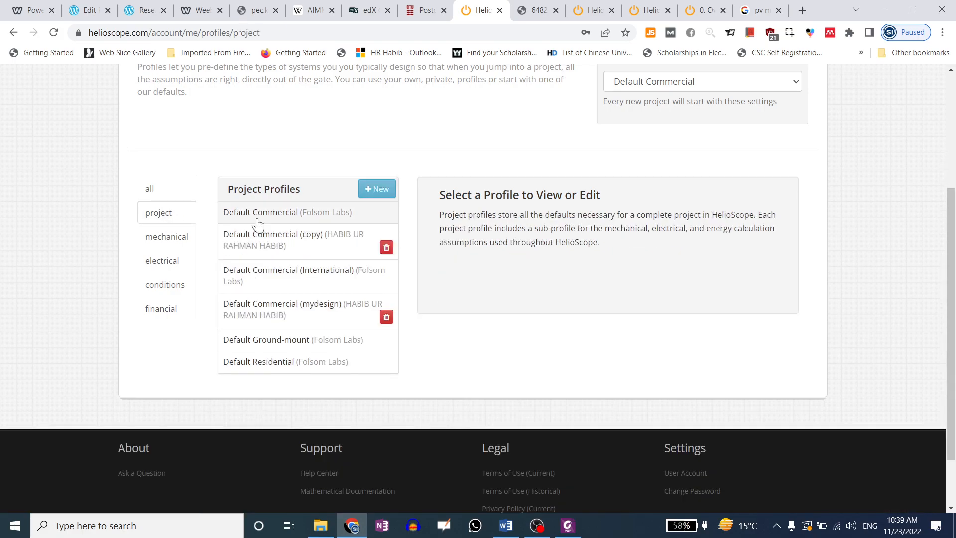
click(258, 213)
scroll(298, 229, down, 4)
scroll(614, 224, up, 2)
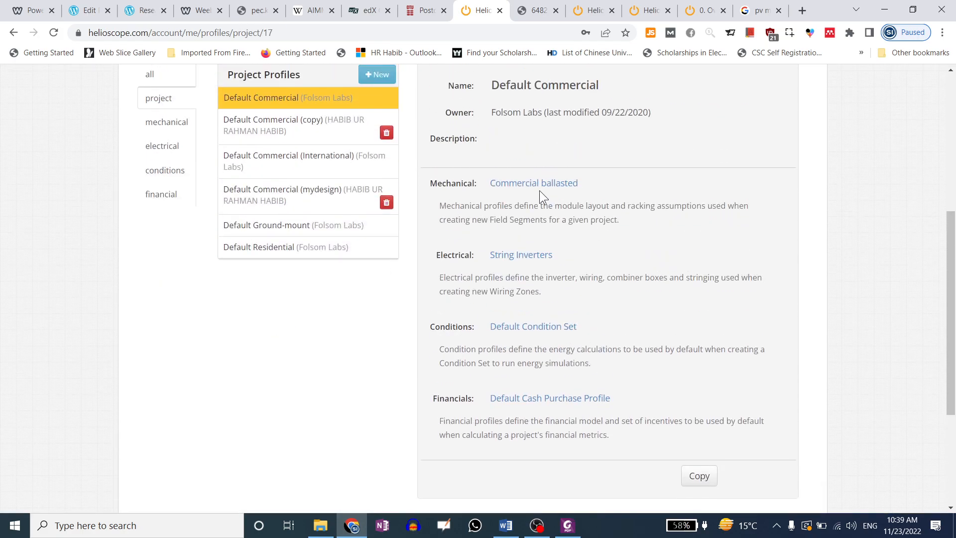
scroll(597, 206, up, 3)
scroll(548, 205, down, 3)
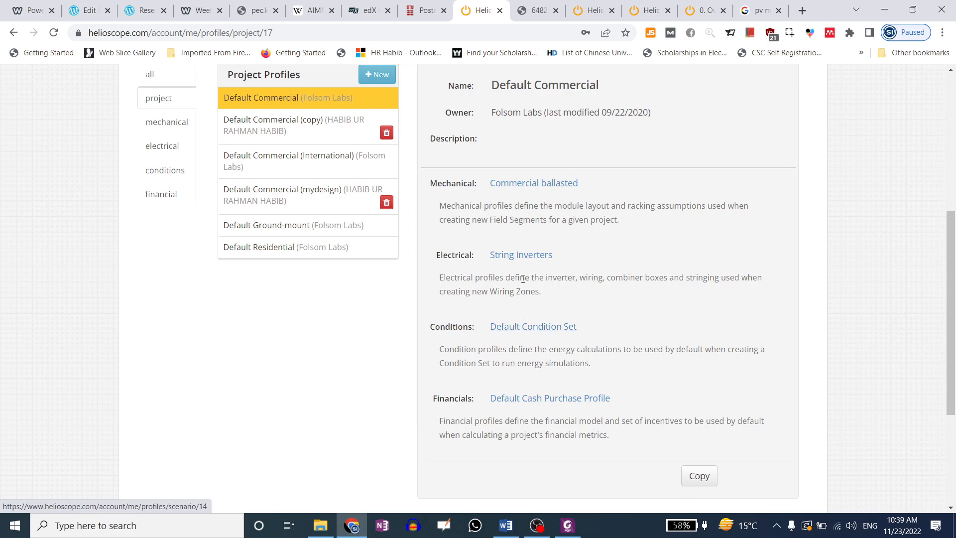
Open the Default Condition Set scenario profile and make an editable copy
click(548, 330)
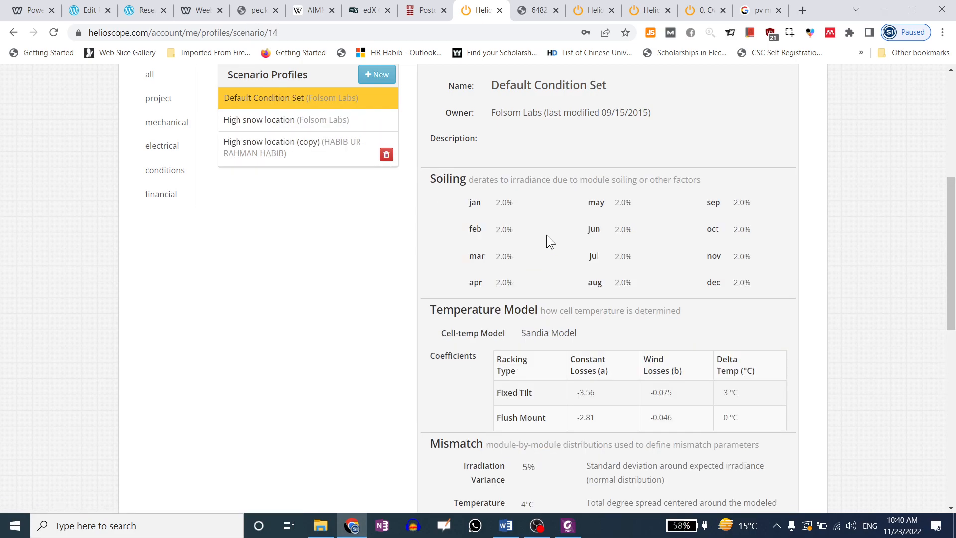
scroll(548, 235, down, 4)
drag(650, 155, 689, 226)
scroll(689, 226, down, 6)
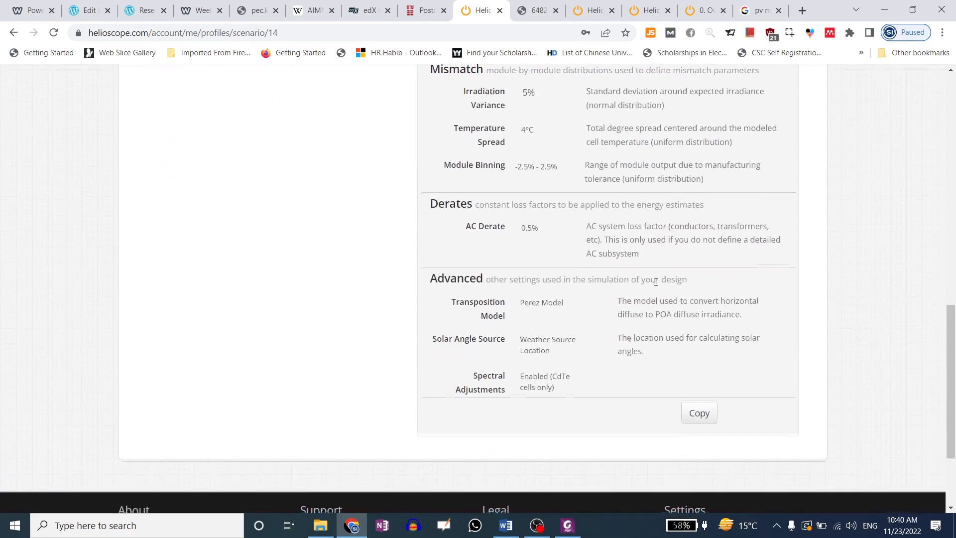
click(702, 294)
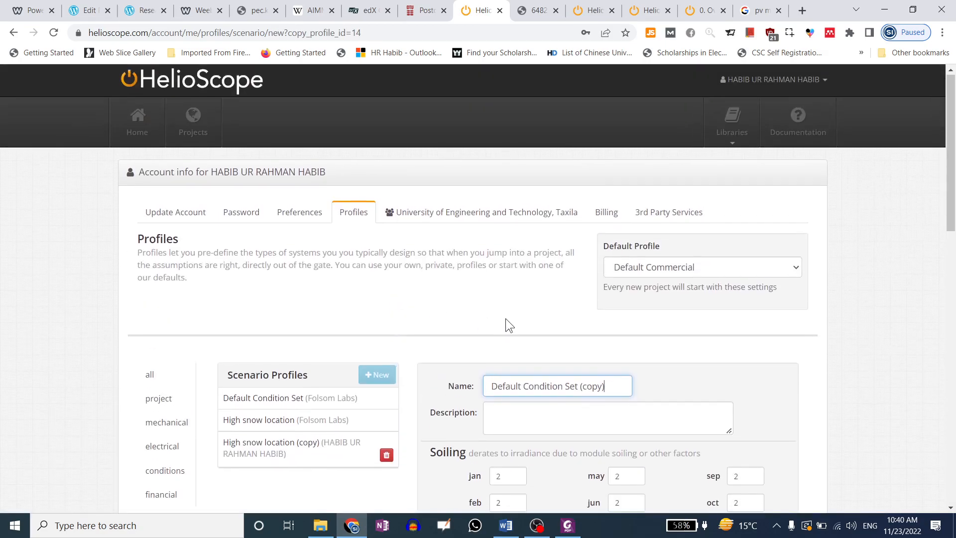
In the copy, set May soiling to 5.0% and the cell temperature model to Diffusion Model
scroll(618, 236, down, 4)
scroll(617, 236, down, 1)
click(622, 230)
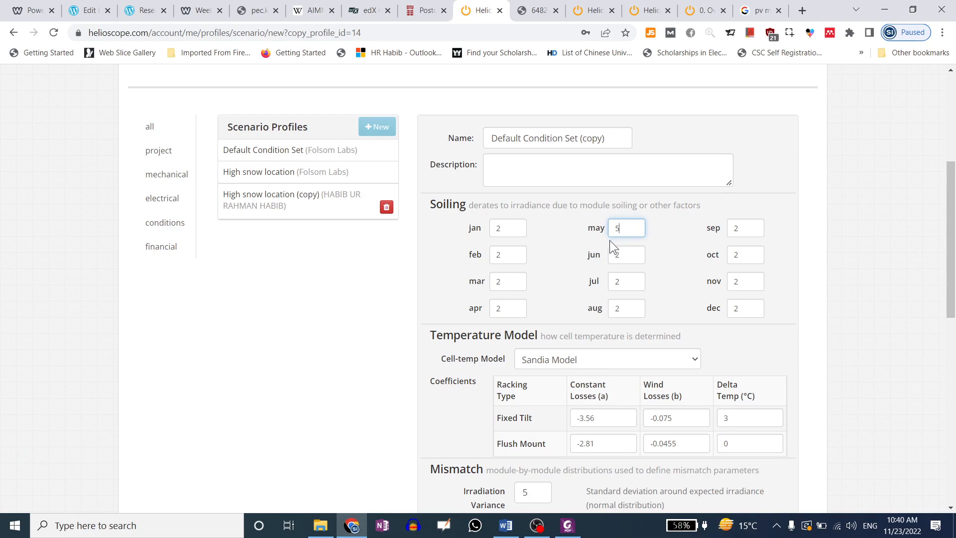
scroll(609, 238, down, 3)
click(582, 173)
click(579, 188)
click(578, 203)
key(Tab)
Check the copy's name, Default Condition Set (copy), and save the profile
scroll(585, 328, down, 1)
scroll(543, 317, down, 5)
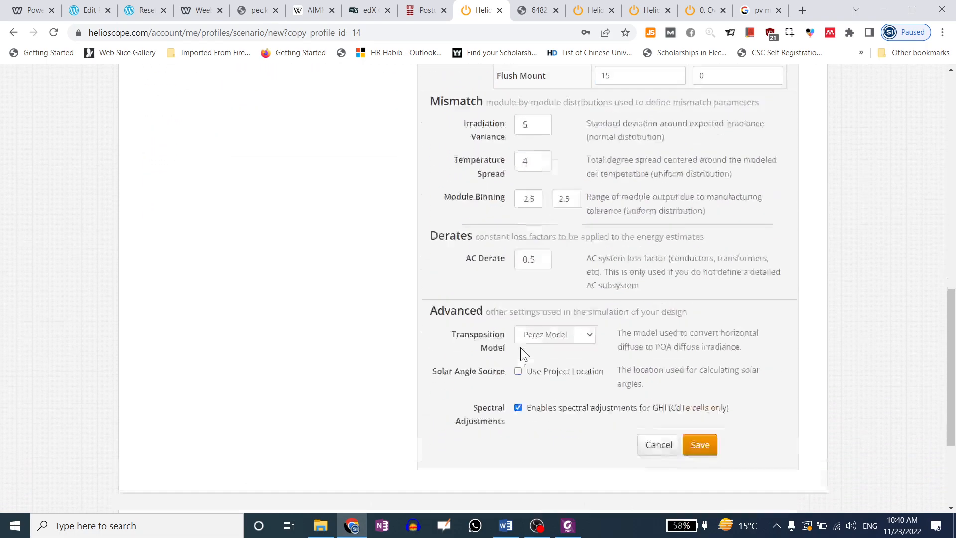
scroll(495, 316, up, 15)
scroll(495, 313, down, 3)
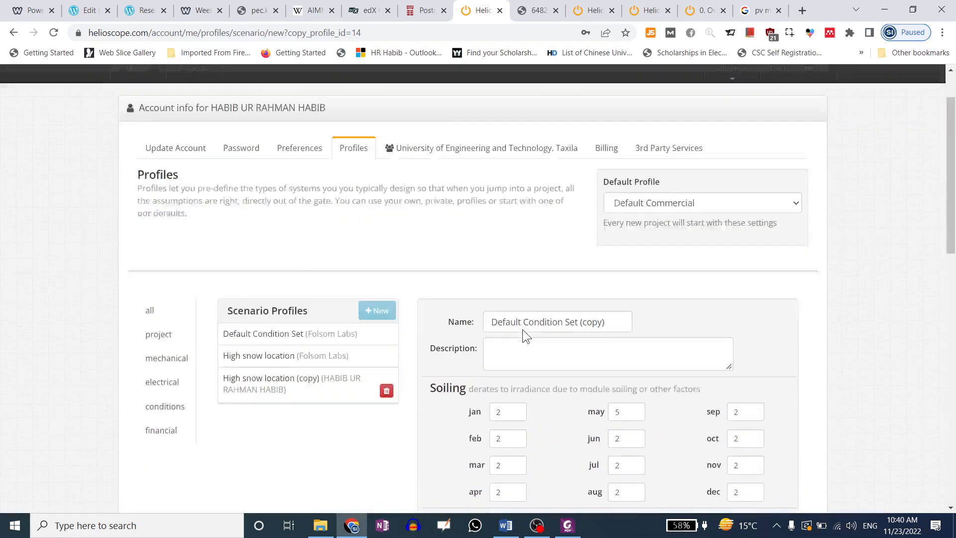
click(540, 263)
drag(583, 263, 606, 263)
scroll(525, 288, down, 1)
click(608, 202)
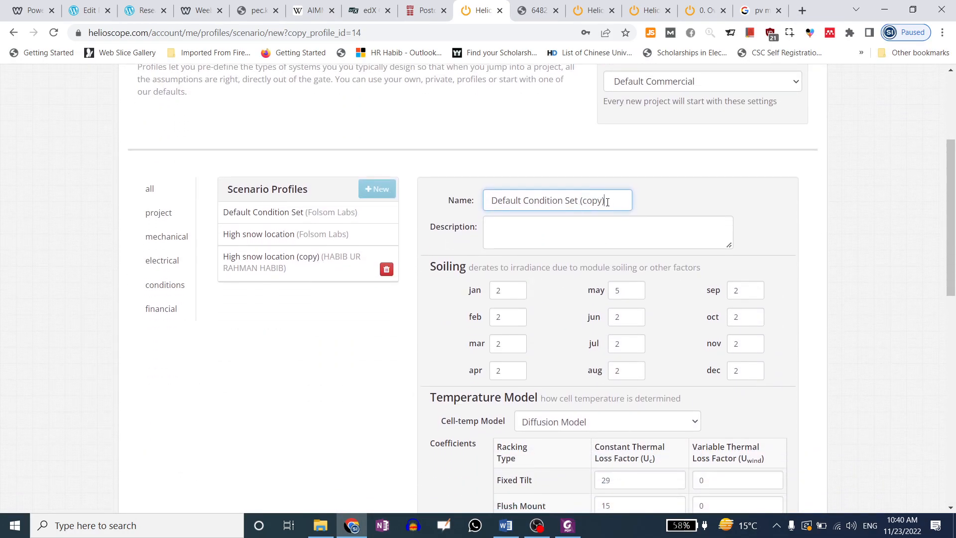
scroll(590, 250, down, 10)
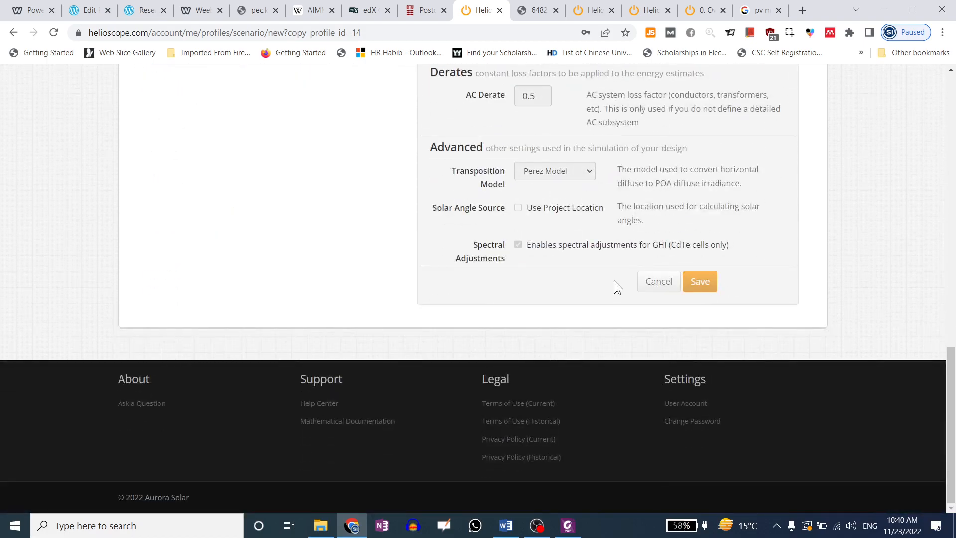
scroll(495, 288, up, 4)
key(Return)
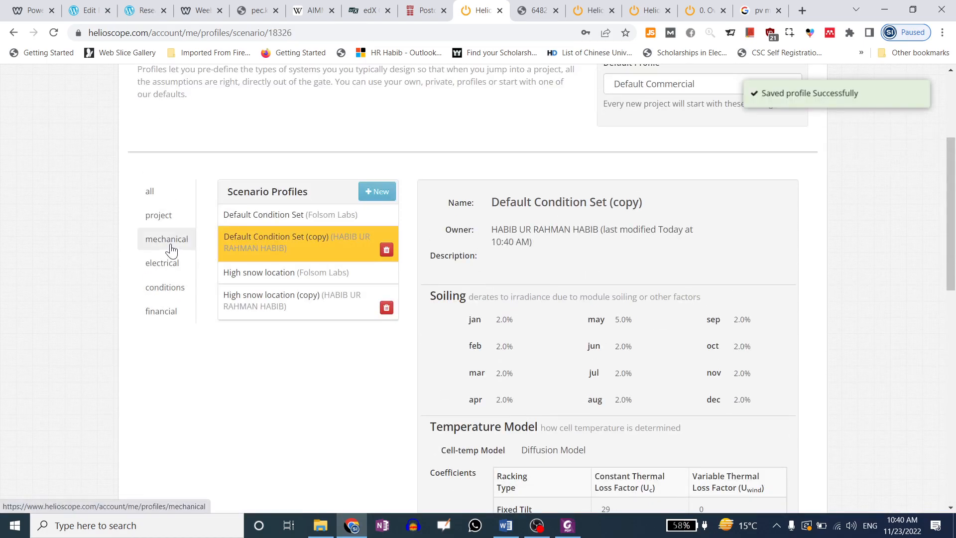
Make an editable copy of the Ground-mount fixed-tilt mechanical profile
click(172, 239)
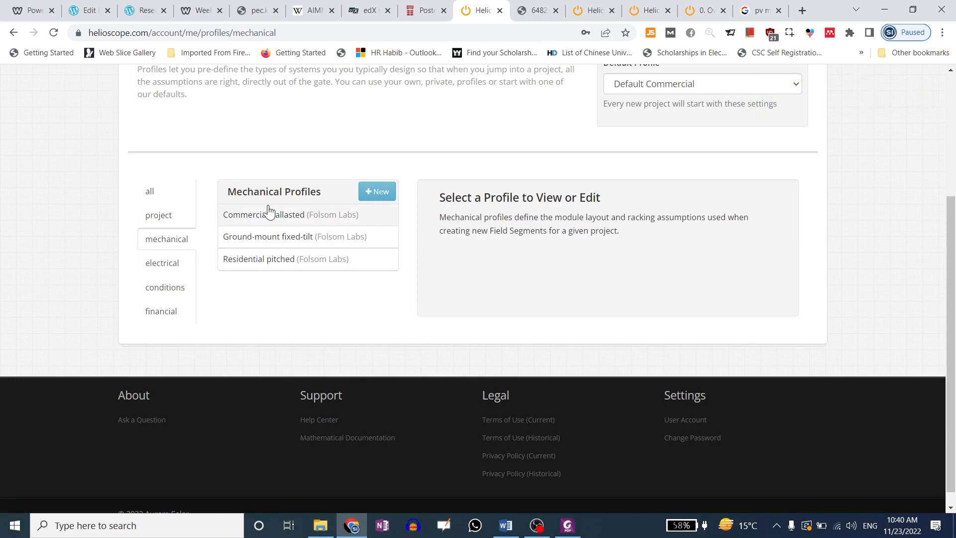
click(277, 246)
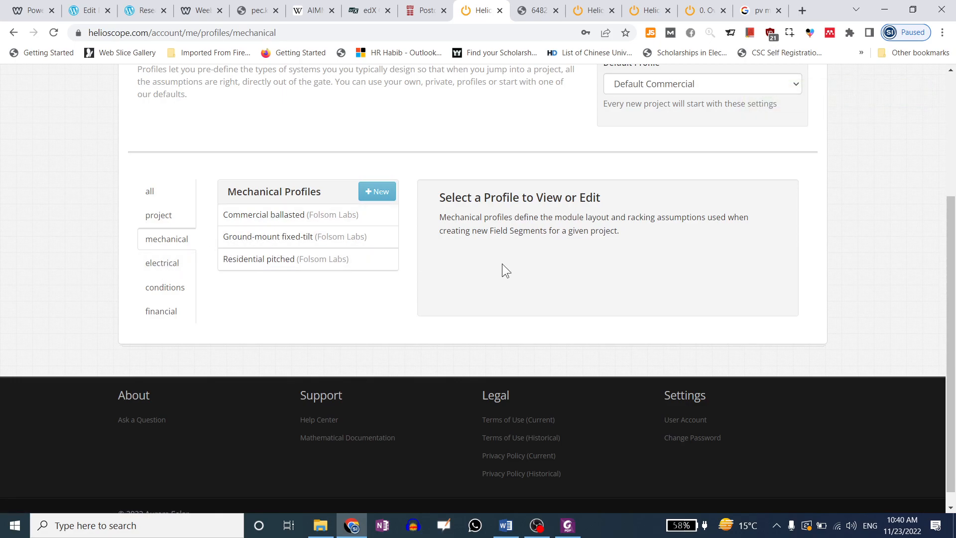
scroll(543, 274, up, 6)
scroll(665, 268, up, 3)
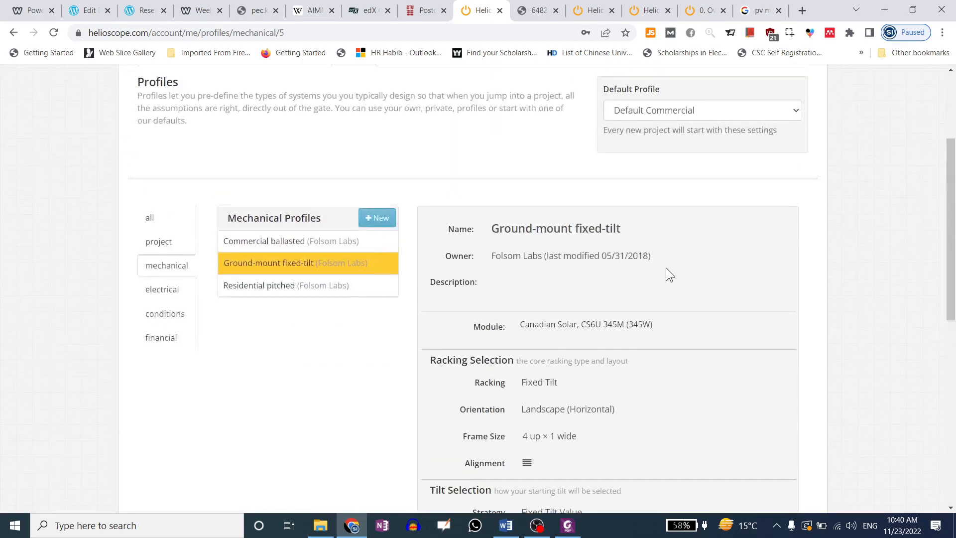
scroll(638, 277, down, 10)
click(702, 365)
Review the copy's module choices and browse the full module library, leaving the module unchanged
scroll(573, 287, down, 3)
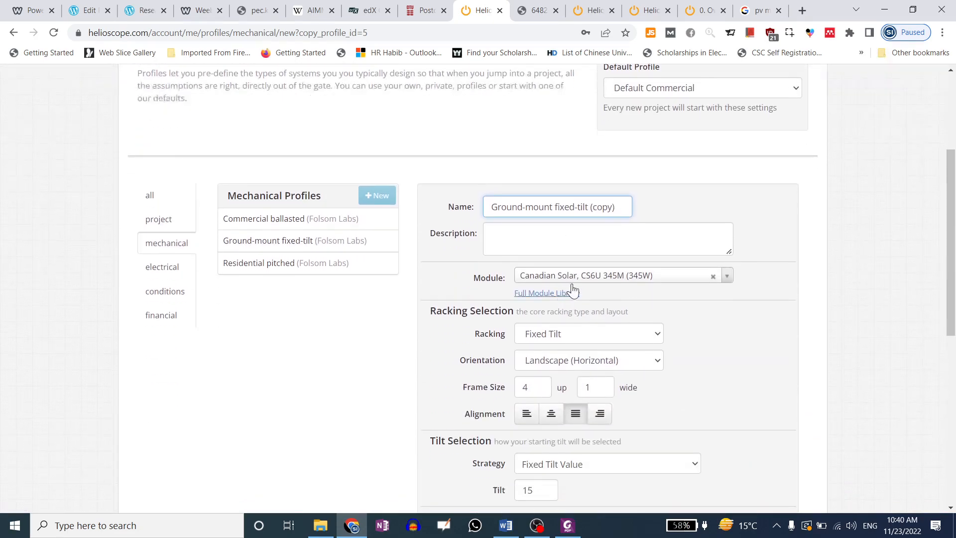
click(581, 276)
click(580, 273)
click(772, 274)
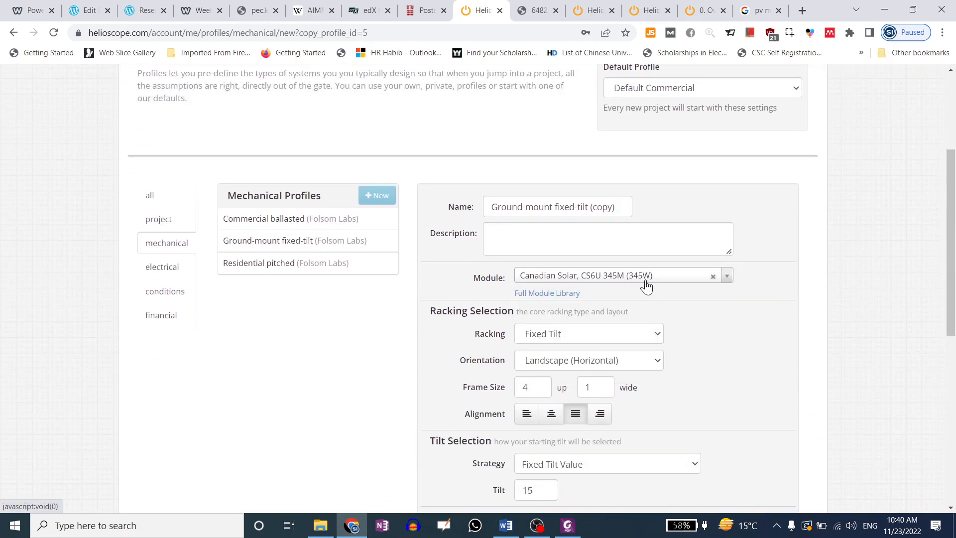
click(645, 281)
scroll(745, 283, down, 3)
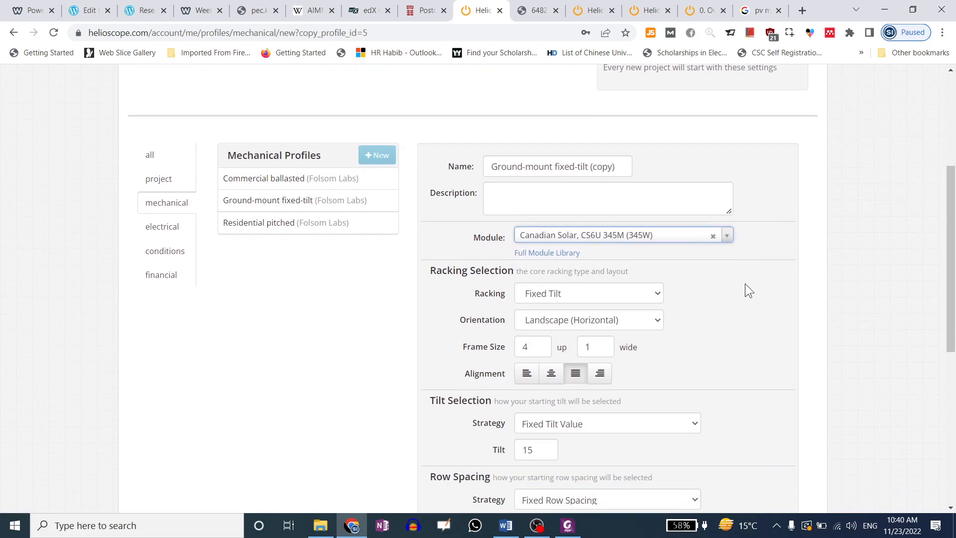
click(548, 170)
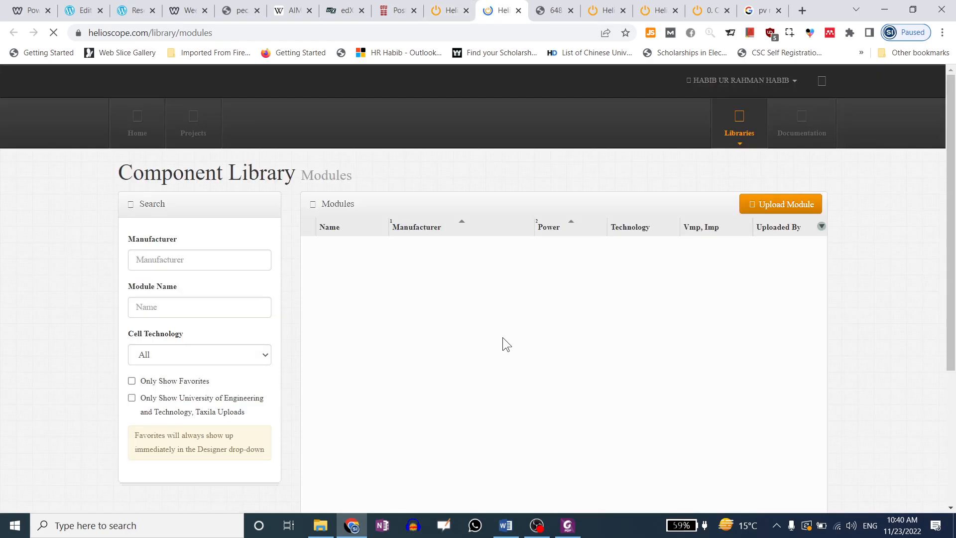
scroll(501, 337, down, 1)
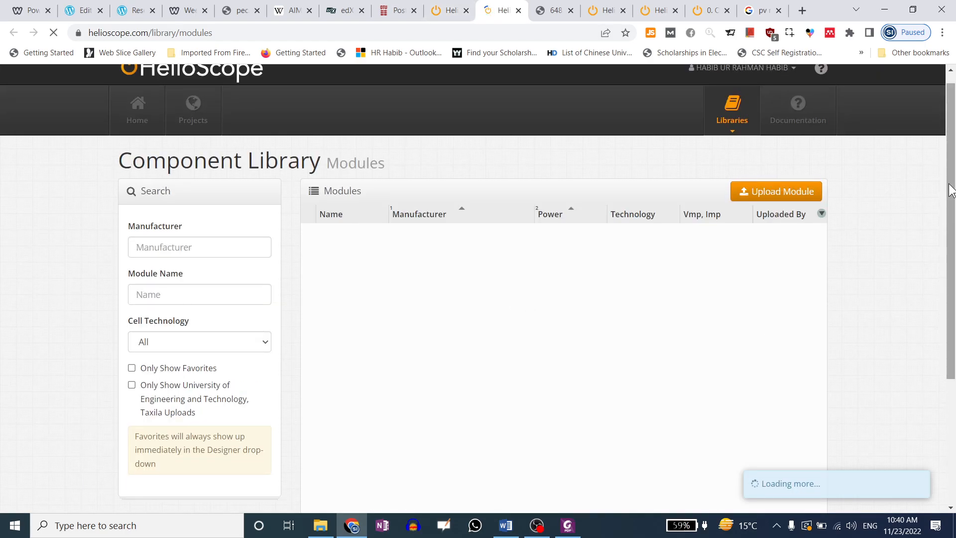
scroll(692, 119, down, 5)
click(448, 10)
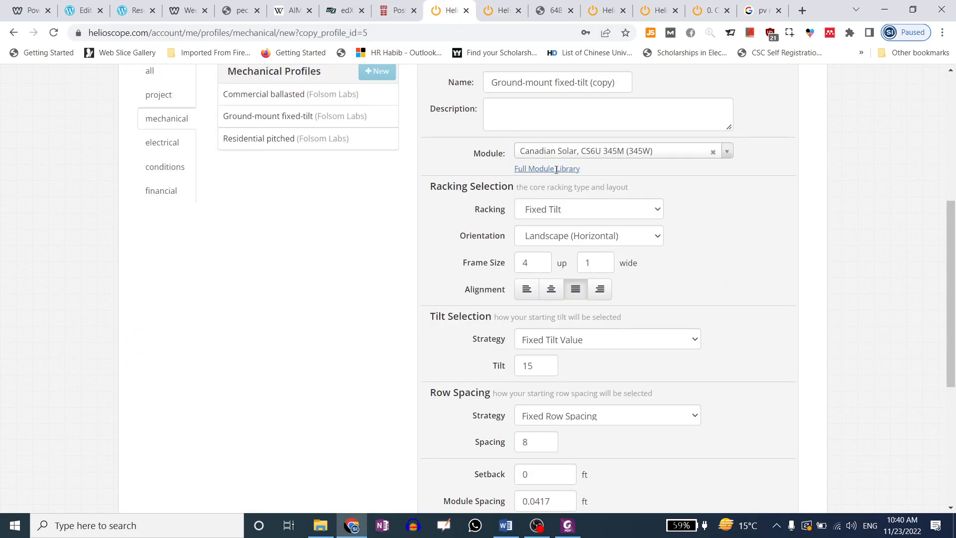
scroll(577, 244, down, 4)
scroll(558, 208, up, 4)
Keep Landscape (Horizontal) orientation, Fixed Tilt racking and Fixed Tilt Value strategy, then save the profile
click(573, 237)
click(571, 252)
click(594, 204)
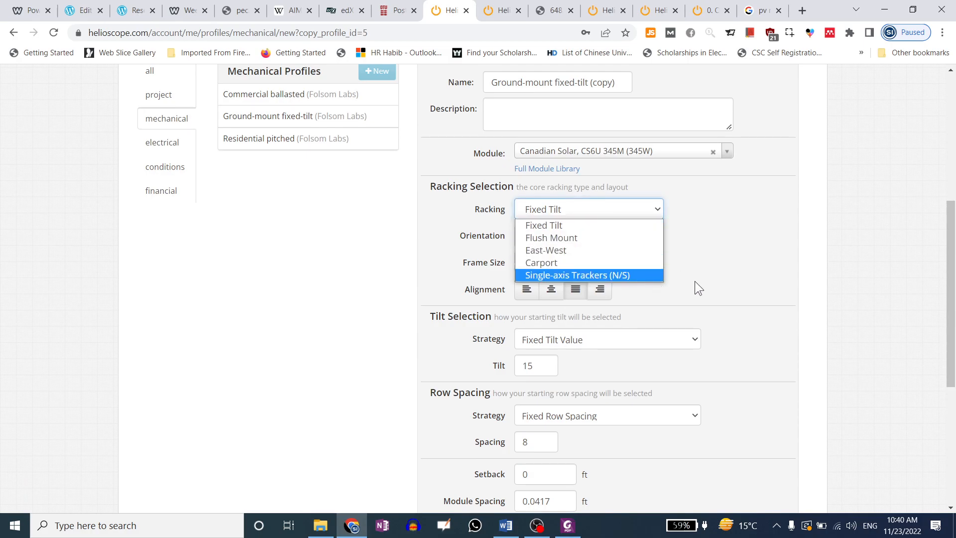
click(725, 294)
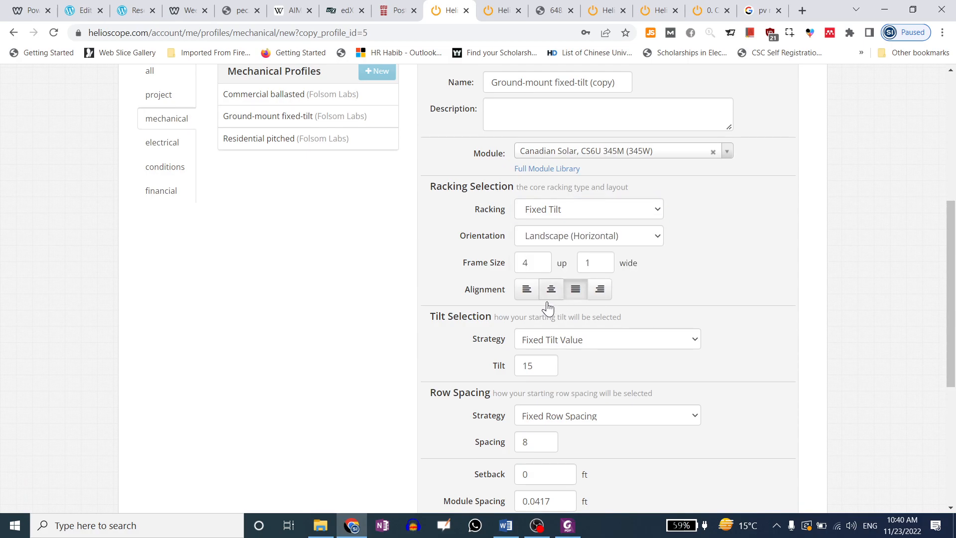
scroll(547, 319, down, 1)
click(560, 281)
click(560, 281)
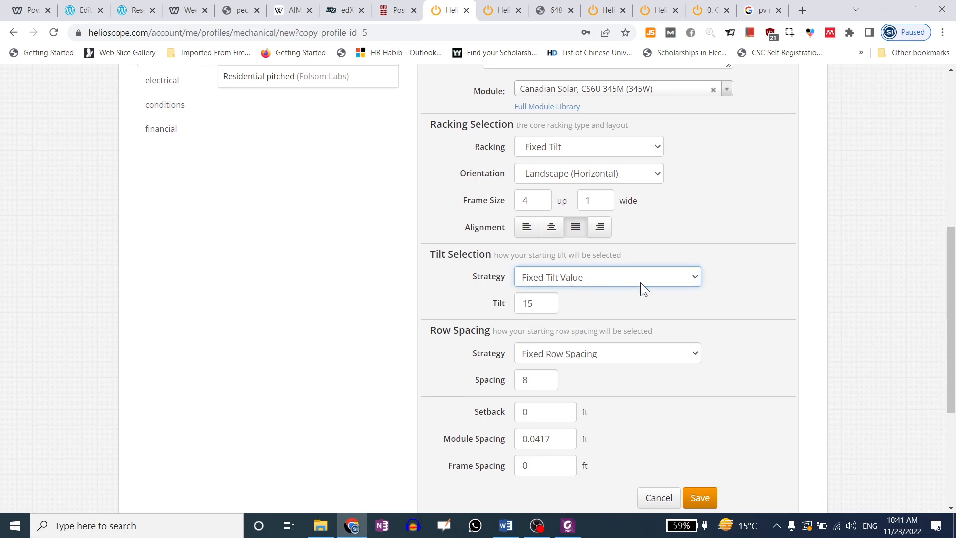
click(596, 281)
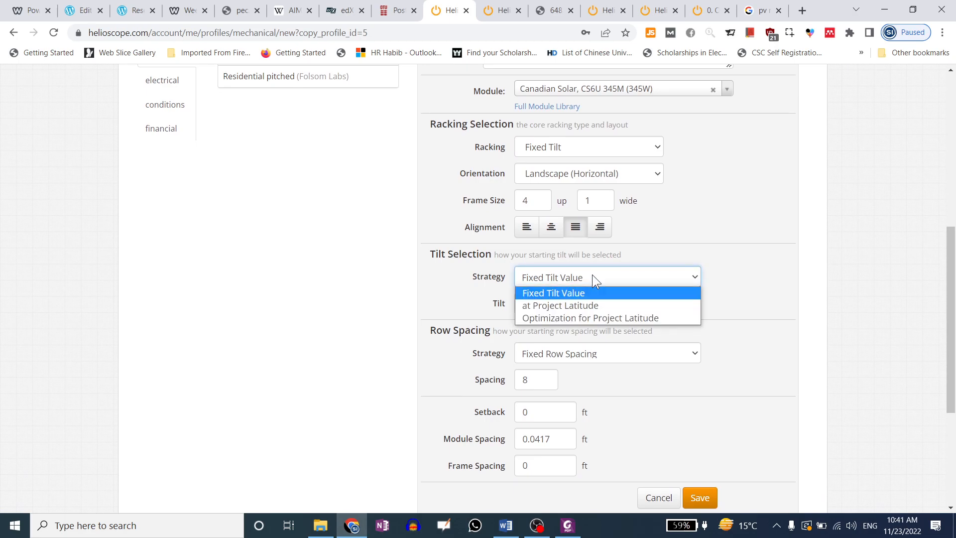
click(593, 277)
scroll(672, 279, down, 3)
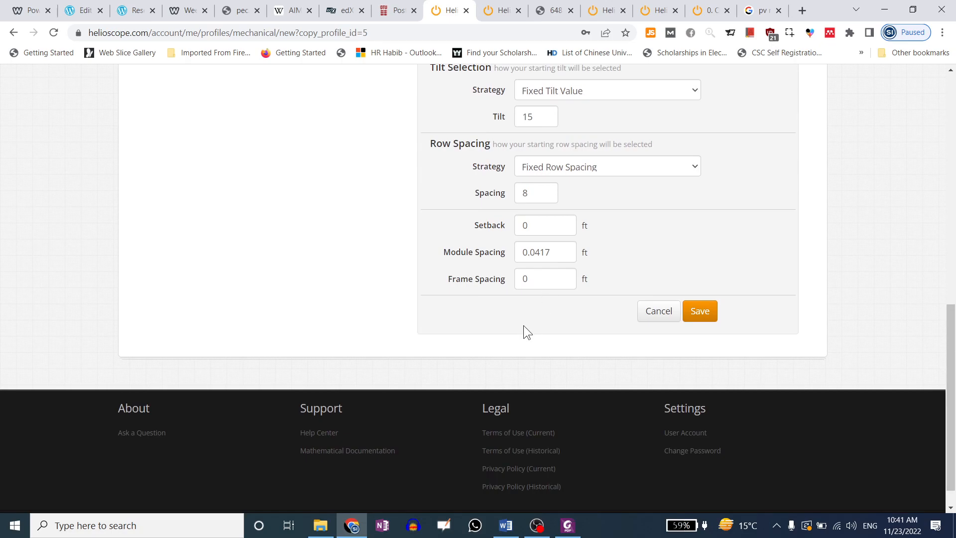
click(700, 310)
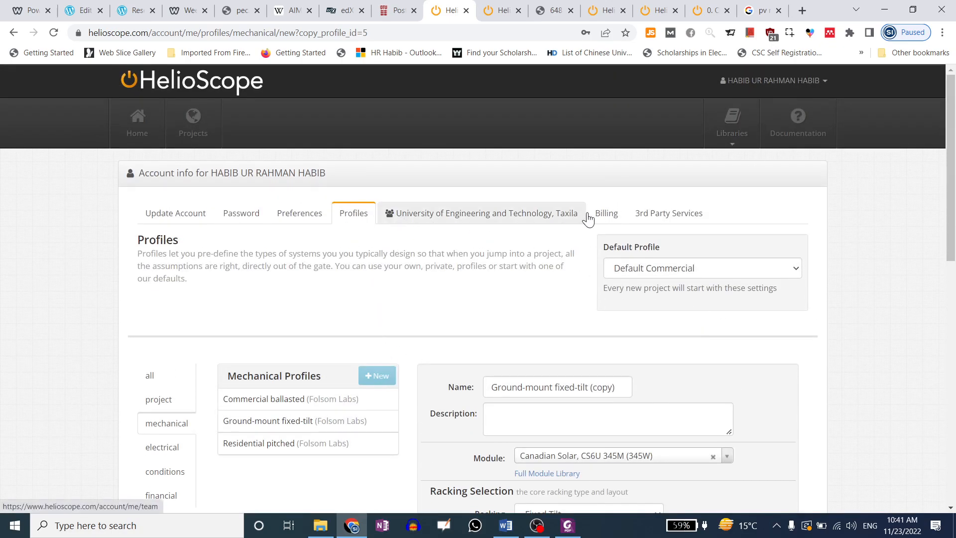
Bring up the university team's settings page and scroll through it
click(586, 219)
scroll(385, 264, down, 4)
scroll(442, 323, up, 4)
Keep 'Always take the nearest weather source' as the preferred weather file, update the team, then view Billing
scroll(469, 324, down, 4)
click(315, 299)
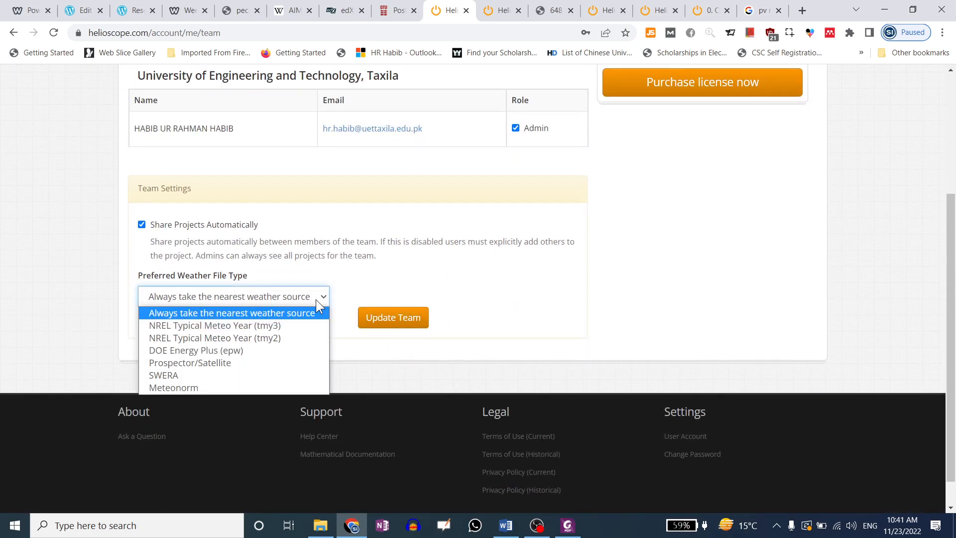
click(234, 313)
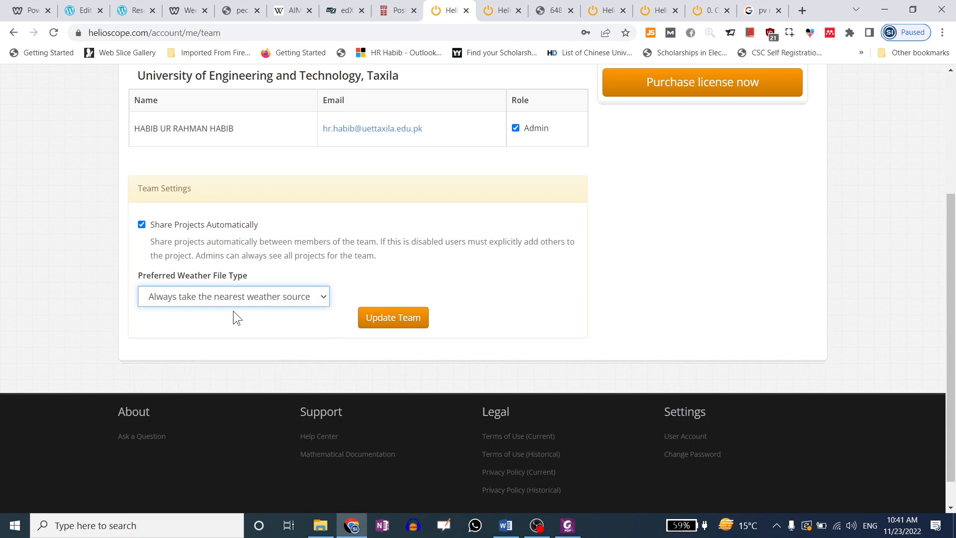
click(249, 295)
click(244, 313)
click(250, 301)
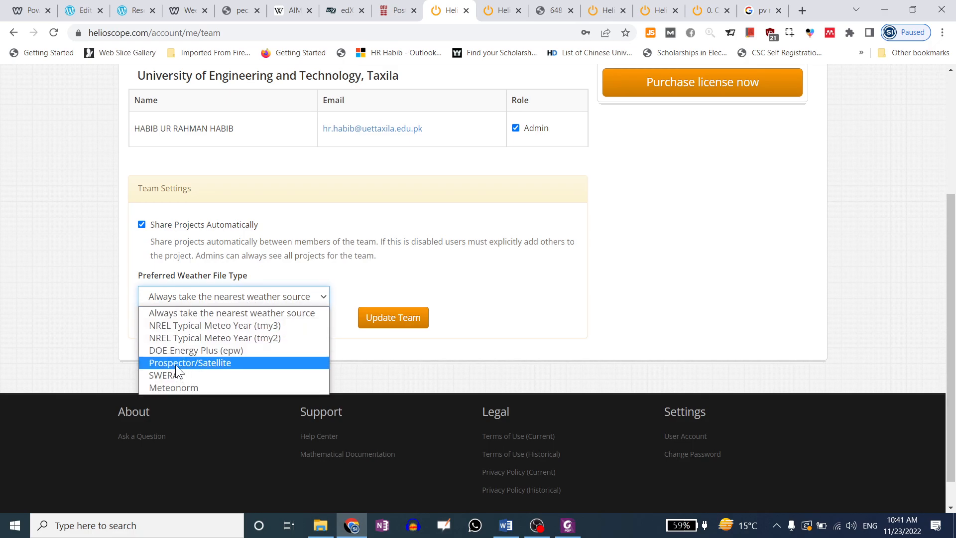
click(130, 304)
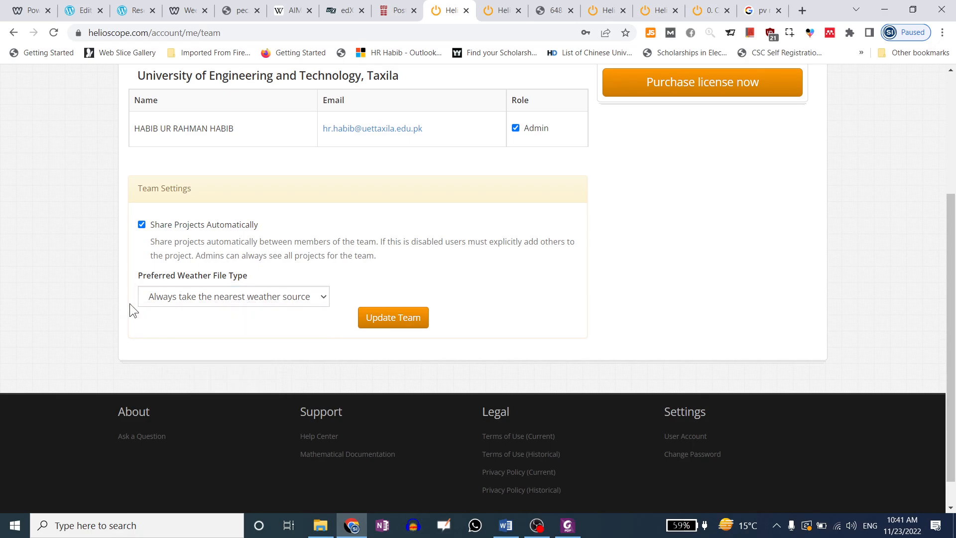
click(389, 324)
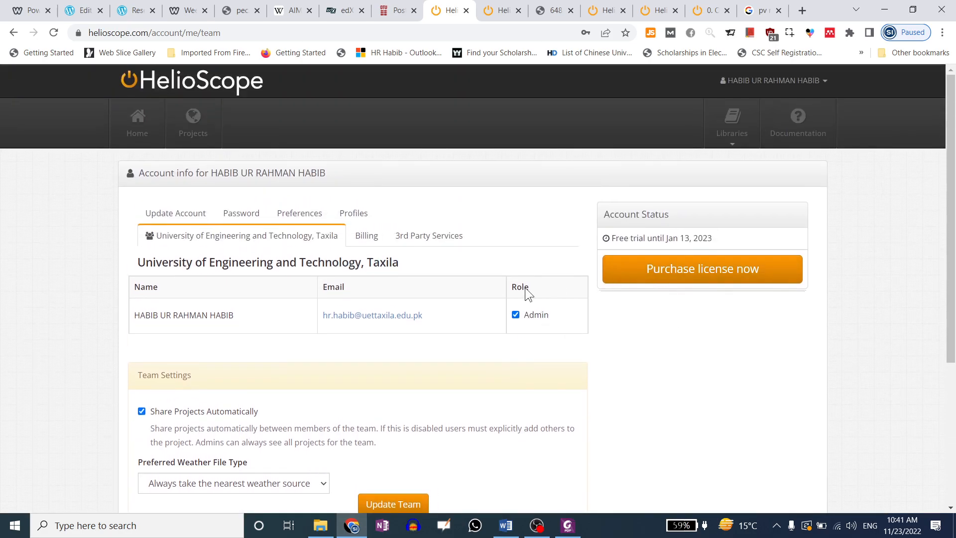
click(364, 238)
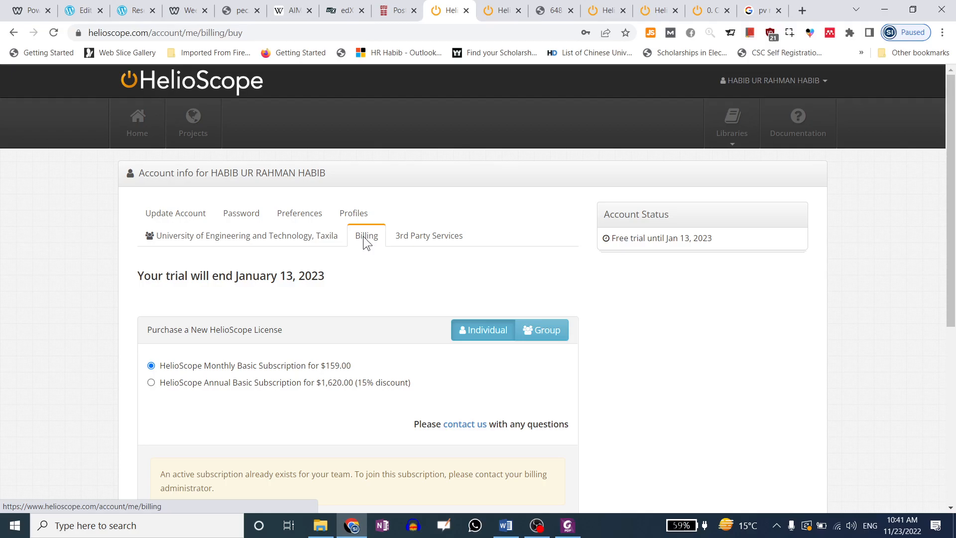
Review the $159.00 subtotal and switch the license purchase to a group
scroll(388, 289, down, 2)
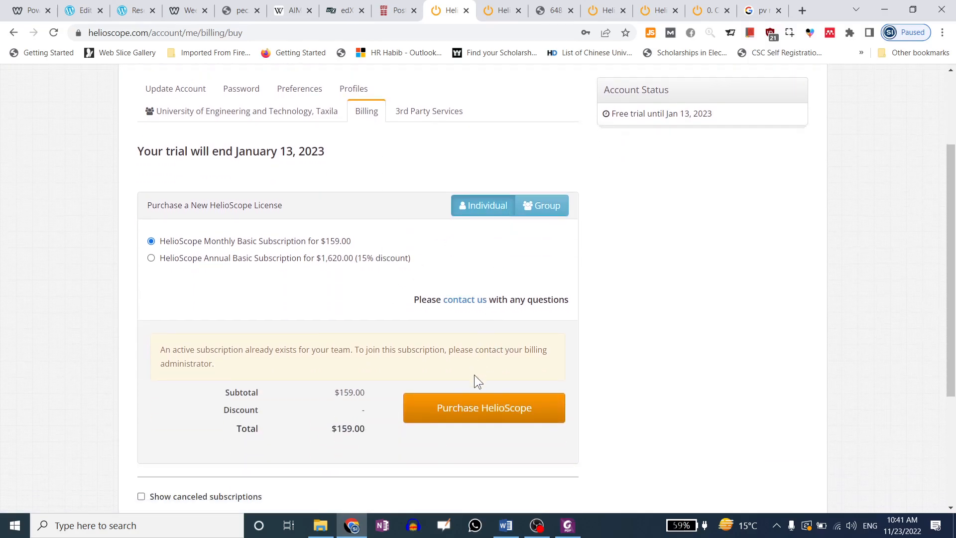
scroll(475, 371, down, 3)
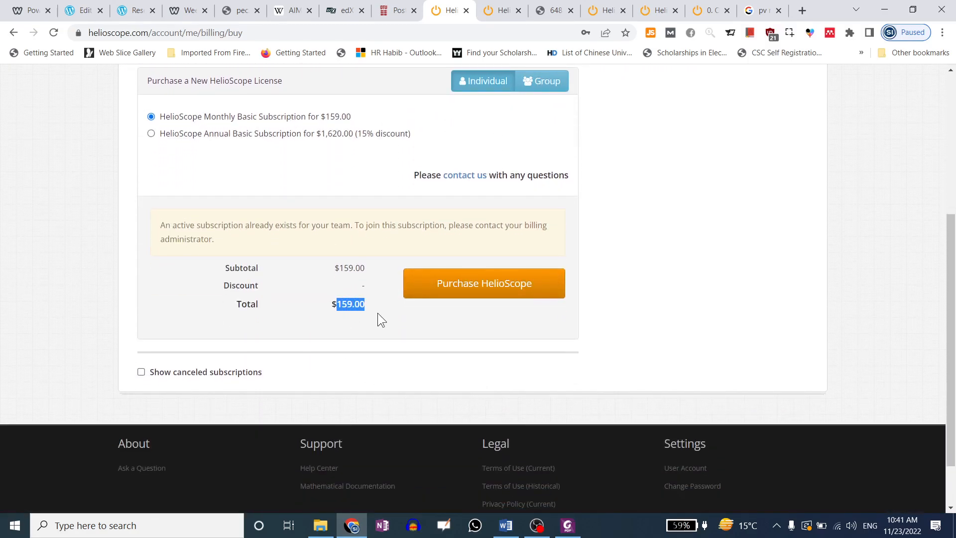
drag(367, 267, 335, 268)
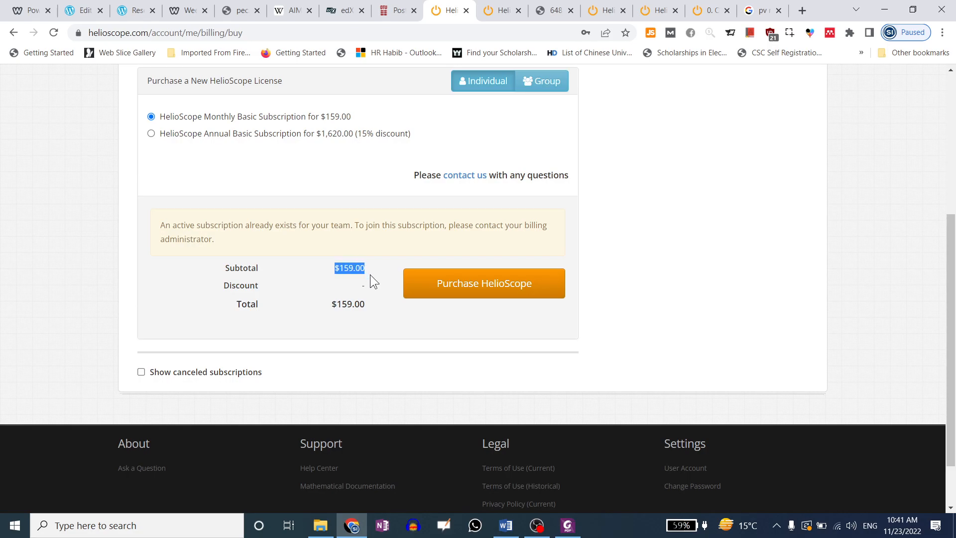
drag(200, 228, 447, 227)
scroll(278, 319, up, 4)
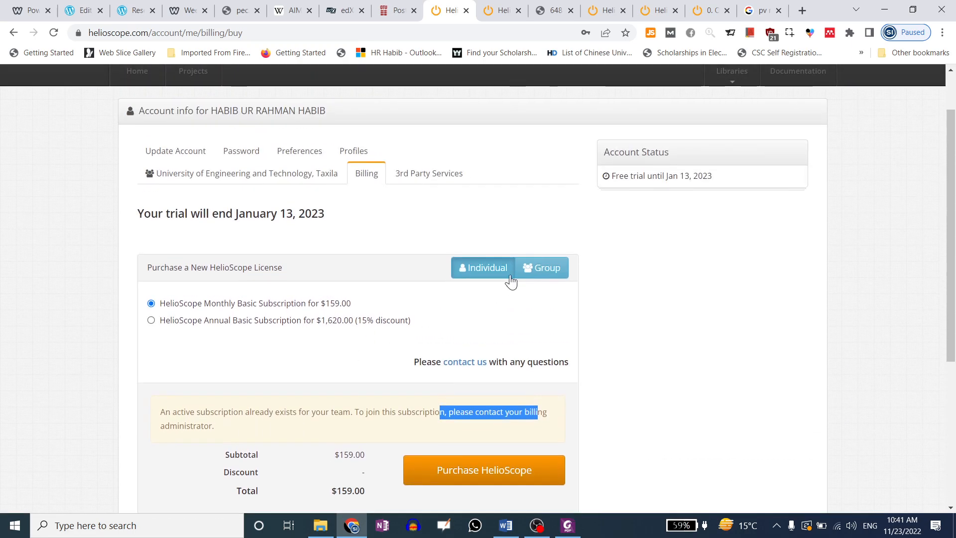
click(547, 269)
scroll(457, 284, down, 5)
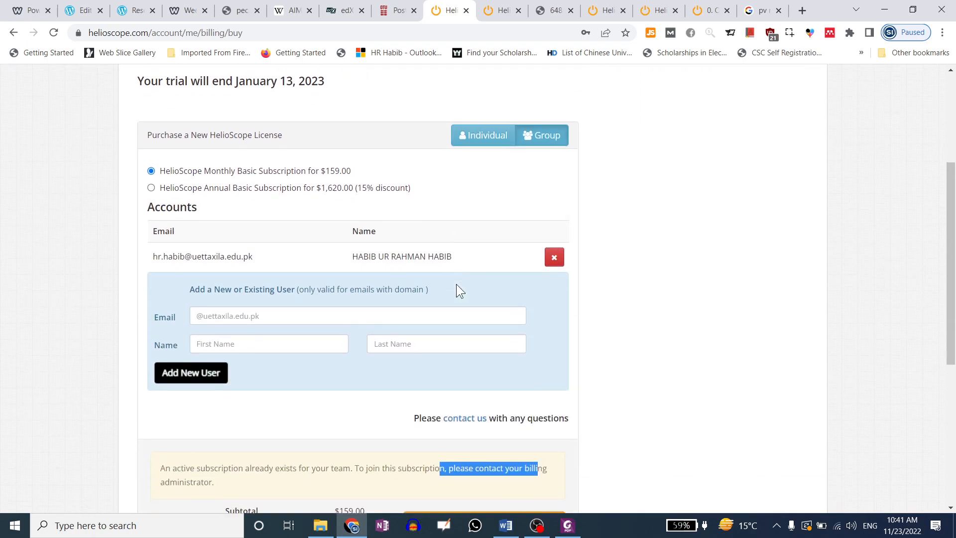
Enter the new user's university email address
click(223, 201)
click(129, 184)
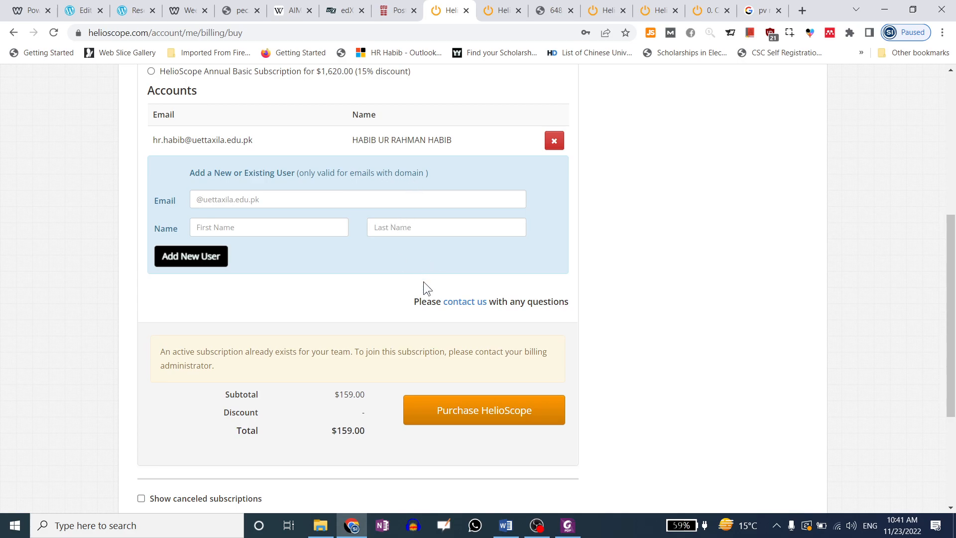
click(274, 202)
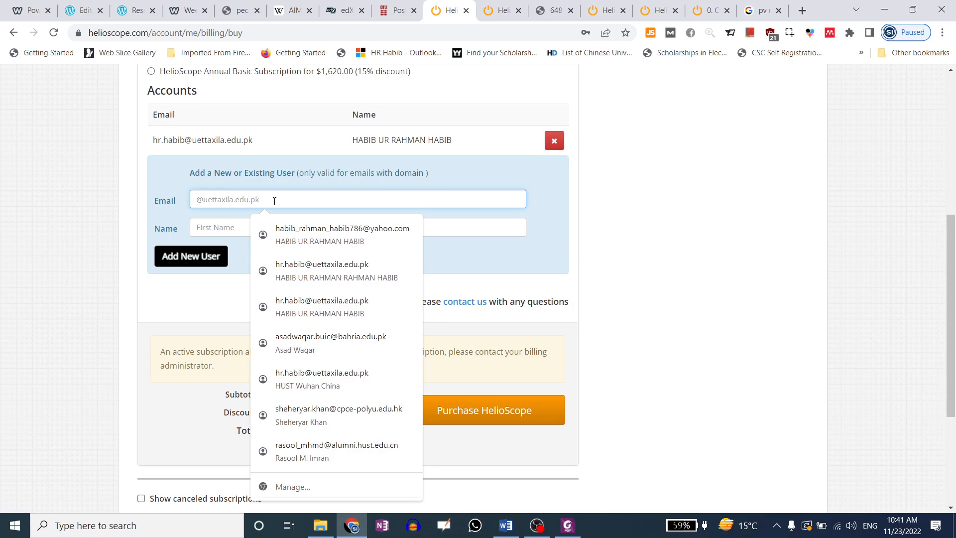
text(u)
key(BackSpace)
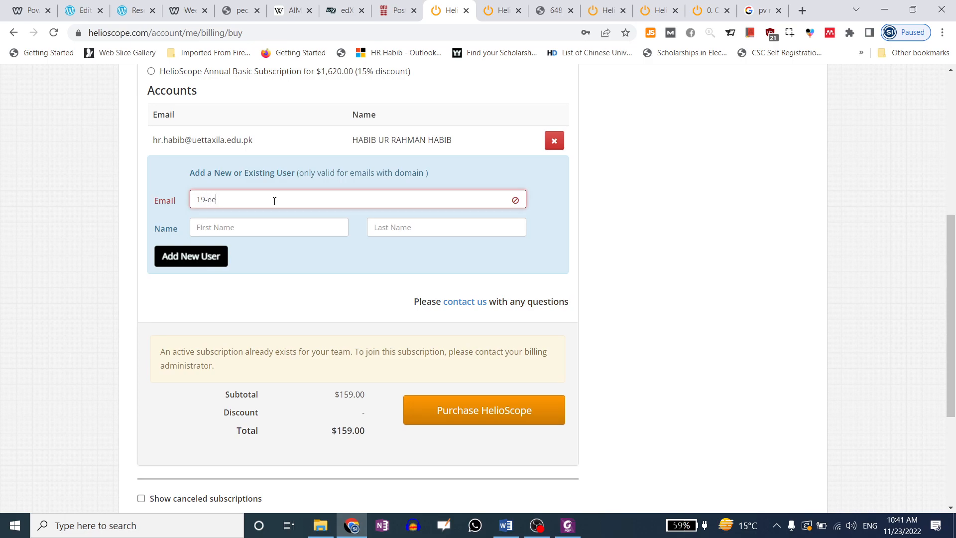
click(264, 198)
text(uettaxila.edu.)
Fill in the new user's first and last name
click(271, 218)
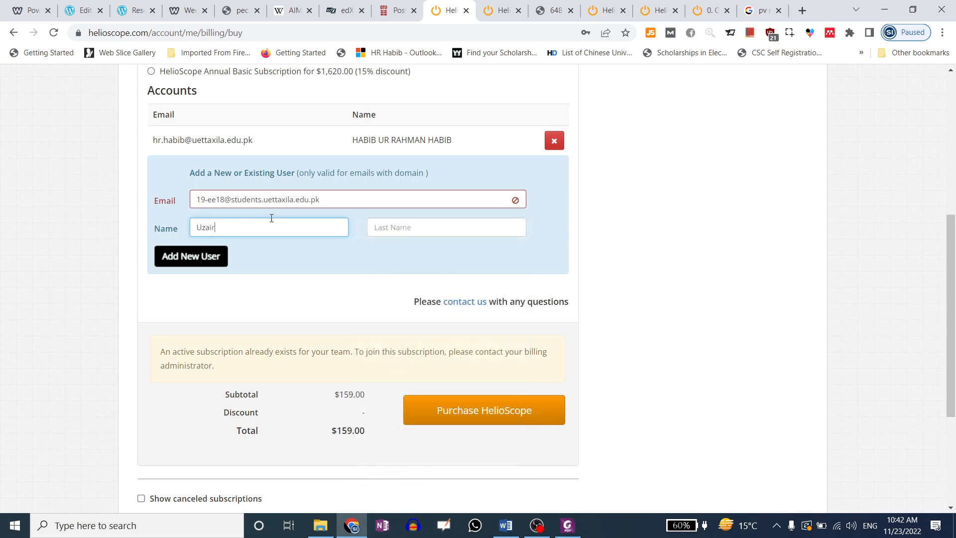
click(421, 228)
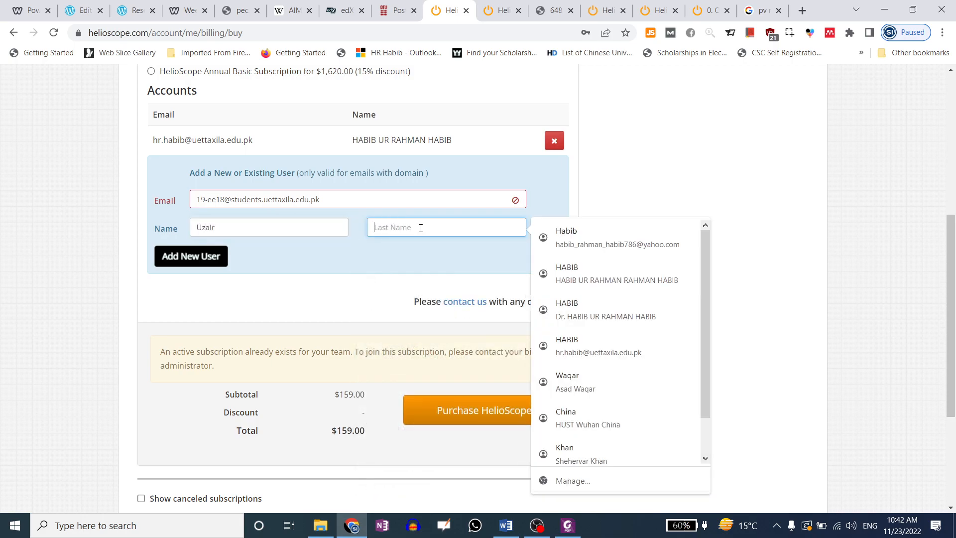
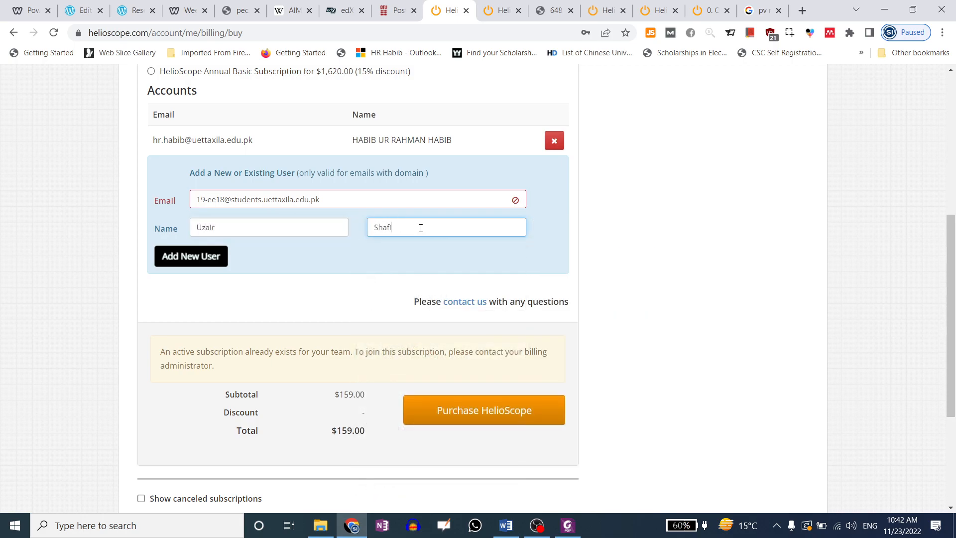
click(207, 256)
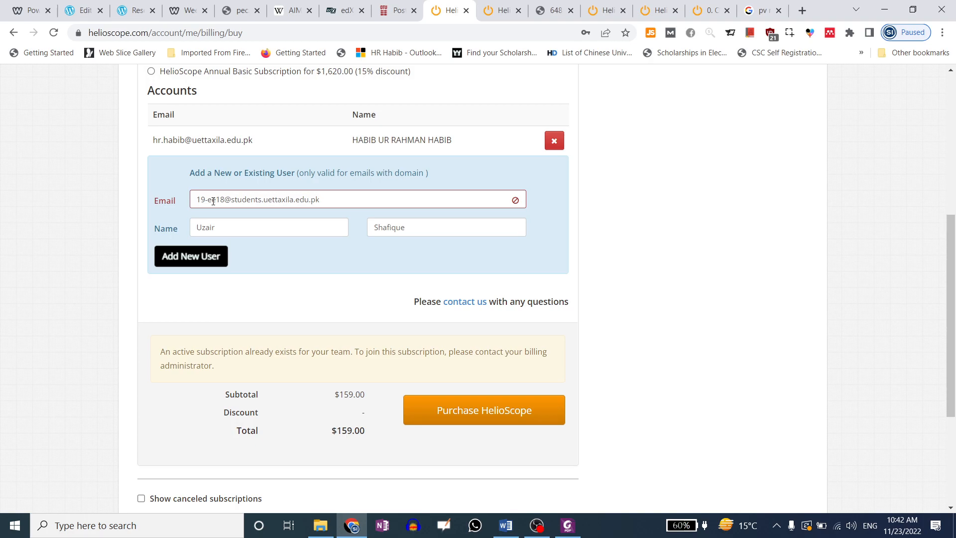
Correct the new user's email username and remove 'students.' from its domain
click(326, 201)
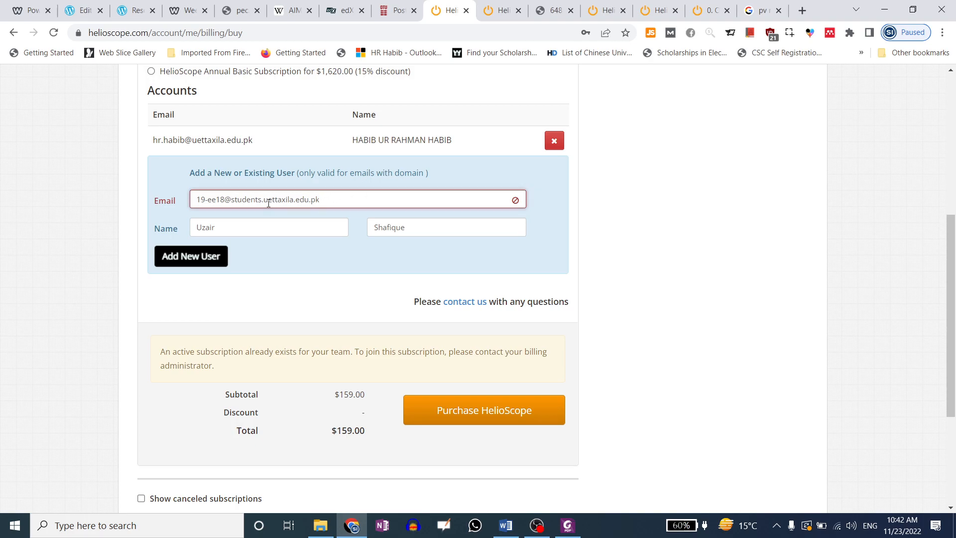
drag(264, 200, 195, 196)
click(224, 224)
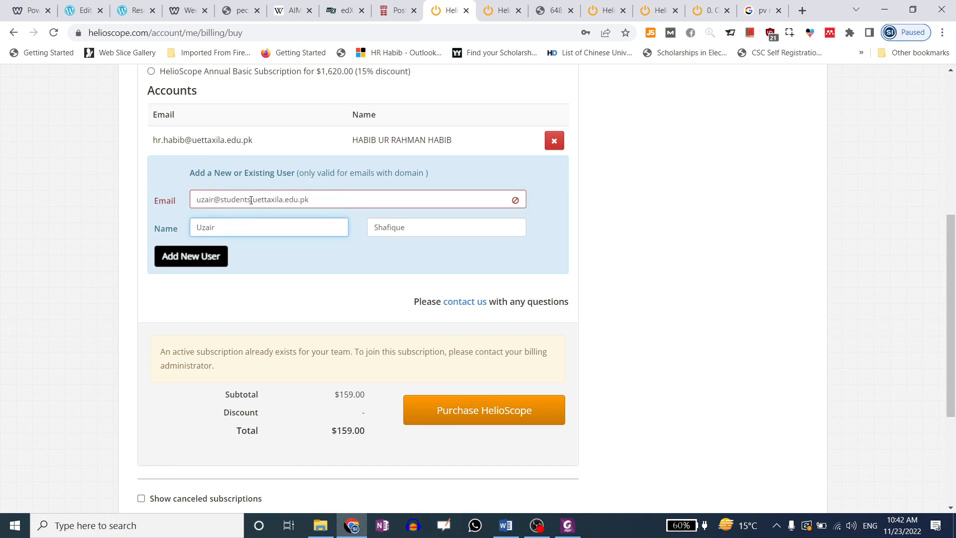
drag(253, 199, 220, 200)
key(BackSpace)
click(230, 226)
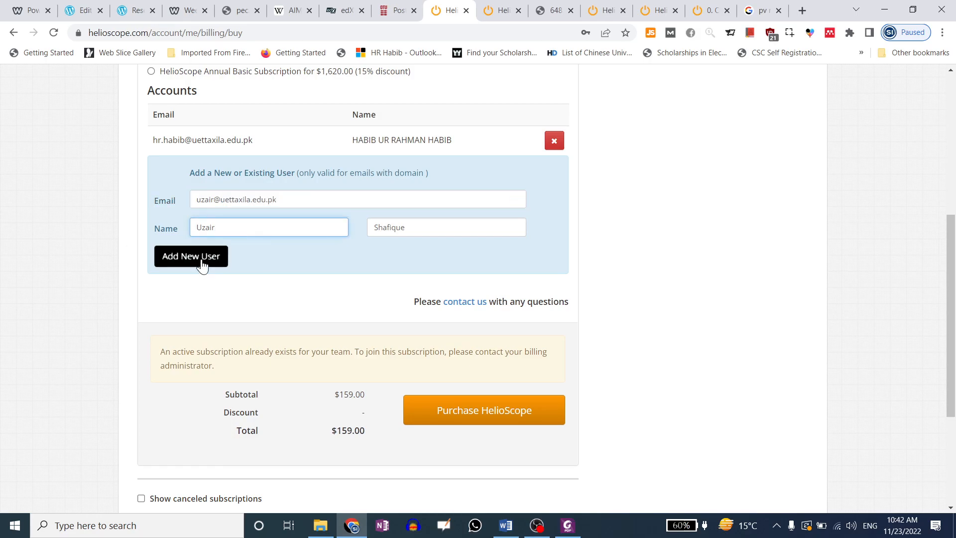
Add the new user to the subscription accounts, raising the subtotal to $318.00
click(202, 266)
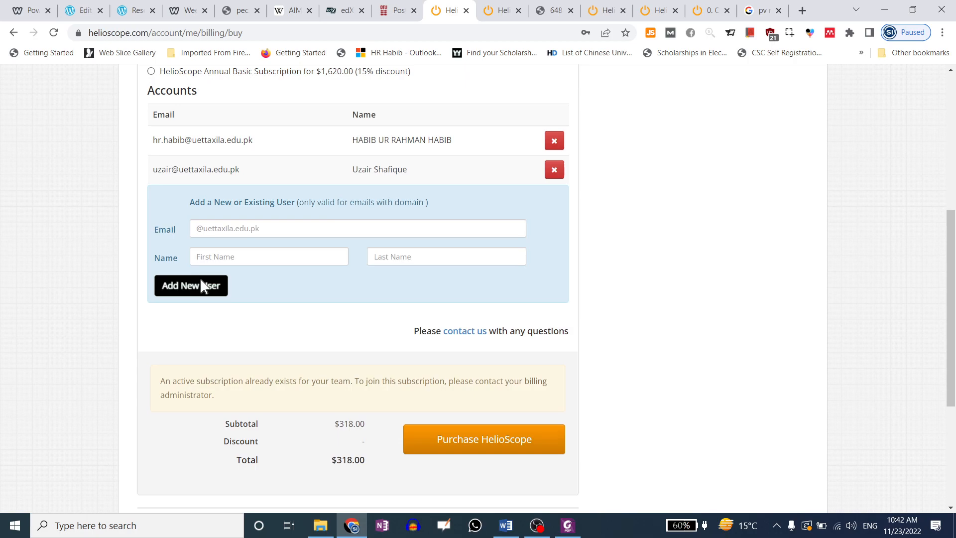
scroll(491, 211, up, 3)
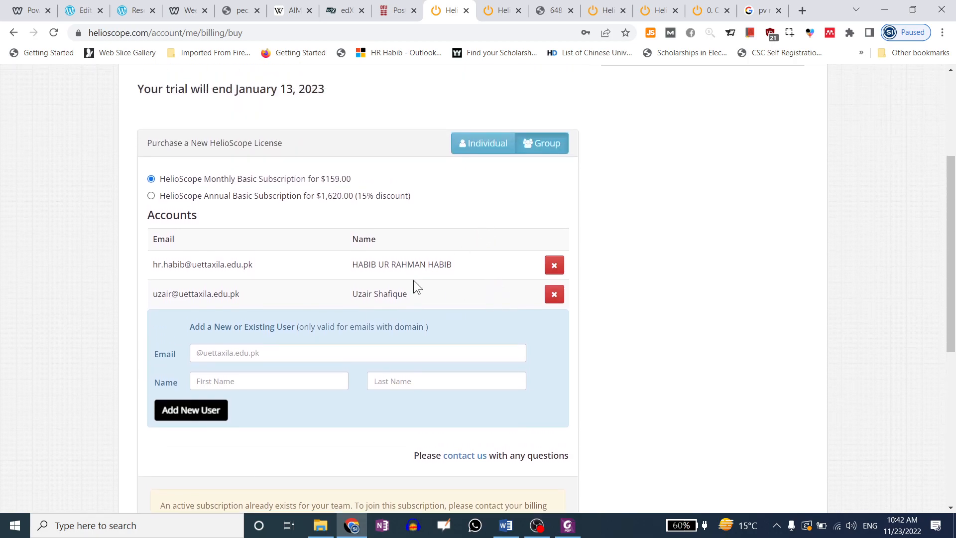
scroll(393, 239, up, 3)
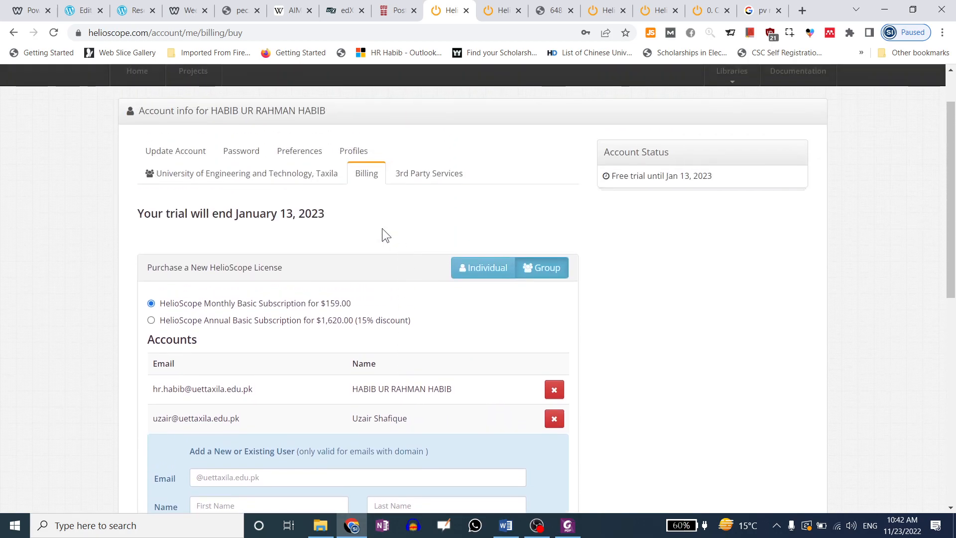
Save the university team settings with Update Team
click(304, 174)
scroll(337, 284, down, 3)
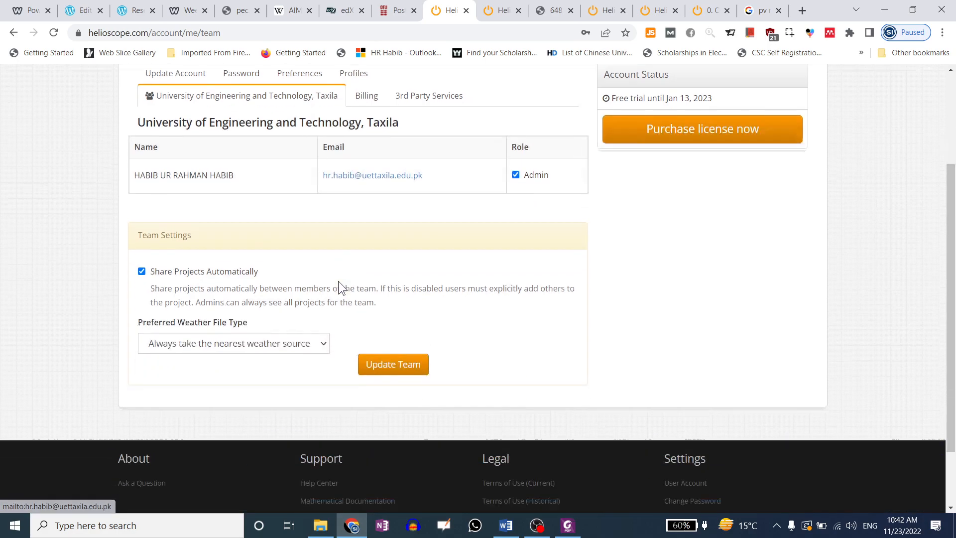
click(379, 318)
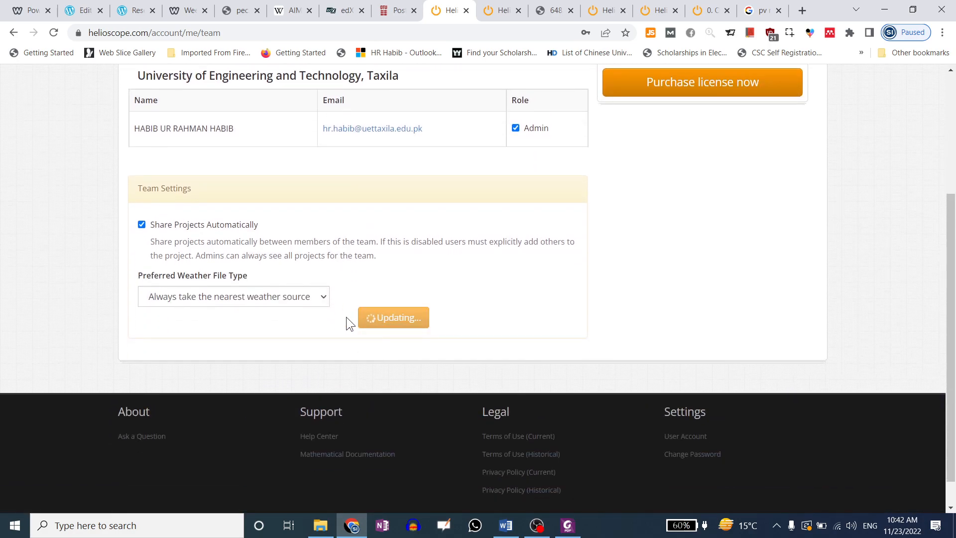
scroll(346, 318, up, 3)
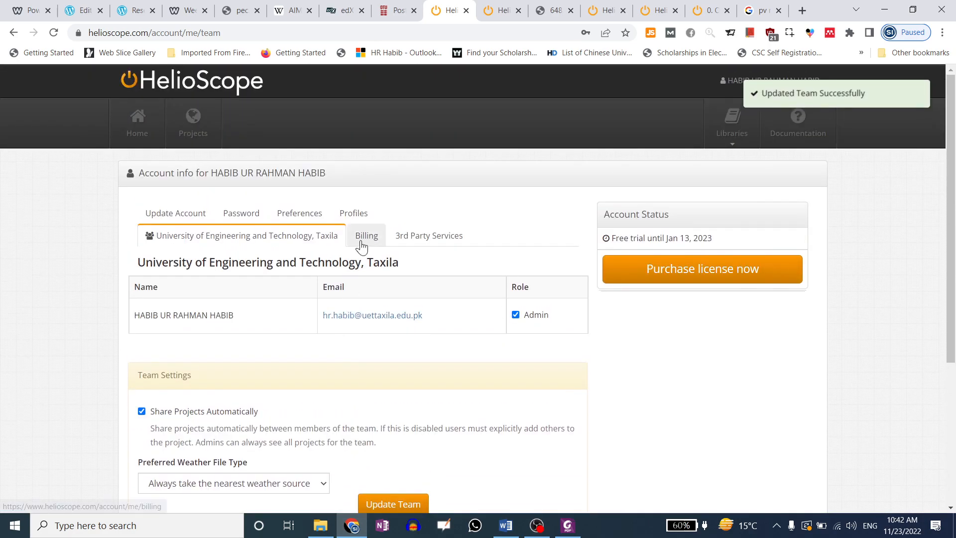
Go back to Billing and highlight the monthly subscription price
click(358, 241)
scroll(361, 319, down, 3)
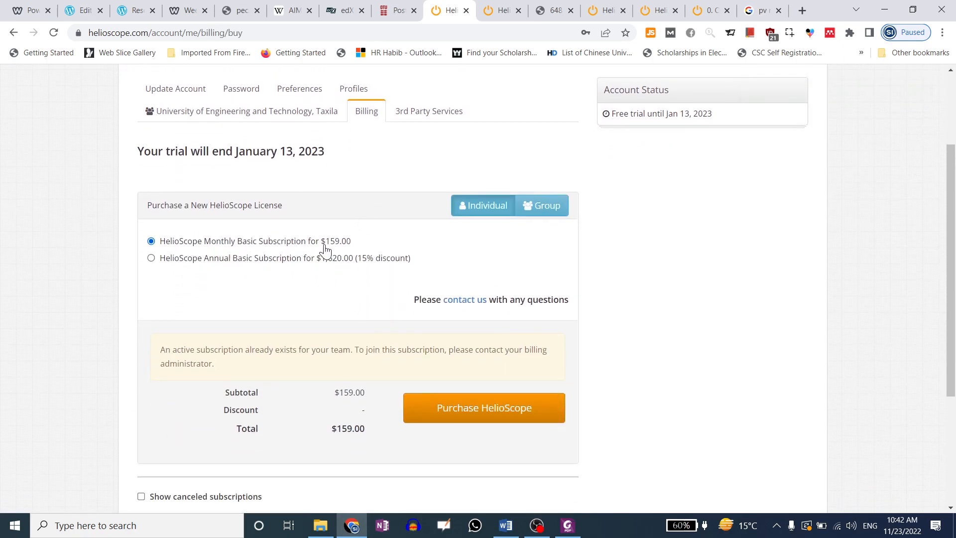
drag(352, 244, 311, 251)
drag(169, 262, 343, 263)
scroll(371, 273, down, 3)
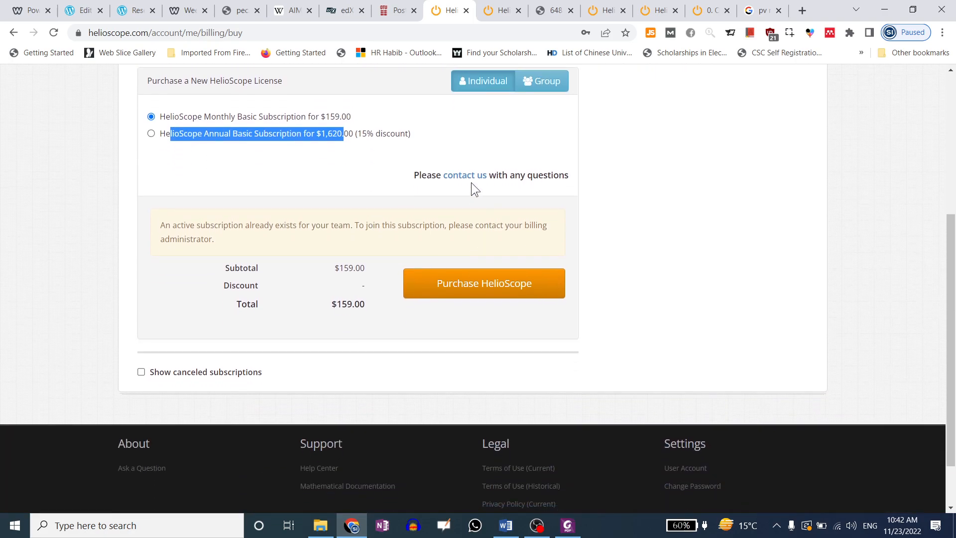
scroll(387, 297, up, 5)
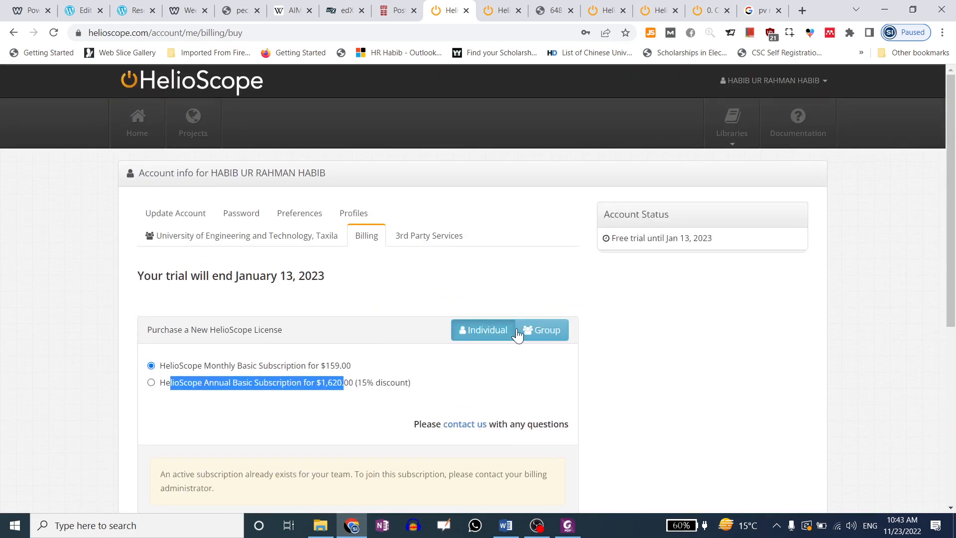
Switch the license purchase to Group and review the accounts, back at $159.00
click(542, 330)
scroll(324, 342, down, 4)
scroll(322, 343, down, 1)
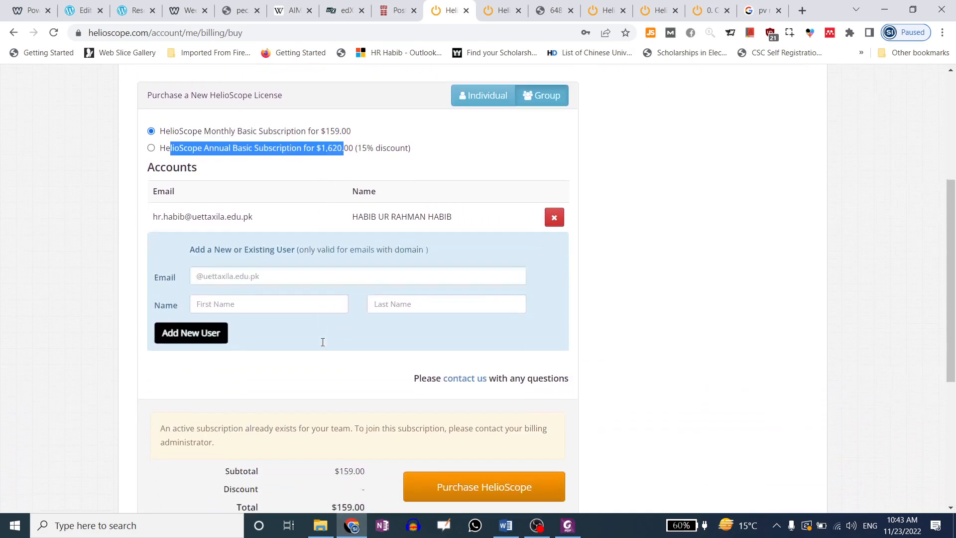
scroll(322, 333, up, 1)
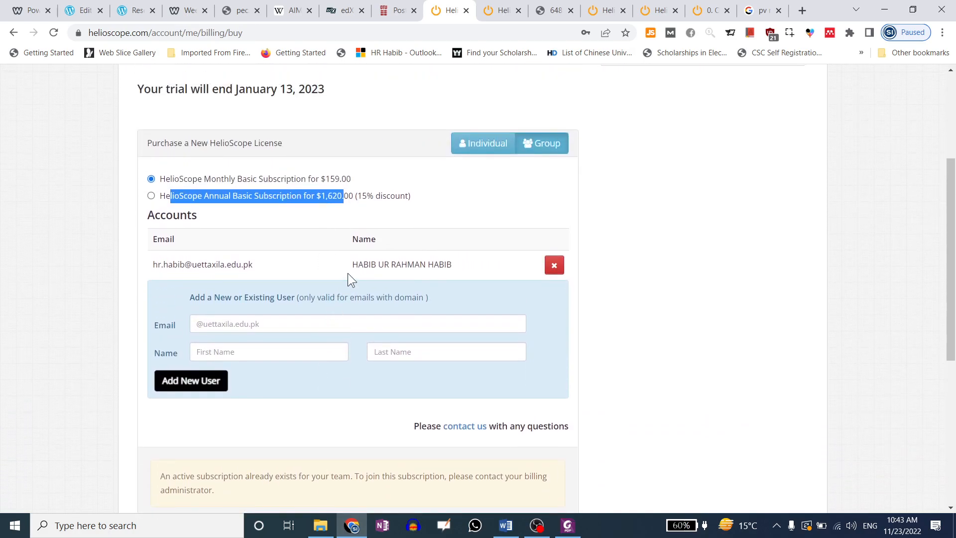
click(337, 267)
scroll(337, 279, down, 3)
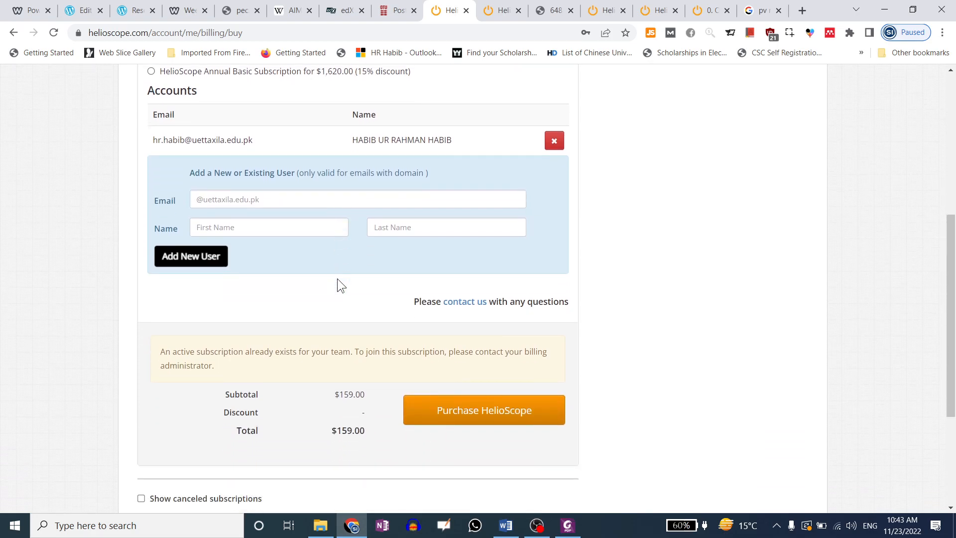
scroll(336, 279, down, 4)
scroll(336, 278, up, 6)
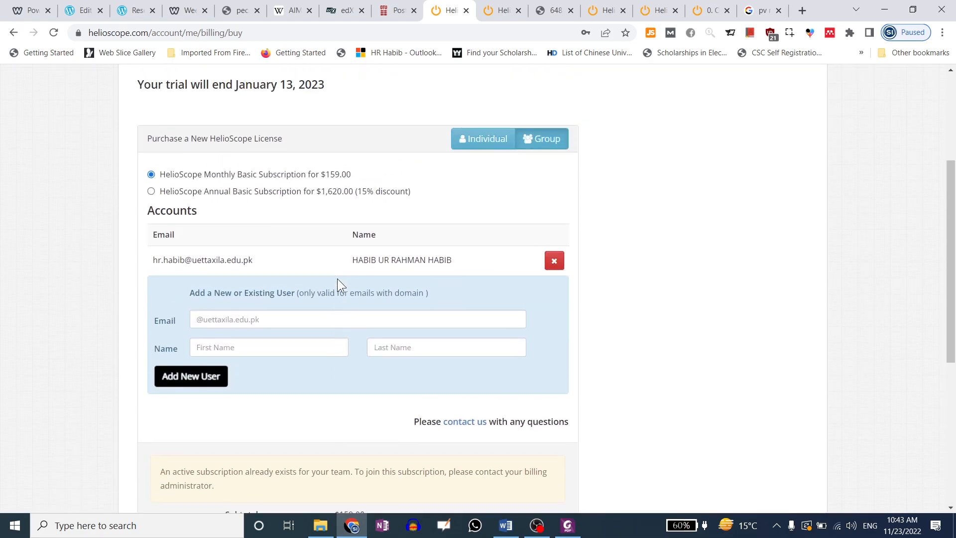
scroll(337, 279, up, 1)
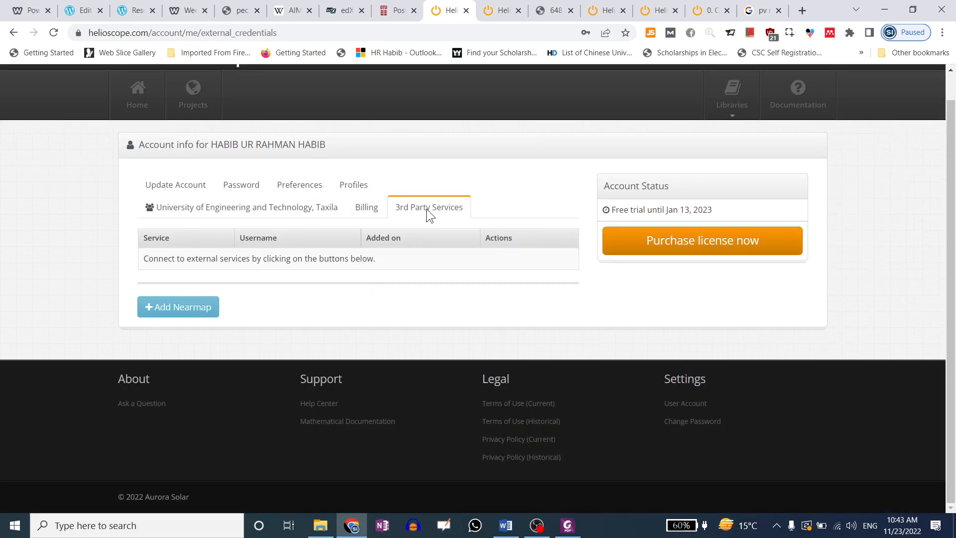
Open the EED RoofTop project's reports and show results as Performance Ratio
click(124, 102)
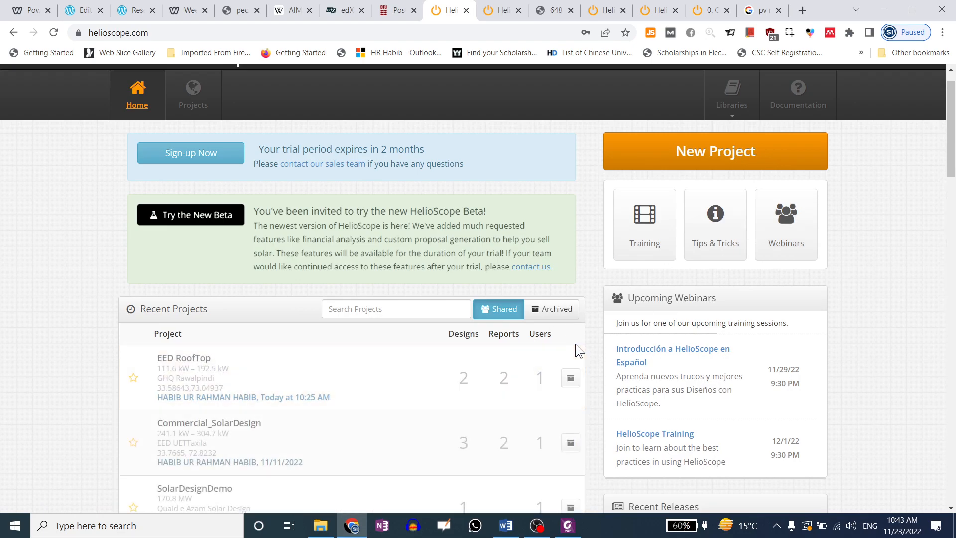
click(309, 374)
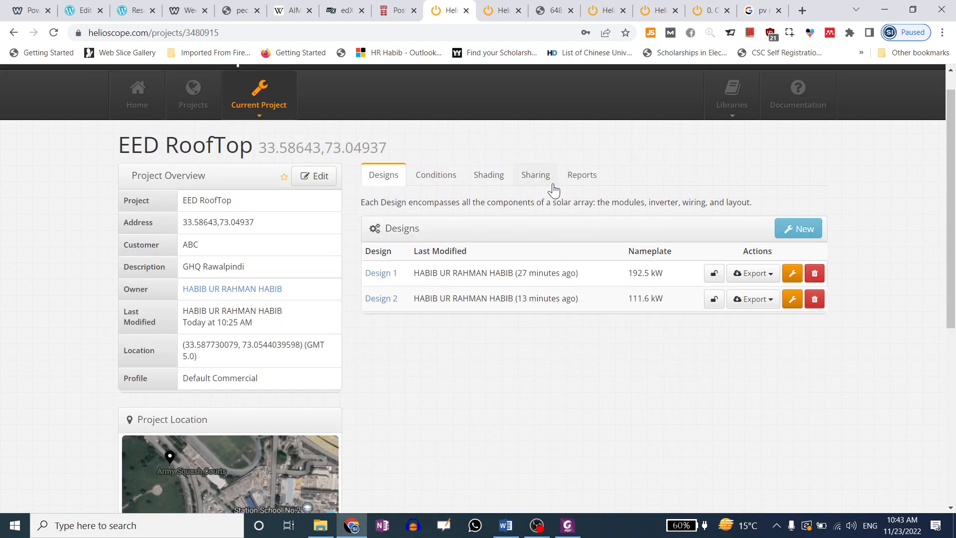
click(583, 179)
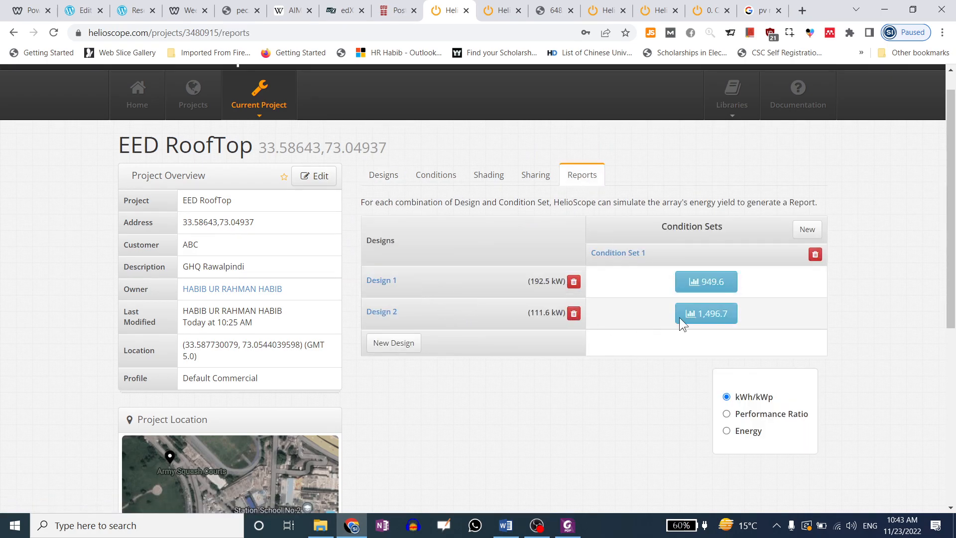
click(726, 414)
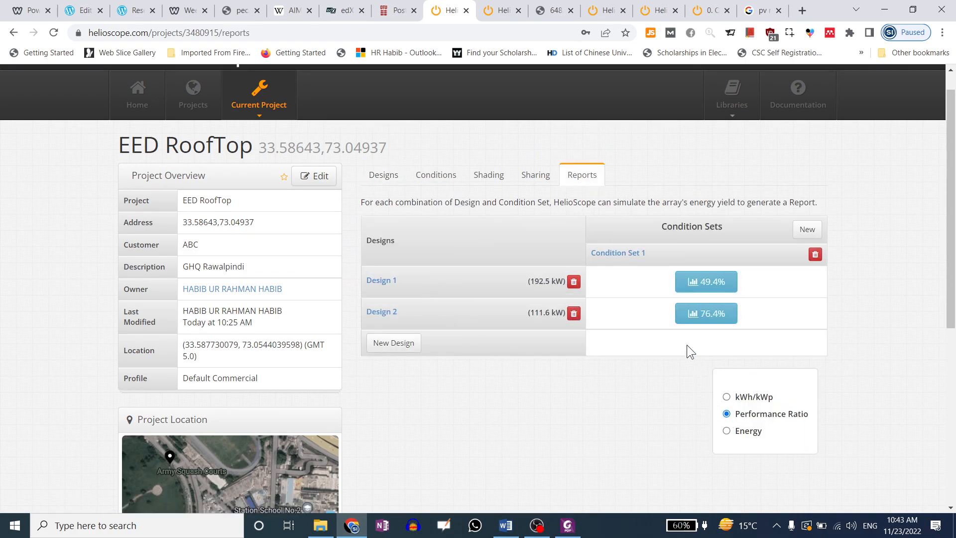
Check the project's sharing list, then return to its designs list
click(392, 178)
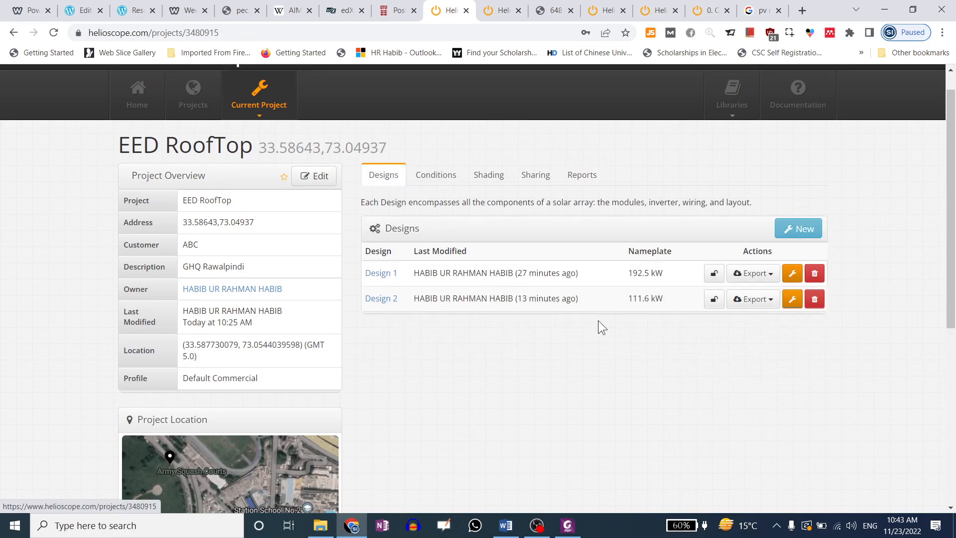
click(524, 180)
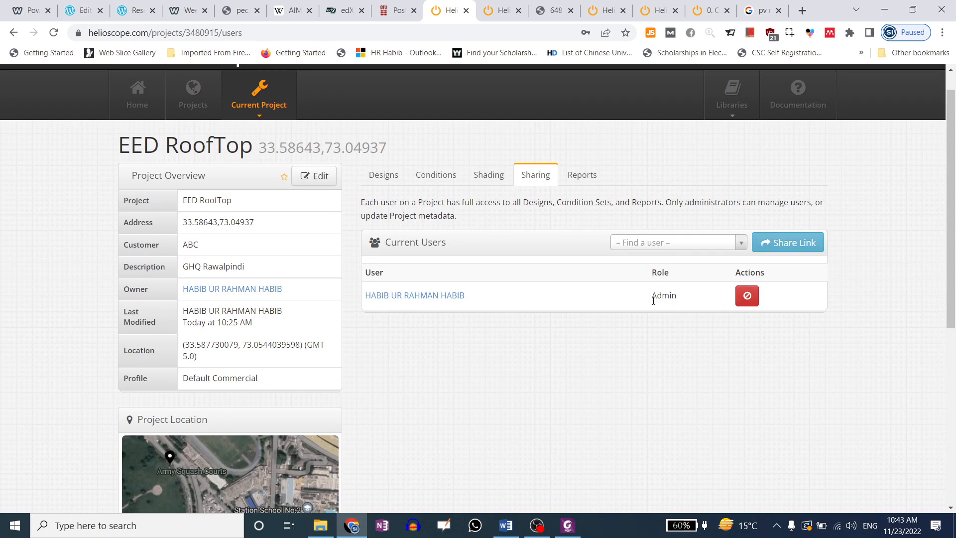
click(382, 178)
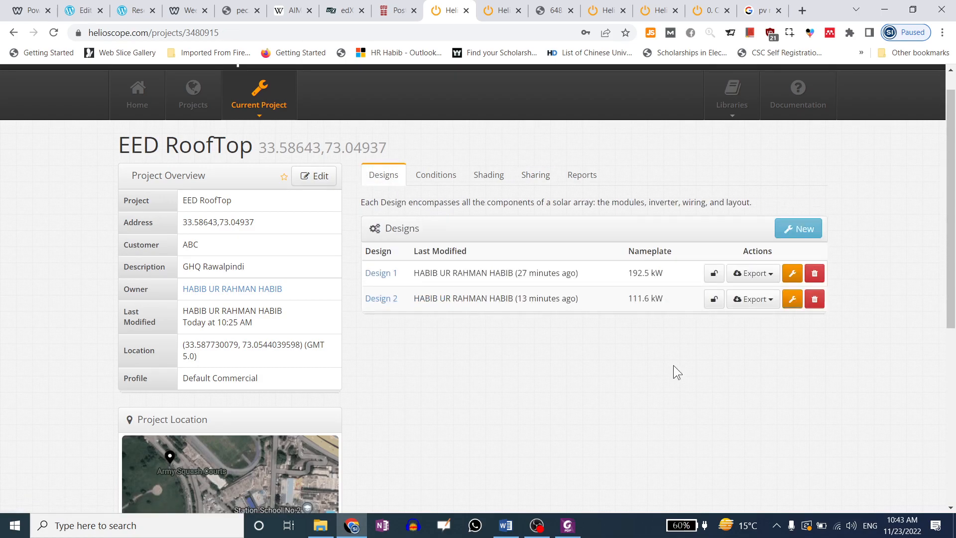